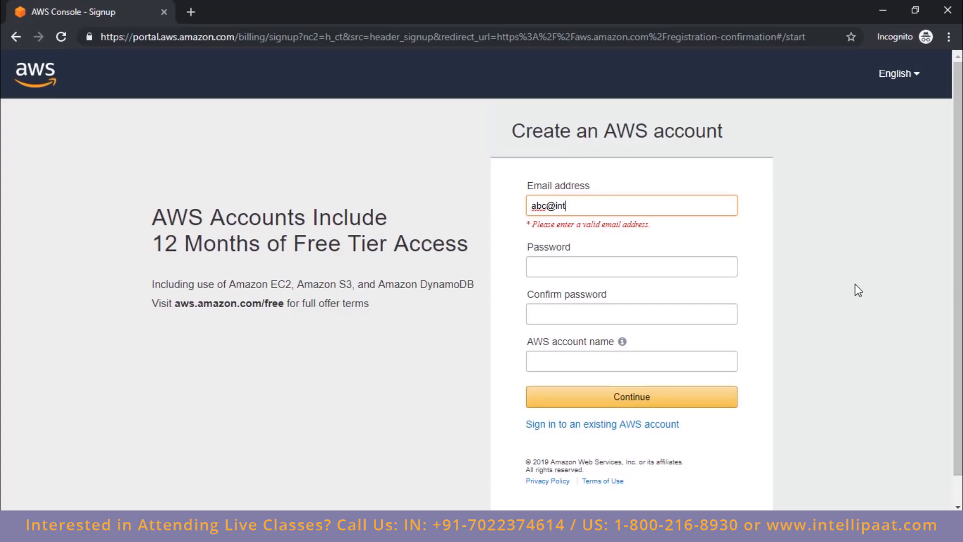
Step: Enter the account password and repeat it in the confirmation field of the AWS sign-up form
{"action": "key", "text": "Tab"}
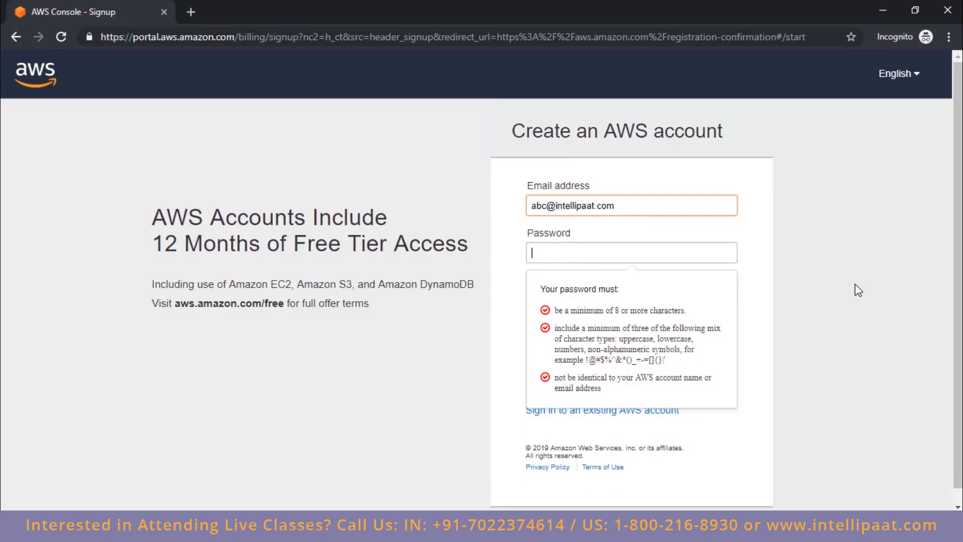
{"action": "type", "text": "••••••••••"}
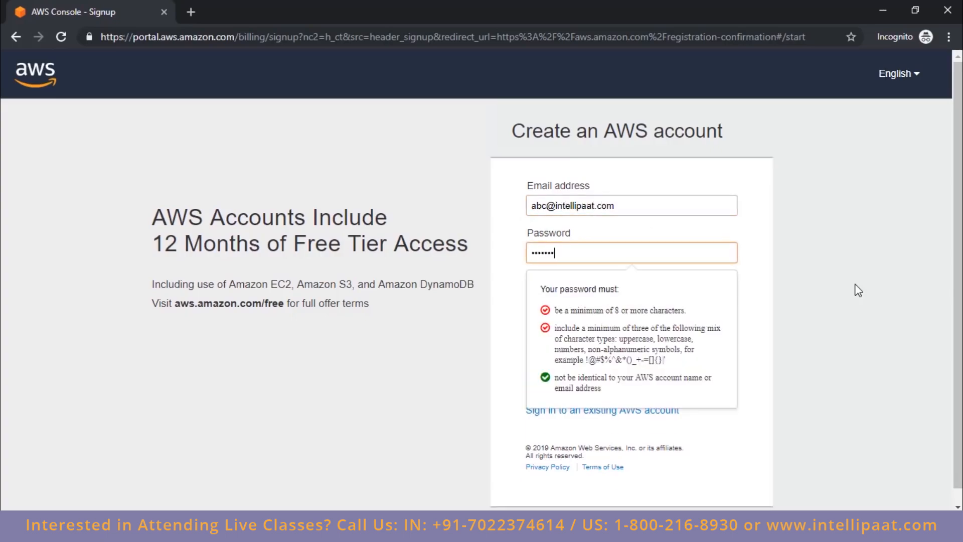
{"action": "key", "text": "Tab"}
{"action": "type", "text": "••••••••••"}
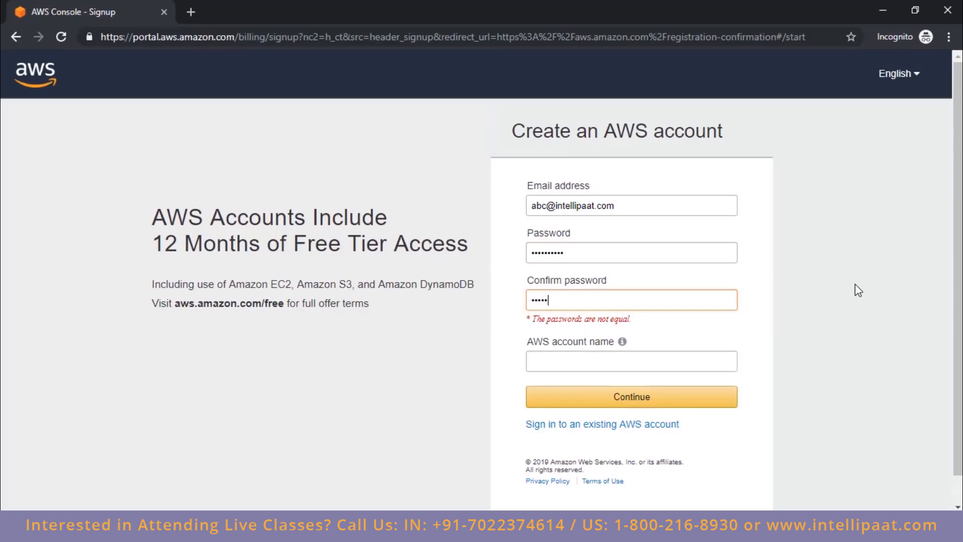
{"action": "key", "text": "Tab"}
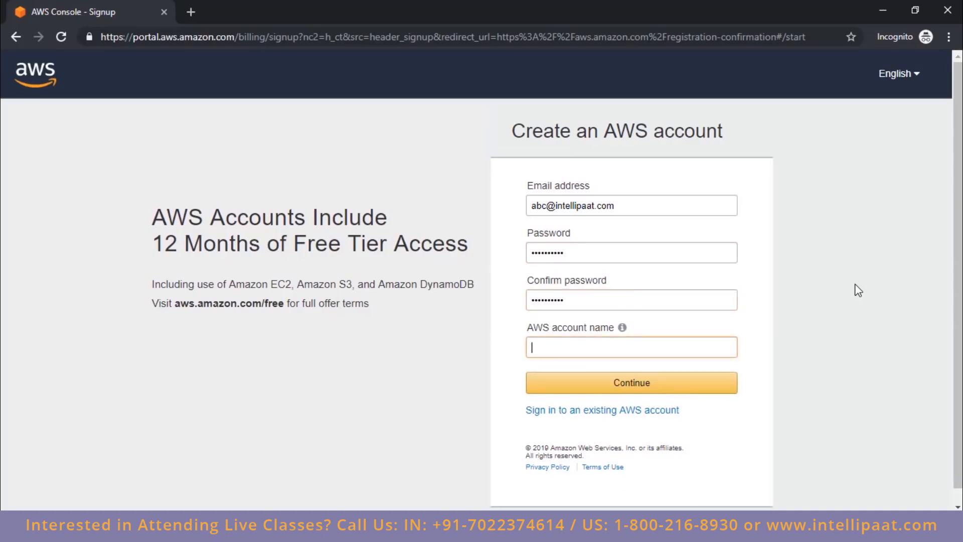
Step: Name the AWS account intellipaat-test and continue to the contact information
{"action": "type", "text": "intellipaat-test"}
{"action": "left_click", "coordinate": [567, 393]}
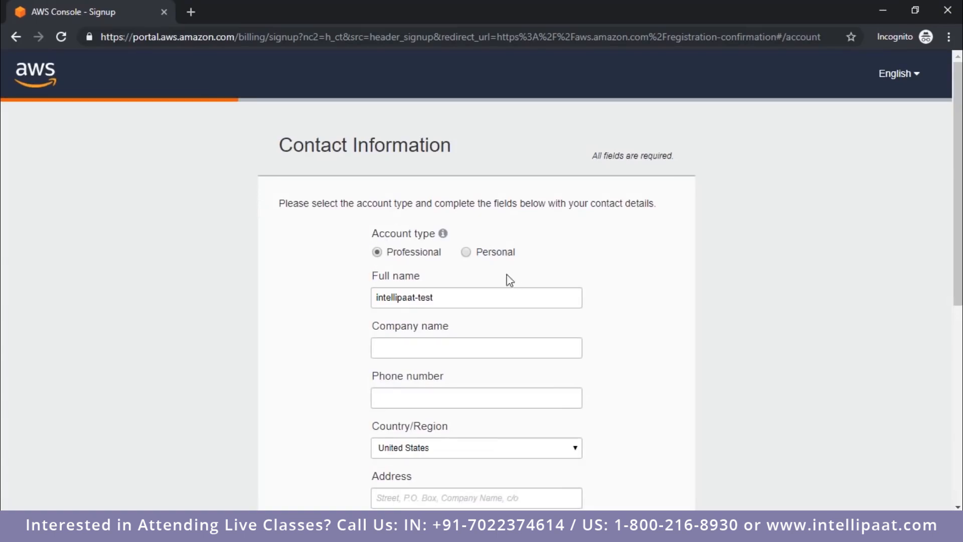
Step: Set the account type to Personal, enter the contact's phone number, and choose Tonga as the country
{"action": "left_click", "coordinate": [467, 253]}
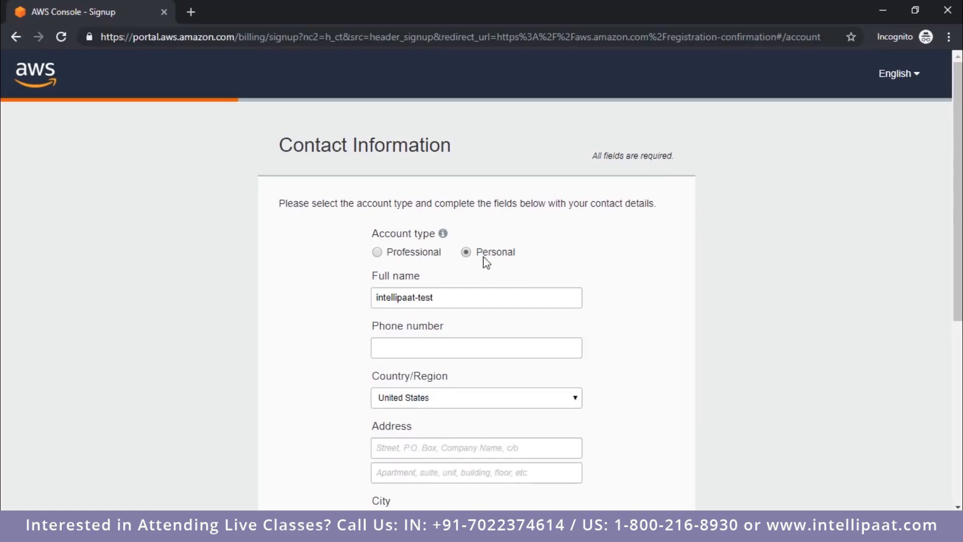
{"action": "left_click", "coordinate": [480, 338]}
{"action": "type", "text": "1"}
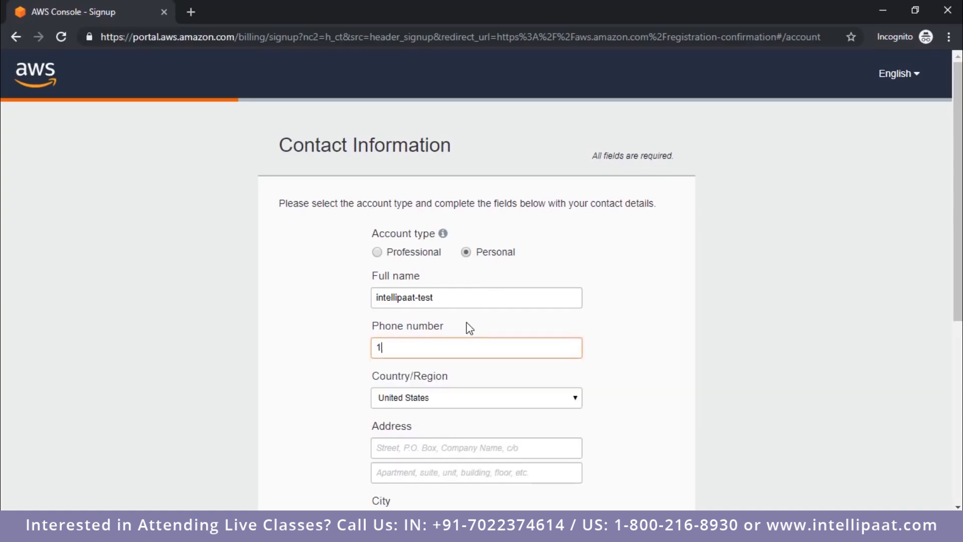
{"action": "type", "text": "23456789"}
{"action": "scroll", "coordinate": [498, 219], "scroll_direction": "down", "scroll_amount": 4}
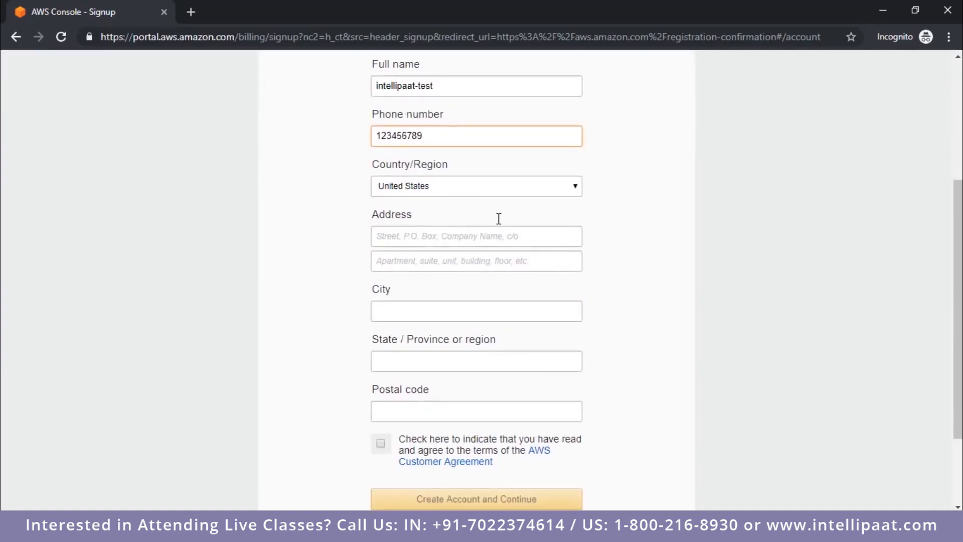
{"action": "left_click", "coordinate": [476, 186]}
{"action": "left_click", "coordinate": [474, 290]}
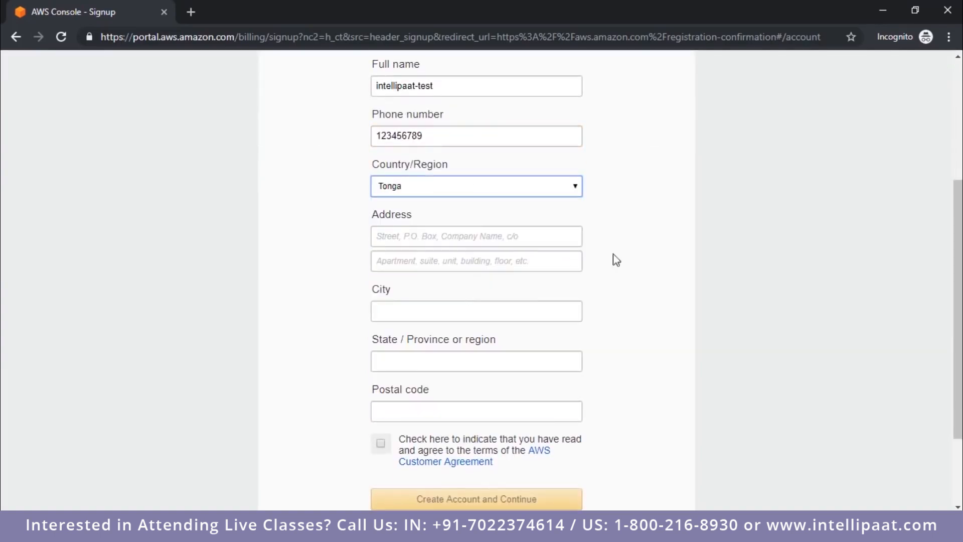
Step: Fill in the contact's street address, city, state and postal code using the saved address suggestions
{"action": "left_click", "coordinate": [441, 237]}
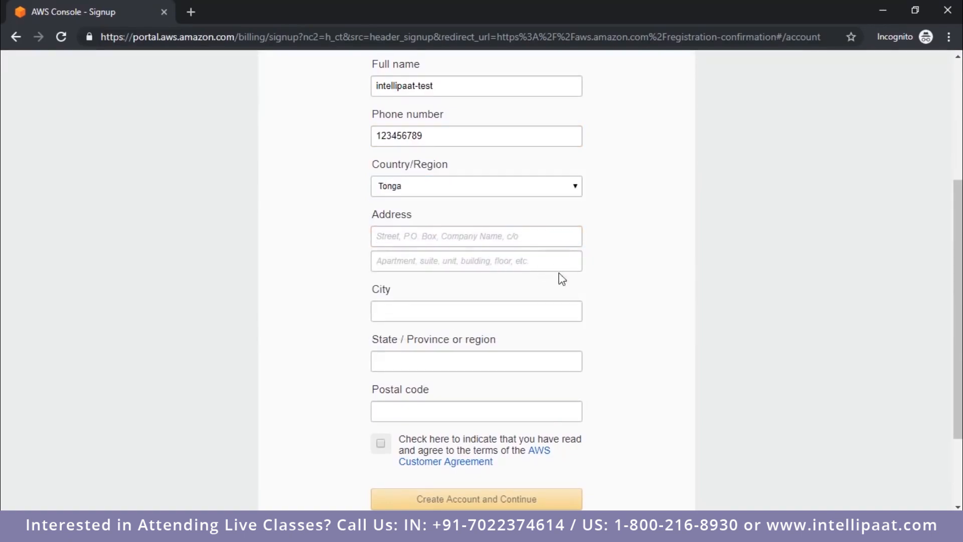
{"action": "scroll", "coordinate": [502, 225], "scroll_direction": "down", "scroll_amount": 3}
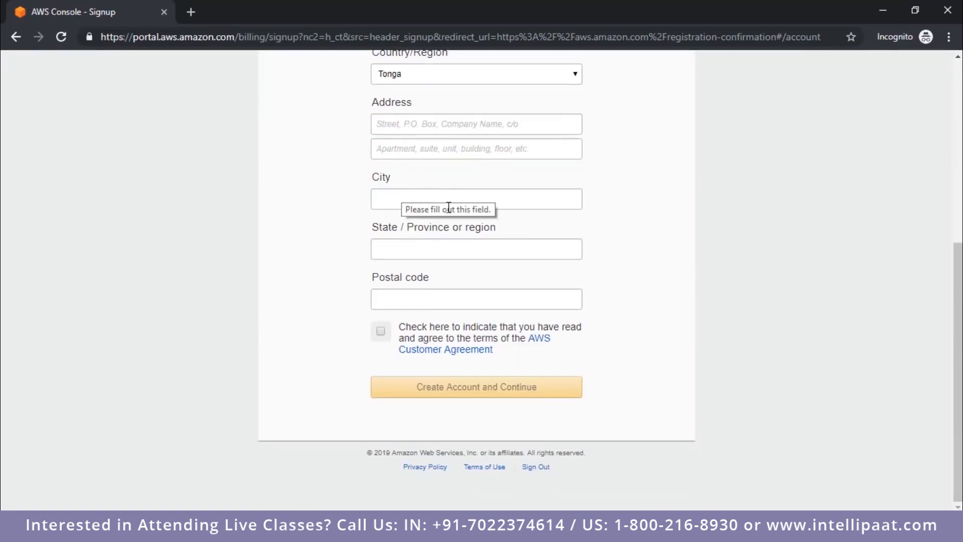
{"action": "left_click", "coordinate": [430, 196]}
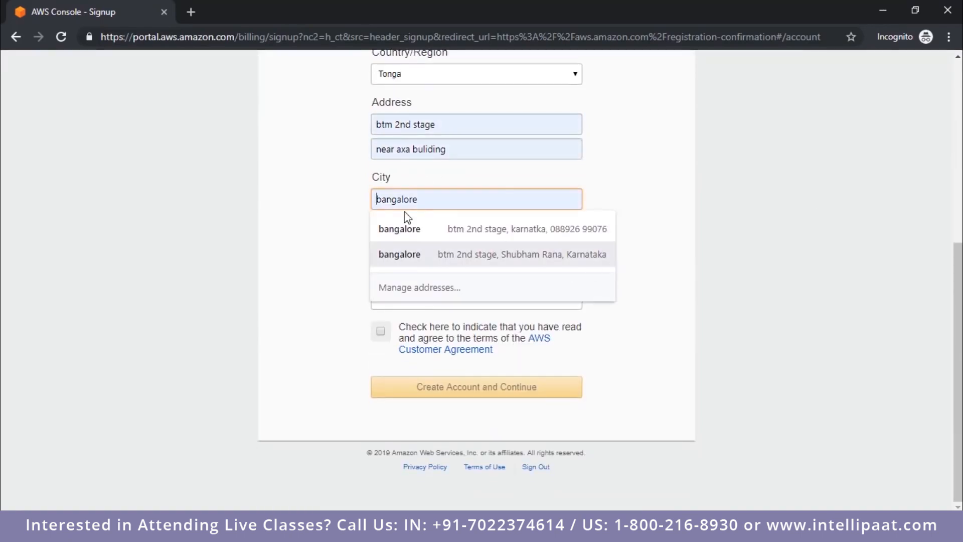
{"action": "left_click", "coordinate": [609, 259]}
{"action": "left_click", "coordinate": [445, 253]}
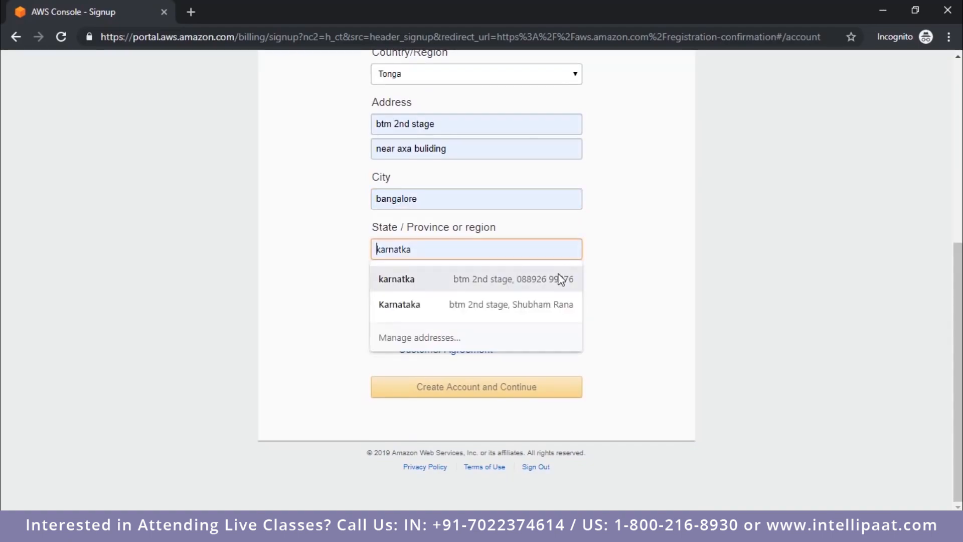
{"action": "left_click", "coordinate": [552, 305]}
Step: Agree to the AWS Customer Agreement and create the account to continue to the payment information
{"action": "left_click", "coordinate": [390, 337]}
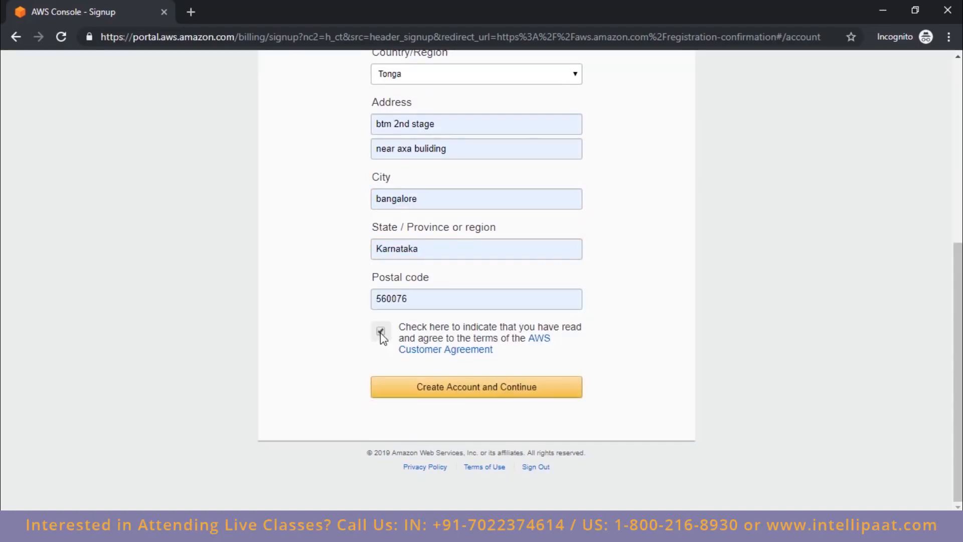
{"action": "scroll", "coordinate": [639, 346], "scroll_direction": "up", "scroll_amount": 6}
{"action": "scroll", "coordinate": [638, 346], "scroll_direction": "down", "scroll_amount": 6}
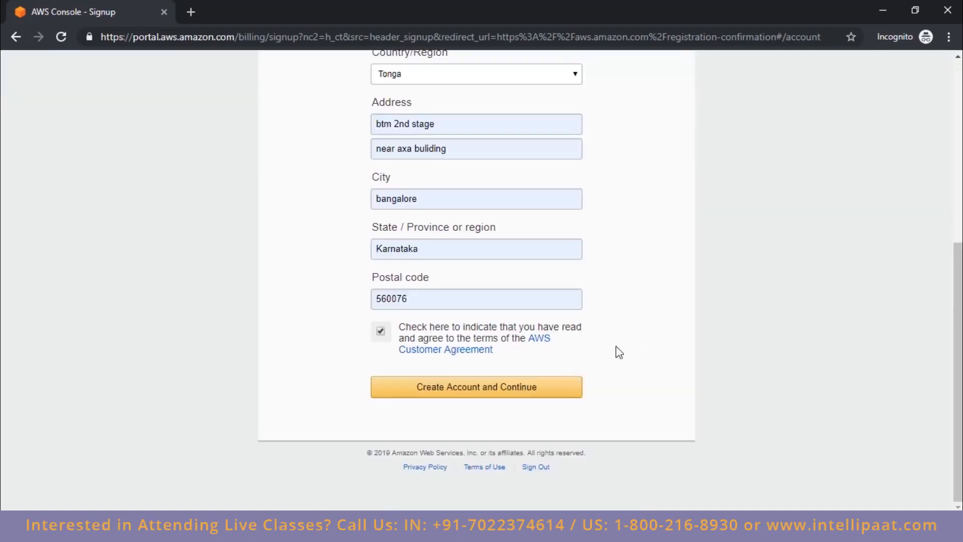
{"action": "left_click", "coordinate": [518, 392]}
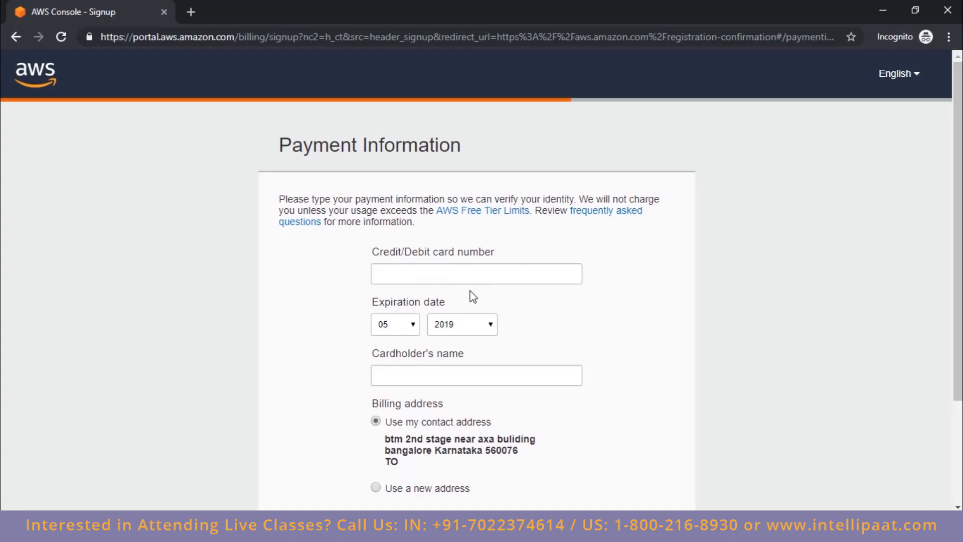
Step: Examine the payment information form, including the card details, cardholder's name and billing address options
{"action": "scroll", "coordinate": [472, 297], "scroll_direction": "down", "scroll_amount": 3}
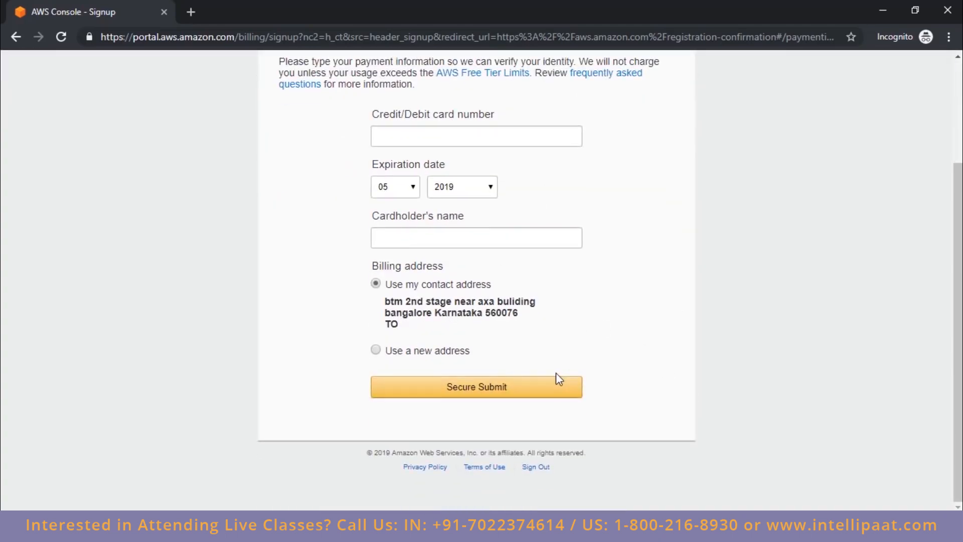
{"action": "scroll", "coordinate": [642, 371], "scroll_direction": "up", "scroll_amount": 3}
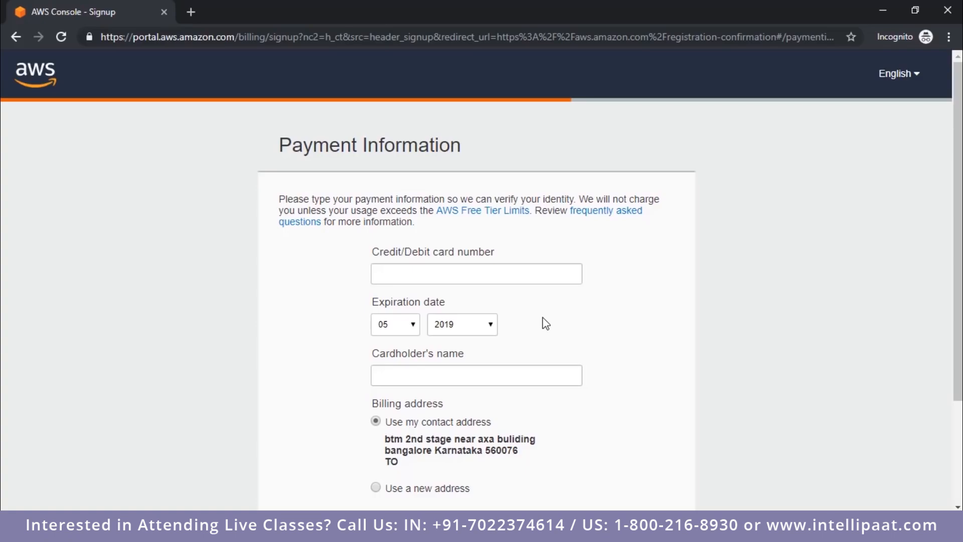
{"action": "scroll", "coordinate": [572, 237], "scroll_direction": "down", "scroll_amount": 3}
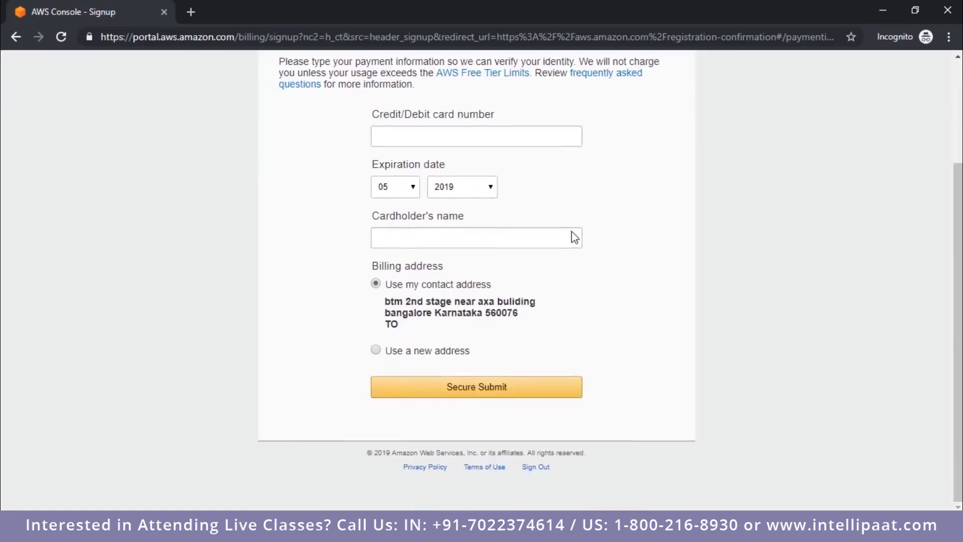
{"action": "scroll", "coordinate": [573, 233], "scroll_direction": "up", "scroll_amount": 3}
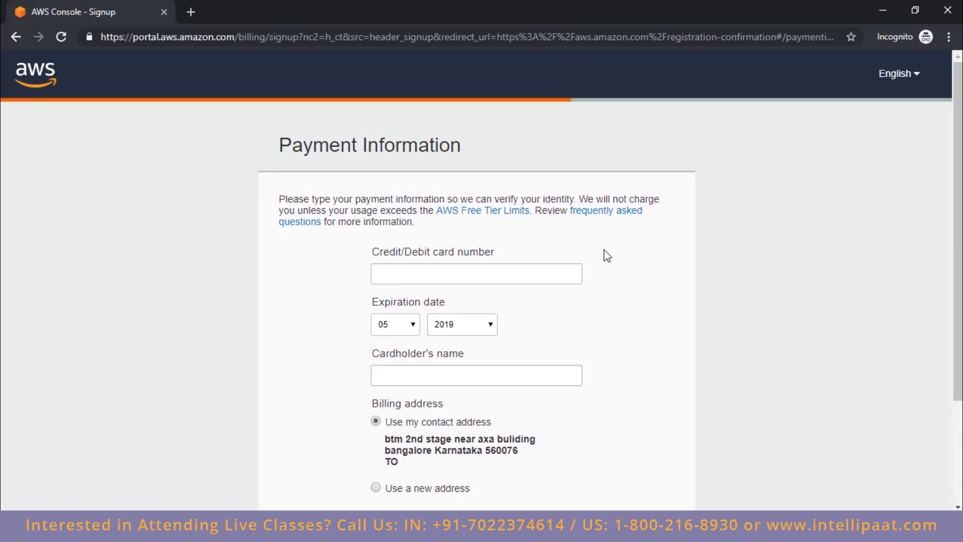
{"action": "scroll", "coordinate": [555, 204], "scroll_direction": "down", "scroll_amount": 3}
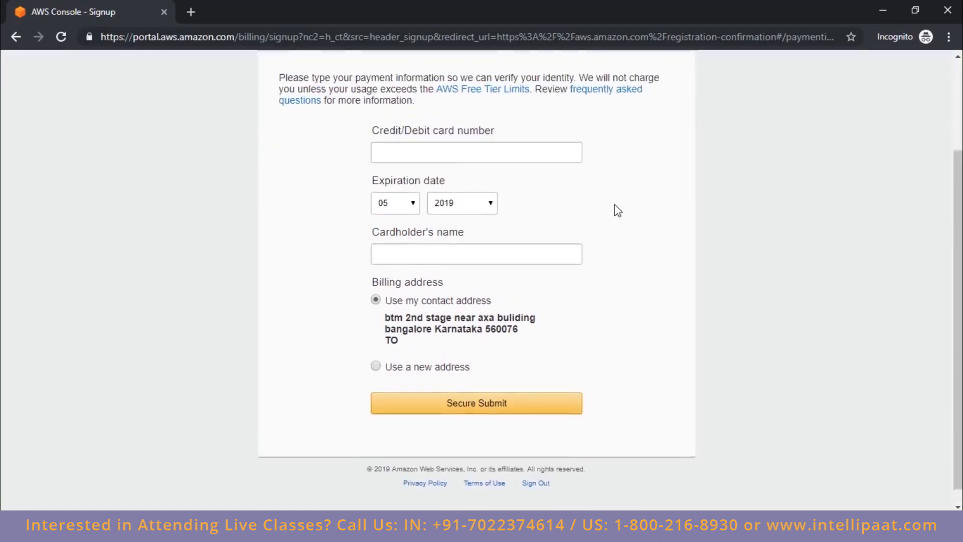
{"action": "scroll", "coordinate": [615, 204], "scroll_direction": "up", "scroll_amount": 3}
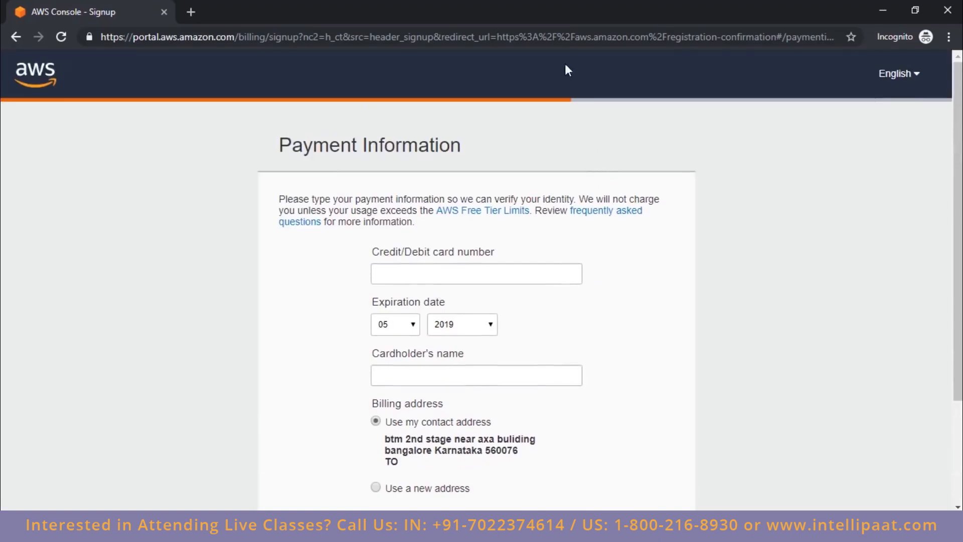
Step: Go to the AWS home page and open the AWS Management Console sign-in page from the account options
{"action": "left_click", "coordinate": [573, 36]}
{"action": "type", "text": "aws"}
{"action": "key", "text": "Return"}
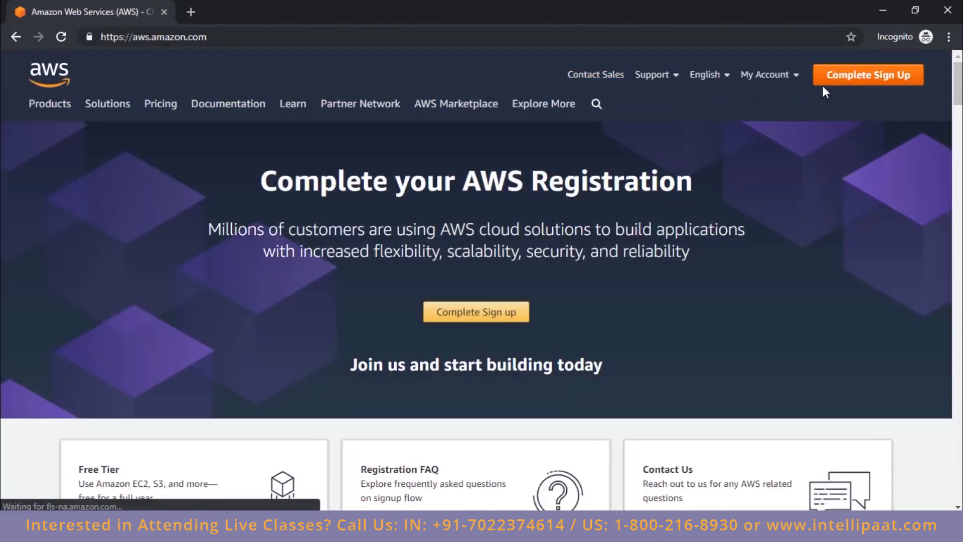
{"action": "mouse_move", "coordinate": [775, 79]}
{"action": "left_click", "coordinate": [777, 107]}
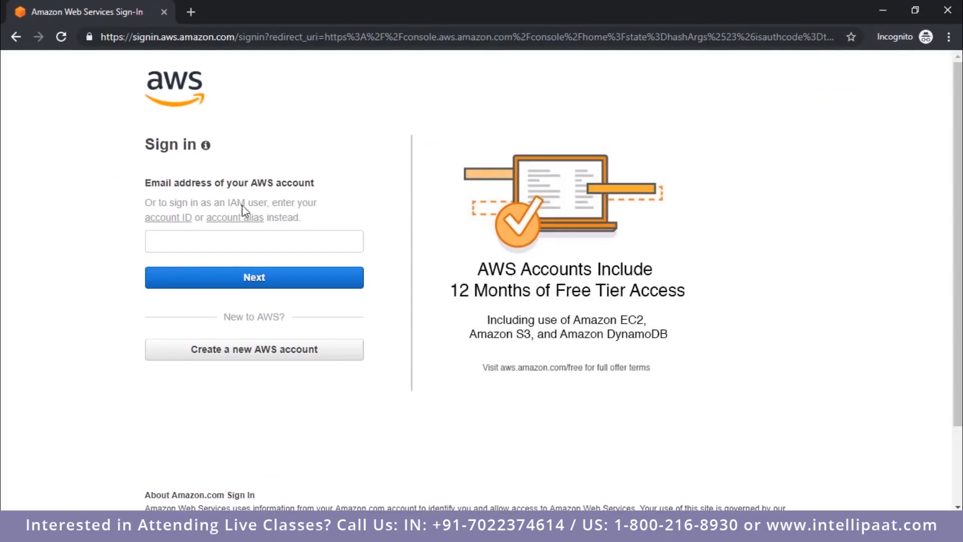
Step: Sign in to the existing AWS account as root user with its e-mail address and account password
{"action": "left_click", "coordinate": [238, 240]}
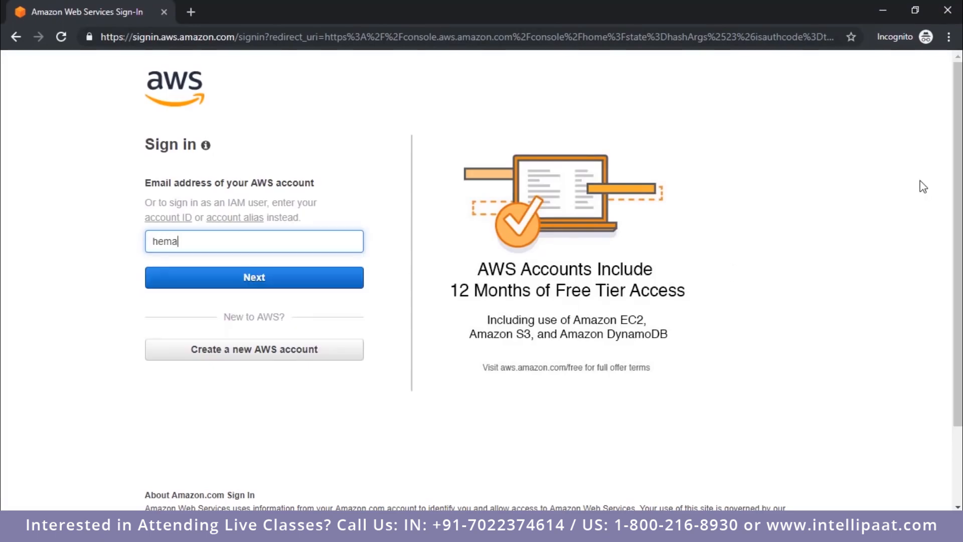
{"action": "key", "text": "Return"}
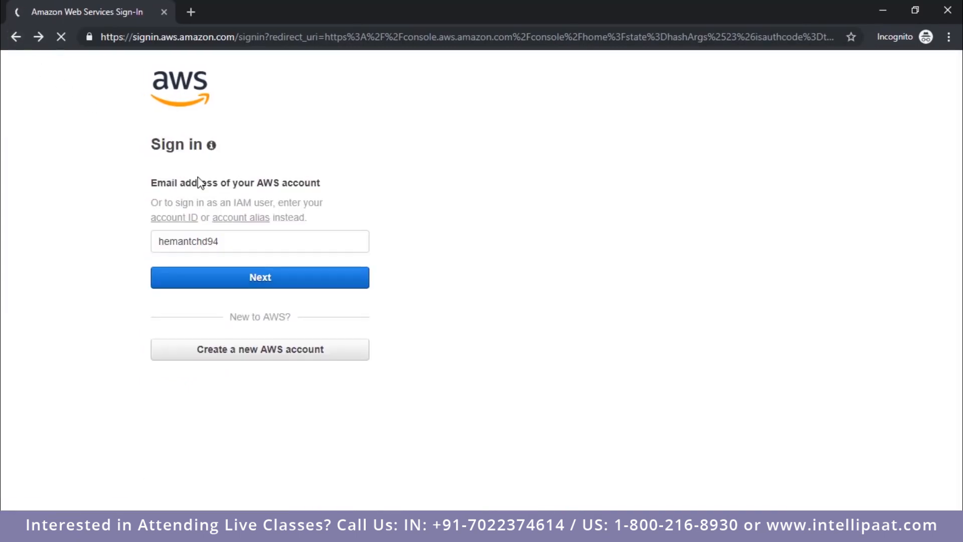
{"action": "left_click", "coordinate": [224, 248]}
{"action": "type", "text": "@gmai"}
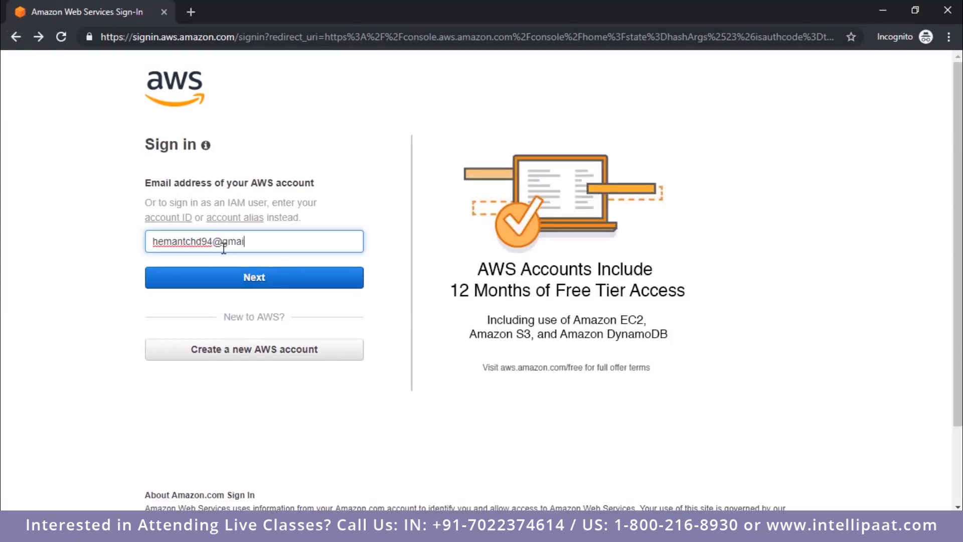
{"action": "type", "text": "l.com"}
{"action": "key", "text": "Return"}
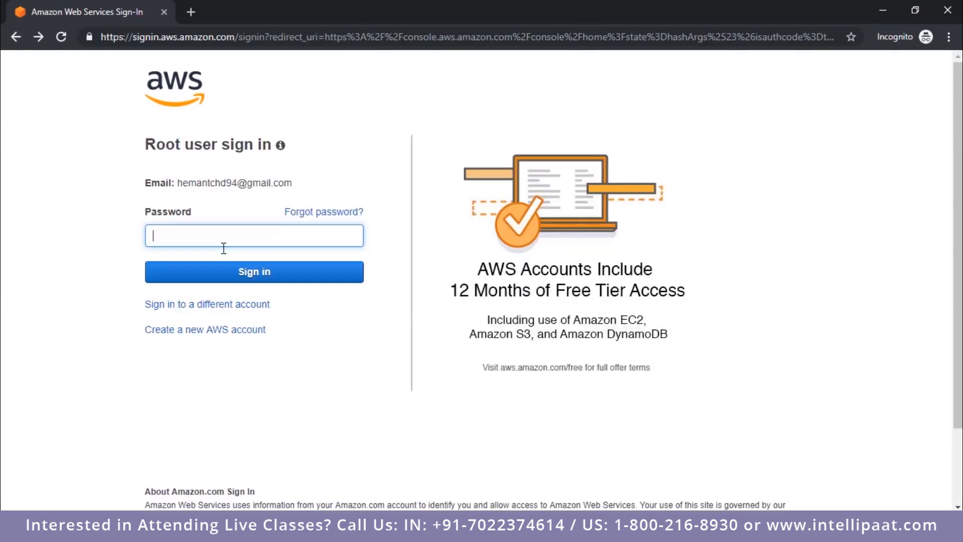
{"action": "type", "text": "**********"}
{"action": "key", "text": "Return"}
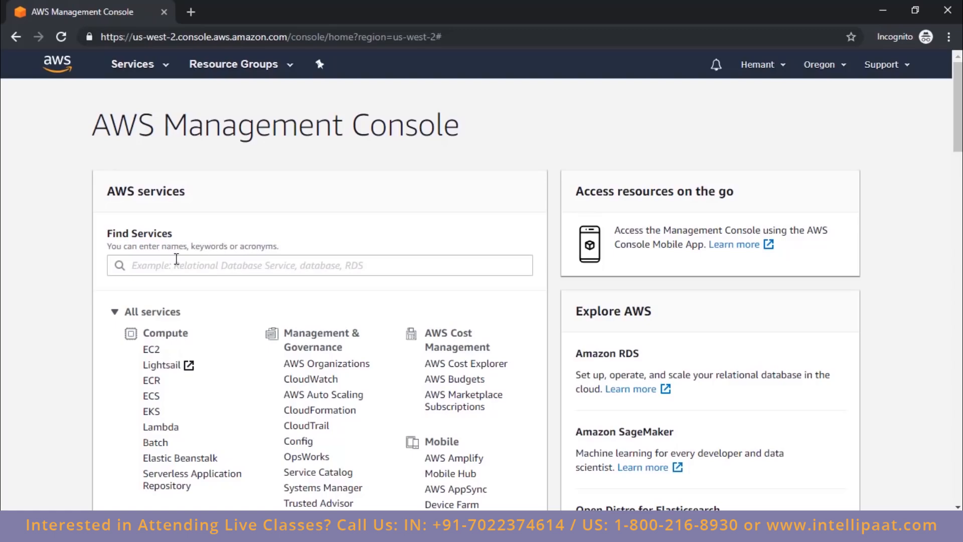
Step: Look through the full list of AWS services by category, from Compute down to Security and Game Development
{"action": "left_click_drag", "start_coordinate": [149, 332], "coordinate": [206, 342]}
{"action": "scroll", "coordinate": [204, 341], "scroll_direction": "down", "scroll_amount": 2}
{"action": "scroll", "coordinate": [204, 341], "scroll_direction": "down", "scroll_amount": 1}
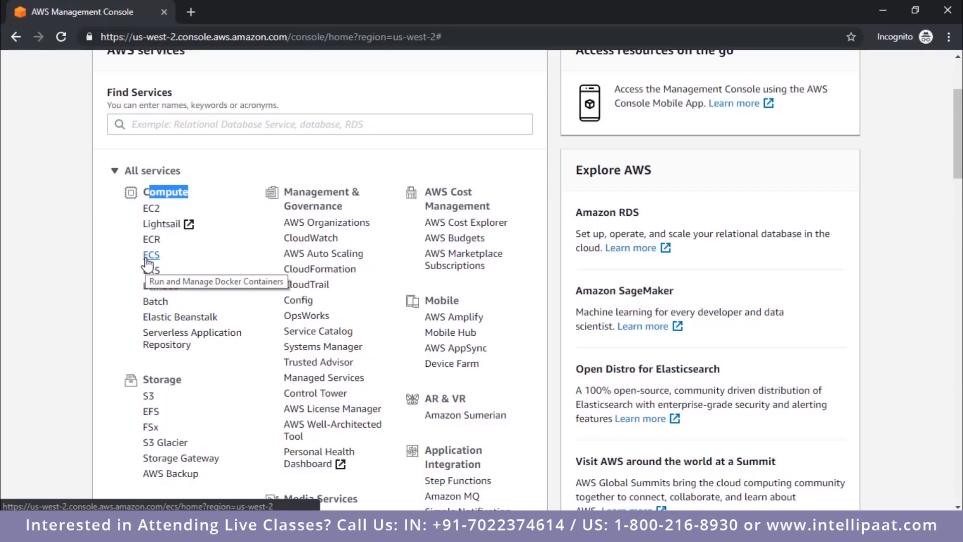
{"action": "scroll", "coordinate": [381, 260], "scroll_direction": "down", "scroll_amount": 14}
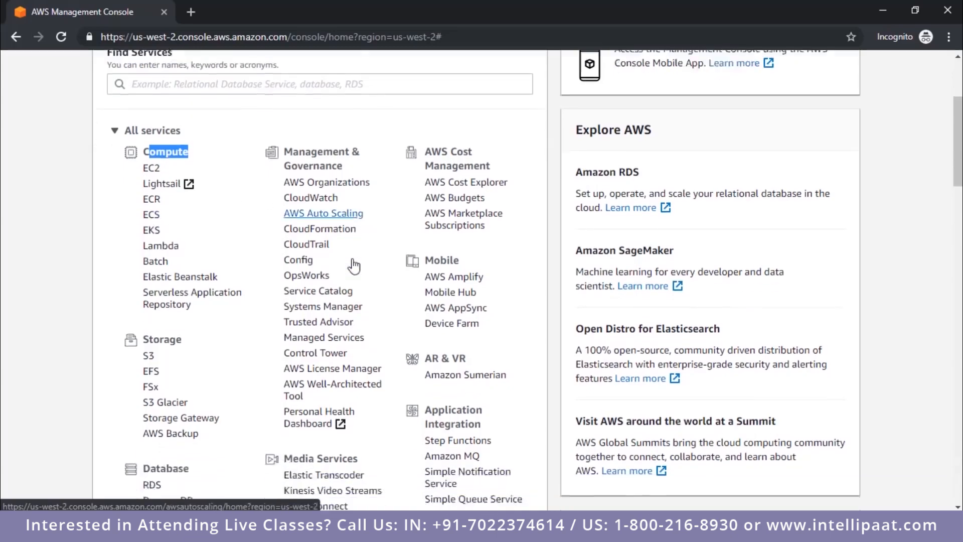
{"action": "scroll", "coordinate": [354, 242], "scroll_direction": "down", "scroll_amount": 5}
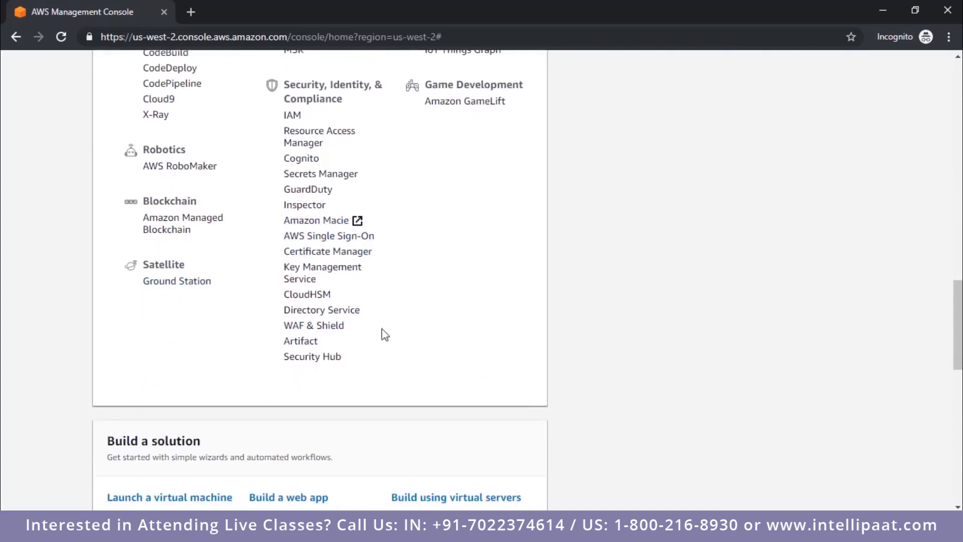
{"action": "scroll", "coordinate": [474, 172], "scroll_direction": "up", "scroll_amount": 1}
{"action": "scroll", "coordinate": [475, 172], "scroll_direction": "up", "scroll_amount": 5}
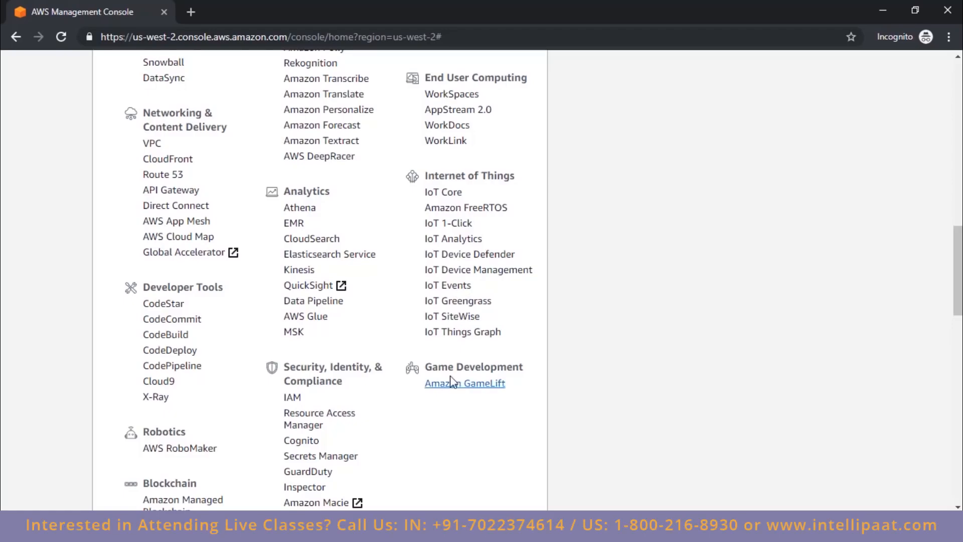
{"action": "scroll", "coordinate": [459, 390], "scroll_direction": "up", "scroll_amount": 1}
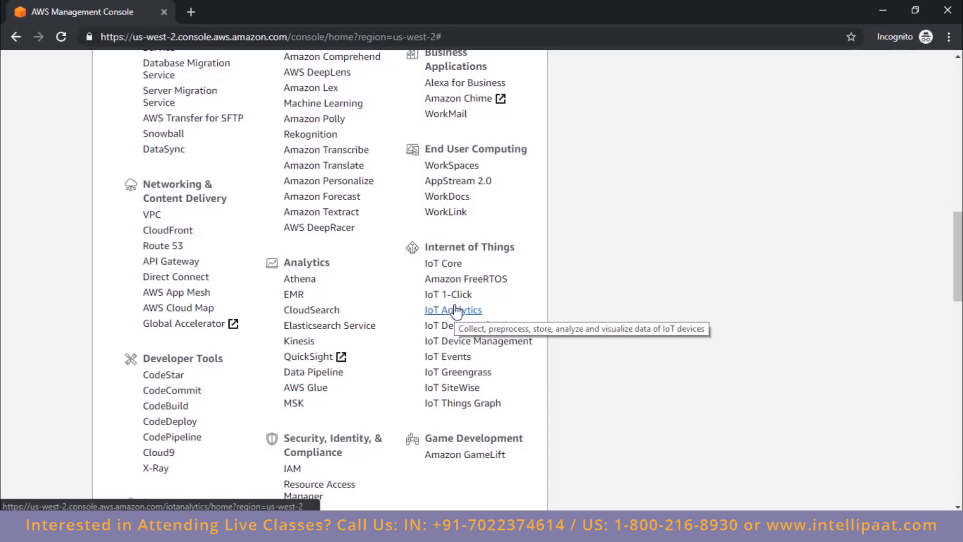
{"action": "scroll", "coordinate": [455, 311], "scroll_direction": "up", "scroll_amount": 1}
{"action": "scroll", "coordinate": [362, 353], "scroll_direction": "up", "scroll_amount": 3}
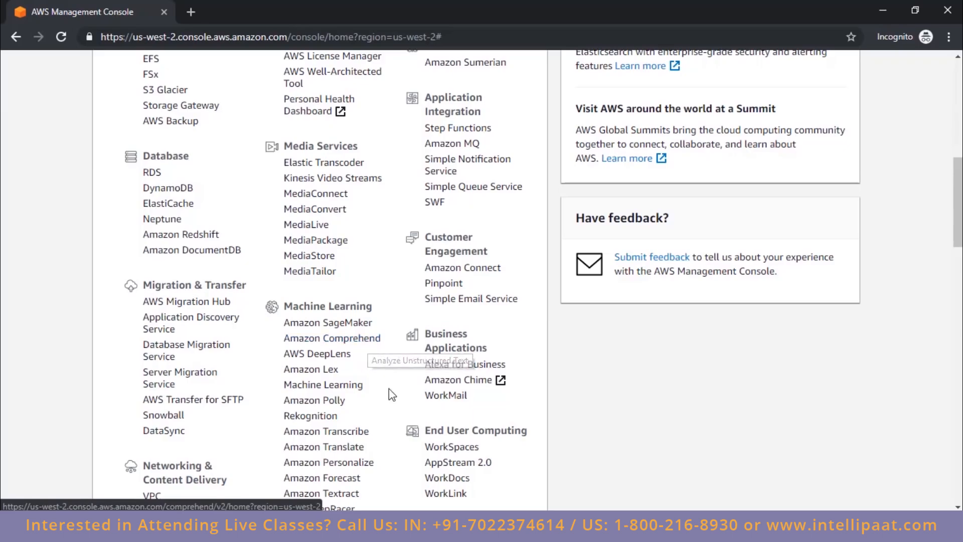
Step: Search the AWS services for "ec2" and open the EC2 service
{"action": "scroll", "coordinate": [392, 397], "scroll_direction": "up", "scroll_amount": 3}
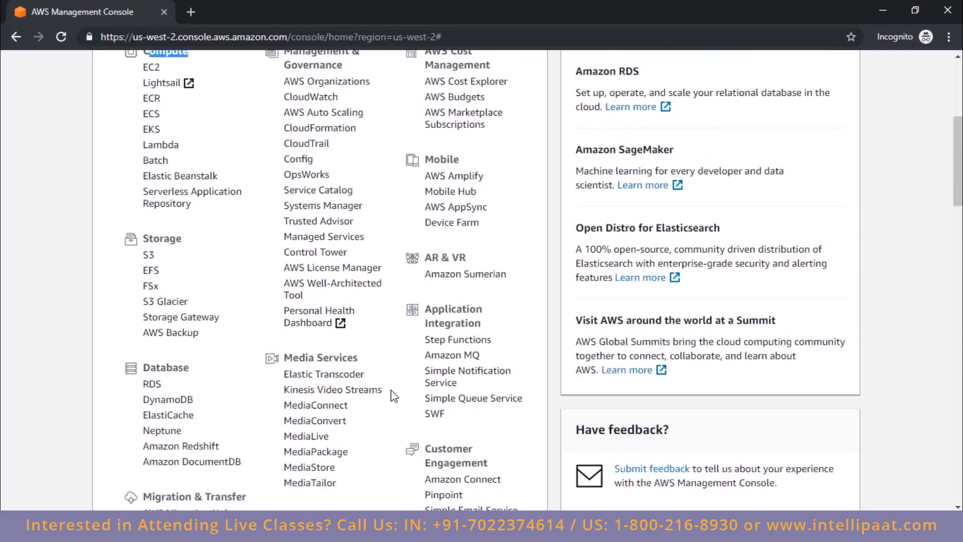
{"action": "scroll", "coordinate": [395, 397], "scroll_direction": "up", "scroll_amount": 3}
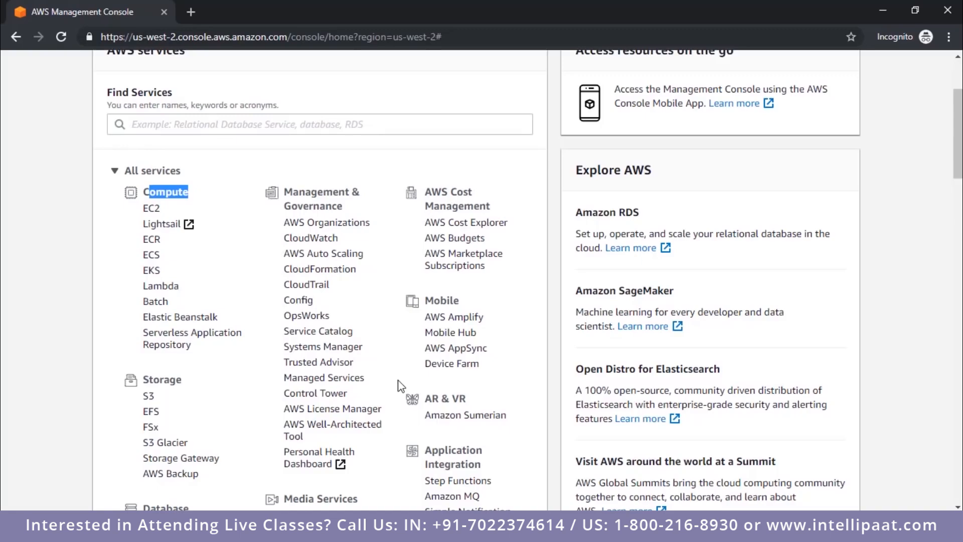
{"action": "left_click", "coordinate": [252, 226]}
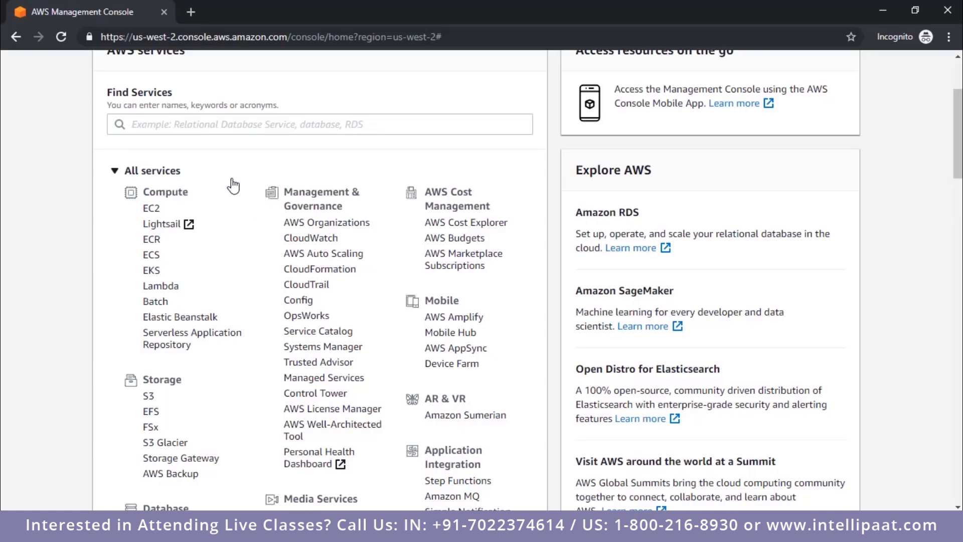
{"action": "left_click_drag", "start_coordinate": [144, 192], "coordinate": [187, 193]}
{"action": "left_click", "coordinate": [263, 127]}
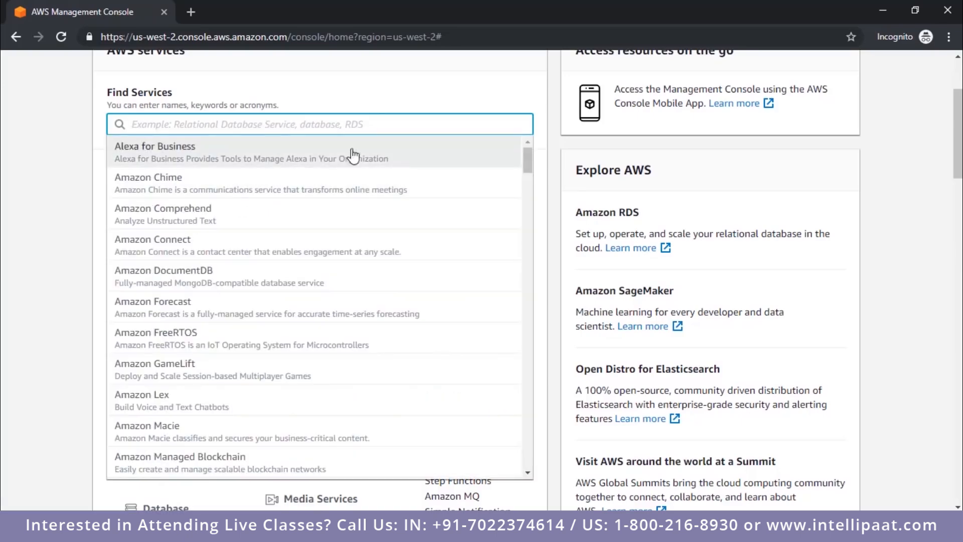
{"action": "type", "text": "ec2"}
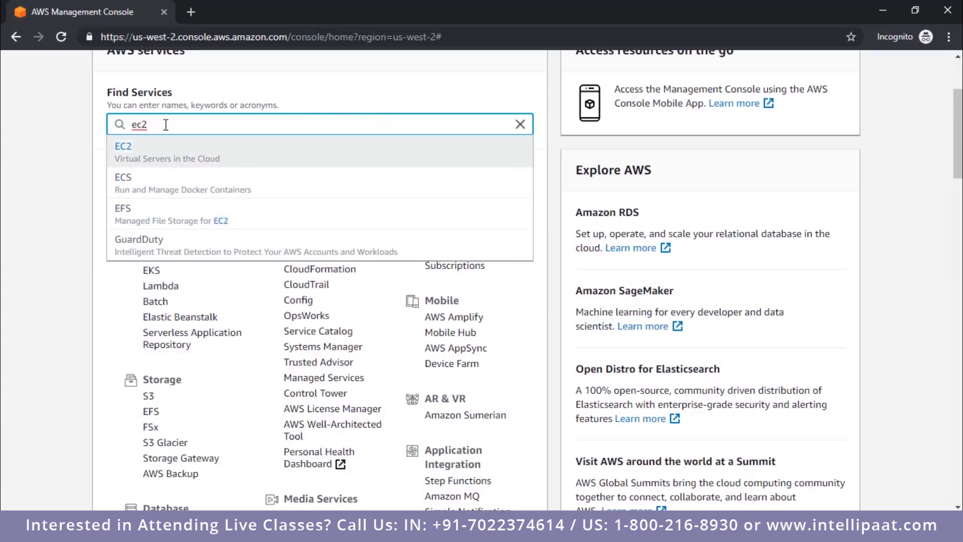
{"action": "left_click", "coordinate": [247, 162]}
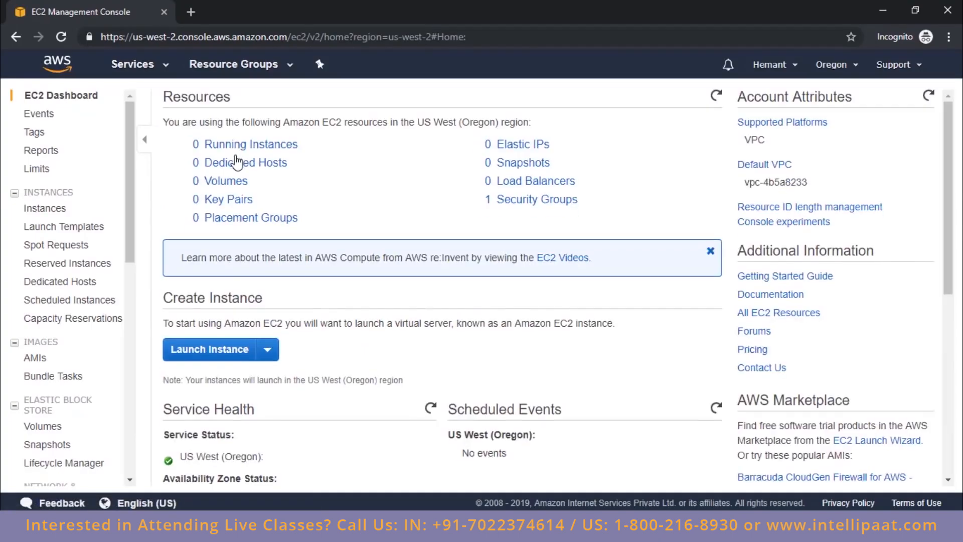
Step: Look over the resource categories on the EC2 Dashboard and start launching a new instance
{"action": "scroll", "coordinate": [80, 163], "scroll_direction": "down", "scroll_amount": 10}
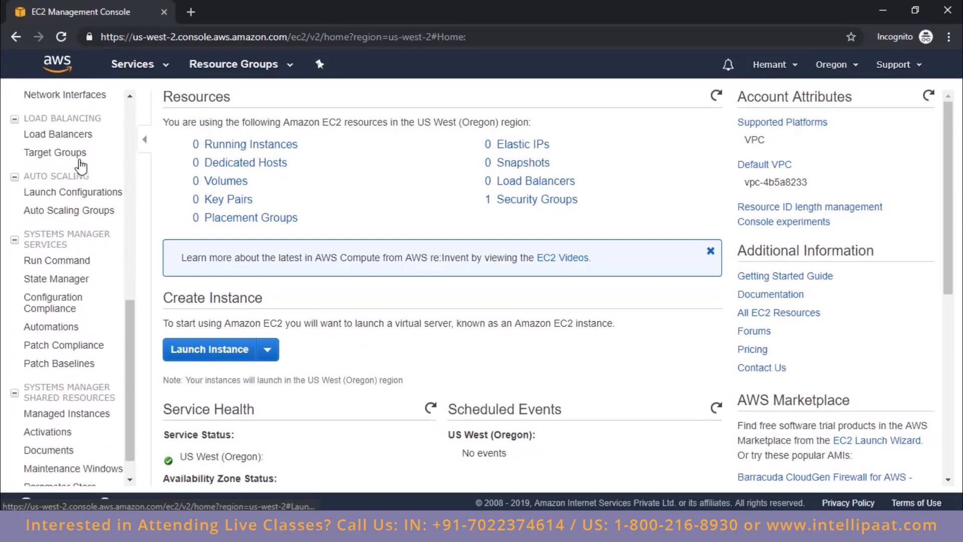
{"action": "scroll", "coordinate": [82, 159], "scroll_direction": "down", "scroll_amount": 1}
{"action": "scroll", "coordinate": [86, 185], "scroll_direction": "up", "scroll_amount": 8}
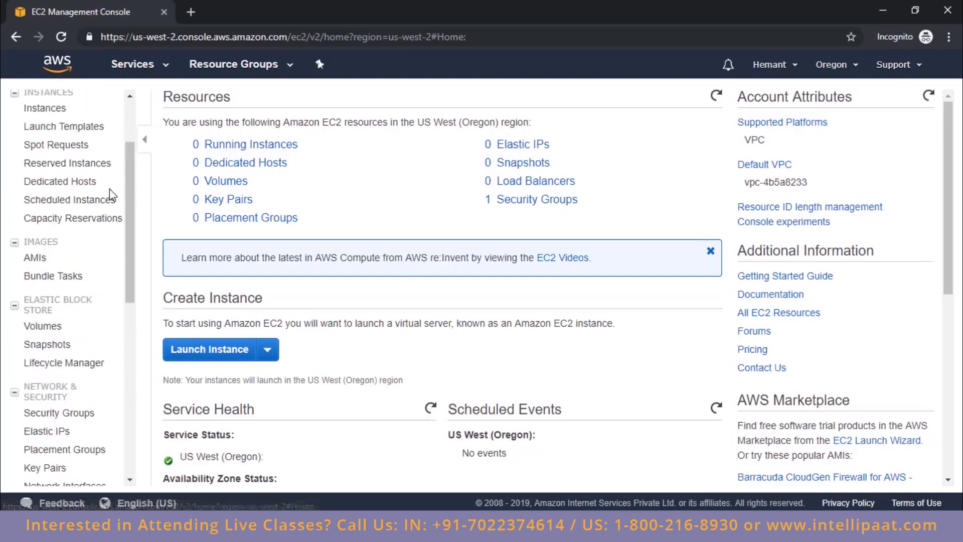
{"action": "scroll", "coordinate": [110, 195], "scroll_direction": "up", "scroll_amount": 2}
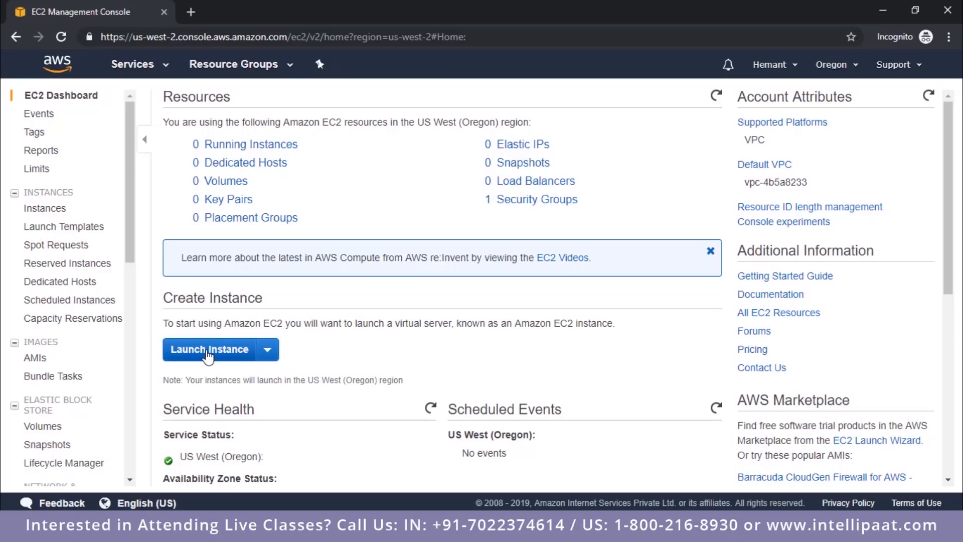
{"action": "left_click", "coordinate": [209, 351]}
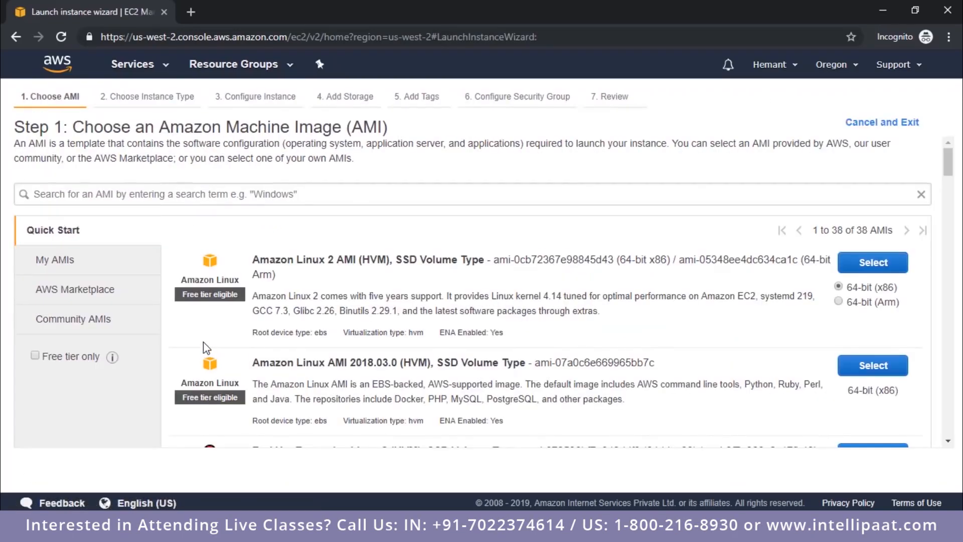
Step: Browse the Quick Start machine images and select Ubuntu Server 18.04 LTS (HVM), SSD Volume Type, 64-bit (x86)
{"action": "scroll", "coordinate": [704, 286], "scroll_direction": "down", "scroll_amount": 9}
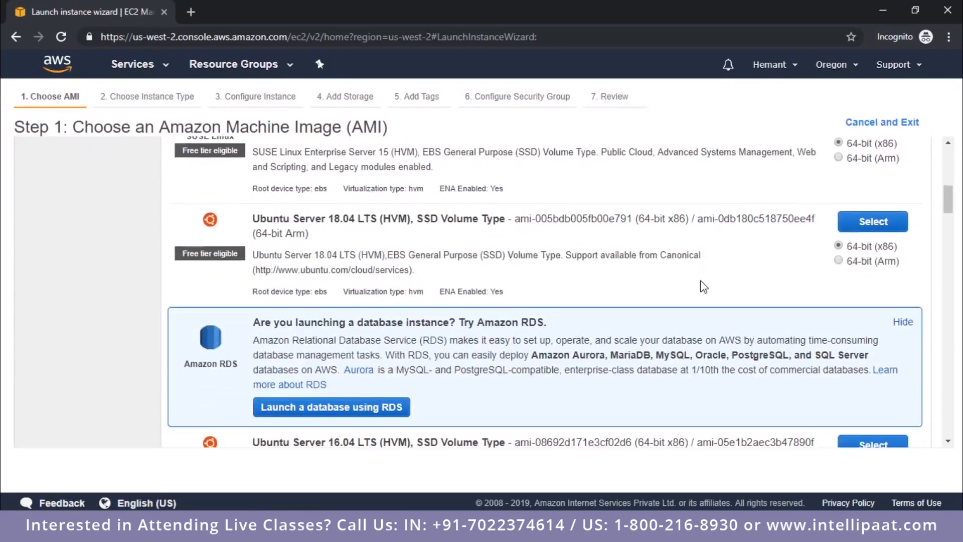
{"action": "scroll", "coordinate": [704, 286], "scroll_direction": "down", "scroll_amount": 4}
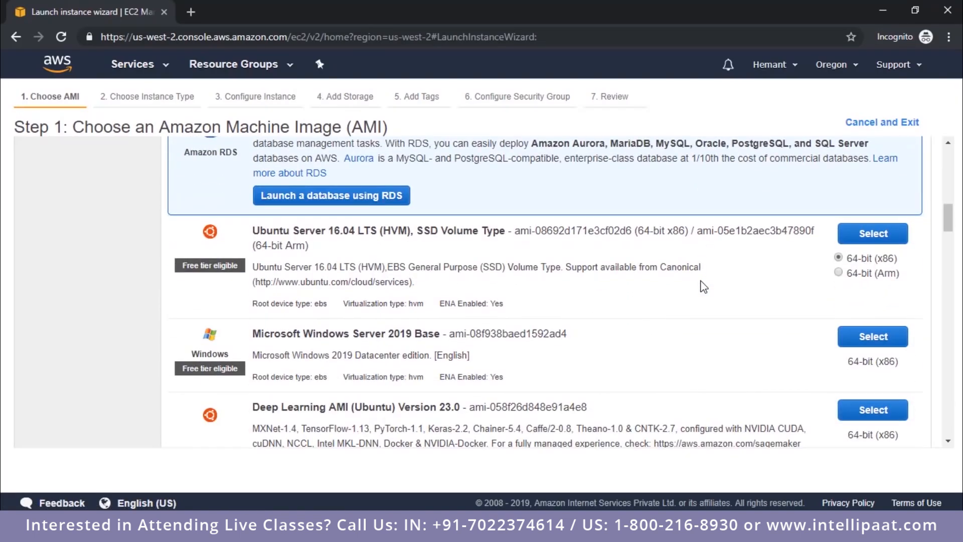
{"action": "scroll", "coordinate": [704, 286], "scroll_direction": "up", "scroll_amount": 13}
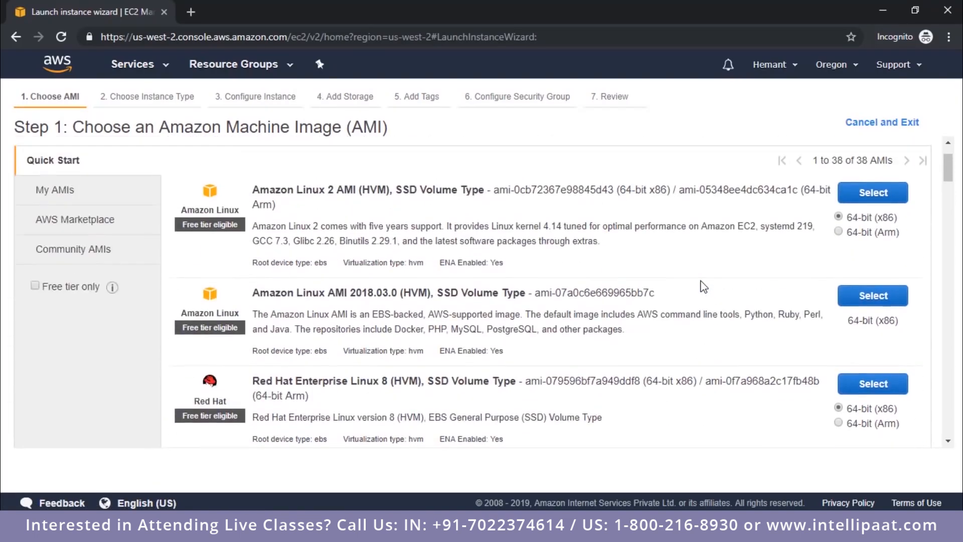
{"action": "scroll", "coordinate": [704, 286], "scroll_direction": "up", "scroll_amount": 2}
{"action": "scroll", "coordinate": [702, 286], "scroll_direction": "down", "scroll_amount": 4}
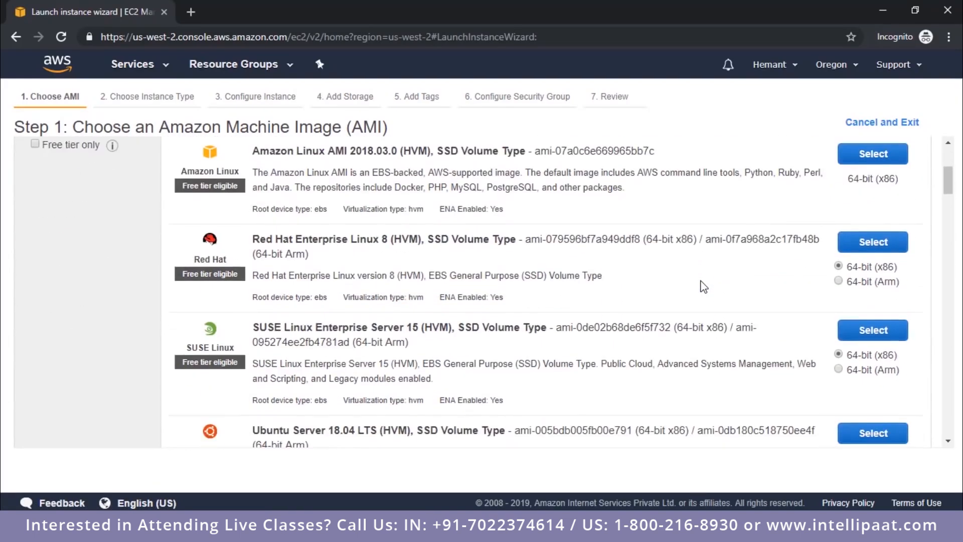
{"action": "scroll", "coordinate": [701, 286], "scroll_direction": "up", "scroll_amount": 4}
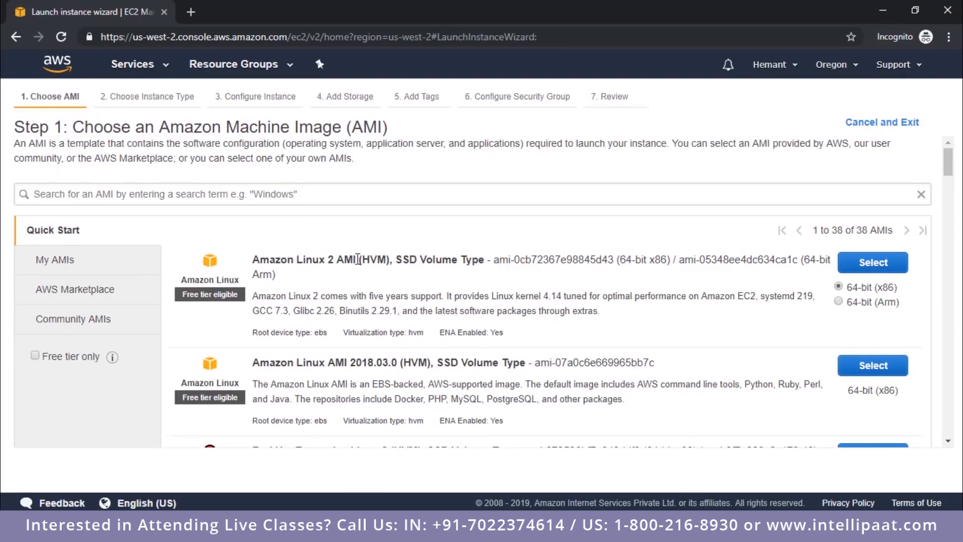
{"action": "scroll", "coordinate": [410, 258], "scroll_direction": "down", "scroll_amount": 2}
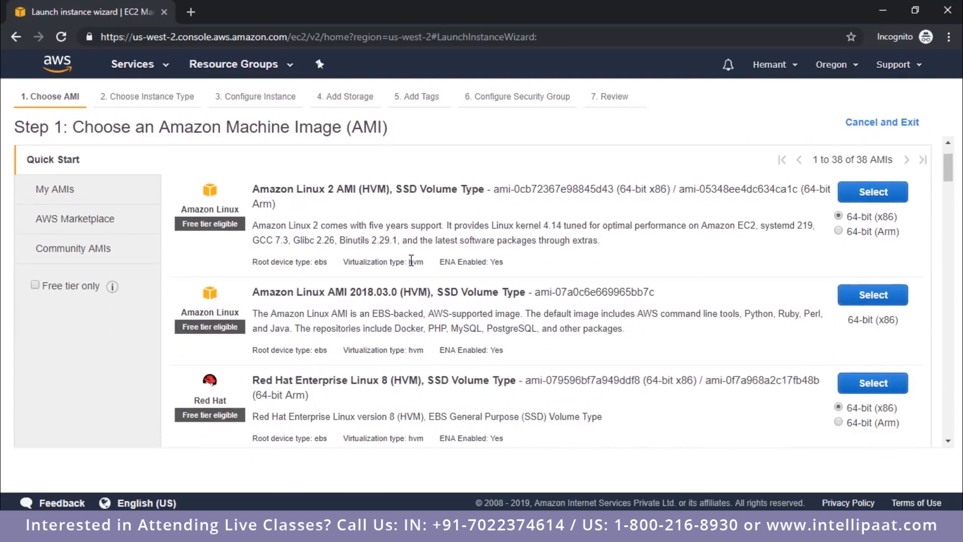
{"action": "scroll", "coordinate": [412, 260], "scroll_direction": "down", "scroll_amount": 4}
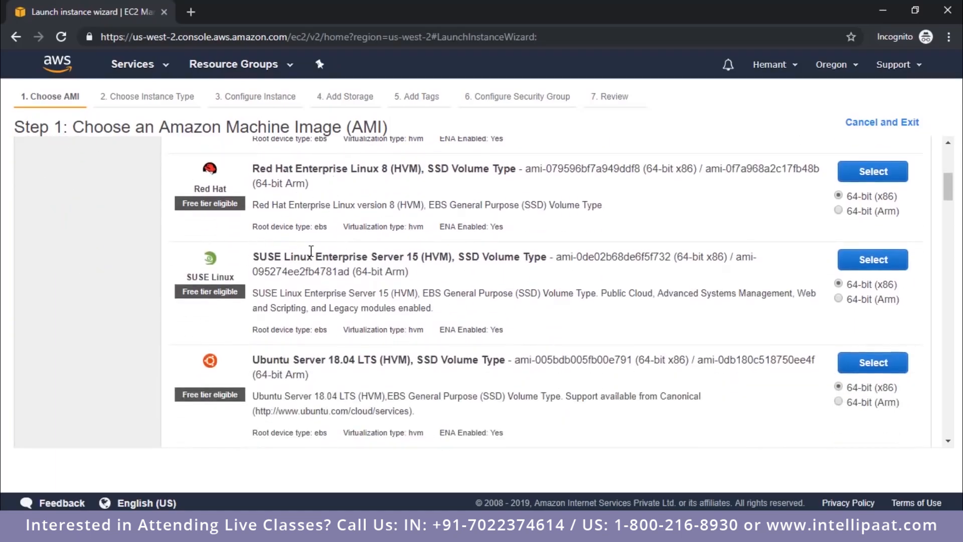
{"action": "scroll", "coordinate": [309, 251], "scroll_direction": "down", "scroll_amount": 4}
{"action": "scroll", "coordinate": [331, 216], "scroll_direction": "down", "scroll_amount": 10}
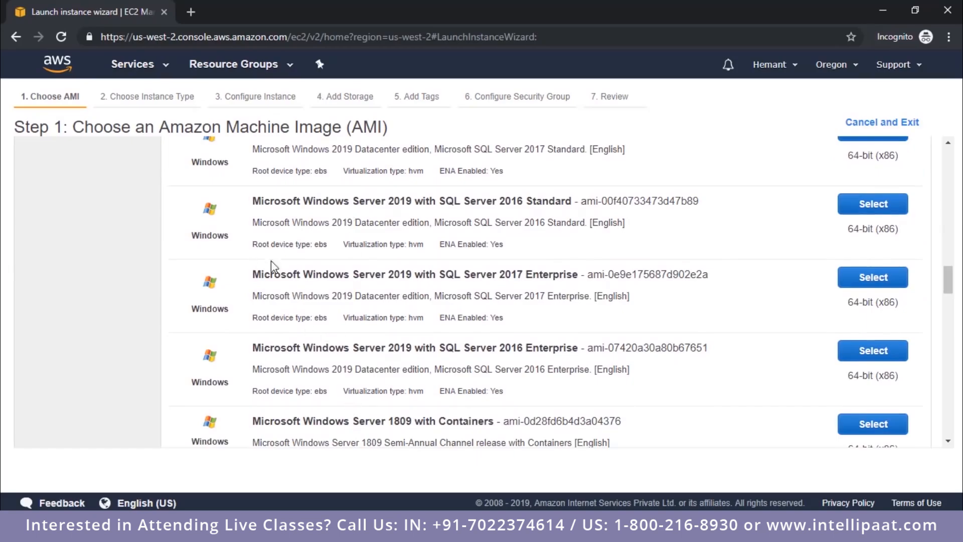
{"action": "scroll", "coordinate": [369, 284], "scroll_direction": "up", "scroll_amount": 1}
{"action": "scroll", "coordinate": [370, 289], "scroll_direction": "up", "scroll_amount": 11}
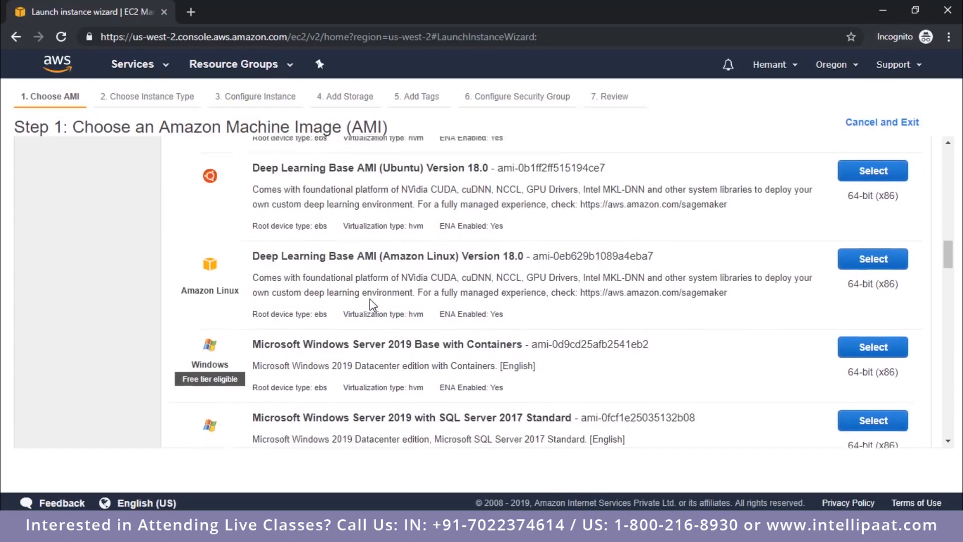
{"action": "scroll", "coordinate": [372, 304], "scroll_direction": "up", "scroll_amount": 9}
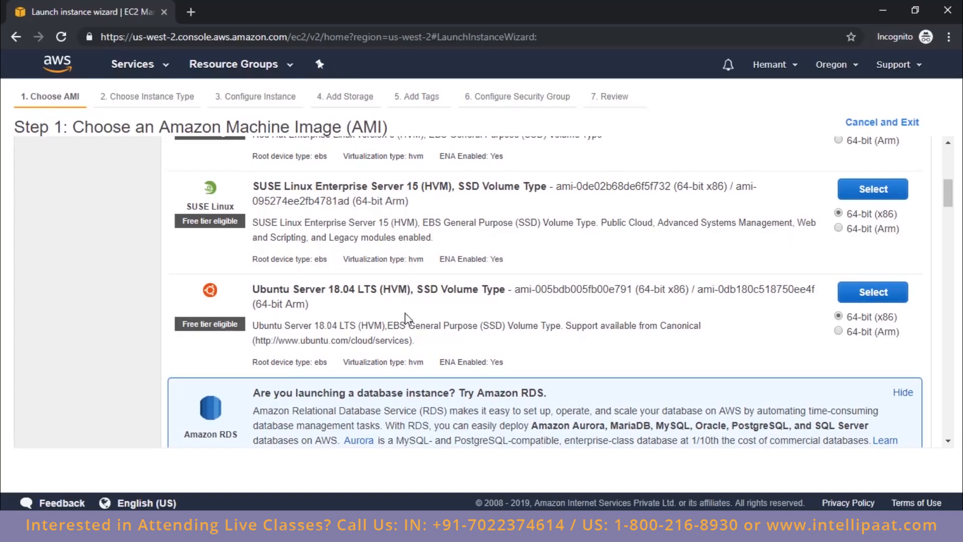
{"action": "left_click", "coordinate": [873, 292]}
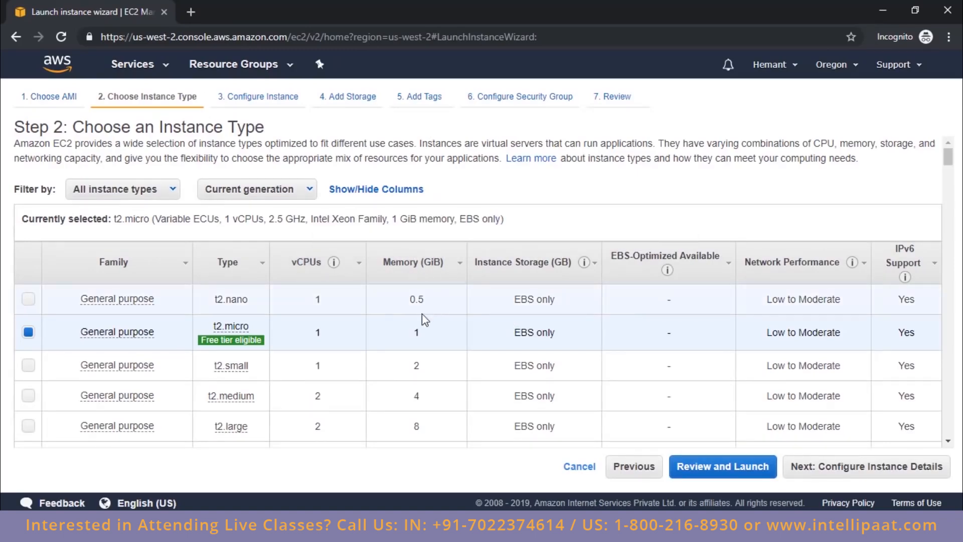
Step: Look through the instance types, keep the free tier eligible t2.micro and continue to the instance details
{"action": "scroll", "coordinate": [332, 226], "scroll_direction": "down", "scroll_amount": 5}
{"action": "scroll", "coordinate": [330, 215], "scroll_direction": "down", "scroll_amount": 12}
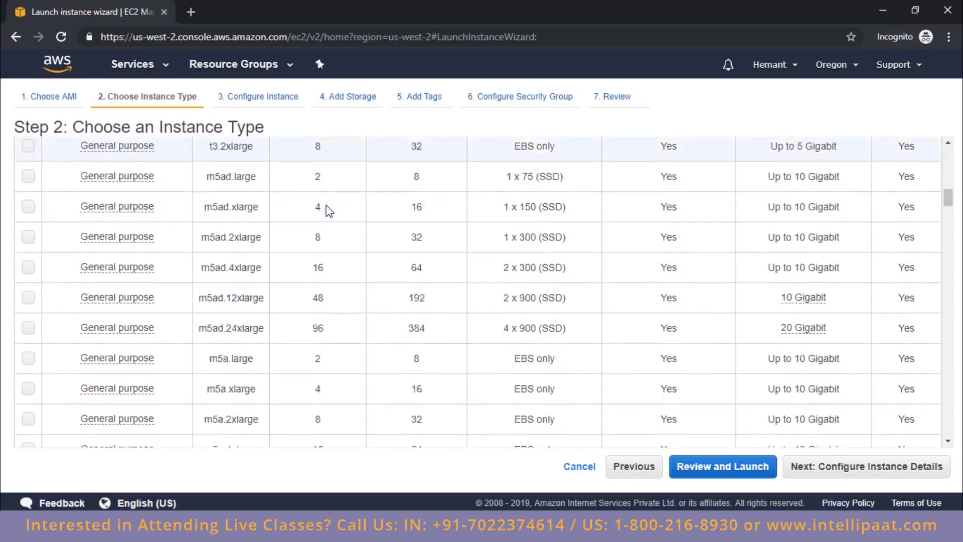
{"action": "scroll", "coordinate": [329, 210], "scroll_direction": "up", "scroll_amount": 7}
{"action": "scroll", "coordinate": [330, 211], "scroll_direction": "up", "scroll_amount": 10}
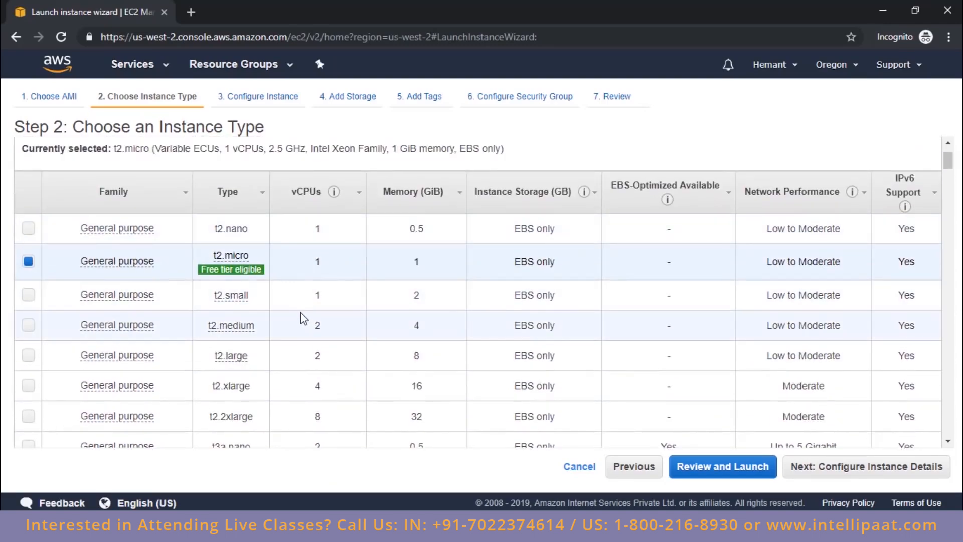
{"action": "mouse_move", "coordinate": [226, 259]}
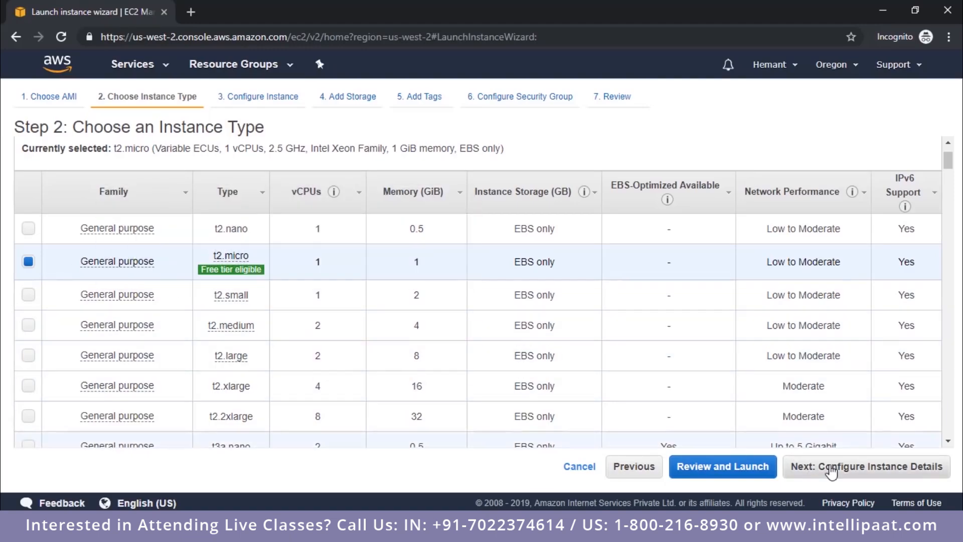
{"action": "left_click", "coordinate": [831, 468]}
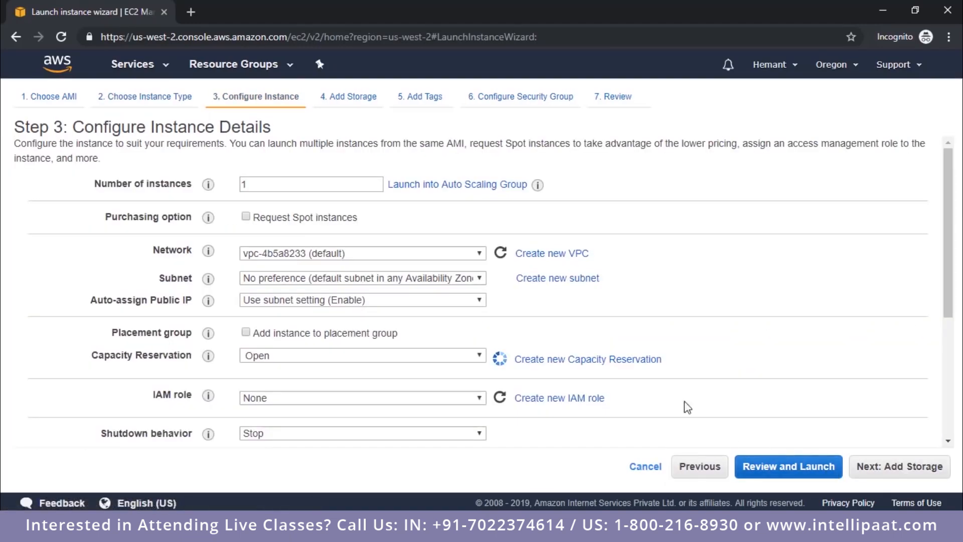
Step: Review the instance details, keep the default settings for one instance and continue to the storage settings
{"action": "scroll", "coordinate": [474, 182], "scroll_direction": "down", "scroll_amount": 4}
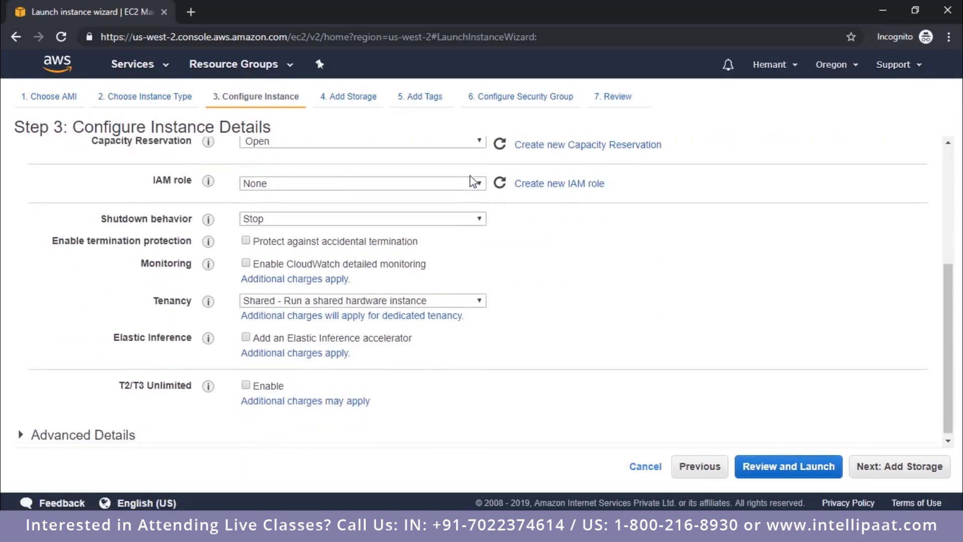
{"action": "scroll", "coordinate": [444, 251], "scroll_direction": "up", "scroll_amount": 4}
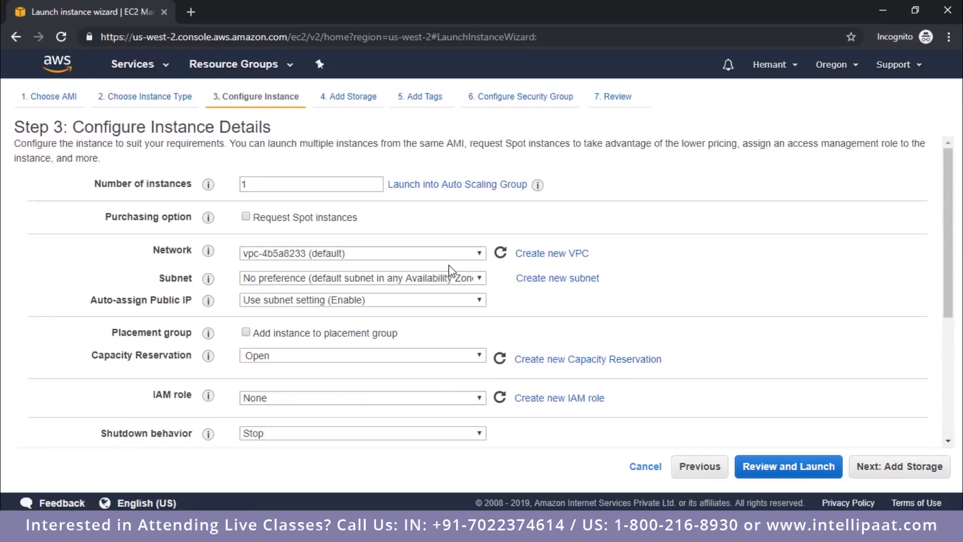
{"action": "left_click", "coordinate": [862, 466]}
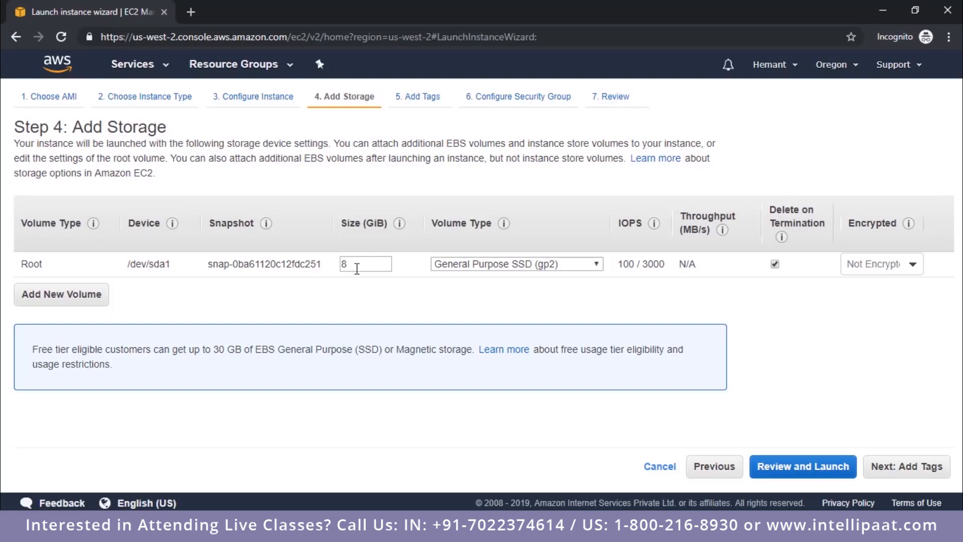
Step: Keep the root volume at 8 GiB and continue without adding tags to the security group configuration
{"action": "left_click_drag", "start_coordinate": [356, 264], "coordinate": [342, 272]}
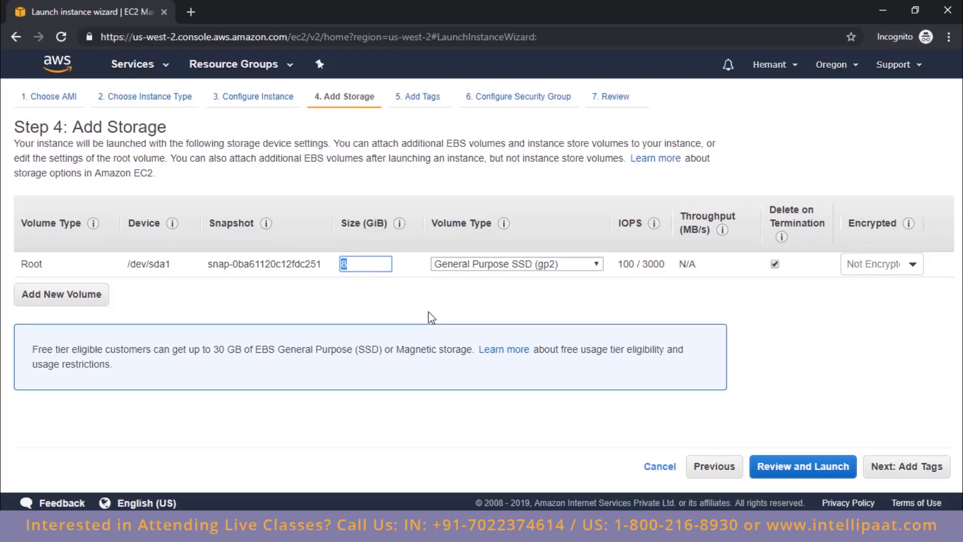
{"action": "left_click", "coordinate": [931, 472]}
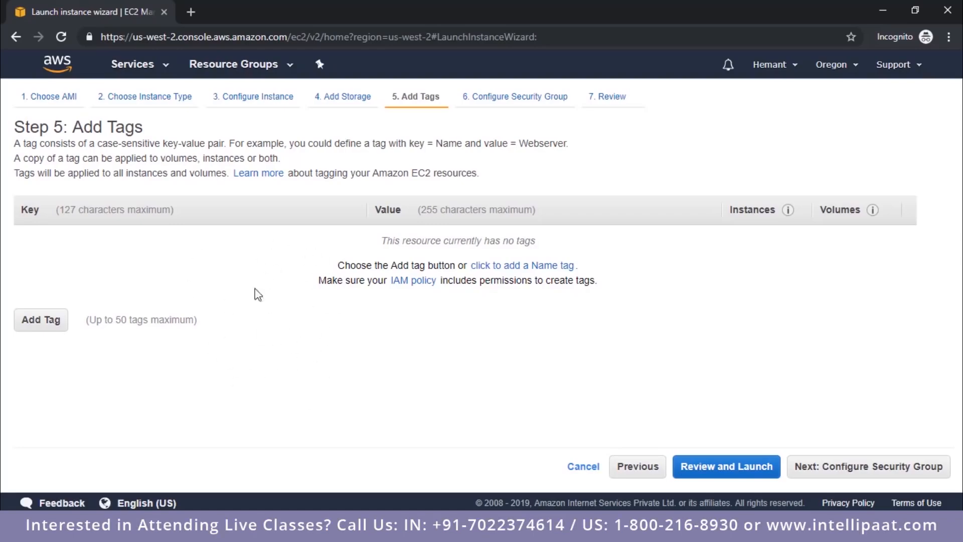
{"action": "left_click", "coordinate": [871, 465]}
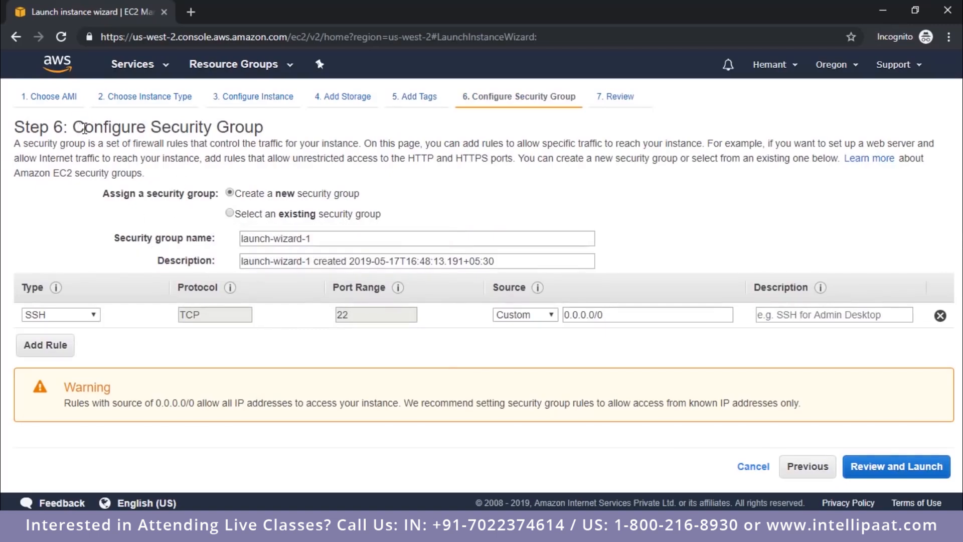
Step: Add a second rule to the new security group and look through its available rule types
{"action": "left_click_drag", "start_coordinate": [74, 129], "coordinate": [264, 130]}
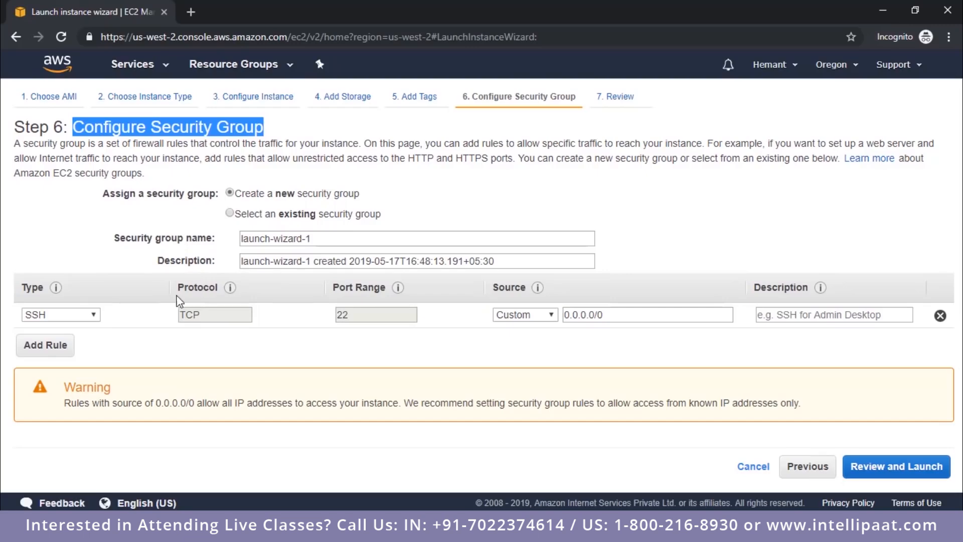
{"action": "left_click", "coordinate": [56, 354]}
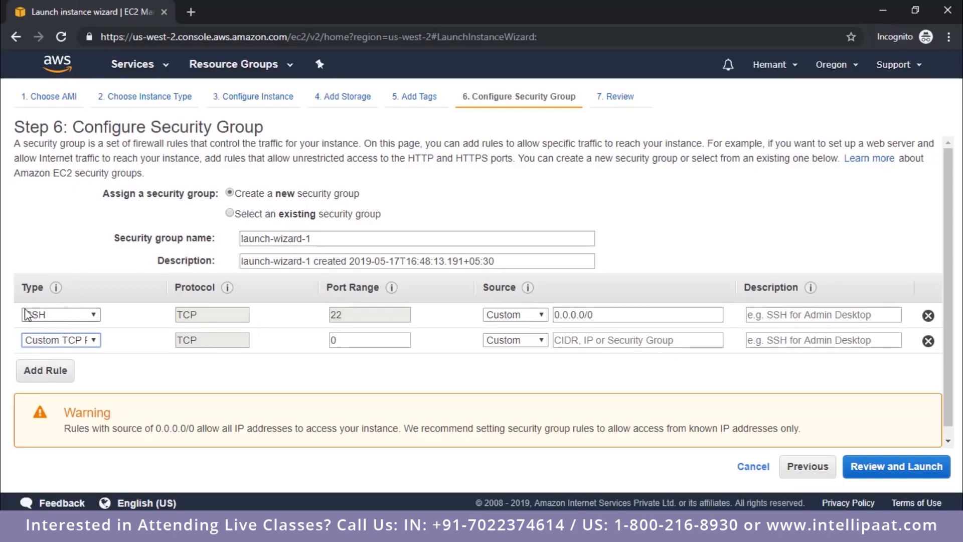
{"action": "left_click", "coordinate": [94, 341]}
{"action": "scroll", "coordinate": [68, 154], "scroll_direction": "down", "scroll_amount": 2}
{"action": "scroll", "coordinate": [69, 155], "scroll_direction": "down", "scroll_amount": 3}
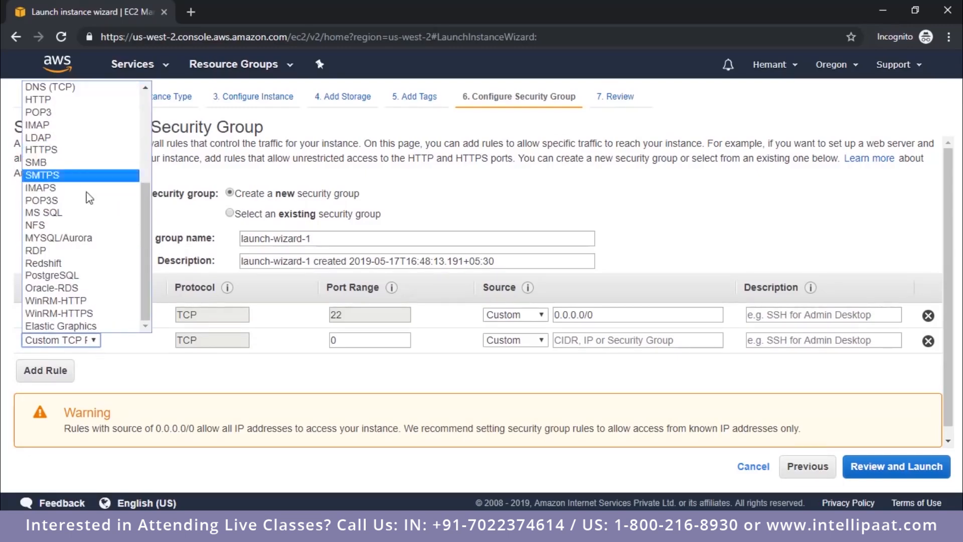
{"action": "scroll", "coordinate": [103, 258], "scroll_direction": "up", "scroll_amount": 5}
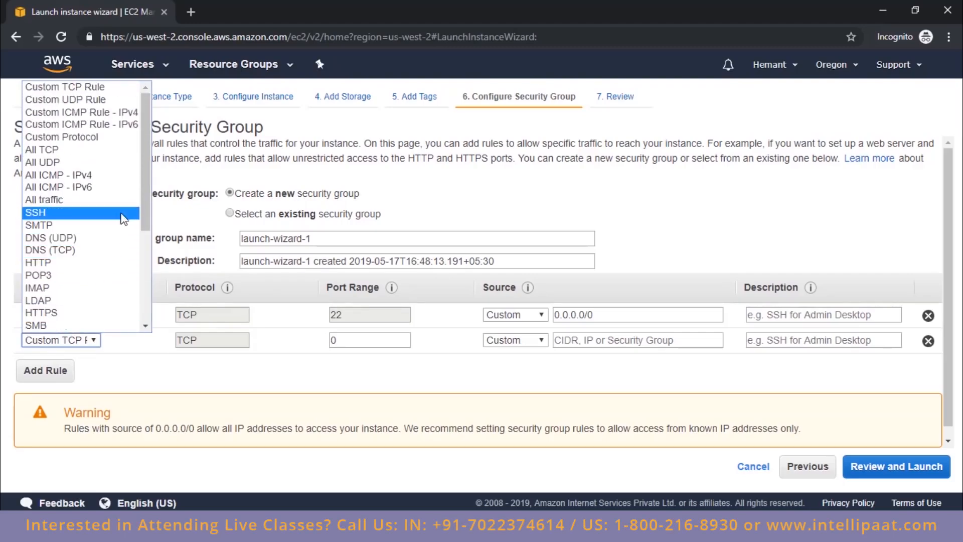
{"action": "left_click", "coordinate": [151, 375]}
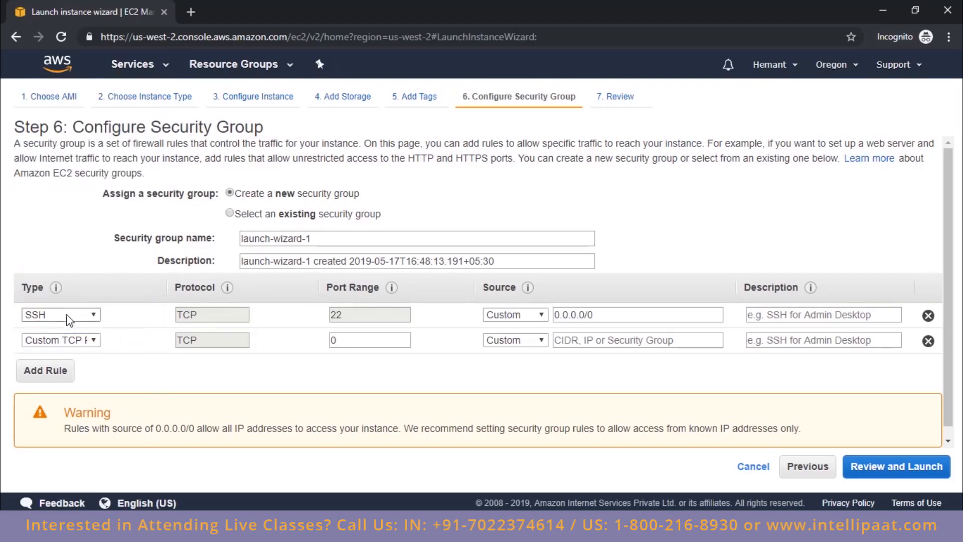
Step: Look through the first rule's types, keep SSH and set its source to Anywhere
{"action": "left_click", "coordinate": [53, 315]}
{"action": "scroll", "coordinate": [81, 201], "scroll_direction": "down", "scroll_amount": 1}
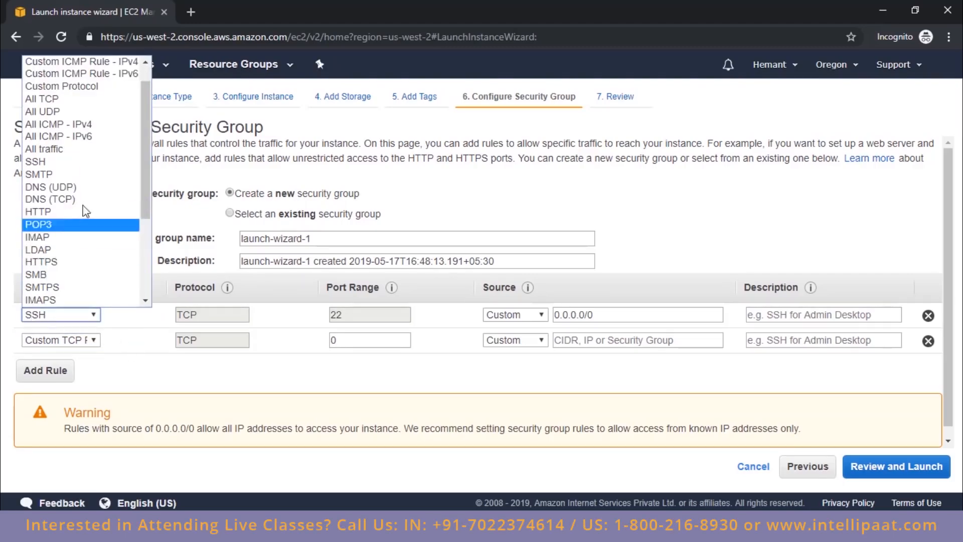
{"action": "left_click", "coordinate": [80, 162]}
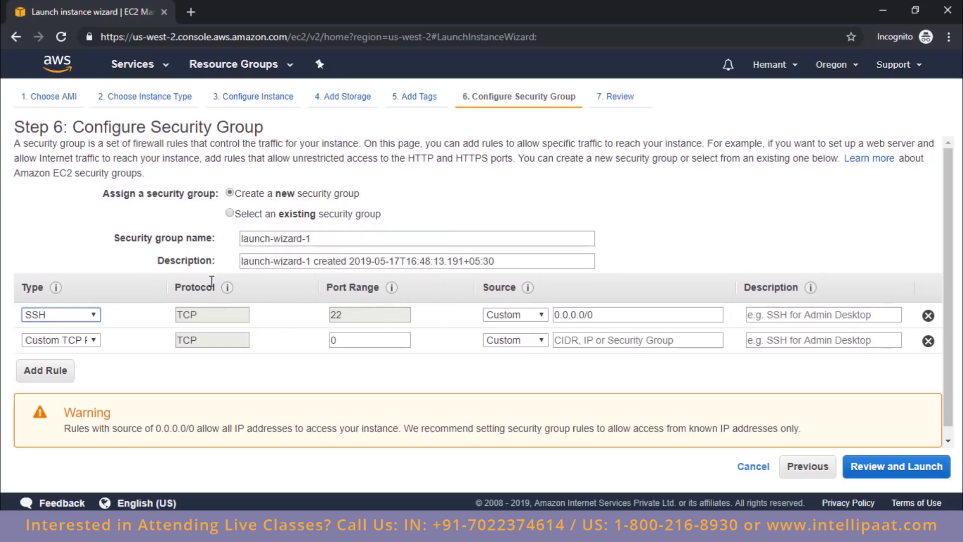
{"action": "left_click", "coordinate": [512, 316]}
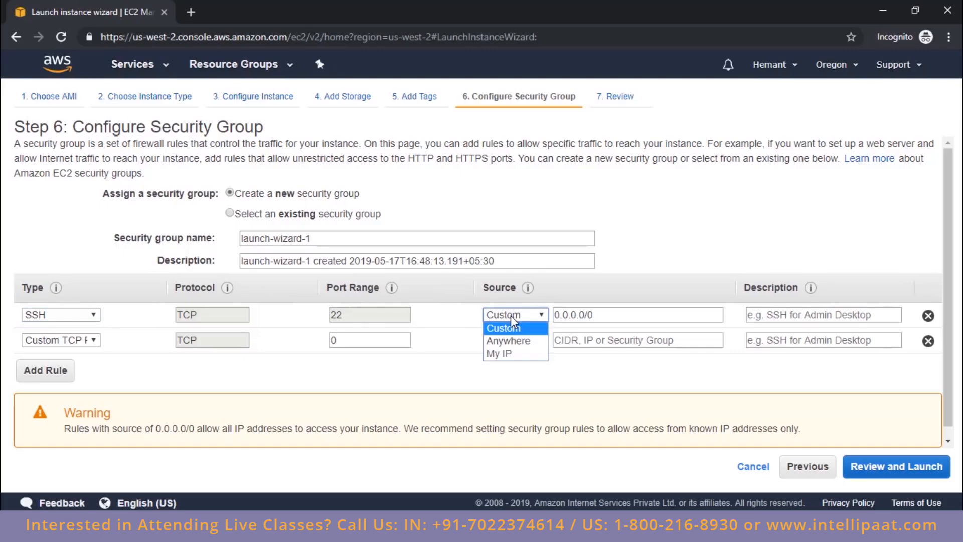
{"action": "left_click", "coordinate": [517, 341]}
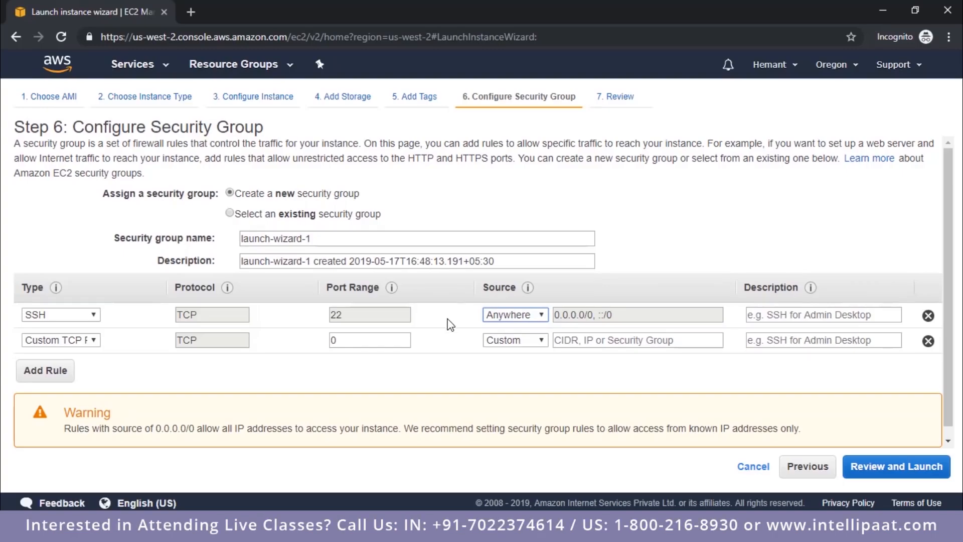
Step: Try My IP as the source of the SSH rule and switch it back to Anywhere
{"action": "left_click", "coordinate": [522, 317]}
{"action": "left_click", "coordinate": [522, 340]}
{"action": "left_click", "coordinate": [521, 317]}
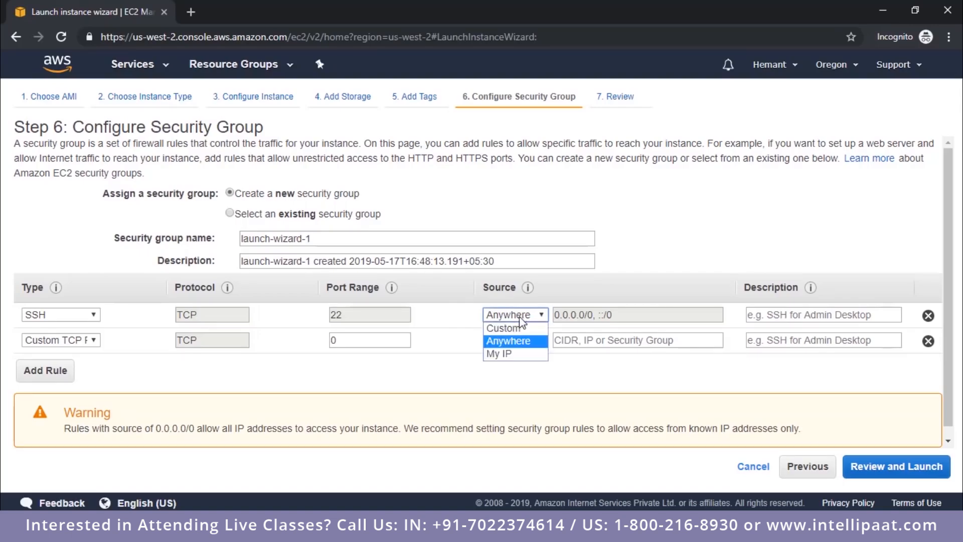
{"action": "left_click", "coordinate": [517, 353]}
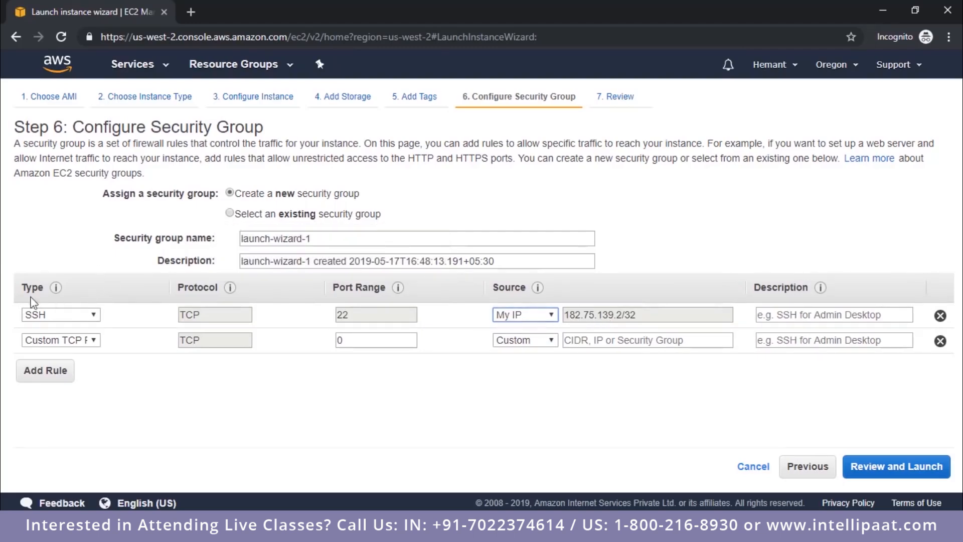
{"action": "left_click", "coordinate": [524, 314]}
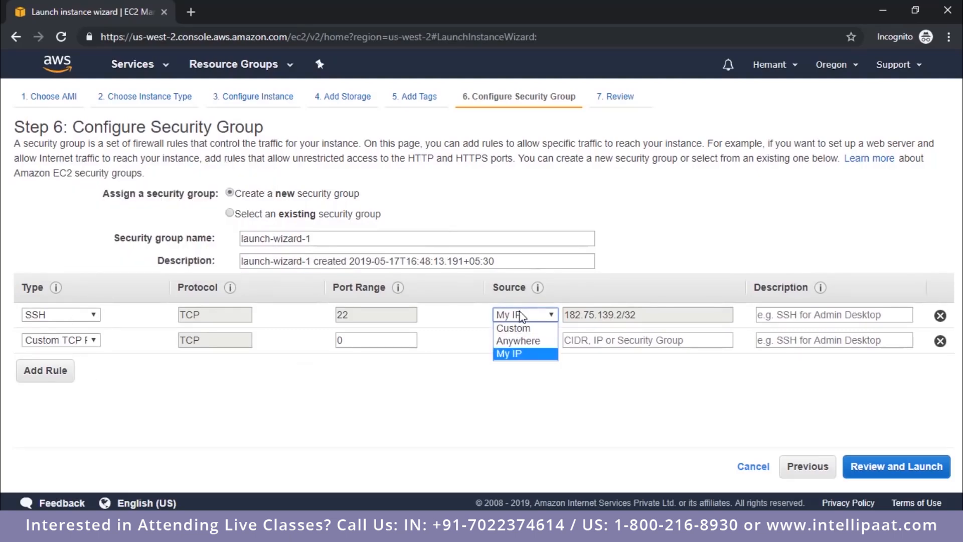
{"action": "left_click", "coordinate": [522, 342]}
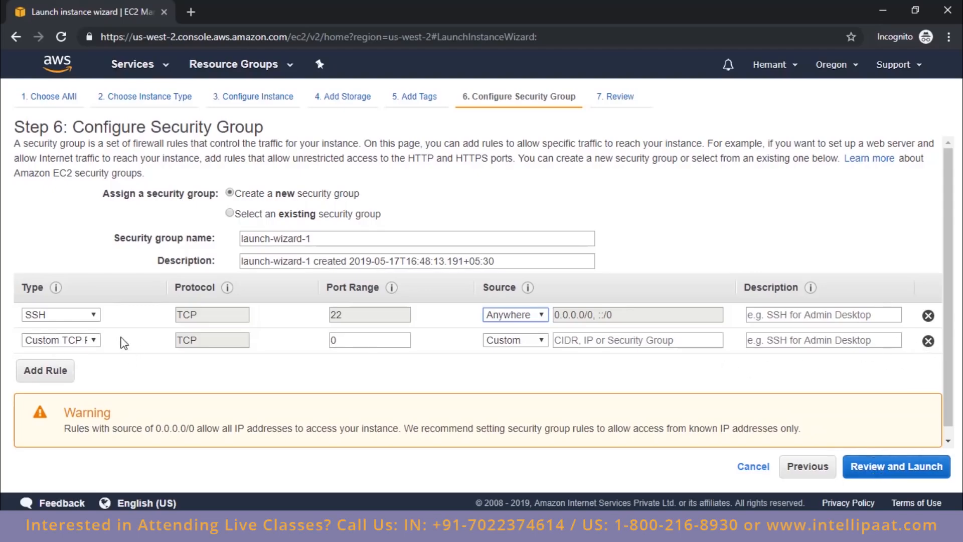
Step: Remove the custom TCP rule from the security group and review the instance launch summary
{"action": "left_click", "coordinate": [929, 342]}
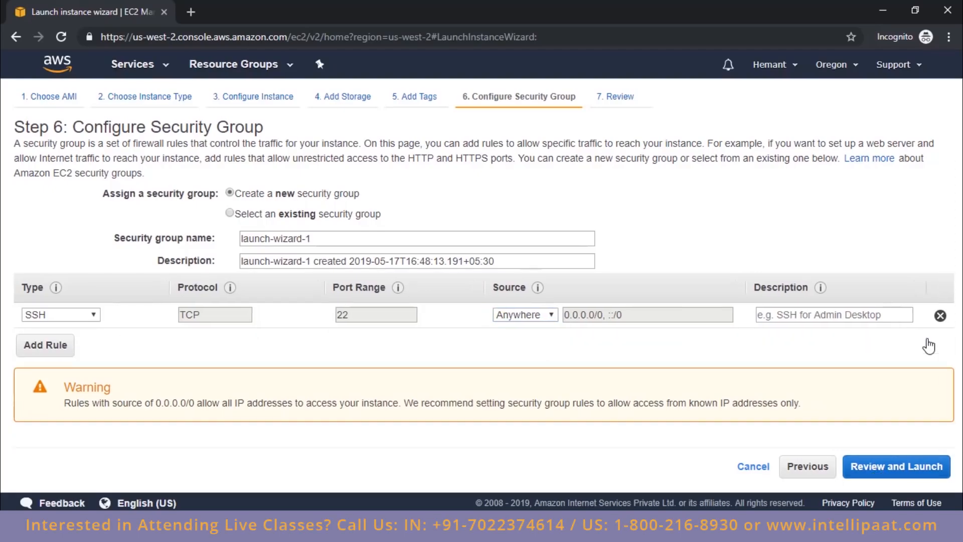
{"action": "left_click", "coordinate": [885, 469]}
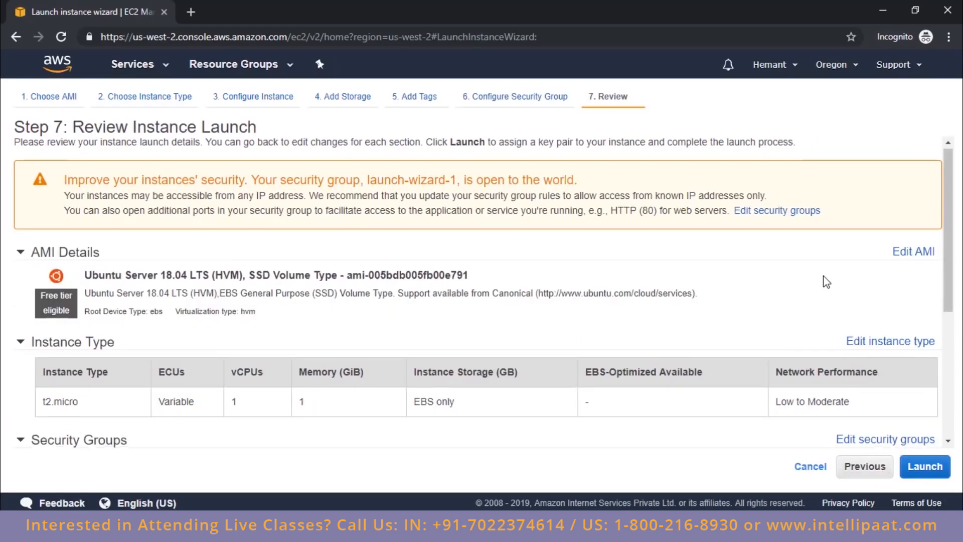
{"action": "scroll", "coordinate": [827, 282], "scroll_direction": "down", "scroll_amount": 5}
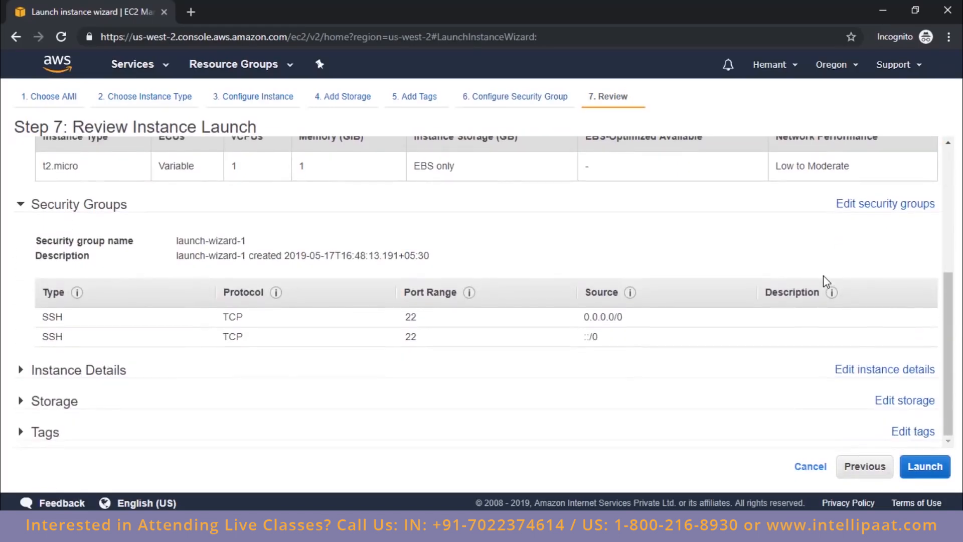
{"action": "scroll", "coordinate": [827, 282], "scroll_direction": "up", "scroll_amount": 5}
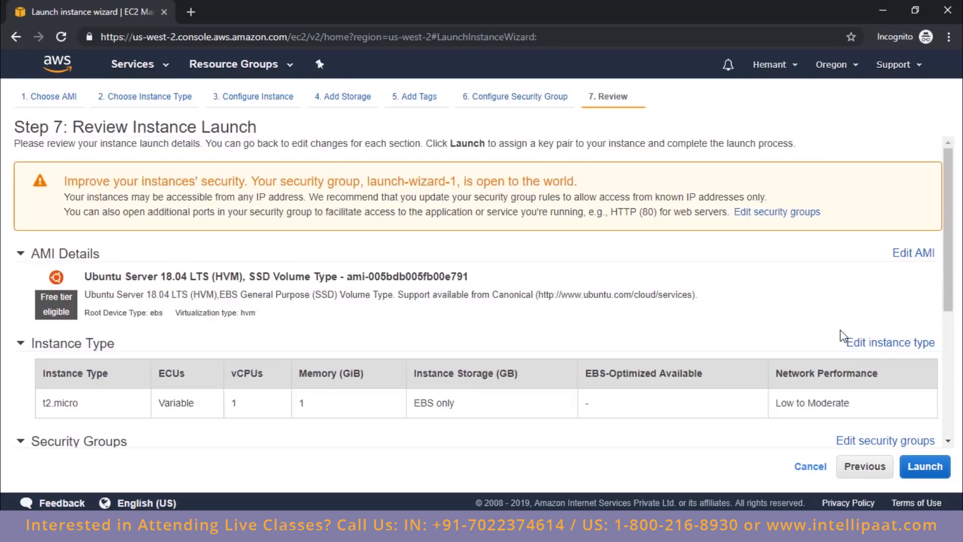
Step: Proceed to launch, create a new key pair named test-intellipaat and download its private key file
{"action": "left_click", "coordinate": [925, 469]}
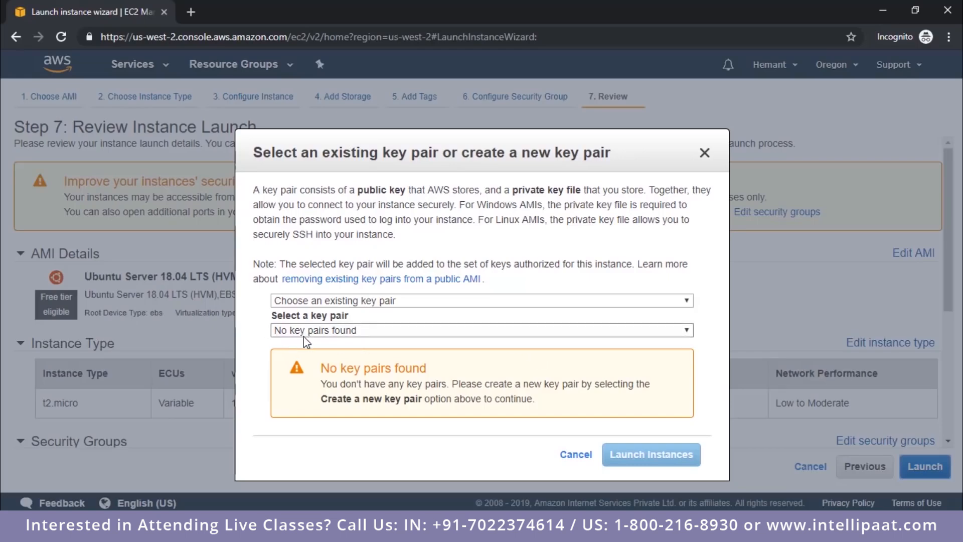
{"action": "left_click", "coordinate": [372, 301]}
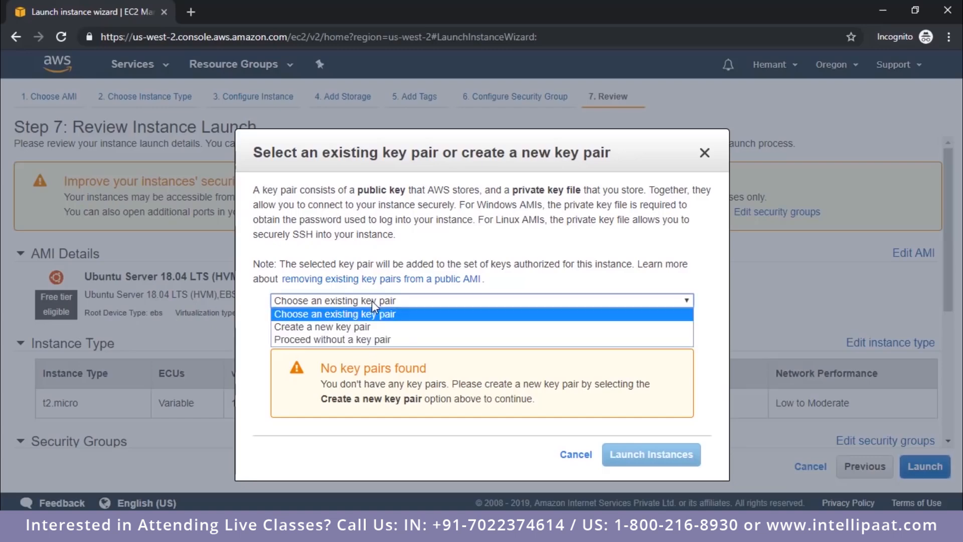
{"action": "left_click", "coordinate": [373, 327]}
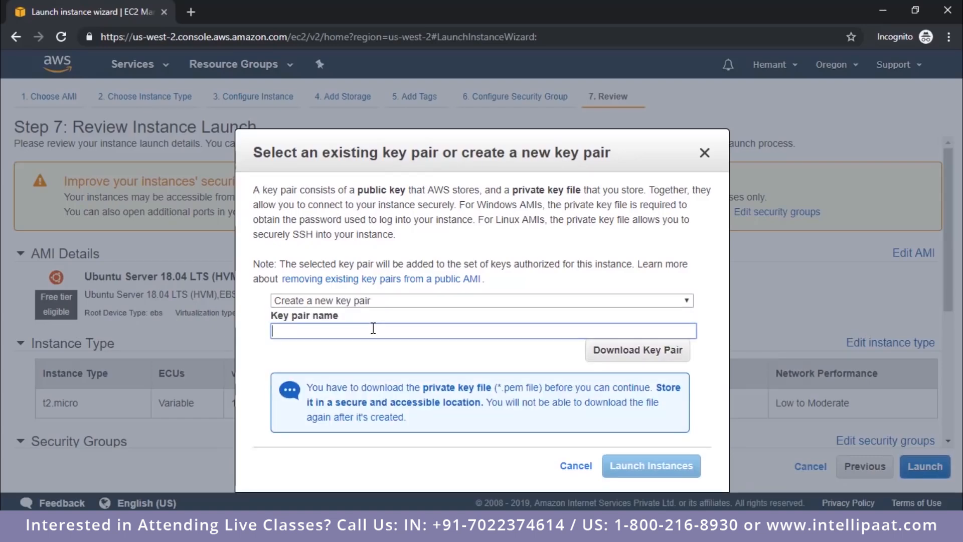
{"action": "type", "text": "test-intellipaat"}
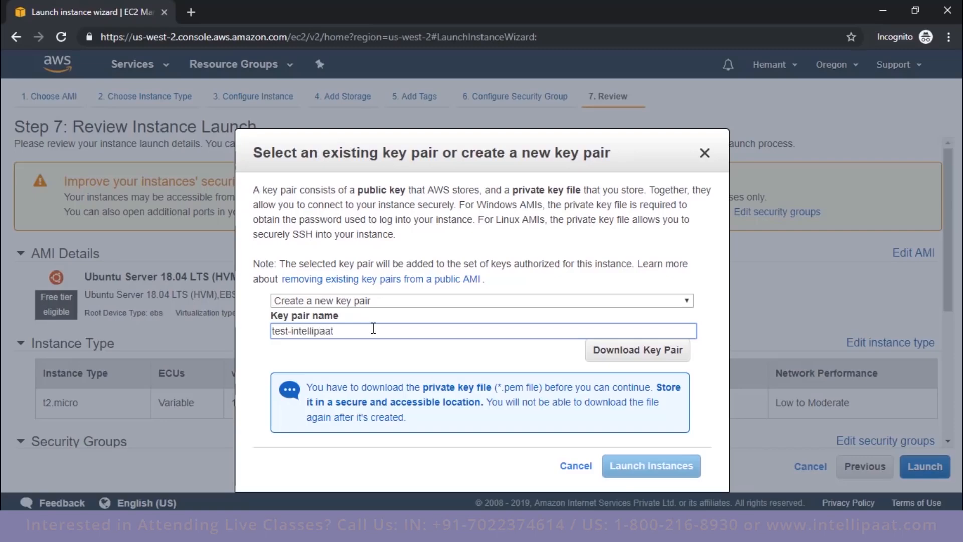
{"action": "left_click", "coordinate": [606, 356]}
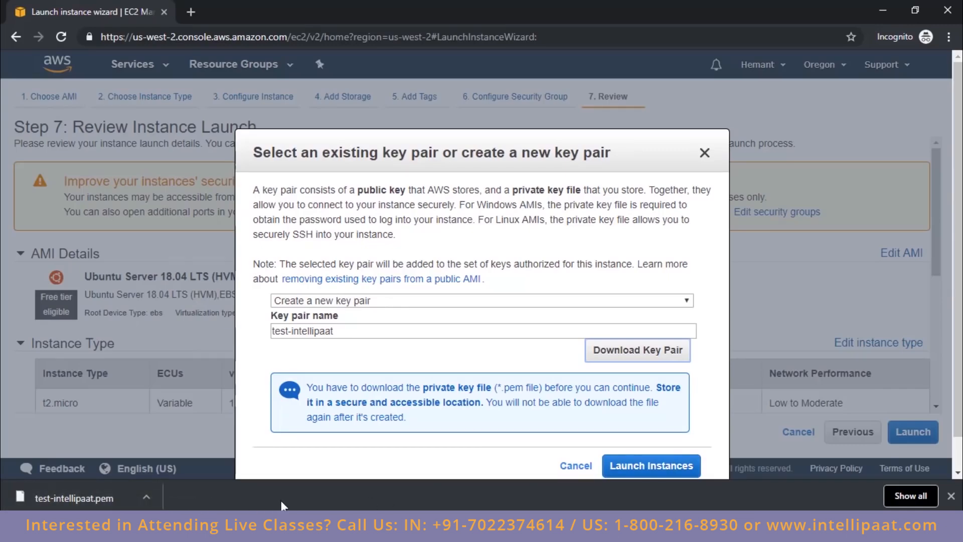
Step: Launch the instance and open it in the instances list from the launch status page
{"action": "left_click", "coordinate": [650, 468]}
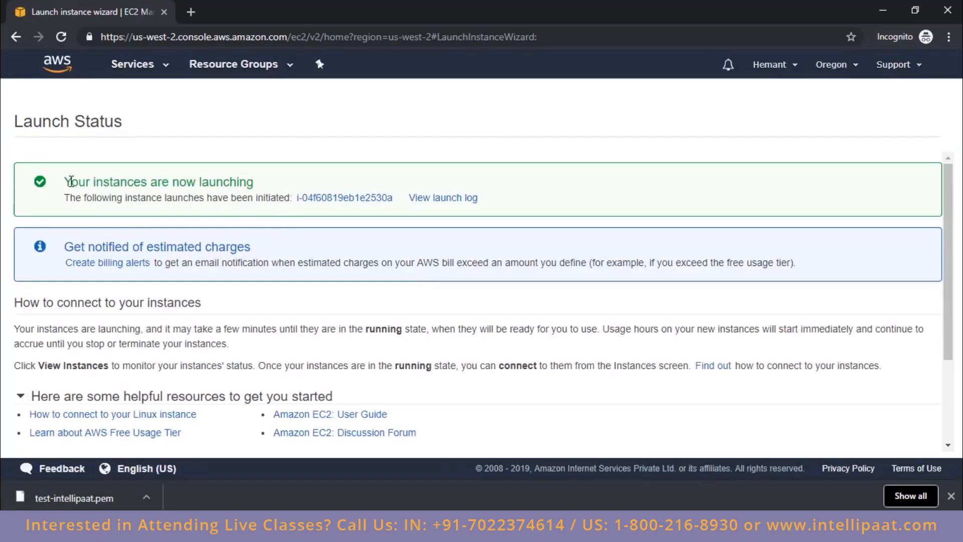
{"action": "left_click_drag", "start_coordinate": [64, 181], "coordinate": [255, 183]}
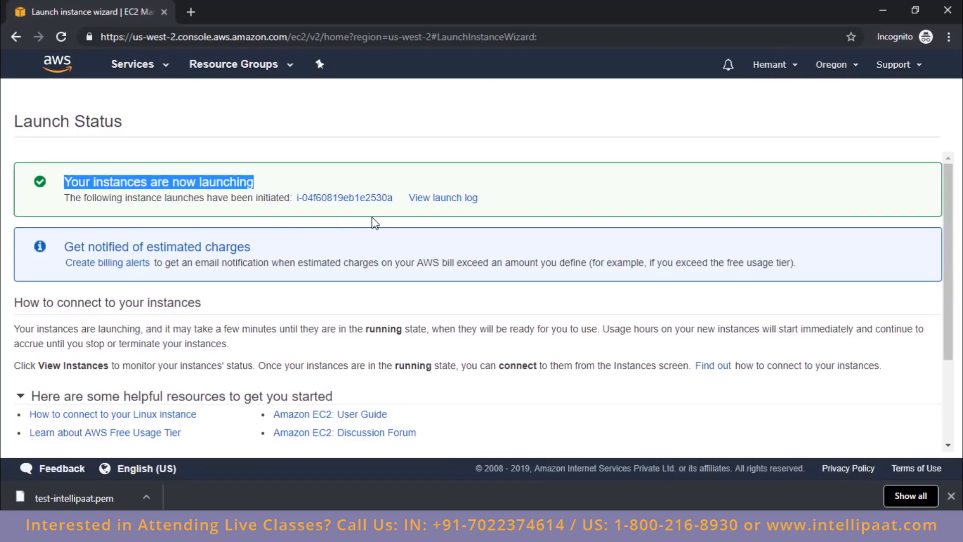
{"action": "left_click", "coordinate": [330, 199]}
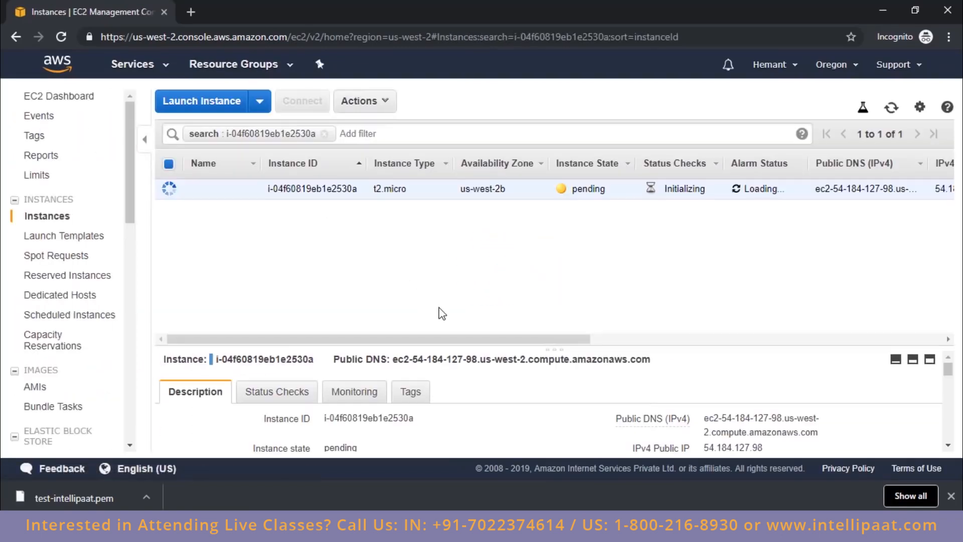
Step: Name the newly launched instance test
{"action": "mouse_move", "coordinate": [198, 185]}
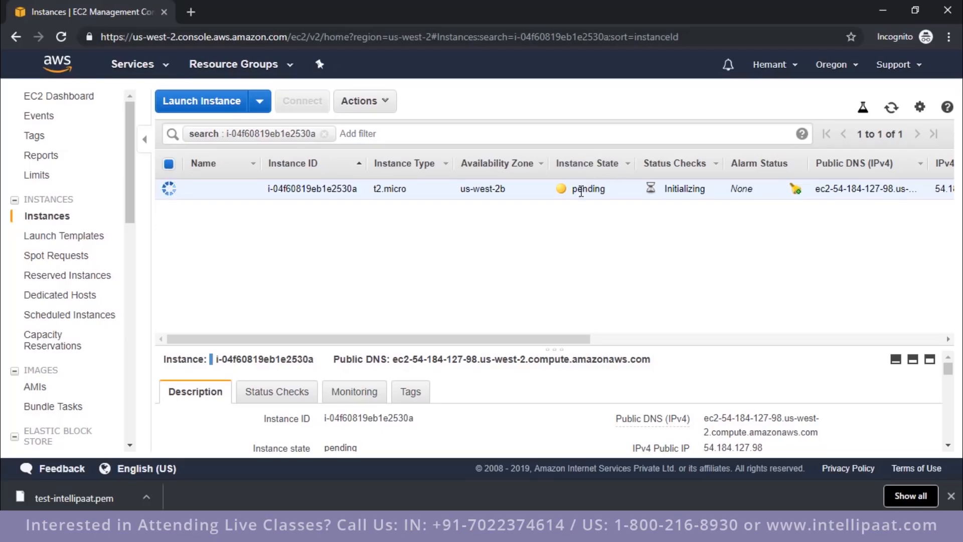
{"action": "left_click", "coordinate": [255, 191]}
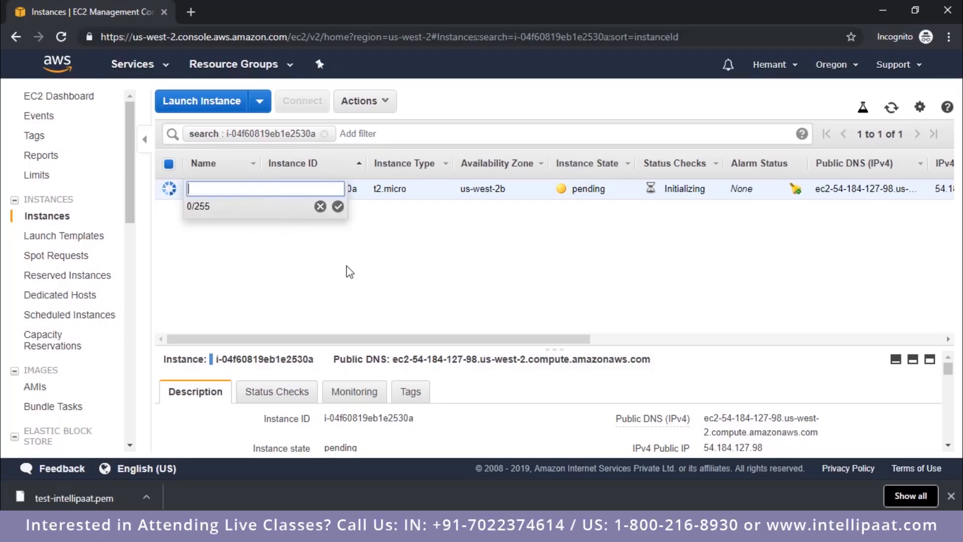
{"action": "type", "text": "test"}
{"action": "key", "text": "Return"}
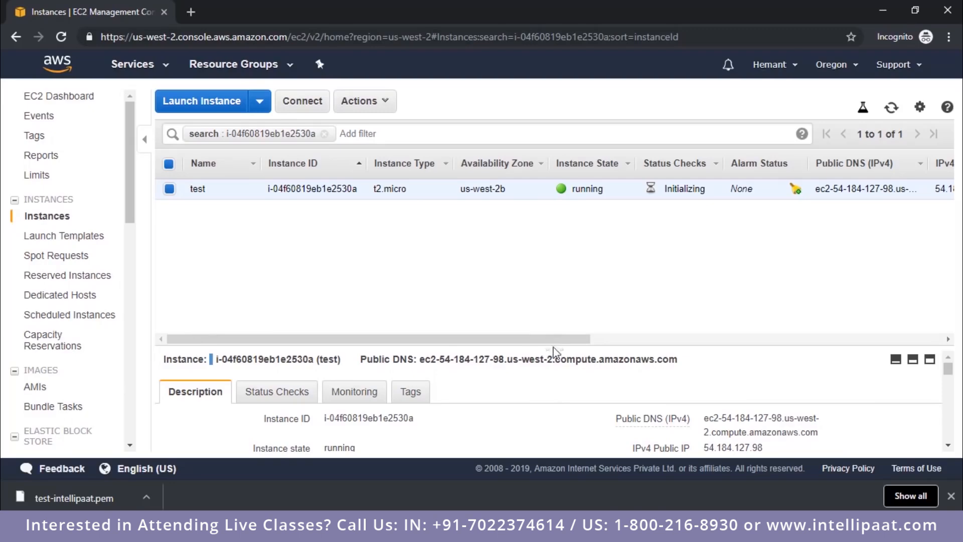
Step: Examine the test instance's details, including its public IP, instance type, state and the inbound rules of its security group
{"action": "left_click_drag", "start_coordinate": [554, 353], "coordinate": [556, 254]}
{"action": "double_click", "coordinate": [729, 354]}
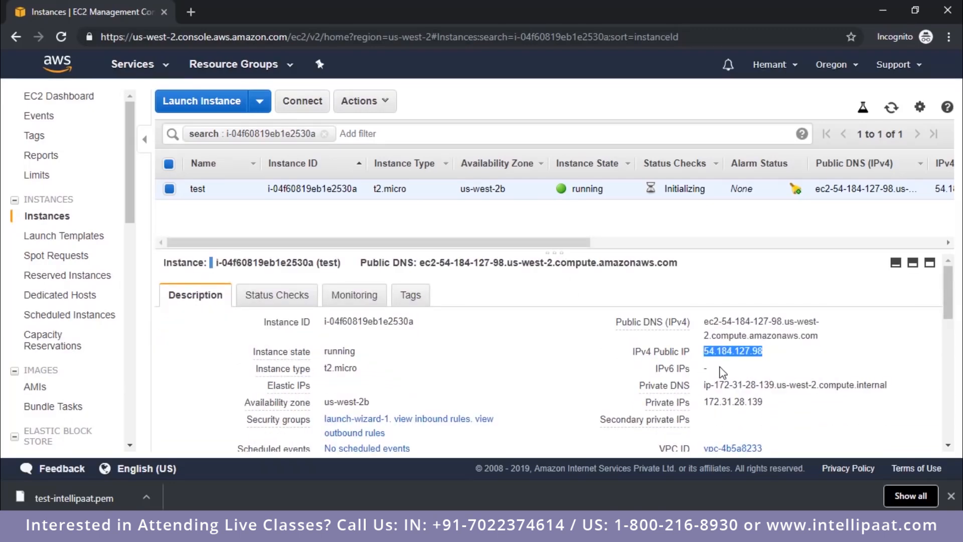
{"action": "double_click", "coordinate": [339, 369]}
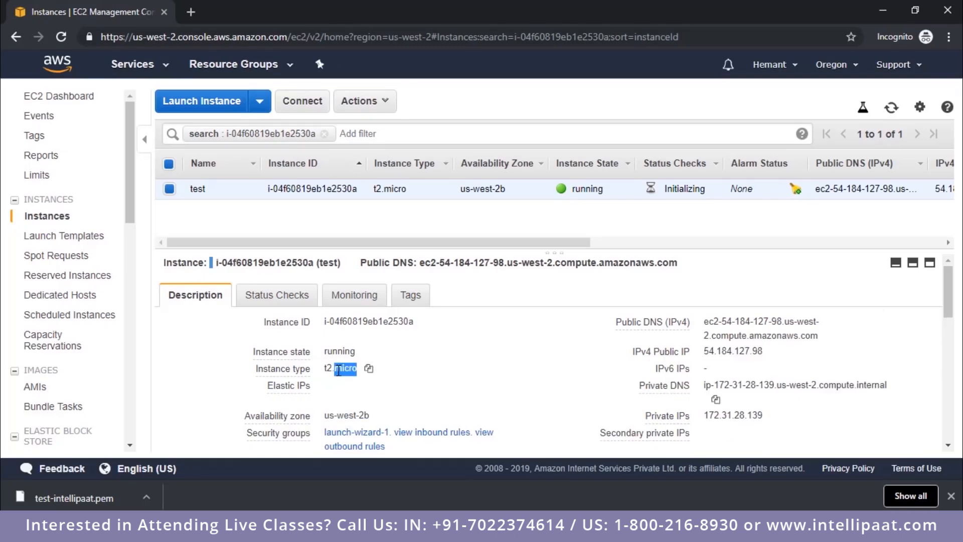
{"action": "scroll", "coordinate": [366, 352], "scroll_direction": "down", "scroll_amount": 3}
{"action": "double_click", "coordinate": [336, 281]}
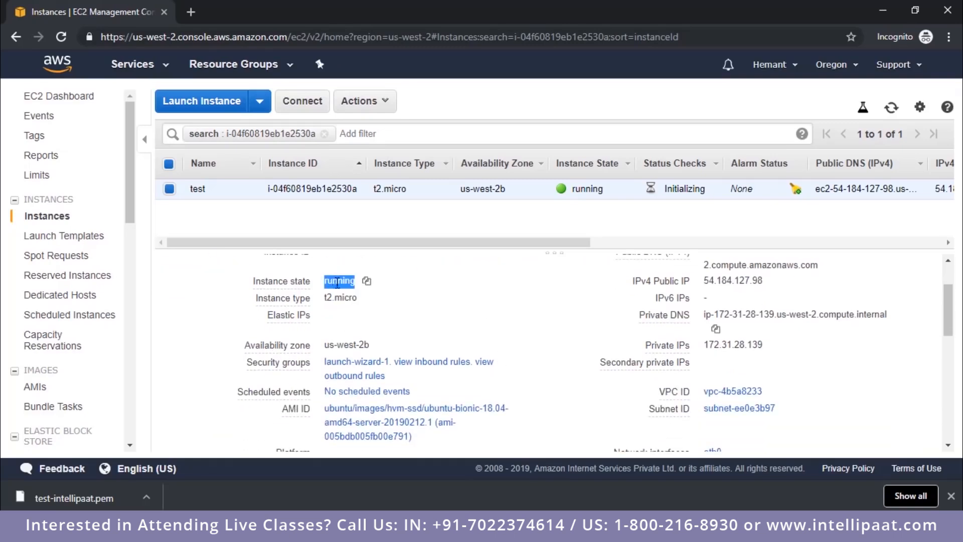
{"action": "scroll", "coordinate": [517, 334], "scroll_direction": "down", "scroll_amount": 3}
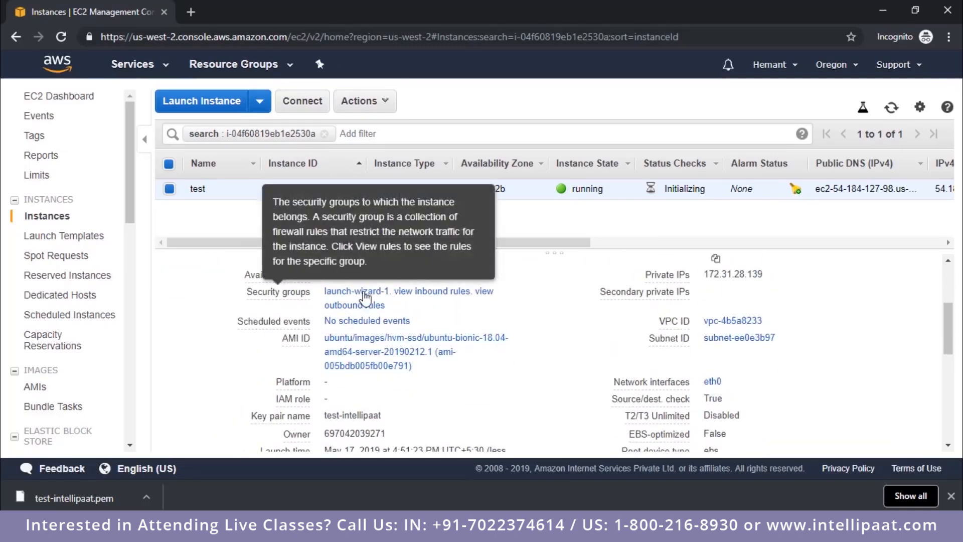
{"action": "left_click", "coordinate": [412, 296]}
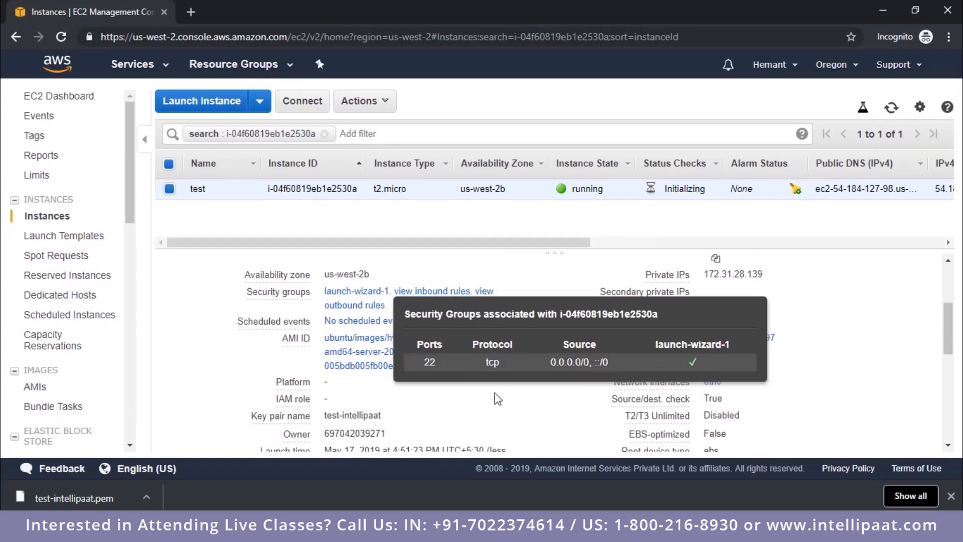
{"action": "scroll", "coordinate": [360, 335], "scroll_direction": "down", "scroll_amount": 6}
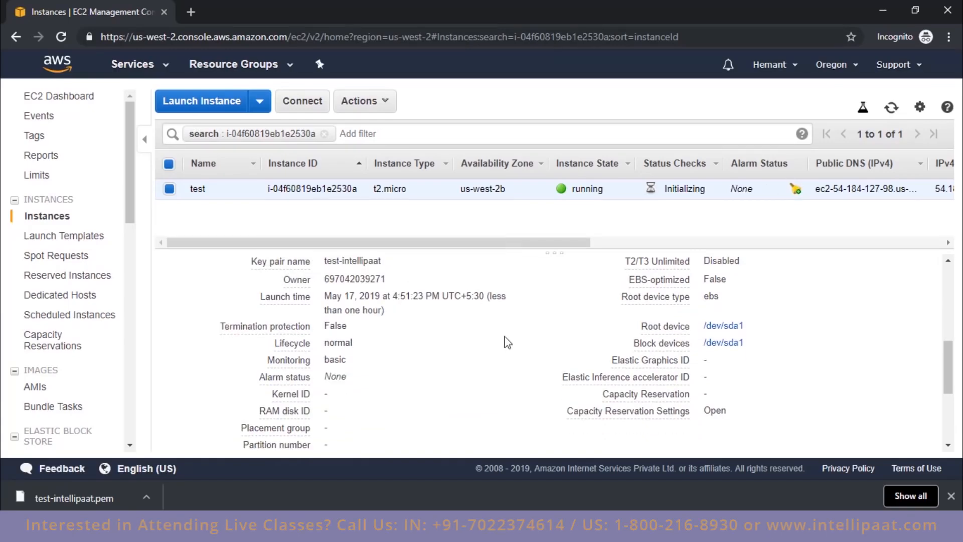
{"action": "scroll", "coordinate": [531, 392], "scroll_direction": "up", "scroll_amount": 4}
{"action": "scroll", "coordinate": [525, 386], "scroll_direction": "up", "scroll_amount": 2}
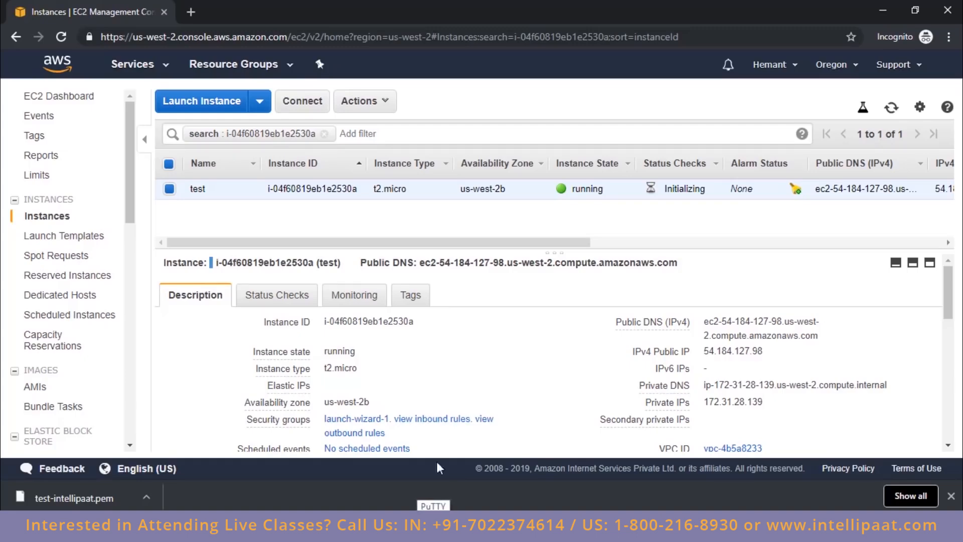
Step: Search the web for the PuTTY download in a new browser tab and open the putty.org site
{"action": "left_click", "coordinate": [192, 10]}
{"action": "type", "text": "d"}
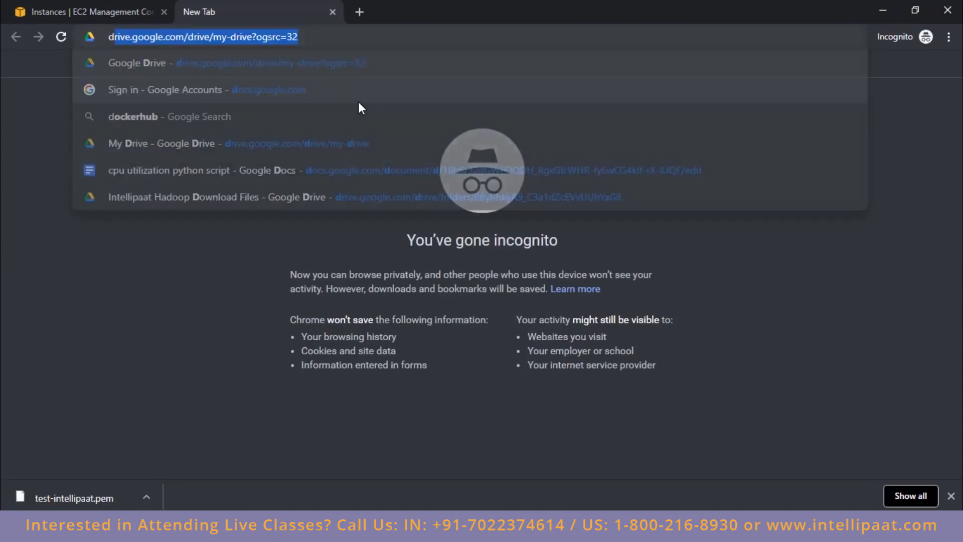
{"action": "type", "text": "ownlaod putty"}
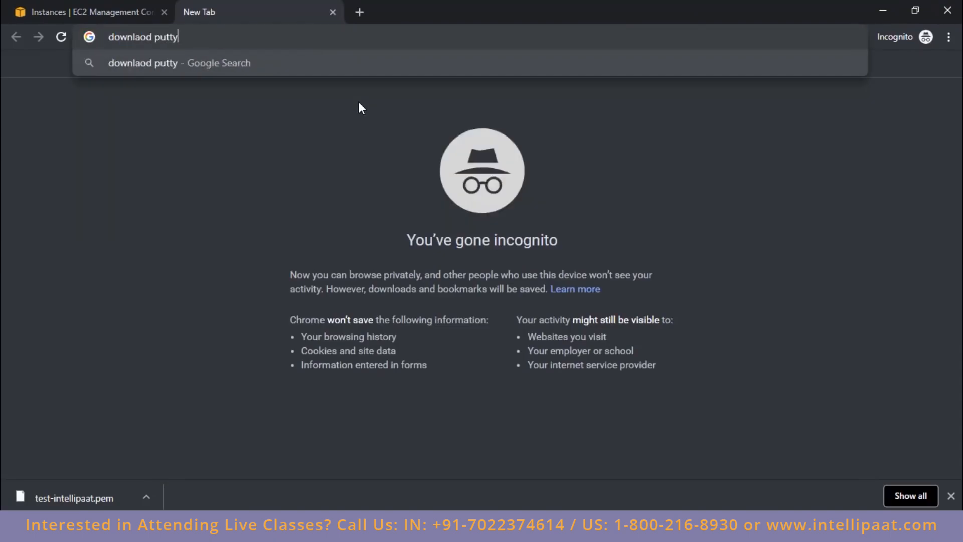
{"action": "key", "text": "Return"}
{"action": "left_click", "coordinate": [342, 236]}
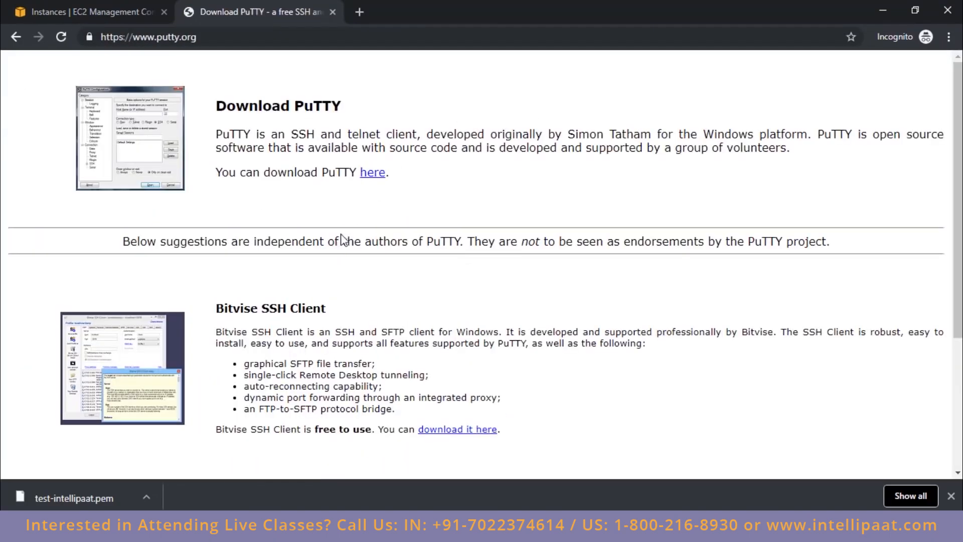
Step: Follow the PuTTY download link, examine the 64-bit installer and puttygen.exe downloads on the latest release page, and close the page
{"action": "scroll", "coordinate": [406, 211], "scroll_direction": "down", "scroll_amount": 3}
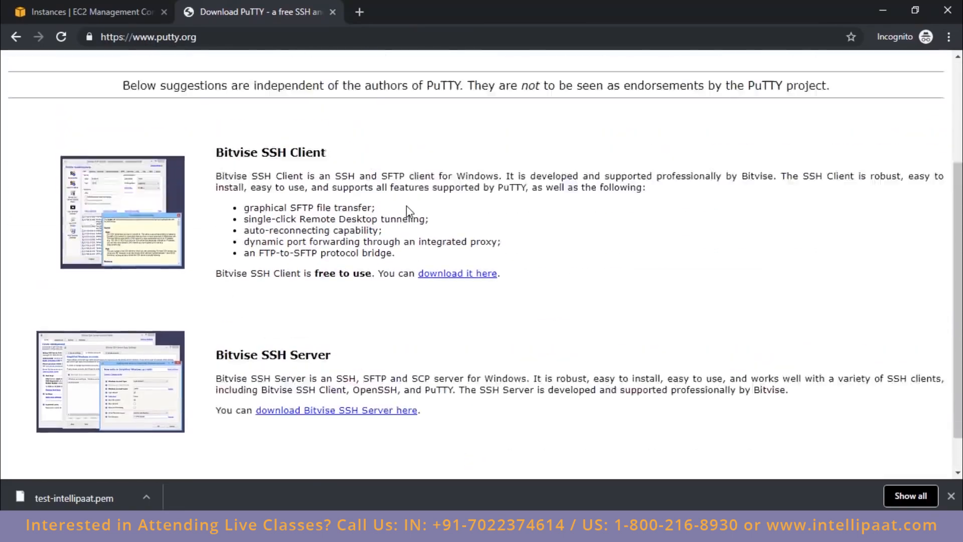
{"action": "scroll", "coordinate": [406, 210], "scroll_direction": "up", "scroll_amount": 3}
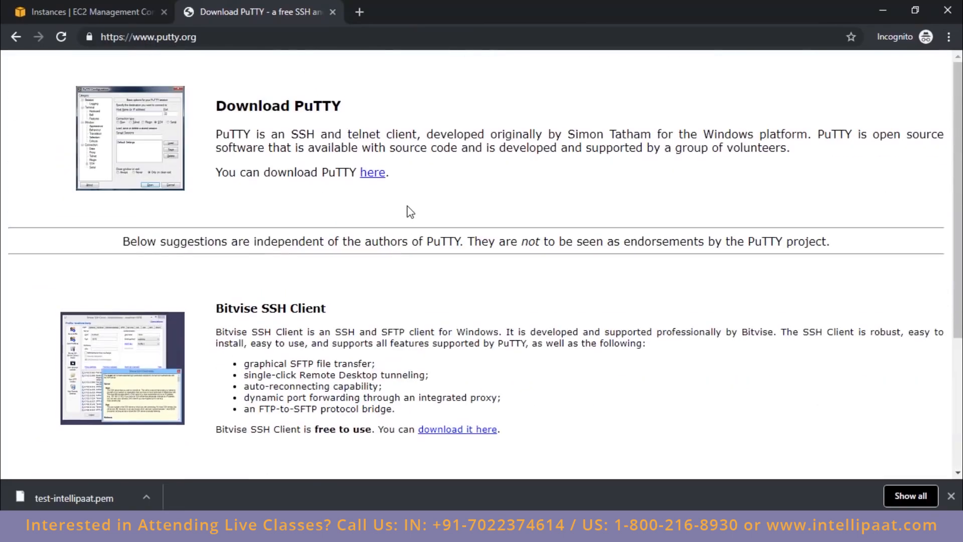
{"action": "left_click", "coordinate": [375, 175]}
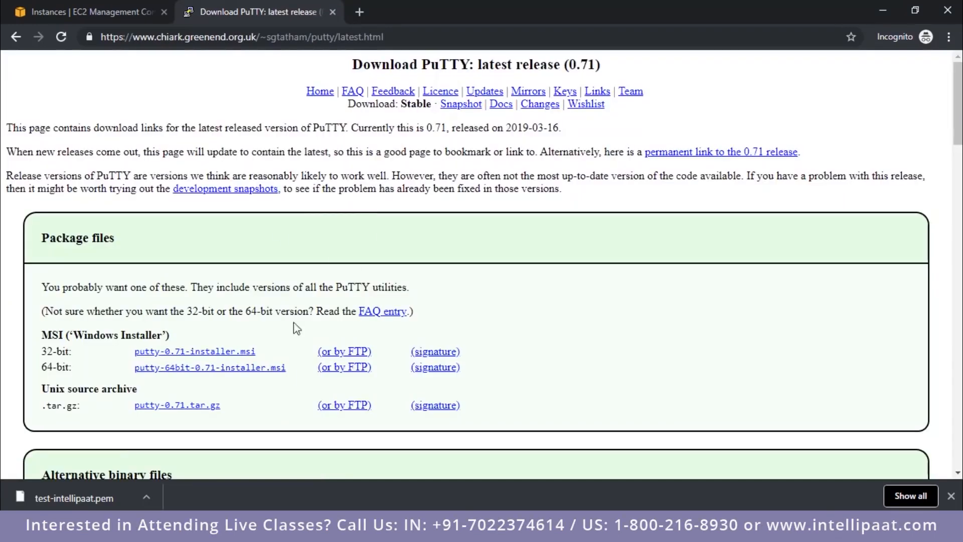
{"action": "scroll", "coordinate": [428, 301], "scroll_direction": "down", "scroll_amount": 1}
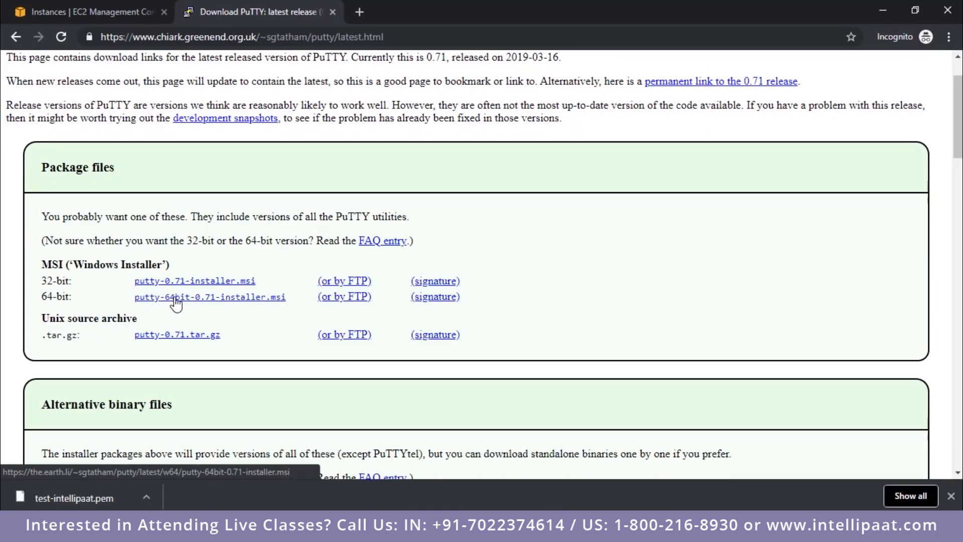
{"action": "scroll", "coordinate": [283, 310], "scroll_direction": "down", "scroll_amount": 10}
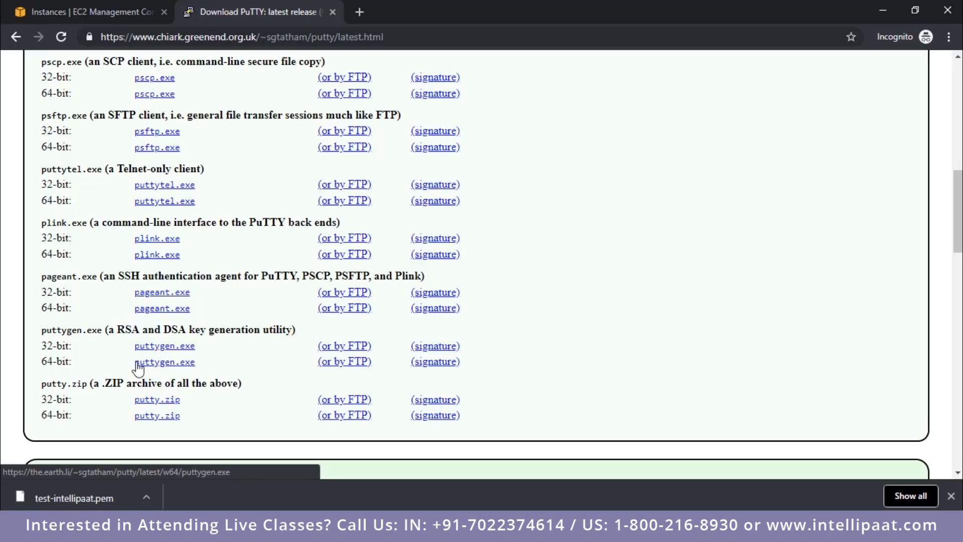
{"action": "scroll", "coordinate": [203, 374], "scroll_direction": "up", "scroll_amount": 12}
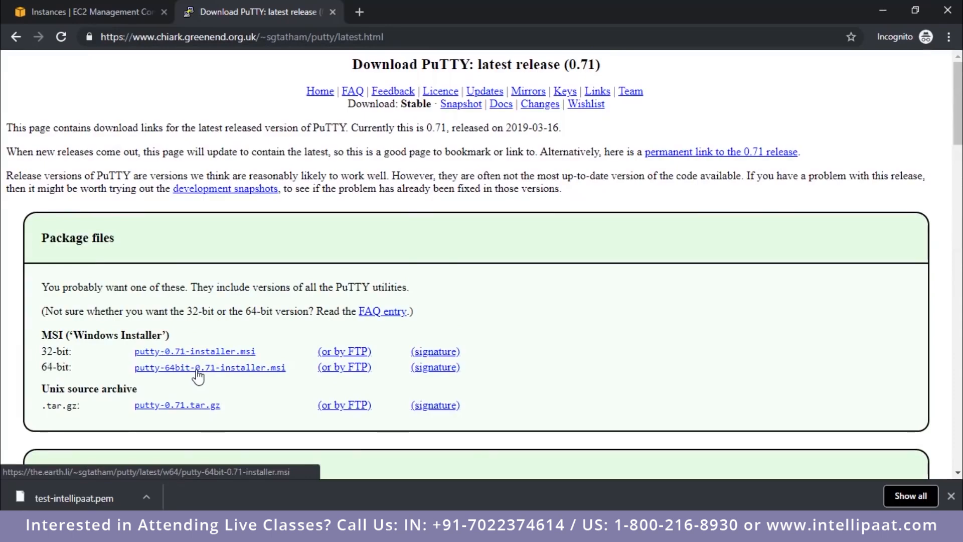
{"action": "left_click", "coordinate": [332, 11]}
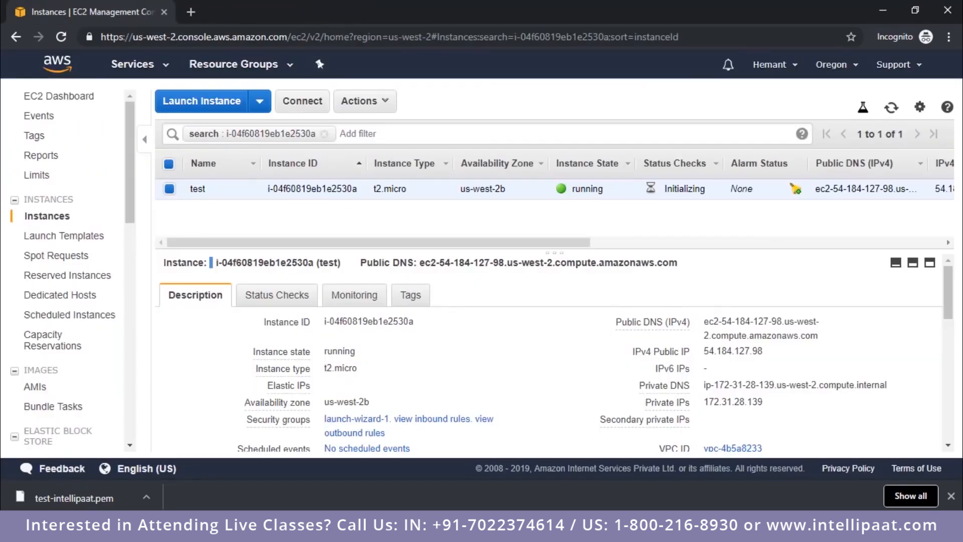
Step: Open PuTTY Key Generator and place its window over the AWS console
{"action": "left_click", "coordinate": [462, 526]}
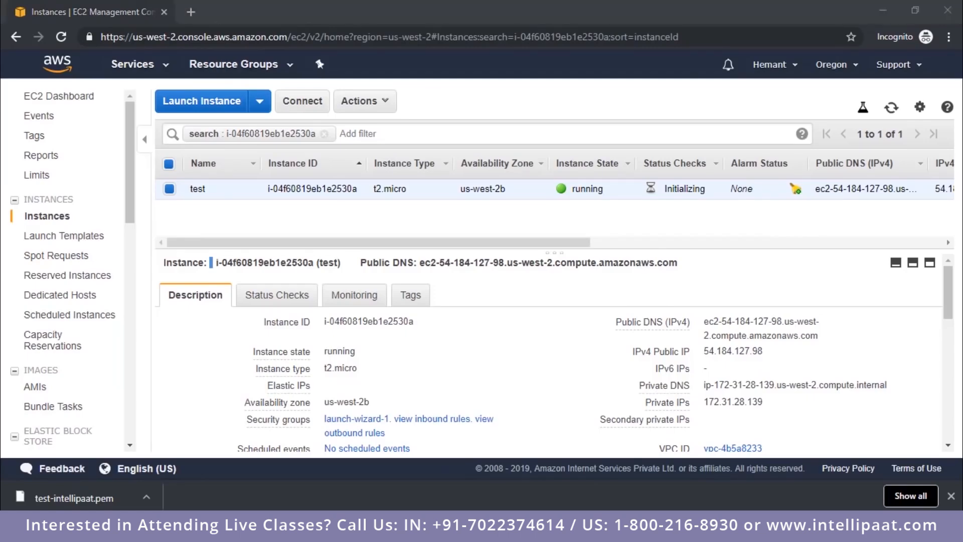
{"action": "left_click_drag", "start_coordinate": [436, 114], "coordinate": [500, 95]}
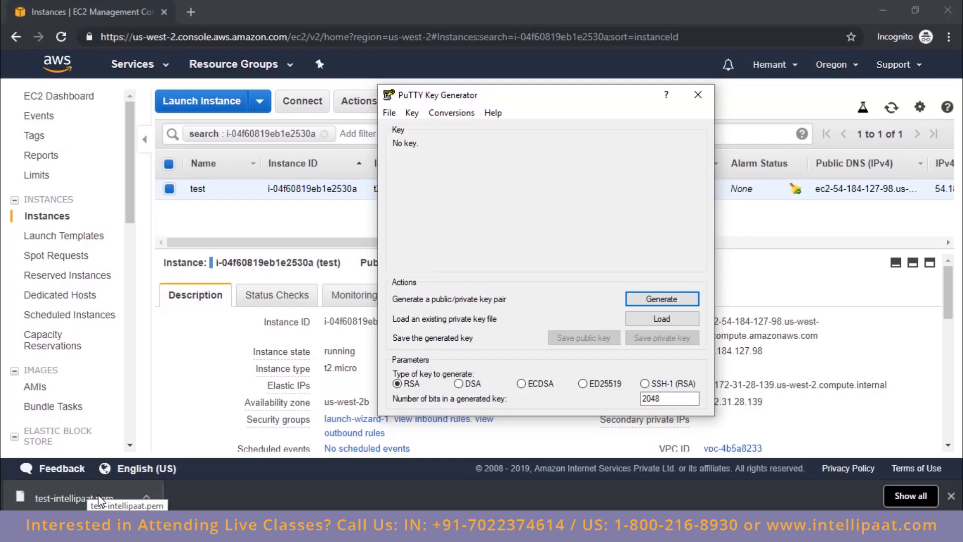
{"action": "left_click", "coordinate": [173, 456]}
{"action": "left_click_drag", "start_coordinate": [110, 488], "coordinate": [584, 250]}
{"action": "key", "text": "alt+Tab"}
Step: Load the downloaded test-intellipaat.pem key from the Downloads folder into PuTTY Key Generator and dismiss the import notice
{"action": "left_click", "coordinate": [662, 319]}
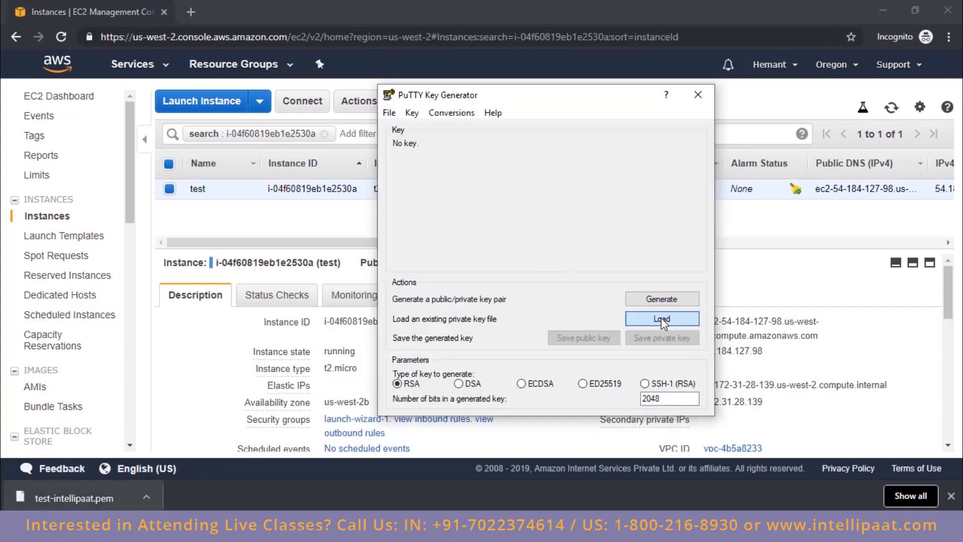
{"action": "left_click", "coordinate": [441, 270]}
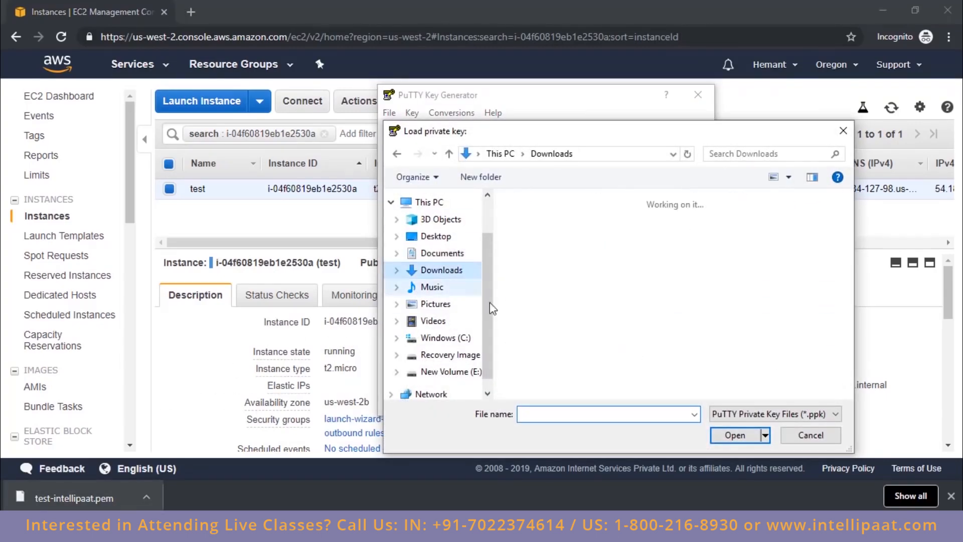
{"action": "left_click", "coordinate": [561, 413]}
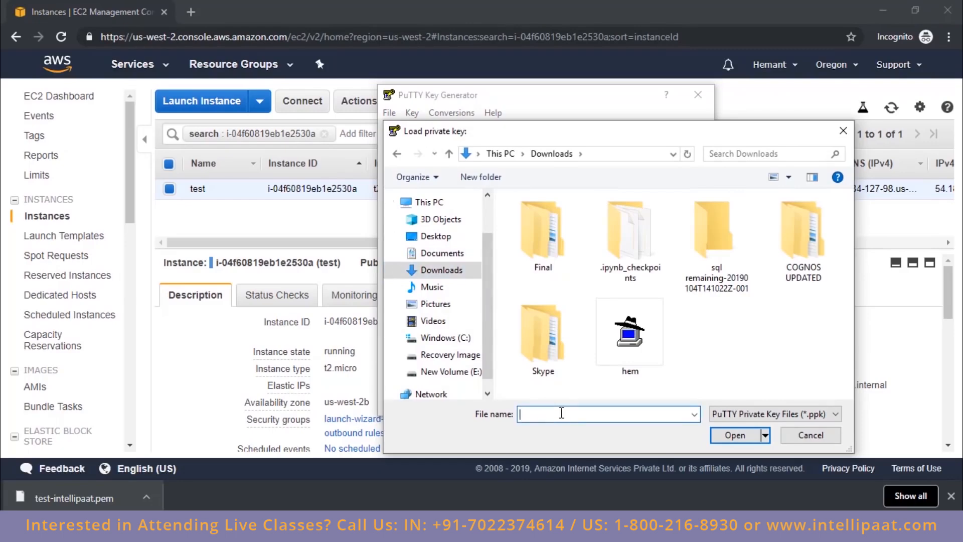
{"action": "type", "text": "test"}
{"action": "key", "text": "Down"}
{"action": "key", "text": "Return"}
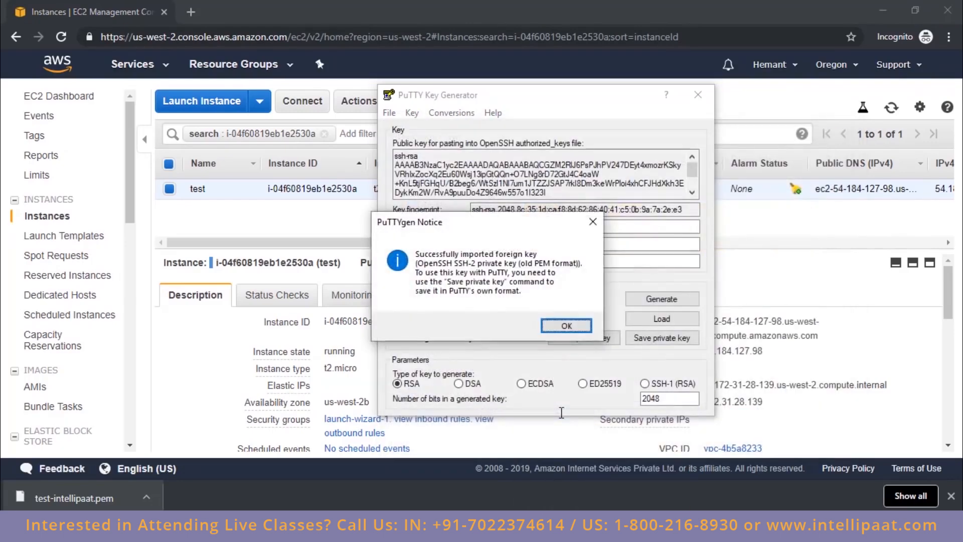
{"action": "left_click", "coordinate": [566, 324]}
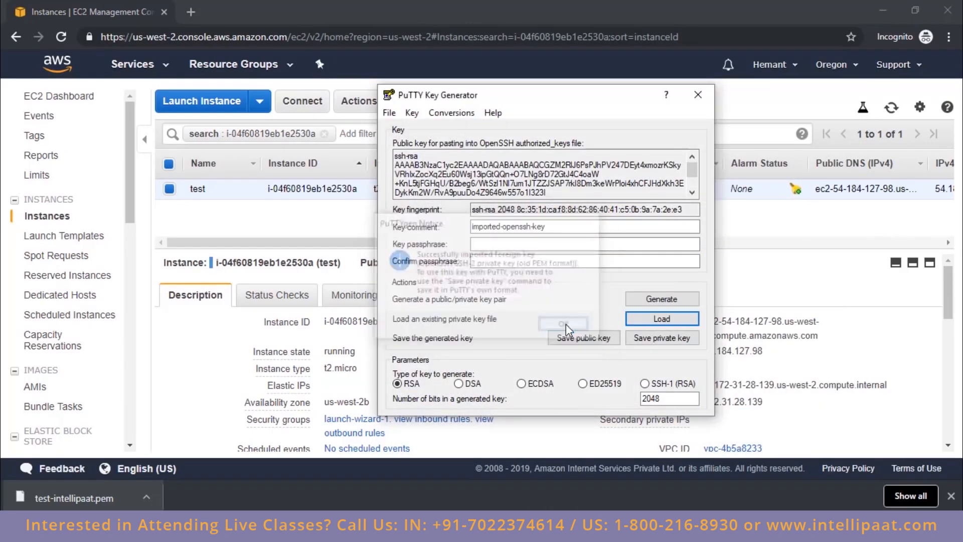
Step: Save the private key without a passphrase to the Desktop as test in PPK format, and close PuTTY Key Generator
{"action": "left_click", "coordinate": [652, 339]}
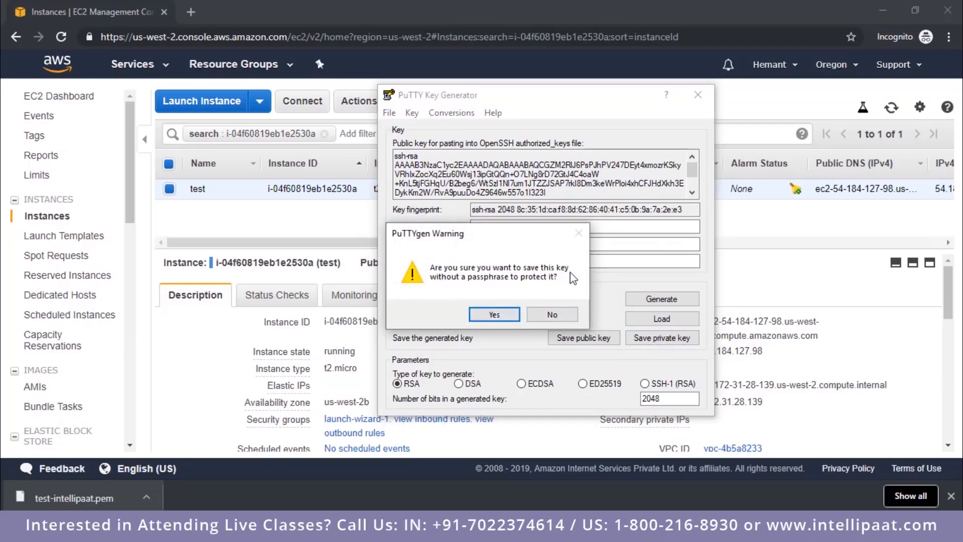
{"action": "left_click", "coordinate": [504, 312]}
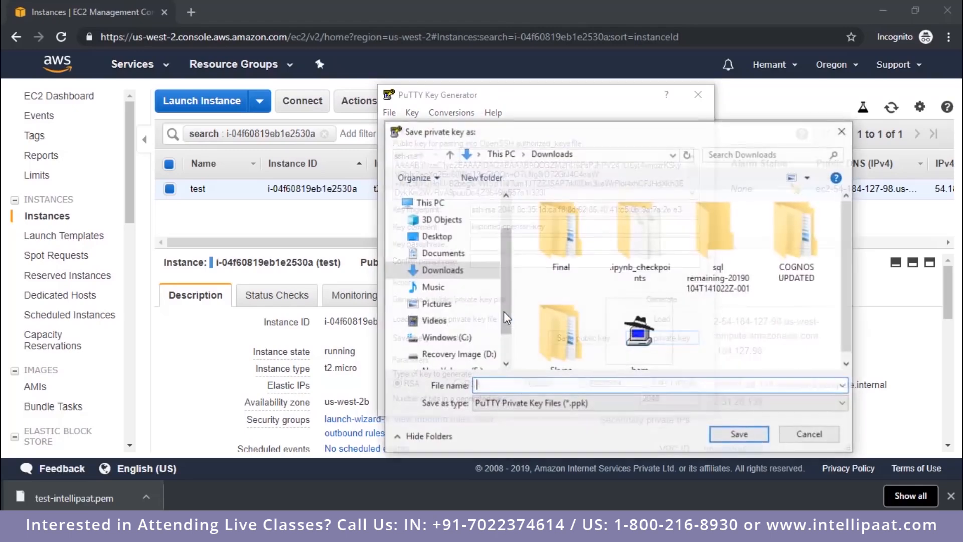
{"action": "left_click", "coordinate": [458, 237]}
{"action": "left_click", "coordinate": [527, 384]}
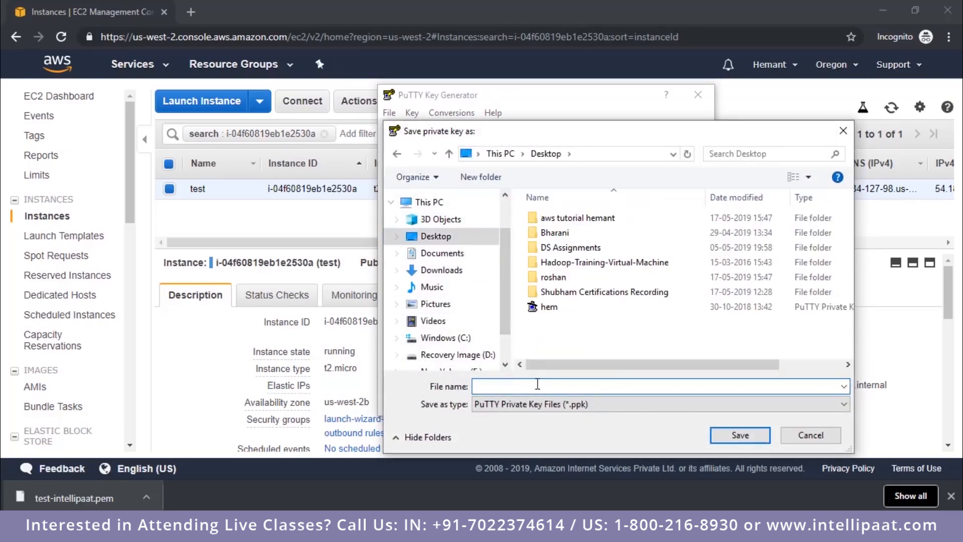
{"action": "type", "text": "test"}
{"action": "left_click", "coordinate": [587, 406]}
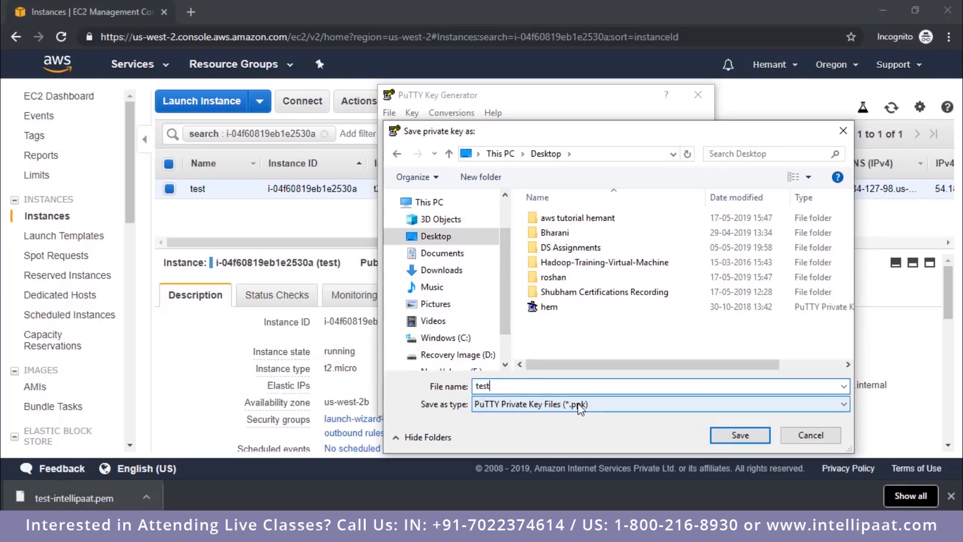
{"action": "left_click", "coordinate": [741, 435]}
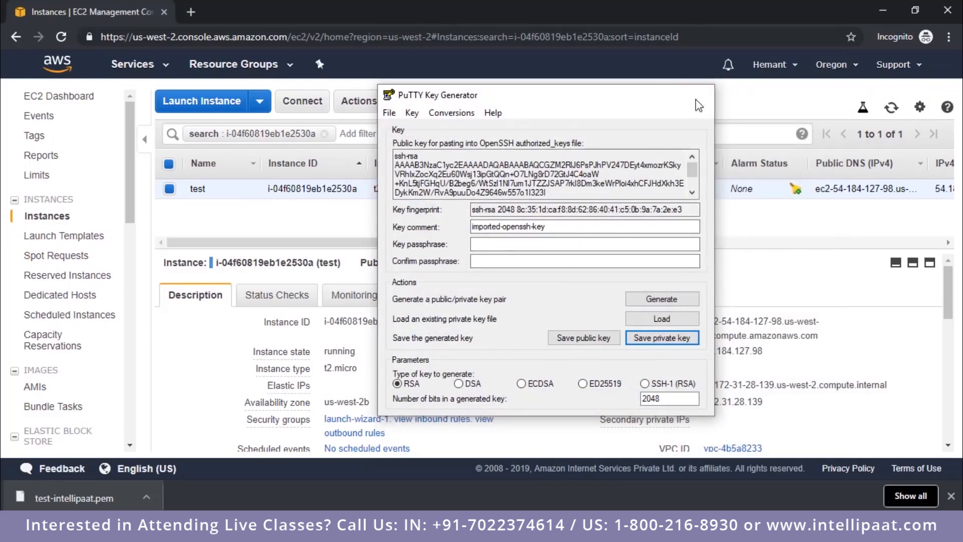
{"action": "left_click", "coordinate": [699, 104]}
Step: Open PuTTY and set the host name to the test instance's public IP, 54.184.127.98, copied from the AWS console
{"action": "left_click", "coordinate": [474, 527]}
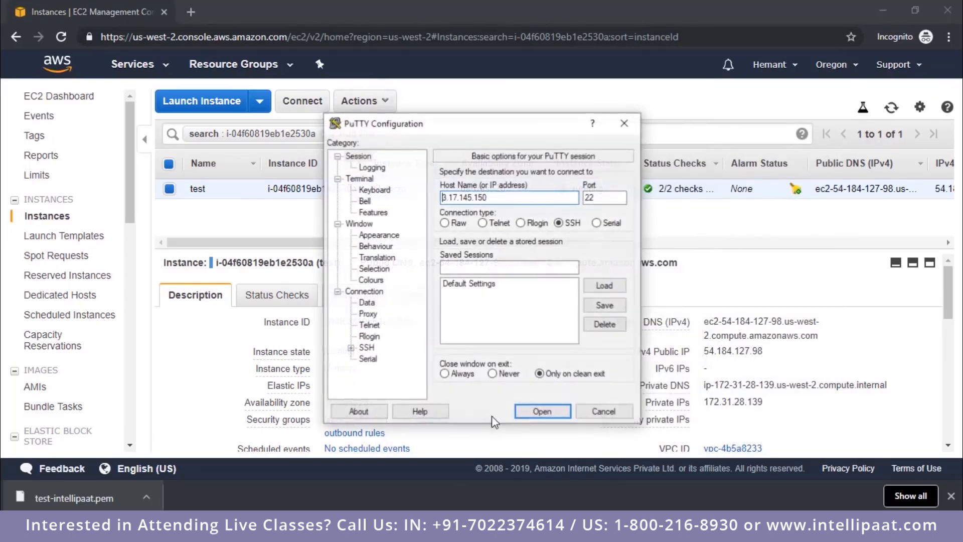
{"action": "double_click", "coordinate": [727, 352]}
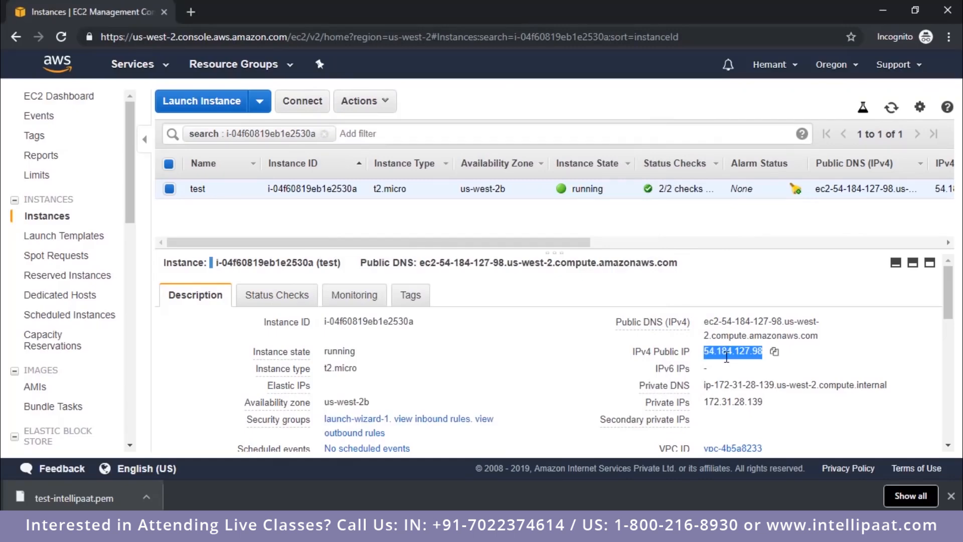
{"action": "key", "text": "alt+Tab"}
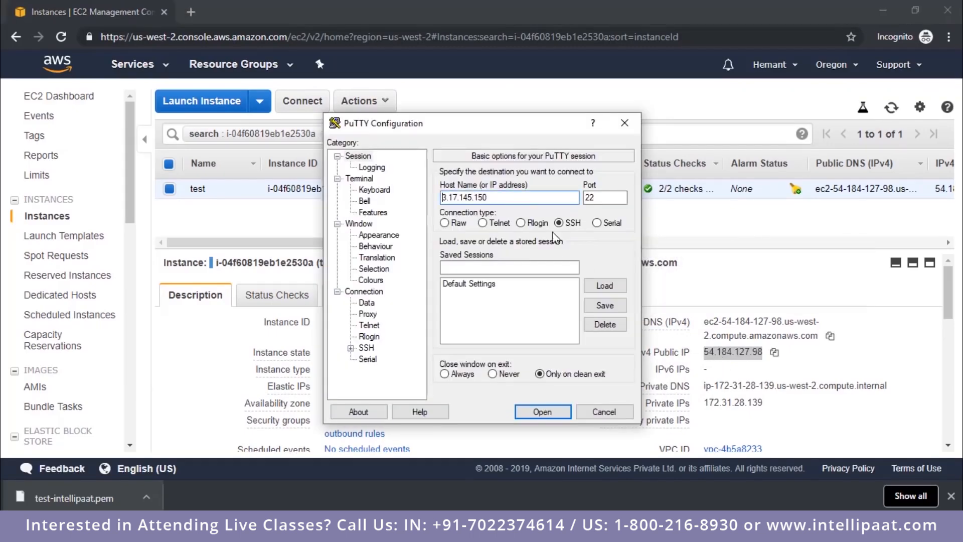
{"action": "left_click_drag", "start_coordinate": [502, 198], "coordinate": [357, 222]}
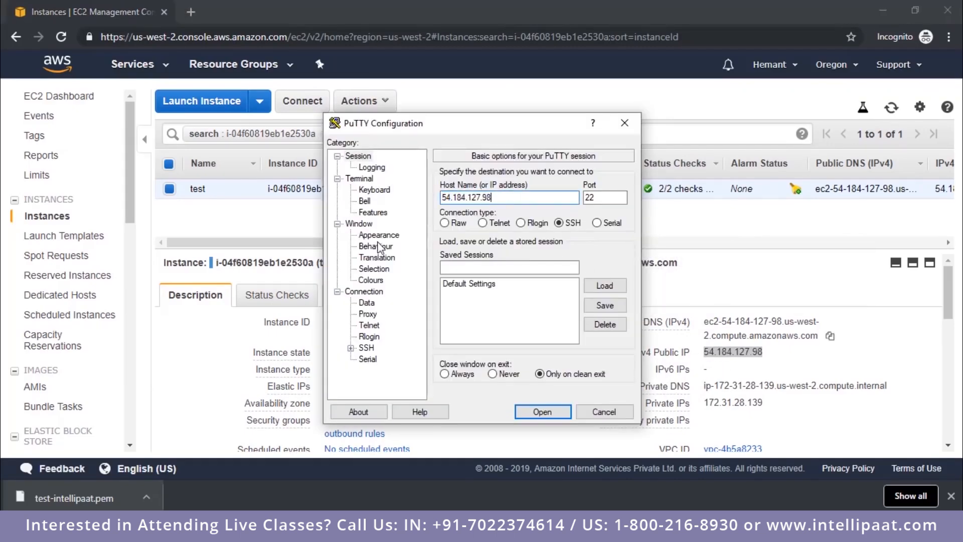
{"action": "left_click", "coordinate": [366, 348]}
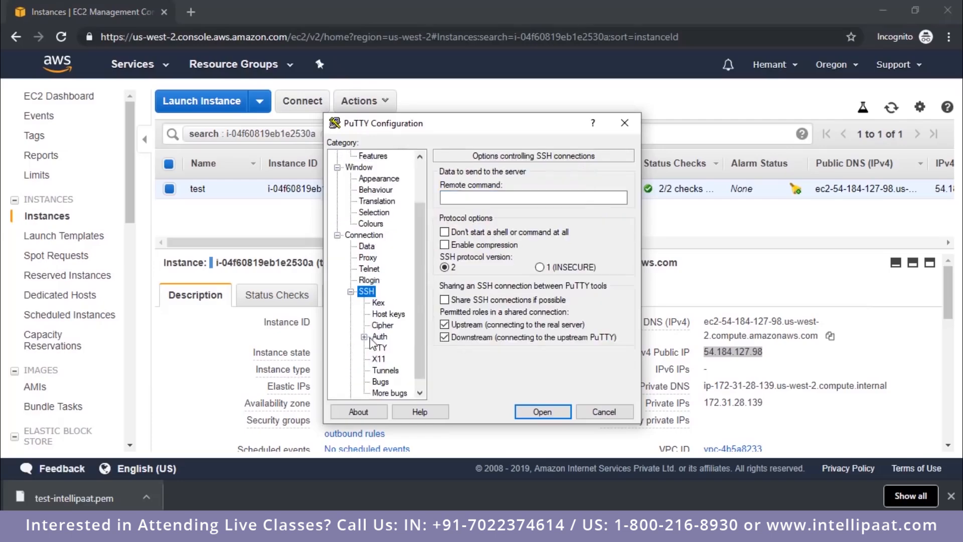
{"action": "double_click", "coordinate": [367, 292]}
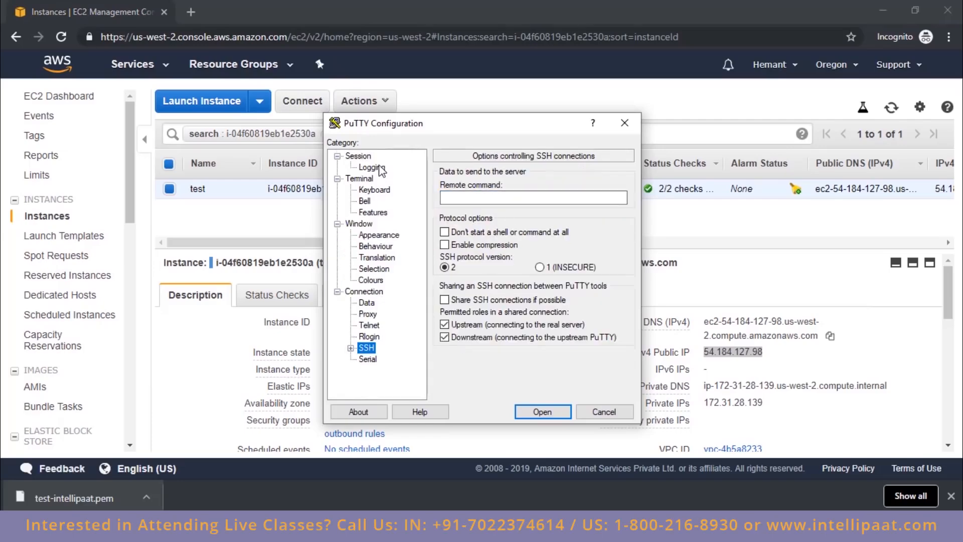
{"action": "left_click", "coordinate": [358, 156]}
{"action": "double_click", "coordinate": [495, 203]}
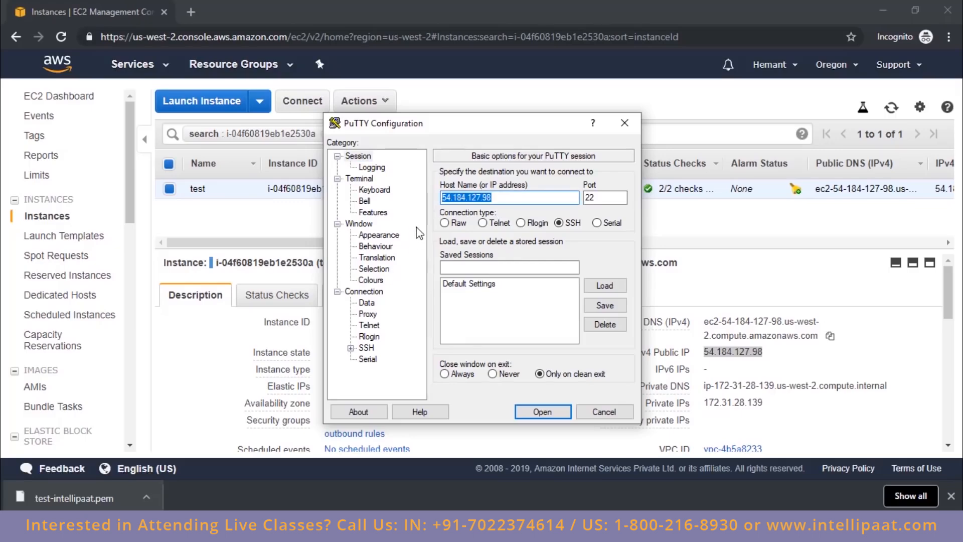
Step: Choose the test PPK file on the Desktop as the private key file for SSH authentication
{"action": "left_click", "coordinate": [351, 348]}
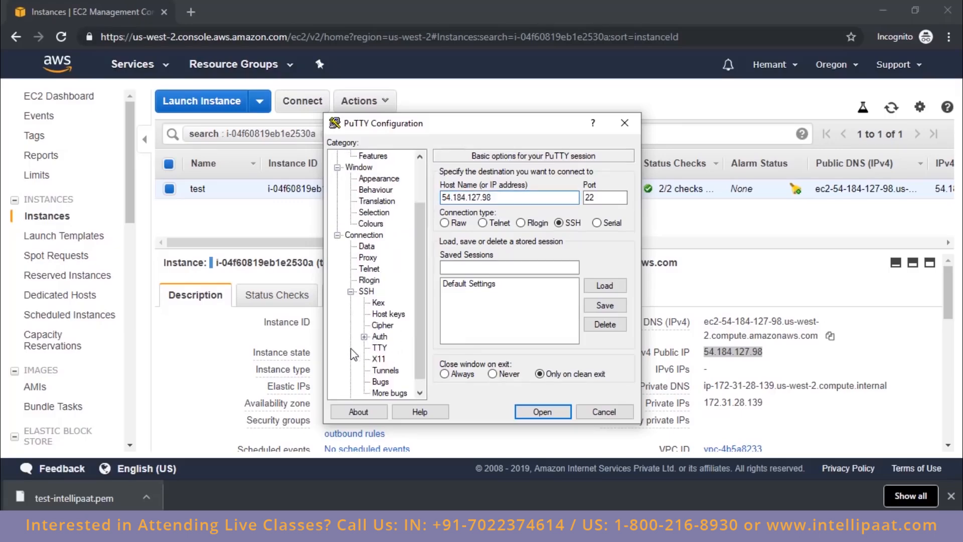
{"action": "left_click", "coordinate": [380, 337]}
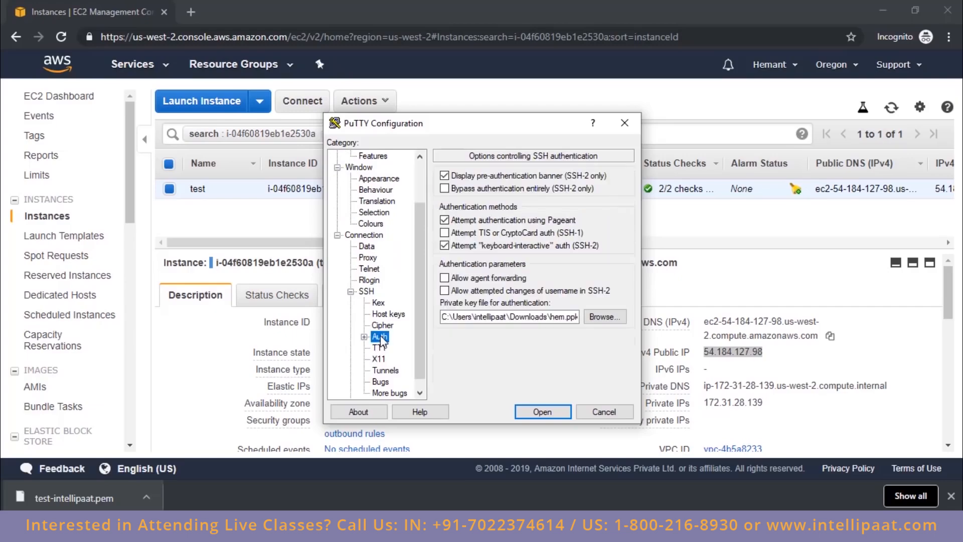
{"action": "left_click", "coordinate": [597, 317]}
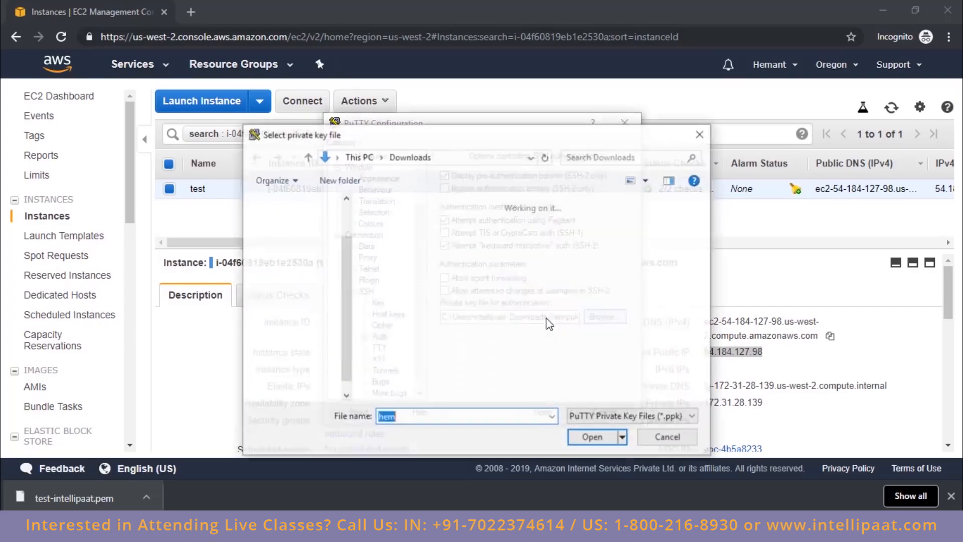
{"action": "left_click", "coordinate": [306, 242]}
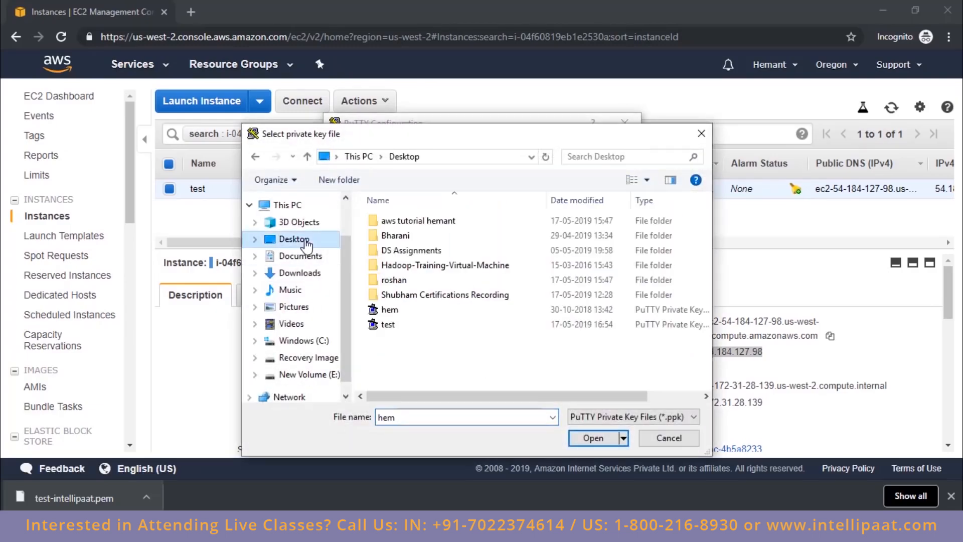
{"action": "double_click", "coordinate": [390, 327]}
Step: Open the SSH connection to the instance, trust and cache its host key, and reposition the terminal window
{"action": "left_click", "coordinate": [541, 412]}
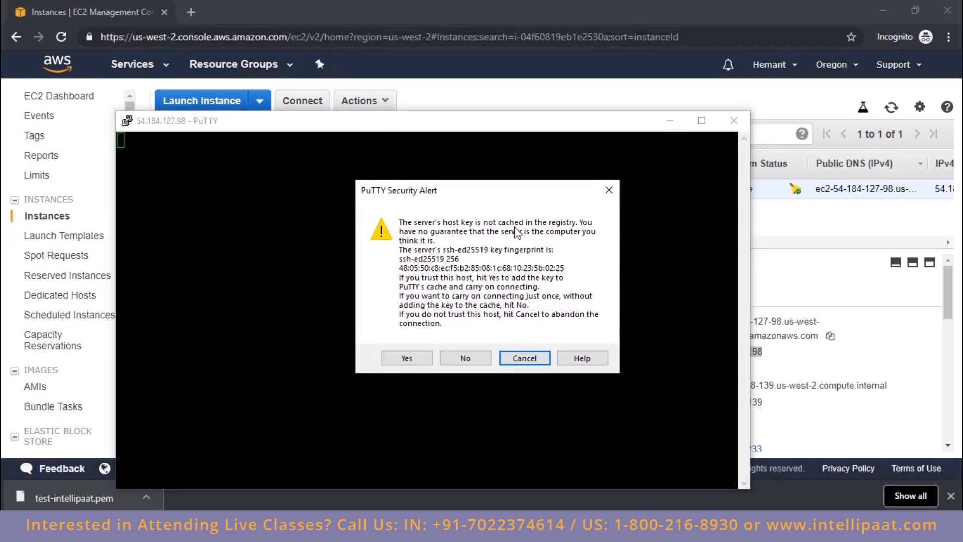
{"action": "left_click", "coordinate": [422, 356]}
{"action": "left_click_drag", "start_coordinate": [333, 129], "coordinate": [405, 82]}
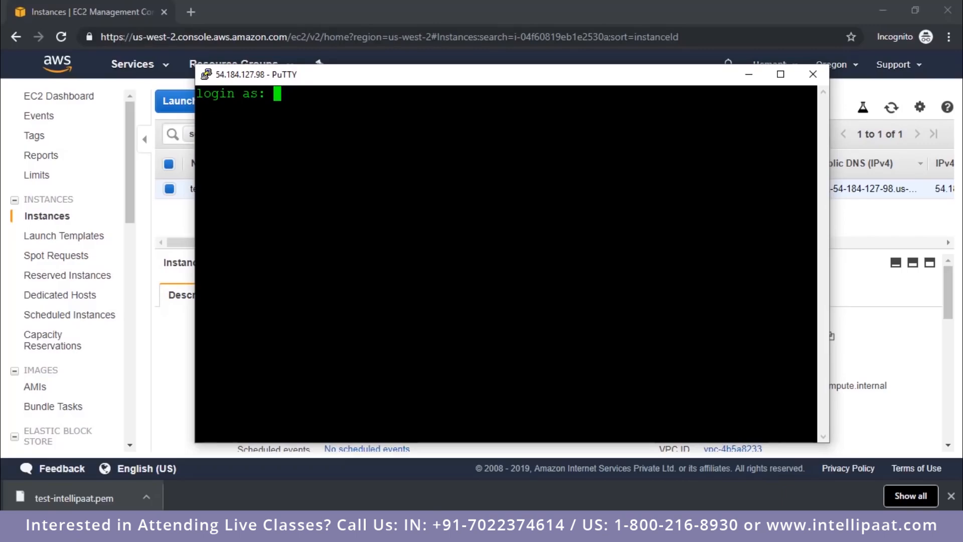
Step: Log in to the instance's SSH session as ubuntu and clear the terminal screen
{"action": "type", "text": "ubuntu"}
{"action": "key", "text": "Return"}
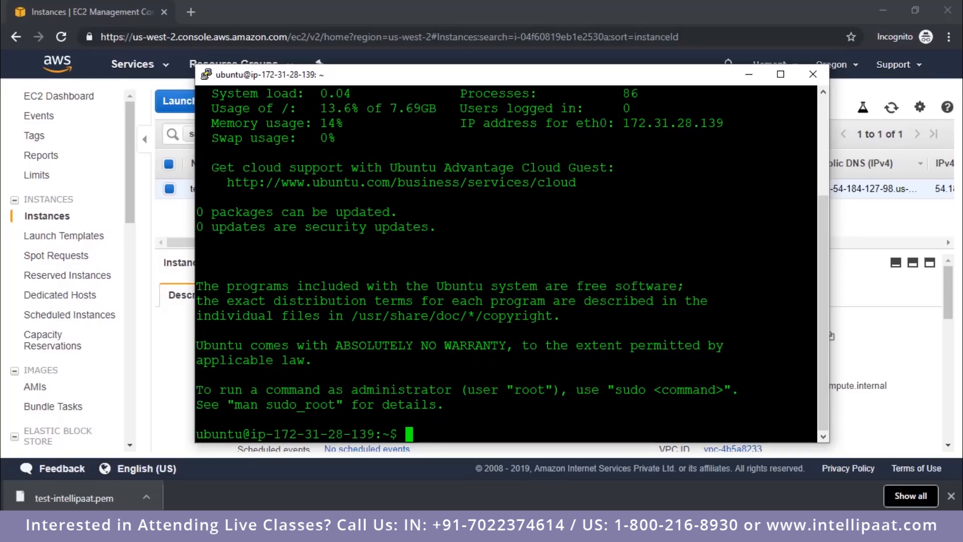
{"action": "type", "text": "clear"}
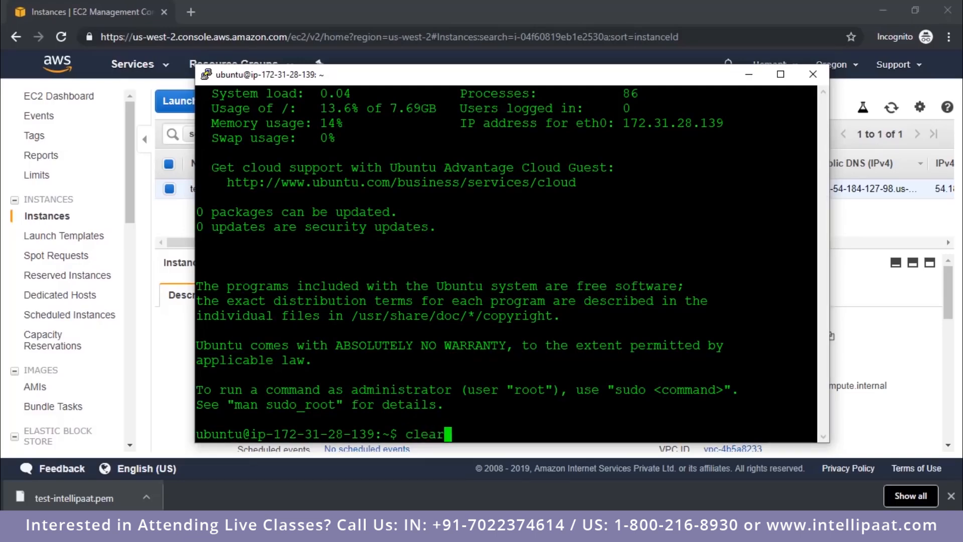
{"action": "key", "text": "Return"}
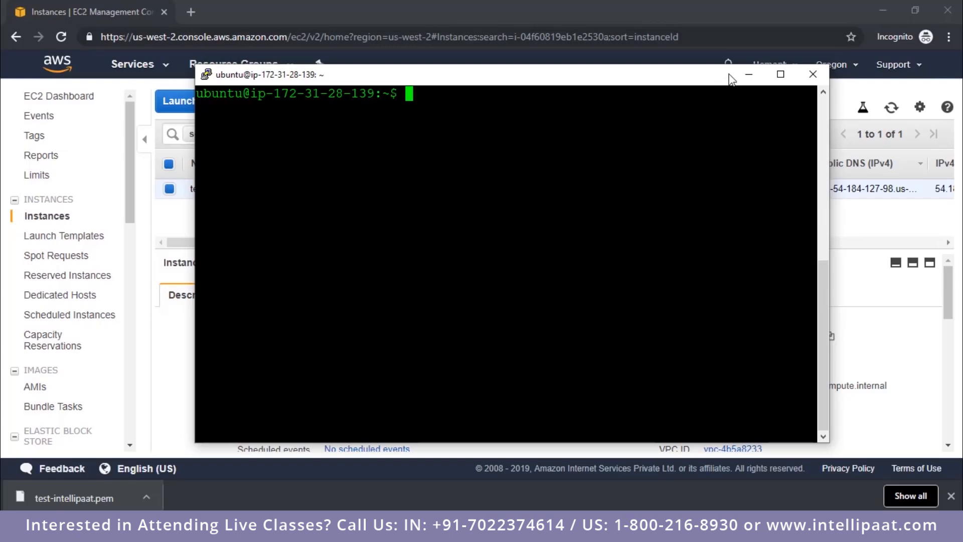
Step: Minimise the terminal and start a new EC2 instance launch using the Microsoft Windows Server 2019 Base image
{"action": "left_click", "coordinate": [749, 75]}
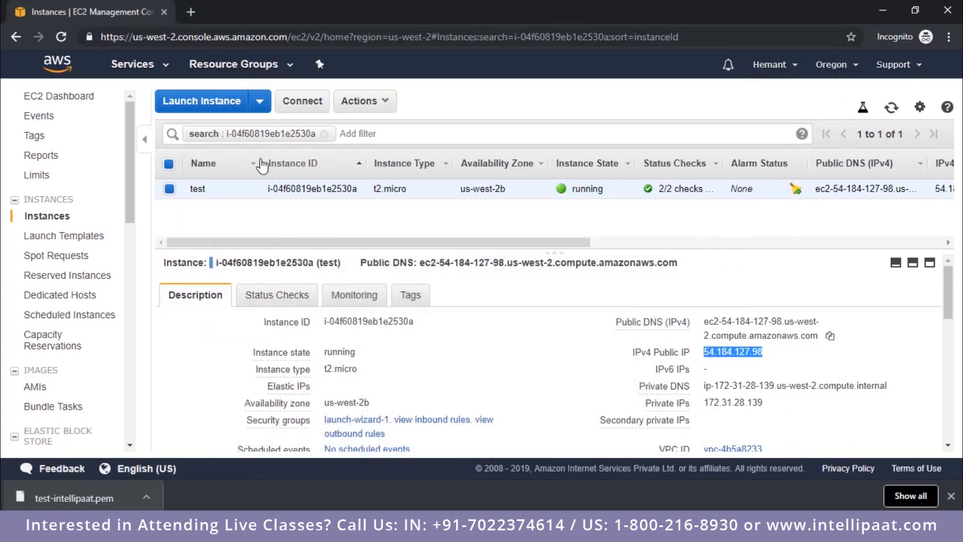
{"action": "left_click", "coordinate": [210, 107]}
{"action": "scroll", "coordinate": [615, 308], "scroll_direction": "down", "scroll_amount": 5}
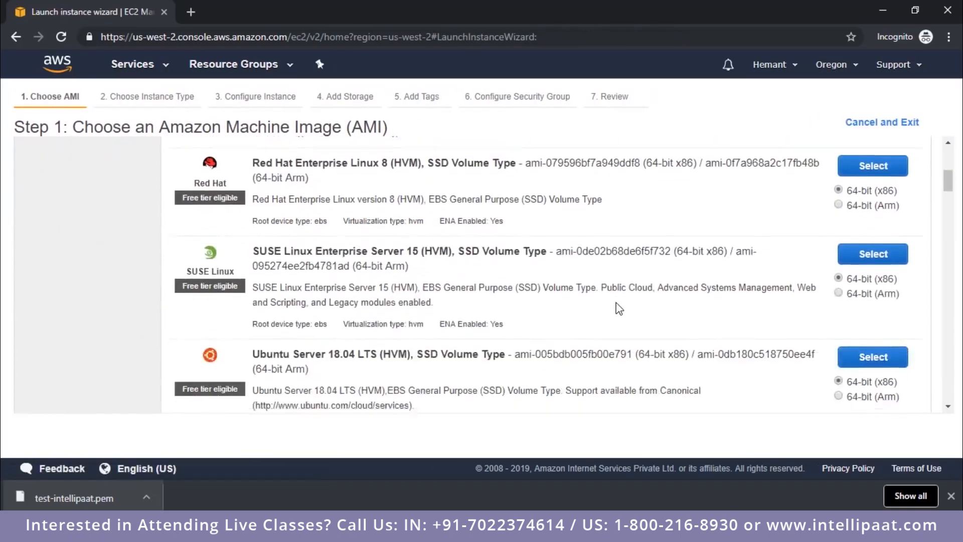
{"action": "scroll", "coordinate": [616, 301], "scroll_direction": "down", "scroll_amount": 6}
{"action": "scroll", "coordinate": [535, 281], "scroll_direction": "up", "scroll_amount": 1}
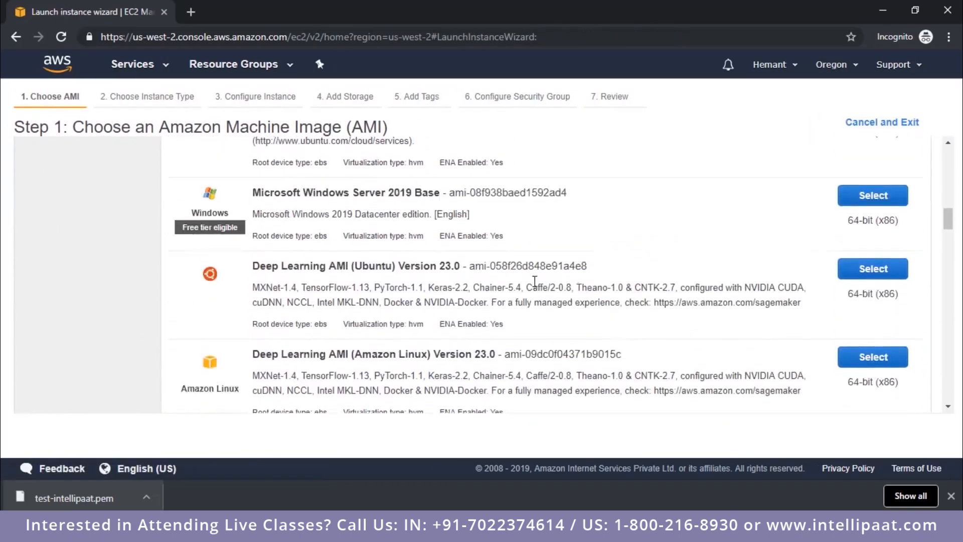
{"action": "left_click", "coordinate": [880, 206]}
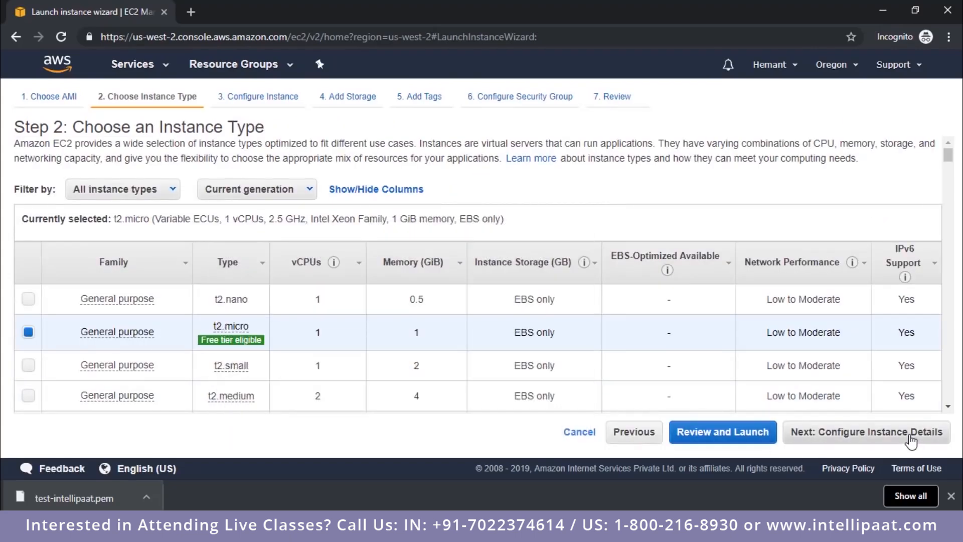
Step: Keep the t2.micro type, default instance details, 30 GiB root volume and no tags, continuing to the security group settings
{"action": "left_click", "coordinate": [911, 441]}
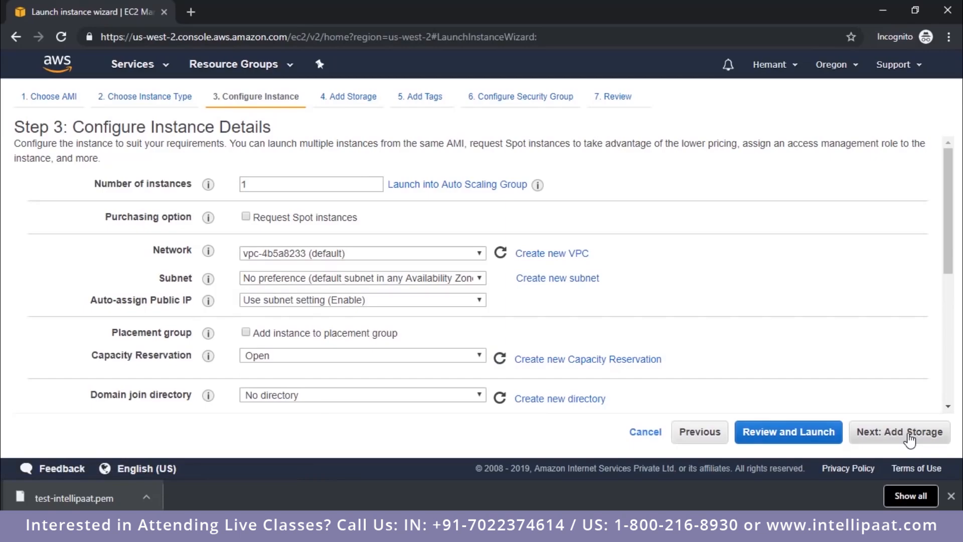
{"action": "left_click", "coordinate": [911, 437]}
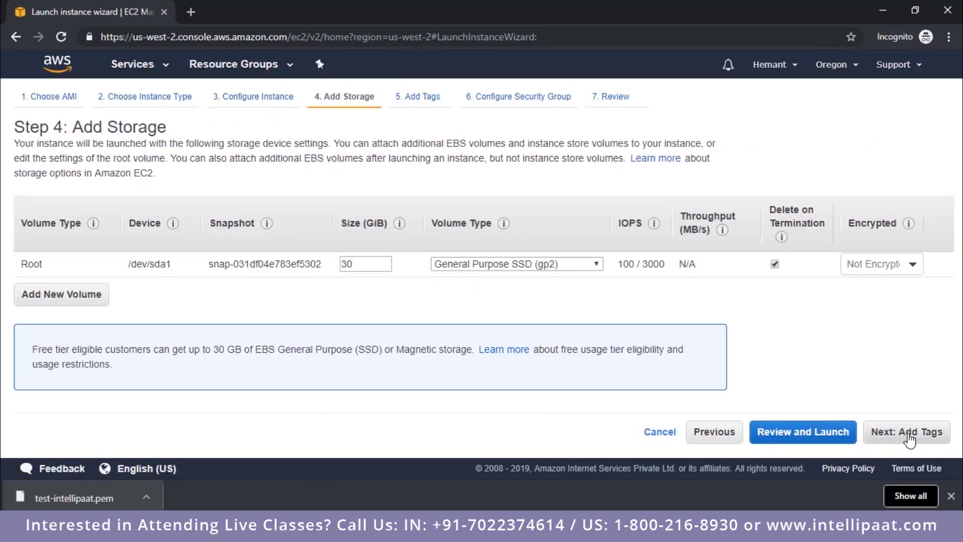
{"action": "double_click", "coordinate": [350, 265]}
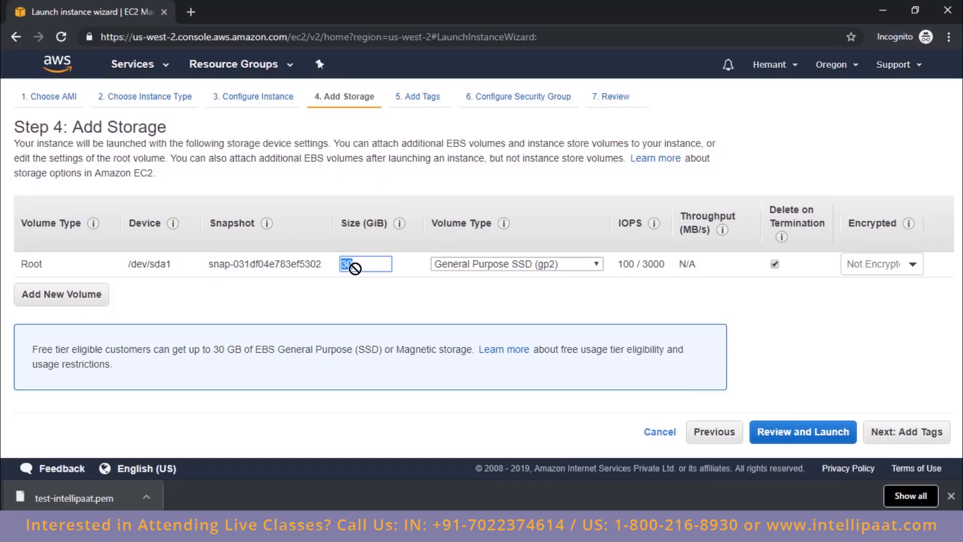
{"action": "left_click", "coordinate": [906, 435]}
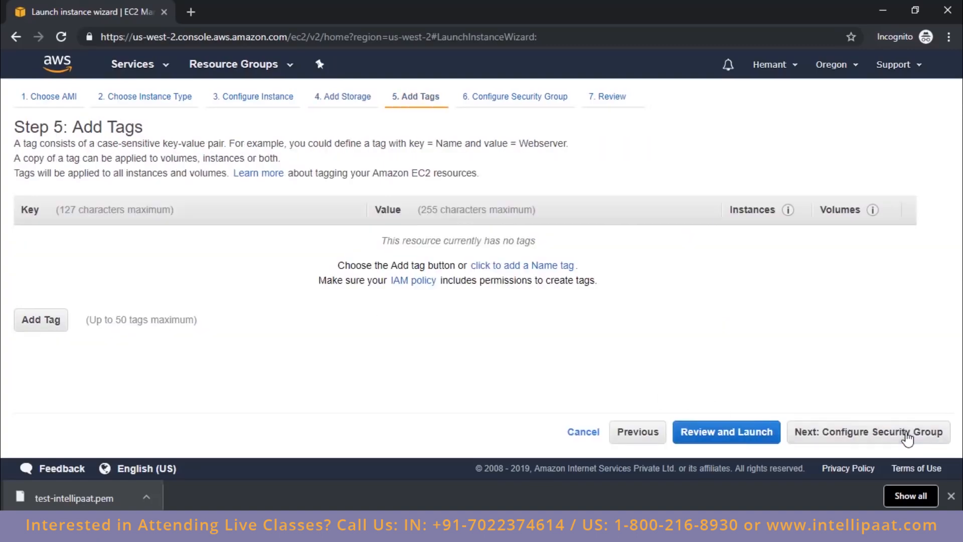
{"action": "left_click", "coordinate": [907, 434]}
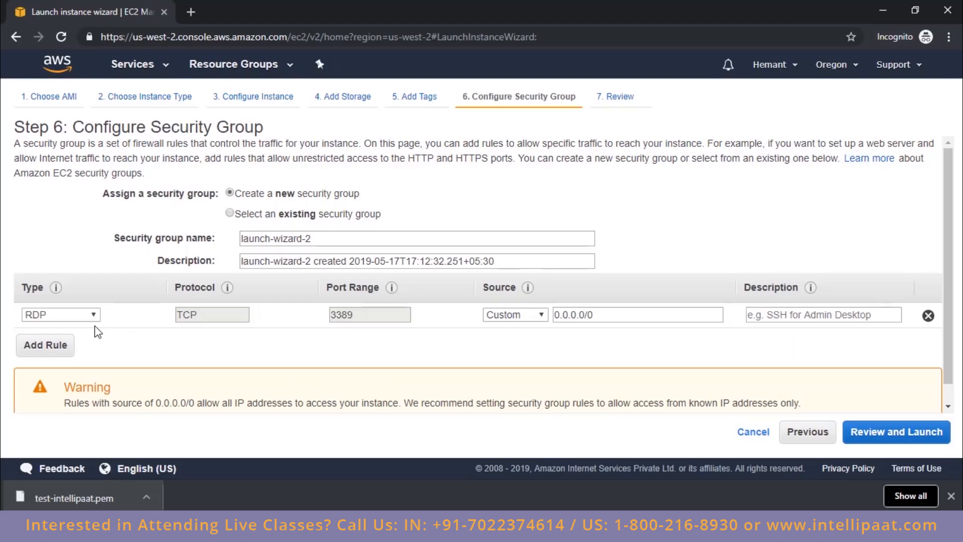
Step: Launch the instance with the default RDP rule and the existing test-intellipaat key pair, acknowledging access to its private key file
{"action": "left_click", "coordinate": [861, 429]}
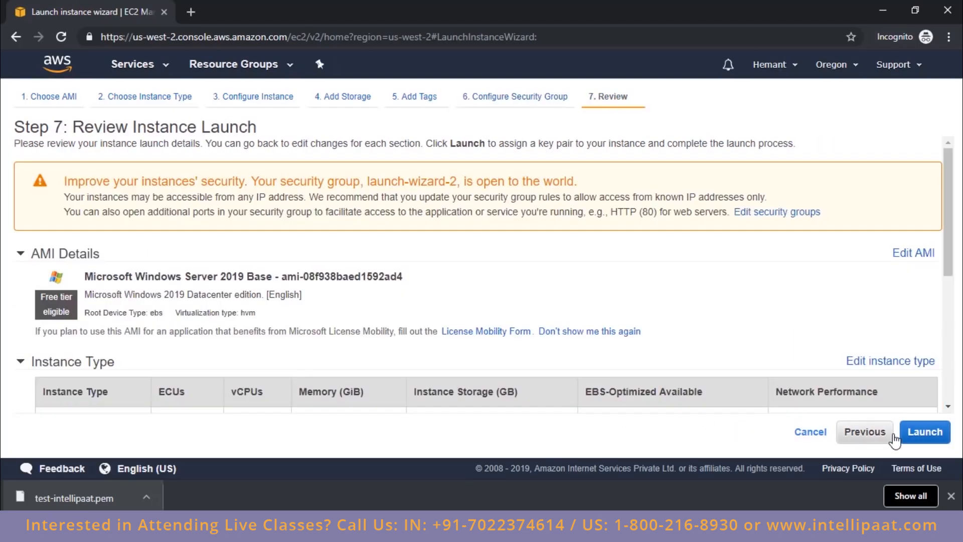
{"action": "left_click", "coordinate": [919, 439]}
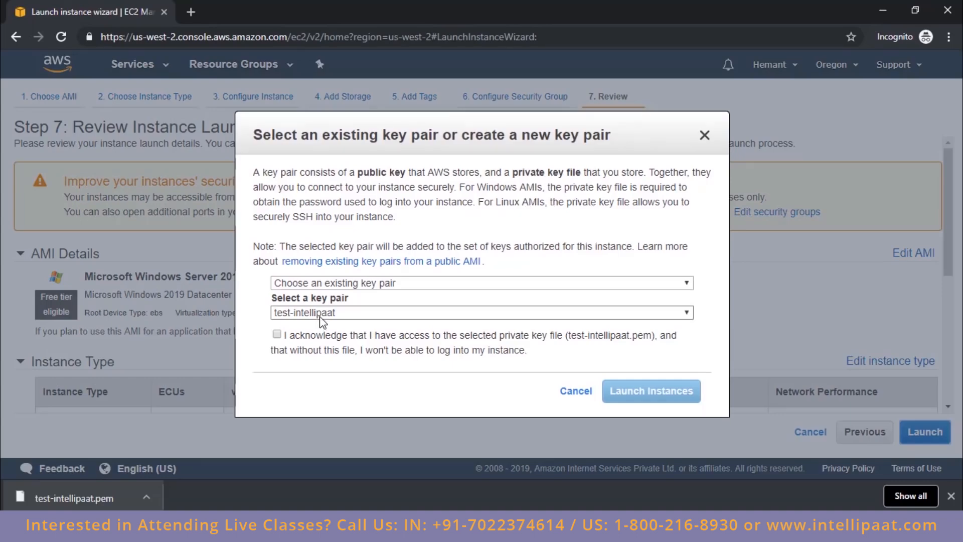
{"action": "left_click", "coordinate": [319, 337]}
{"action": "left_click", "coordinate": [637, 393]}
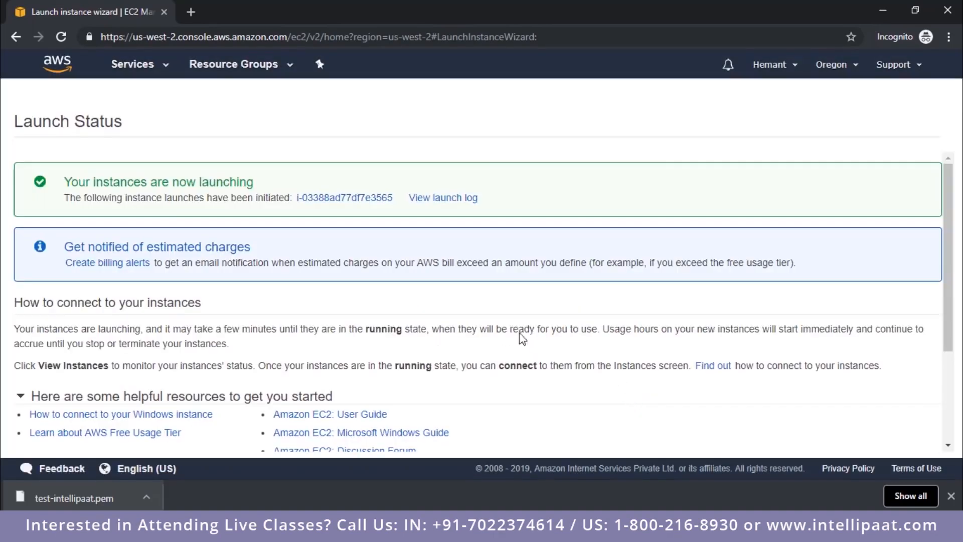
Step: Show all instances without the search filter and name the newly launched one windows
{"action": "left_click", "coordinate": [331, 199]}
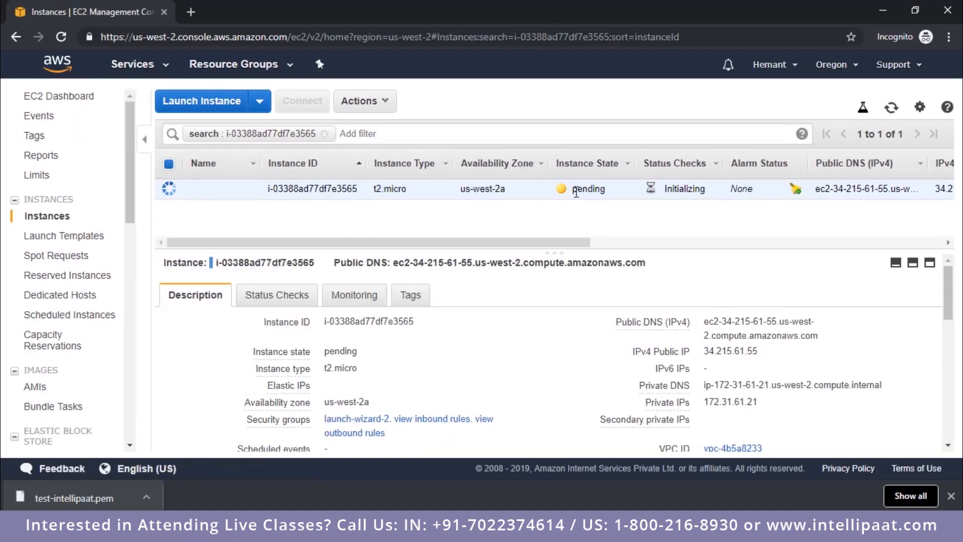
{"action": "left_click", "coordinate": [324, 133]}
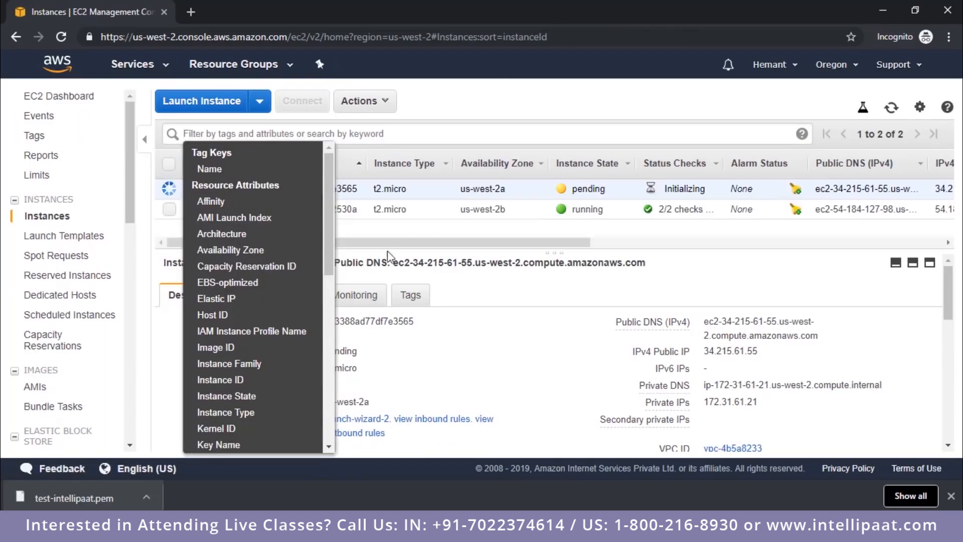
{"action": "left_click", "coordinate": [494, 247]}
{"action": "left_click", "coordinate": [247, 188]}
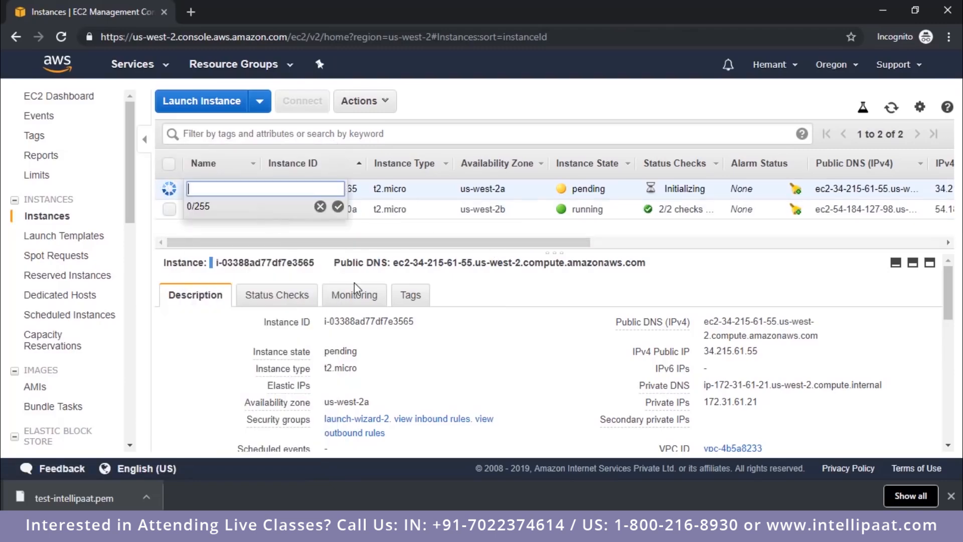
{"action": "type", "text": "windows"}
{"action": "key", "text": "Return"}
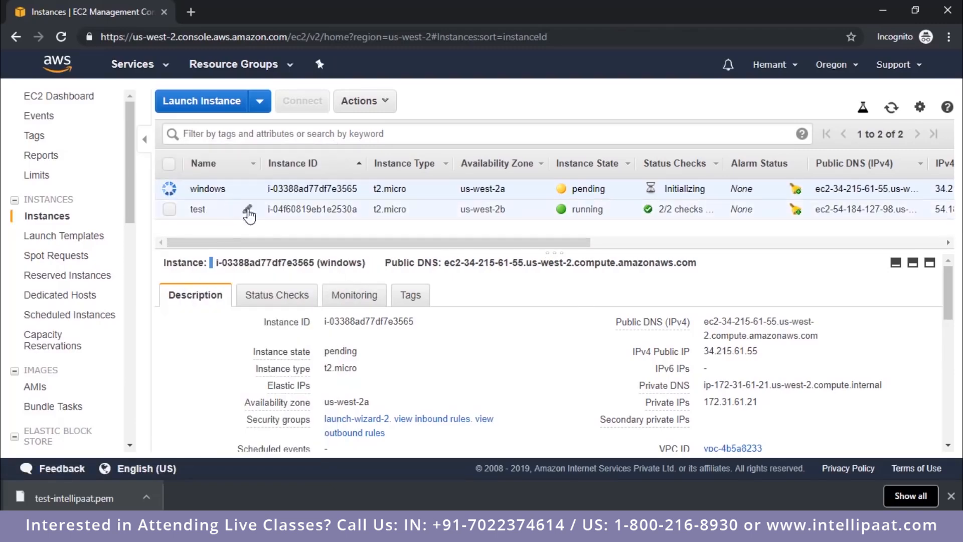
{"action": "double_click", "coordinate": [714, 351]}
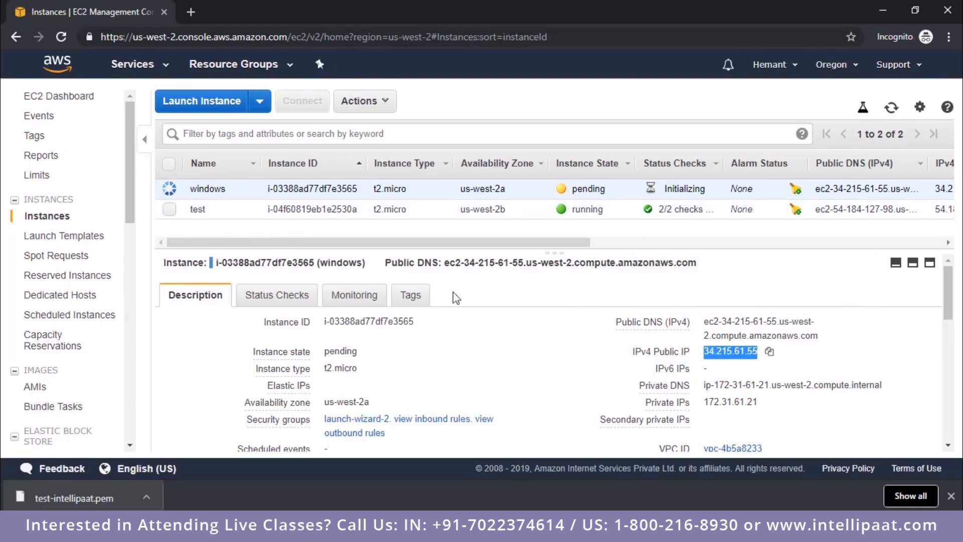
{"action": "left_click", "coordinate": [324, 126]}
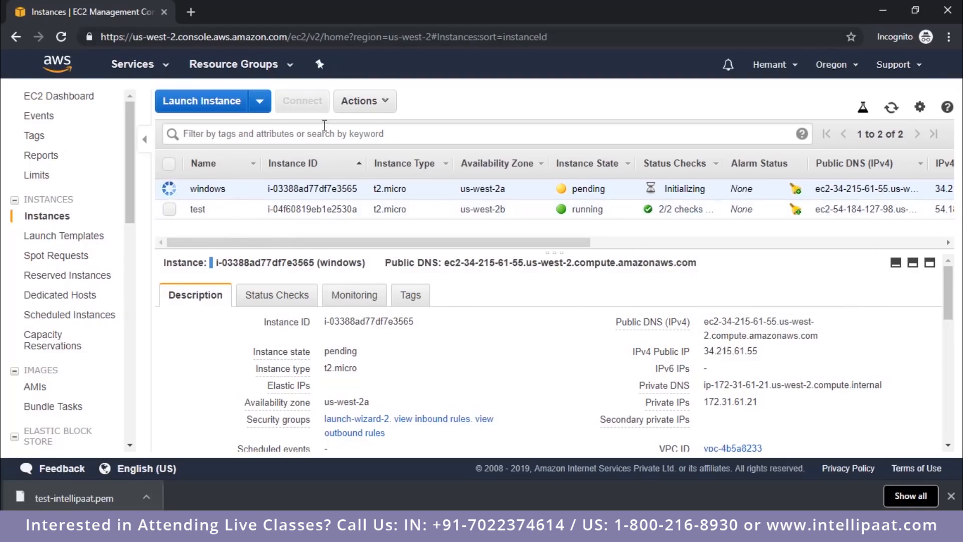
{"action": "left_click", "coordinate": [361, 103]}
{"action": "left_click", "coordinate": [361, 103]}
{"action": "left_click", "coordinate": [379, 103]}
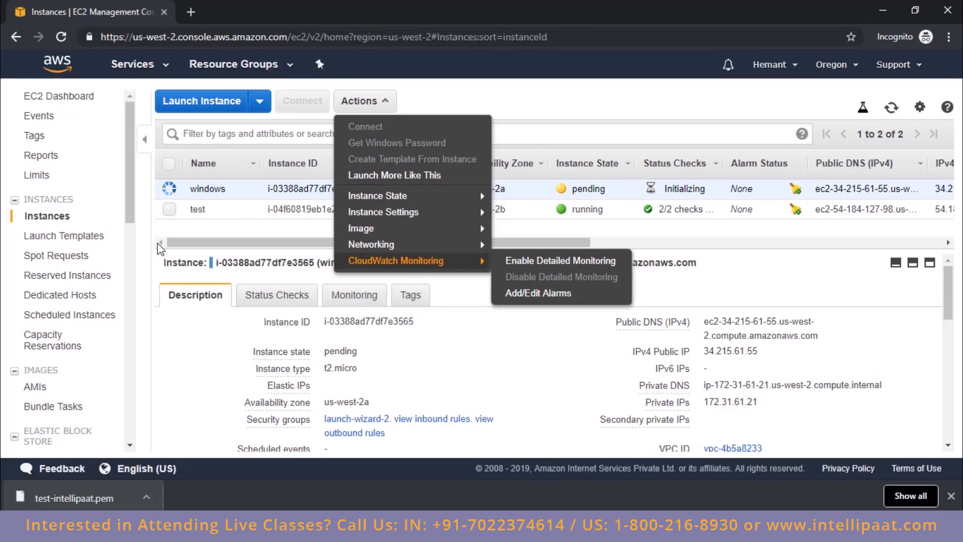
{"action": "left_click", "coordinate": [294, 279]}
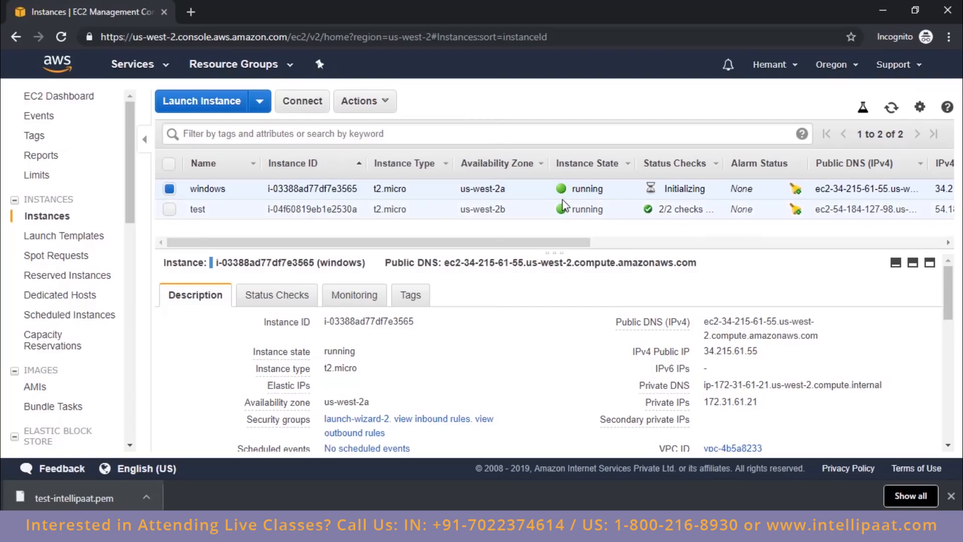
Step: Open the connection details of the windows instance and download its Remote Desktop file
{"action": "left_click", "coordinate": [380, 104]}
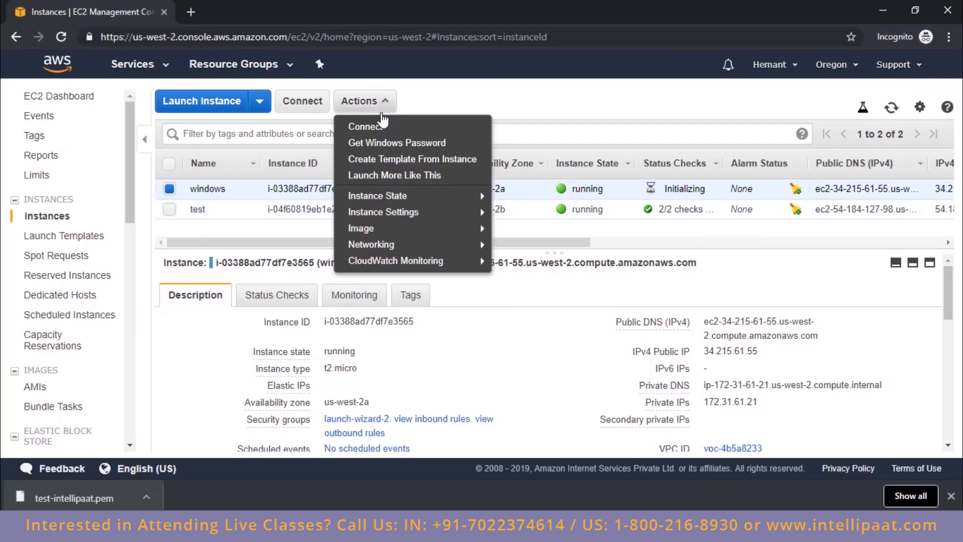
{"action": "left_click", "coordinate": [383, 131]}
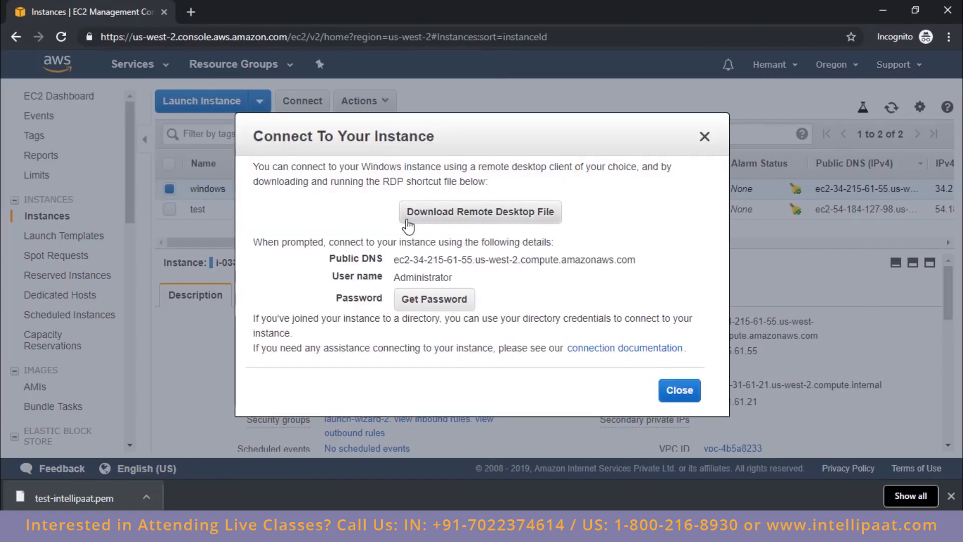
{"action": "left_click", "coordinate": [494, 220]}
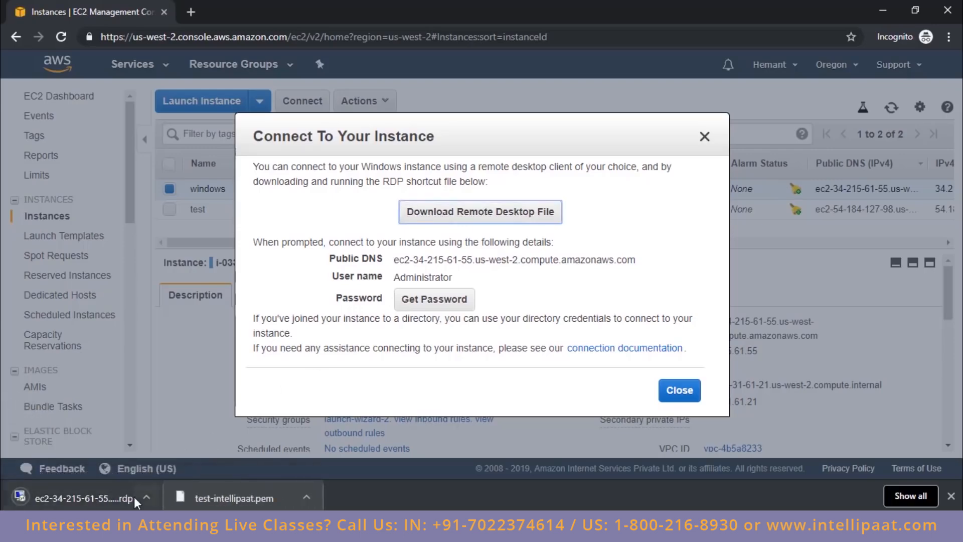
Step: Try to retrieve the windows instance's auto-generated Administrator password, read the retrieval notes, and close the connection details
{"action": "double_click", "coordinate": [413, 277]}
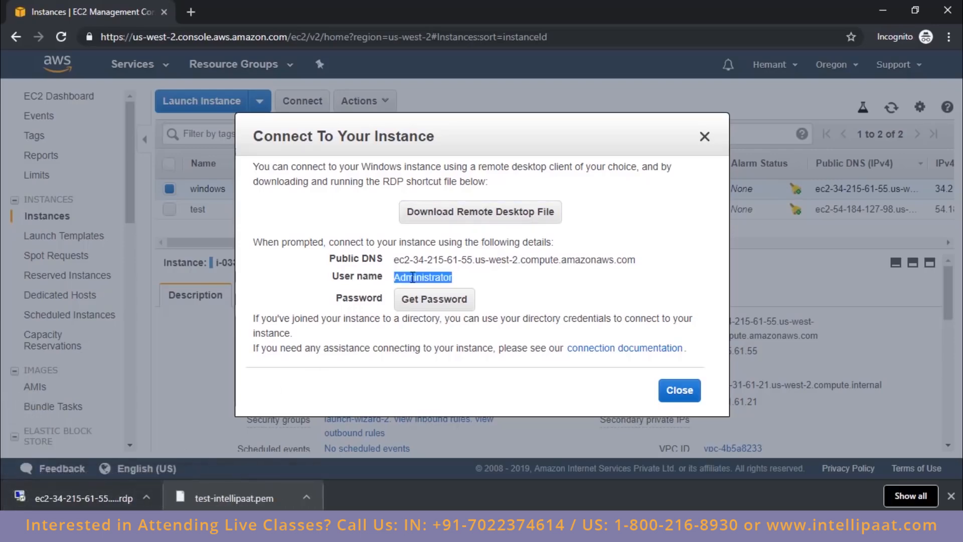
{"action": "left_click", "coordinate": [412, 301]}
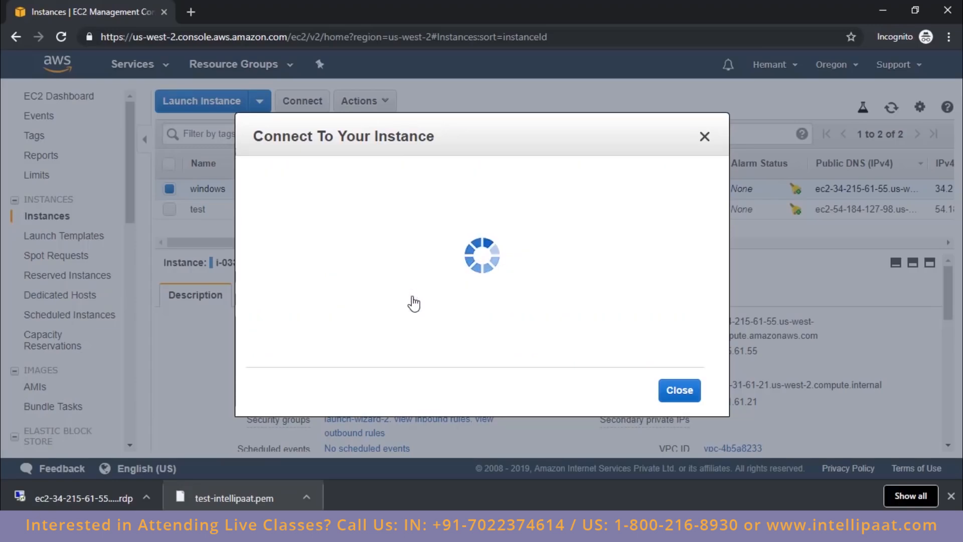
{"action": "left_click_drag", "start_coordinate": [304, 193], "coordinate": [450, 194]}
{"action": "left_click_drag", "start_coordinate": [308, 208], "coordinate": [469, 220]}
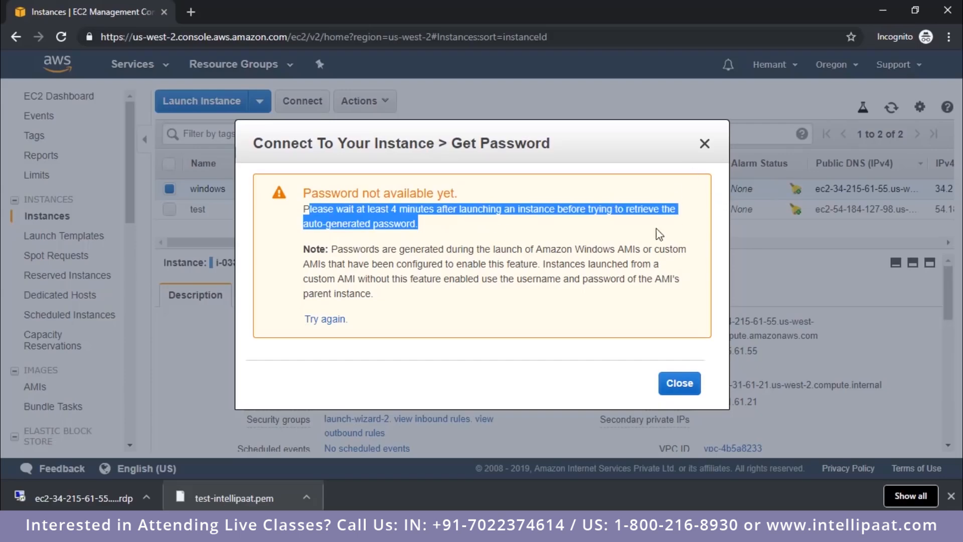
{"action": "double_click", "coordinate": [377, 209]}
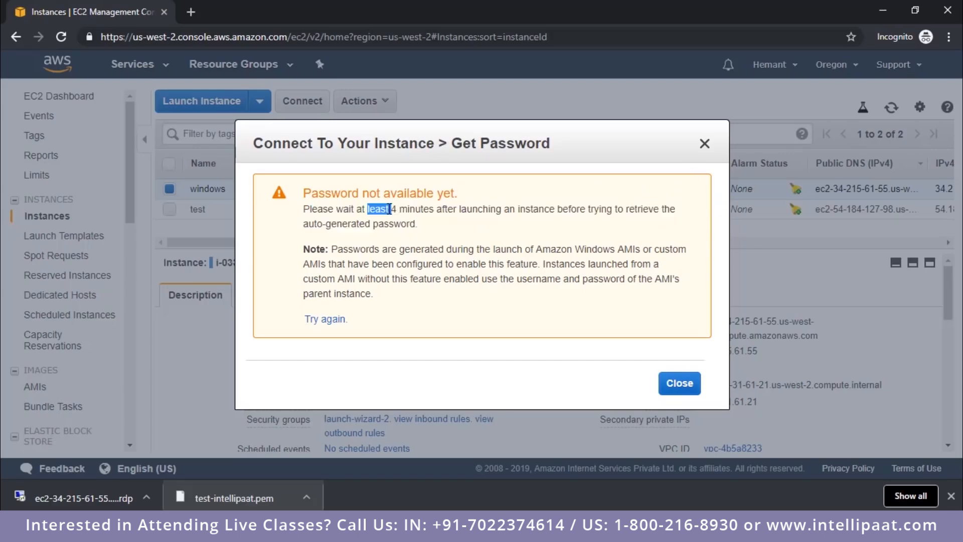
{"action": "double_click", "coordinate": [395, 209]}
{"action": "left_click", "coordinate": [705, 145]}
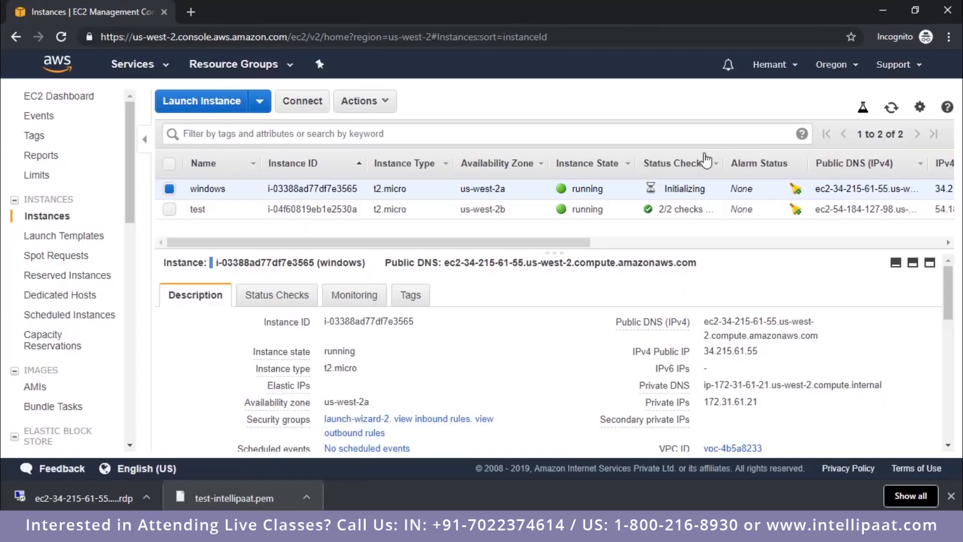
Step: Open the downloaded RDP file, connect despite the unknown publisher, and move the credentials prompt aside
{"action": "left_click", "coordinate": [89, 492]}
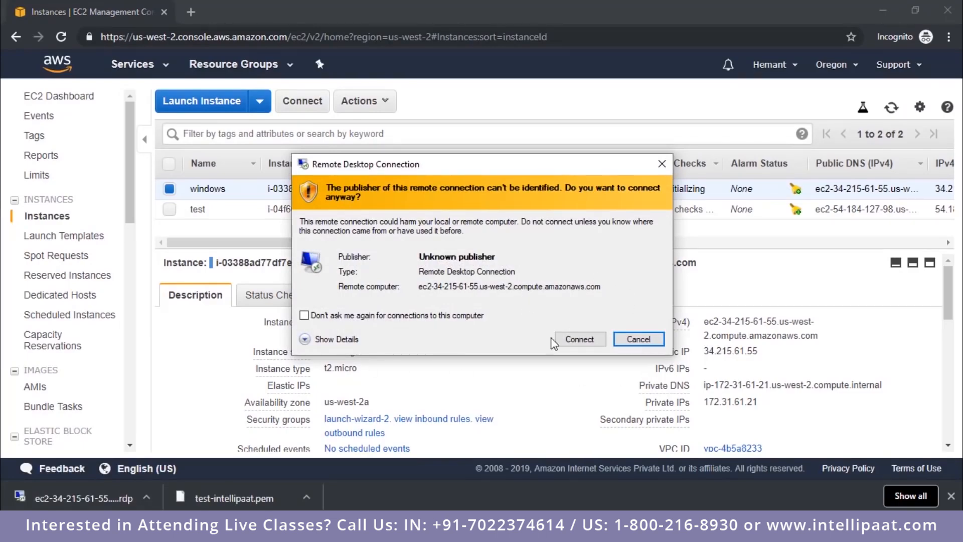
{"action": "left_click", "coordinate": [571, 336]}
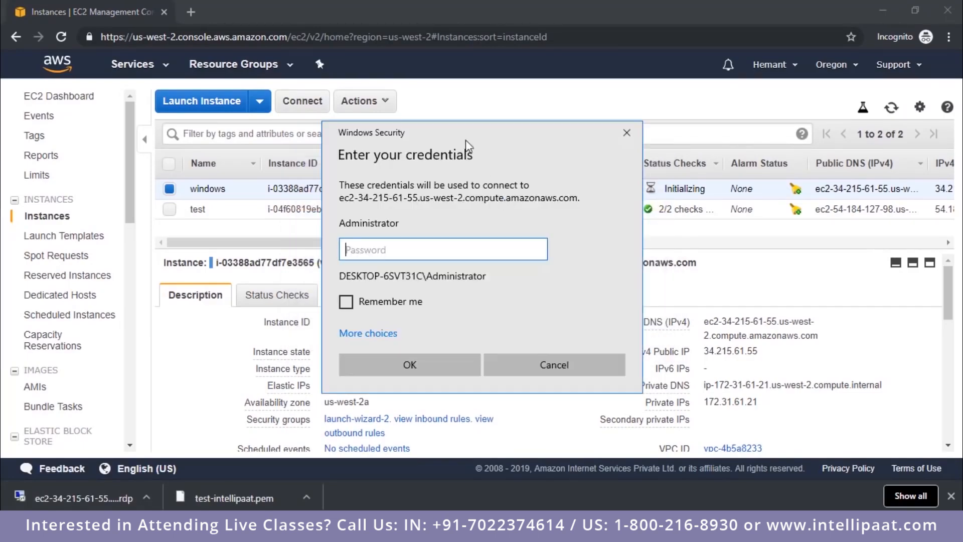
{"action": "left_click_drag", "start_coordinate": [470, 131], "coordinate": [706, 137]}
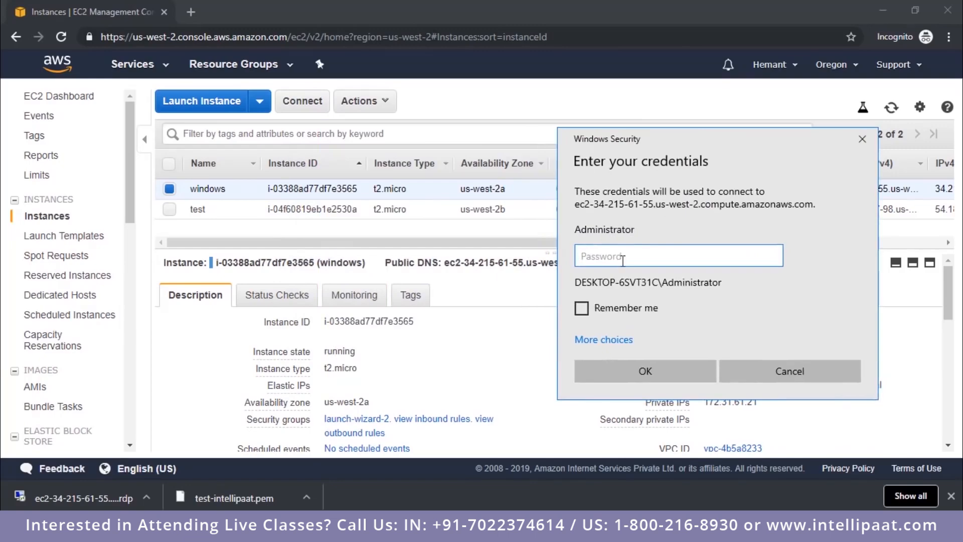
Step: Try again to retrieve the windows instance's default Administrator password, dismiss the retrieval dialog, and return to the Remote Desktop credentials prompt
{"action": "left_click", "coordinate": [435, 106]}
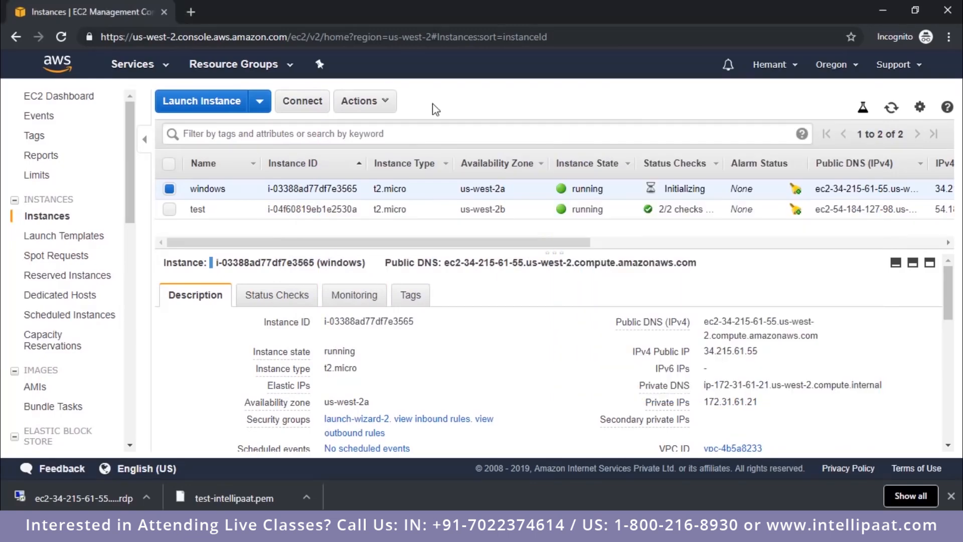
{"action": "left_click", "coordinate": [374, 103]}
{"action": "left_click", "coordinate": [395, 145]}
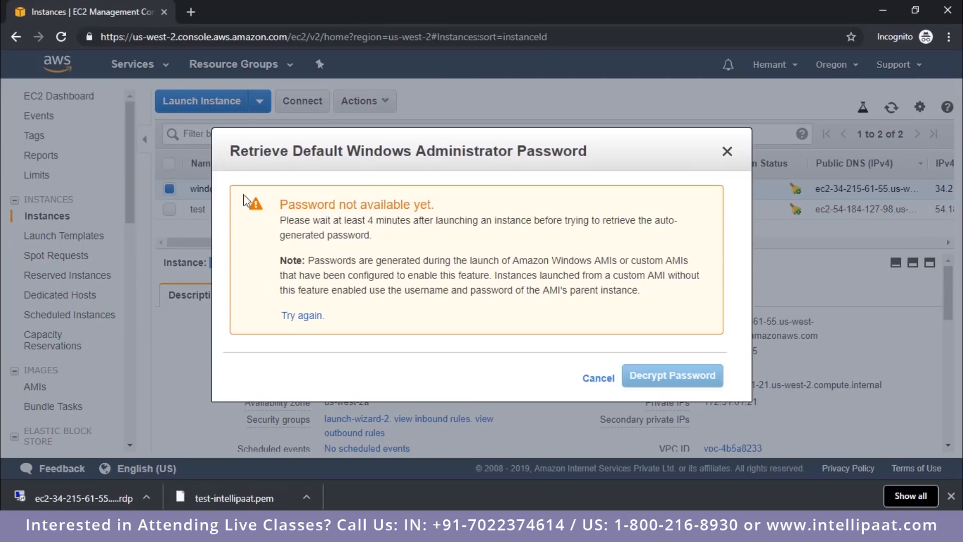
{"action": "left_click", "coordinate": [727, 151]}
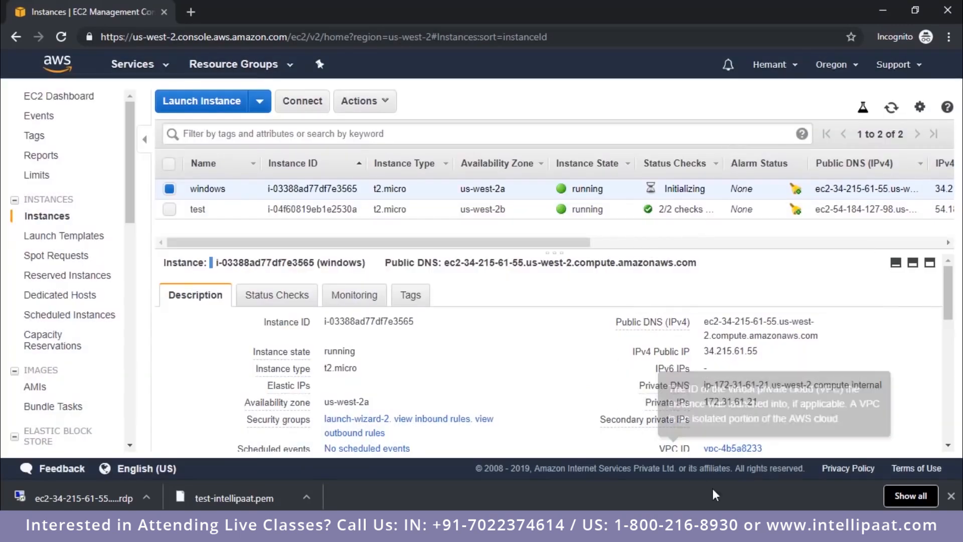
{"action": "left_click", "coordinate": [736, 519]}
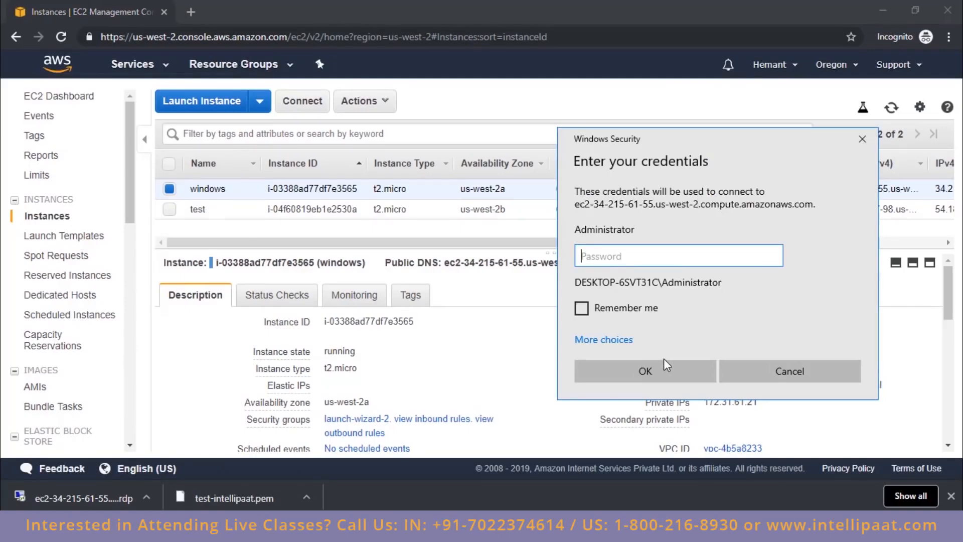
{"action": "left_click_drag", "start_coordinate": [696, 144], "coordinate": [287, 127]}
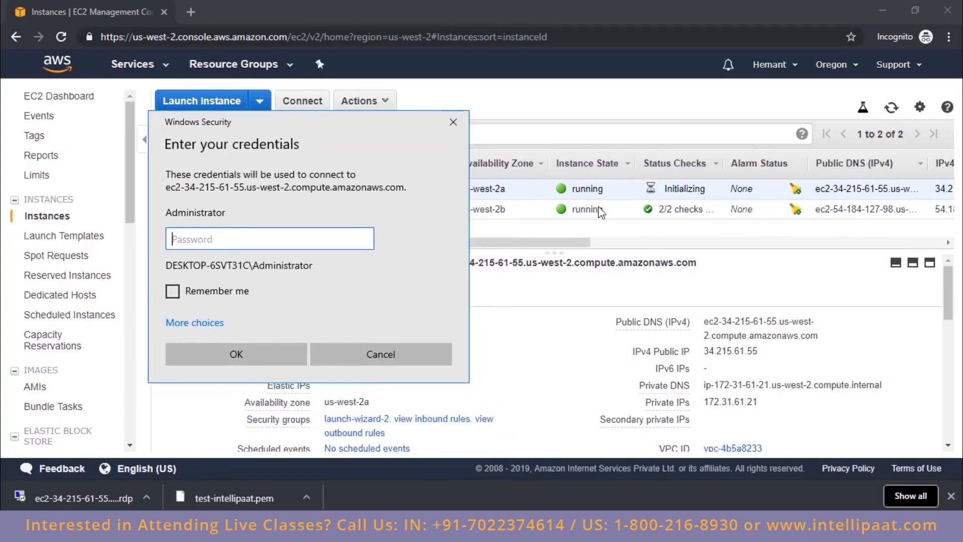
{"action": "left_click_drag", "start_coordinate": [337, 129], "coordinate": [757, 143]}
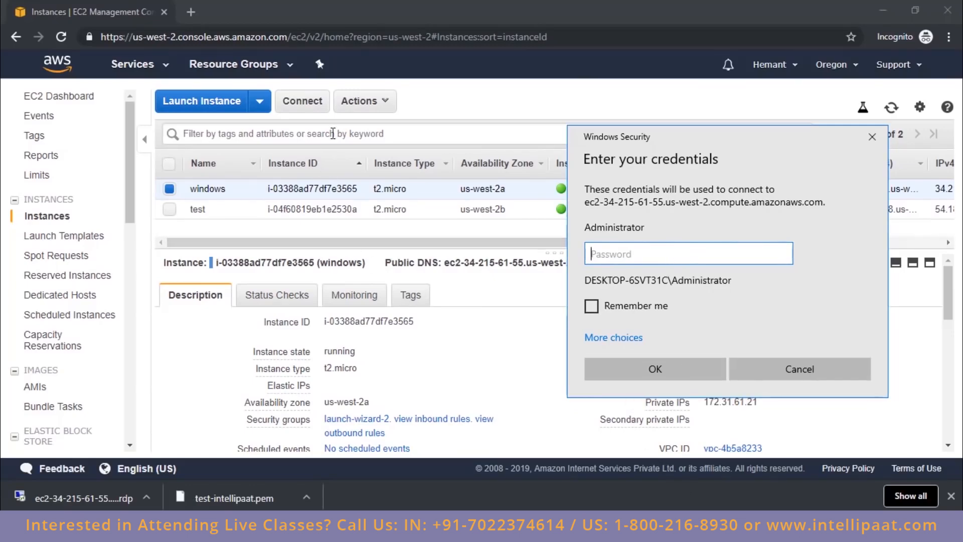
Step: Retrieve the windows instance's default Administrator password by decrypting it with the key pair file test-intellipaat.pem
{"action": "left_click", "coordinate": [357, 100]}
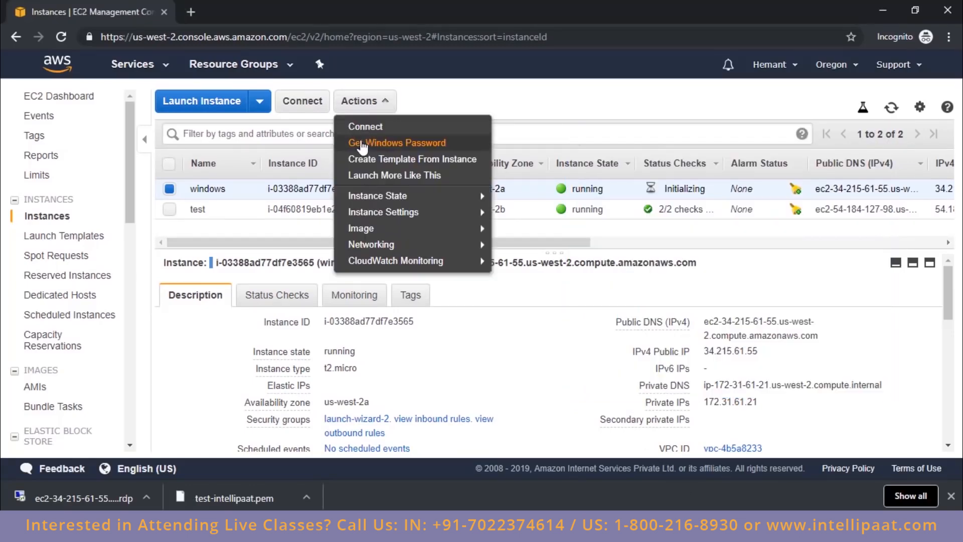
{"action": "left_click", "coordinate": [362, 144]}
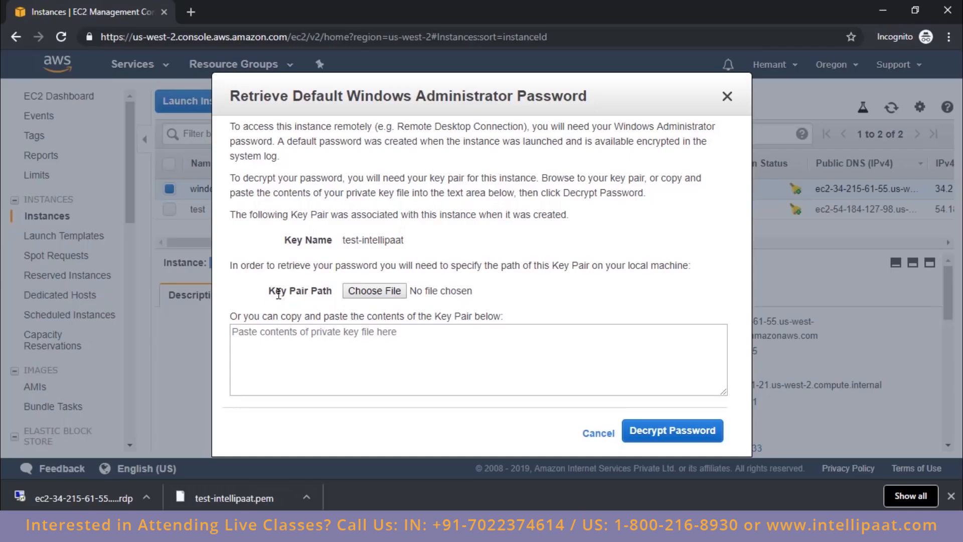
{"action": "left_click_drag", "start_coordinate": [278, 294], "coordinate": [307, 295]}
{"action": "left_click", "coordinate": [374, 291]}
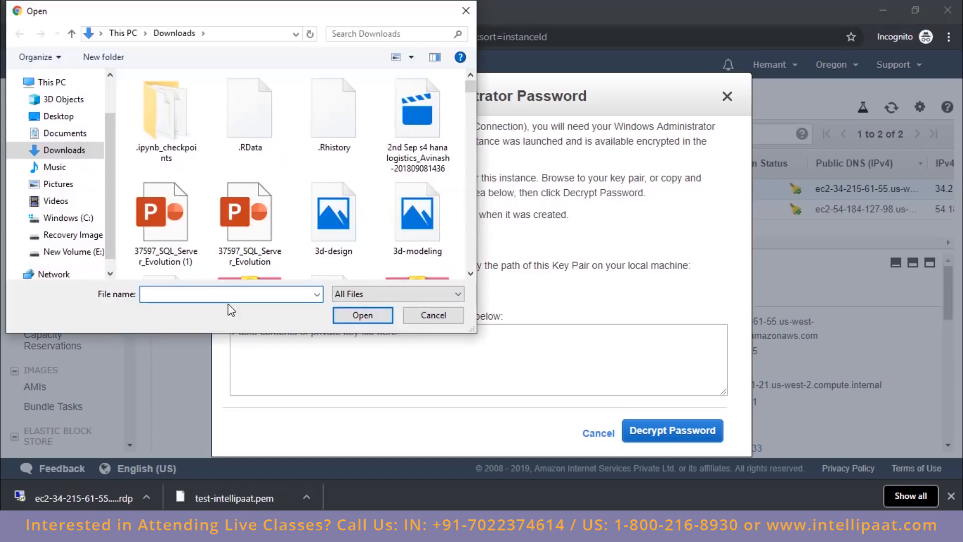
{"action": "type", "text": "test"}
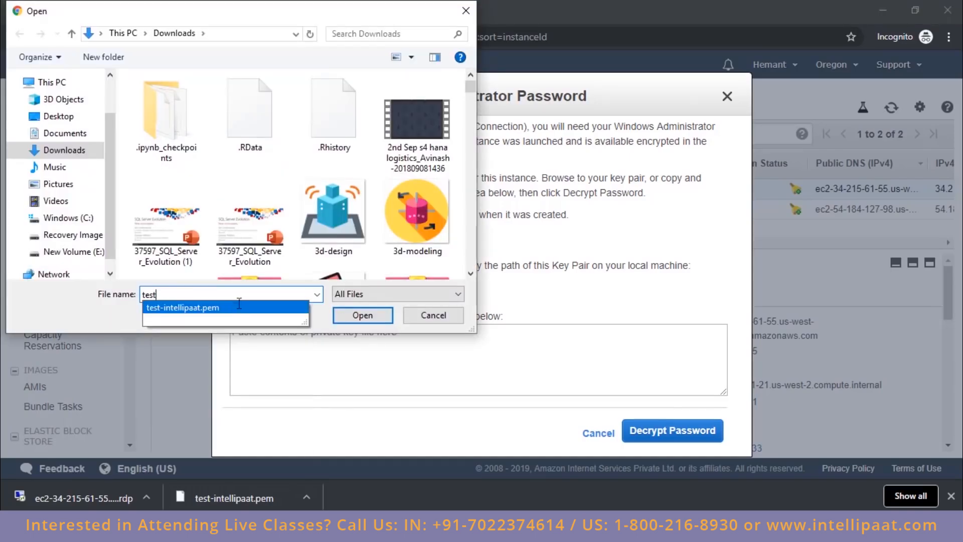
{"action": "left_click", "coordinate": [244, 312]}
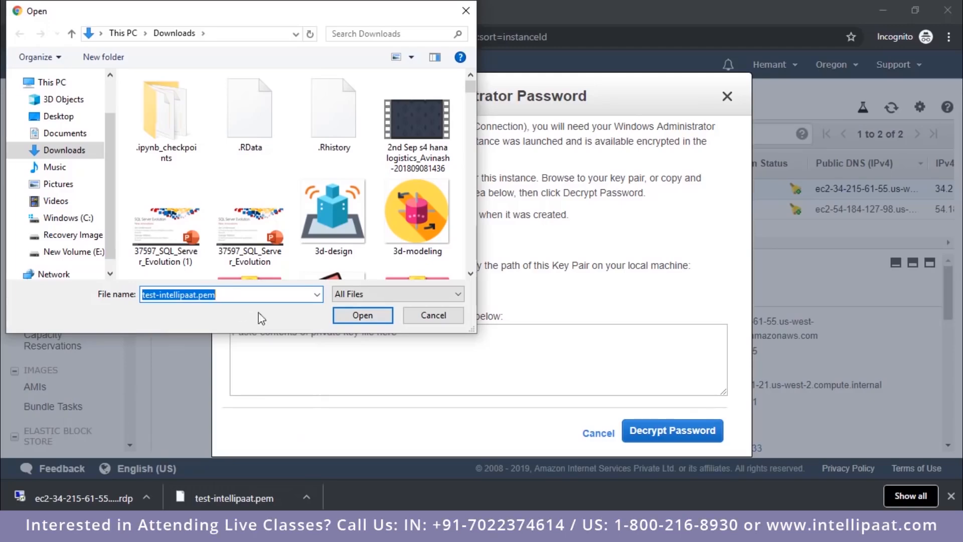
{"action": "left_click", "coordinate": [349, 315]}
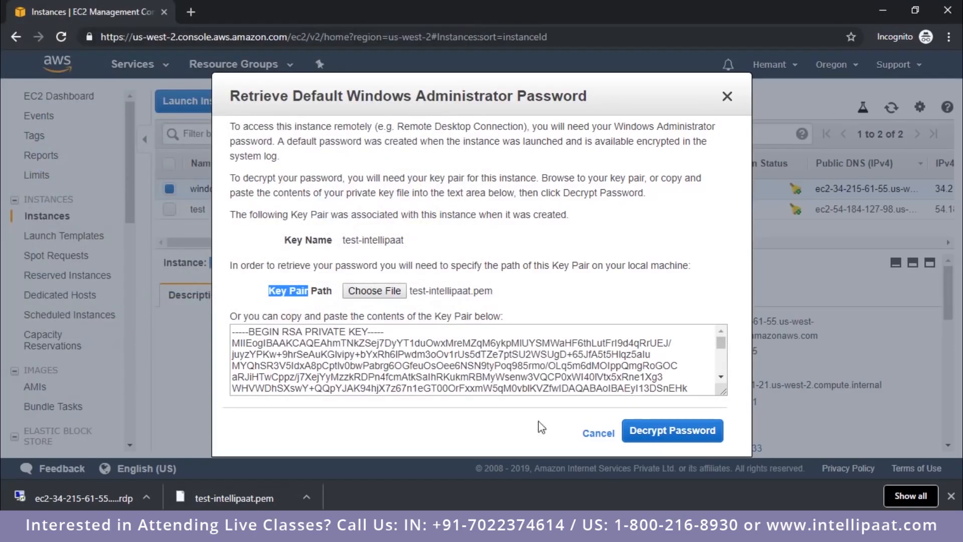
{"action": "left_click", "coordinate": [660, 435]}
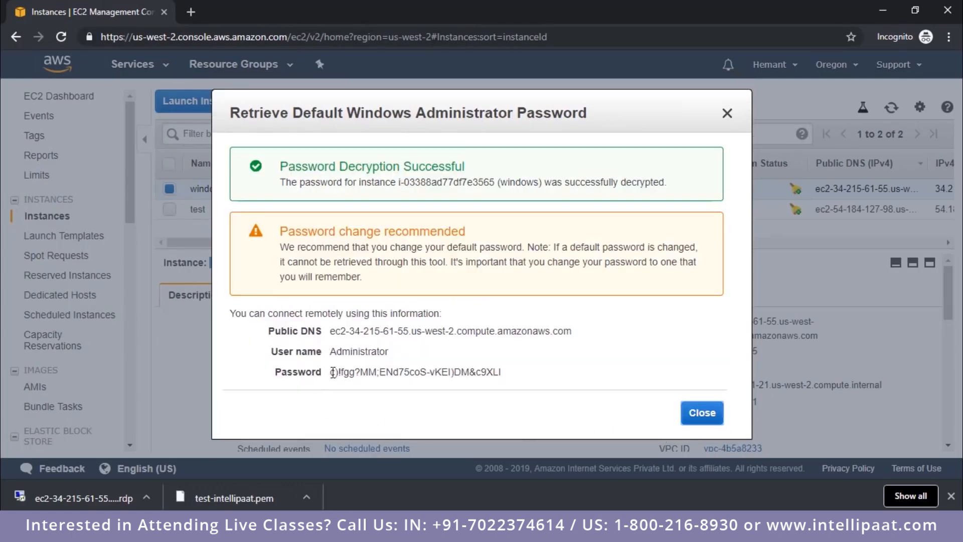
Step: Copy the decrypted password into the Administrator password field of the Remote Desktop credentials prompt and connect despite the certificate errors
{"action": "left_click_drag", "start_coordinate": [330, 374], "coordinate": [506, 387]}
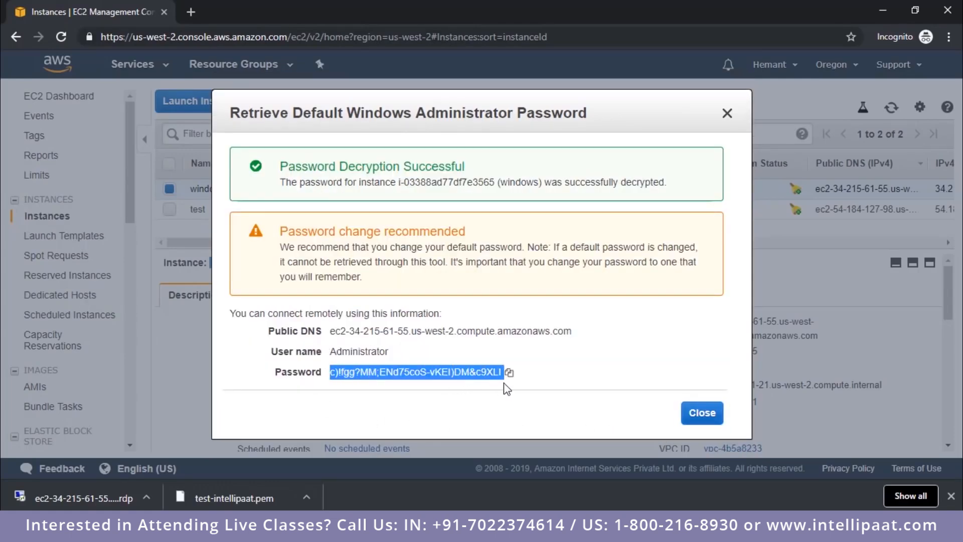
{"action": "left_click", "coordinate": [509, 374]}
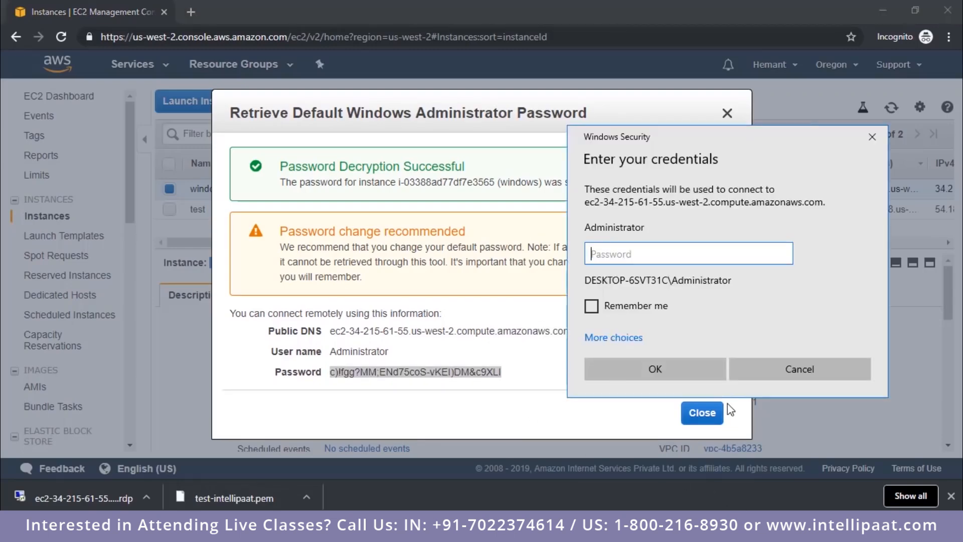
{"action": "key", "text": "ctrl+v"}
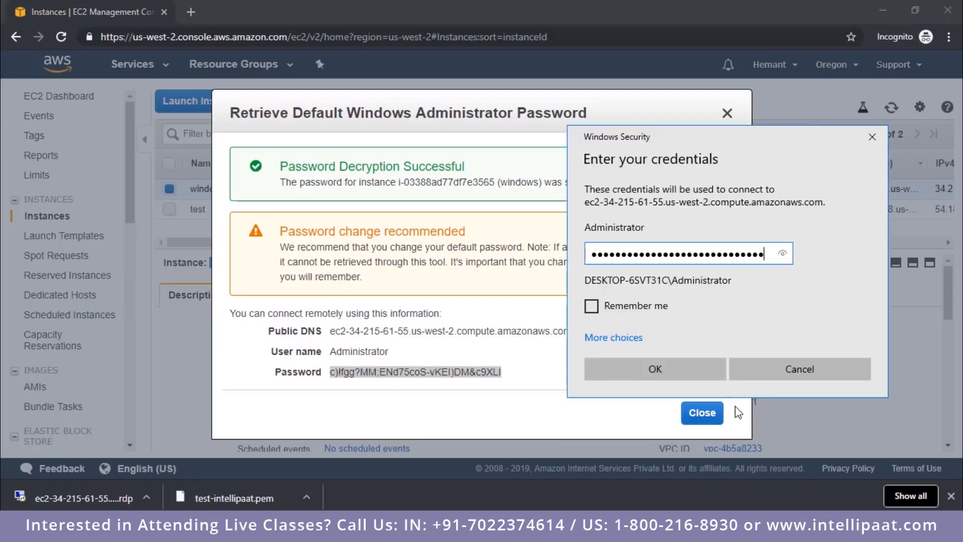
{"action": "left_click", "coordinate": [693, 377]}
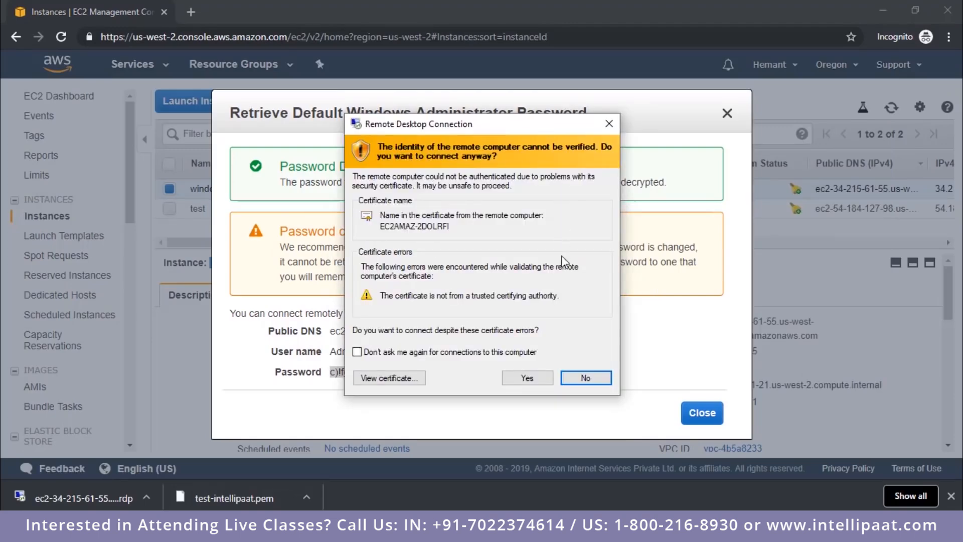
{"action": "left_click", "coordinate": [528, 379]}
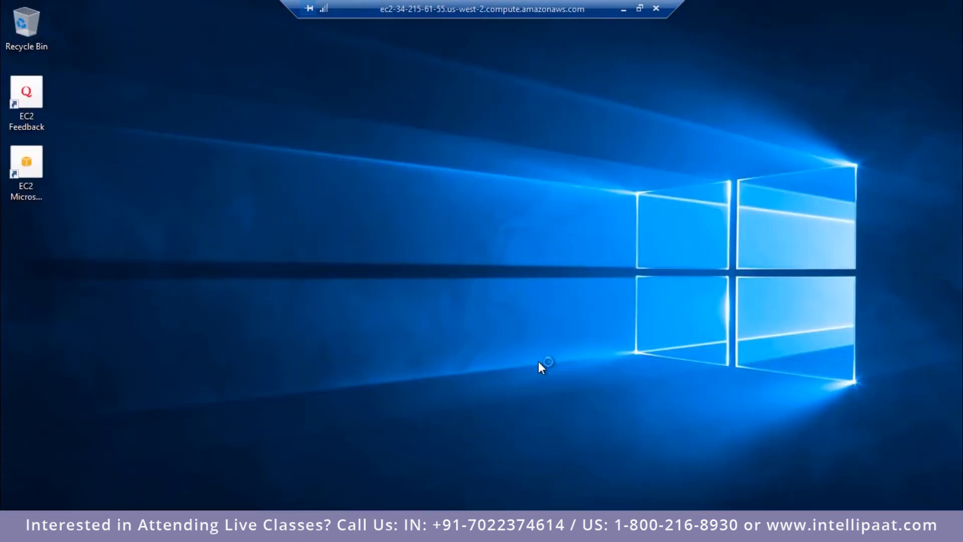
Step: Look over the remote Windows server's desktop and installed programs, and disconnect the Remote Desktop session
{"action": "right_click", "coordinate": [351, 135]}
{"action": "left_click", "coordinate": [372, 171]}
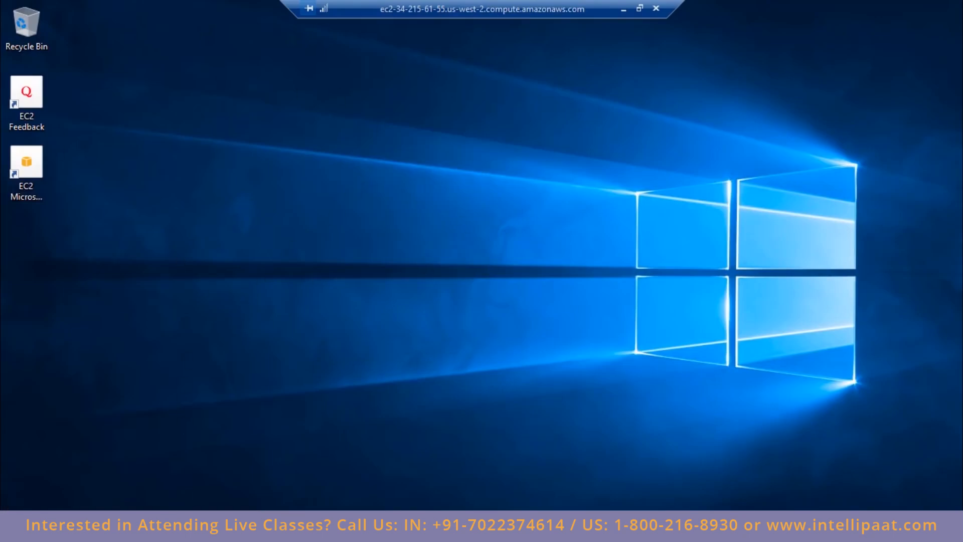
{"action": "left_click", "coordinate": [12, 527]}
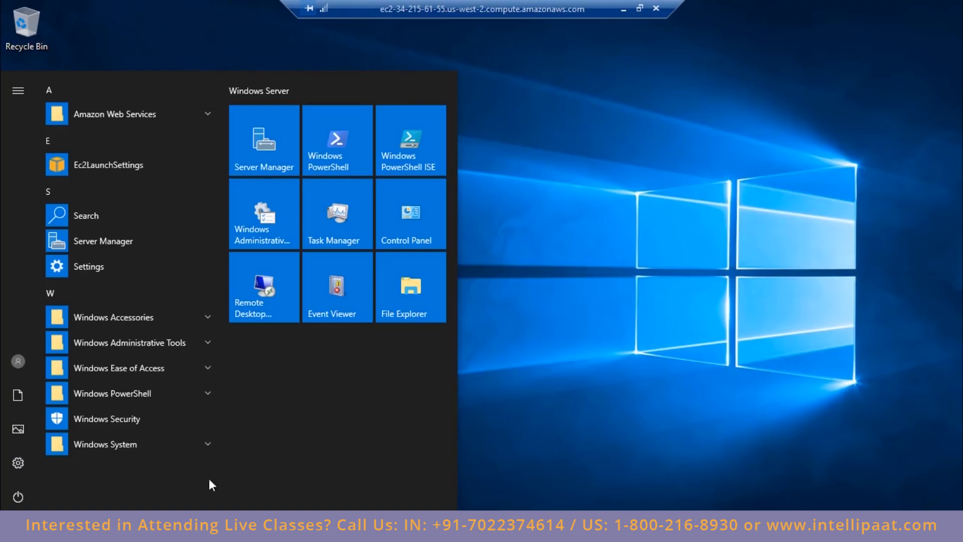
{"action": "left_click", "coordinate": [625, 159]}
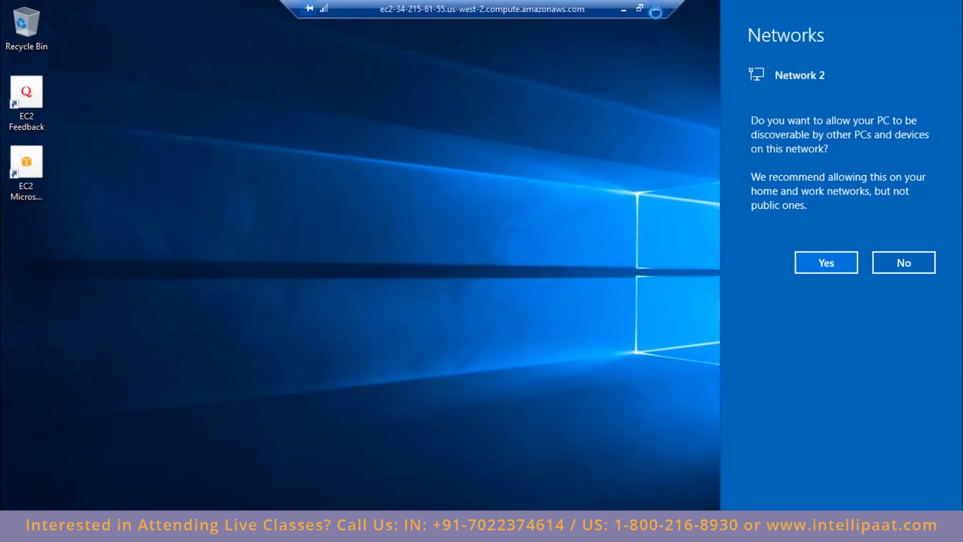
{"action": "left_click", "coordinate": [657, 8]}
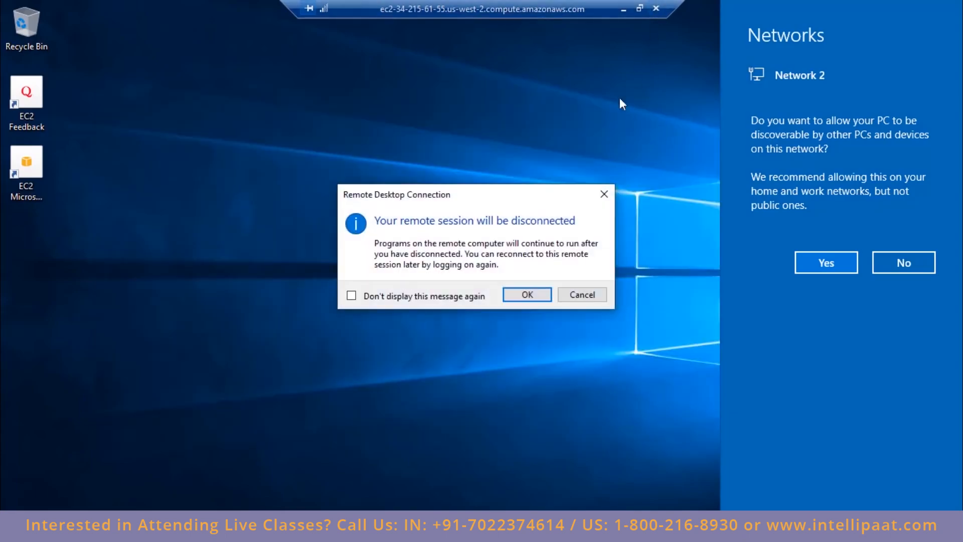
{"action": "left_click", "coordinate": [527, 295]}
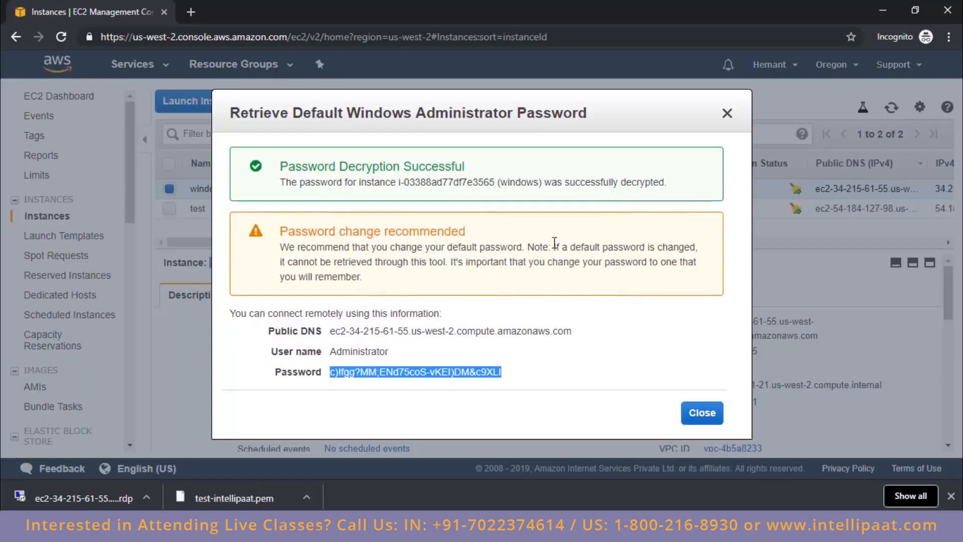
Step: Bring up the PuTTY terminal connected to the Ubuntu instance and close that SSH session
{"action": "left_click", "coordinate": [480, 525]}
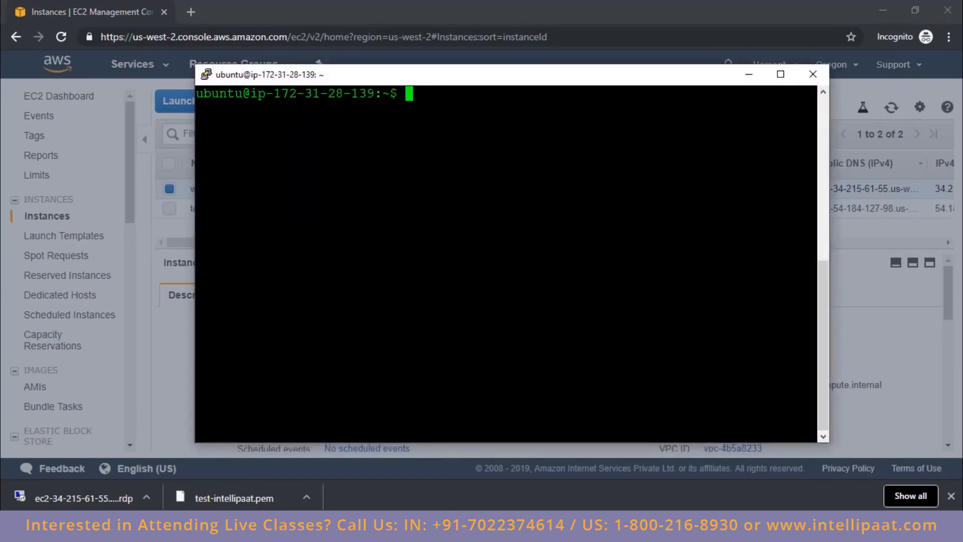
{"action": "left_click_drag", "start_coordinate": [452, 81], "coordinate": [487, 105]}
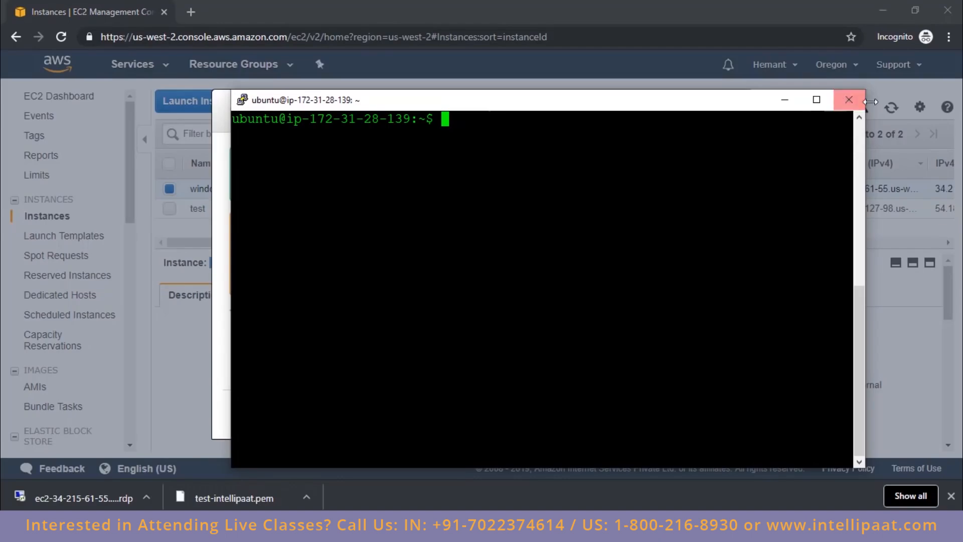
{"action": "left_click", "coordinate": [849, 99]}
{"action": "left_click", "coordinate": [505, 315]}
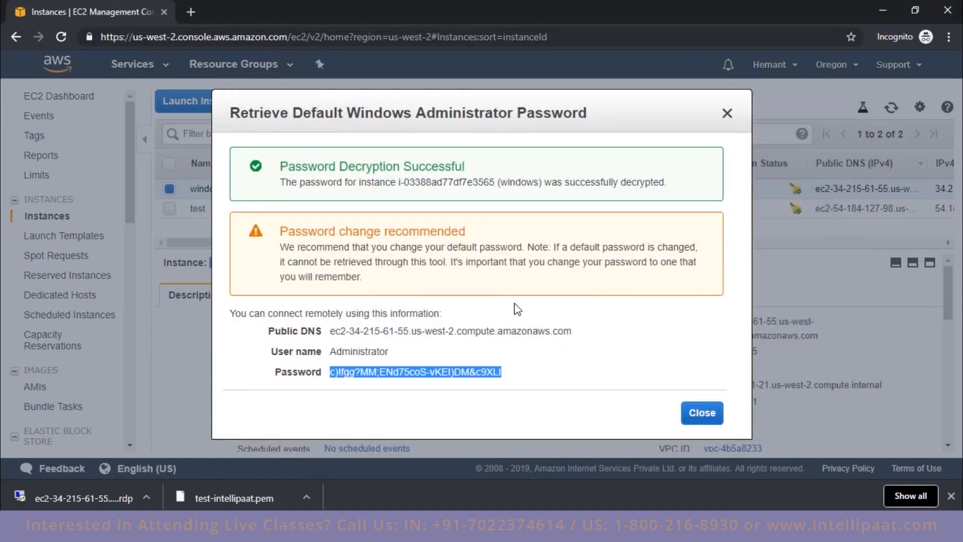
{"action": "left_click", "coordinate": [759, 412]}
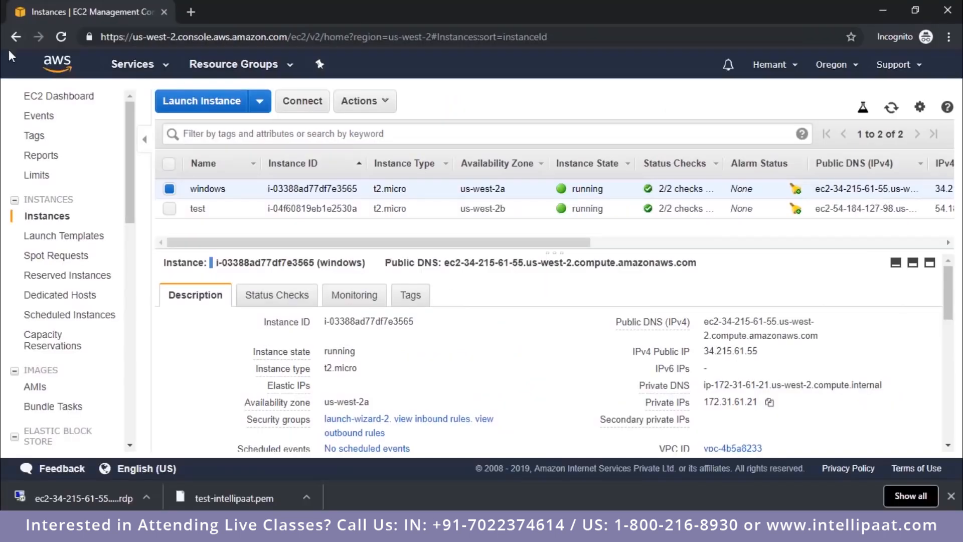
Step: From the AWS console home, open Elastic Beanstalk in a separate tab and look over its welcome page and supported platforms
{"action": "left_click", "coordinate": [55, 71]}
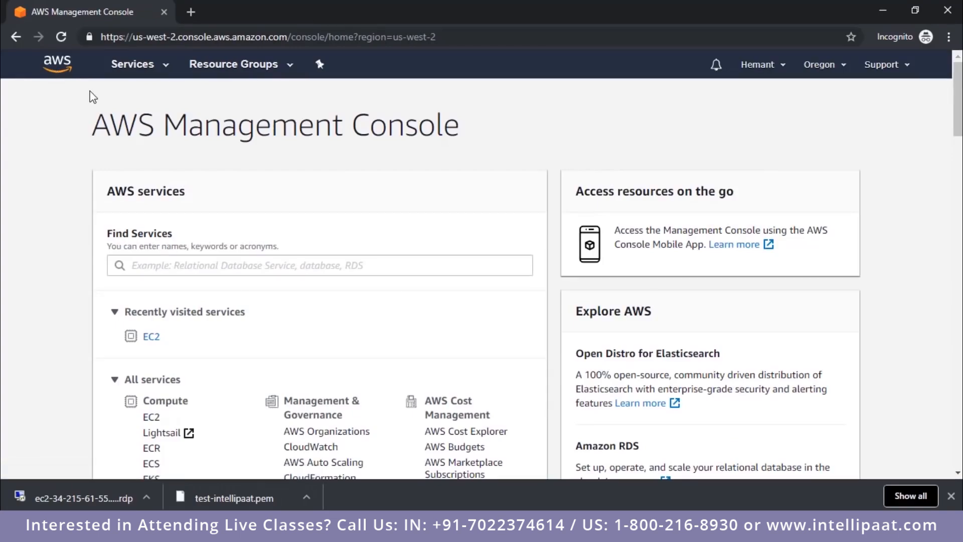
{"action": "scroll", "coordinate": [315, 255], "scroll_direction": "down", "scroll_amount": 4}
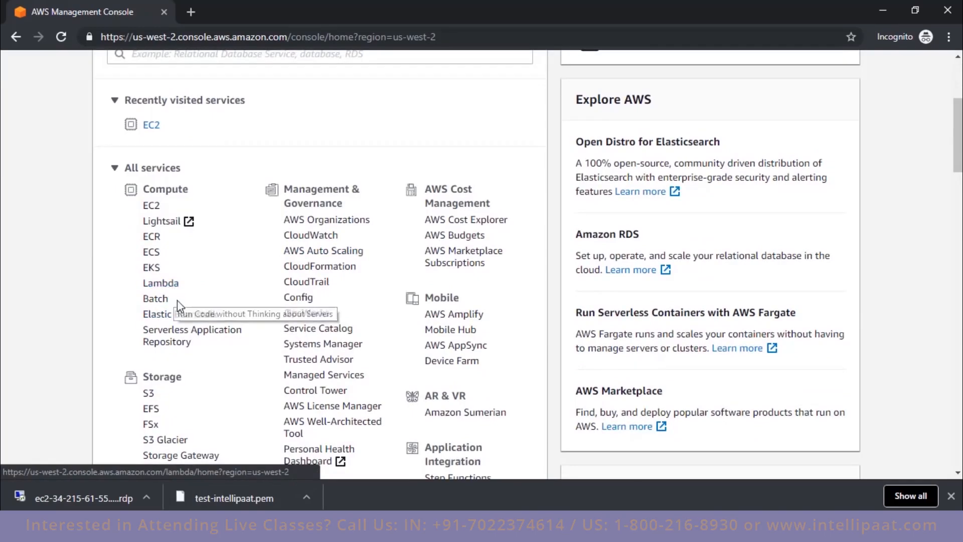
{"action": "middle_click", "coordinate": [182, 315]}
{"action": "left_click", "coordinate": [248, 7]}
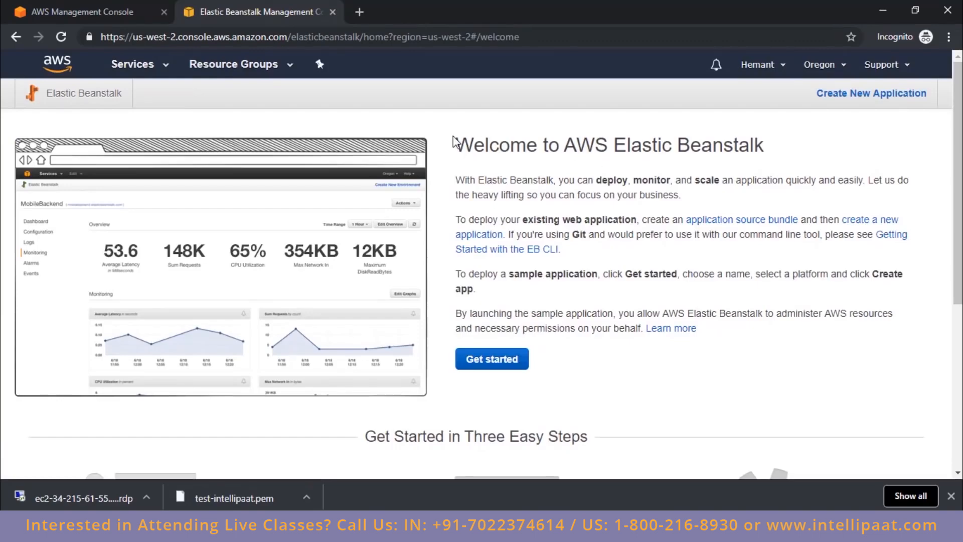
{"action": "left_click_drag", "start_coordinate": [457, 138], "coordinate": [785, 193]}
{"action": "scroll", "coordinate": [785, 201], "scroll_direction": "down", "scroll_amount": 4}
{"action": "scroll", "coordinate": [783, 201], "scroll_direction": "down", "scroll_amount": 2}
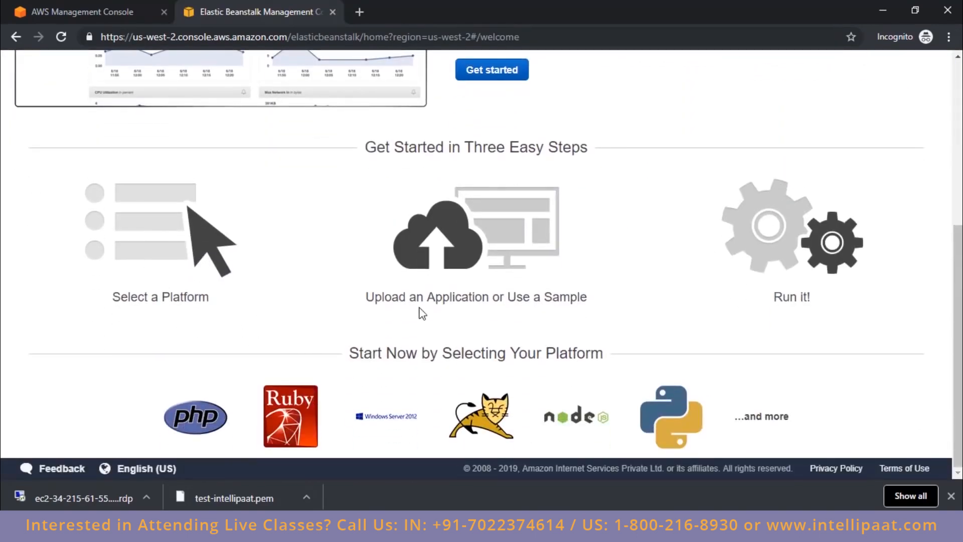
{"action": "scroll", "coordinate": [821, 285], "scroll_direction": "up", "scroll_amount": 6}
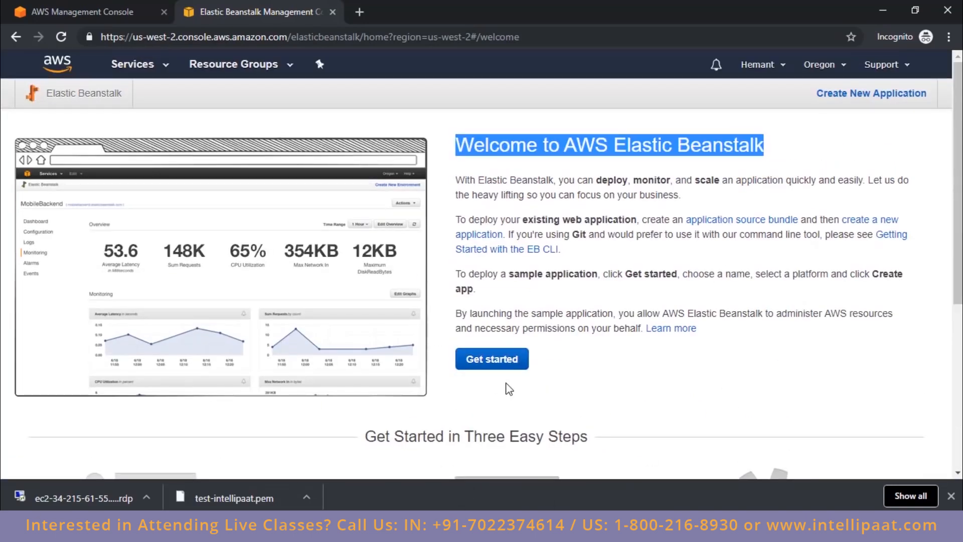
Step: Create an Elastic Beanstalk web app named test on the PHP platform, using the sample application code
{"action": "left_click", "coordinate": [508, 366]}
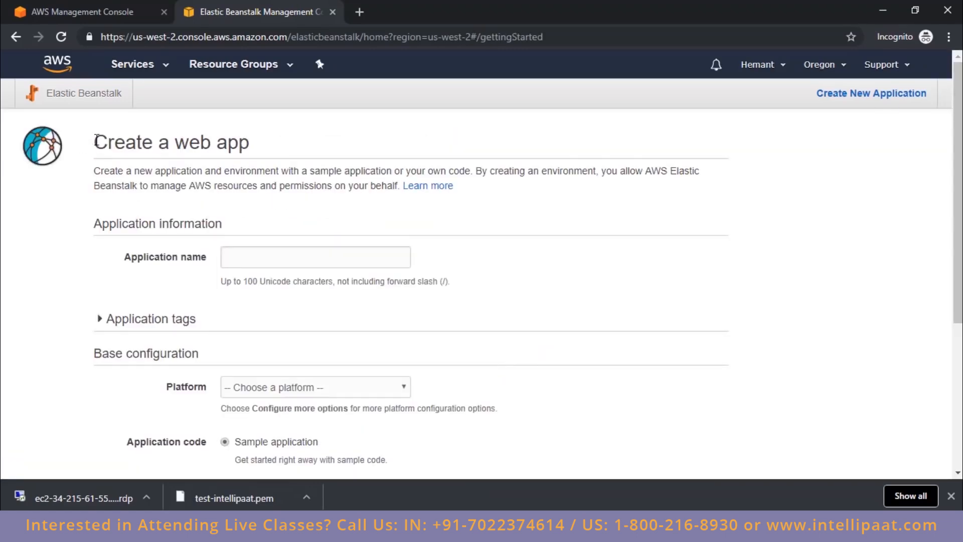
{"action": "left_click_drag", "start_coordinate": [95, 140], "coordinate": [246, 158]}
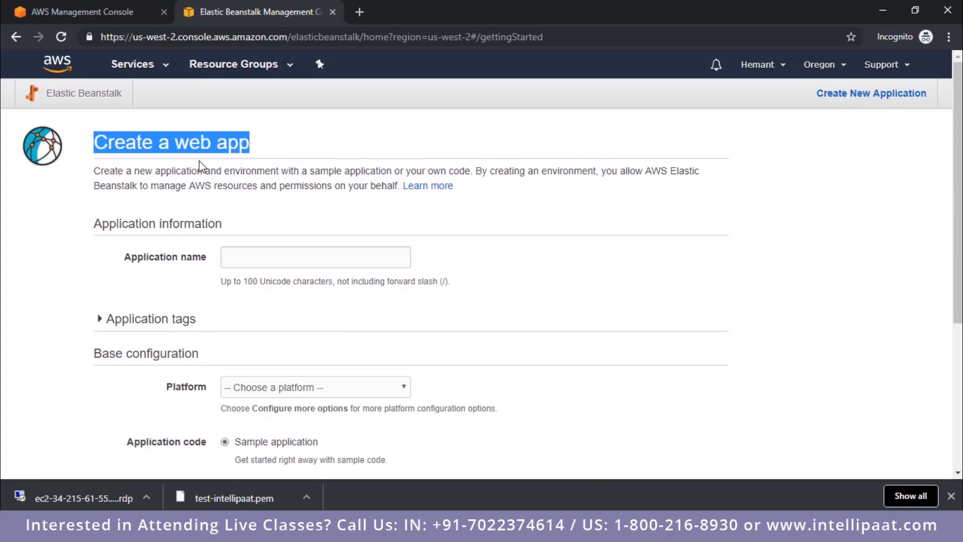
{"action": "left_click", "coordinate": [280, 263]}
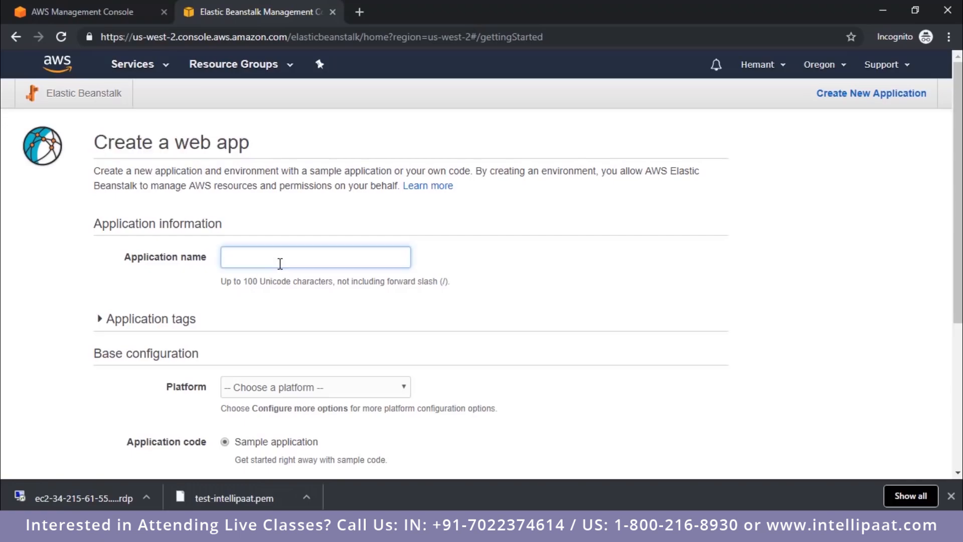
{"action": "type", "text": "test"}
{"action": "scroll", "coordinate": [233, 325], "scroll_direction": "down", "scroll_amount": 3}
{"action": "left_click", "coordinate": [363, 254]}
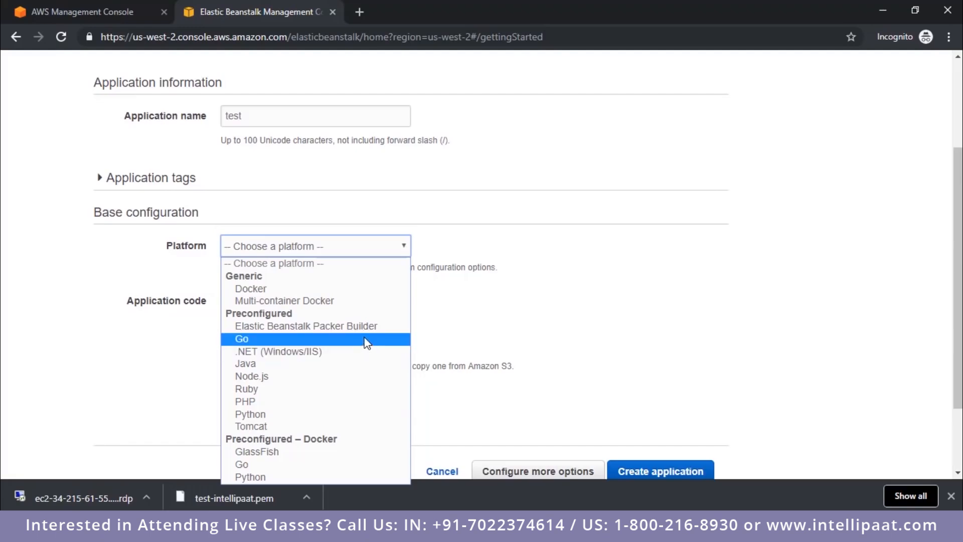
{"action": "left_click", "coordinate": [343, 402]}
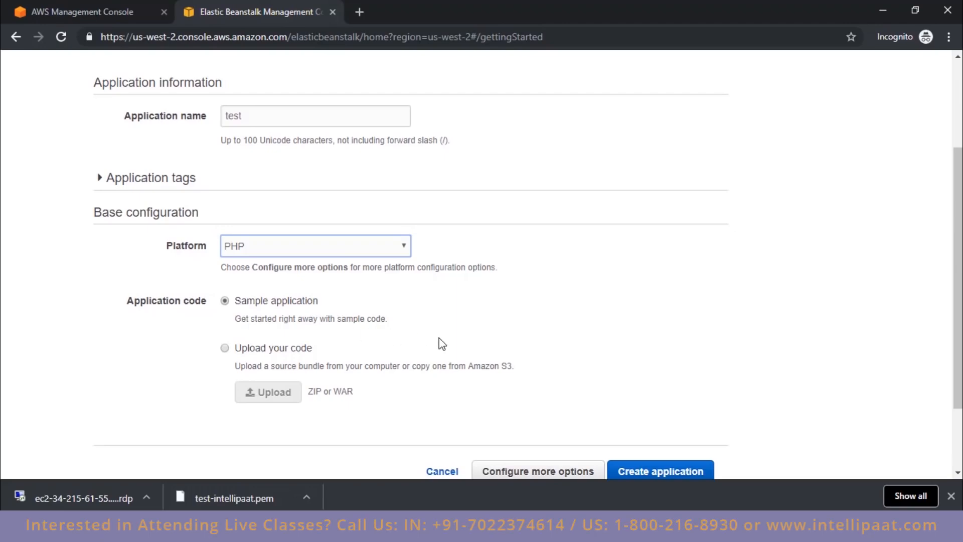
{"action": "scroll", "coordinate": [681, 386], "scroll_direction": "down", "scroll_amount": 2}
{"action": "left_click", "coordinate": [681, 386]}
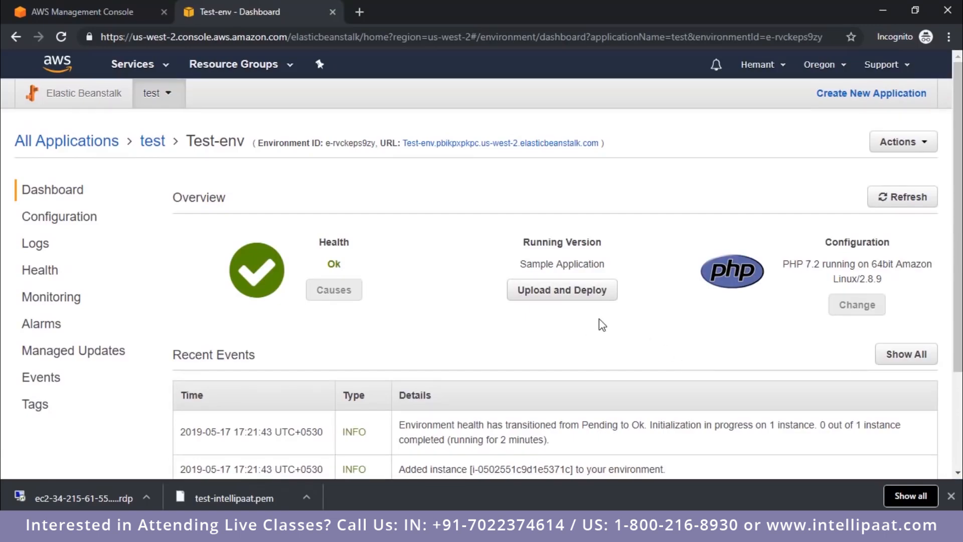
Step: View the Test-env environment's live page from its URL, and look at its Upload and Deploy options without deploying
{"action": "left_click", "coordinate": [510, 147]}
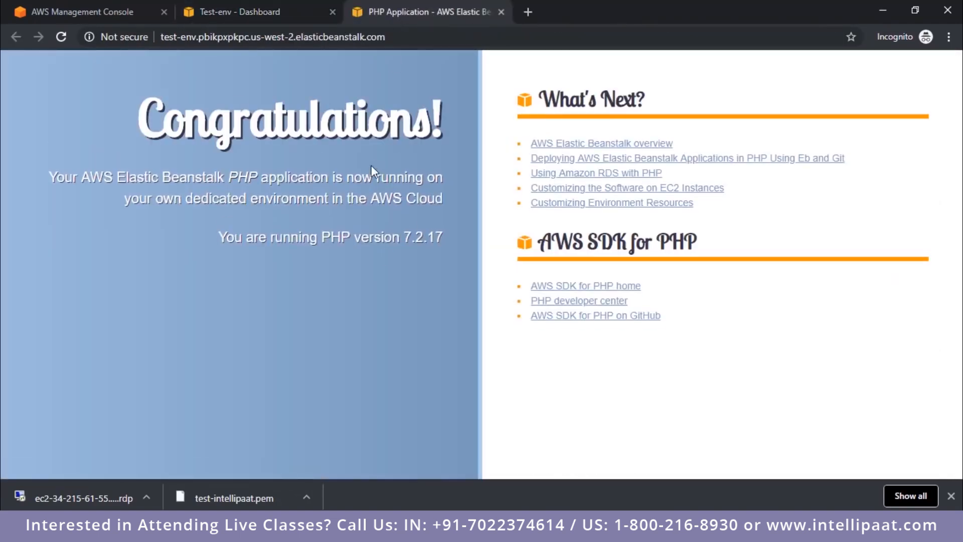
{"action": "left_click", "coordinate": [267, 15]}
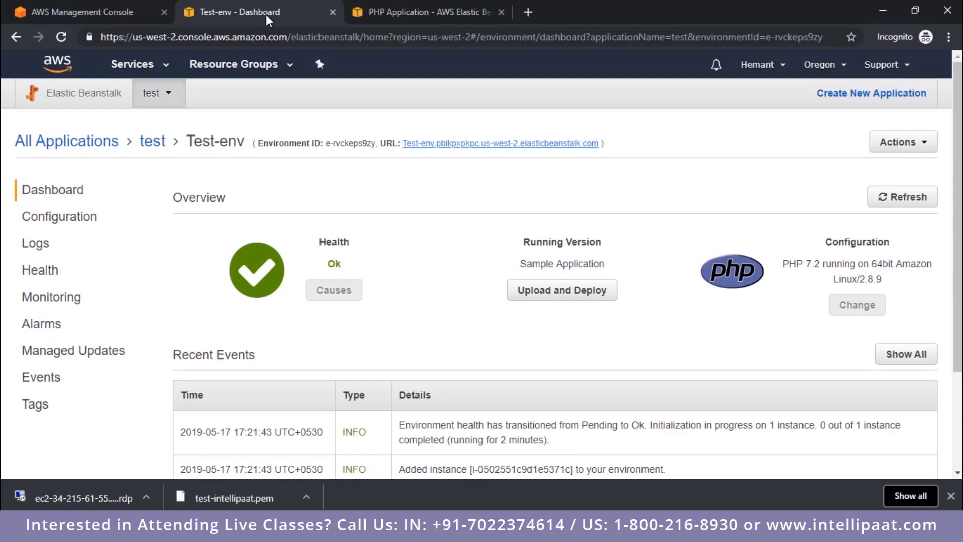
{"action": "left_click", "coordinate": [544, 295]}
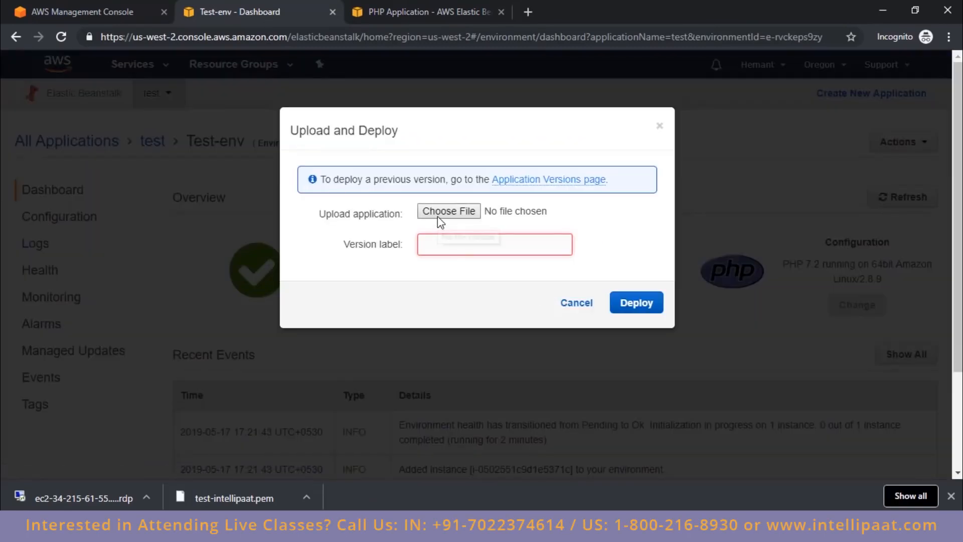
{"action": "left_click", "coordinate": [660, 127]}
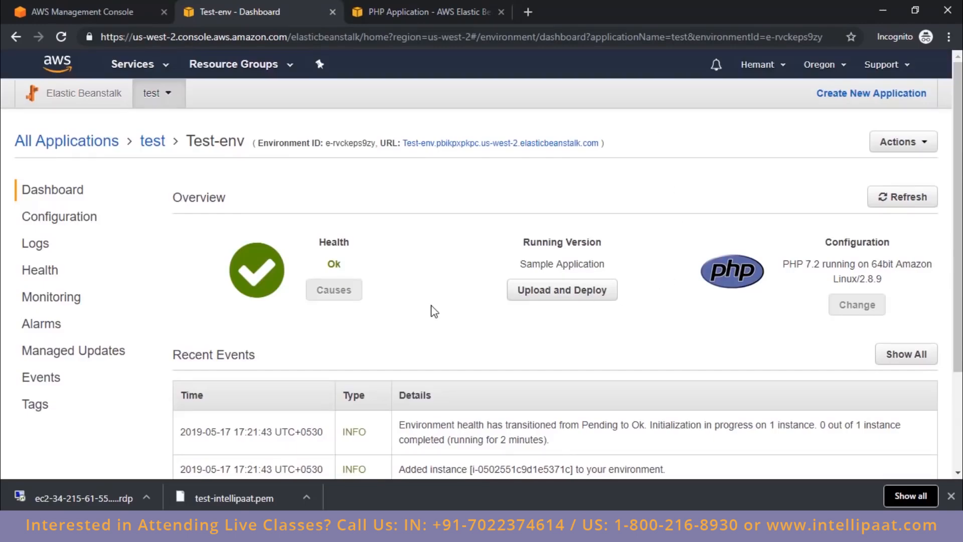
Step: Revisit the running PHP sample page and review the recent events on the Test-env dashboard
{"action": "left_click", "coordinate": [466, 8]}
{"action": "left_click", "coordinate": [68, 45]}
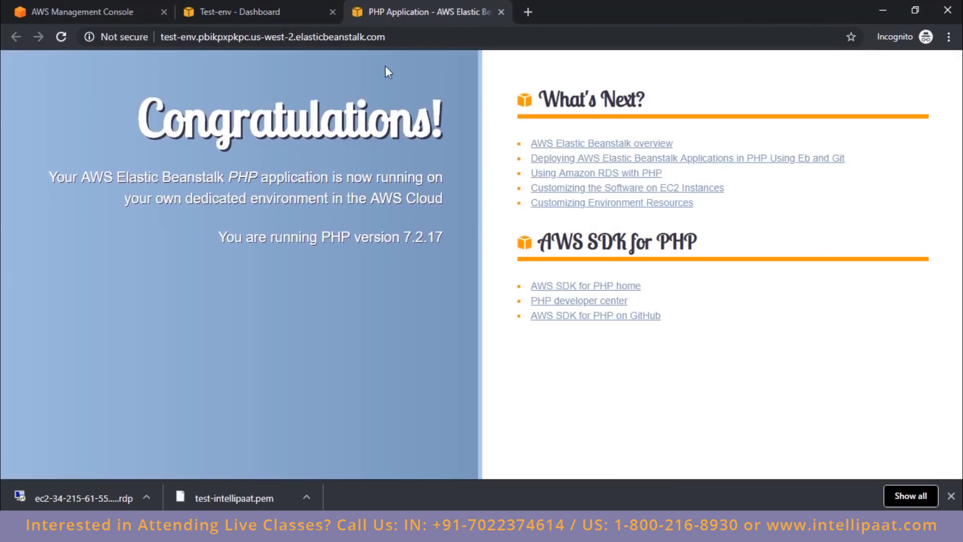
{"action": "left_click", "coordinate": [255, 10]}
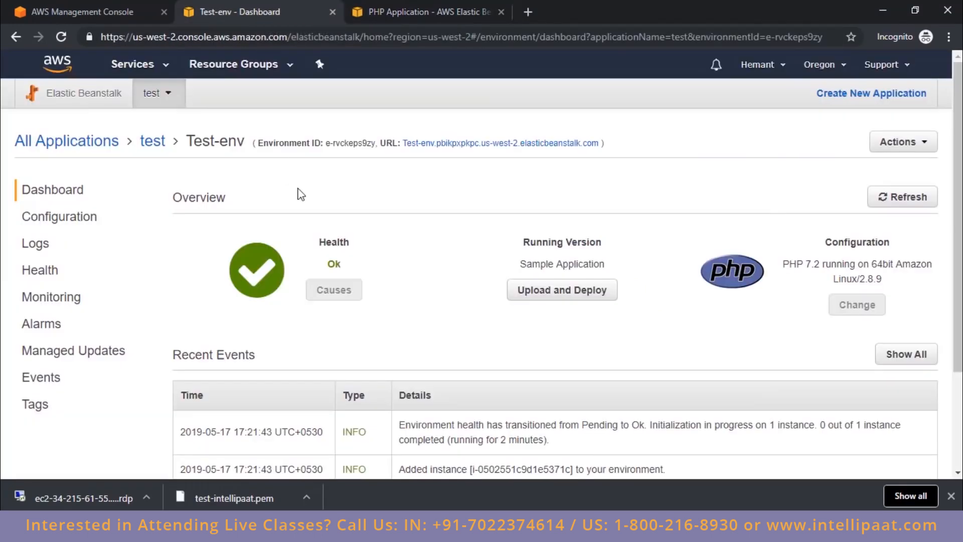
{"action": "scroll", "coordinate": [469, 243], "scroll_direction": "down", "scroll_amount": 3}
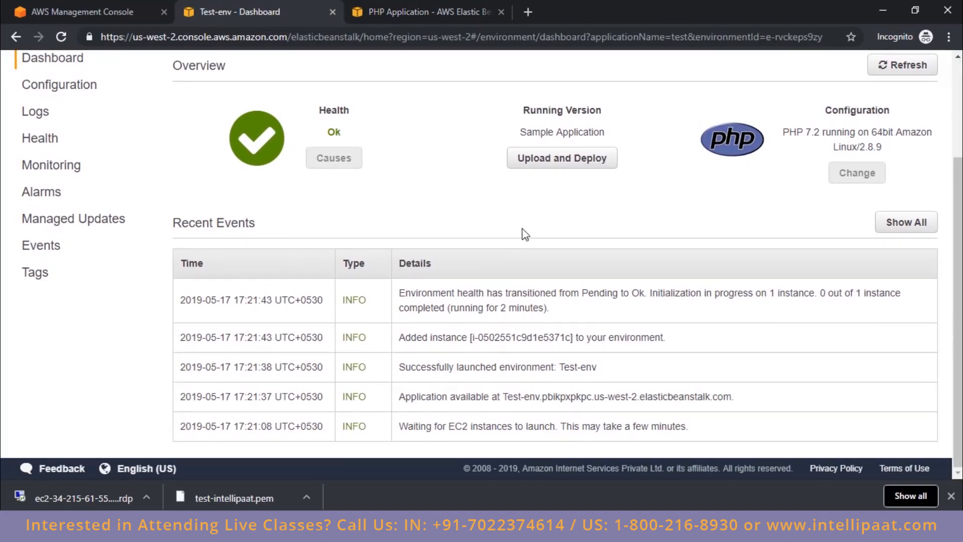
{"action": "scroll", "coordinate": [297, 262], "scroll_direction": "up", "scroll_amount": 3}
Step: Open the Lambda service from the AWS console home and look over its introduction and sample code
{"action": "left_click", "coordinate": [57, 64]}
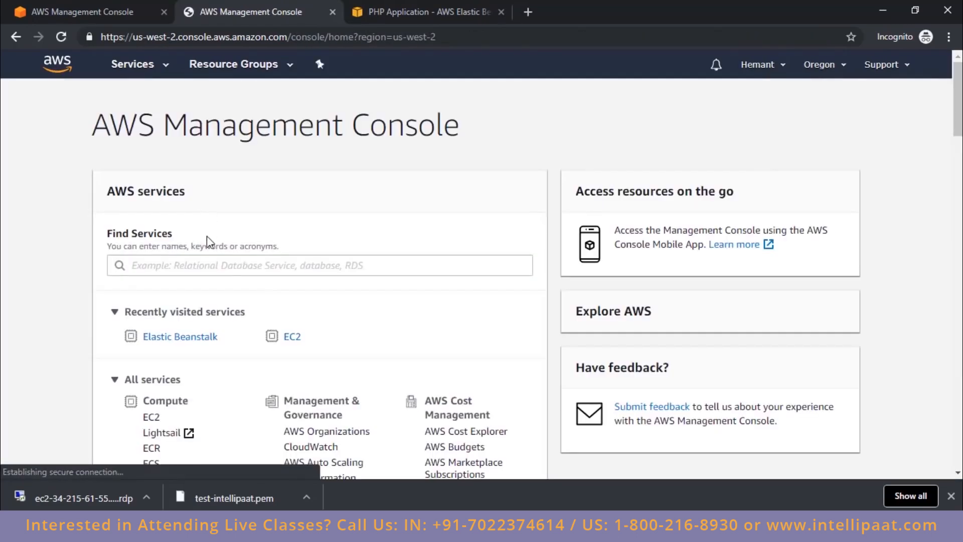
{"action": "scroll", "coordinate": [230, 269], "scroll_direction": "down", "scroll_amount": 4}
{"action": "left_click", "coordinate": [170, 284]}
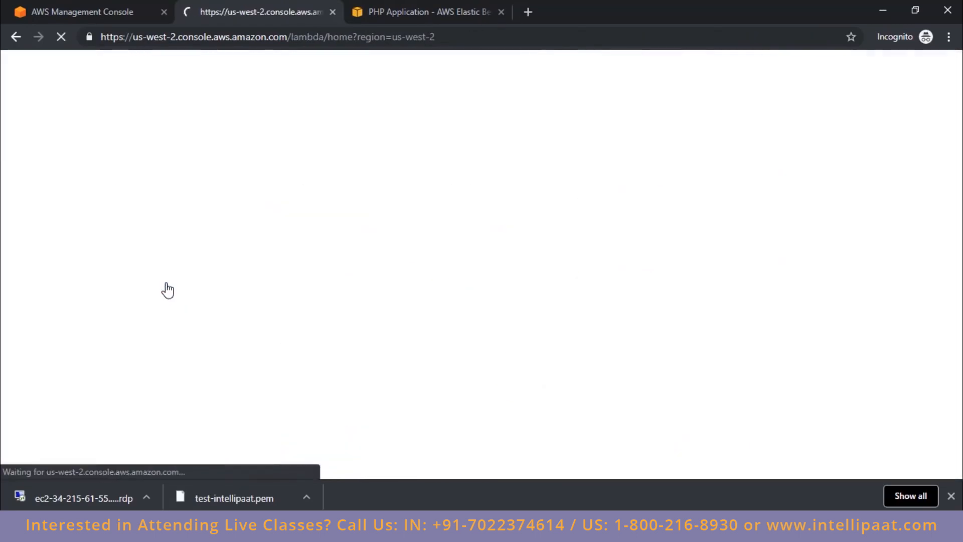
{"action": "scroll", "coordinate": [390, 270], "scroll_direction": "down", "scroll_amount": 5}
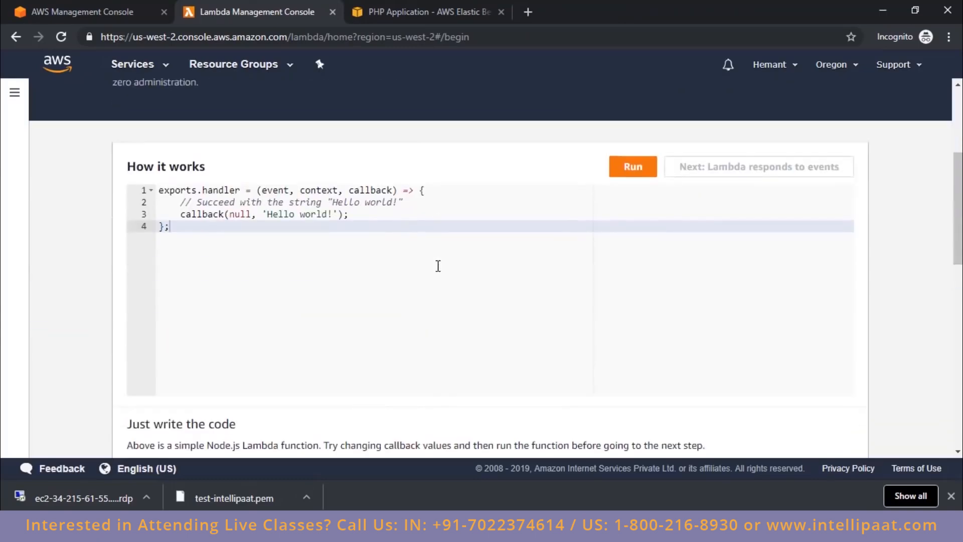
{"action": "scroll", "coordinate": [436, 266], "scroll_direction": "up", "scroll_amount": 5}
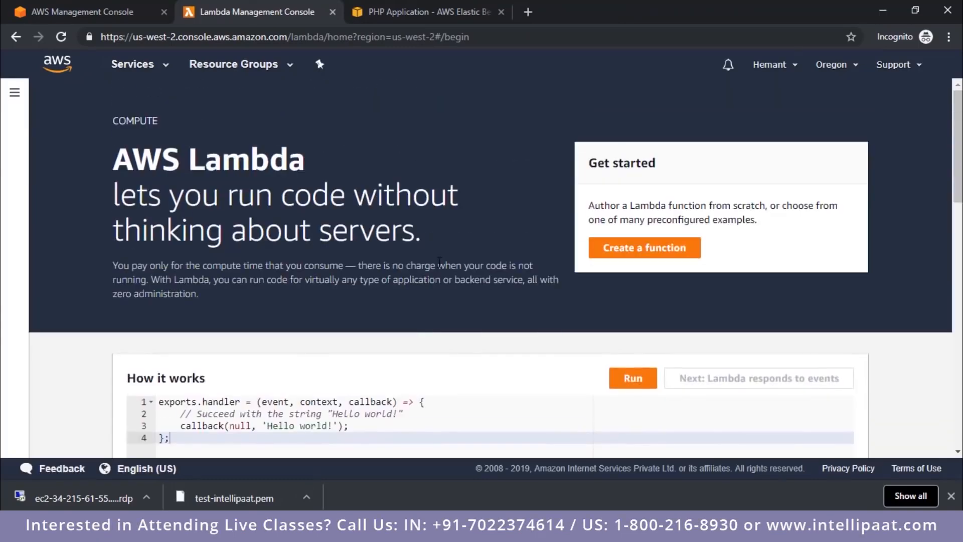
{"action": "scroll", "coordinate": [440, 262], "scroll_direction": "down", "scroll_amount": 5}
{"action": "scroll", "coordinate": [444, 262], "scroll_direction": "up", "scroll_amount": 1}
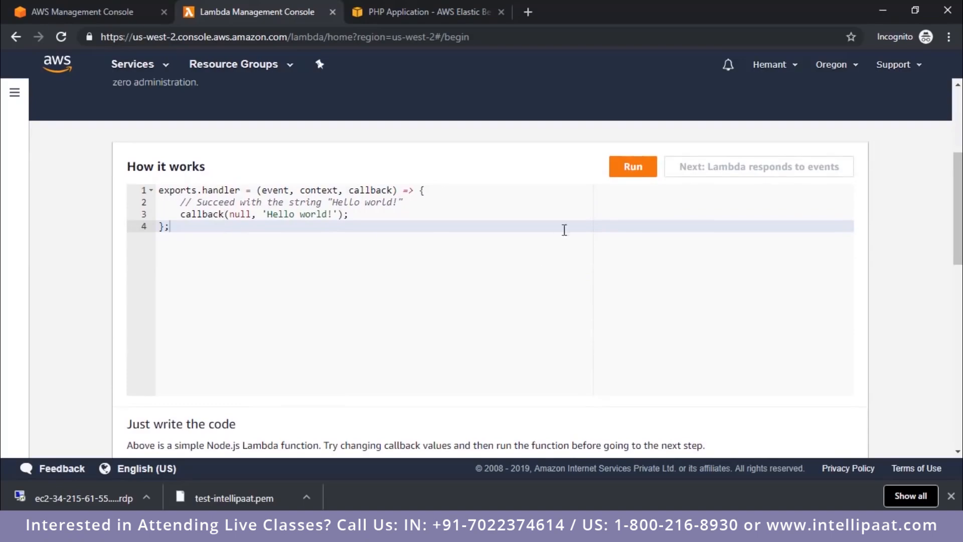
Step: Run the sample Lambda function, change its callback string to 'Hello world123!' and run it again
{"action": "left_click", "coordinate": [640, 172]}
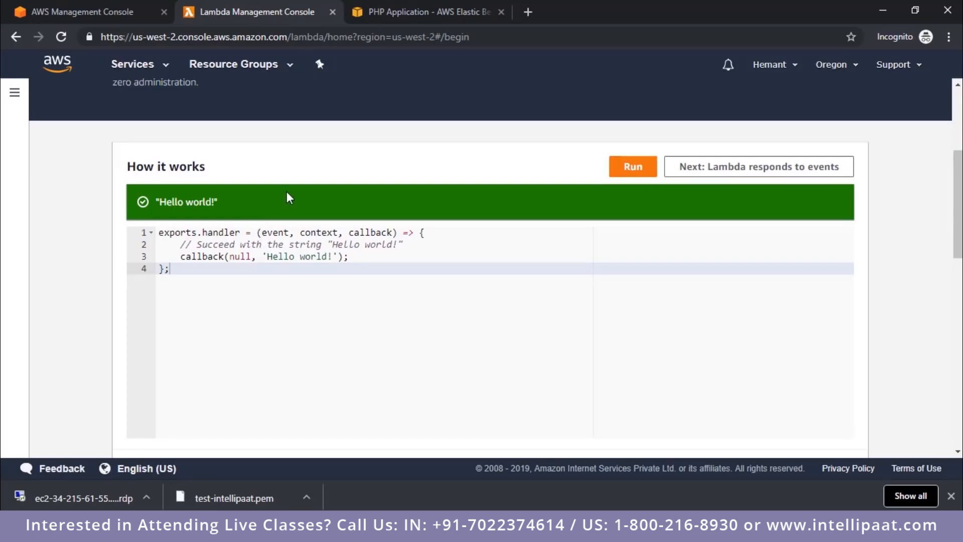
{"action": "left_click", "coordinate": [329, 257]}
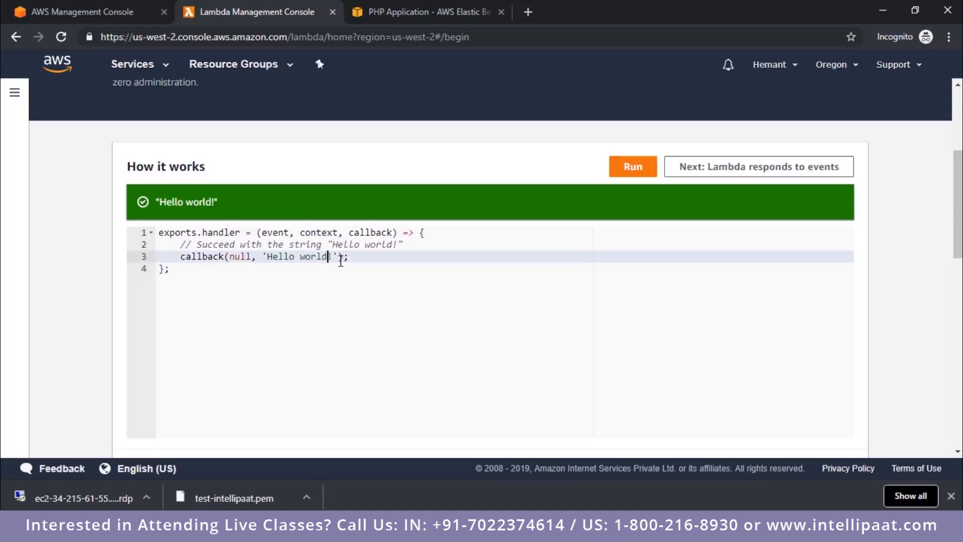
{"action": "type", "text": "123"}
{"action": "left_click", "coordinate": [633, 166]}
Step: Start creating a Lambda function and look over the name, runtime and permission settings for authoring from scratch
{"action": "scroll", "coordinate": [443, 382], "scroll_direction": "up", "scroll_amount": 4}
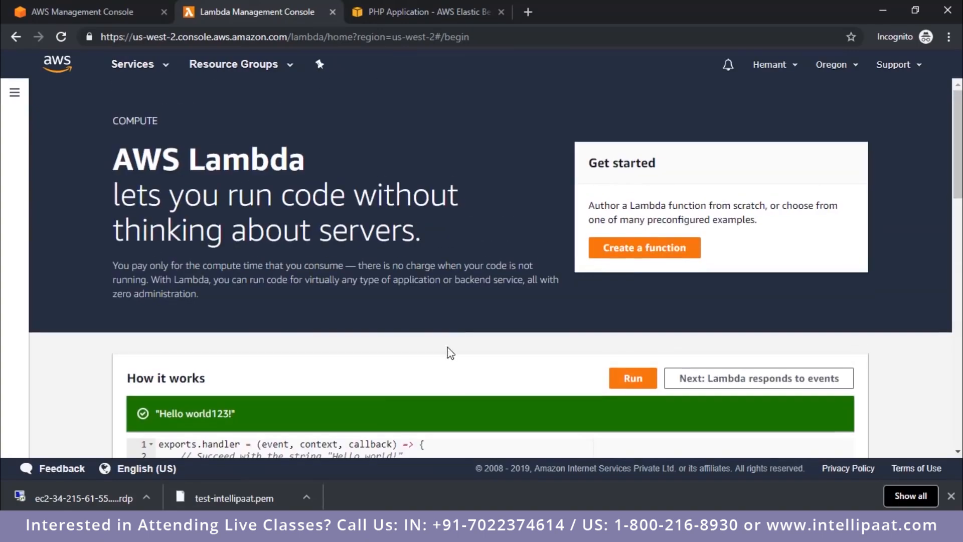
{"action": "left_click", "coordinate": [640, 252]}
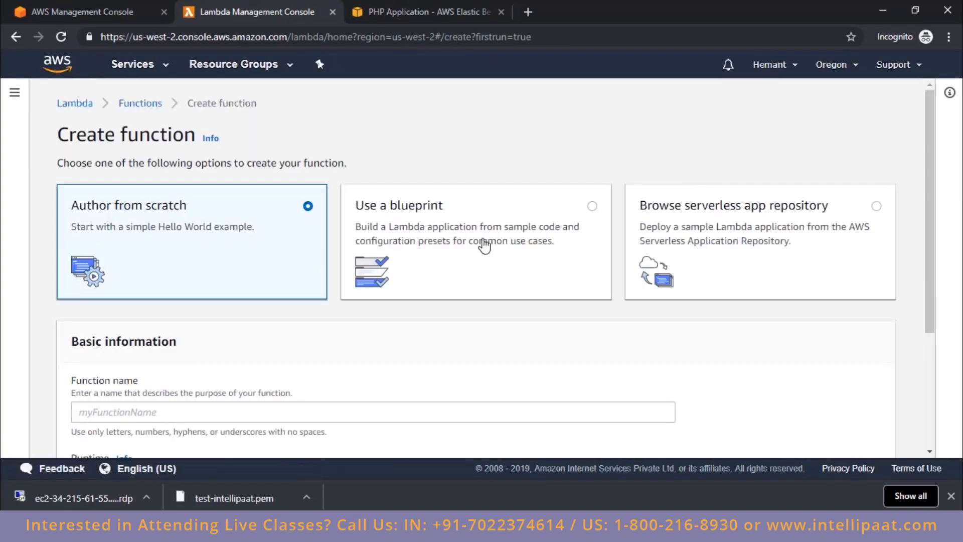
{"action": "scroll", "coordinate": [783, 269], "scroll_direction": "down", "scroll_amount": 3}
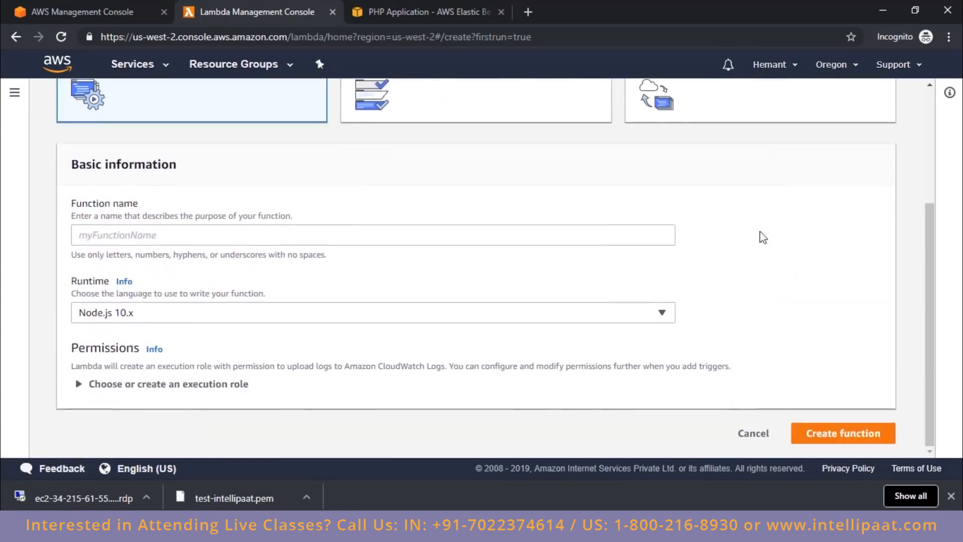
{"action": "scroll", "coordinate": [595, 258], "scroll_direction": "up", "scroll_amount": 4}
Step: Browse the public applications in the serverless app repository option
{"action": "left_click", "coordinate": [775, 230]}
{"action": "scroll", "coordinate": [776, 231], "scroll_direction": "down", "scroll_amount": 4}
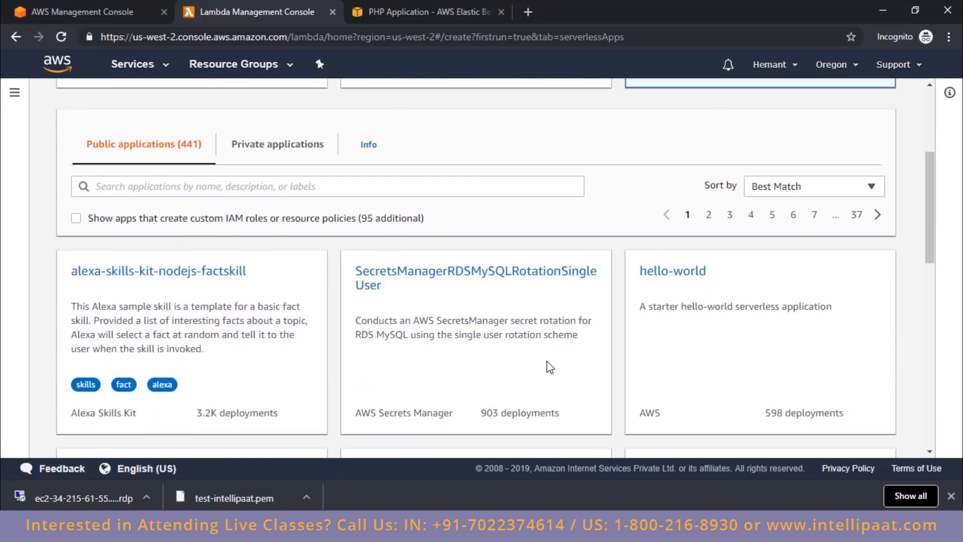
{"action": "scroll", "coordinate": [441, 329], "scroll_direction": "up", "scroll_amount": 4}
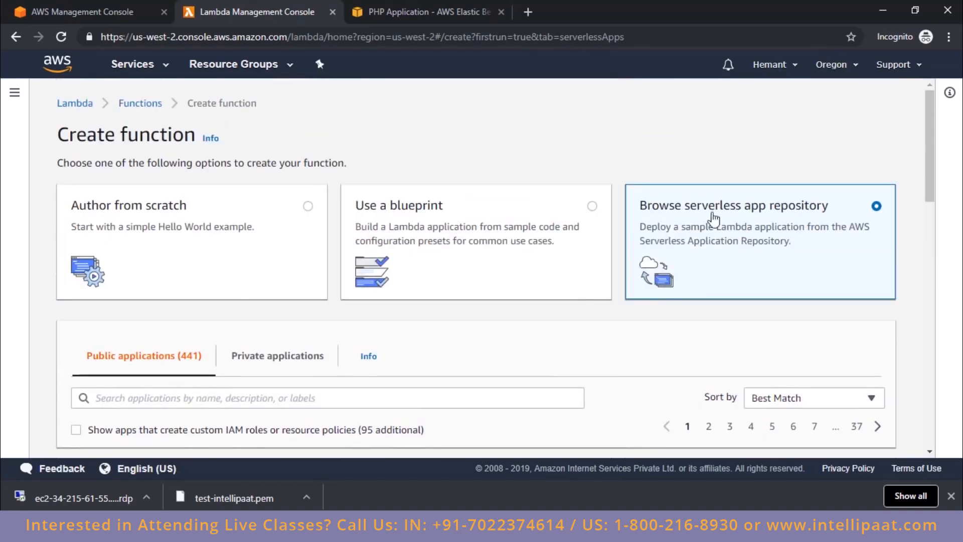
Step: Switch function creation to using a blueprint, browse the list and select the microservice-http-endpoint blueprint
{"action": "left_click", "coordinate": [548, 226]}
{"action": "scroll", "coordinate": [510, 316], "scroll_direction": "down", "scroll_amount": 4}
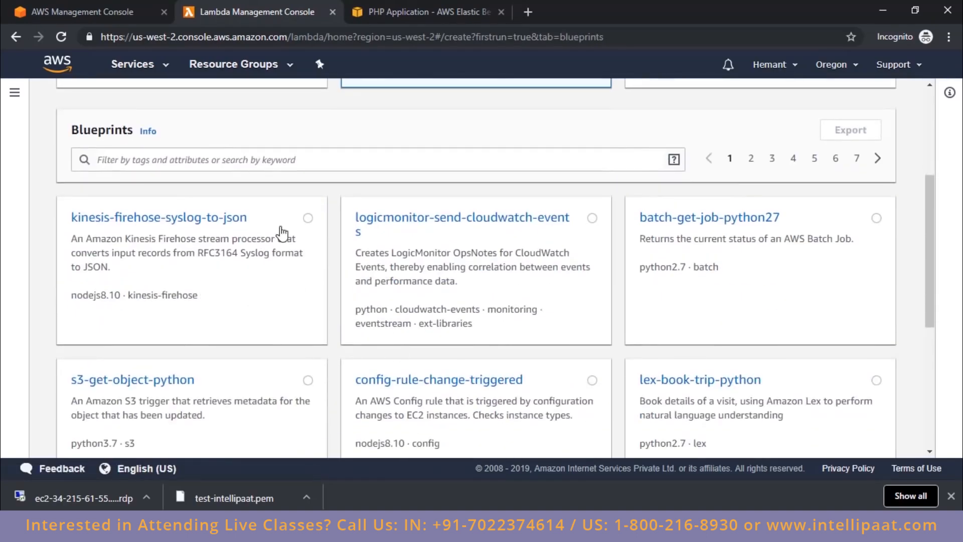
{"action": "scroll", "coordinate": [319, 218], "scroll_direction": "down", "scroll_amount": 8}
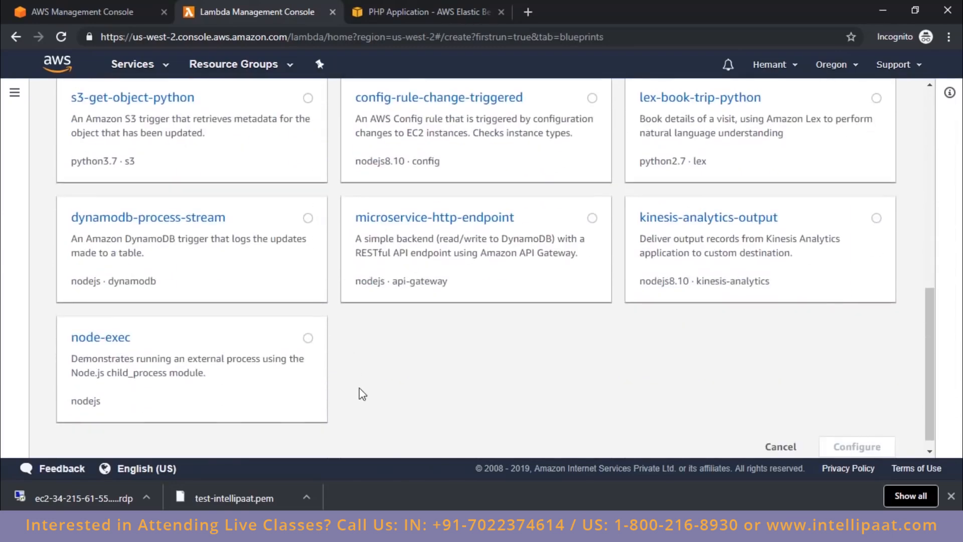
{"action": "scroll", "coordinate": [363, 389], "scroll_direction": "up", "scroll_amount": 5}
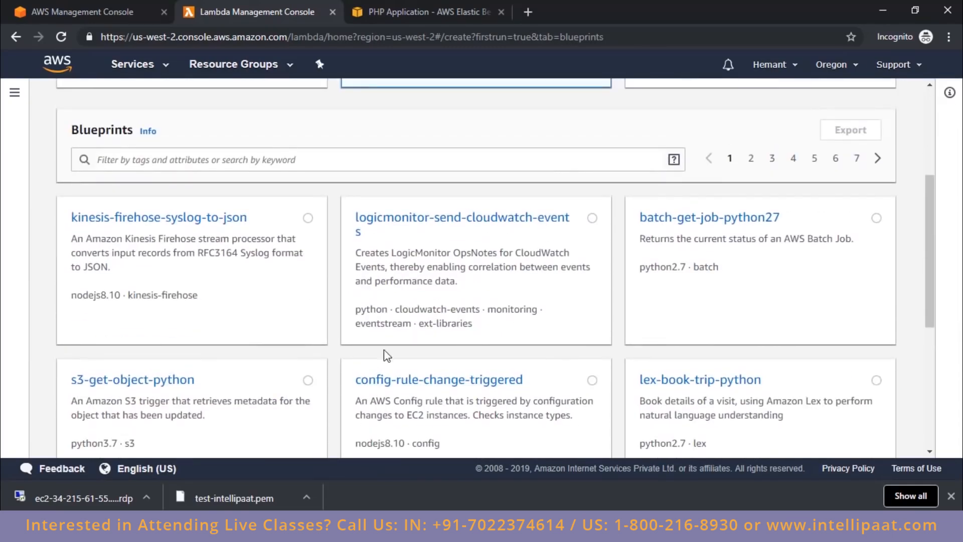
{"action": "scroll", "coordinate": [541, 296], "scroll_direction": "down", "scroll_amount": 4}
{"action": "left_click", "coordinate": [592, 289]}
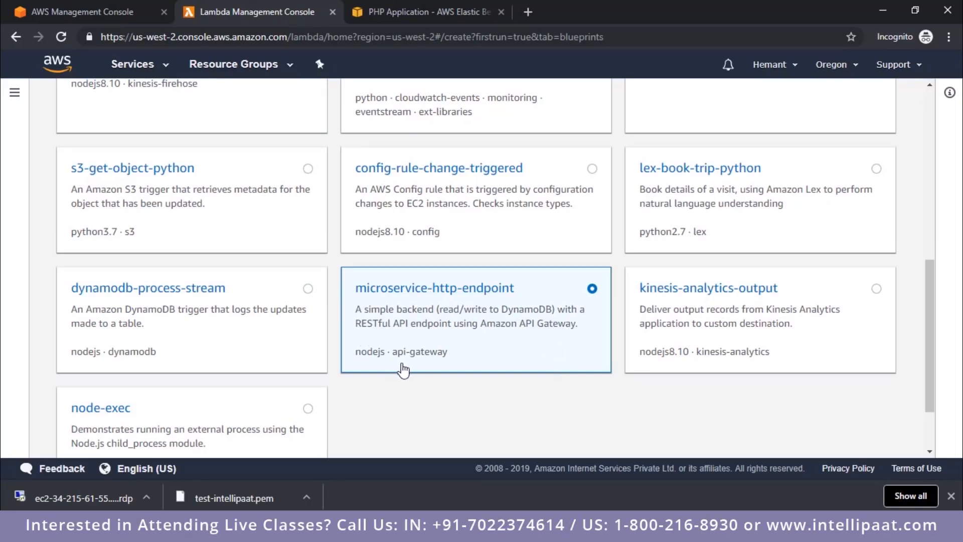
Step: Look over the other available Lambda blueprints and return to the function creation options
{"action": "scroll", "coordinate": [301, 281], "scroll_direction": "up", "scroll_amount": 7}
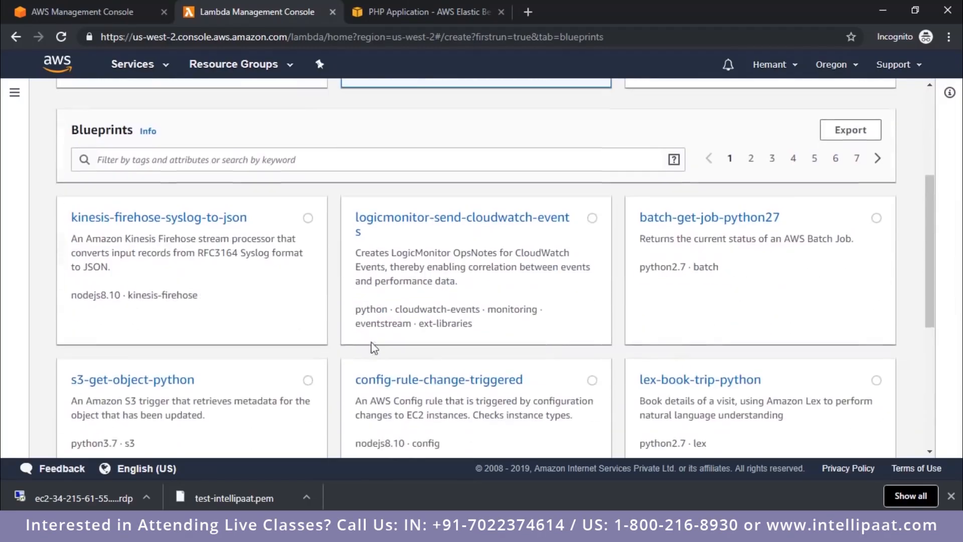
{"action": "scroll", "coordinate": [165, 235], "scroll_direction": "down", "scroll_amount": 3}
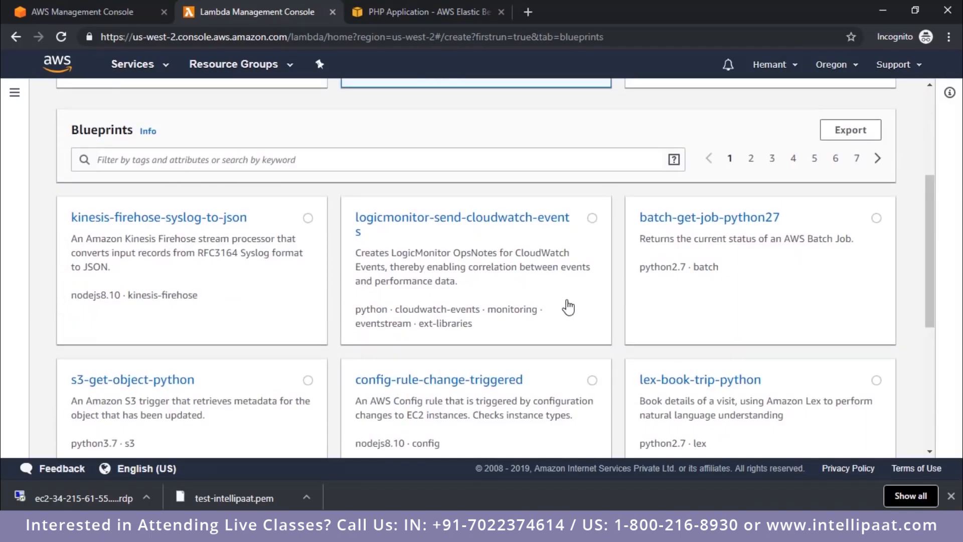
{"action": "scroll", "coordinate": [567, 307], "scroll_direction": "up", "scroll_amount": 3}
{"action": "scroll", "coordinate": [565, 307], "scroll_direction": "down", "scroll_amount": 7}
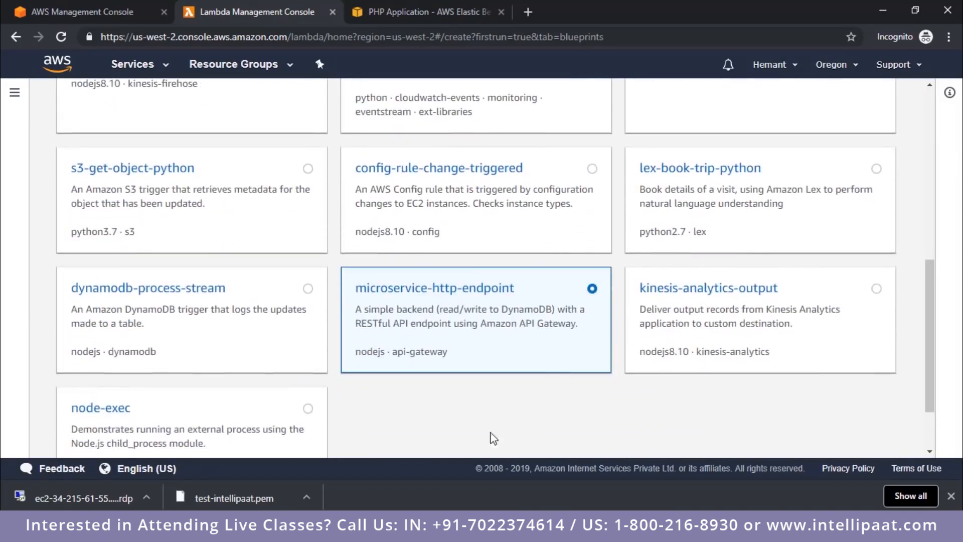
{"action": "scroll", "coordinate": [362, 326], "scroll_direction": "up", "scroll_amount": 5}
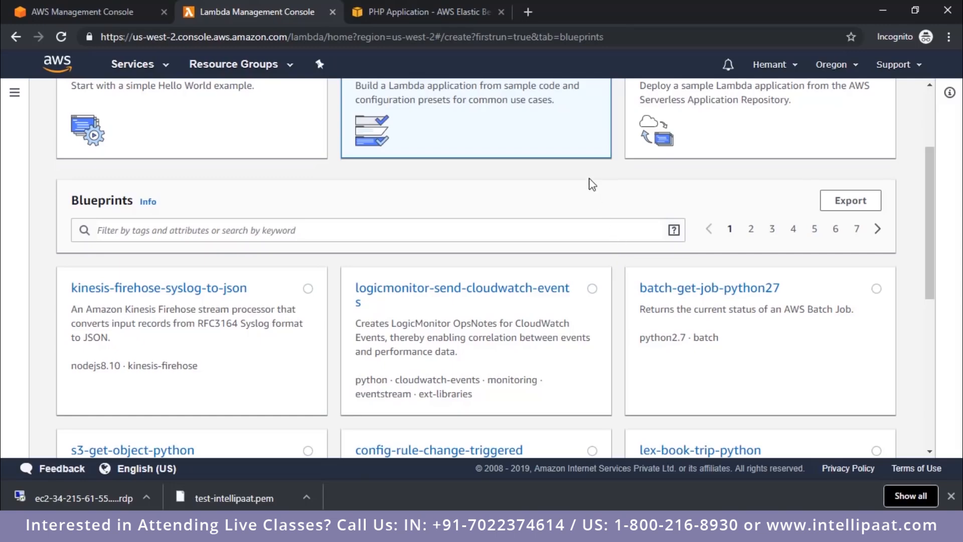
{"action": "scroll", "coordinate": [633, 263], "scroll_direction": "up", "scroll_amount": 3}
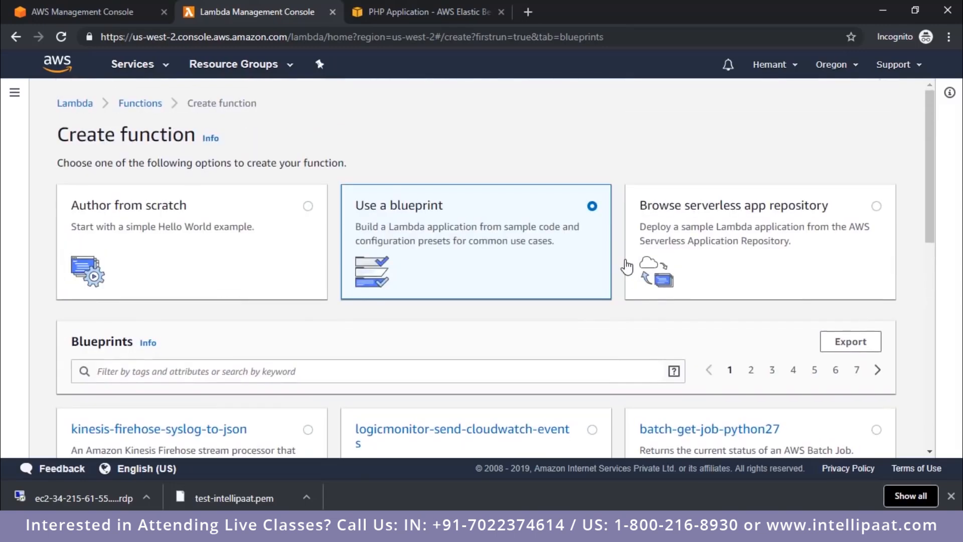
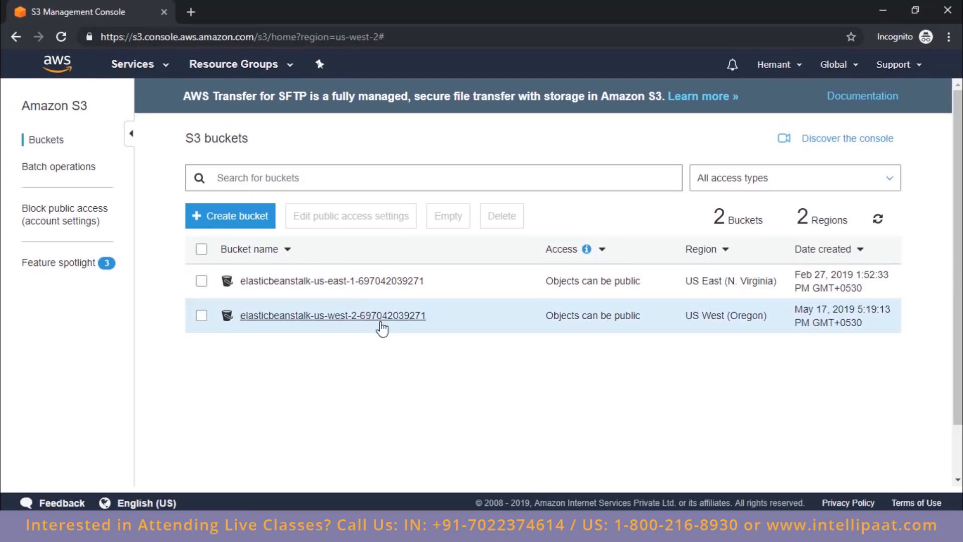
Step: Create an S3 bucket named test-intellipaat in US West (Oregon), keeping the default options and blocking all public access
{"action": "left_click", "coordinate": [232, 219]}
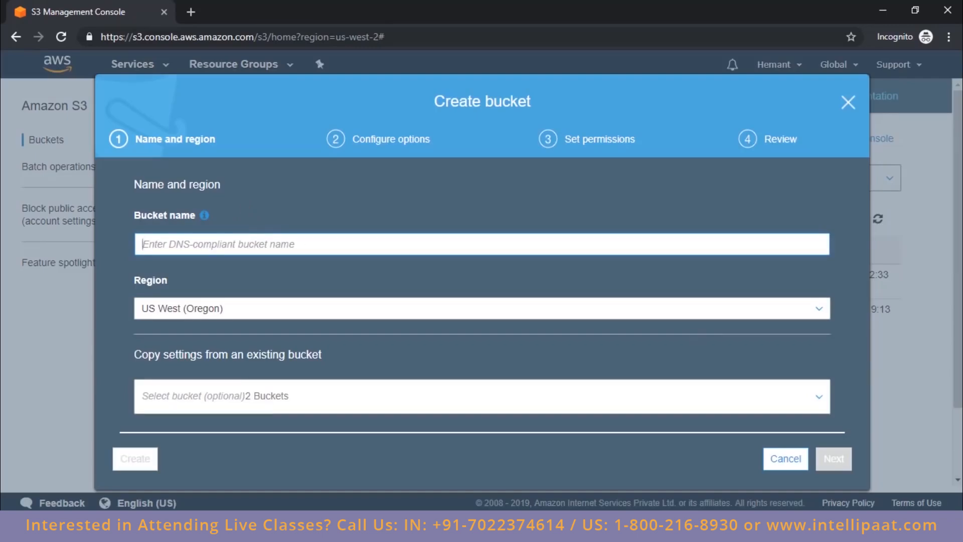
{"action": "type", "text": "test-intel"}
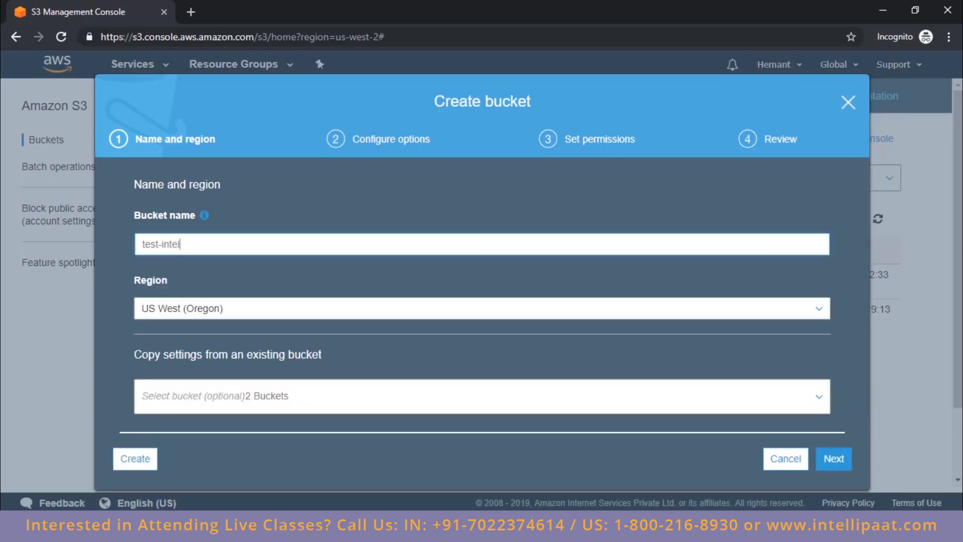
{"action": "type", "text": "lipaat"}
{"action": "left_click", "coordinate": [834, 459]}
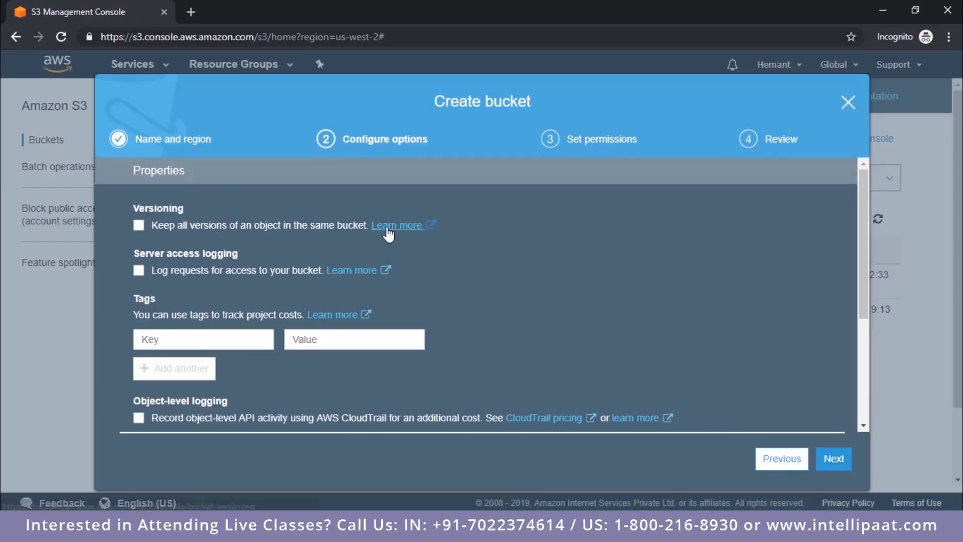
{"action": "left_click", "coordinate": [848, 469]}
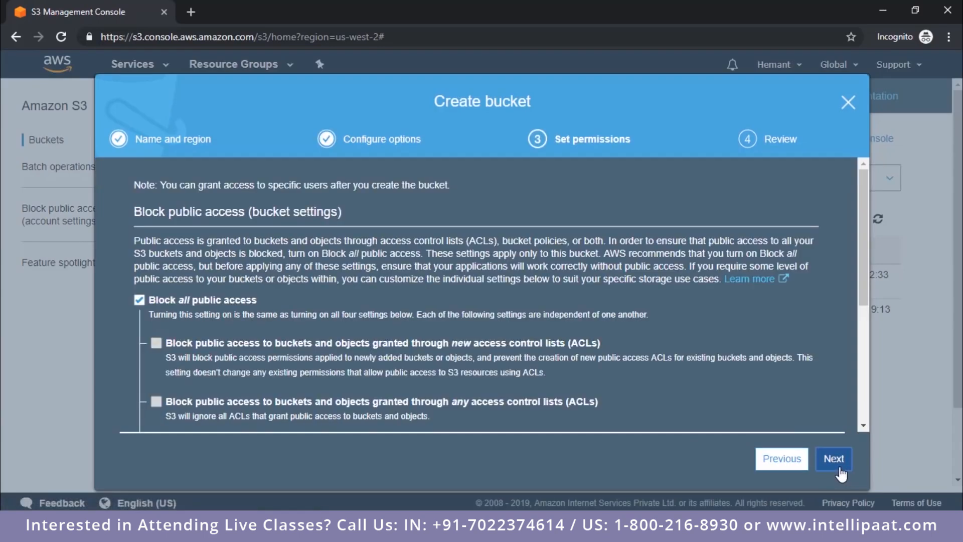
{"action": "left_click", "coordinate": [841, 473]}
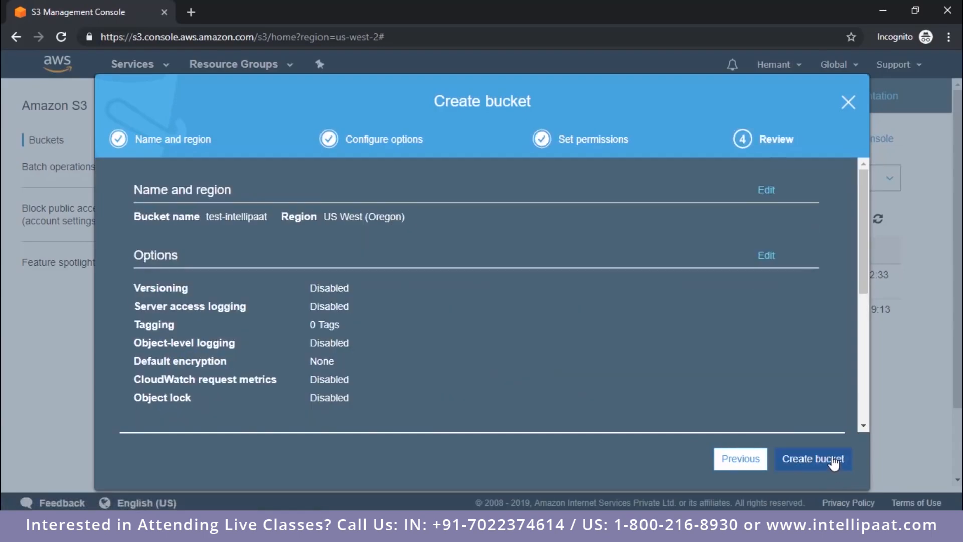
{"action": "left_click", "coordinate": [833, 459]}
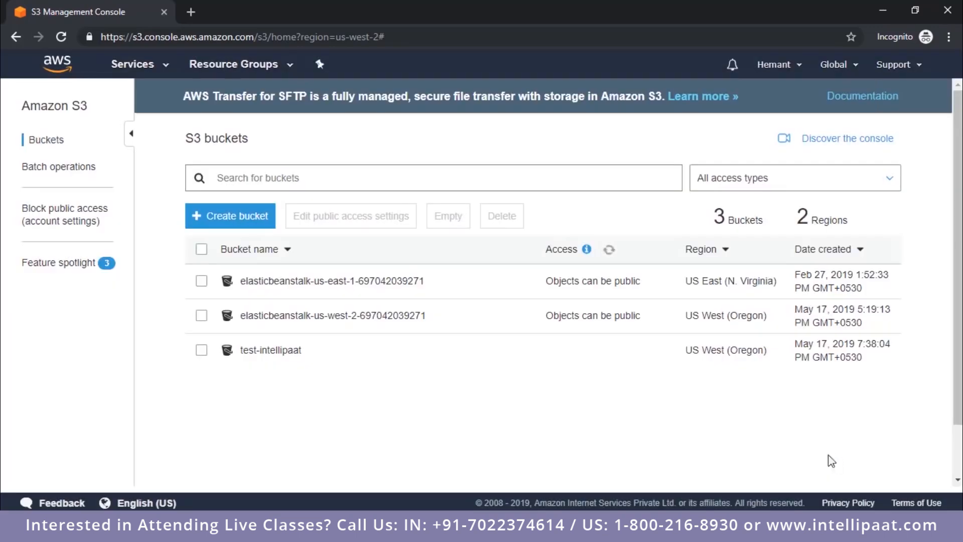
Step: Open the test-intellipaat bucket and add Screenshot (2) from the Pictures > Screenshots folder as the file for upload
{"action": "left_click", "coordinate": [271, 351]}
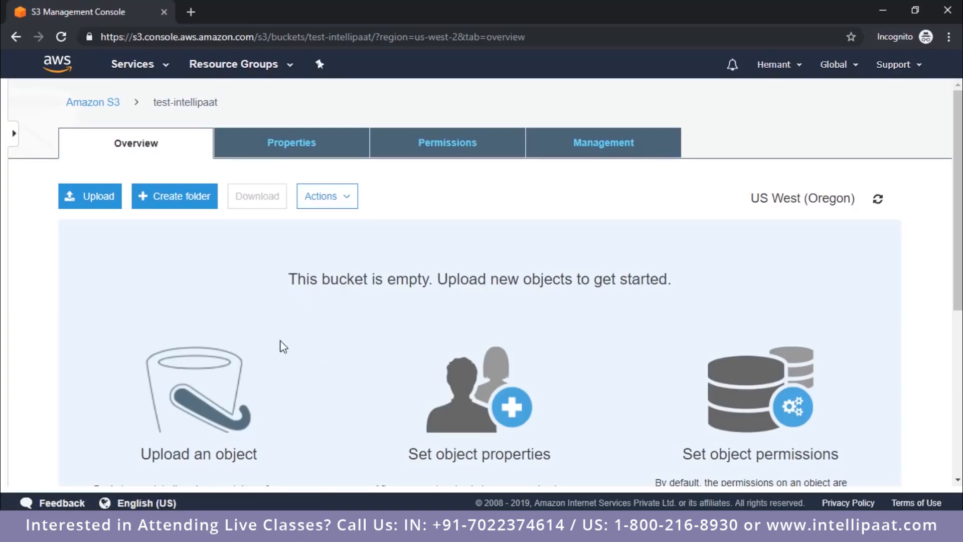
{"action": "left_click", "coordinate": [97, 197]}
{"action": "left_click", "coordinate": [472, 417]}
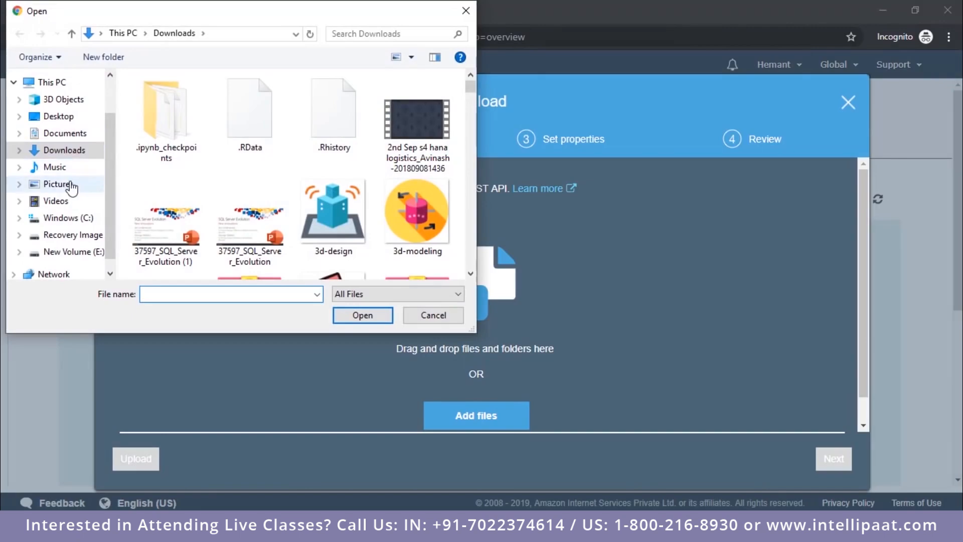
{"action": "left_click", "coordinate": [71, 184]}
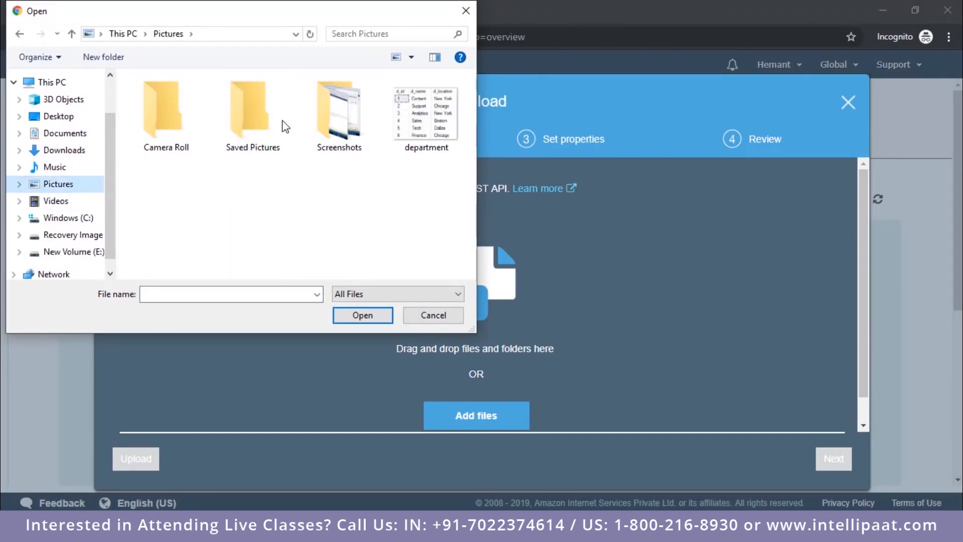
{"action": "double_click", "coordinate": [260, 133]}
{"action": "left_click", "coordinate": [168, 33]}
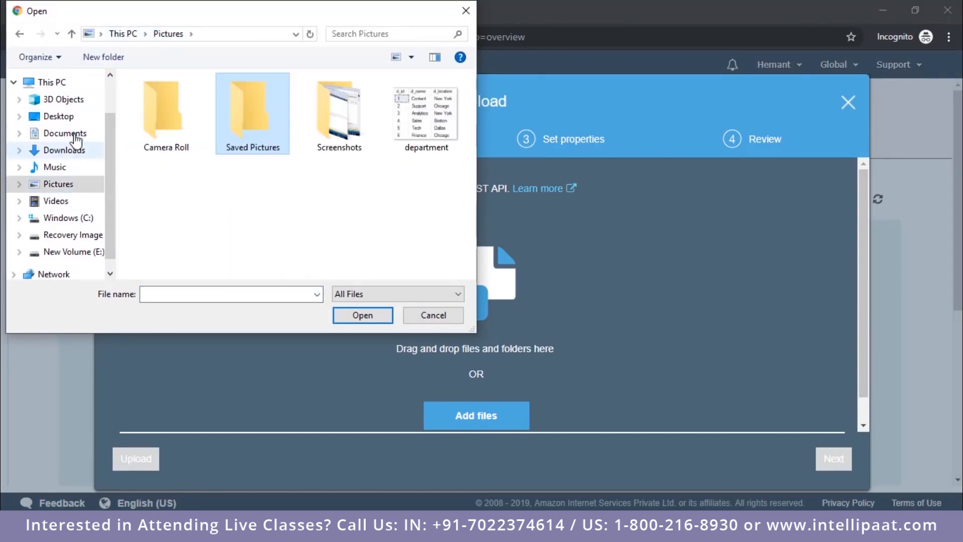
{"action": "left_click", "coordinate": [78, 134]}
{"action": "scroll", "coordinate": [153, 135], "scroll_direction": "down", "scroll_amount": 4}
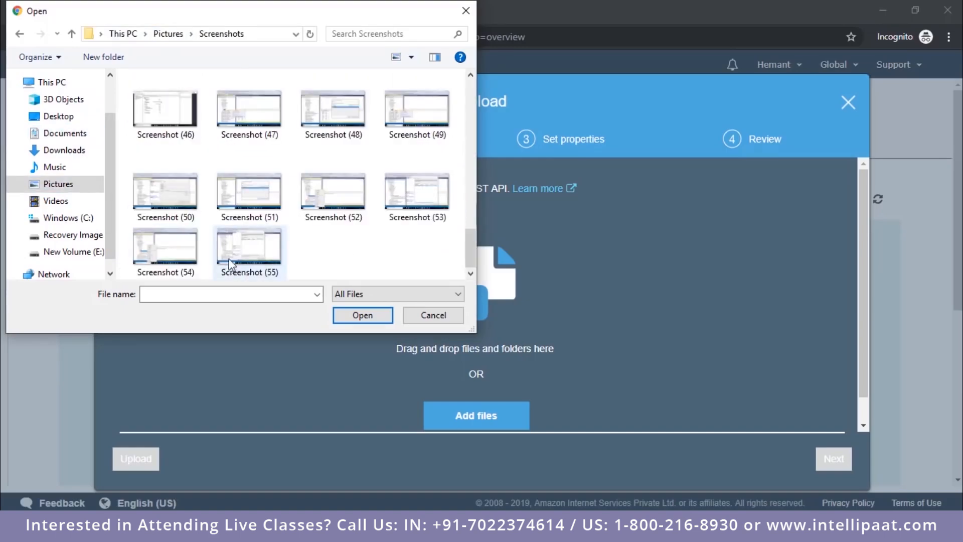
{"action": "scroll", "coordinate": [230, 263], "scroll_direction": "up", "scroll_amount": 10}
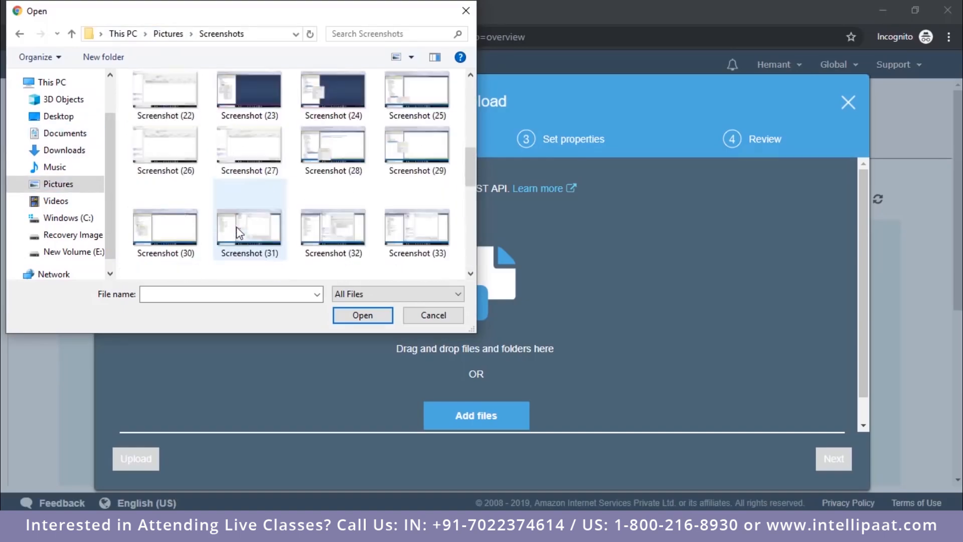
{"action": "left_click", "coordinate": [171, 120]}
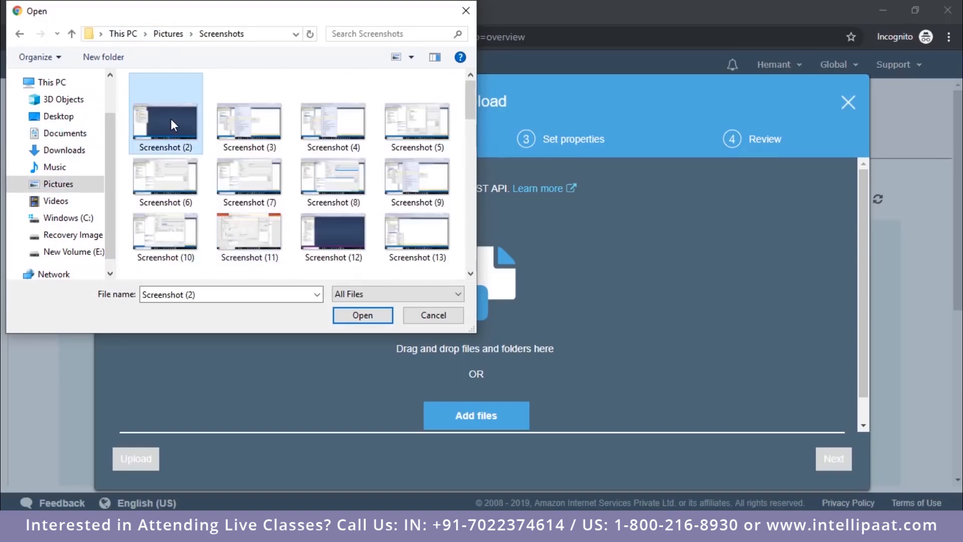
{"action": "left_click", "coordinate": [358, 317]}
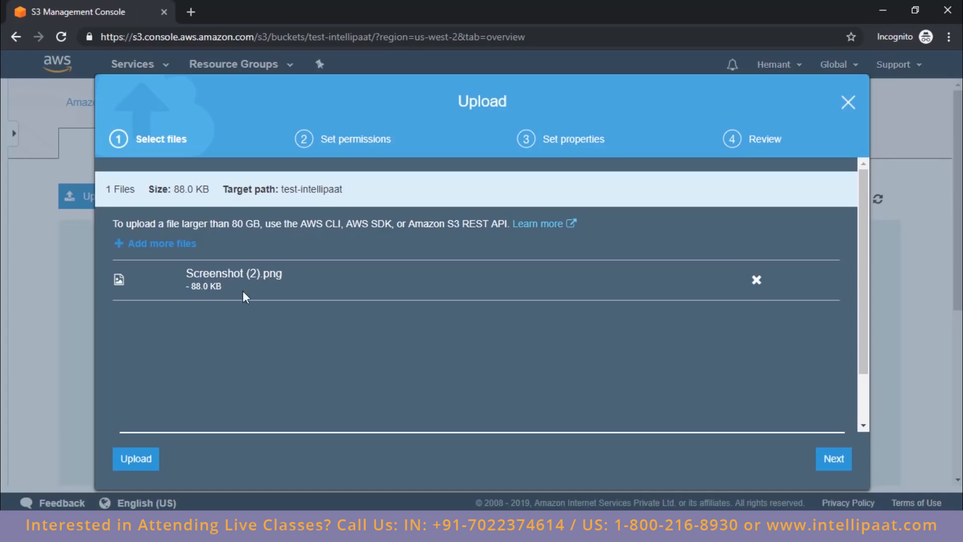
Step: Review the storage classes and upload the file with default permissions and the Standard storage class
{"action": "left_click", "coordinate": [845, 462]}
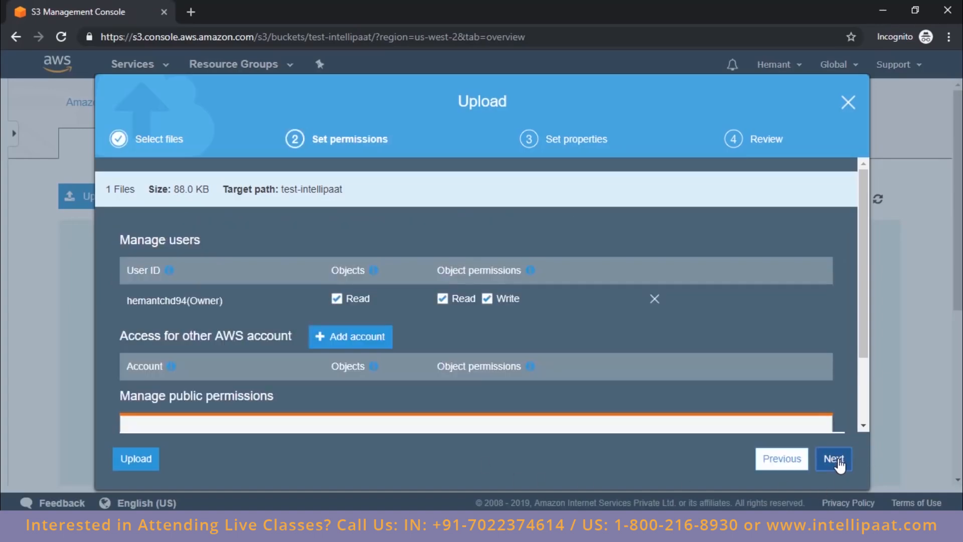
{"action": "left_click", "coordinate": [840, 467]}
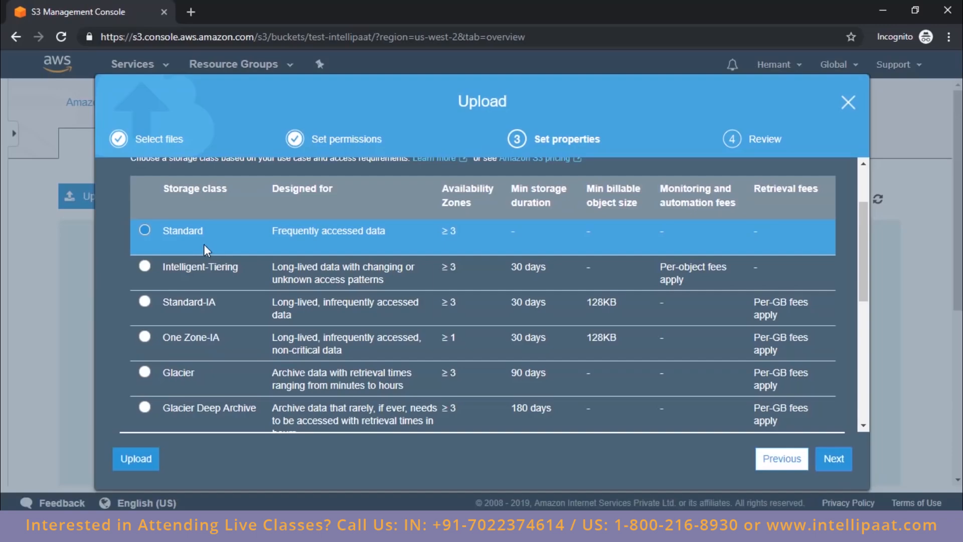
{"action": "scroll", "coordinate": [207, 250], "scroll_direction": "down", "scroll_amount": 5}
{"action": "scroll", "coordinate": [209, 271], "scroll_direction": "up", "scroll_amount": 5}
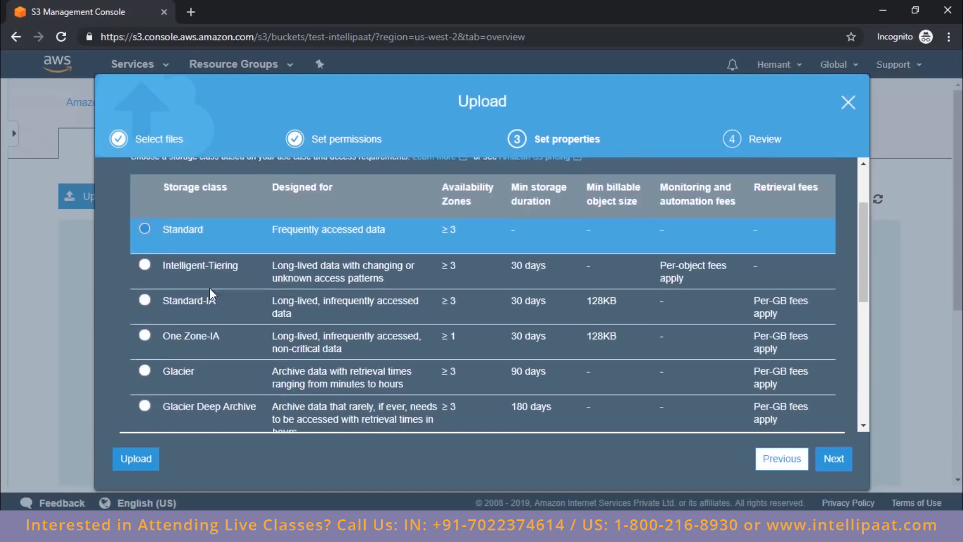
{"action": "scroll", "coordinate": [242, 305], "scroll_direction": "down", "scroll_amount": 3}
{"action": "scroll", "coordinate": [242, 306], "scroll_direction": "up", "scroll_amount": 3}
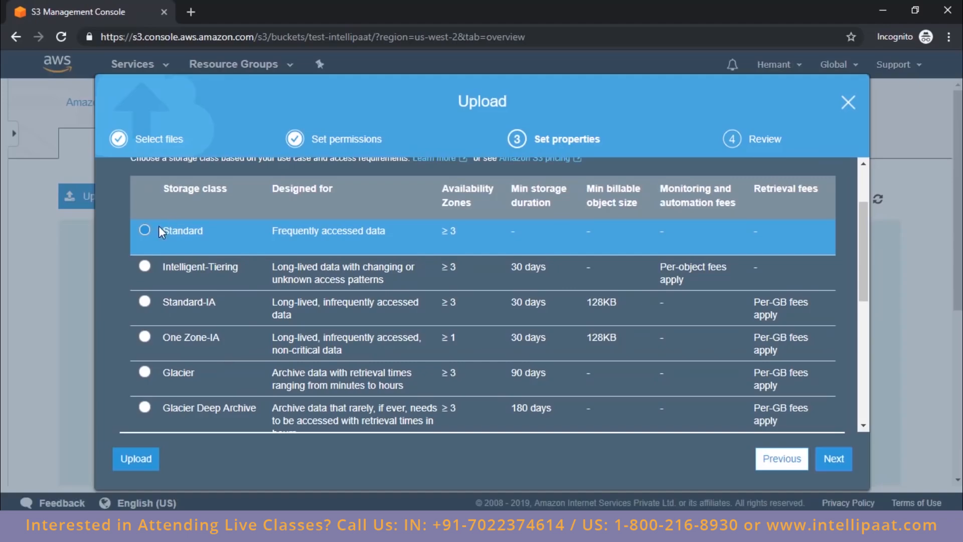
{"action": "scroll", "coordinate": [198, 248], "scroll_direction": "down", "scroll_amount": 2}
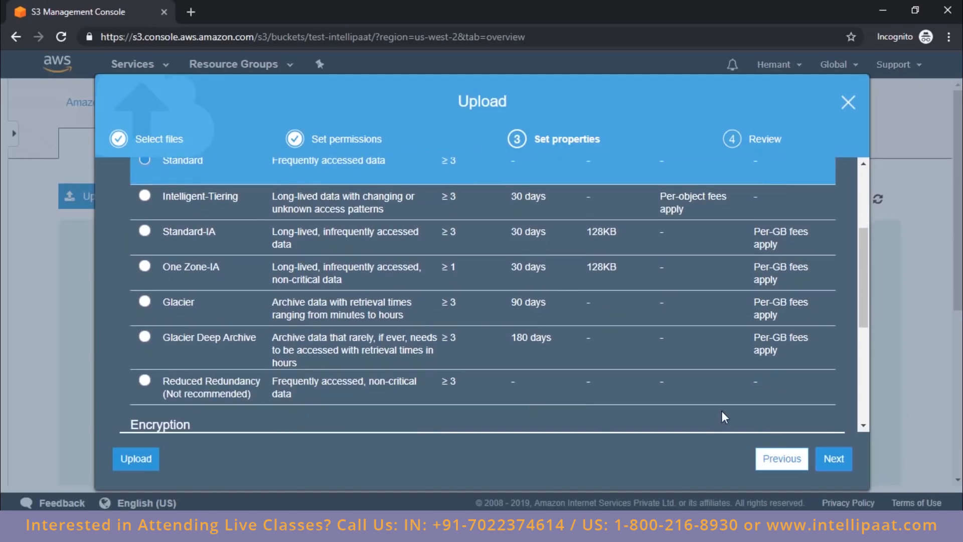
{"action": "scroll", "coordinate": [722, 417], "scroll_direction": "up", "scroll_amount": 3}
{"action": "left_click", "coordinate": [832, 459]}
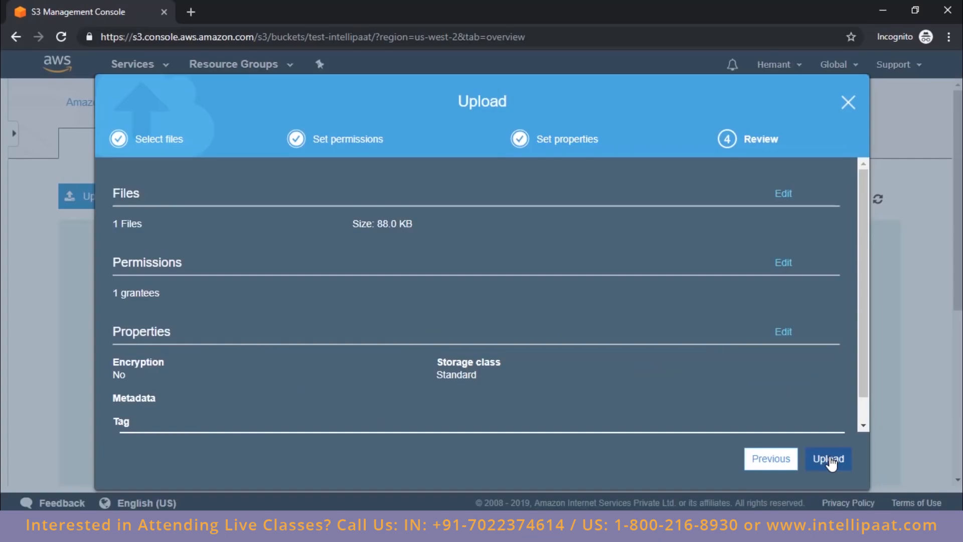
{"action": "left_click", "coordinate": [831, 460]}
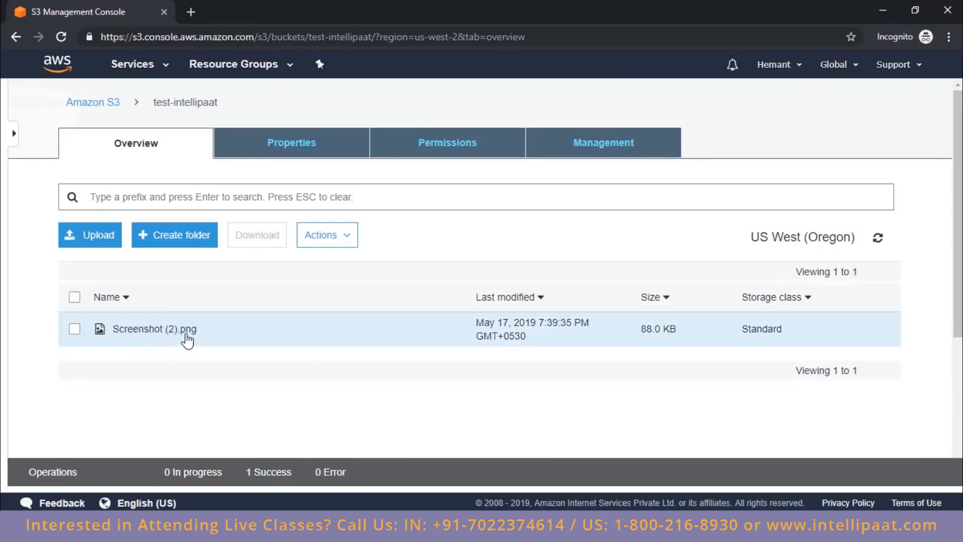
Step: Visit the object URL of Screenshot (2).png, read the response and return to the S3 console
{"action": "left_click", "coordinate": [74, 329]}
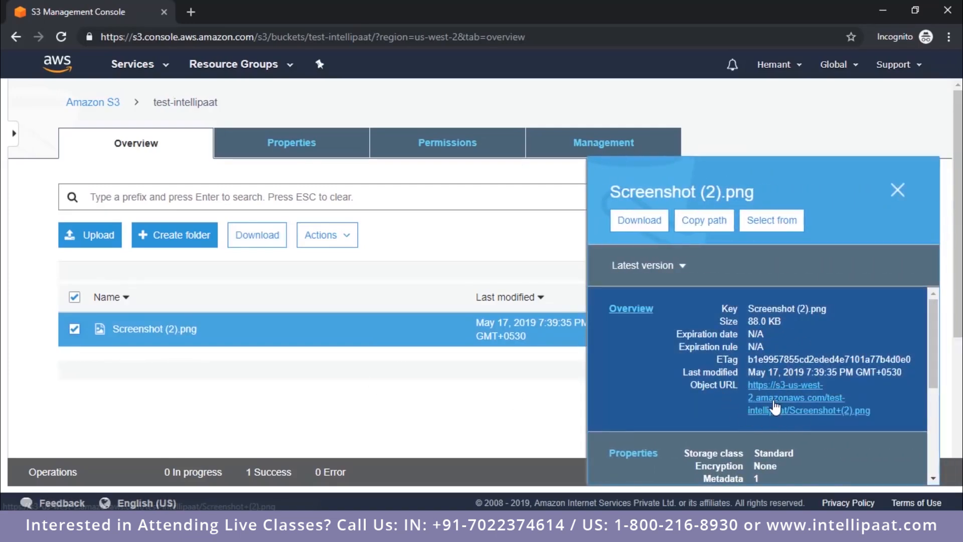
{"action": "left_click", "coordinate": [775, 406]}
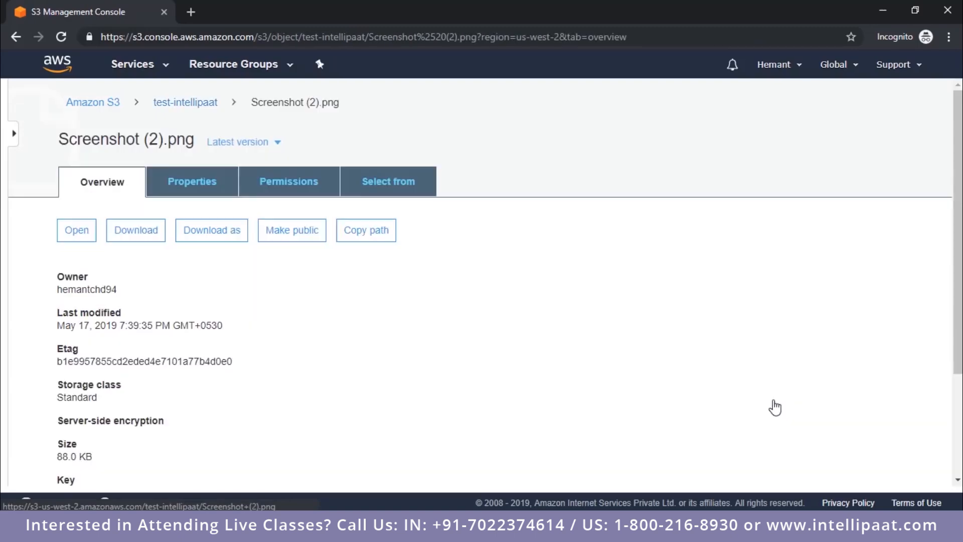
{"action": "left_click", "coordinate": [261, 14]}
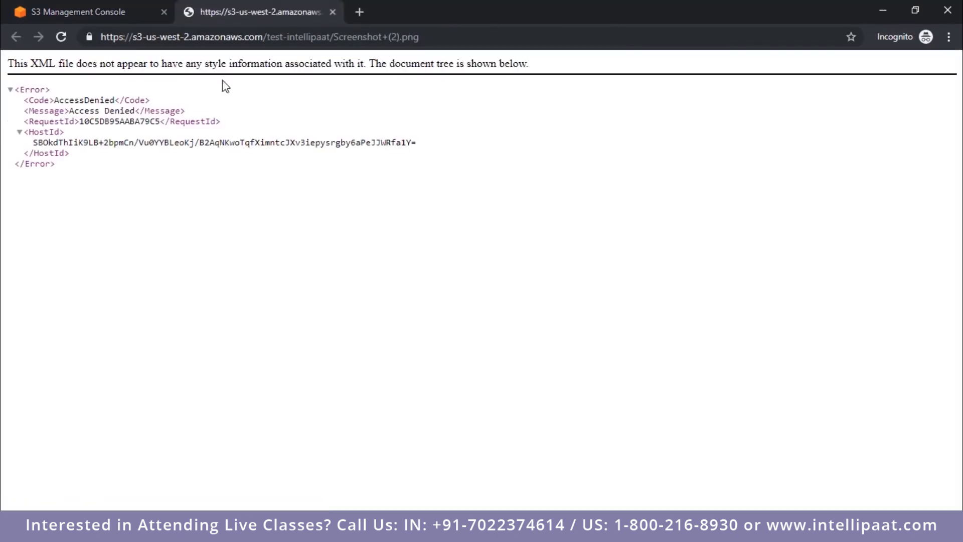
{"action": "double_click", "coordinate": [93, 103]}
{"action": "left_click", "coordinate": [113, 12]}
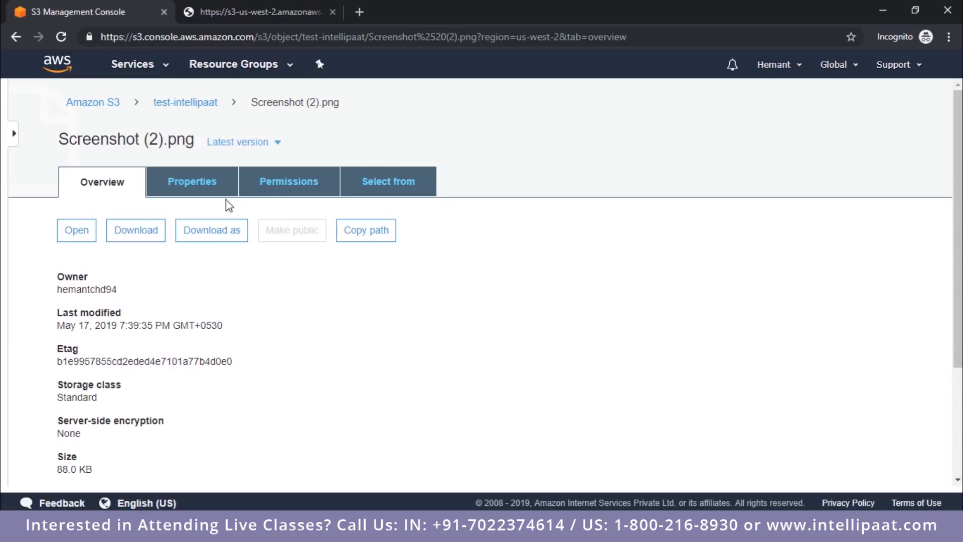
Step: Examine the overview, properties and permissions of Screenshot (2).png, including its public access section
{"action": "scroll", "coordinate": [281, 204], "scroll_direction": "down", "scroll_amount": 2}
{"action": "scroll", "coordinate": [281, 204], "scroll_direction": "down", "scroll_amount": 2}
{"action": "scroll", "coordinate": [281, 204], "scroll_direction": "up", "scroll_amount": 3}
{"action": "left_click", "coordinate": [219, 185]}
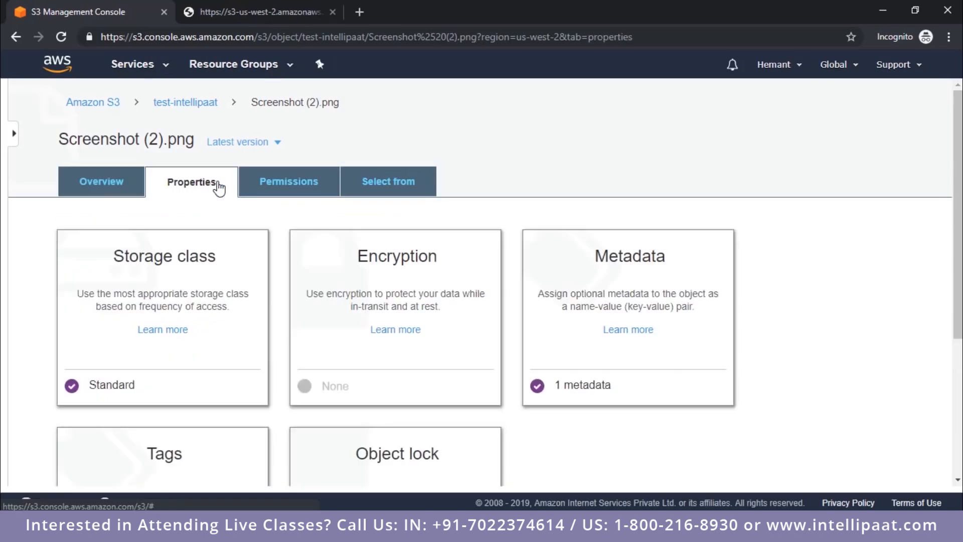
{"action": "left_click", "coordinate": [288, 182]}
{"action": "scroll", "coordinate": [288, 254], "scroll_direction": "down", "scroll_amount": 2}
{"action": "scroll", "coordinate": [172, 273], "scroll_direction": "down", "scroll_amount": 1}
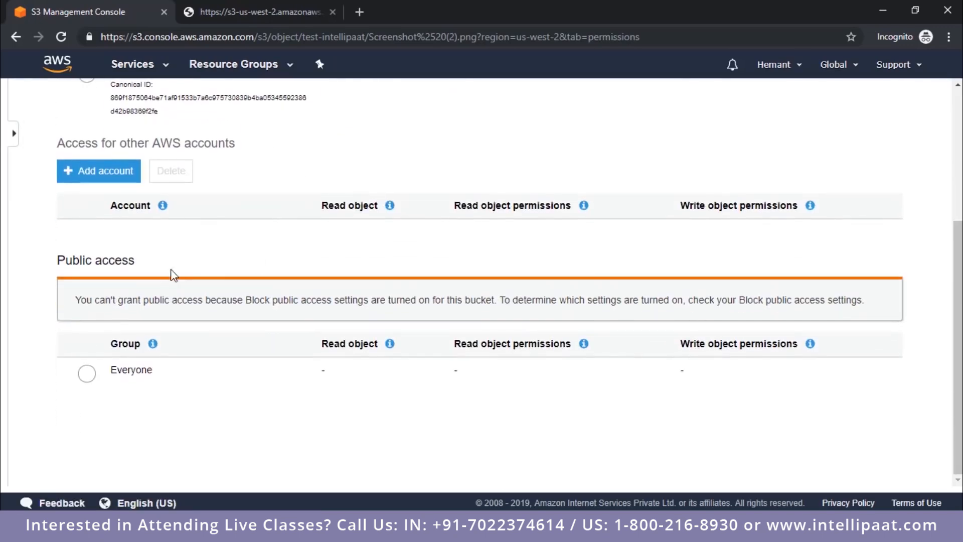
{"action": "scroll", "coordinate": [190, 260], "scroll_direction": "up", "scroll_amount": 3}
{"action": "scroll", "coordinate": [188, 260], "scroll_direction": "up", "scroll_amount": 1}
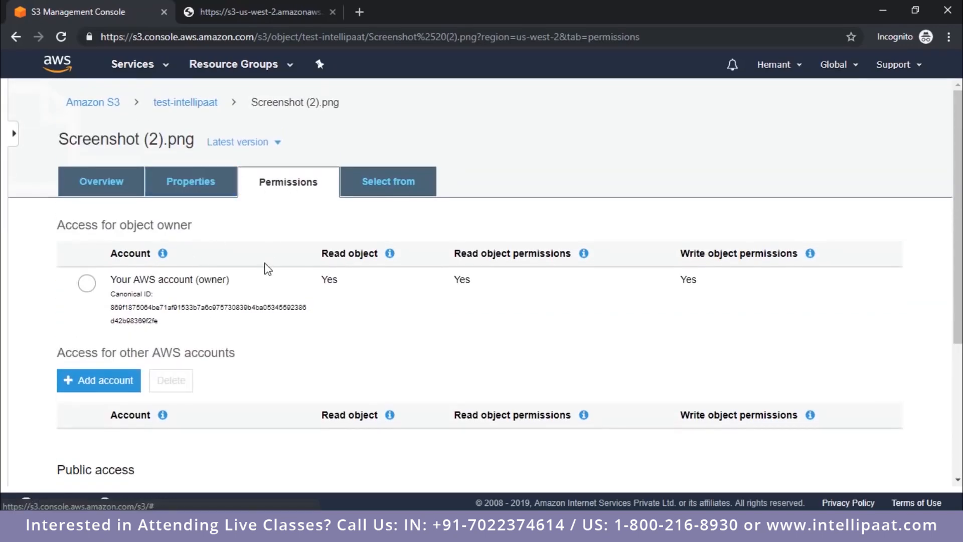
{"action": "scroll", "coordinate": [267, 268], "scroll_direction": "down", "scroll_amount": 3}
{"action": "left_click_drag", "start_coordinate": [62, 260], "coordinate": [159, 265]}
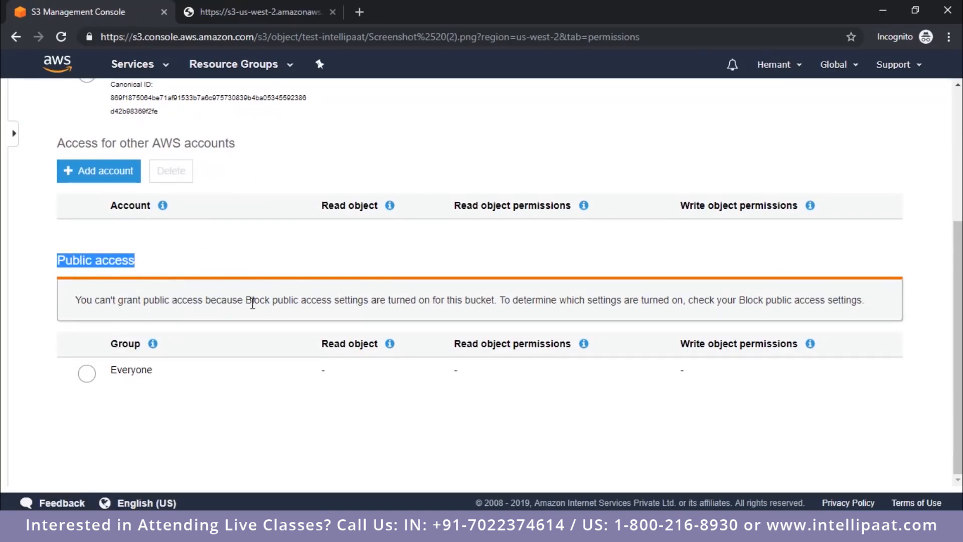
{"action": "left_click_drag", "start_coordinate": [246, 301], "coordinate": [376, 304]}
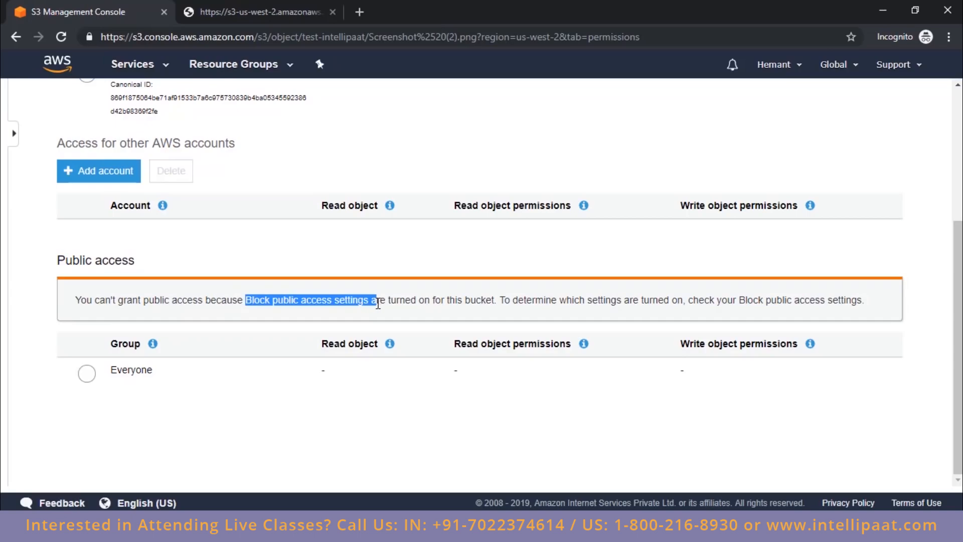
Step: Return to the test-intellipaat bucket and look through the actions offered for its objects
{"action": "scroll", "coordinate": [222, 245], "scroll_direction": "up", "scroll_amount": 5}
{"action": "left_click", "coordinate": [188, 101]}
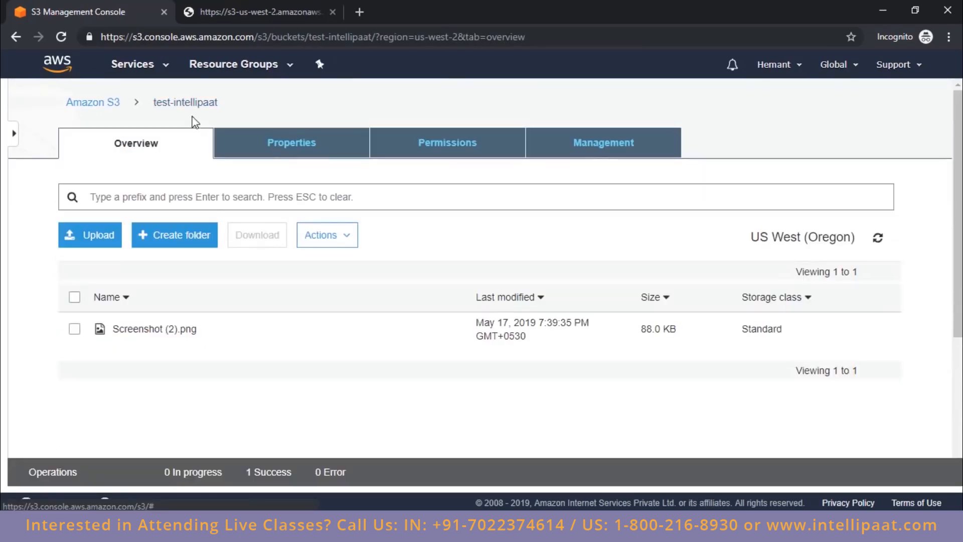
{"action": "left_click", "coordinate": [345, 235]}
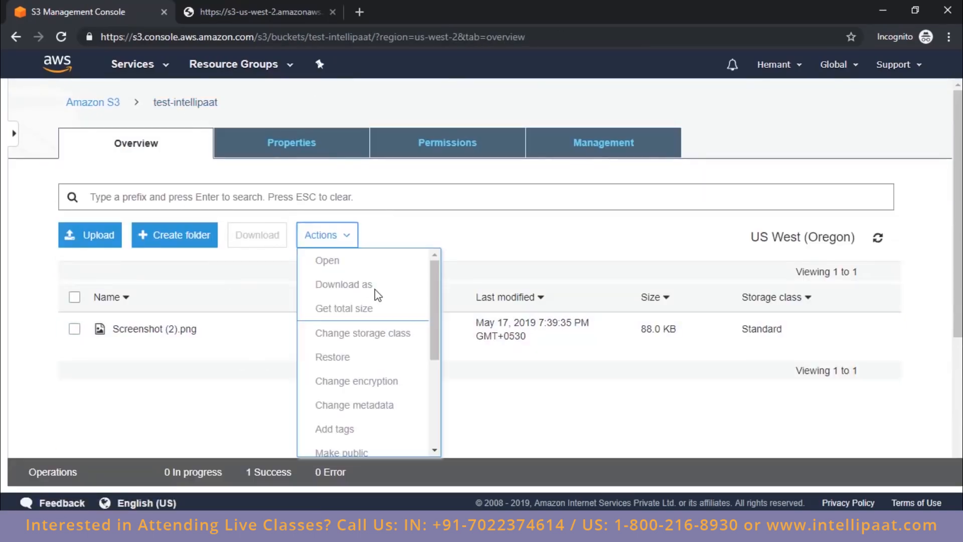
{"action": "scroll", "coordinate": [377, 296], "scroll_direction": "down", "scroll_amount": 3}
{"action": "left_click", "coordinate": [80, 436]}
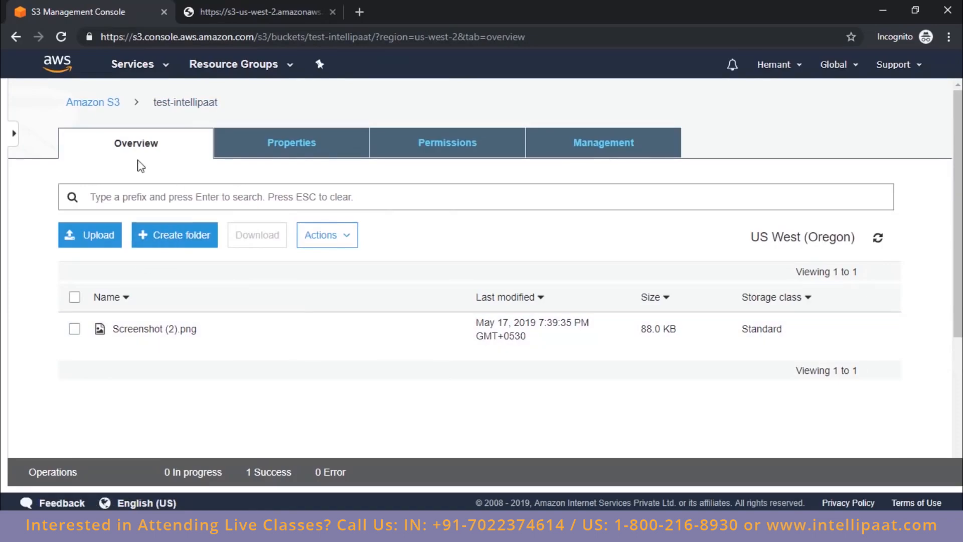
Step: Go back to the bucket list, select the test-intellipaat bucket and review its properties and permissions summary
{"action": "left_click", "coordinate": [72, 104]}
{"action": "left_click", "coordinate": [201, 350]}
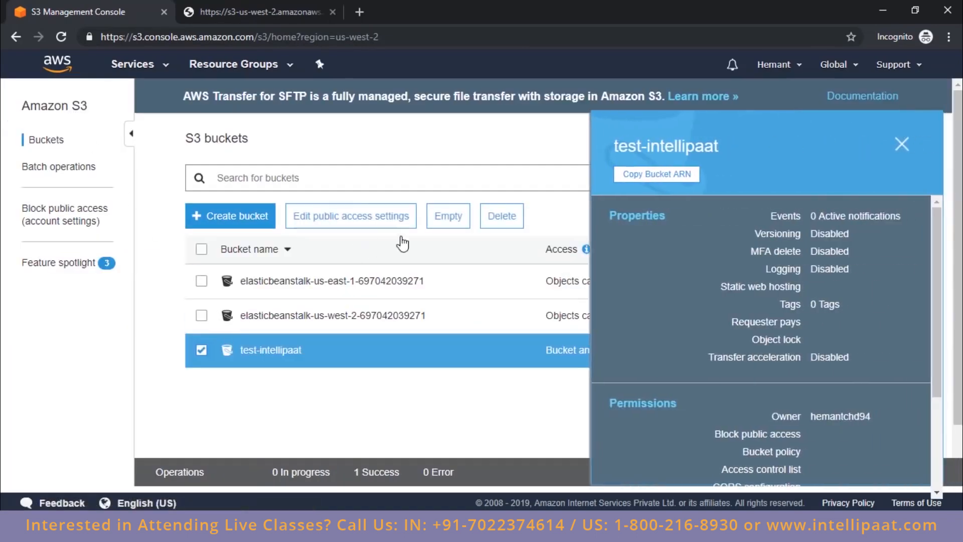
{"action": "scroll", "coordinate": [713, 336], "scroll_direction": "down", "scroll_amount": 3}
{"action": "scroll", "coordinate": [713, 336], "scroll_direction": "up", "scroll_amount": 3}
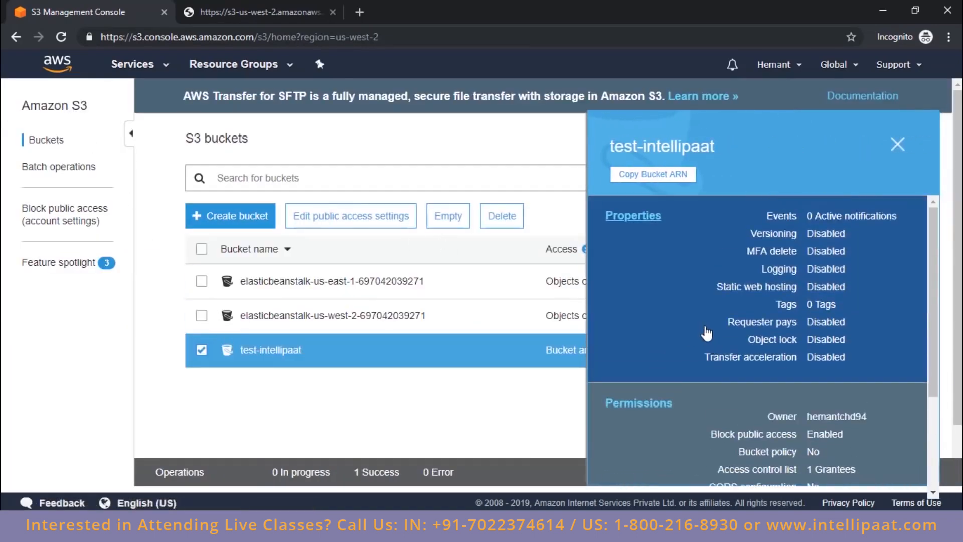
Step: Turn off Block all public access in the test-intellipaat bucket's permissions, save, and enter "confirm" to approve the change
{"action": "scroll", "coordinate": [641, 281], "scroll_direction": "down", "scroll_amount": 3}
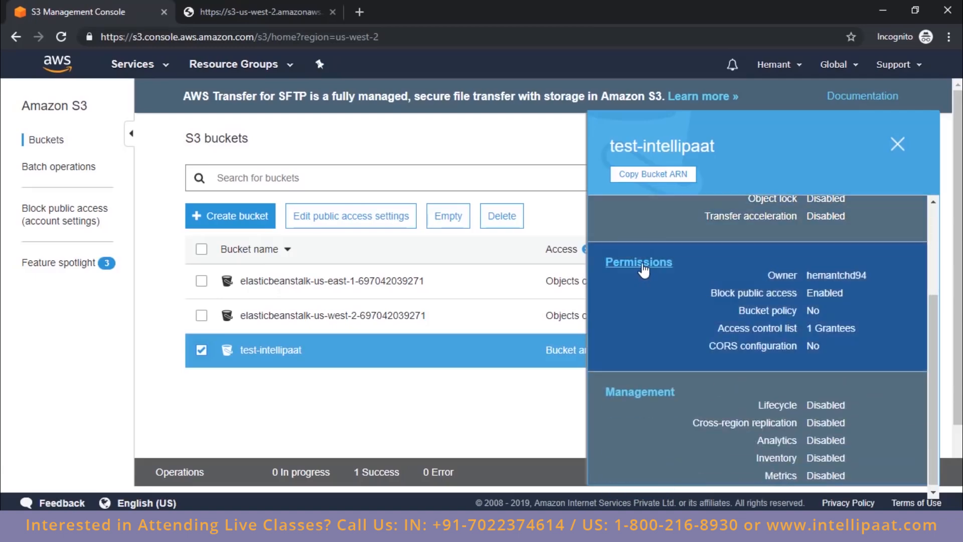
{"action": "left_click", "coordinate": [644, 270]}
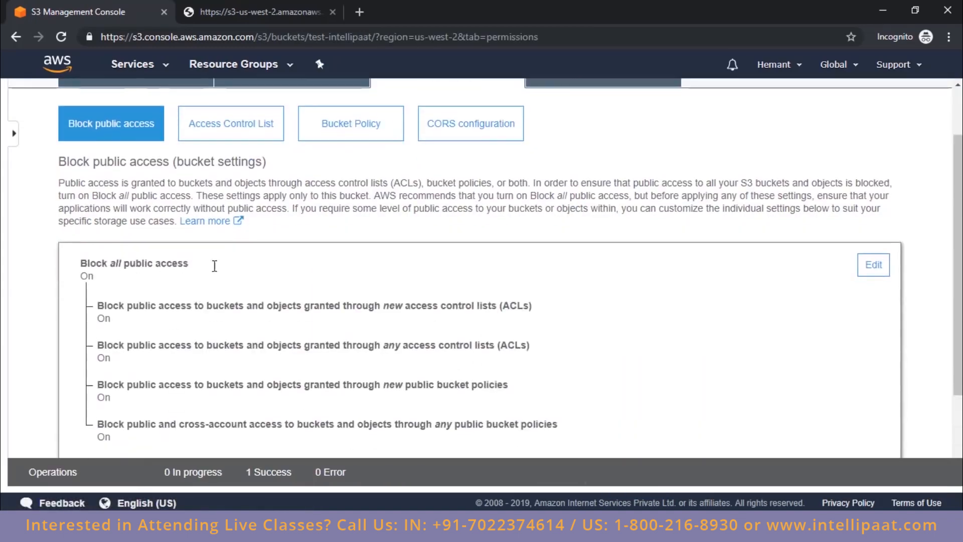
{"action": "left_click", "coordinate": [873, 264]}
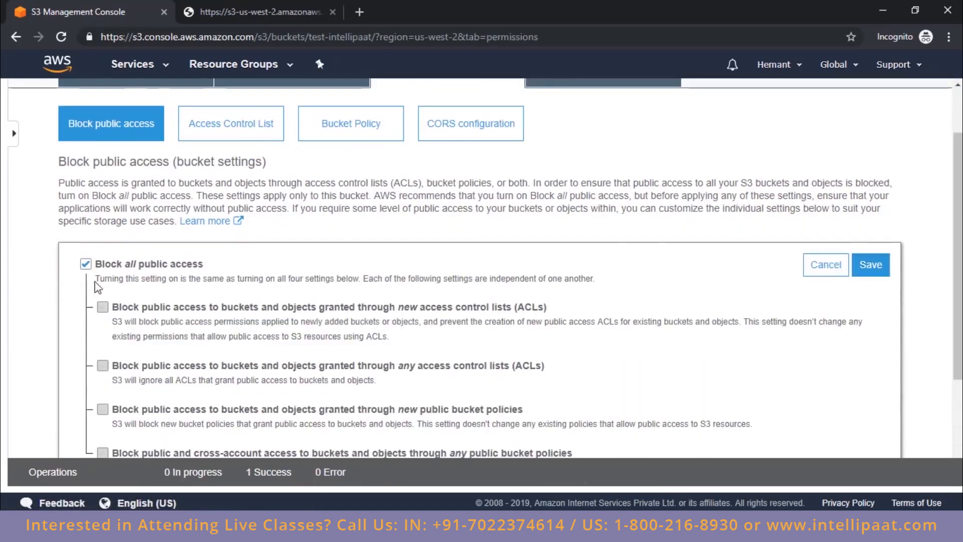
{"action": "left_click", "coordinate": [85, 265]}
{"action": "left_click", "coordinate": [872, 266]}
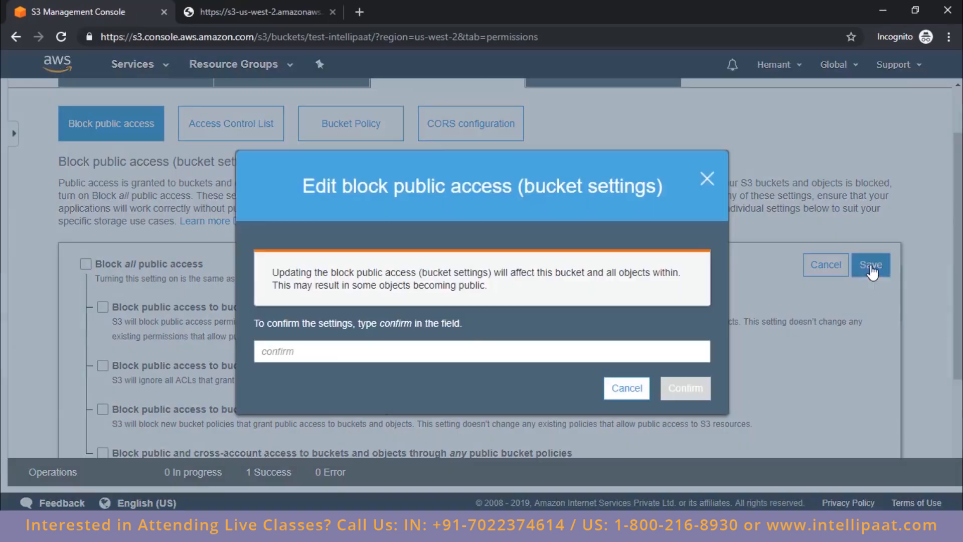
{"action": "left_click", "coordinate": [310, 355]}
{"action": "type", "text": "confirm"}
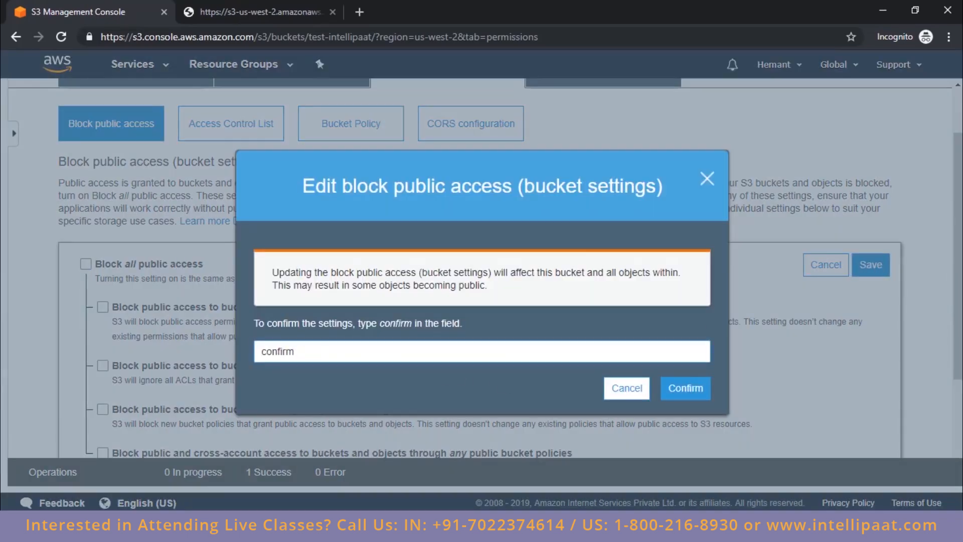
{"action": "left_click", "coordinate": [671, 394]}
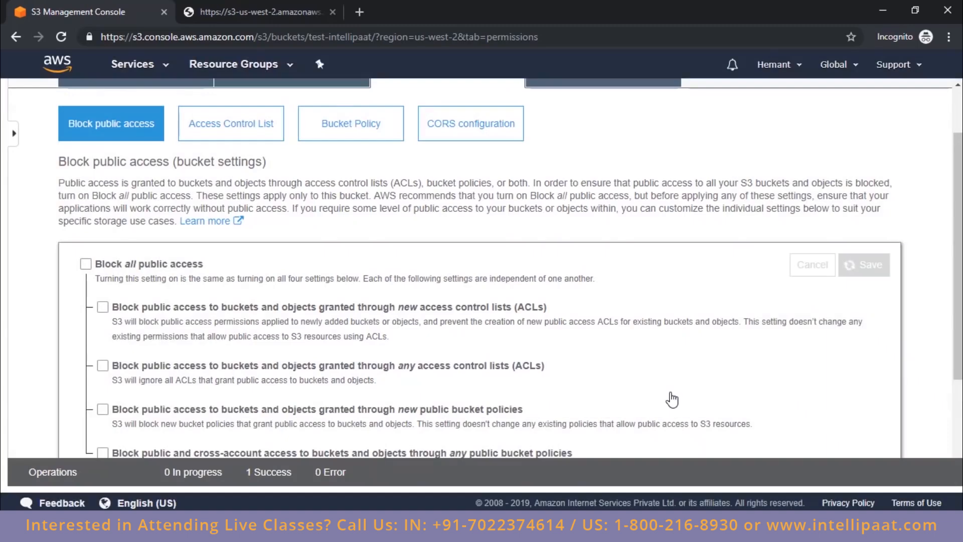
Step: Select Screenshot (2).png in the bucket overview, reload its object URL page to check access, and return to the S3 console
{"action": "scroll", "coordinate": [452, 248], "scroll_direction": "up", "scroll_amount": 2}
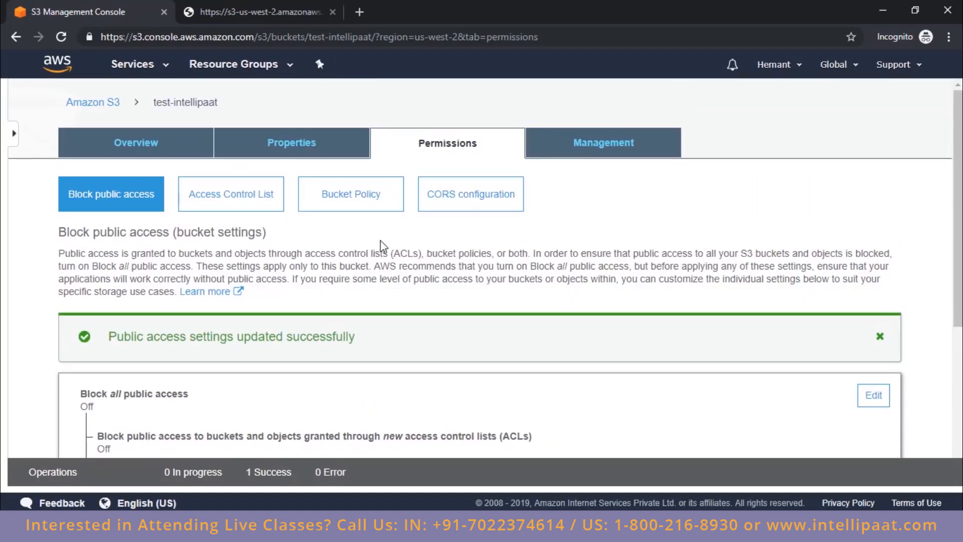
{"action": "left_click", "coordinate": [290, 144]}
{"action": "left_click", "coordinate": [175, 157]}
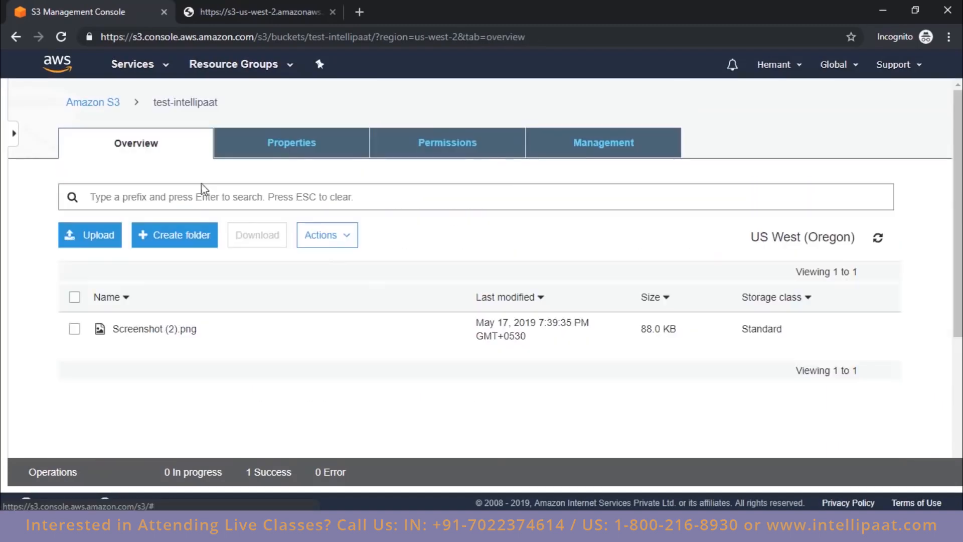
{"action": "left_click", "coordinate": [74, 330]}
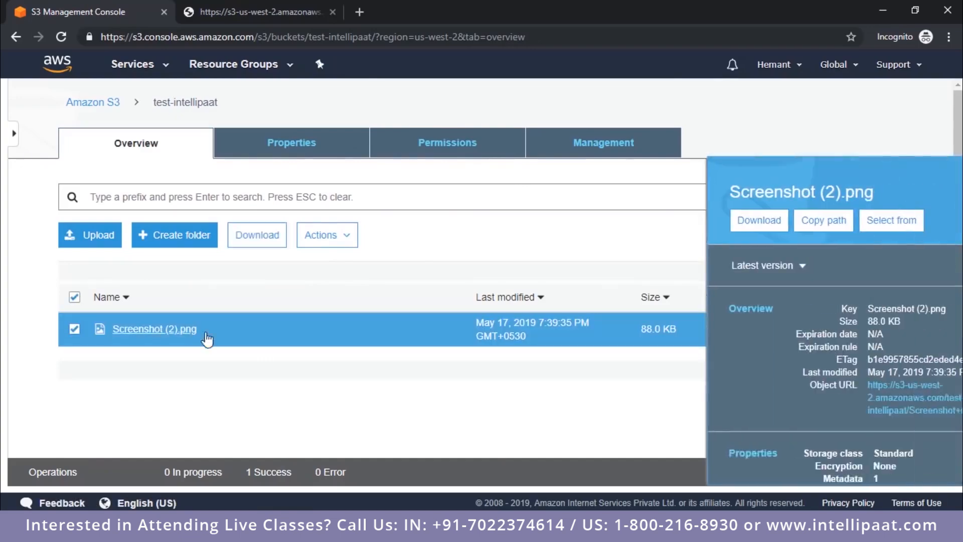
{"action": "left_click", "coordinate": [702, 396]}
{"action": "left_click", "coordinate": [60, 40]}
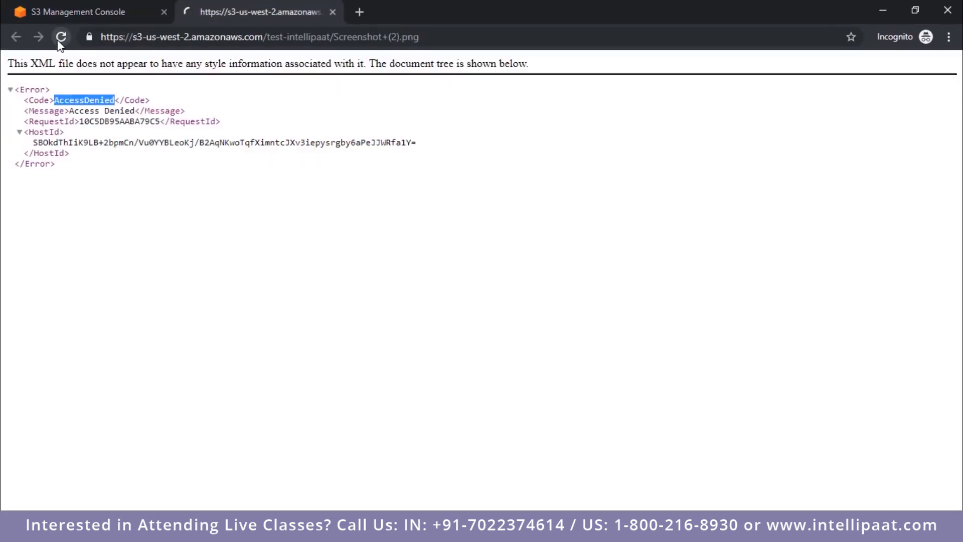
{"action": "left_click", "coordinate": [107, 5]}
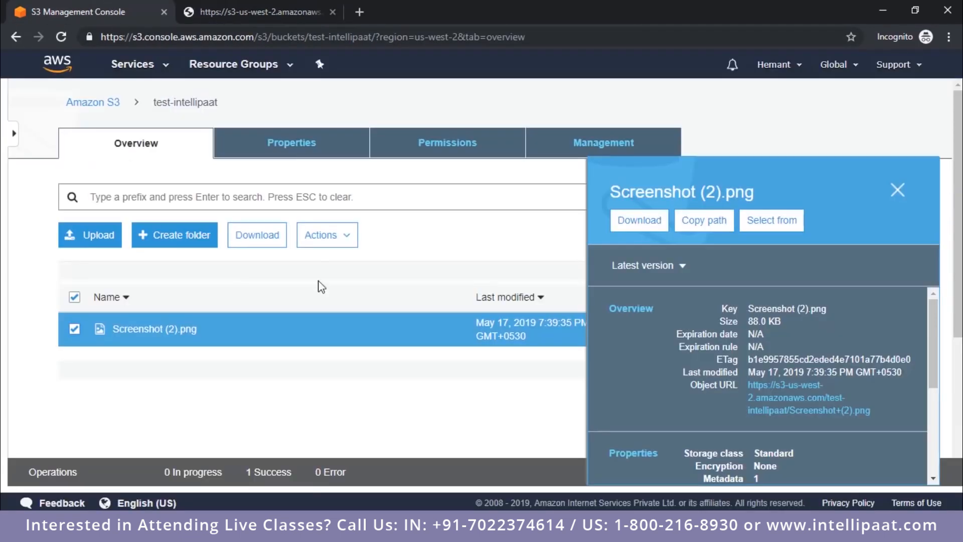
Step: Grant Everyone the Read object permission under public access for Screenshot (2).png and save it
{"action": "scroll", "coordinate": [679, 353], "scroll_direction": "down", "scroll_amount": 6}
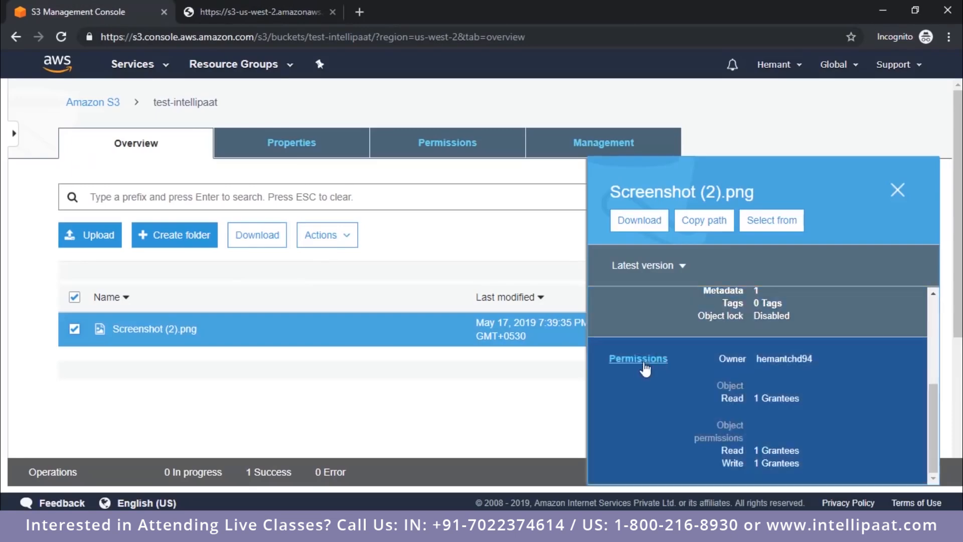
{"action": "left_click", "coordinate": [638, 359]}
{"action": "scroll", "coordinate": [168, 395], "scroll_direction": "down", "scroll_amount": 3}
{"action": "left_click", "coordinate": [87, 373]}
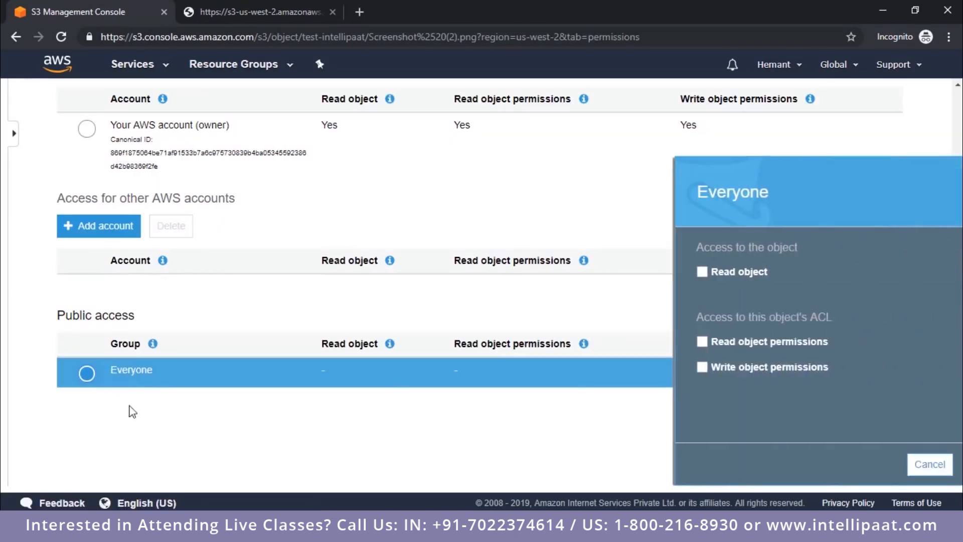
{"action": "left_click", "coordinate": [614, 274]}
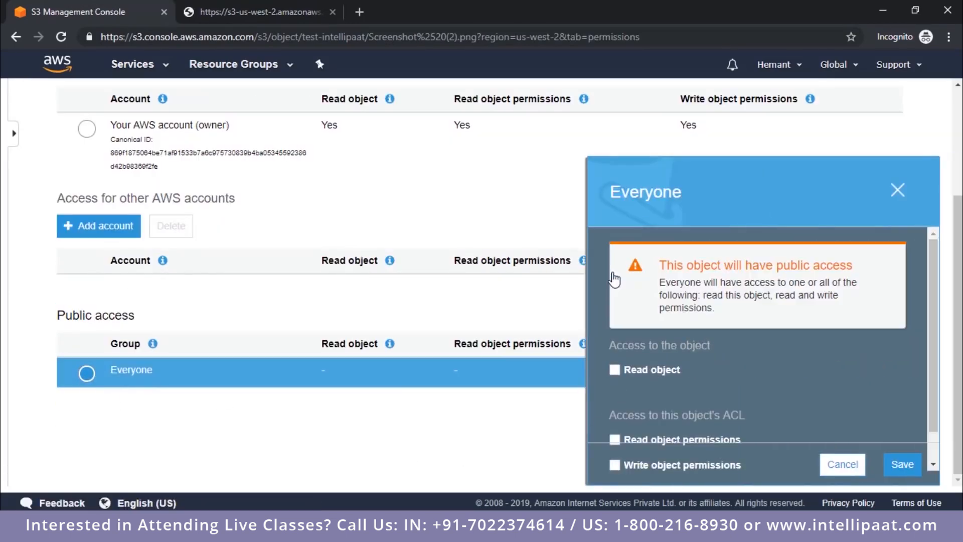
{"action": "left_click", "coordinate": [904, 468]}
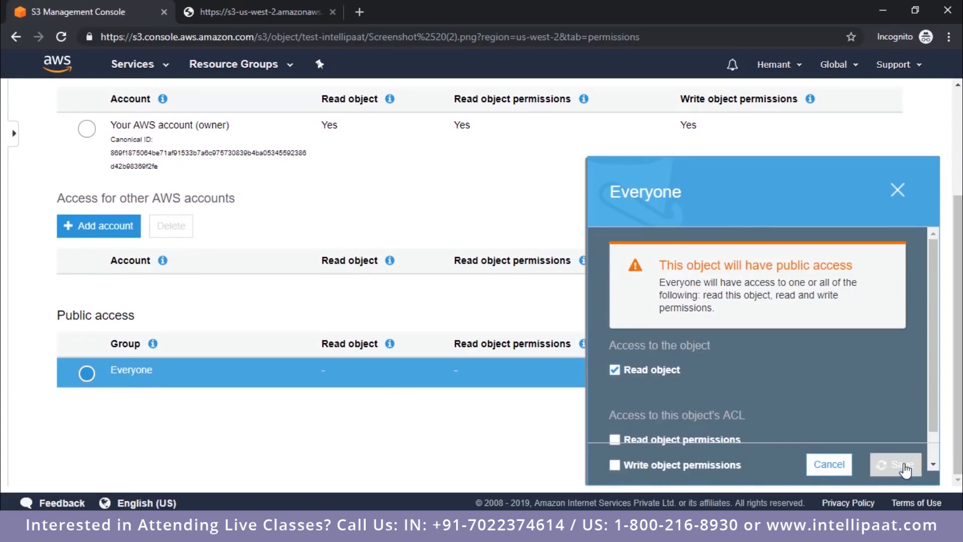
Step: Reload the object URL page of Screenshot (2).png to check public access and highlight its web address
{"action": "left_click", "coordinate": [258, 11]}
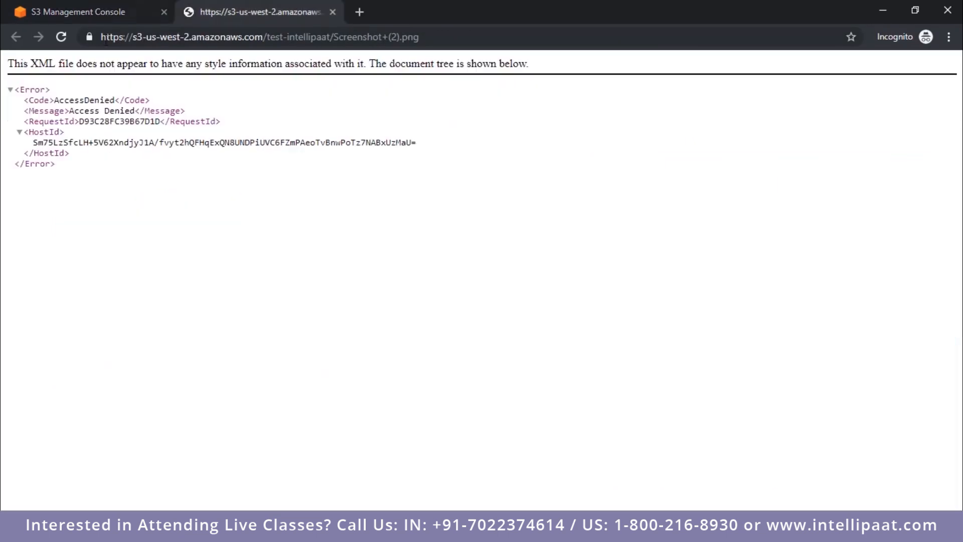
{"action": "left_click", "coordinate": [60, 41]}
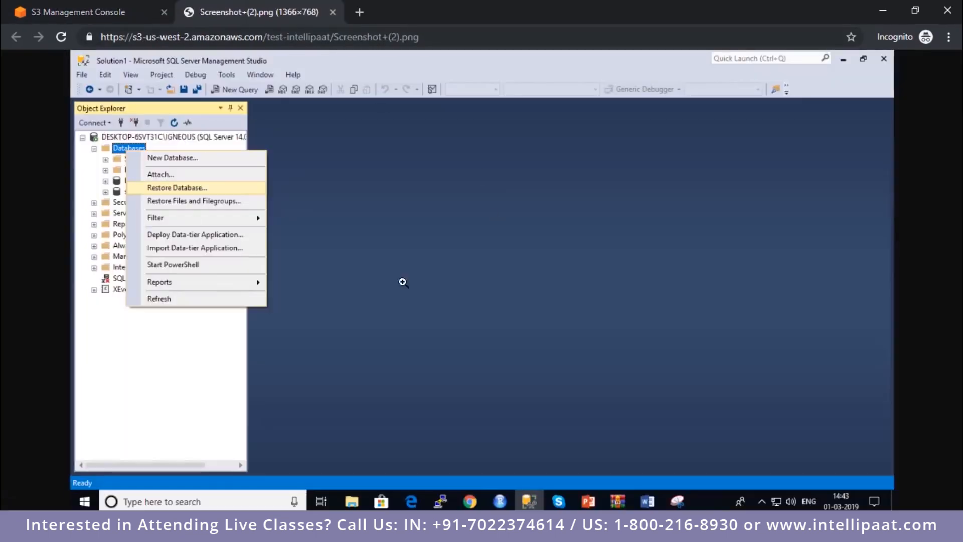
{"action": "left_click", "coordinate": [291, 36]}
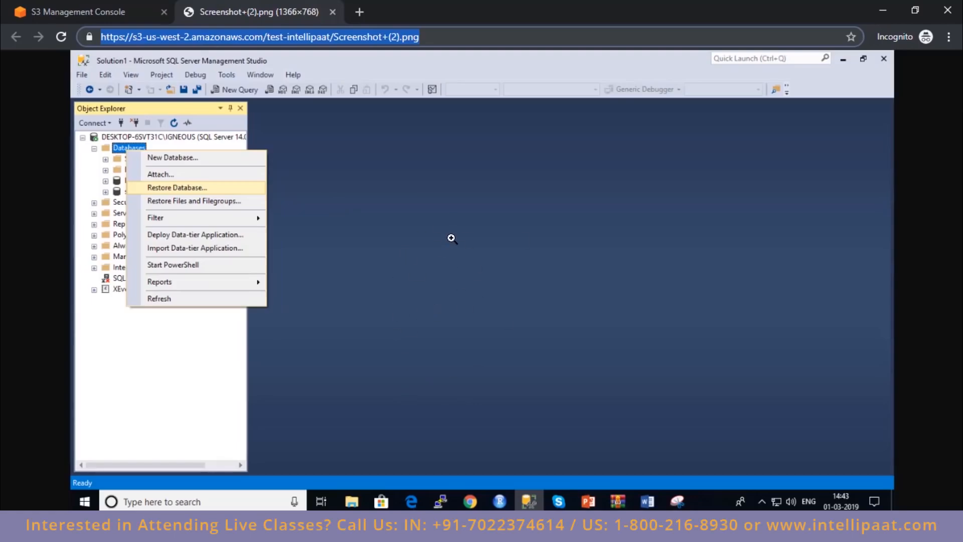
{"action": "left_click_drag", "start_coordinate": [432, 37], "coordinate": [99, 48]}
Step: Review the owner and public access permissions of Screenshot (2).png in the S3 console and go back to the test-intellipaat bucket
{"action": "key", "text": "ctrl+shift+Tab"}
{"action": "scroll", "coordinate": [204, 242], "scroll_direction": "up", "scroll_amount": 3}
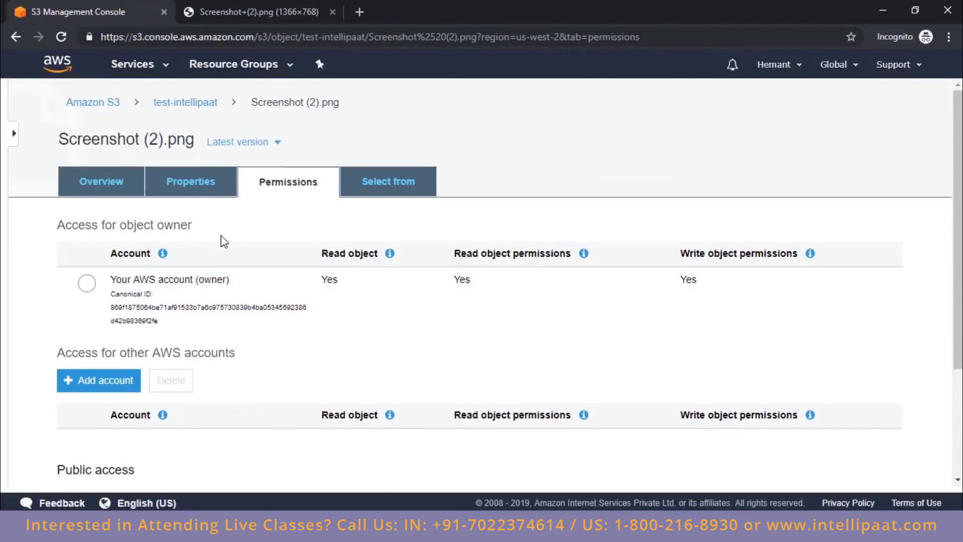
{"action": "scroll", "coordinate": [213, 363], "scroll_direction": "down", "scroll_amount": 3}
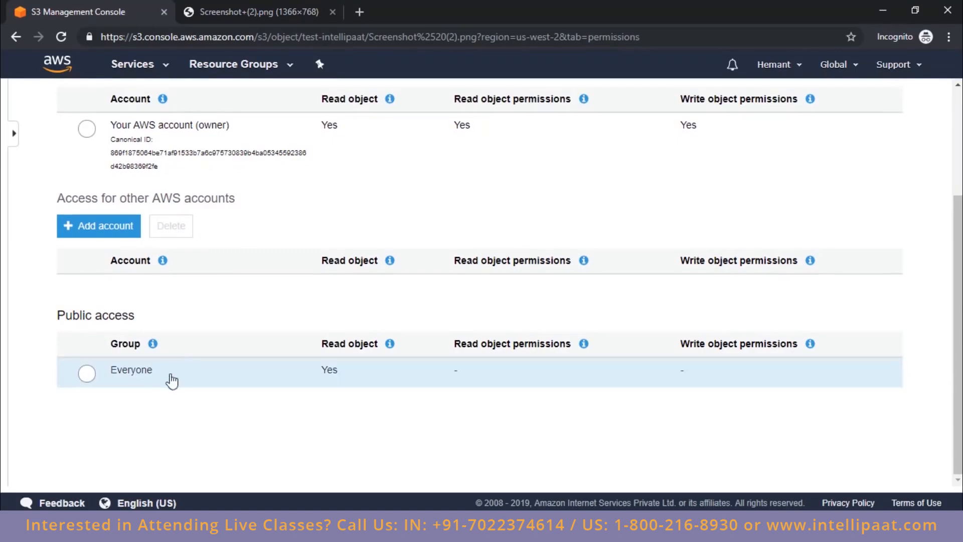
{"action": "scroll", "coordinate": [241, 289], "scroll_direction": "up", "scroll_amount": 3}
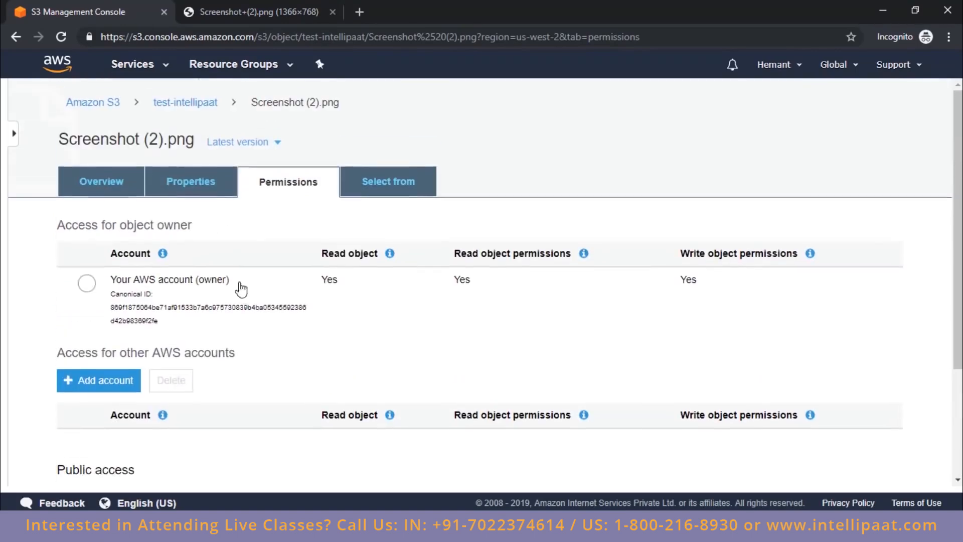
{"action": "left_click", "coordinate": [182, 105]}
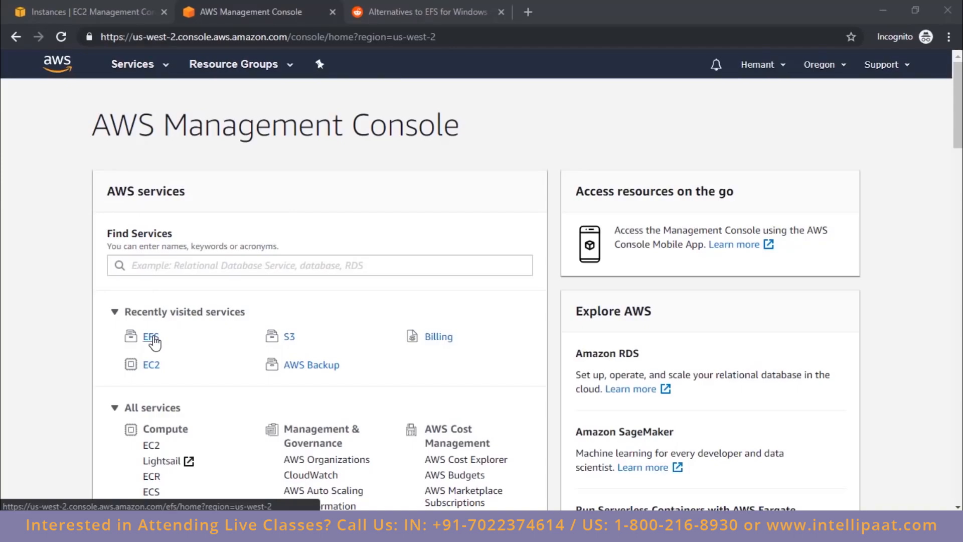
Step: Create an EFS file system in the default VPC, keeping the preset mount targets in us-west-2a to us-west-2d and default optional settings
{"action": "left_click", "coordinate": [152, 337]}
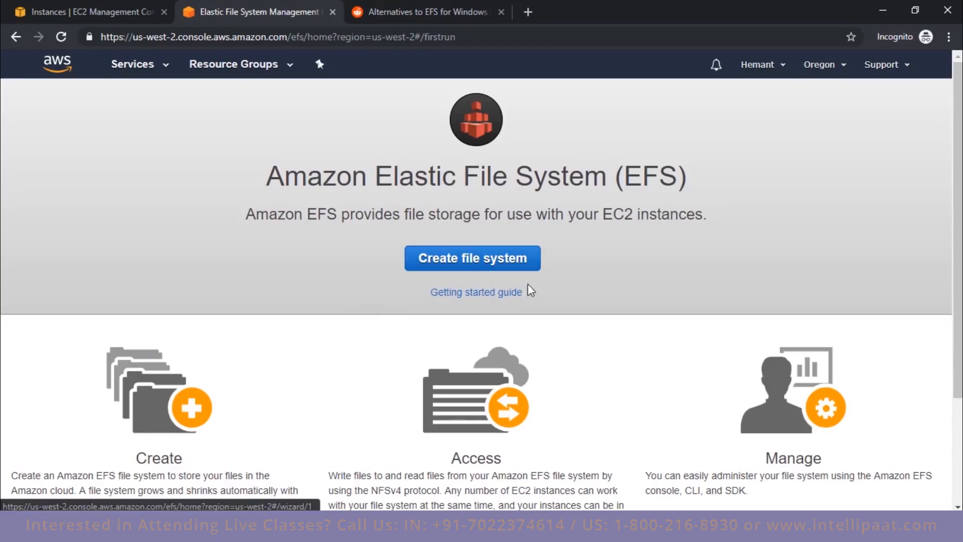
{"action": "left_click", "coordinate": [526, 268]}
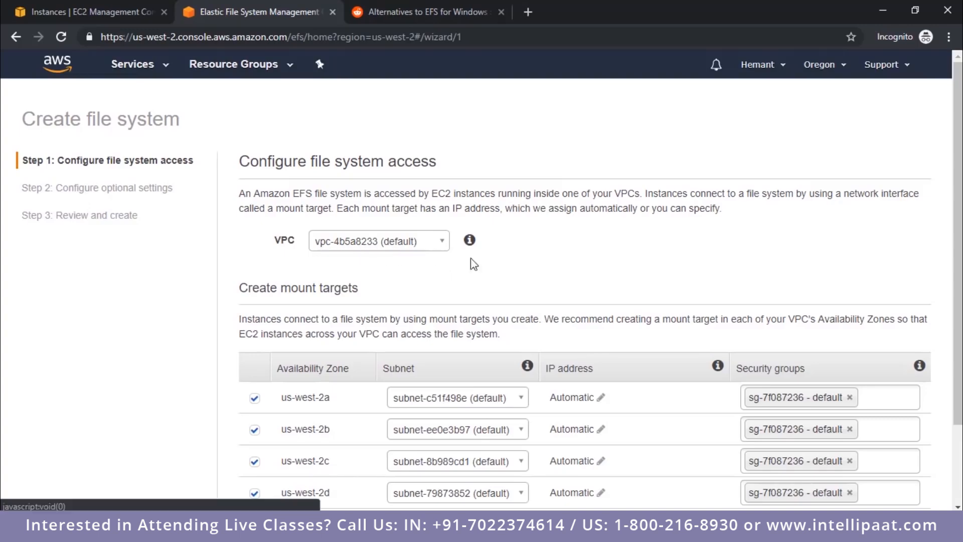
{"action": "scroll", "coordinate": [834, 319], "scroll_direction": "down", "scroll_amount": 2}
{"action": "left_click", "coordinate": [897, 475]}
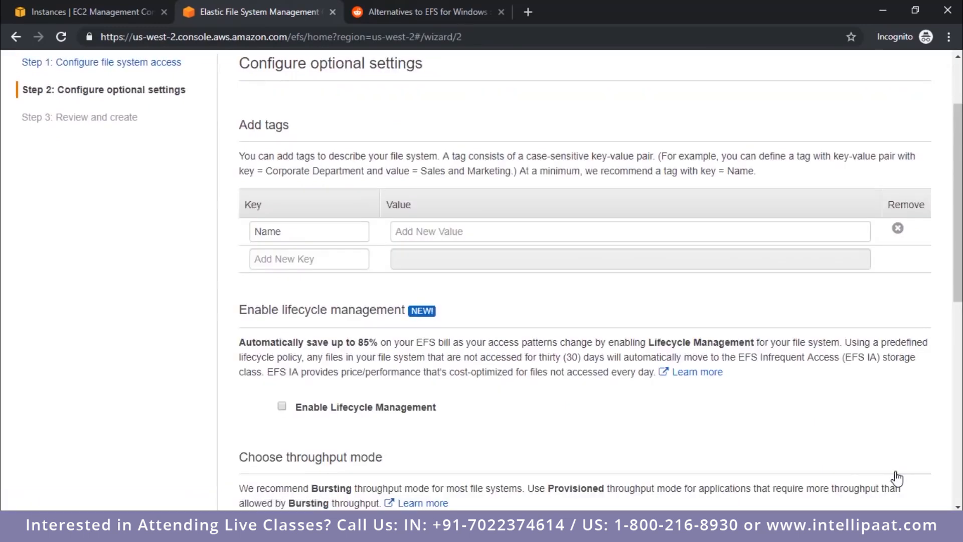
{"action": "scroll", "coordinate": [899, 422], "scroll_direction": "down", "scroll_amount": 8}
{"action": "left_click", "coordinate": [912, 474]}
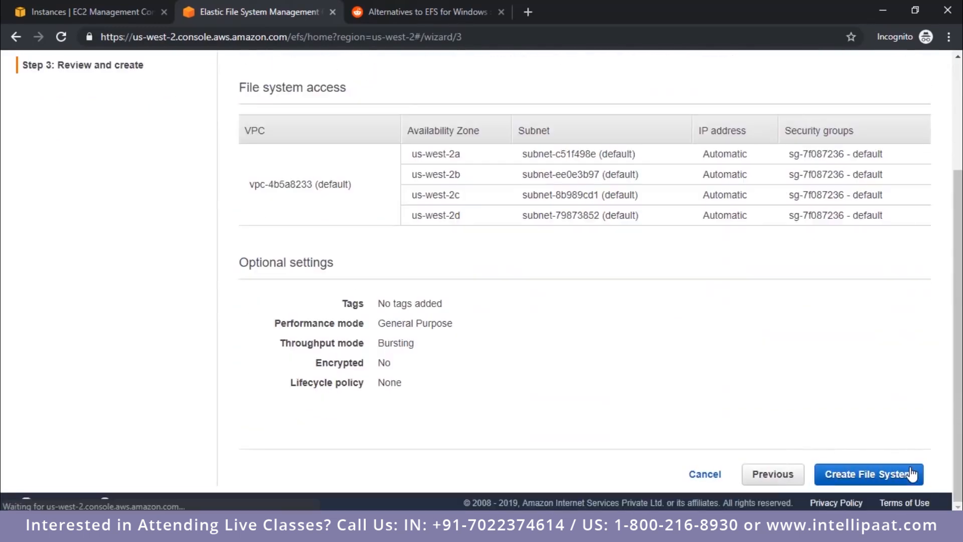
{"action": "left_click", "coordinate": [901, 482]}
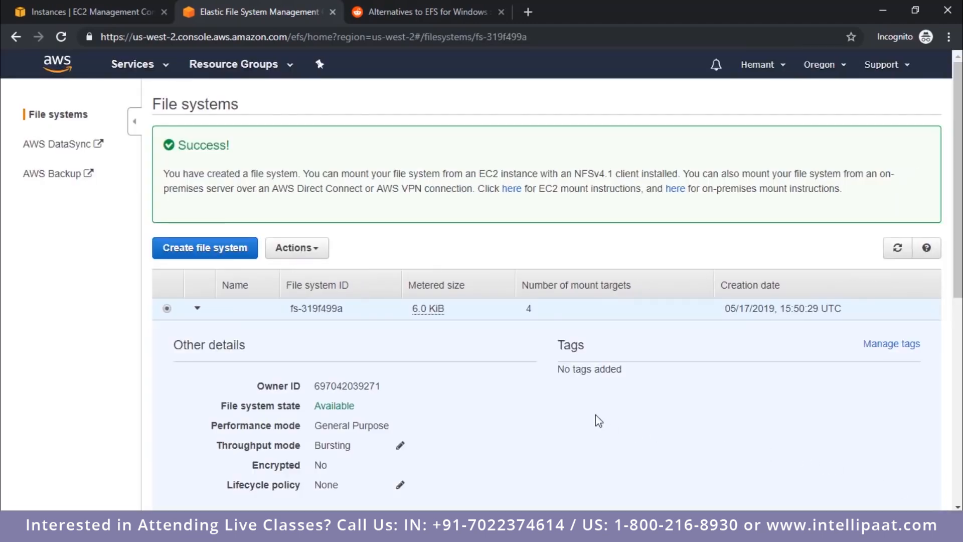
Step: Examine the new file system's details, DNS name, mount instruction links and the state of its mount targets
{"action": "scroll", "coordinate": [673, 345], "scroll_direction": "down", "scroll_amount": 8}
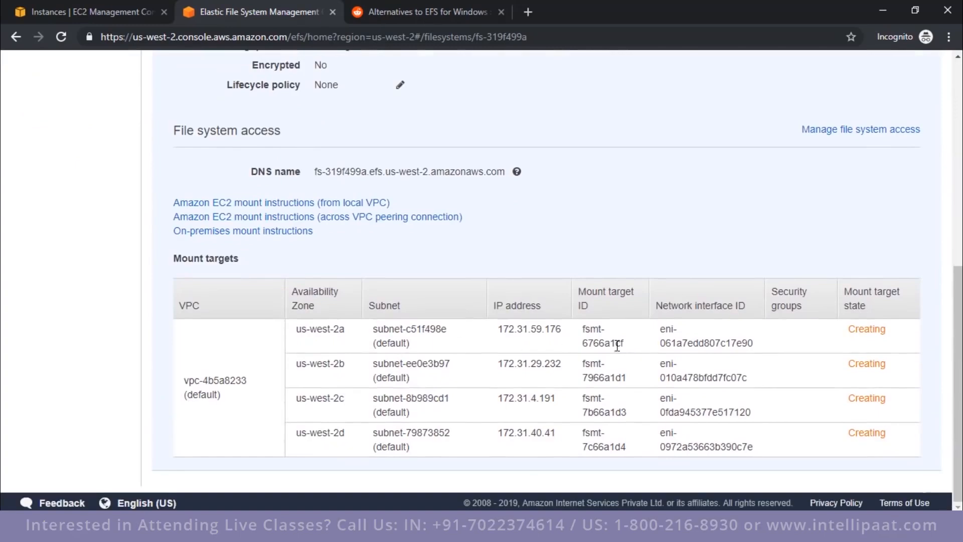
{"action": "scroll", "coordinate": [529, 318], "scroll_direction": "up", "scroll_amount": 6}
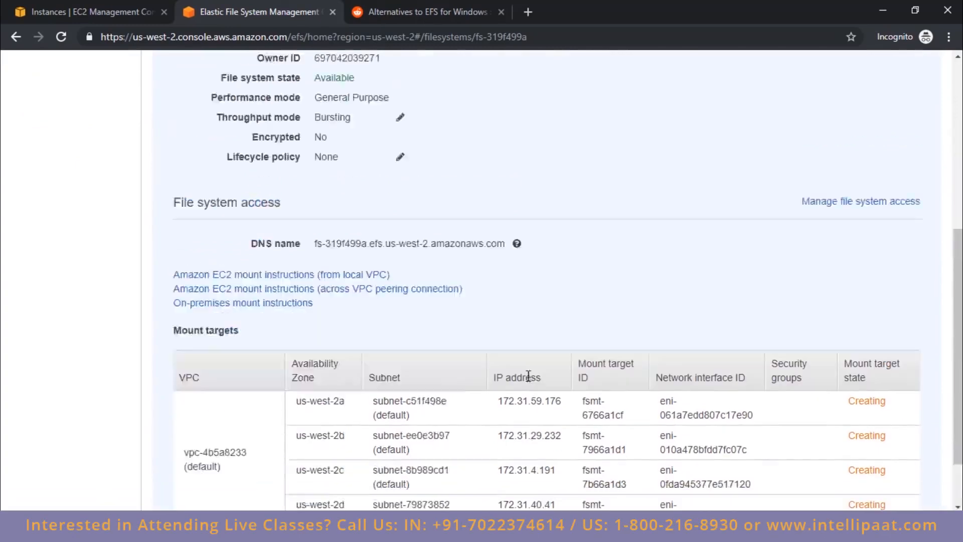
{"action": "scroll", "coordinate": [603, 433], "scroll_direction": "up", "scroll_amount": 3}
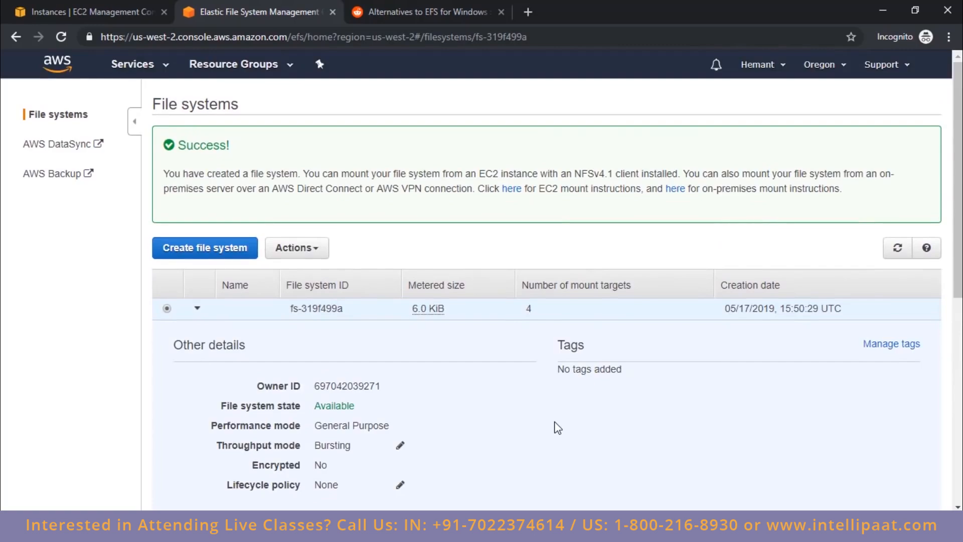
{"action": "scroll", "coordinate": [558, 428], "scroll_direction": "down", "scroll_amount": 4}
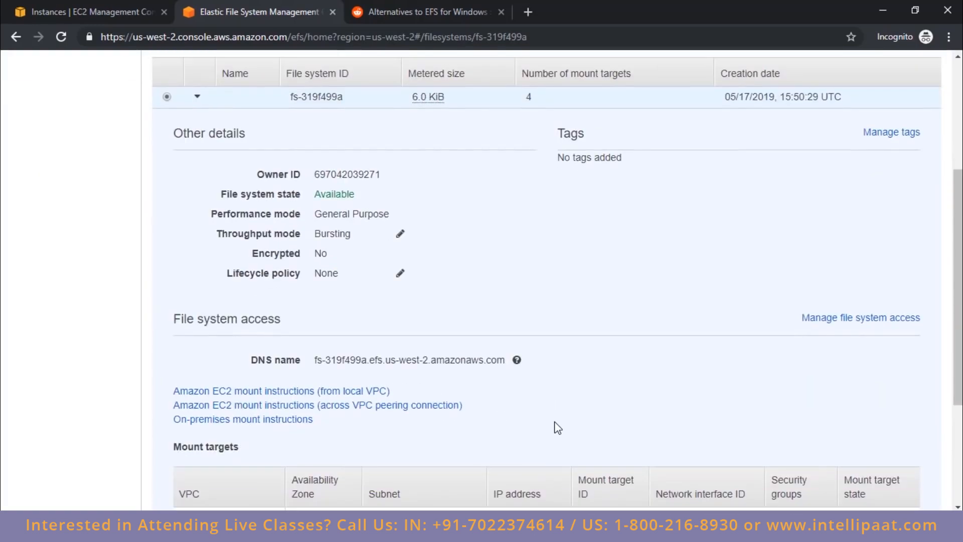
{"action": "scroll", "coordinate": [558, 428], "scroll_direction": "down", "scroll_amount": 4}
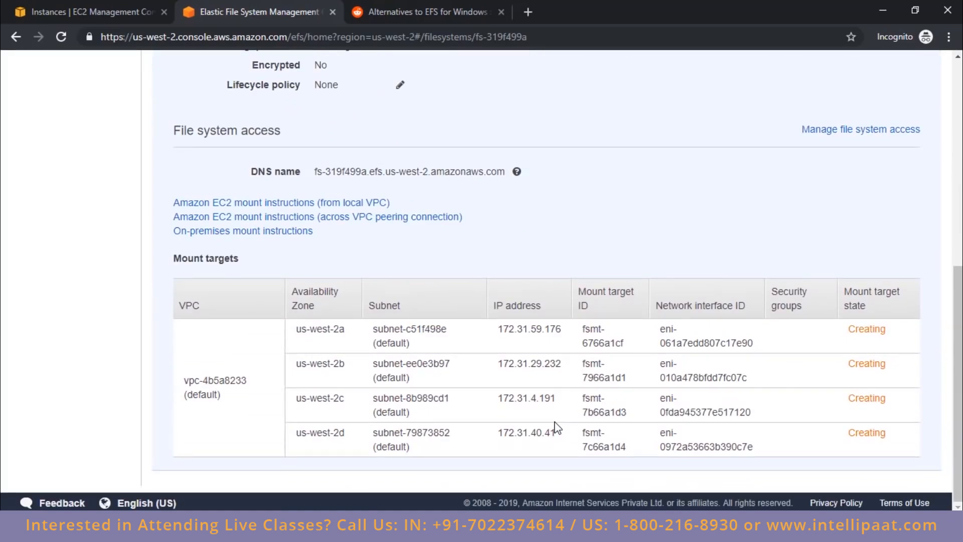
{"action": "scroll", "coordinate": [557, 428], "scroll_direction": "up", "scroll_amount": 4}
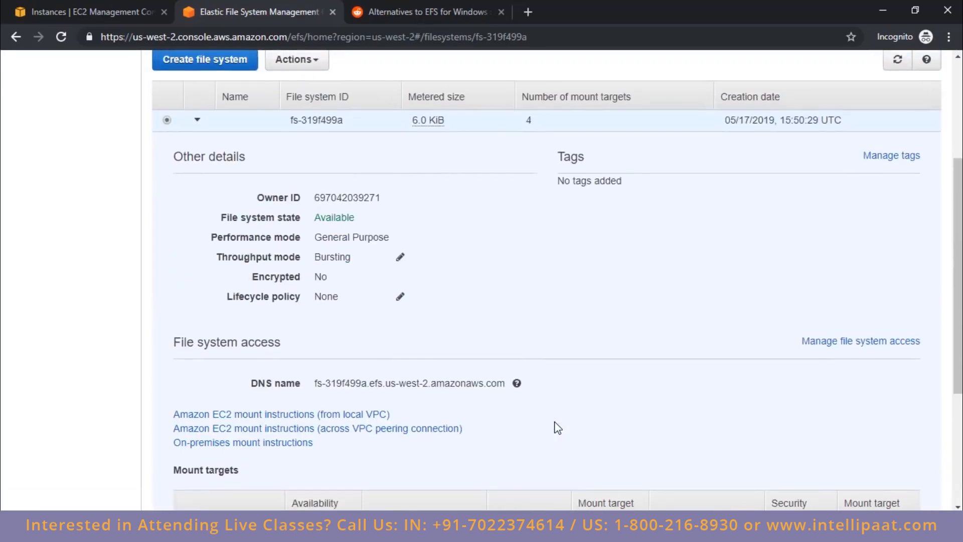
{"action": "scroll", "coordinate": [556, 428], "scroll_direction": "up", "scroll_amount": 3}
{"action": "scroll", "coordinate": [556, 427], "scroll_direction": "down", "scroll_amount": 7}
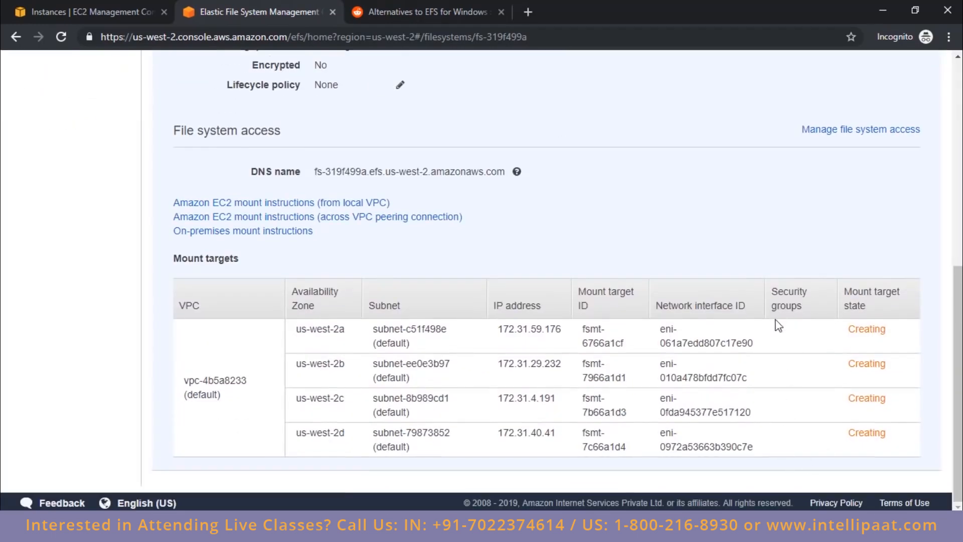
{"action": "double_click", "coordinate": [858, 329]}
{"action": "scroll", "coordinate": [469, 277], "scroll_direction": "up", "scroll_amount": 8}
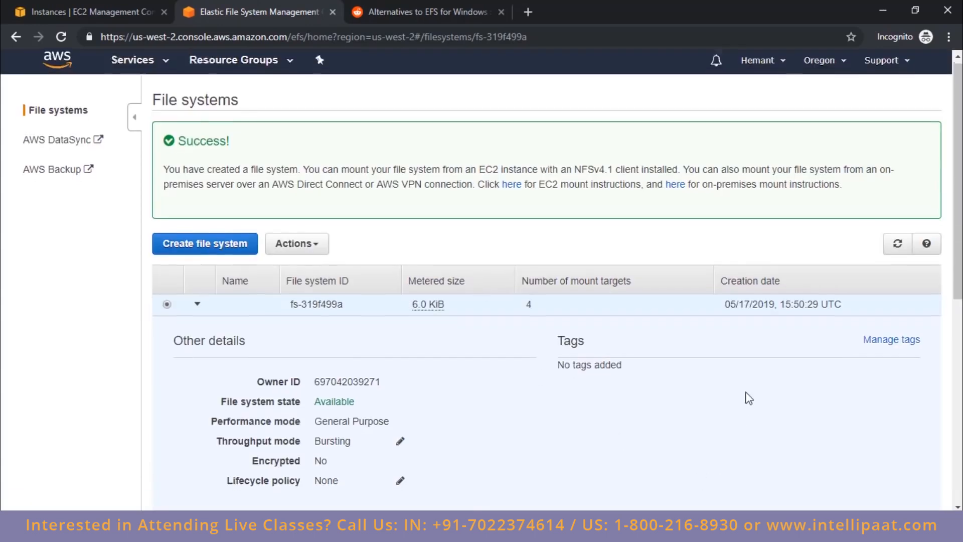
Step: Refresh the EFS file systems list and review the new file system's details and mount target state
{"action": "scroll", "coordinate": [745, 396], "scroll_direction": "down", "scroll_amount": 8}
{"action": "scroll", "coordinate": [823, 311], "scroll_direction": "up", "scroll_amount": 8}
{"action": "left_click", "coordinate": [896, 250]}
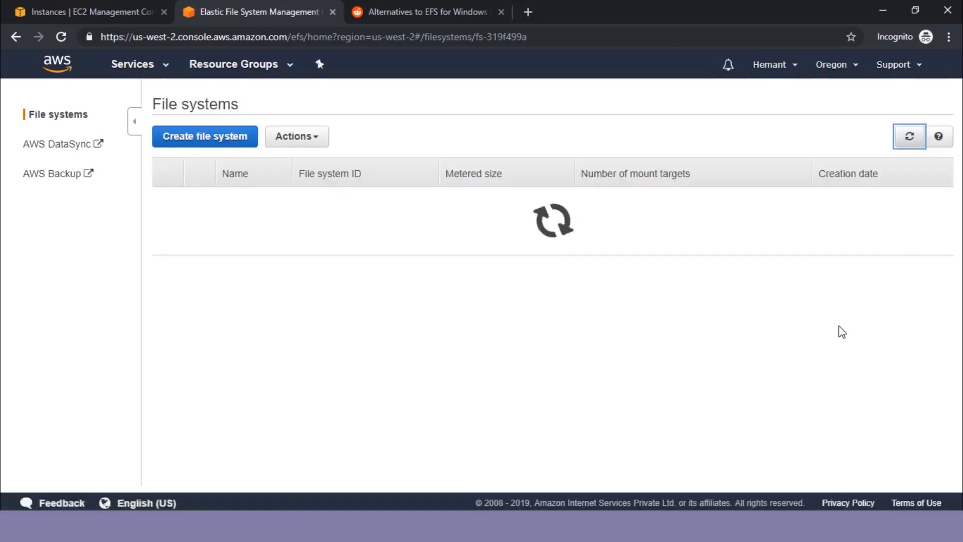
{"action": "scroll", "coordinate": [839, 329], "scroll_direction": "down", "scroll_amount": 8}
{"action": "scroll", "coordinate": [841, 329], "scroll_direction": "up", "scroll_amount": 5}
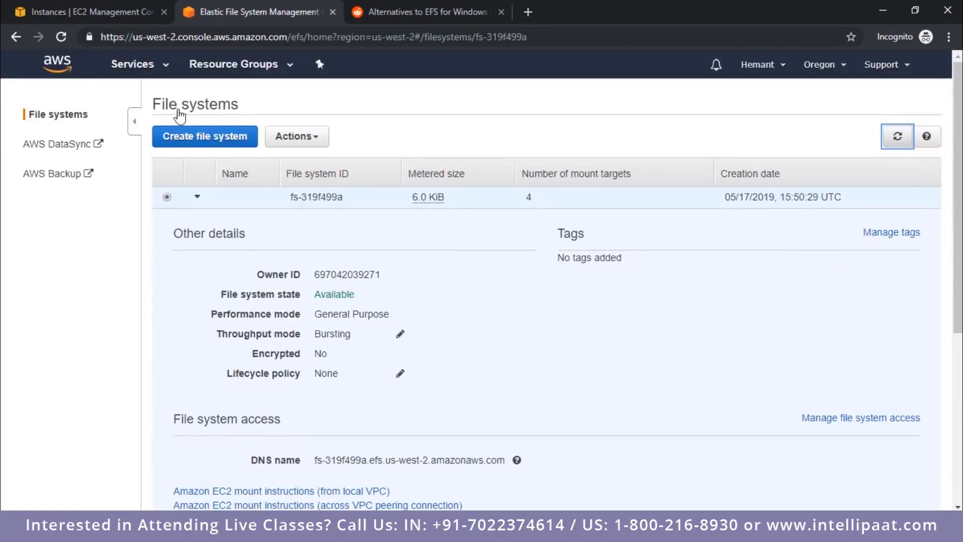
Step: Look over the running ubuntu and ubuntu2 instances in EC2 and recheck the EFS file system's details
{"action": "left_click", "coordinate": [111, 22]}
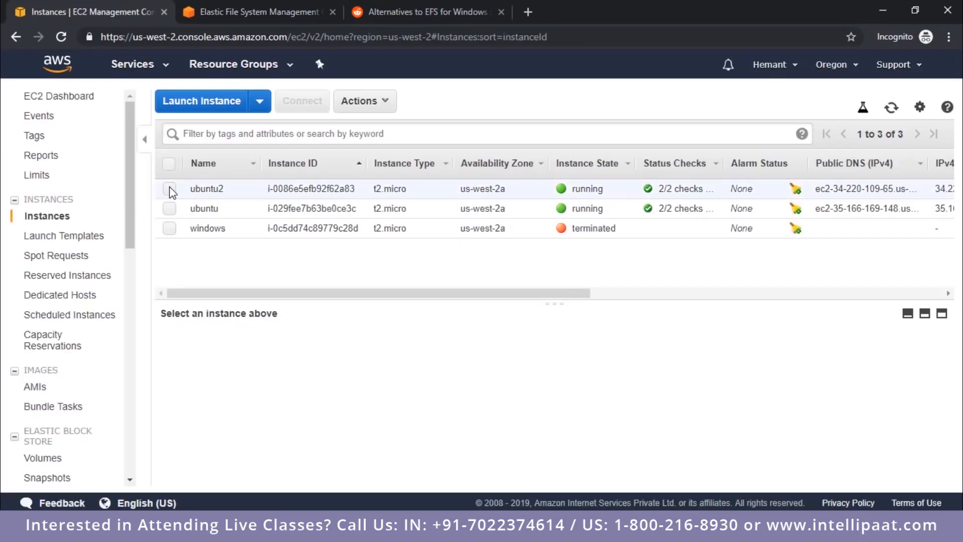
{"action": "left_click", "coordinate": [170, 209]}
{"action": "left_click", "coordinate": [170, 208]}
{"action": "left_click", "coordinate": [170, 189]}
{"action": "left_click", "coordinate": [171, 189]}
{"action": "key", "text": "ctrl+Tab"}
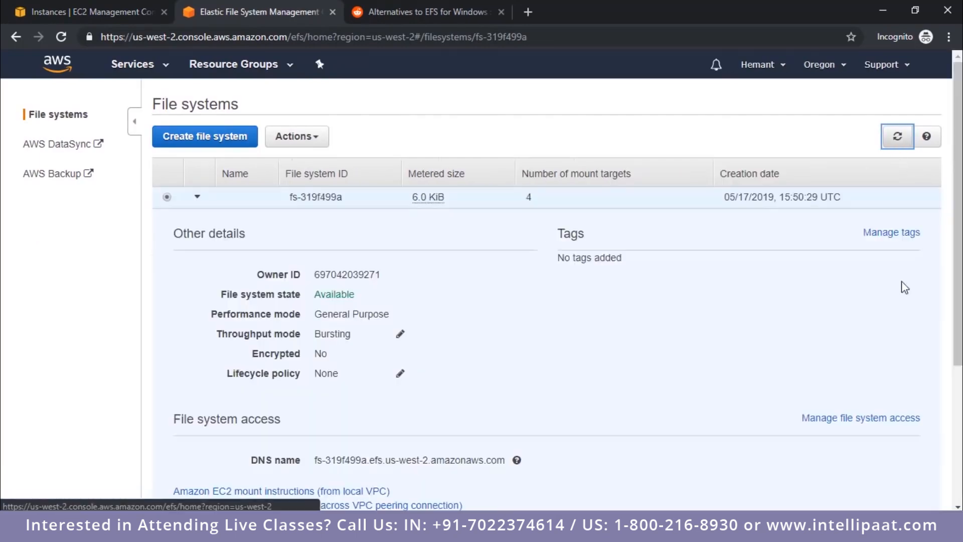
{"action": "scroll", "coordinate": [903, 293], "scroll_direction": "down", "scroll_amount": 3}
{"action": "scroll", "coordinate": [868, 279], "scroll_direction": "up", "scroll_amount": 3}
{"action": "key", "text": "ctrl+shift+Tab"}
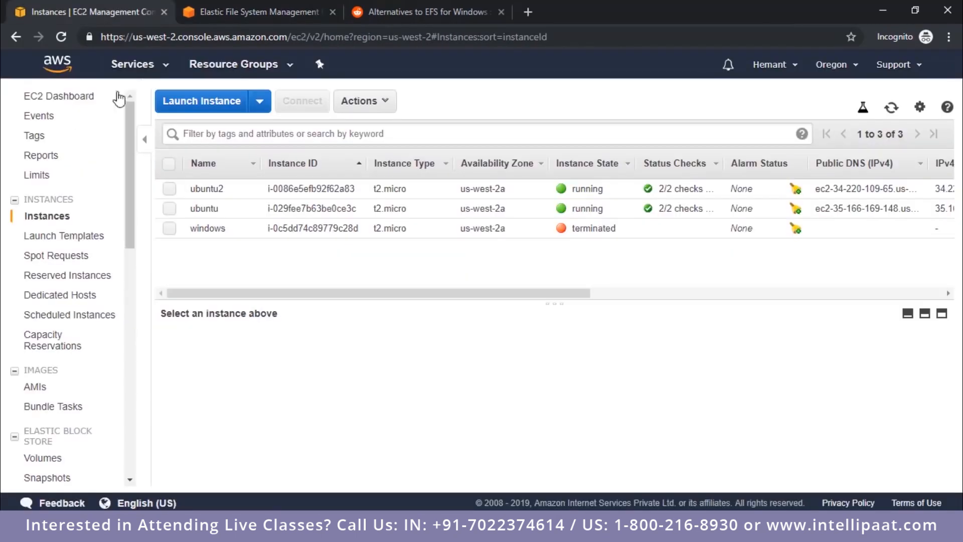
Step: Match the ubuntu instance's private IP to its open PuTTY session and close the extra session in the intellipaat directory
{"action": "left_click", "coordinate": [168, 210]}
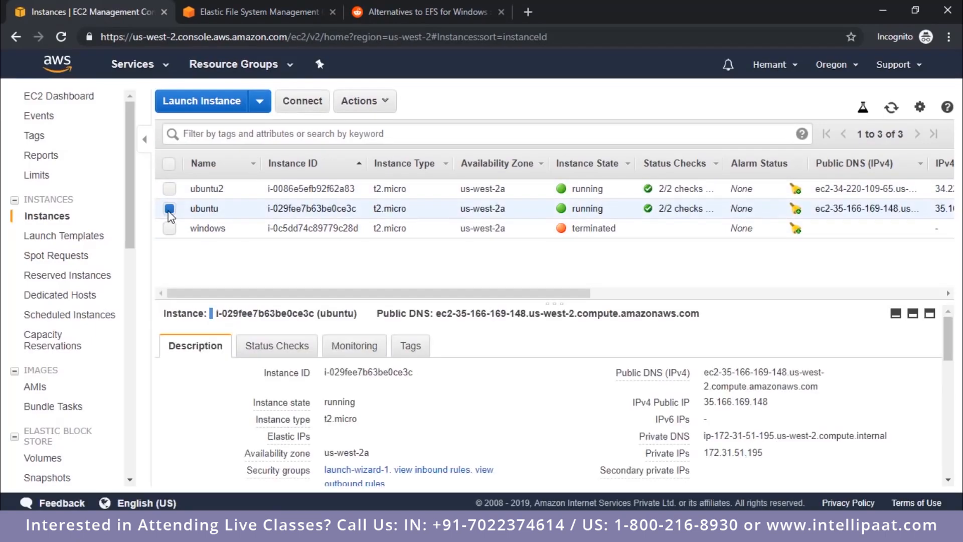
{"action": "double_click", "coordinate": [201, 207]}
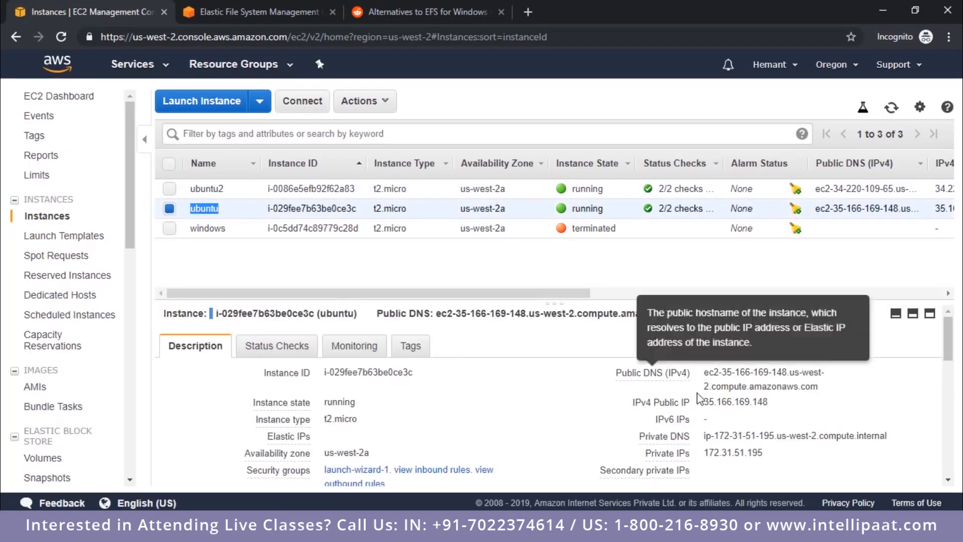
{"action": "double_click", "coordinate": [728, 401]}
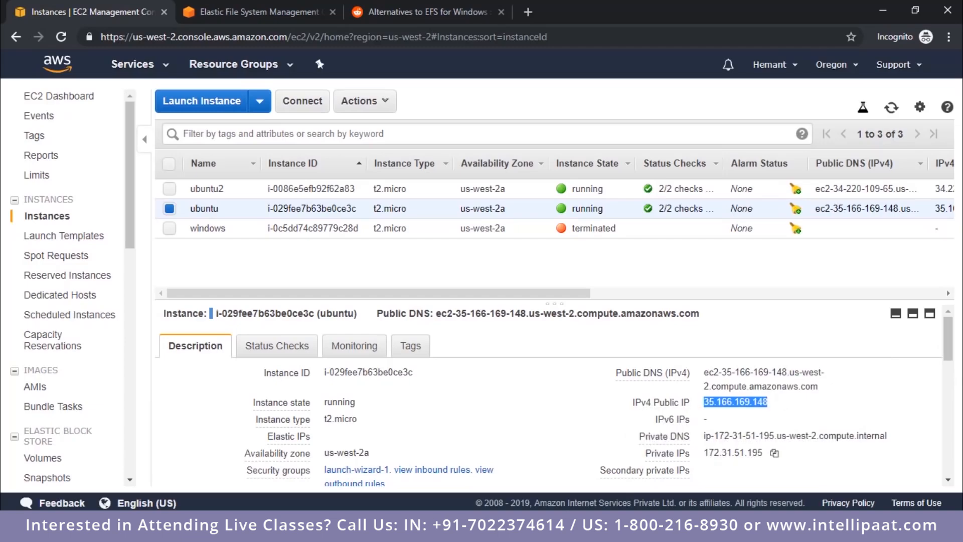
{"action": "left_click", "coordinate": [298, 531]}
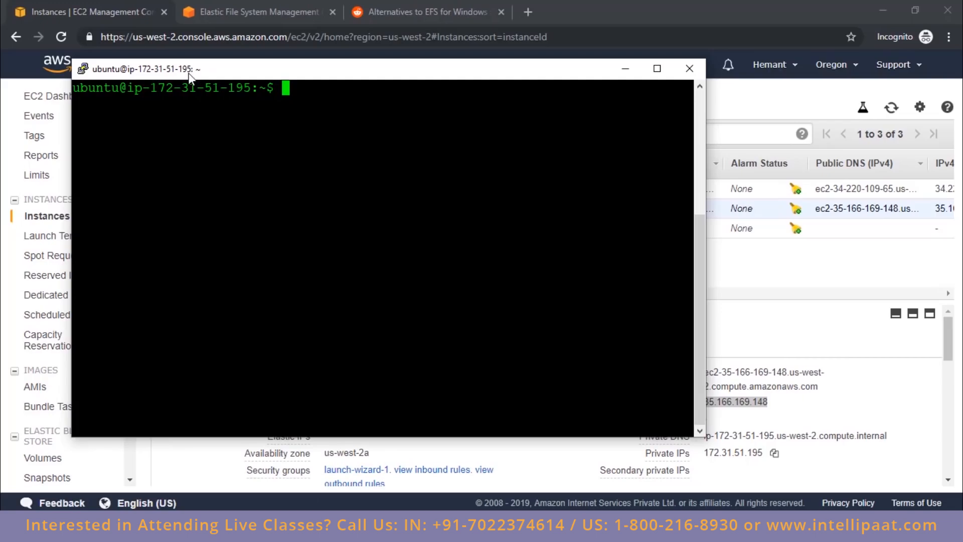
{"action": "double_click", "coordinate": [738, 455]}
{"action": "key", "text": "alt+Tab"}
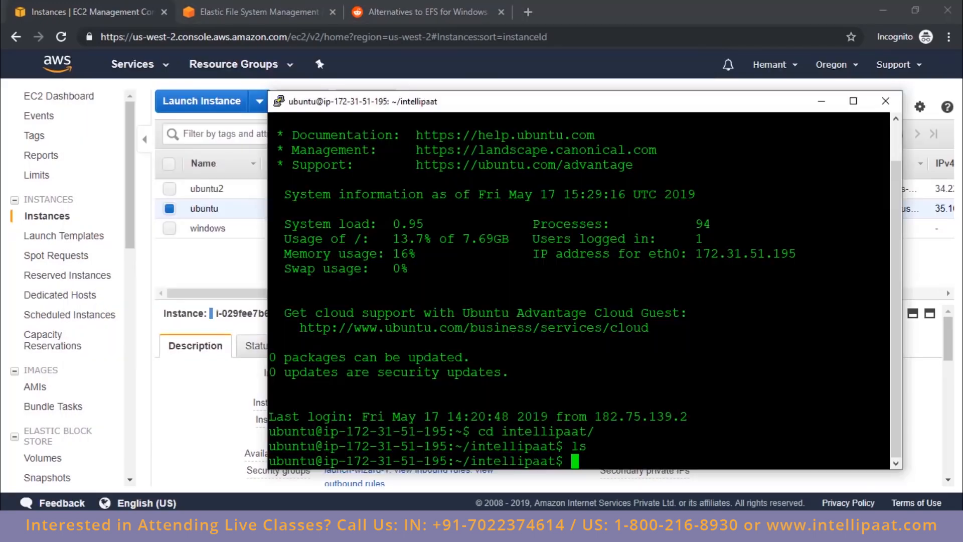
{"action": "left_click", "coordinate": [886, 100]}
{"action": "left_click", "coordinate": [497, 313]}
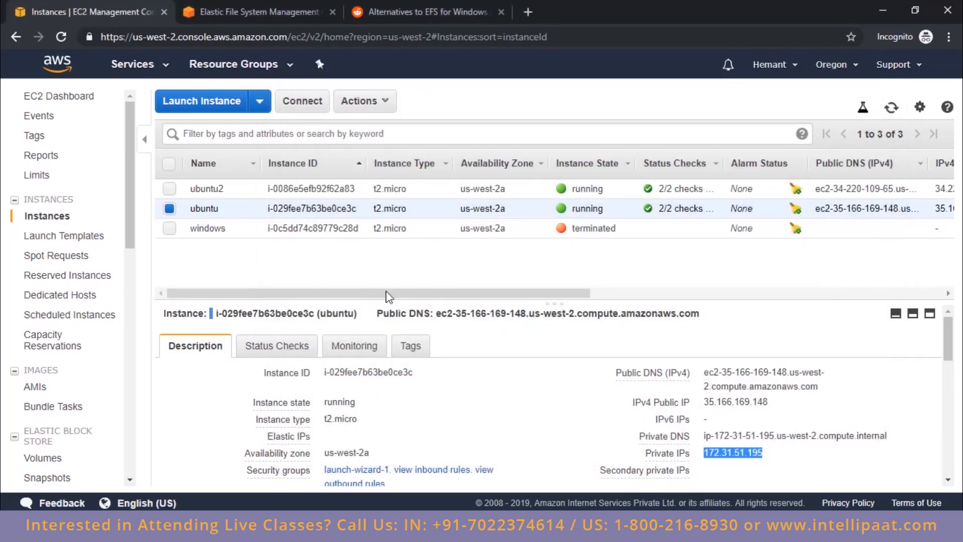
Step: Copy the ubuntu2 instance's public IP 34.220.109.65 into a new PuTTY session as the host name
{"action": "left_click", "coordinate": [169, 208]}
{"action": "left_click", "coordinate": [170, 189]}
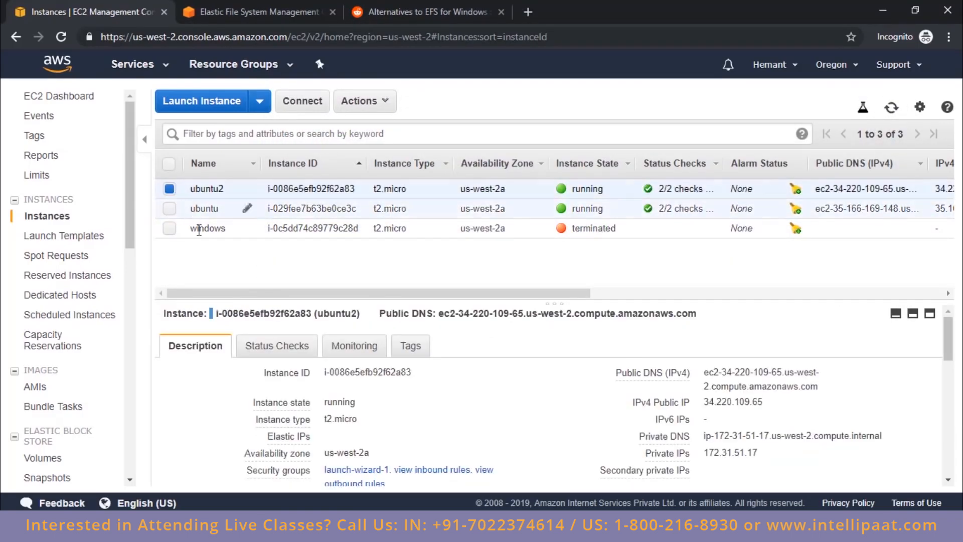
{"action": "double_click", "coordinate": [725, 402]}
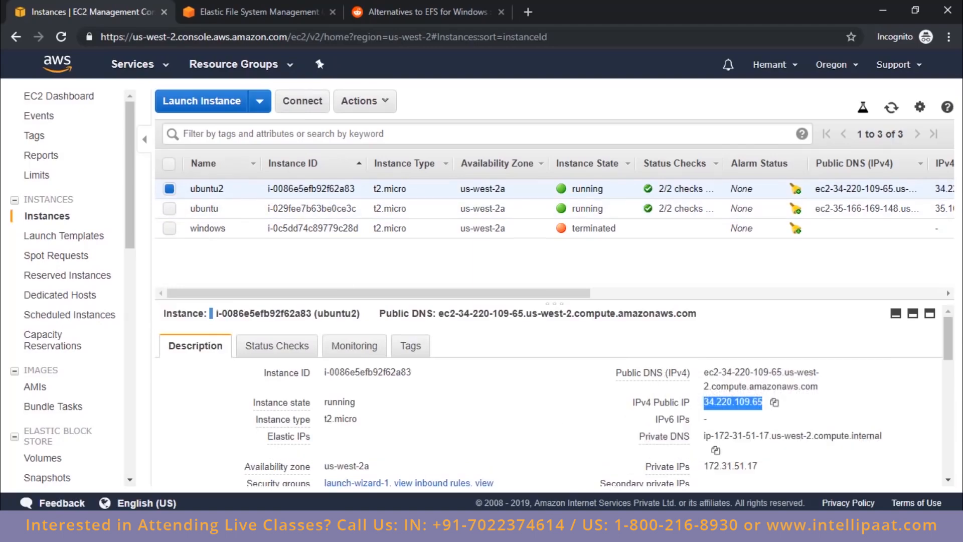
{"action": "right_click", "coordinate": [426, 528]}
{"action": "left_click", "coordinate": [432, 450]}
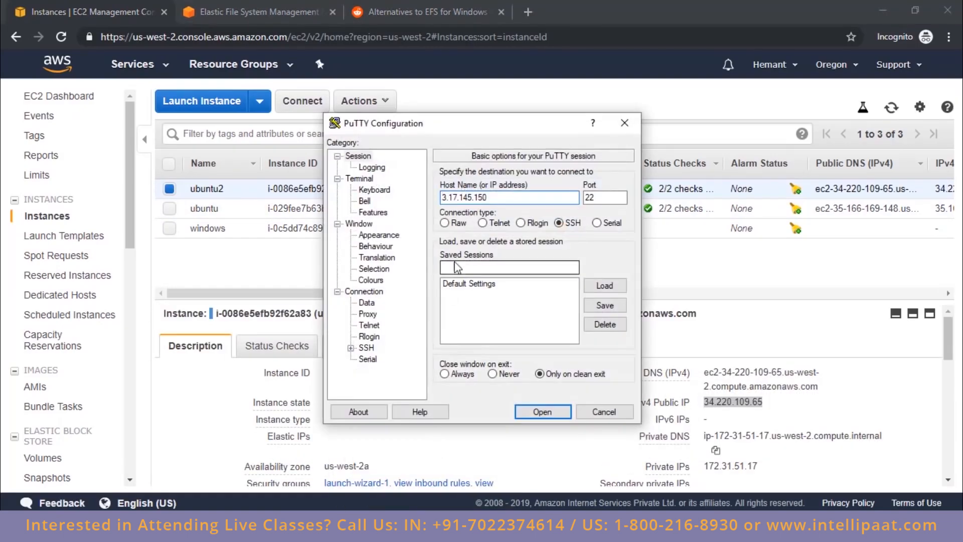
{"action": "double_click", "coordinate": [465, 197]}
{"action": "key", "text": "ctrl+v"}
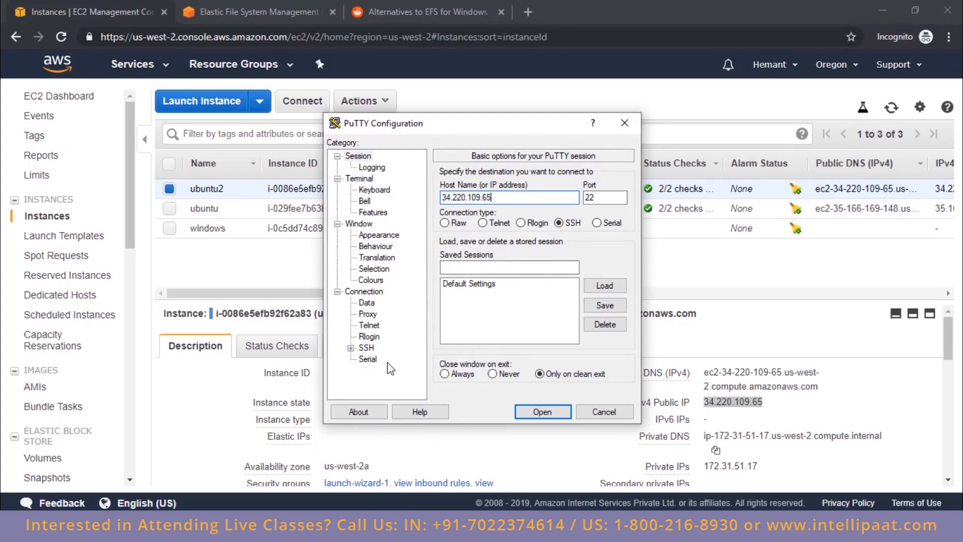
Step: Set the hem private key from the Desktop for SSH authentication, open the connection and trust the server's host key
{"action": "double_click", "coordinate": [368, 348]}
{"action": "left_click", "coordinate": [380, 337]}
{"action": "left_click", "coordinate": [604, 374]}
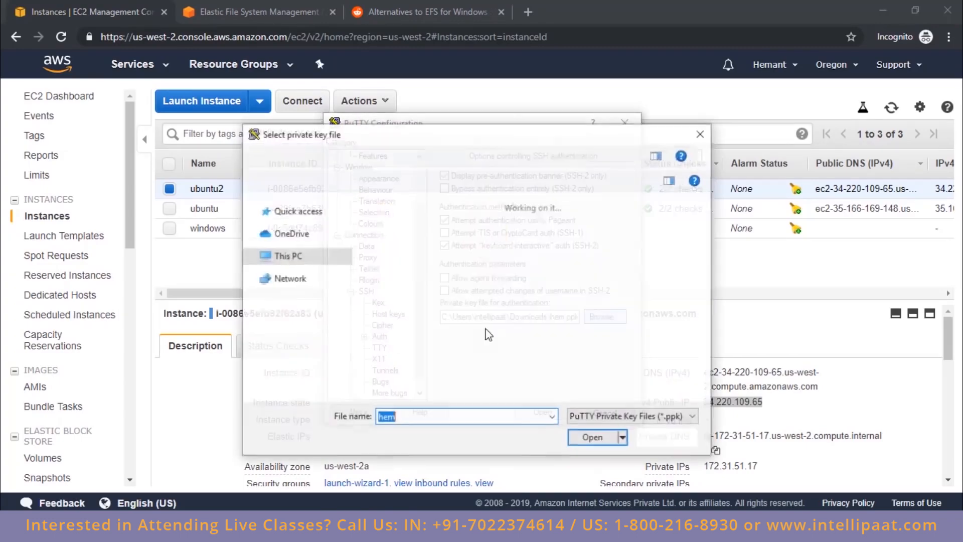
{"action": "left_click", "coordinate": [294, 239]}
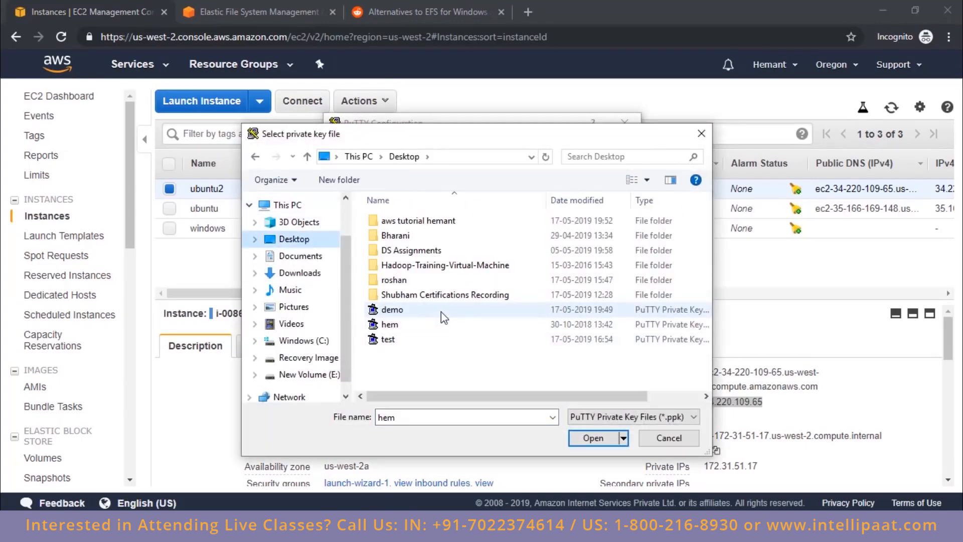
{"action": "double_click", "coordinate": [442, 324]}
{"action": "key", "text": "Return"}
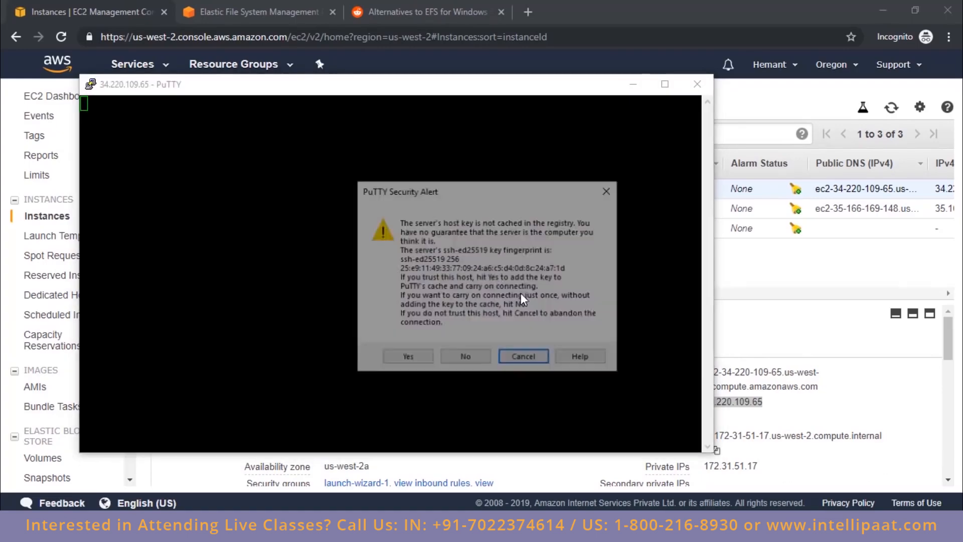
{"action": "left_click", "coordinate": [399, 360]}
Step: Change the new PuTTY session's default foreground colour to orange (RGB 255, 128, 0) and apply it
{"action": "right_click", "coordinate": [402, 94]}
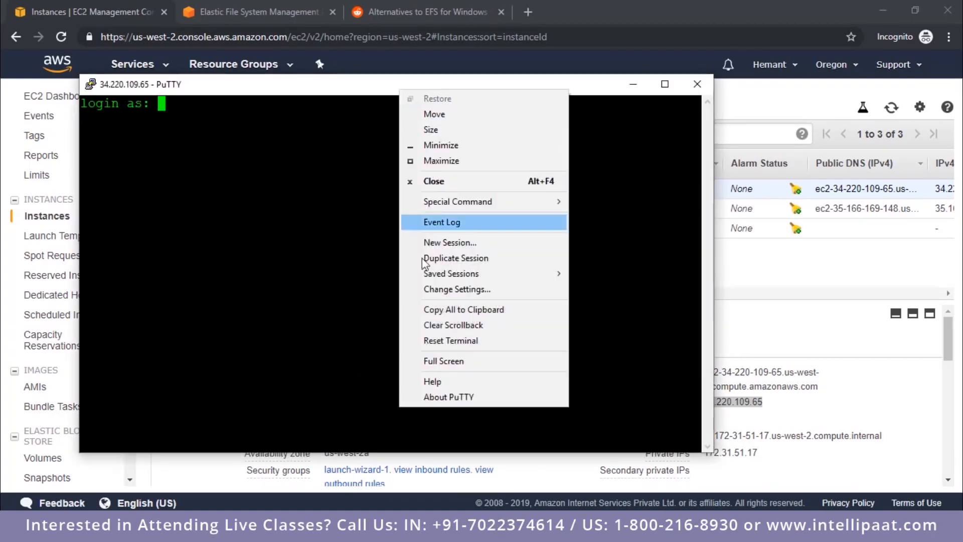
{"action": "left_click", "coordinate": [446, 290]}
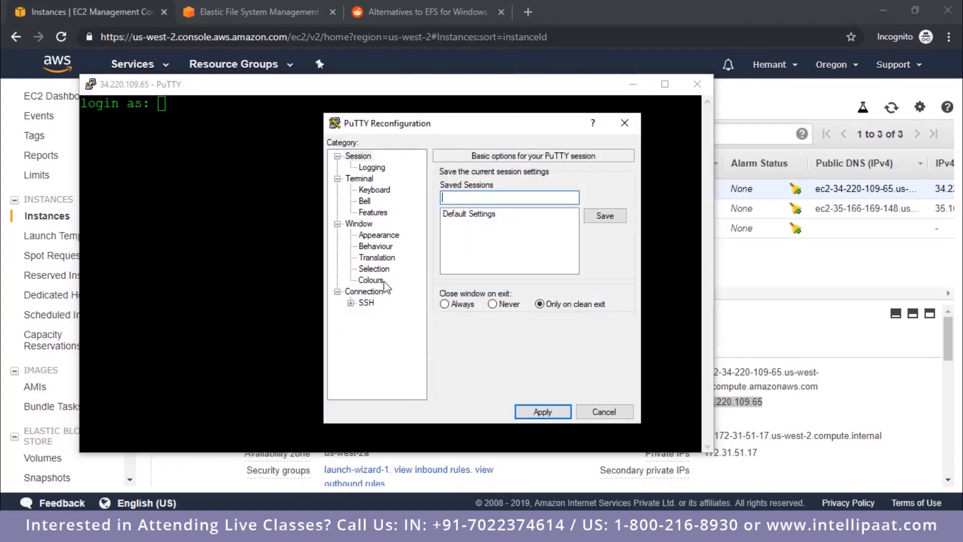
{"action": "left_click", "coordinate": [370, 280]}
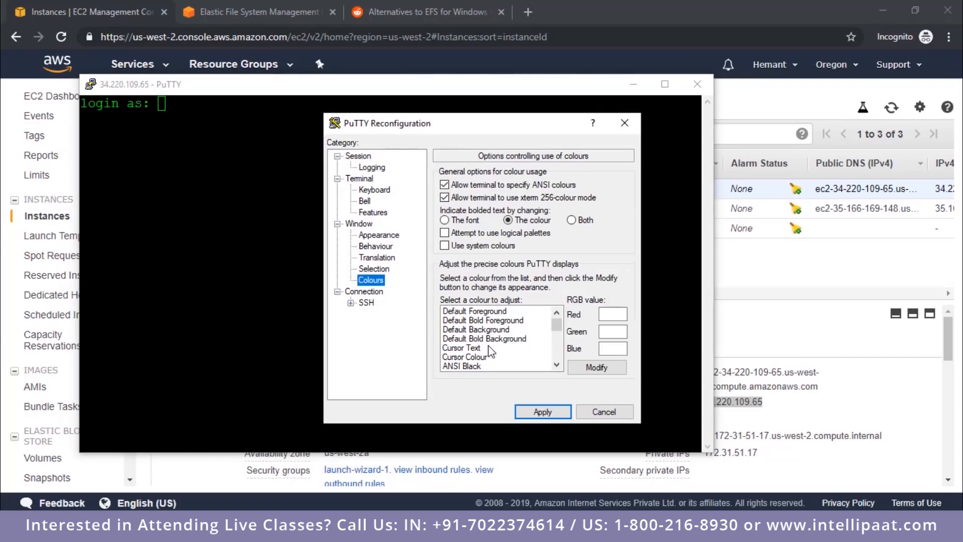
{"action": "left_click", "coordinate": [494, 311]}
{"action": "left_click", "coordinate": [597, 368]}
{"action": "left_click", "coordinate": [364, 227]}
{"action": "left_click", "coordinate": [358, 354]}
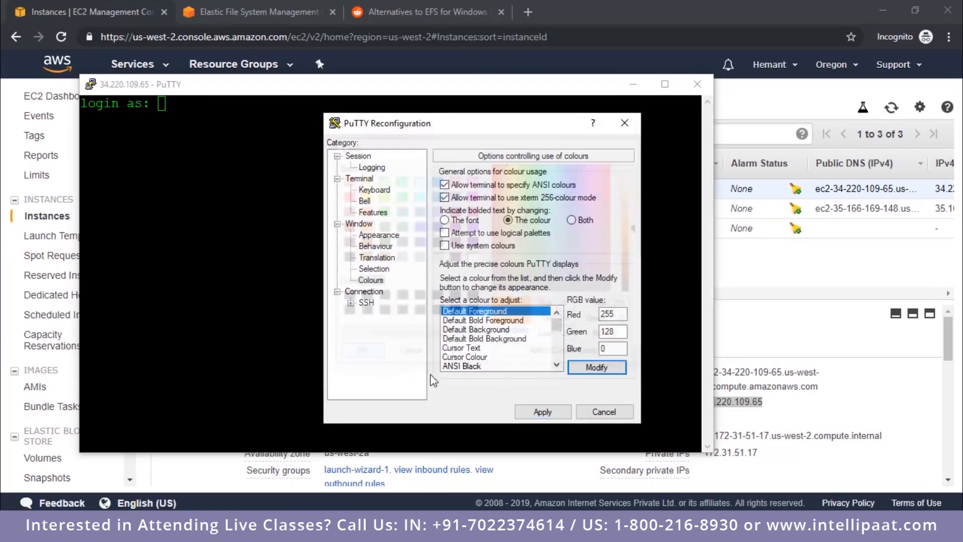
{"action": "left_click", "coordinate": [543, 412]}
Step: Log in to the ubuntu2 server in the PuTTY session as ubuntu
{"action": "left_click_drag", "start_coordinate": [246, 85], "coordinate": [417, 110]}
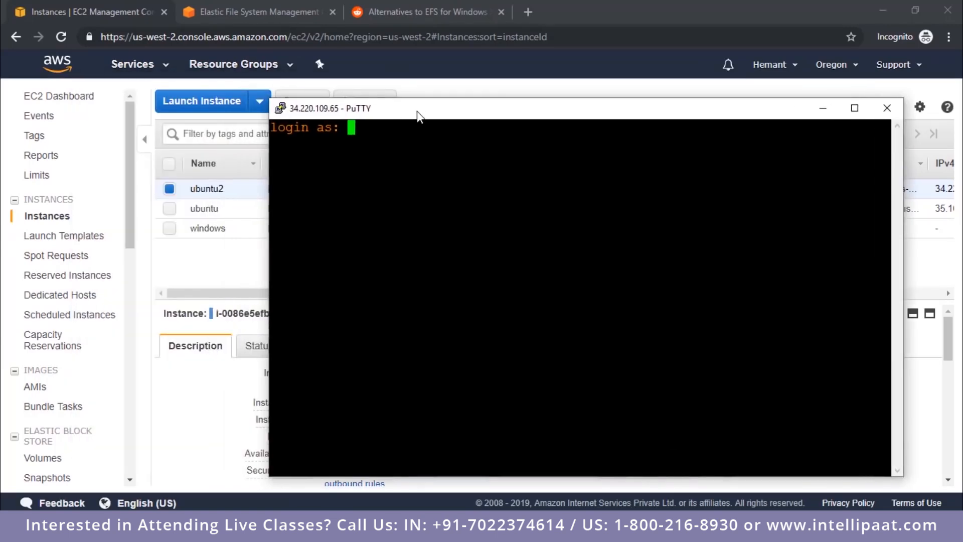
{"action": "type", "text": "ubuntu"}
{"action": "key", "text": "Return"}
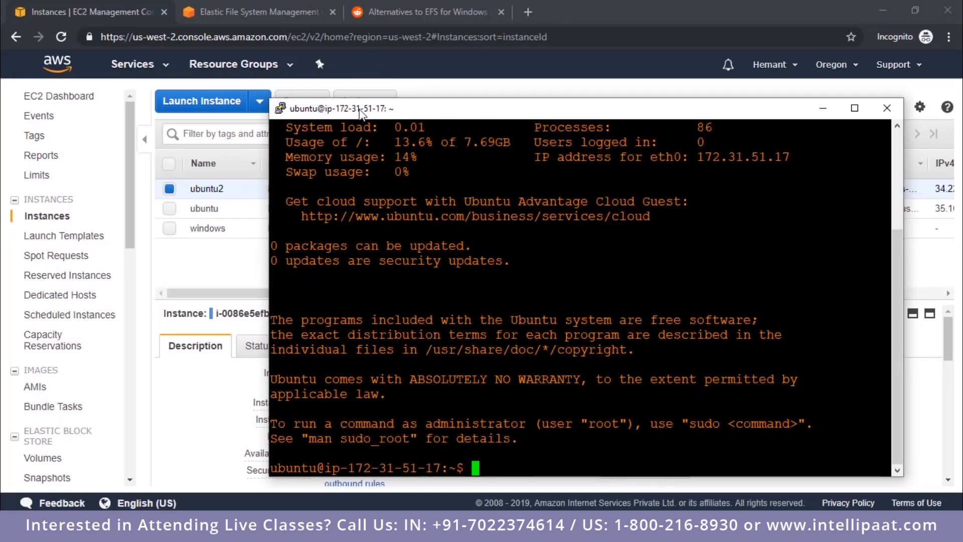
Step: Compare the ubuntu2 instance's private IP in EC2 with the host name in the orange-text terminal
{"action": "left_click_drag", "start_coordinate": [433, 115], "coordinate": [220, 52]}
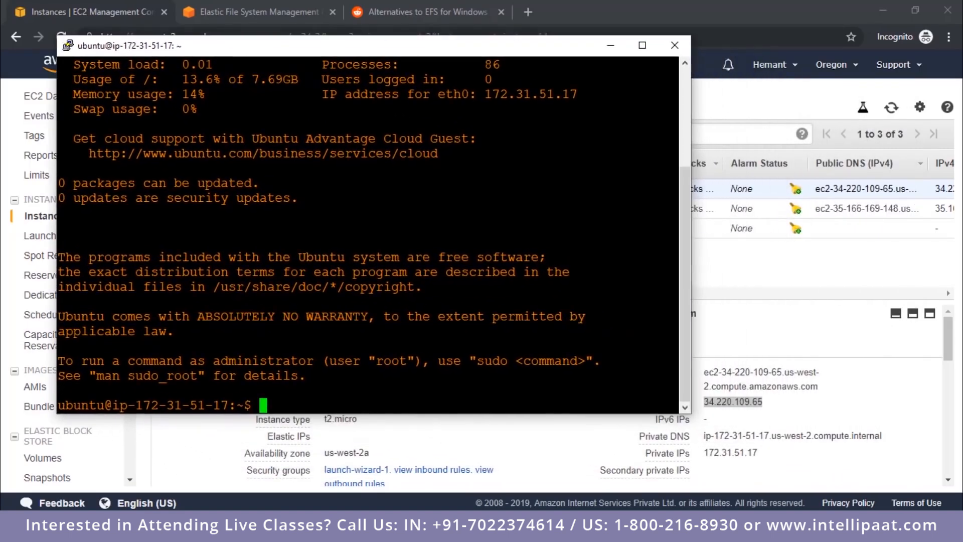
{"action": "left_click", "coordinate": [728, 450]}
{"action": "double_click", "coordinate": [725, 462]}
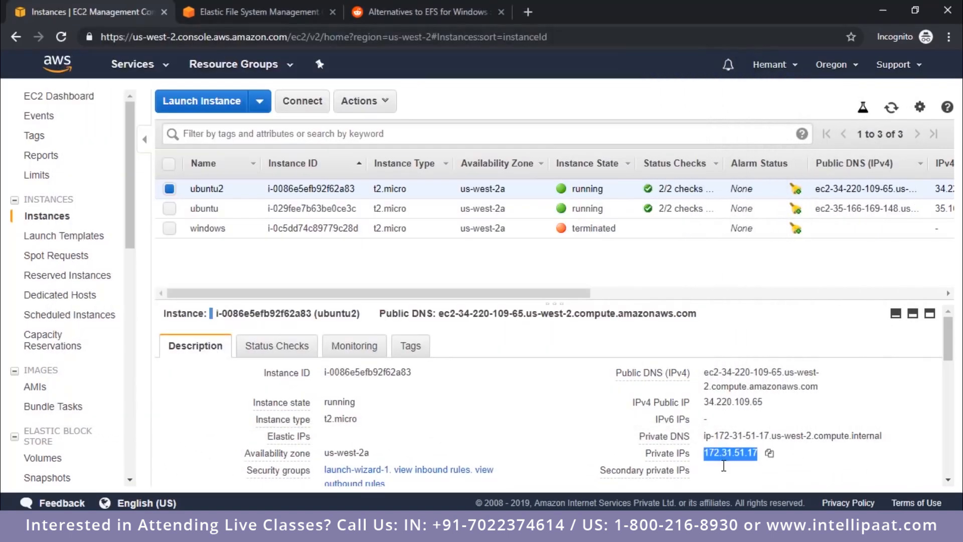
{"action": "key", "text": "alt+Tab"}
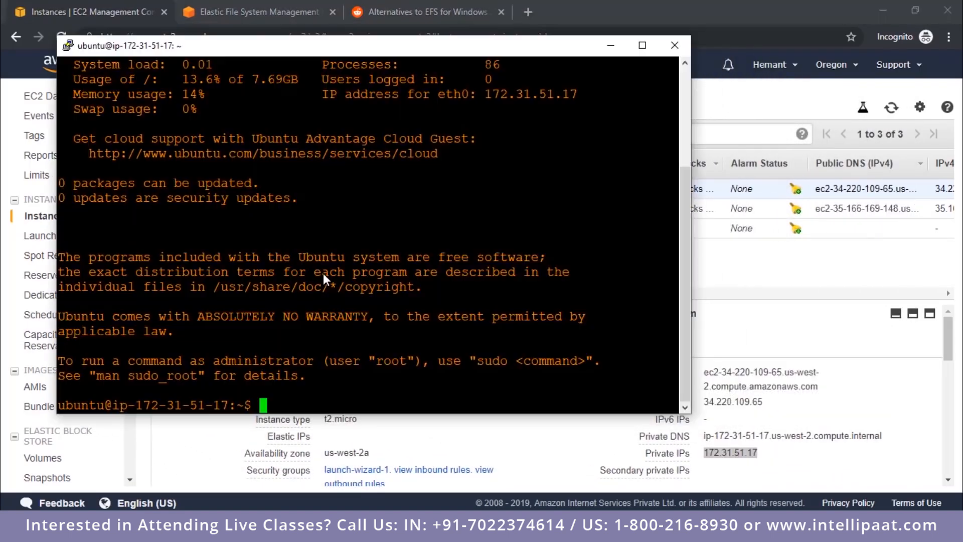
Step: Arrange the ubuntu2 terminal and the ubuntu instance's terminal so that both windows are visible
{"action": "left_click_drag", "start_coordinate": [318, 54], "coordinate": [576, 71]}
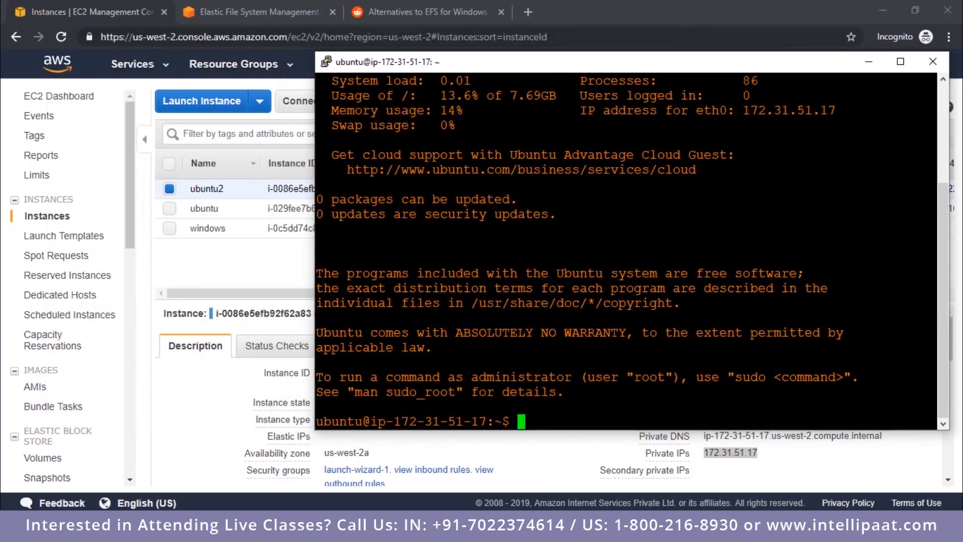
{"action": "left_click", "coordinate": [374, 466]}
{"action": "left_click_drag", "start_coordinate": [440, 73], "coordinate": [384, 119]}
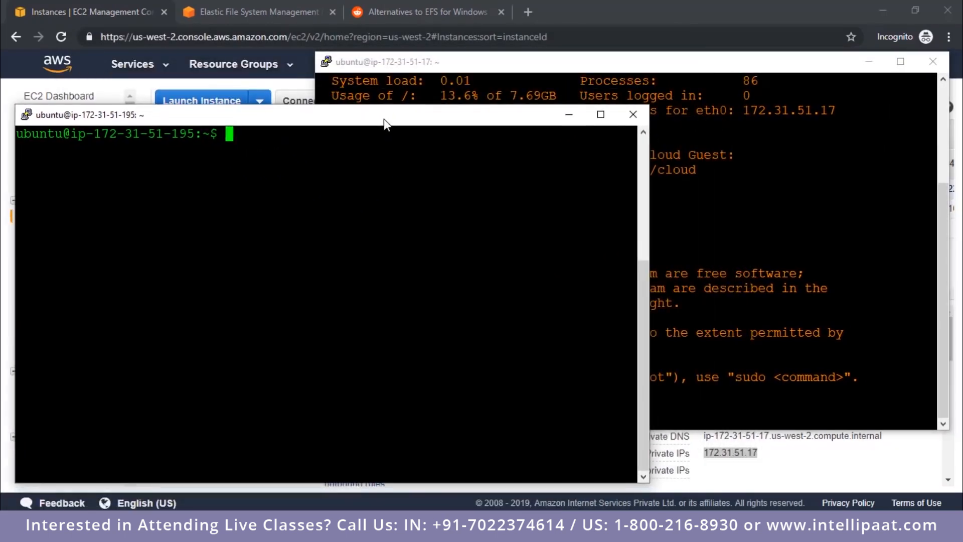
Step: Refresh the EFS file system, check its mount targets' state and highlight the security group ID of the us-west-2b target
{"action": "left_click", "coordinate": [253, 7]}
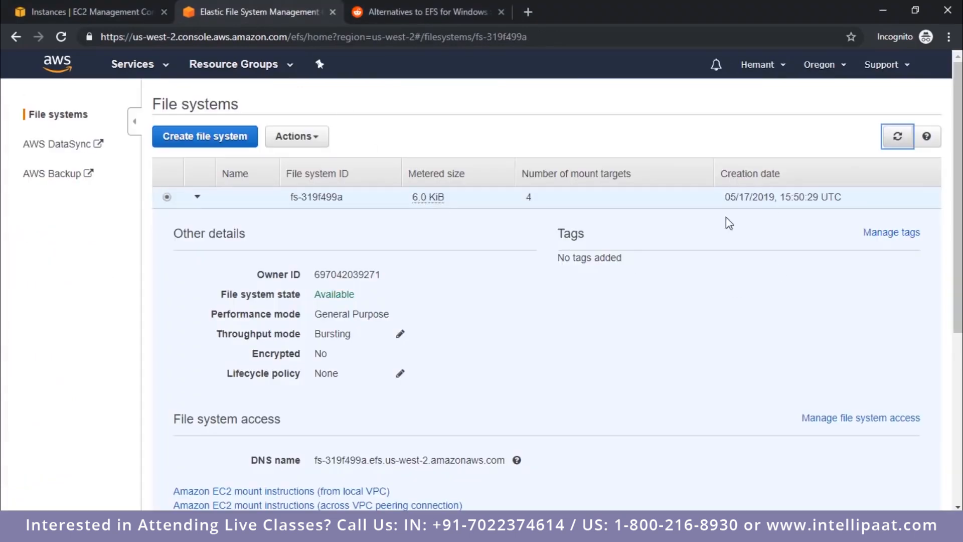
{"action": "left_click", "coordinate": [898, 137]}
{"action": "scroll", "coordinate": [796, 257], "scroll_direction": "down", "scroll_amount": 4}
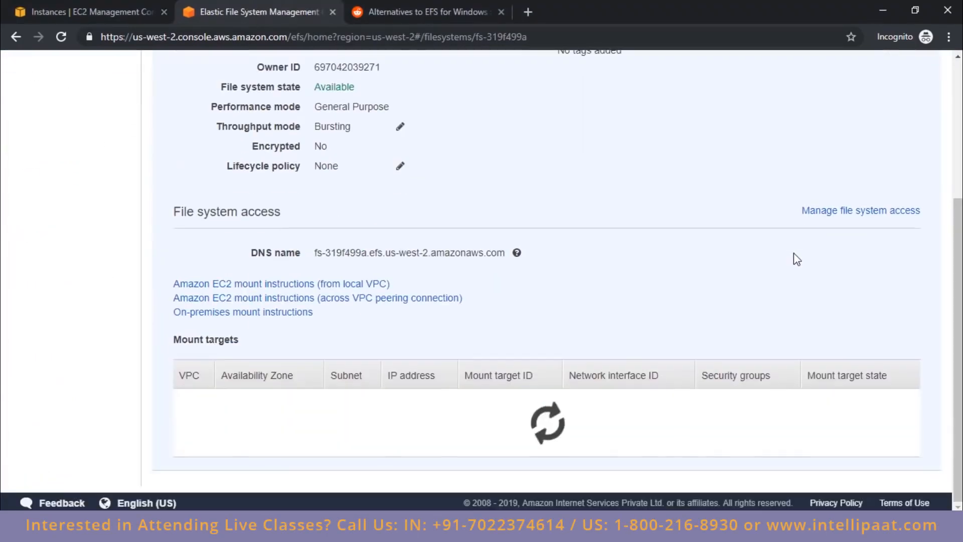
{"action": "scroll", "coordinate": [858, 429], "scroll_direction": "down", "scroll_amount": 2}
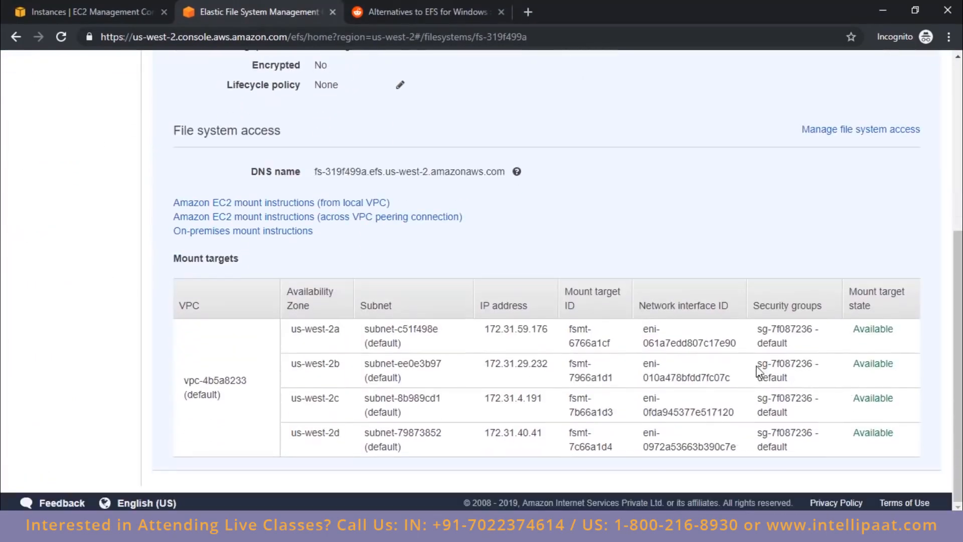
{"action": "left_click_drag", "start_coordinate": [759, 365], "coordinate": [814, 369]}
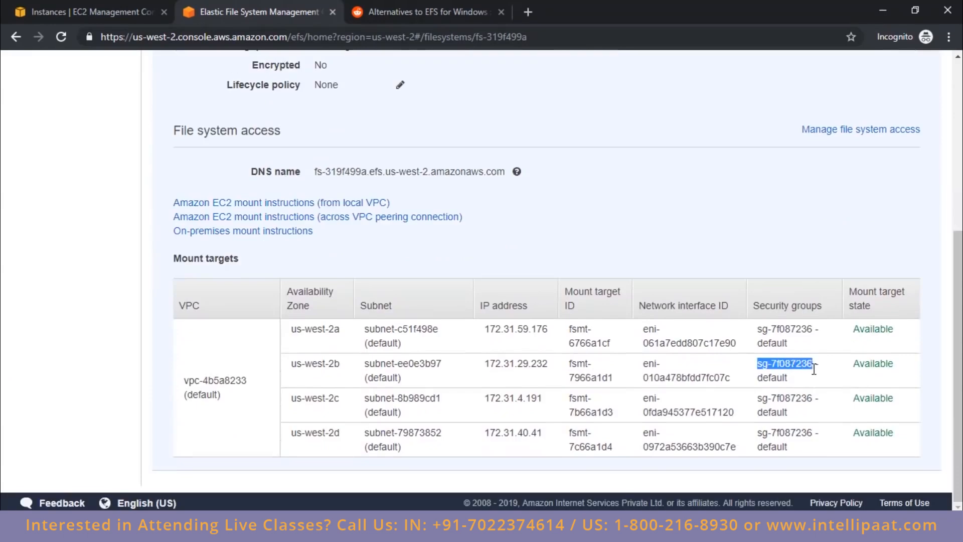
Step: Select the ubuntu instance instead of ubuntu2 in the EC2 instance list and review its description details
{"action": "left_click", "coordinate": [117, 17]}
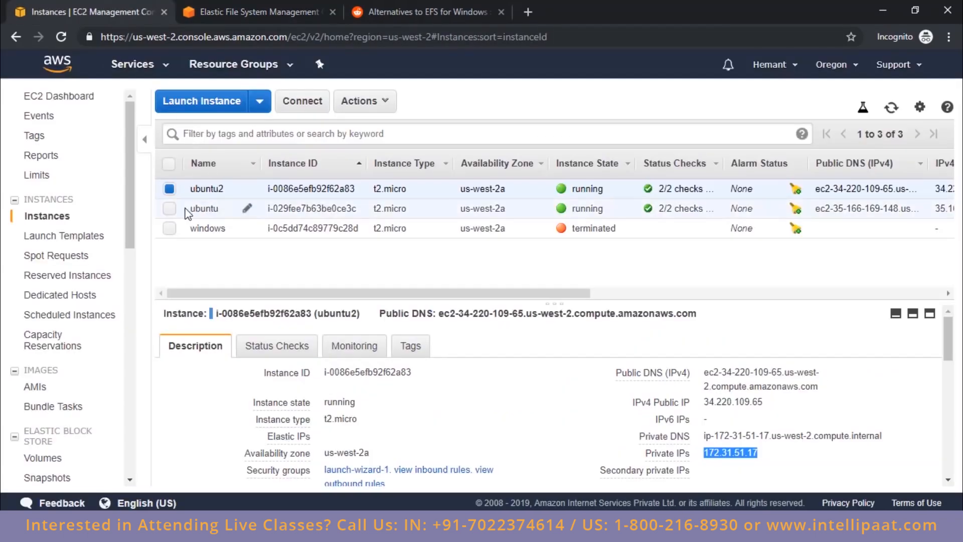
{"action": "left_click", "coordinate": [169, 189]}
{"action": "left_click", "coordinate": [169, 209]}
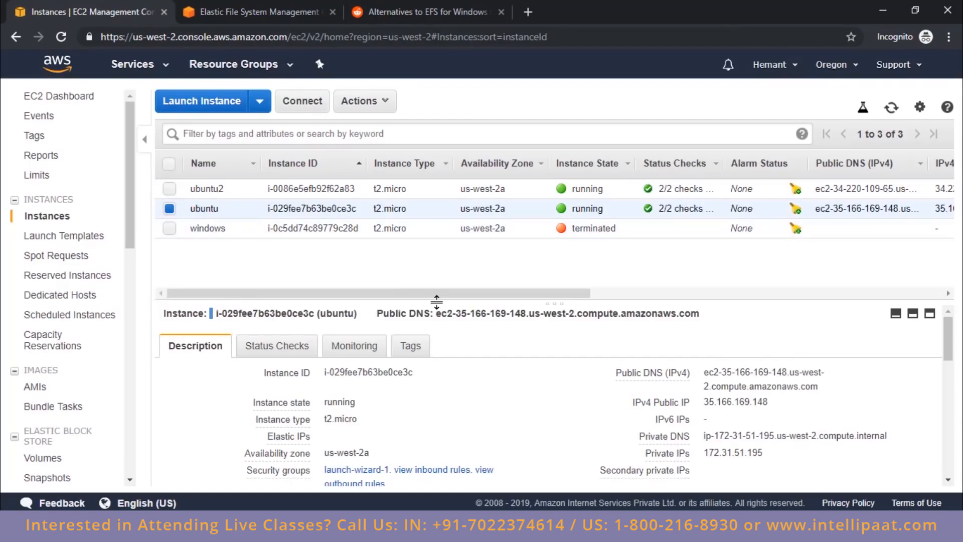
{"action": "scroll", "coordinate": [603, 401], "scroll_direction": "down", "scroll_amount": 3}
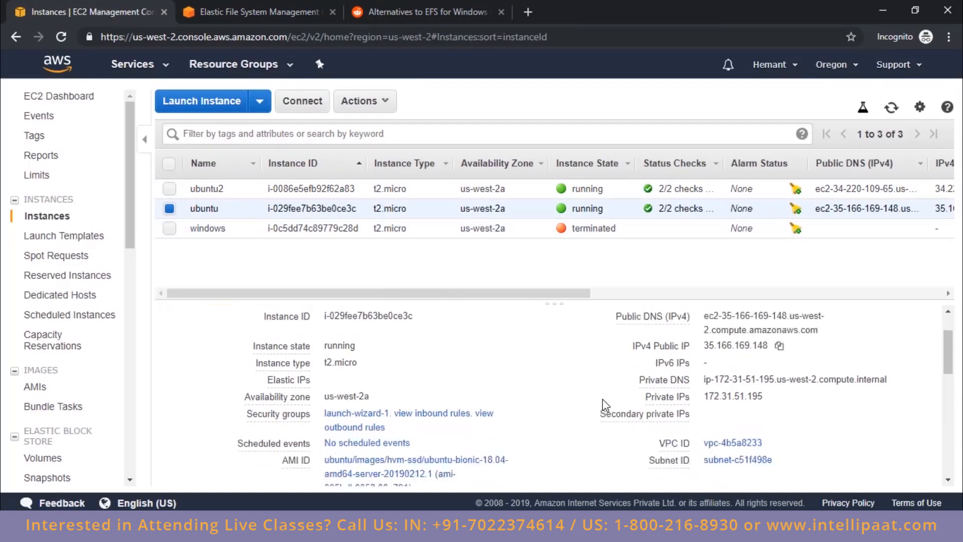
{"action": "scroll", "coordinate": [572, 394], "scroll_direction": "down", "scroll_amount": 3}
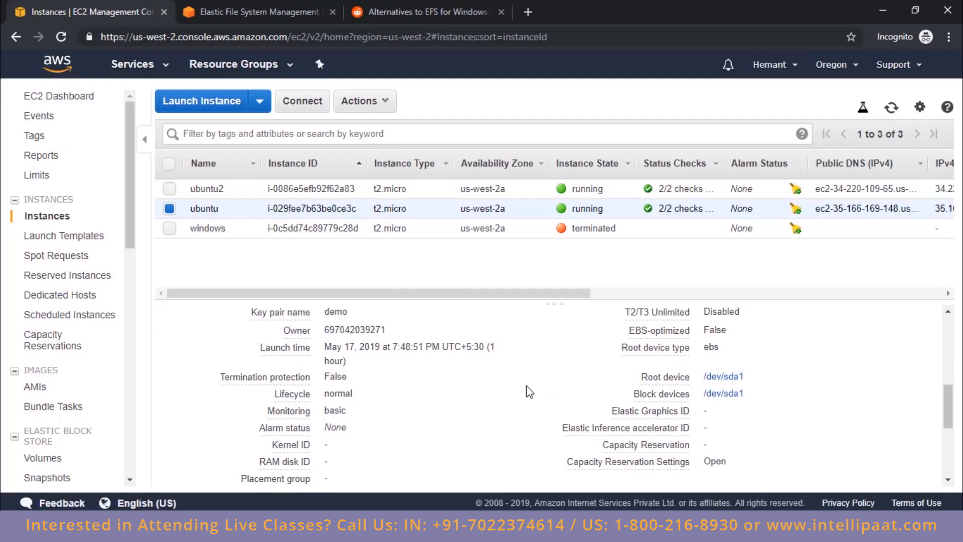
{"action": "scroll", "coordinate": [530, 392], "scroll_direction": "down", "scroll_amount": 2}
{"action": "scroll", "coordinate": [285, 409], "scroll_direction": "up", "scroll_amount": 5}
{"action": "mouse_move", "coordinate": [285, 409]}
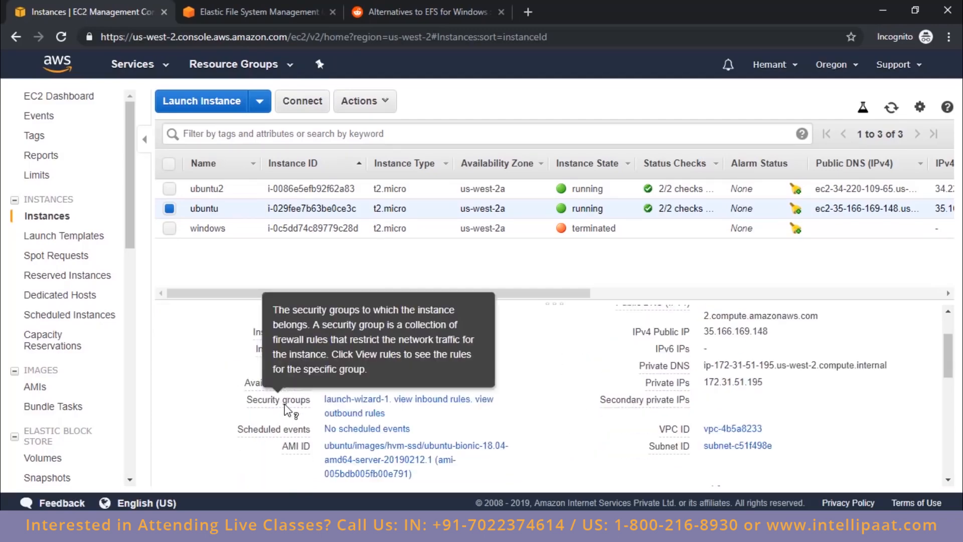
Step: Assign the default security group sg-7f087236 to the ubuntu instance alongside launch-wizard-1, checking the group ID against the EFS mount targets
{"action": "left_click", "coordinate": [386, 105]}
{"action": "mouse_move", "coordinate": [404, 246]}
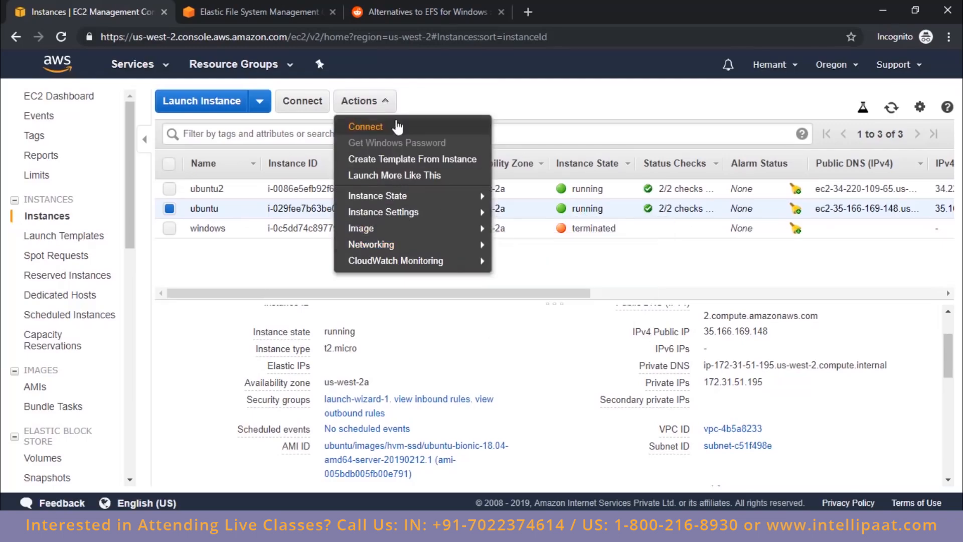
{"action": "left_click", "coordinate": [388, 103]}
{"action": "left_click", "coordinate": [388, 103]}
{"action": "mouse_move", "coordinate": [401, 248]}
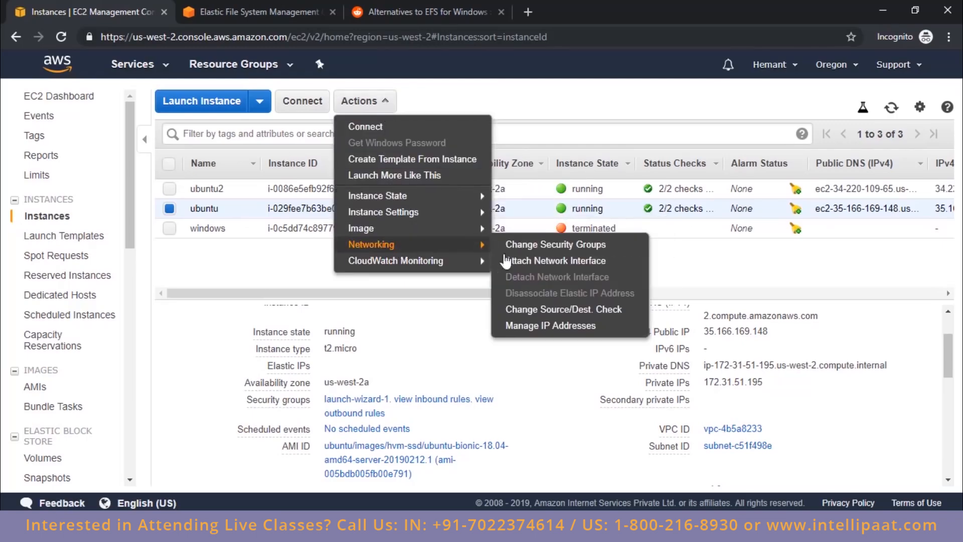
{"action": "left_click", "coordinate": [508, 246]}
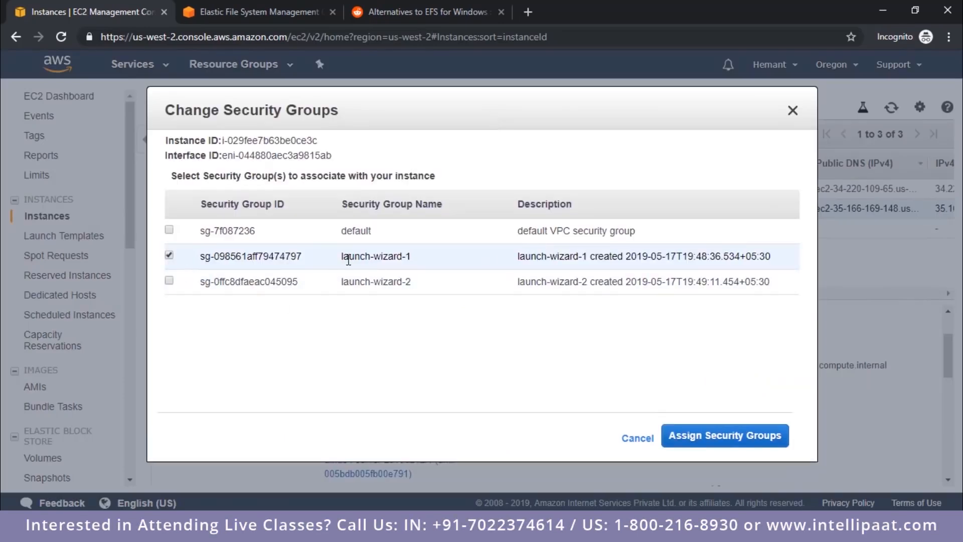
{"action": "left_click_drag", "start_coordinate": [348, 260], "coordinate": [417, 260]}
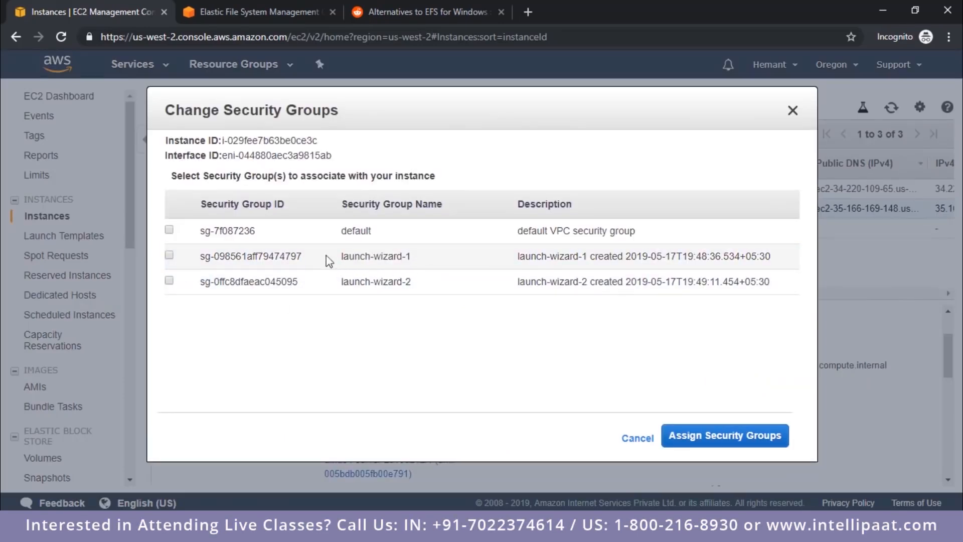
{"action": "left_click", "coordinate": [258, 12]}
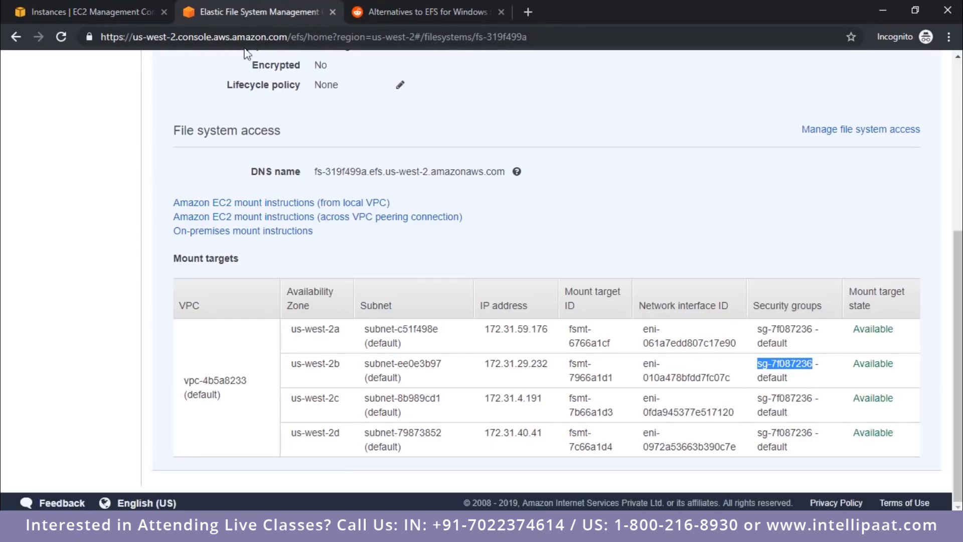
{"action": "left_click", "coordinate": [105, 9]}
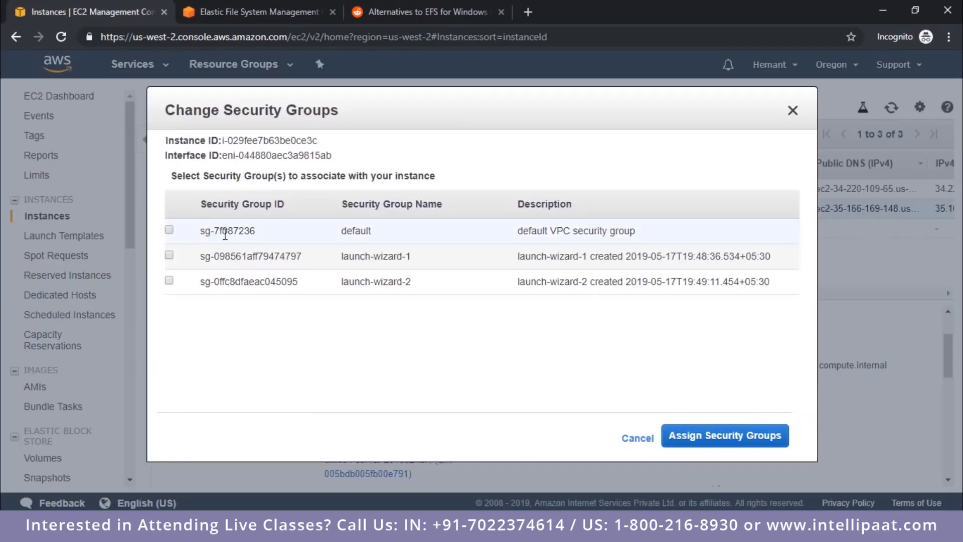
{"action": "left_click", "coordinate": [169, 230]}
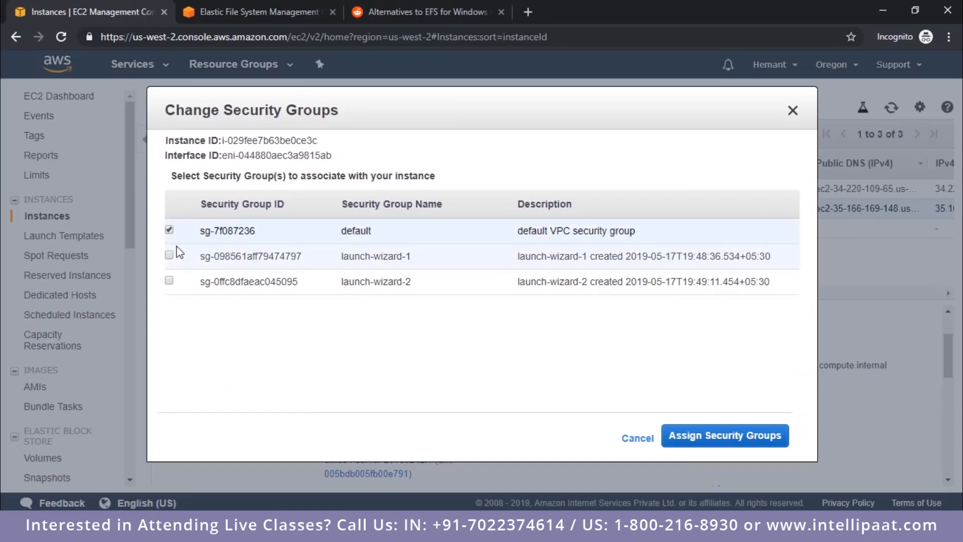
{"action": "left_click", "coordinate": [170, 255]}
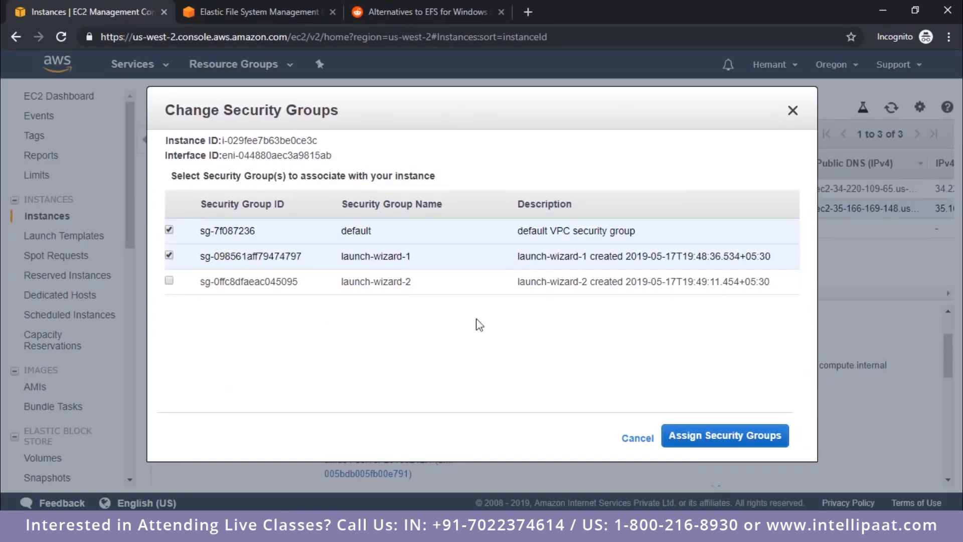
{"action": "left_click", "coordinate": [715, 441]}
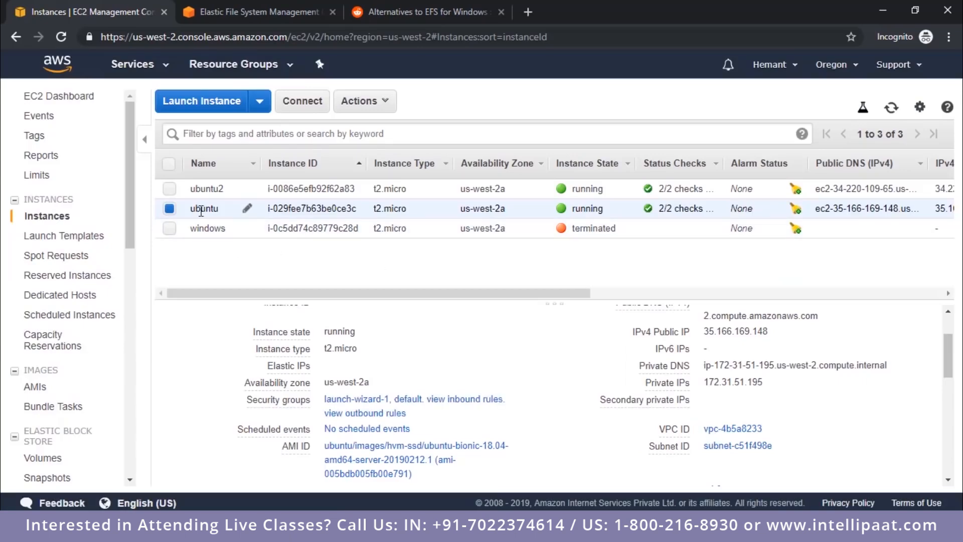
Step: Assign the default security group to the ubuntu2 instance alongside launch-wizard-1, and reselect the ubuntu instance to check its groups
{"action": "double_click", "coordinate": [201, 208]}
{"action": "left_click", "coordinate": [169, 209]}
{"action": "left_click", "coordinate": [169, 188]}
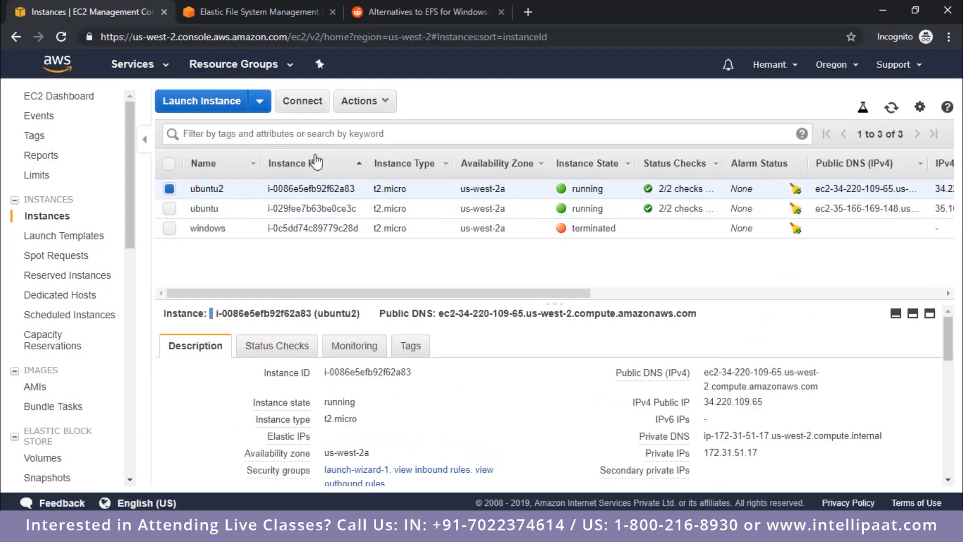
{"action": "left_click", "coordinate": [360, 101]}
{"action": "mouse_move", "coordinate": [401, 246]}
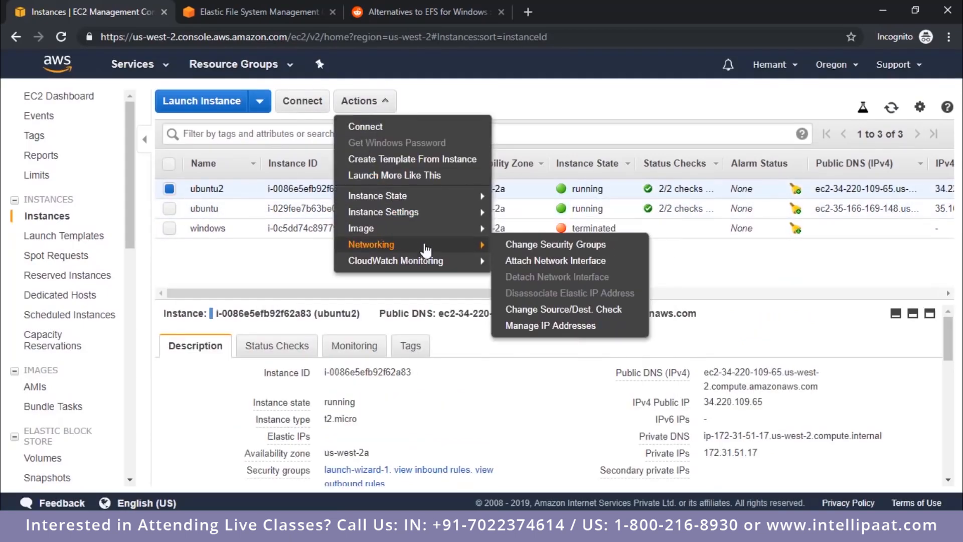
{"action": "left_click", "coordinate": [517, 244]}
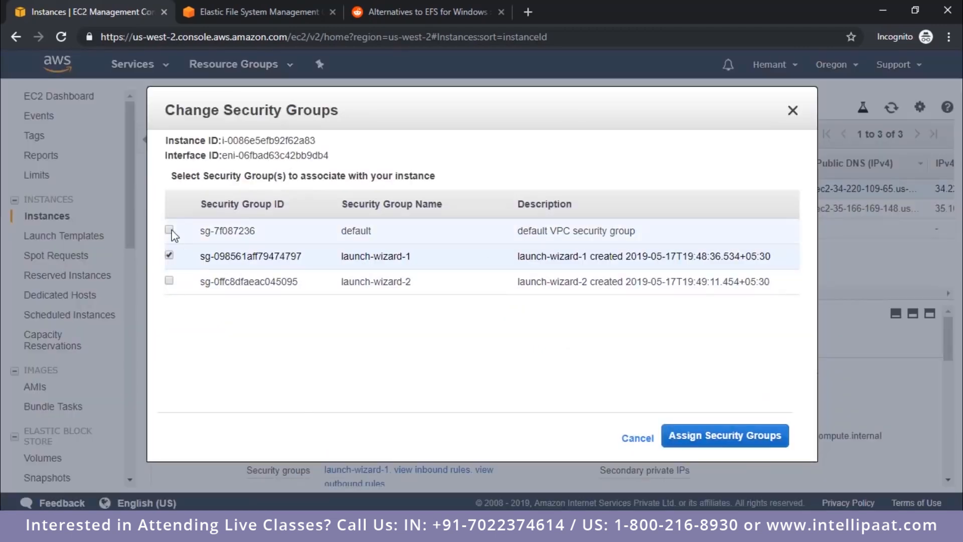
{"action": "left_click", "coordinate": [170, 230]}
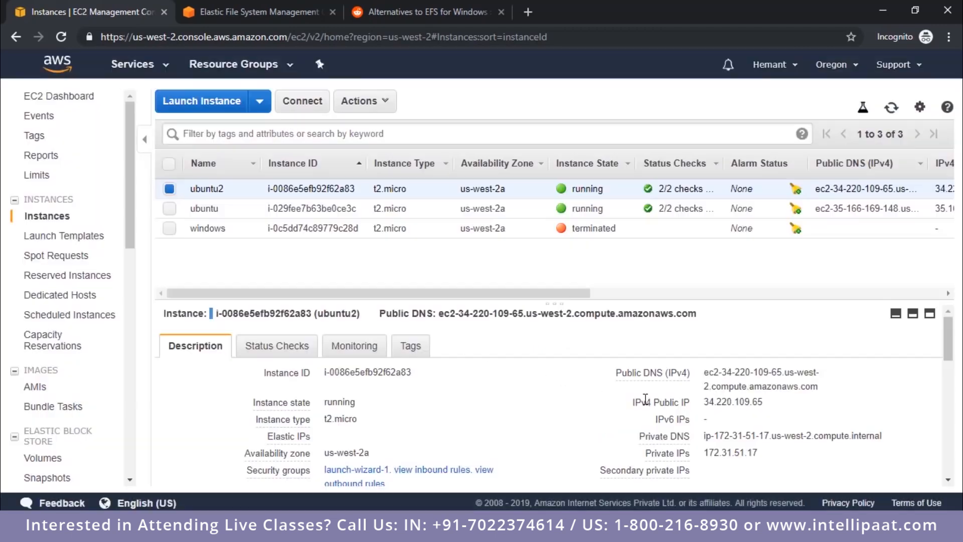
{"action": "left_click", "coordinate": [170, 191]}
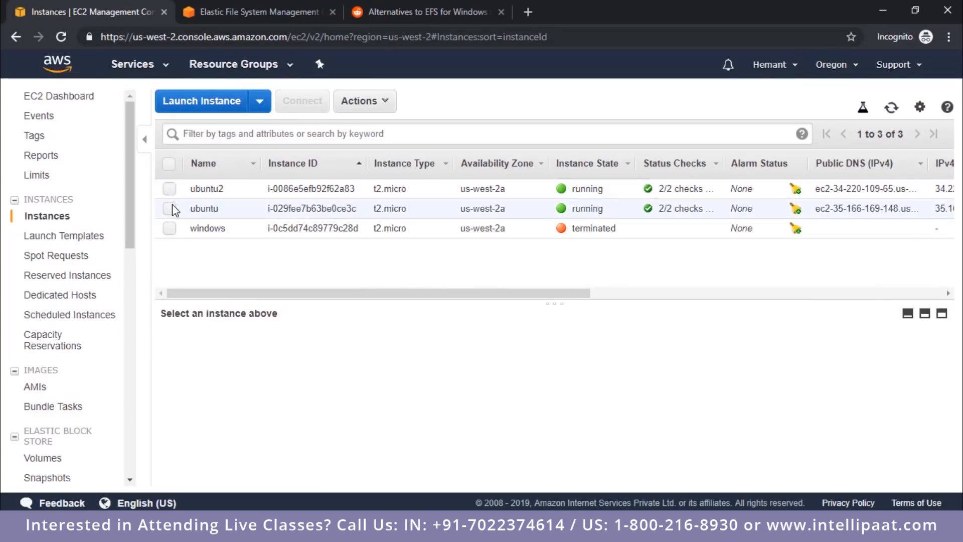
{"action": "left_click", "coordinate": [172, 202]}
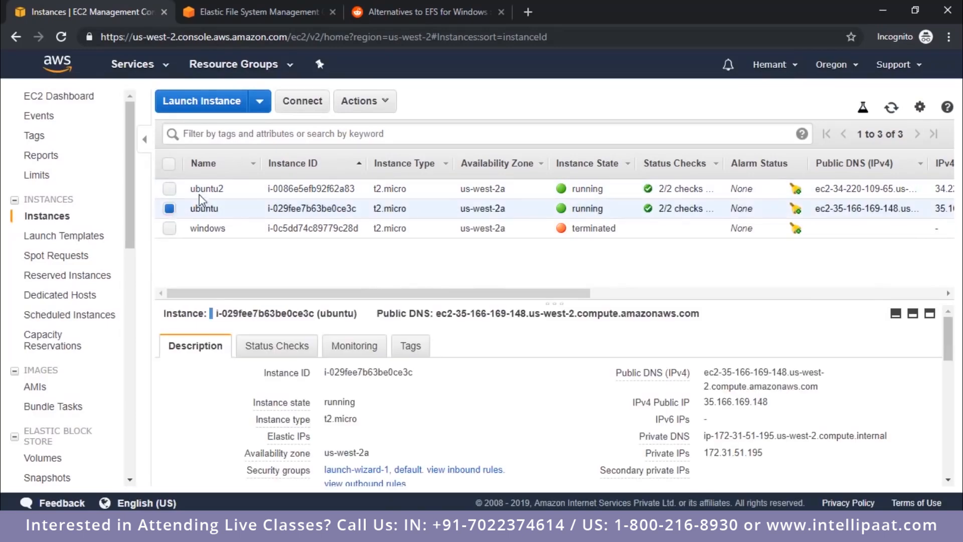
Step: Open the Amazon EC2 mount instructions (from local VPC) for the EFS file system
{"action": "left_click", "coordinate": [257, 14]}
{"action": "scroll", "coordinate": [559, 364], "scroll_direction": "up", "scroll_amount": 6}
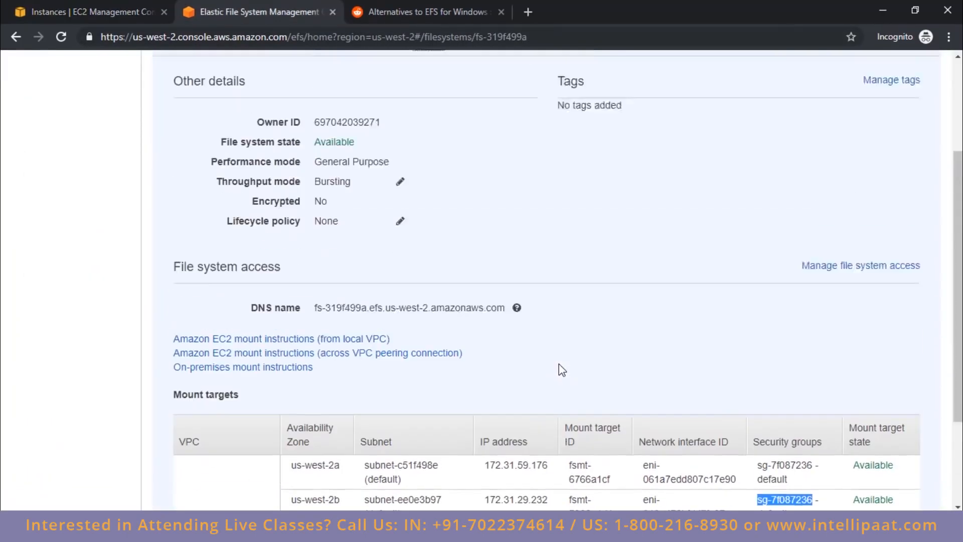
{"action": "scroll", "coordinate": [559, 364], "scroll_direction": "down", "scroll_amount": 4}
{"action": "scroll", "coordinate": [559, 364], "scroll_direction": "up", "scroll_amount": 2}
{"action": "scroll", "coordinate": [562, 370], "scroll_direction": "up", "scroll_amount": 1}
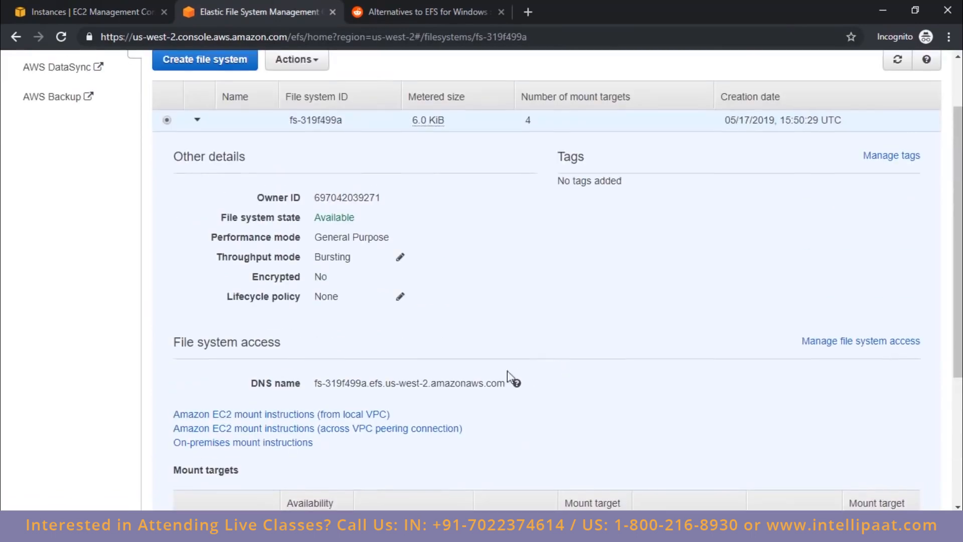
{"action": "left_click", "coordinate": [243, 417]}
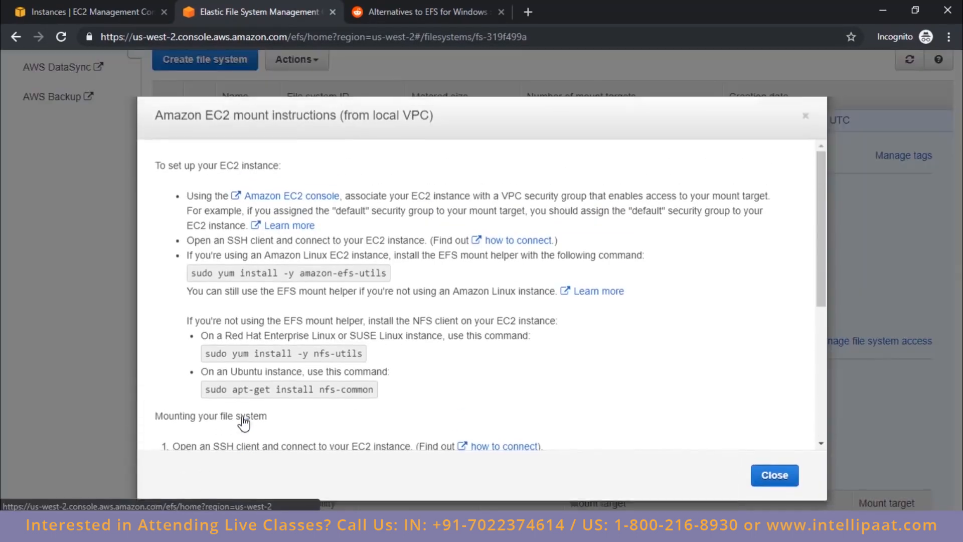
Step: Copy the Ubuntu command sudo apt-get install nfs-common from the mount instructions and run it in the ubuntu instance's PuTTY terminal
{"action": "scroll", "coordinate": [360, 261], "scroll_direction": "down", "scroll_amount": 5}
{"action": "scroll", "coordinate": [360, 261], "scroll_direction": "up", "scroll_amount": 5}
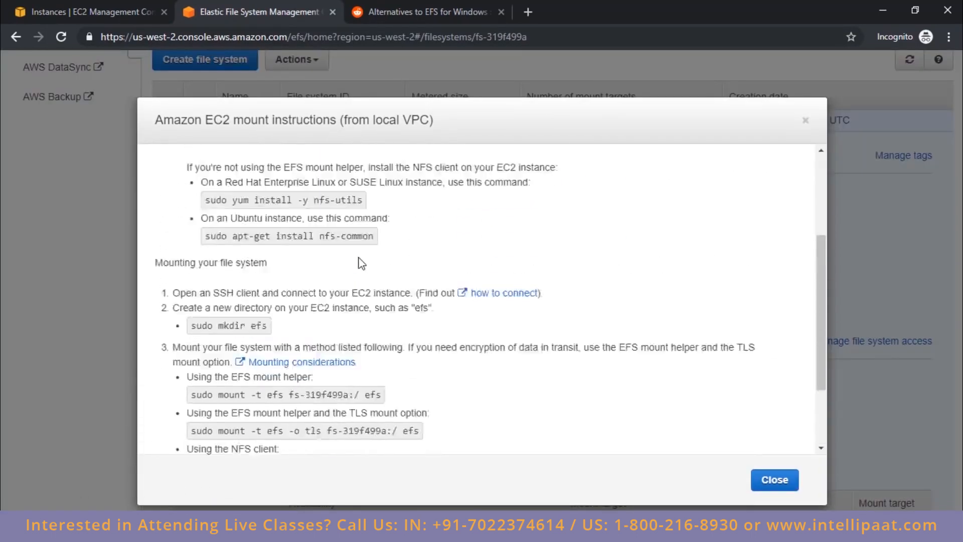
{"action": "scroll", "coordinate": [343, 301], "scroll_direction": "down", "scroll_amount": 2}
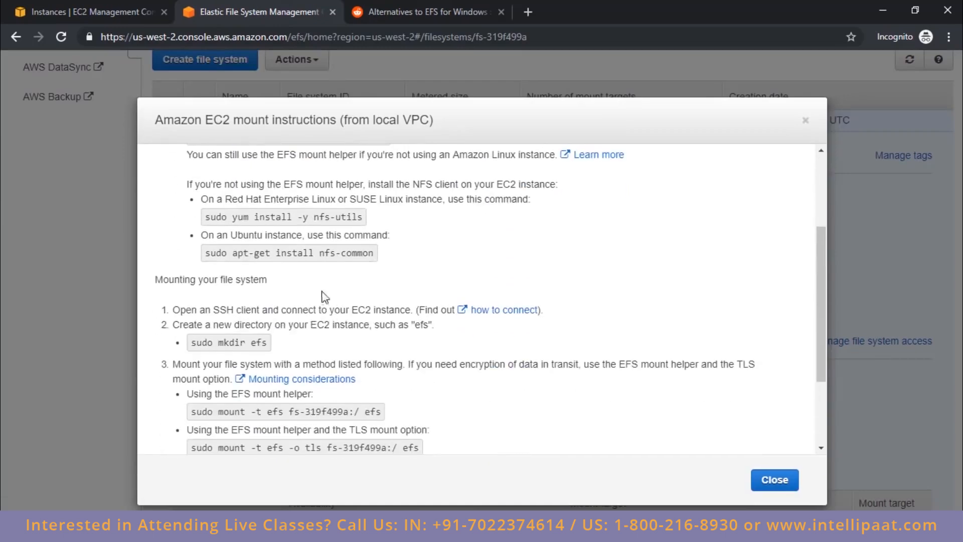
{"action": "double_click", "coordinate": [247, 236]}
{"action": "triple_click", "coordinate": [242, 254]}
{"action": "key", "text": "ctrl+c"}
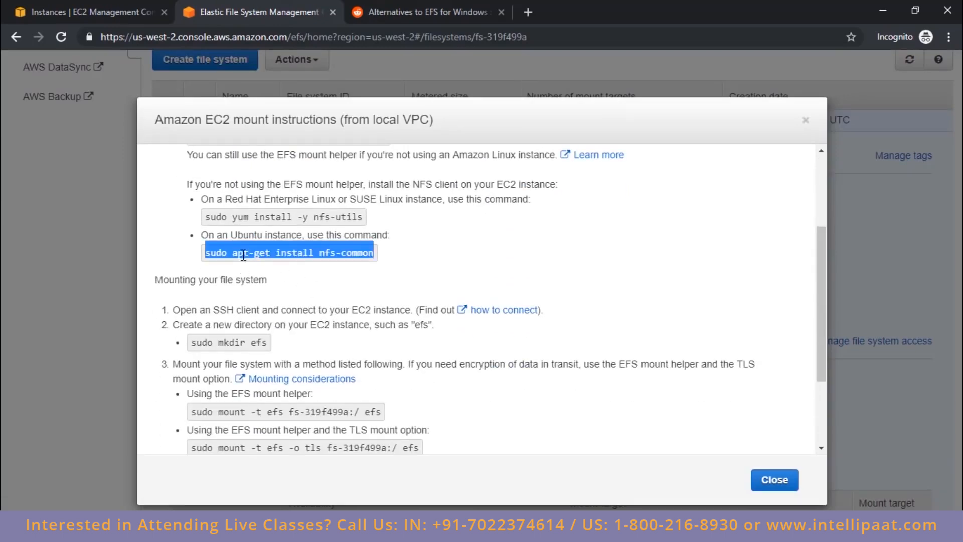
{"action": "left_click", "coordinate": [398, 528]}
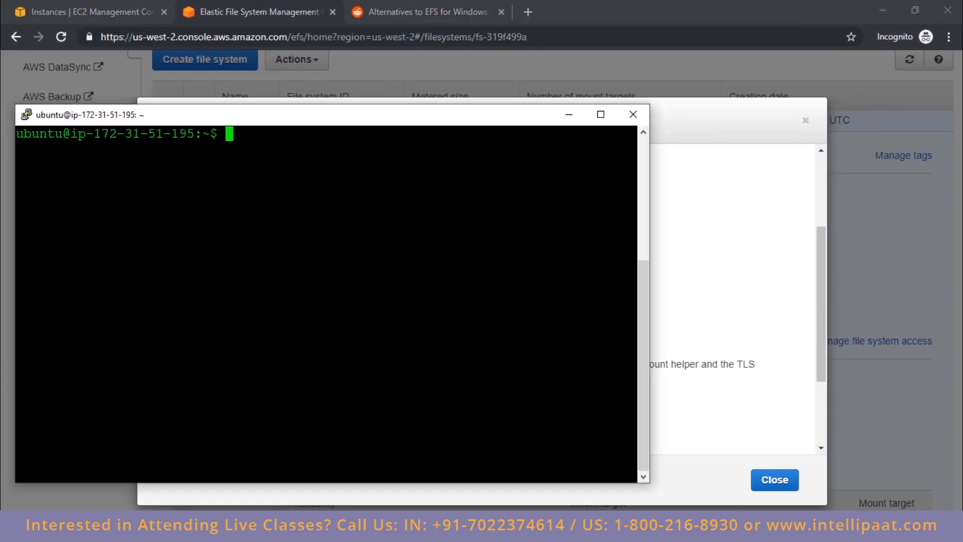
{"action": "left_click_drag", "start_coordinate": [396, 113], "coordinate": [441, 94]}
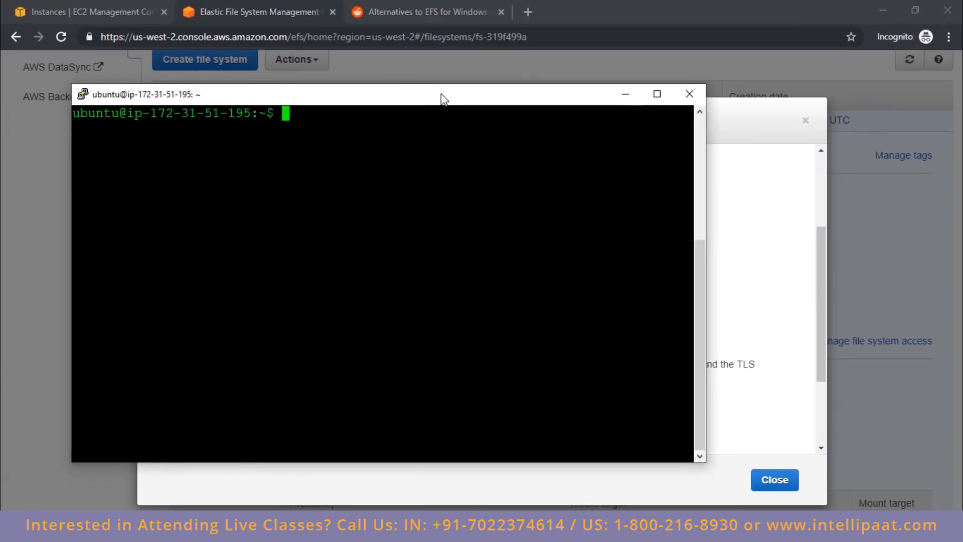
{"action": "right_click", "coordinate": [437, 165]}
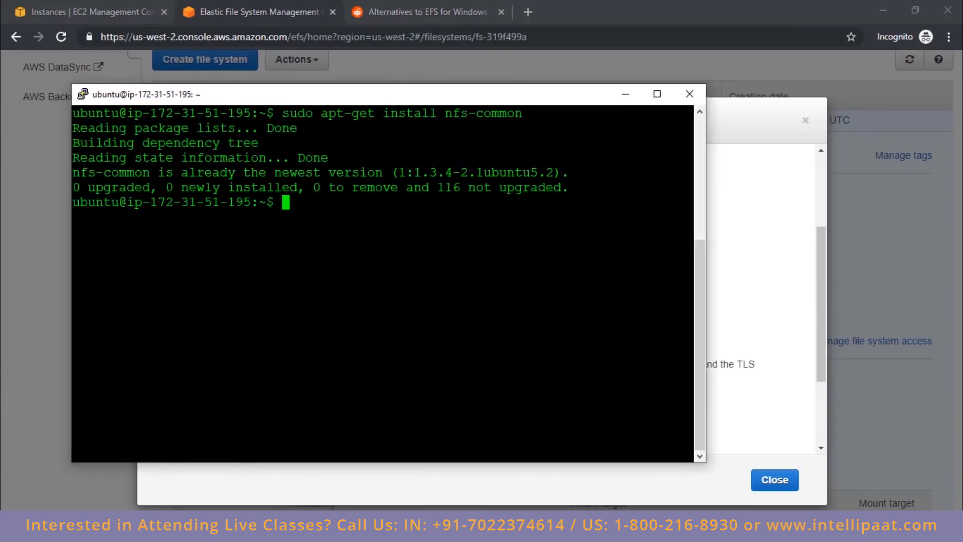
Step: Update the package lists in the ubuntu2 terminal with sudo apt-get update, clearing the screen before and after
{"action": "left_click", "coordinate": [398, 528]}
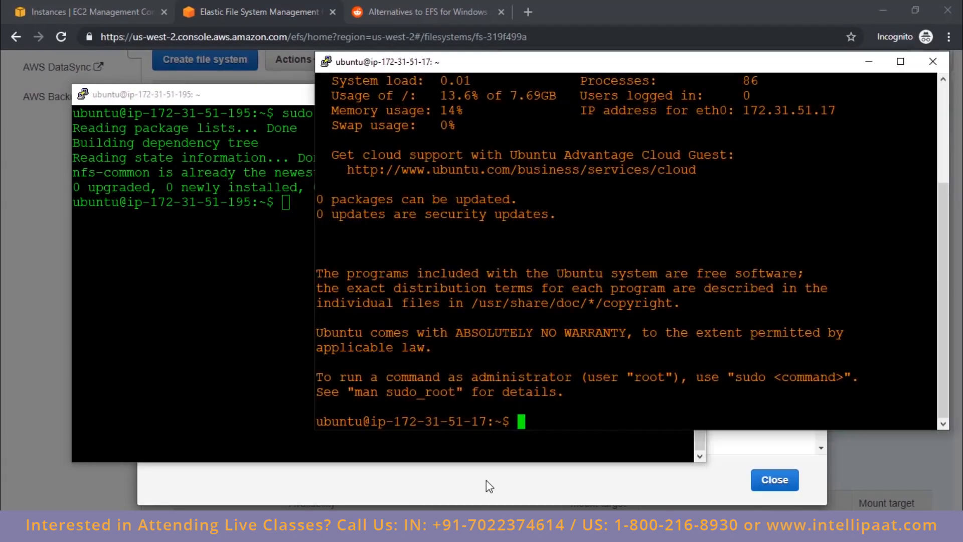
{"action": "type", "text": "ck"}
{"action": "key", "text": "BackSpace"}
{"action": "type", "text": "lear"}
{"action": "key", "text": "Return"}
{"action": "type", "text": "sudo apt"}
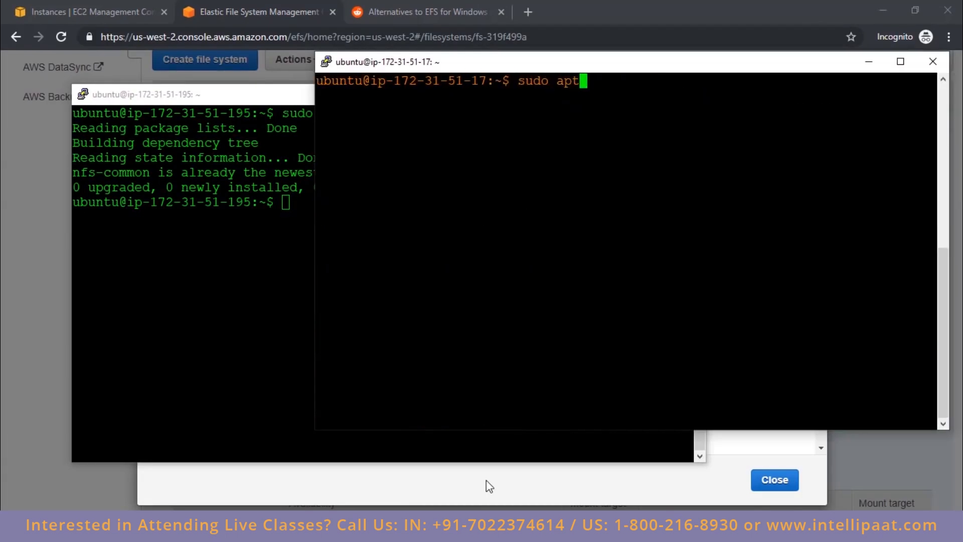
{"action": "type", "text": "-get update"}
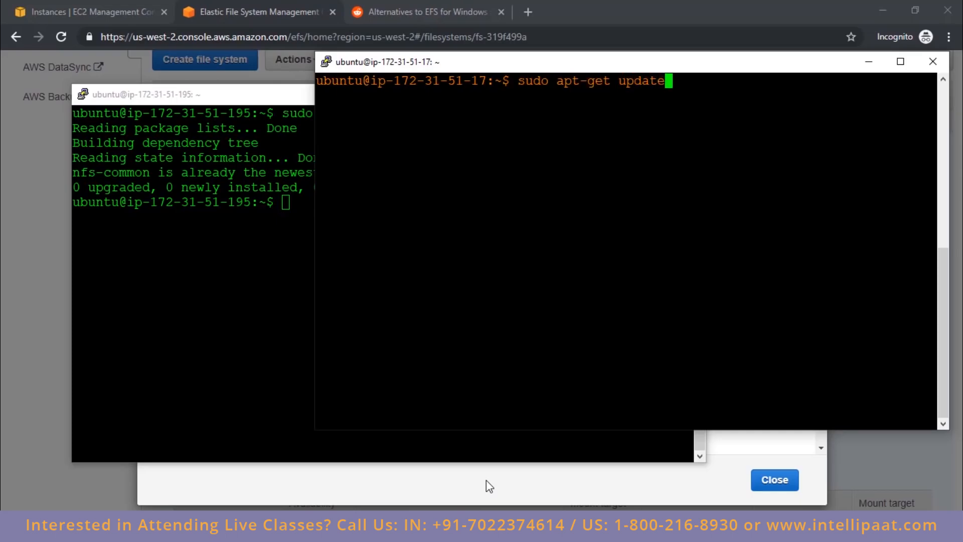
{"action": "key", "text": "Return"}
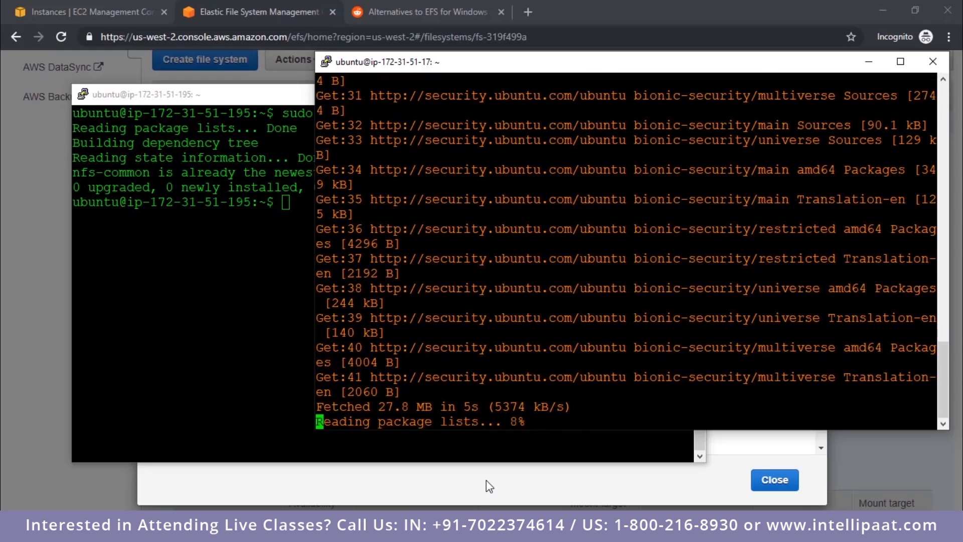
{"action": "type", "text": "clear"}
{"action": "key", "text": "Return"}
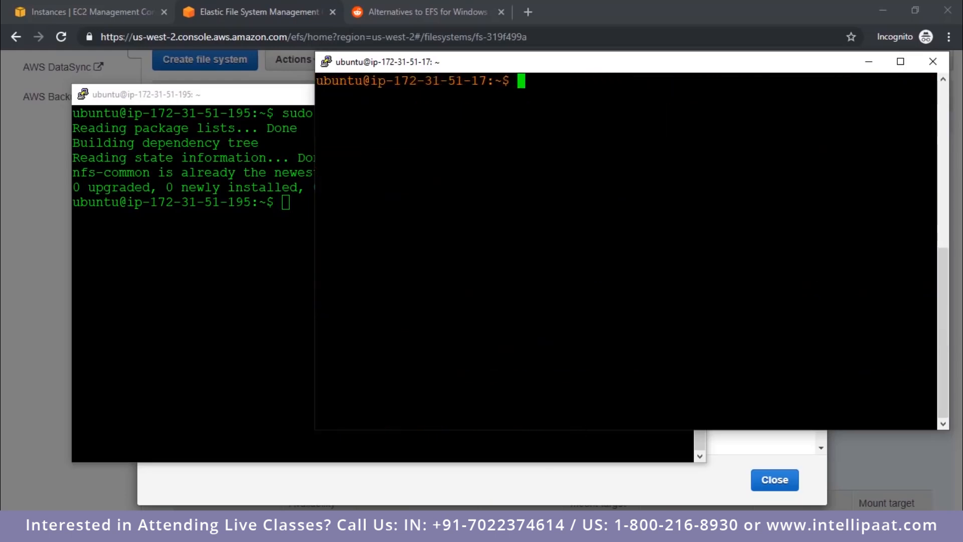
Step: Install the NFS client in the ubuntu2 terminal with sudo apt-get install nfs-common, accepting the additional packages
{"action": "type", "text": "sudo apt-get install nfs-common"}
{"action": "key", "text": "Return"}
{"action": "type", "text": "y"}
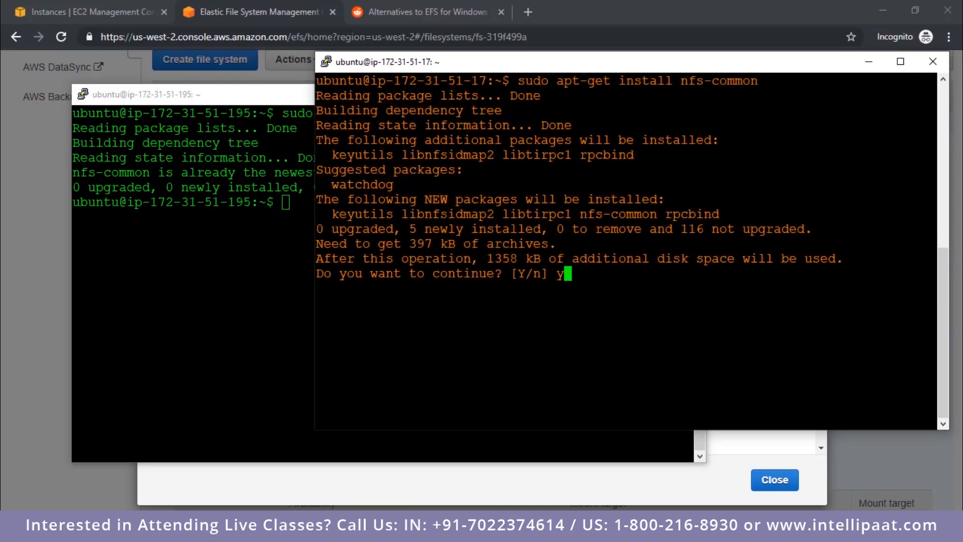
{"action": "key", "text": "Return"}
Step: Create a directory named efstest in the home folder of the ubuntu instance
{"action": "key", "text": "alt+Tab"}
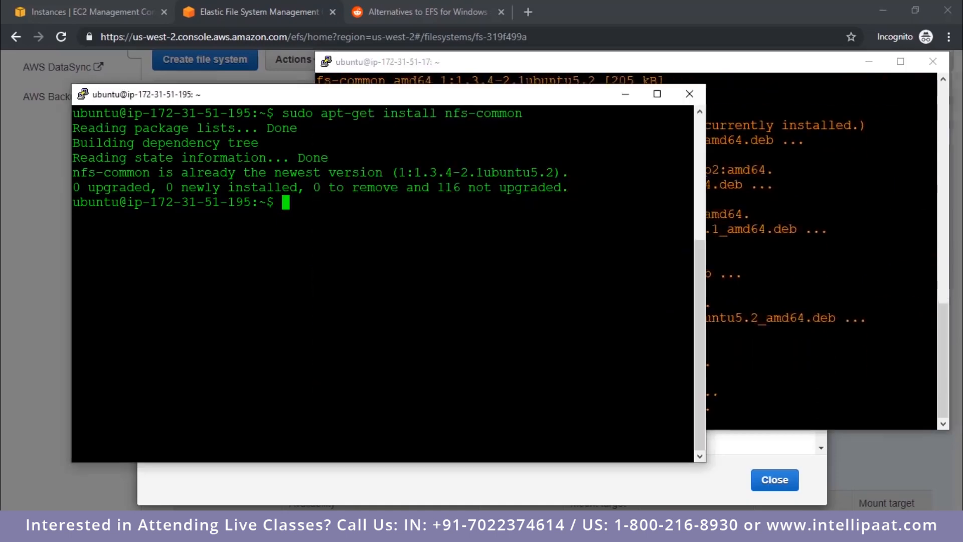
{"action": "type", "text": "mkdir "}
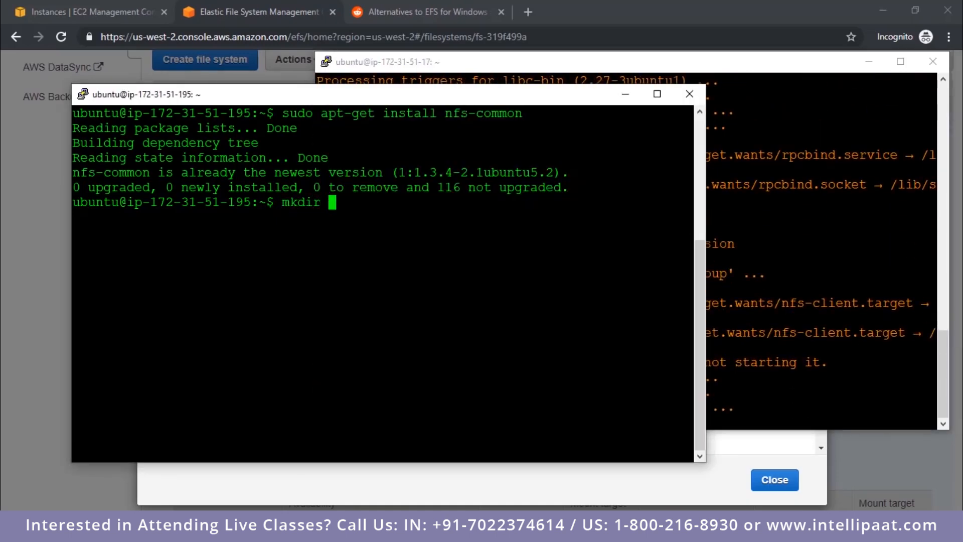
{"action": "type", "text": "efstest"}
{"action": "key", "text": "Return"}
Step: Clear the ubuntu2 terminal and create a directory named efstest2 in its home folder
{"action": "key", "text": "alt+Tab"}
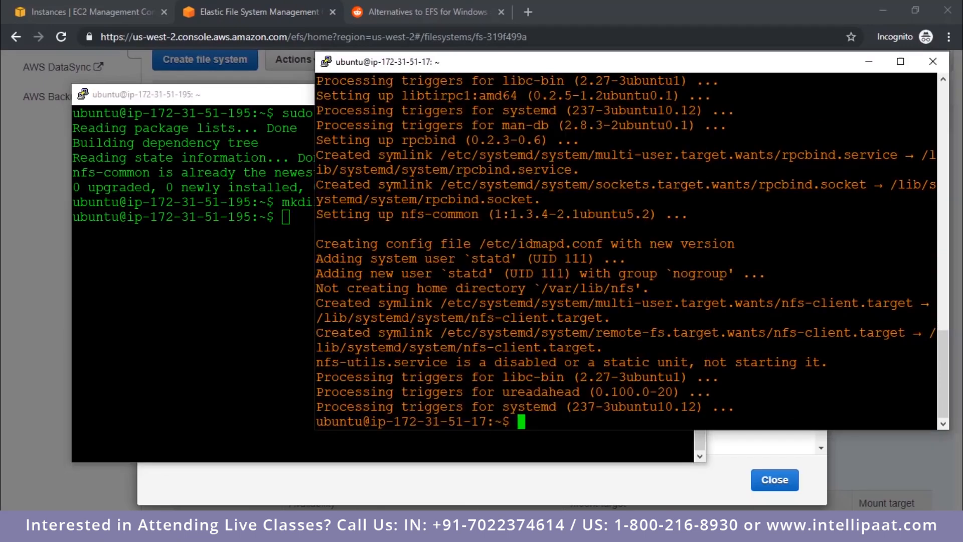
{"action": "type", "text": "clear"}
{"action": "key", "text": "Return"}
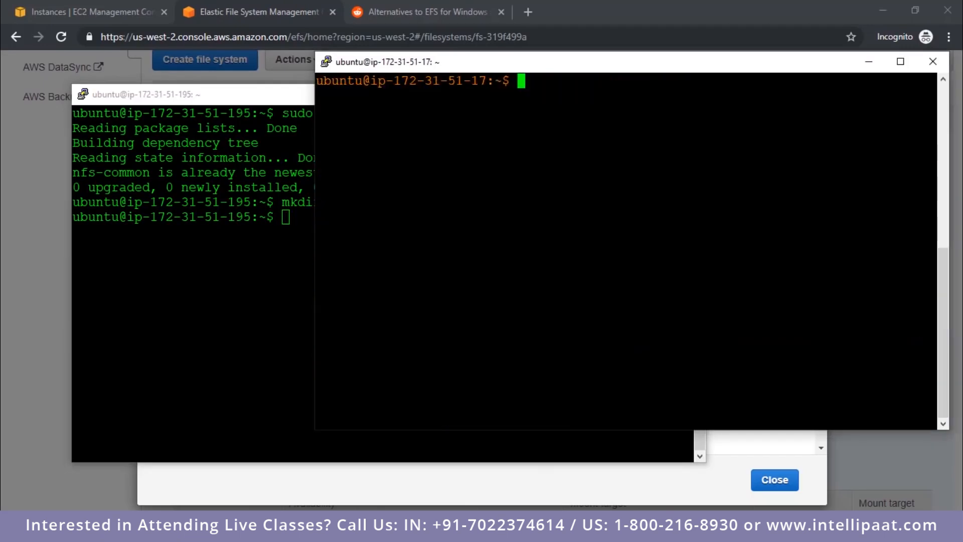
{"action": "type", "text": "mkdir e"}
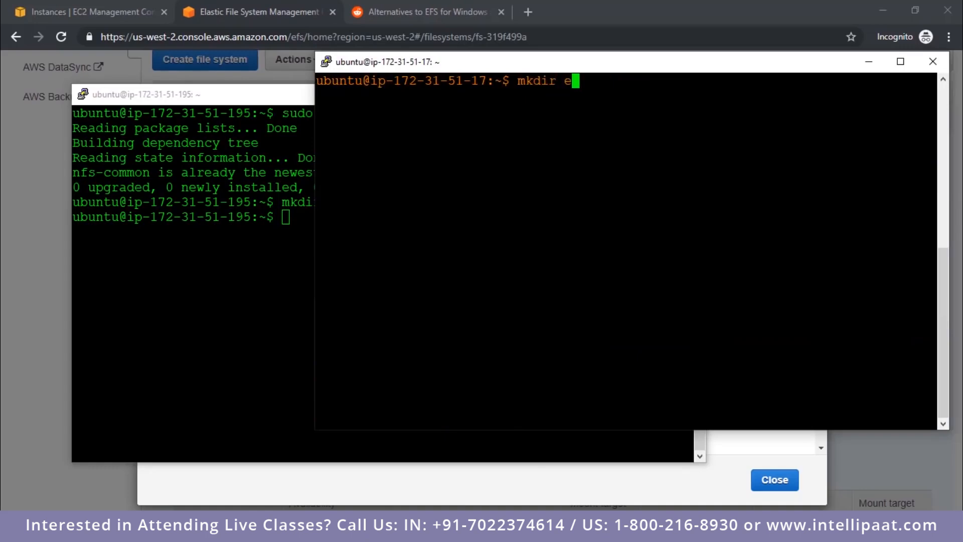
{"action": "type", "text": "fstest2"}
{"action": "key", "text": "Return"}
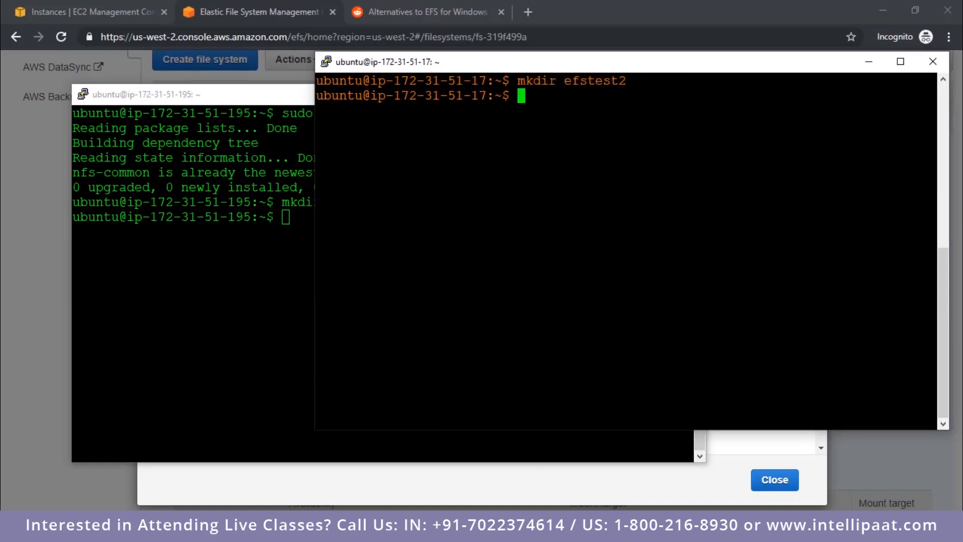
Step: Copy the NFS client mount command from the mount instructions, run it on the ubuntu instance with efstest as target, and enter that directory
{"action": "key", "text": "alt+Tab"}
{"action": "left_click", "coordinate": [266, 12]}
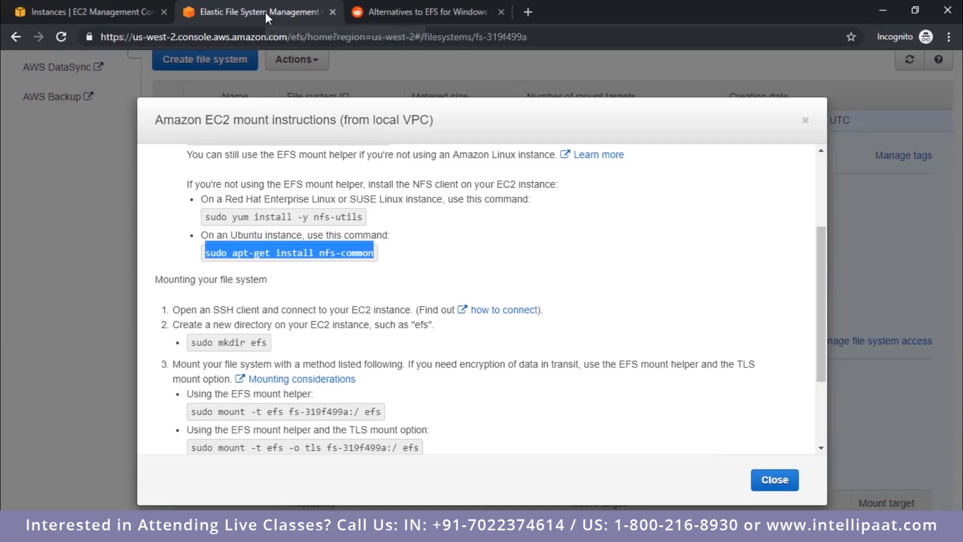
{"action": "scroll", "coordinate": [381, 301], "scroll_direction": "down", "scroll_amount": 3}
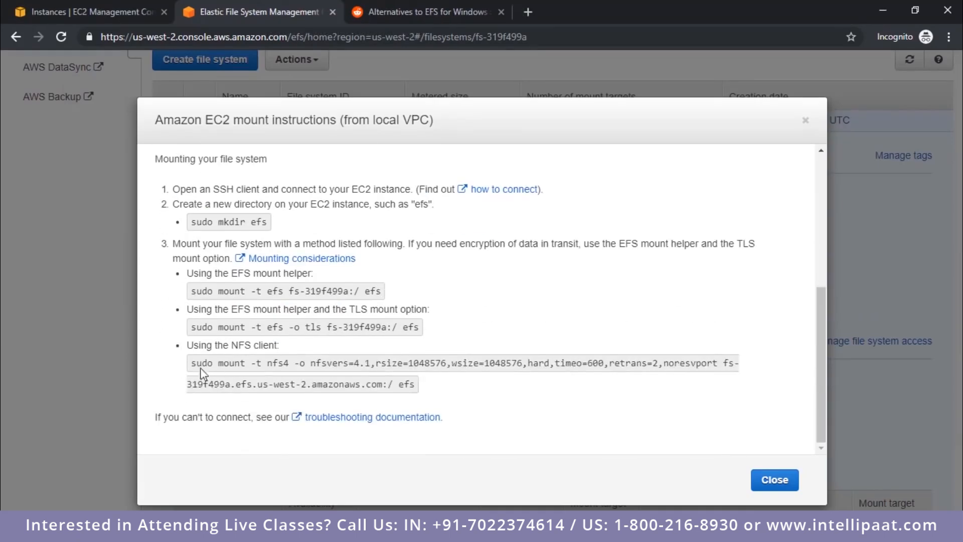
{"action": "left_click_drag", "start_coordinate": [191, 362], "coordinate": [416, 383]}
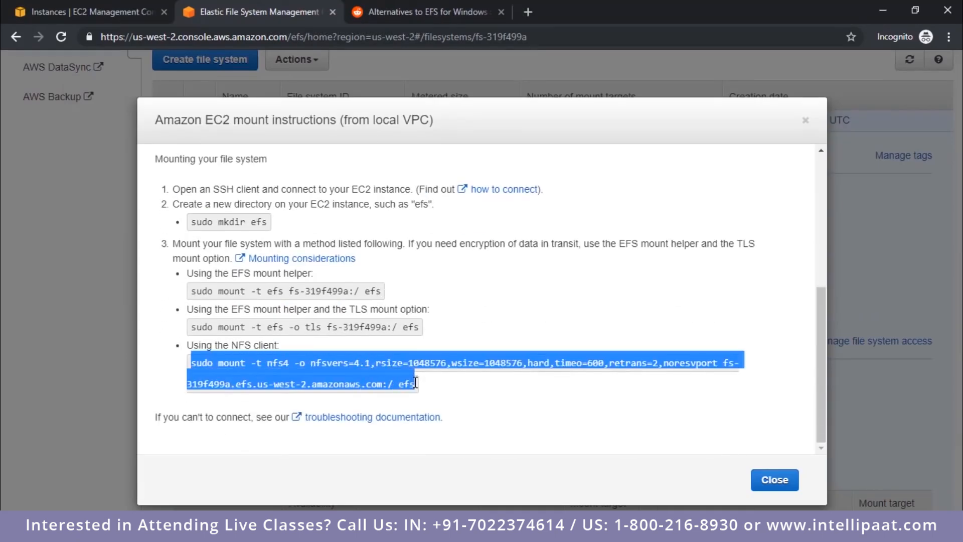
{"action": "key", "text": "ctrl+c"}
{"action": "key", "text": "alt+Tab"}
{"action": "right_click", "coordinate": [416, 383]}
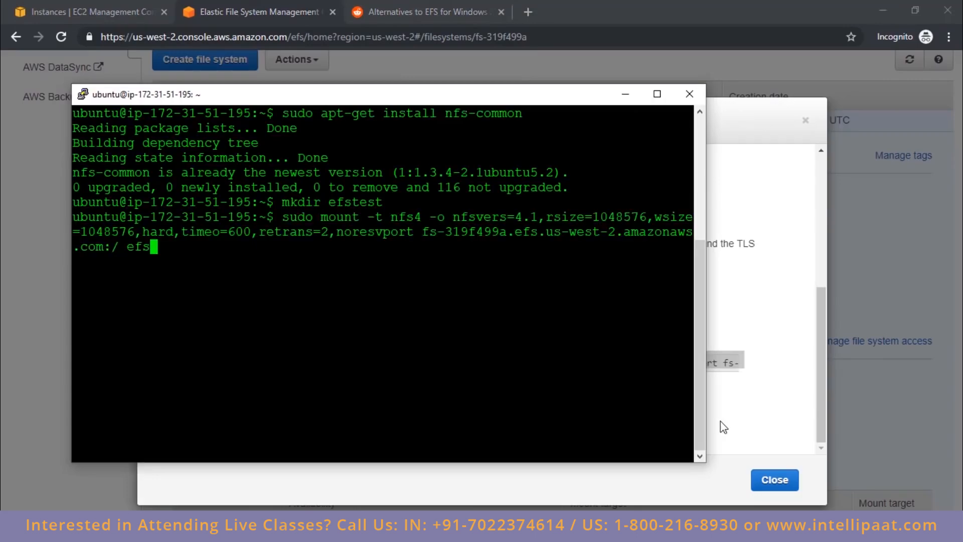
{"action": "type", "text": "test"}
{"action": "key", "text": "Return"}
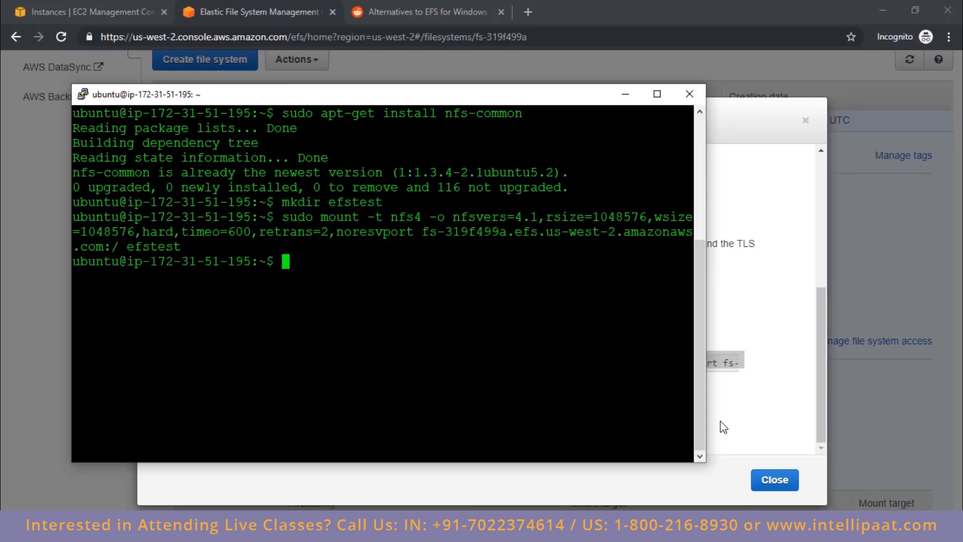
{"action": "type", "text": "cd efstest"}
{"action": "key", "text": "Return"}
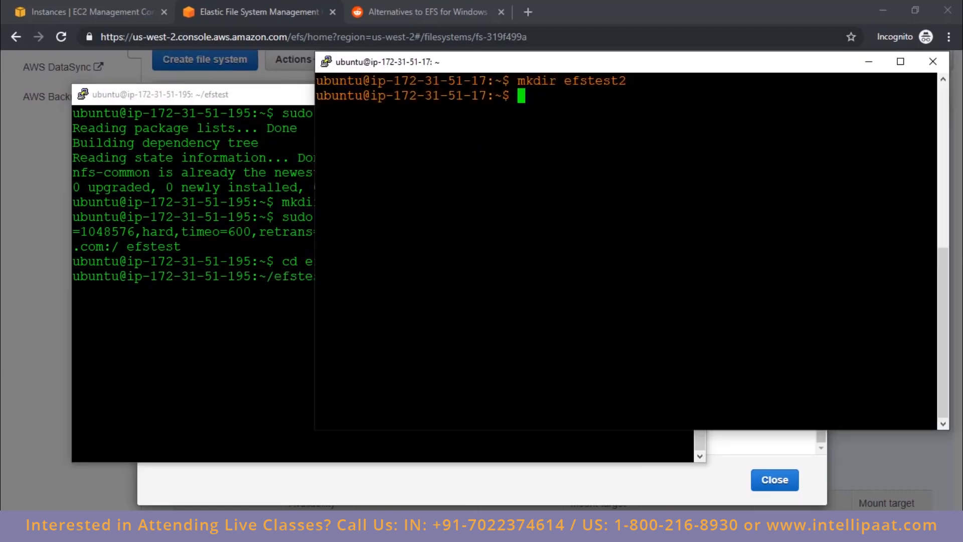
Step: Mount the EFS file system on efstest2 in the ubuntu2 terminal using the copied NFS client command, and clear the screen
{"action": "key", "text": "shift+Insert"}
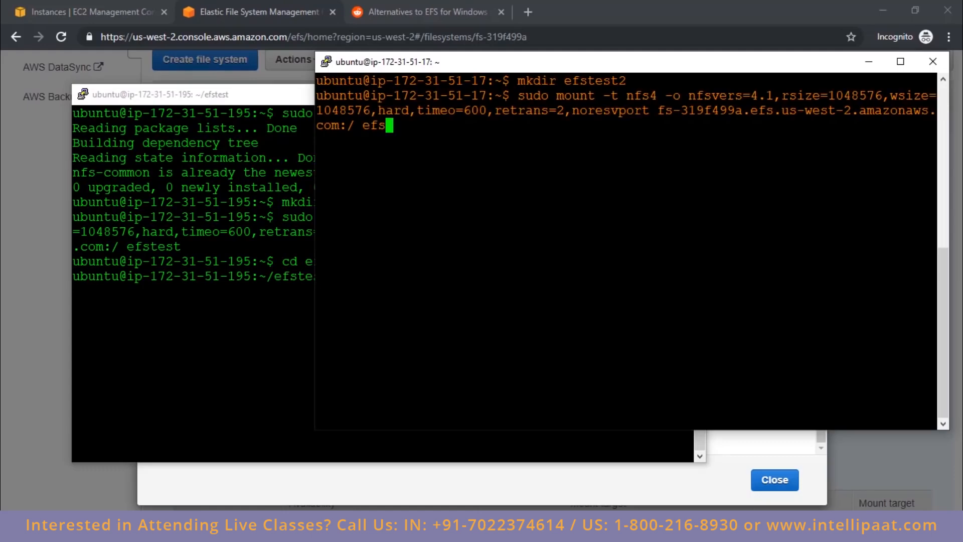
{"action": "type", "text": "test2"}
{"action": "key", "text": "Return"}
{"action": "type", "text": "clear"}
{"action": "key", "text": "Return"}
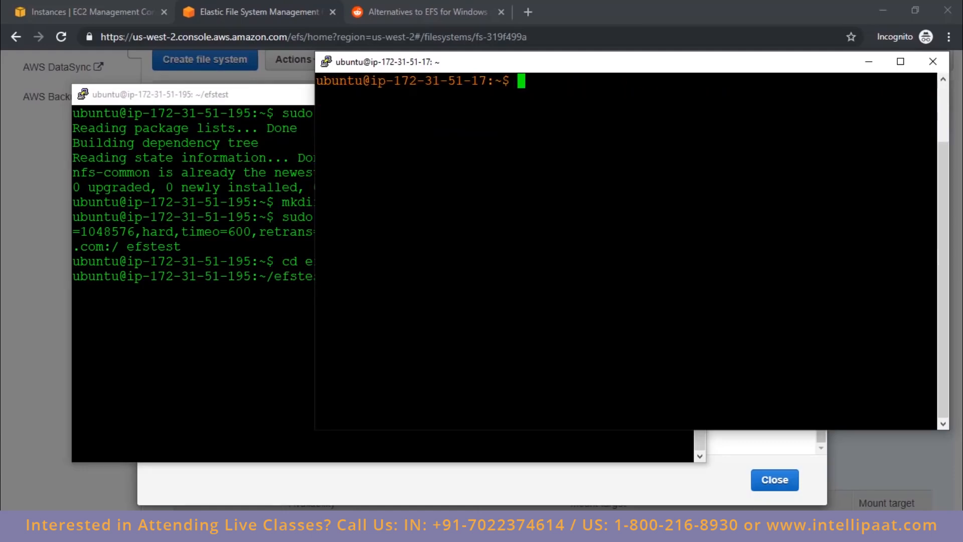
Step: Enter efstest2 on ubuntu2 and list the contents of the mounted directories on both instances
{"action": "type", "text": "cd efstest2/"}
{"action": "key", "text": "Return"}
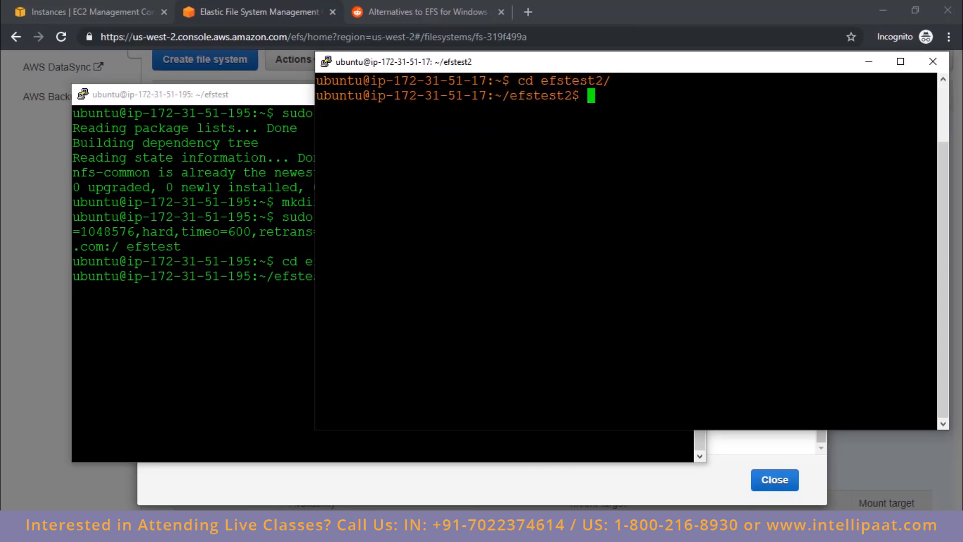
{"action": "type", "text": "ls"}
{"action": "key", "text": "Return"}
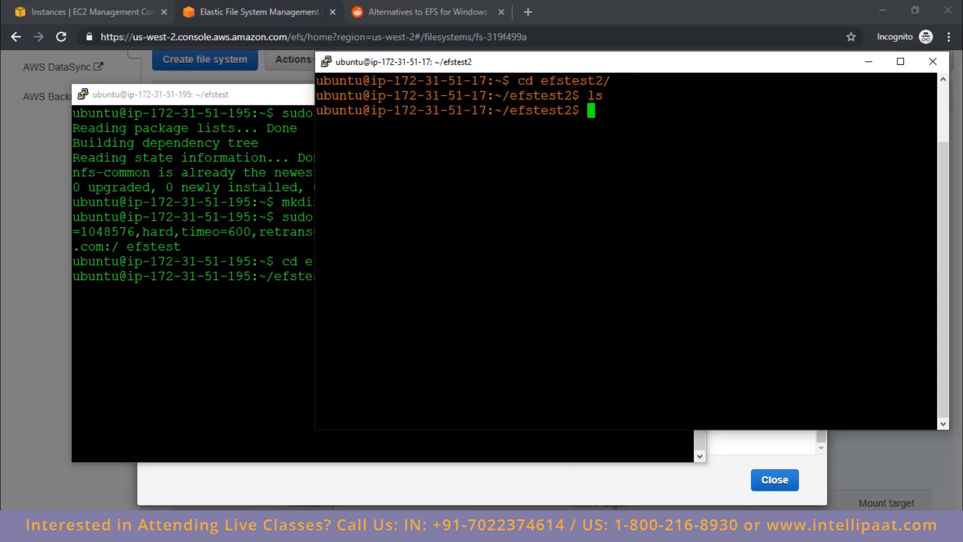
{"action": "key", "text": "alt+Tab"}
{"action": "type", "text": "l"}
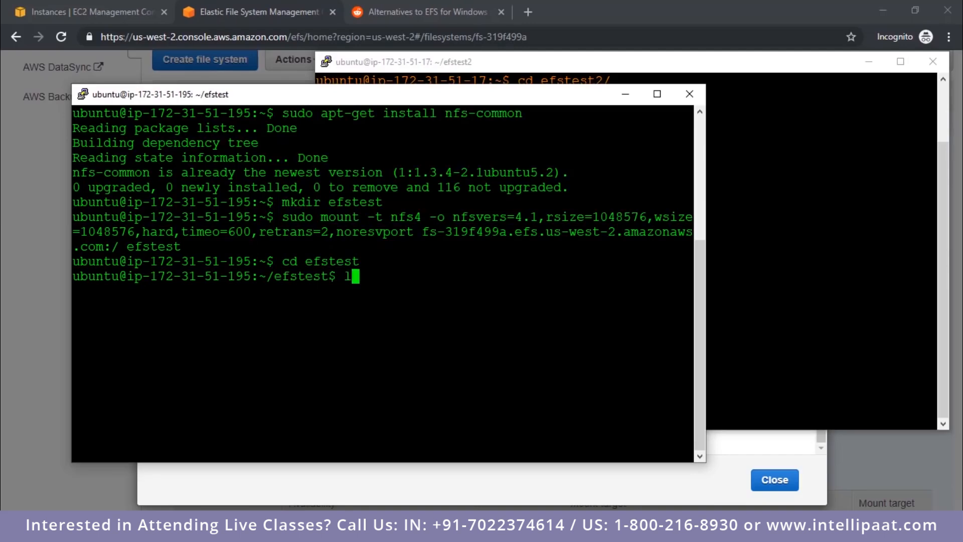
{"action": "type", "text": "s"}
{"action": "key", "text": "Return"}
Step: Create the file 1.txt in efstest on the ubuntu instance using sudo touch, and list the directory
{"action": "type", "text": "t"}
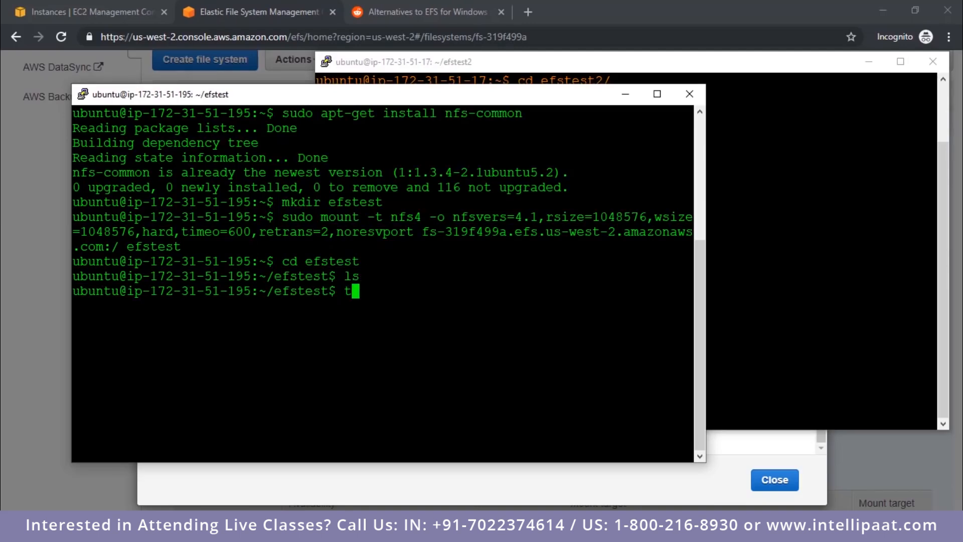
{"action": "type", "text": "ouch 1.txt"}
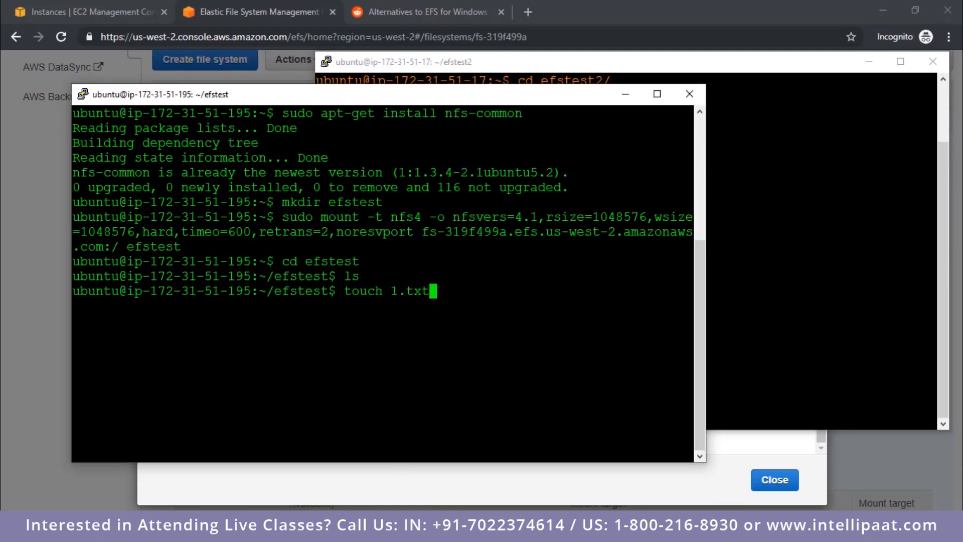
{"action": "key", "text": "Return"}
{"action": "key", "text": "Up"}
{"action": "key", "text": "Home"}
{"action": "type", "text": "sudo"}
{"action": "key", "text": "Return"}
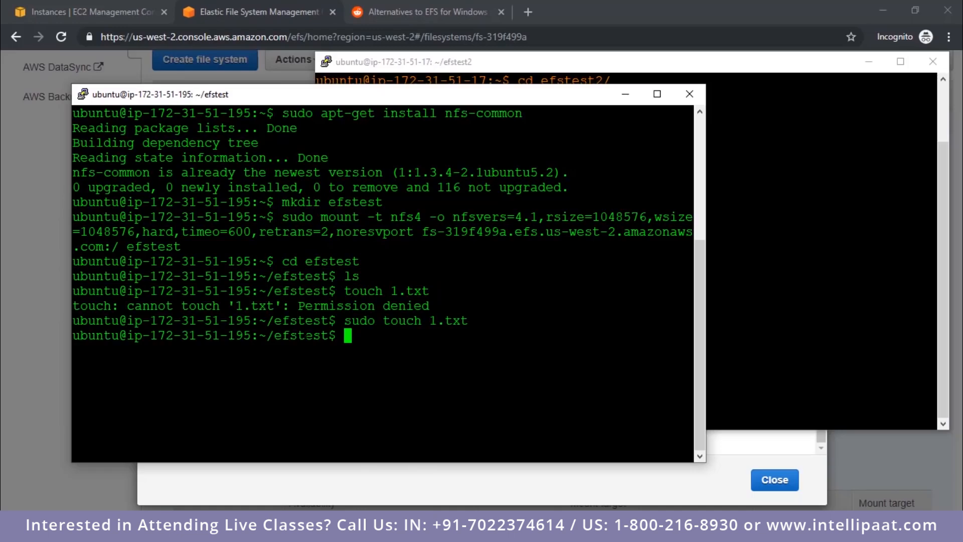
{"action": "type", "text": "ls"}
{"action": "key", "text": "Return"}
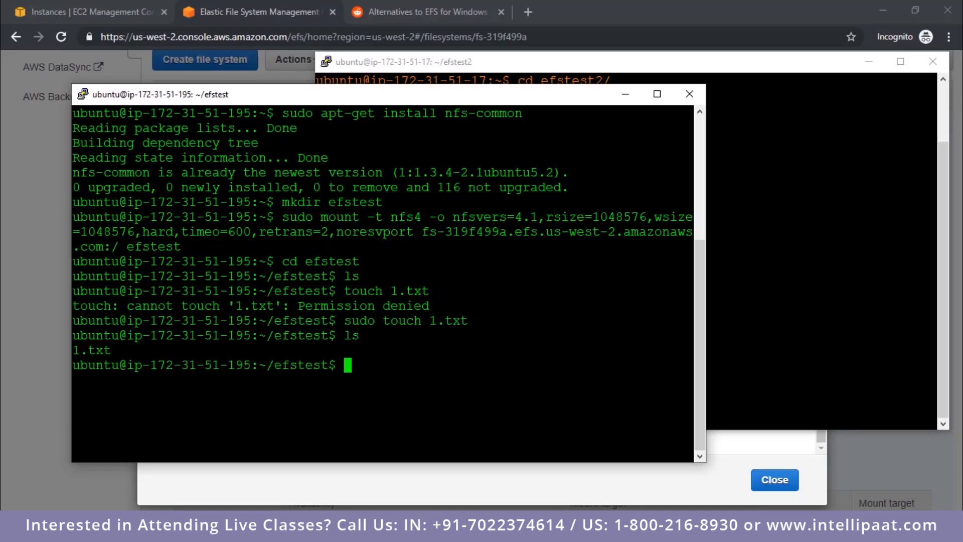
Step: List efstest2 on the ubuntu2 instance to check whether 1.txt is shared
{"action": "double_click", "coordinate": [98, 351]}
{"action": "left_click", "coordinate": [848, 244]}
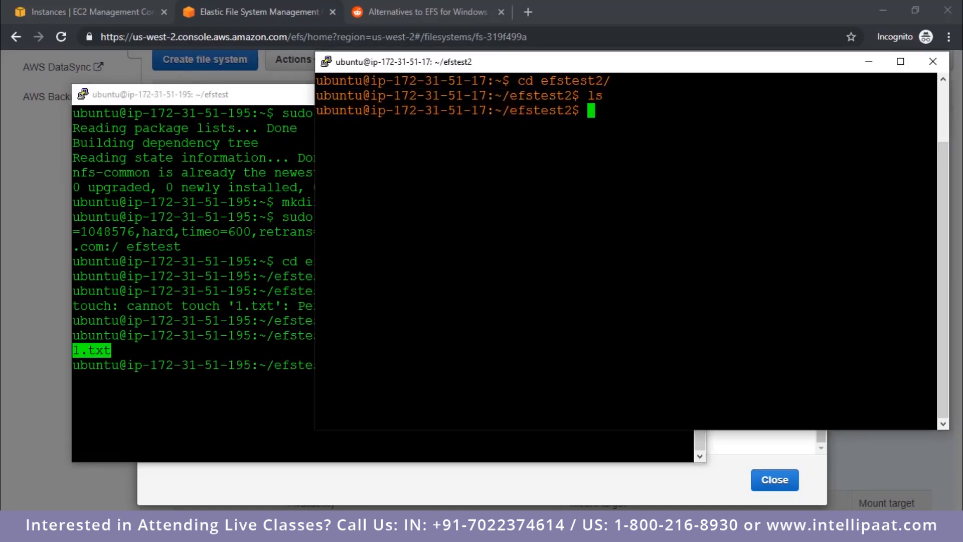
{"action": "type", "text": "ls"}
{"action": "key", "text": "Return"}
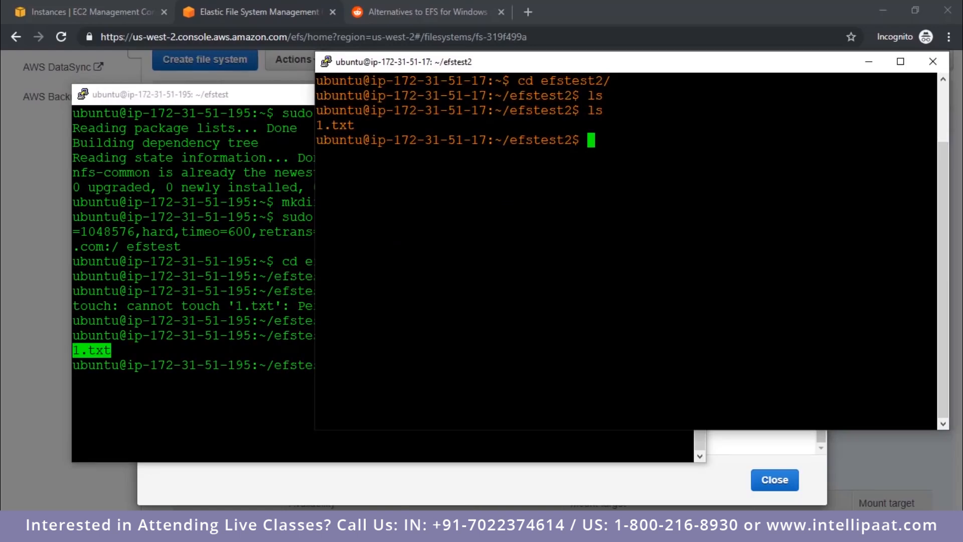
Step: Create 2.txt in efstest on the ubuntu instance with sudo touch, and list efstest2 on ubuntu2
{"action": "left_click", "coordinate": [241, 291]}
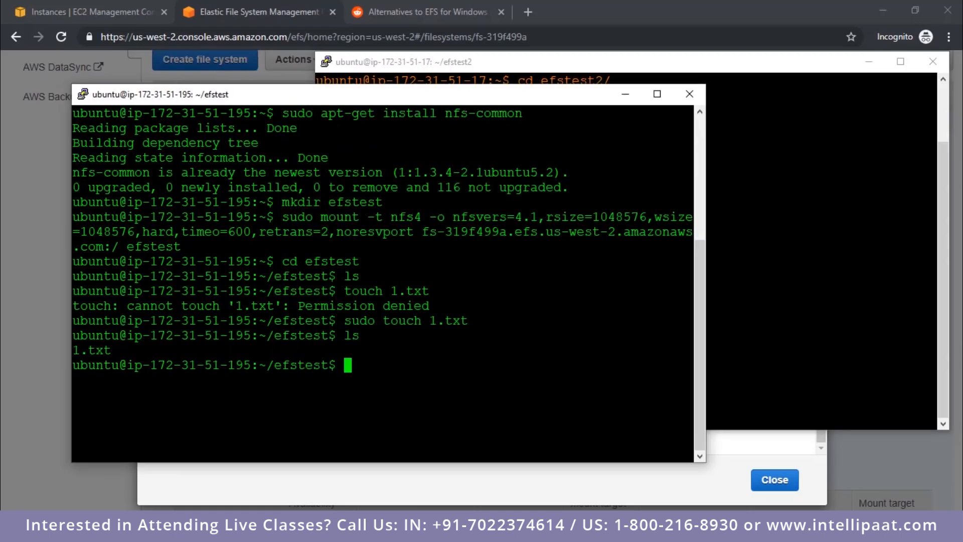
{"action": "type", "text": "sudo touc"}
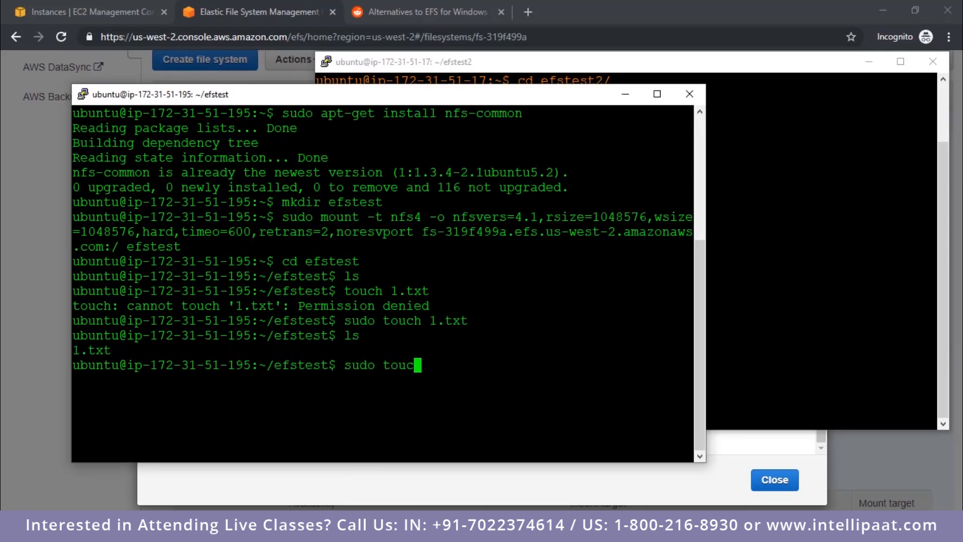
{"action": "type", "text": "h 2.txt"}
{"action": "key", "text": "Return"}
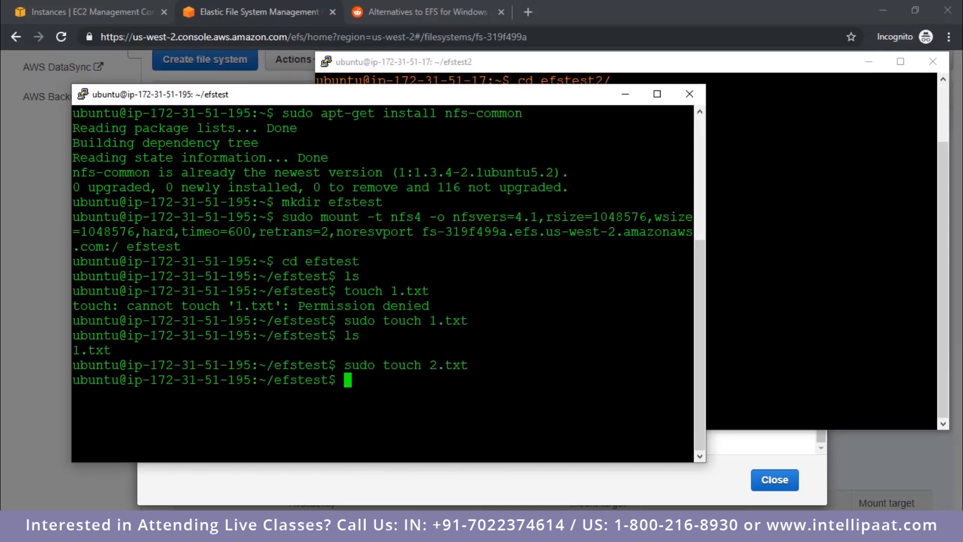
{"action": "key", "text": "alt+Tab"}
{"action": "type", "text": "ls"}
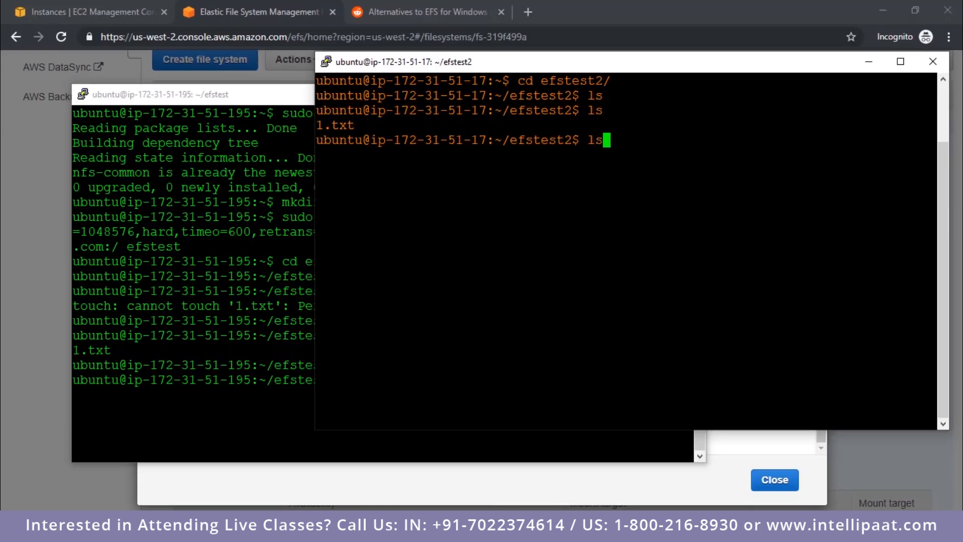
{"action": "key", "text": "Return"}
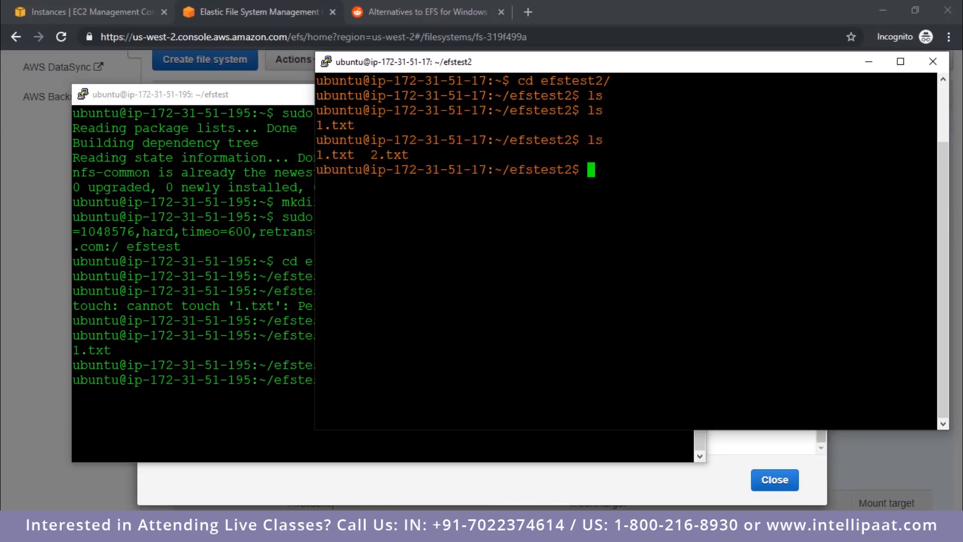
Step: Create 3.txt in efstest2 on ubuntu2 with sudo touch, and list efstest on the ubuntu instance
{"action": "type", "text": "sudo touch"}
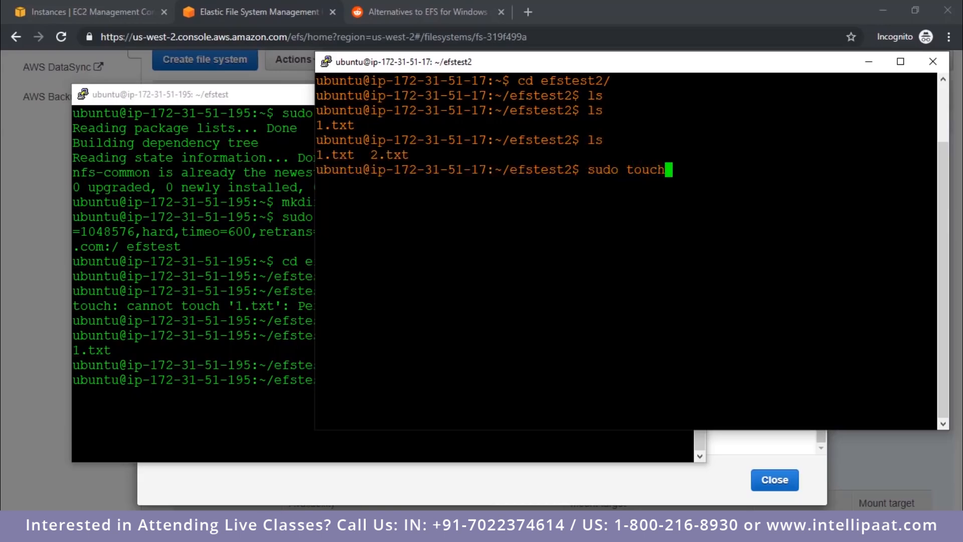
{"action": "type", "text": " 3.txt"}
{"action": "key", "text": "Return"}
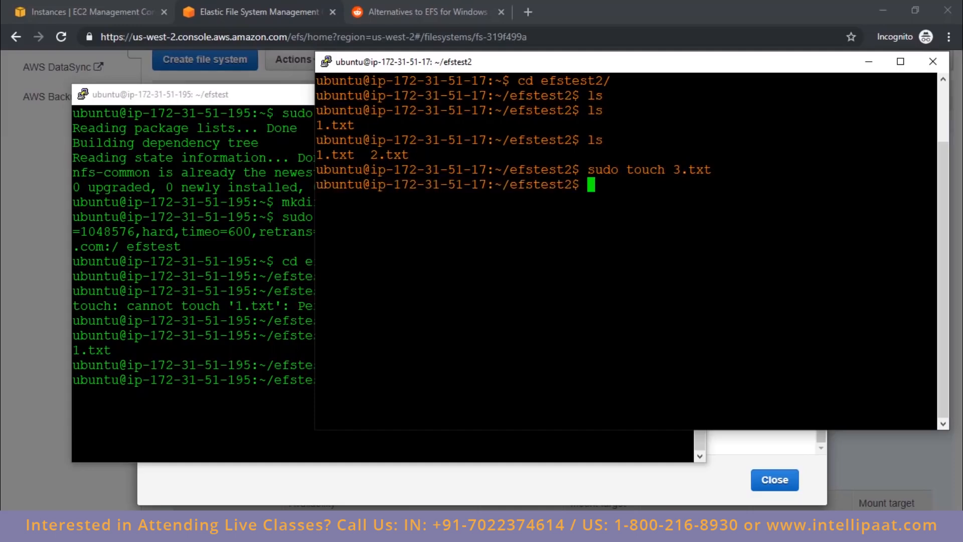
{"action": "key", "text": "alt+Tab"}
{"action": "type", "text": "ls"}
{"action": "key", "text": "Return"}
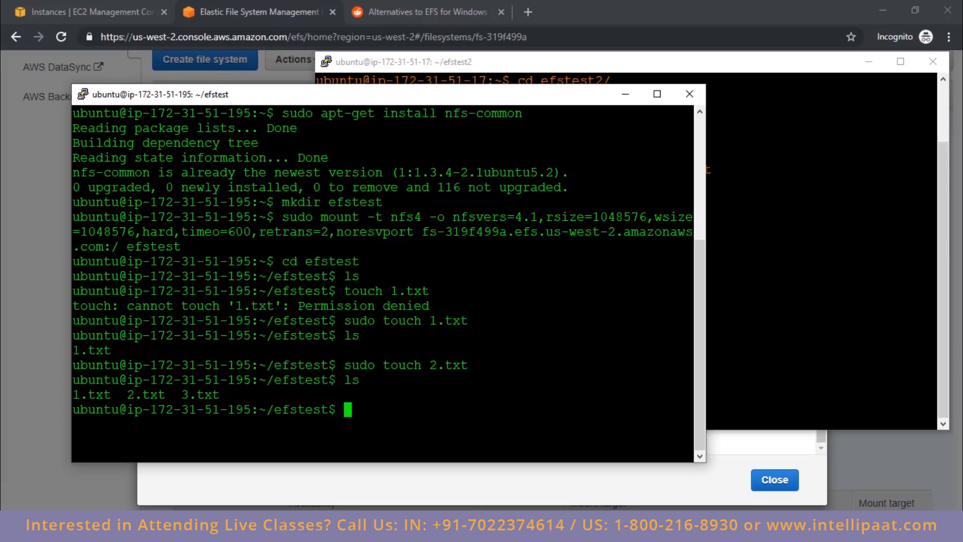
{"action": "key", "text": "alt+Tab"}
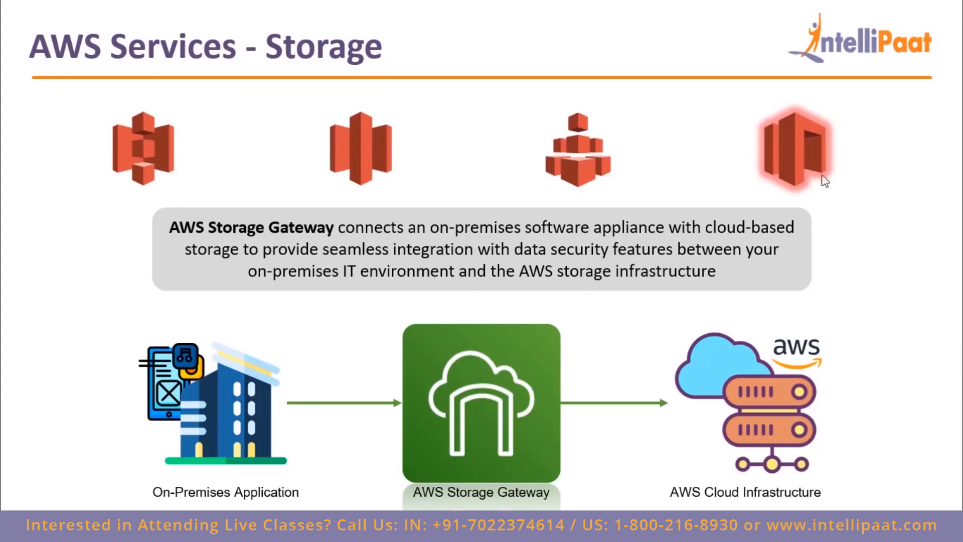
{"action": "left_click", "coordinate": [825, 133]}
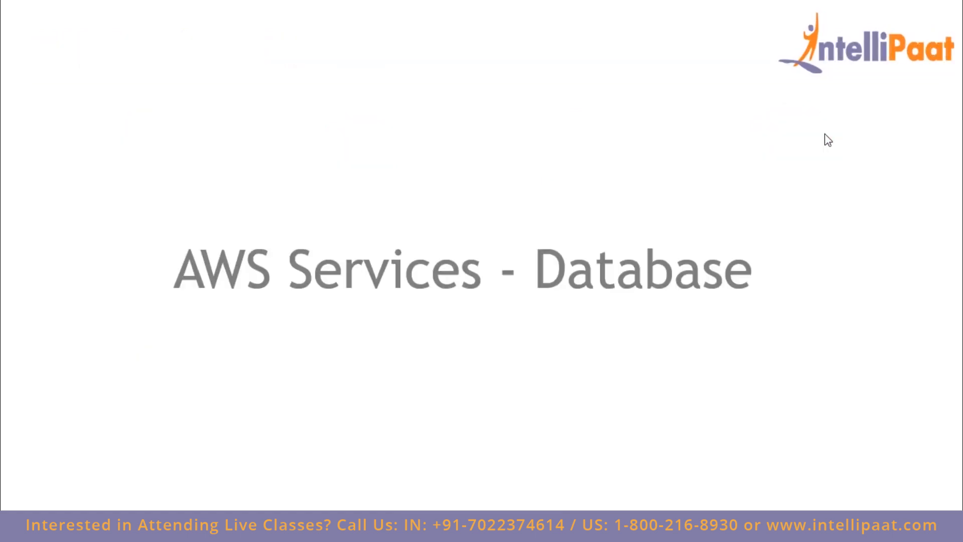
{"action": "left_click", "coordinate": [825, 134]}
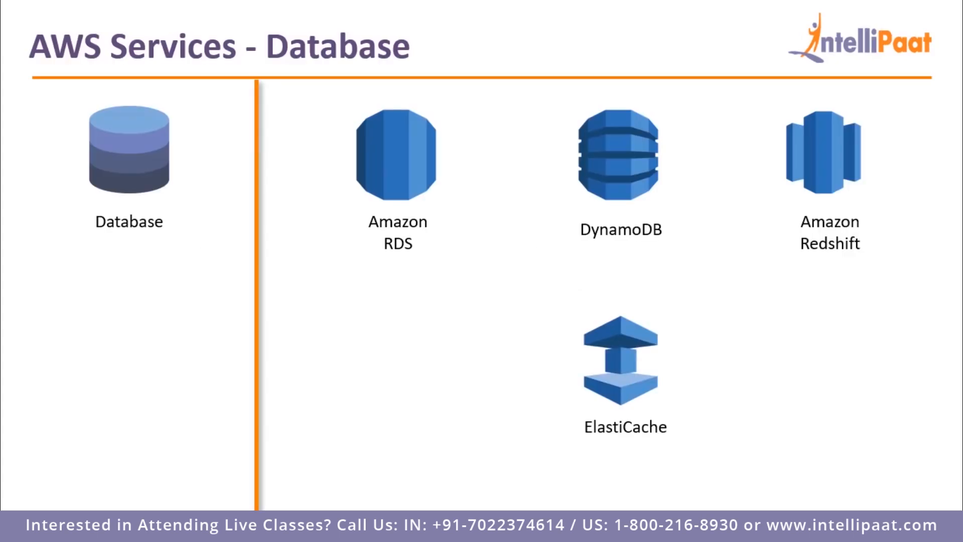
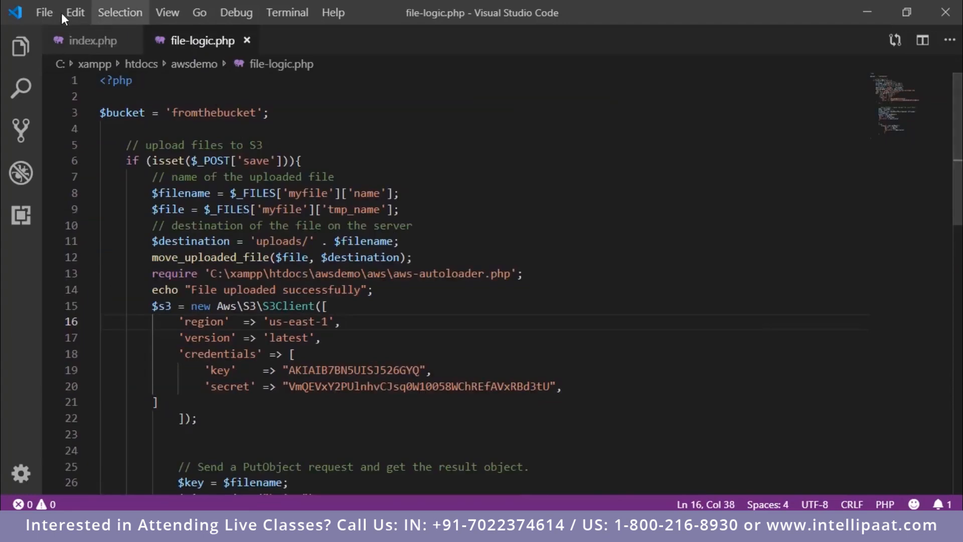
Step: Review the file upload form markup in the body of index.php
{"action": "left_click", "coordinate": [92, 40]}
{"action": "scroll", "coordinate": [471, 273], "scroll_direction": "up", "scroll_amount": 6}
{"action": "scroll", "coordinate": [471, 273], "scroll_direction": "down", "scroll_amount": 1}
{"action": "scroll", "coordinate": [472, 273], "scroll_direction": "down", "scroll_amount": 7}
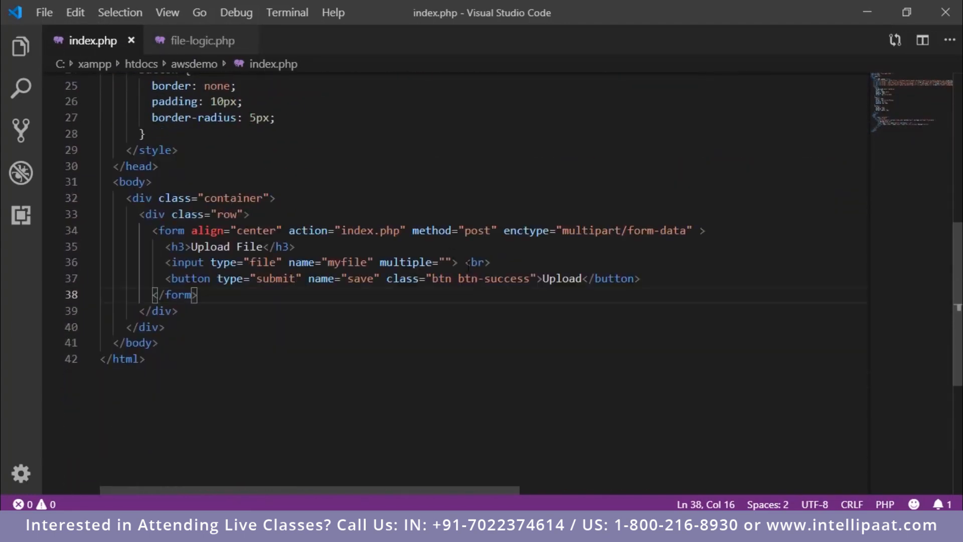
{"action": "left_click_drag", "start_coordinate": [139, 230], "coordinate": [198, 295]}
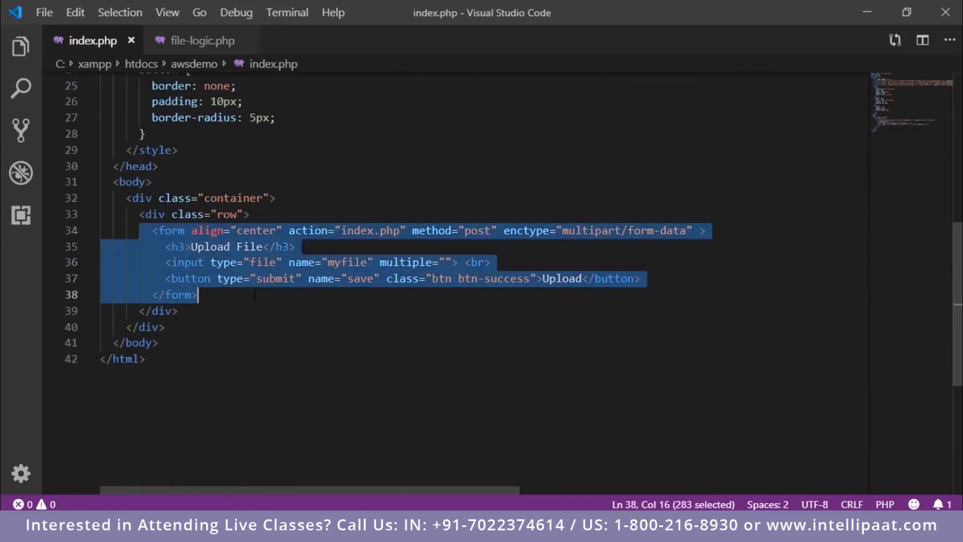
{"action": "left_click", "coordinate": [197, 295]}
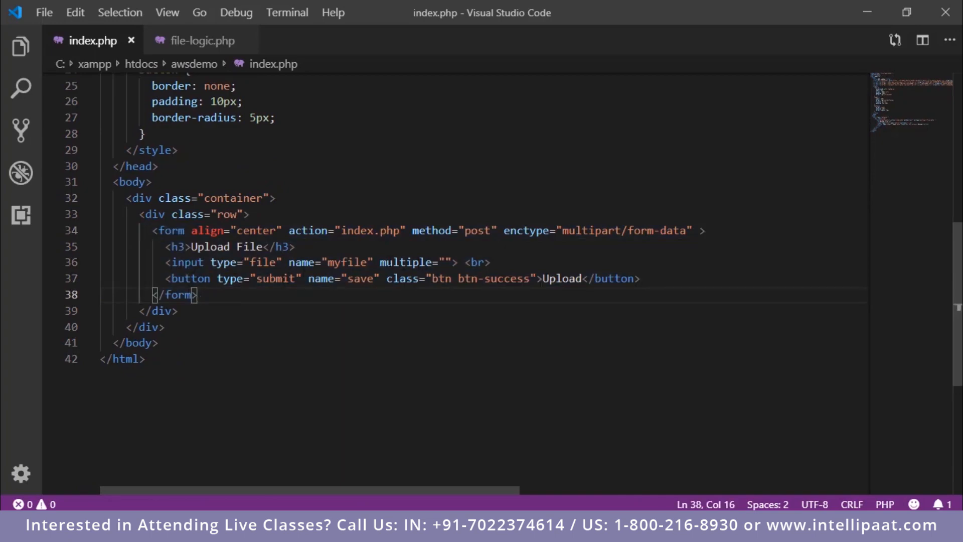
Step: Examine the bucket name, region and credentials settings of the S3 client in file-logic.php
{"action": "left_click", "coordinate": [193, 45]}
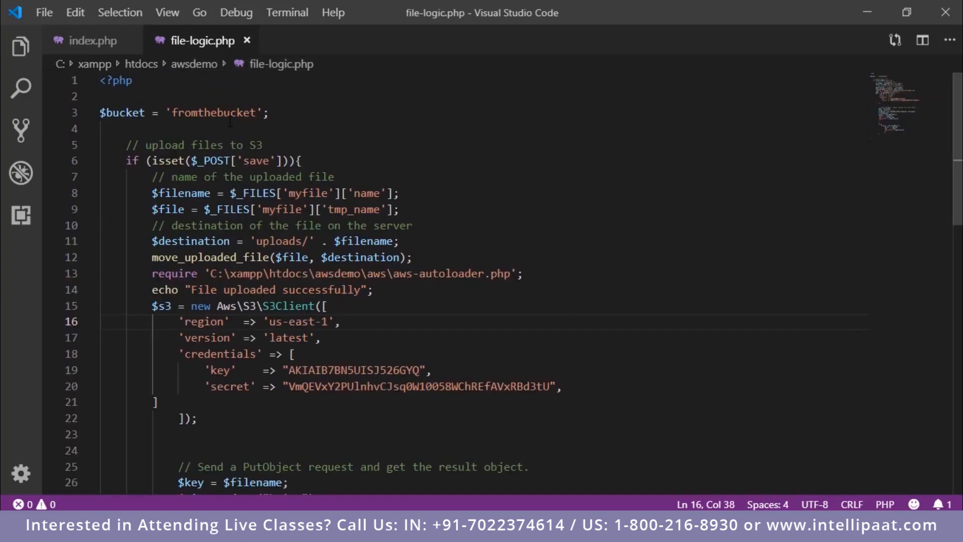
{"action": "left_click_drag", "start_coordinate": [172, 112], "coordinate": [258, 112]}
{"action": "left_click", "coordinate": [260, 132]}
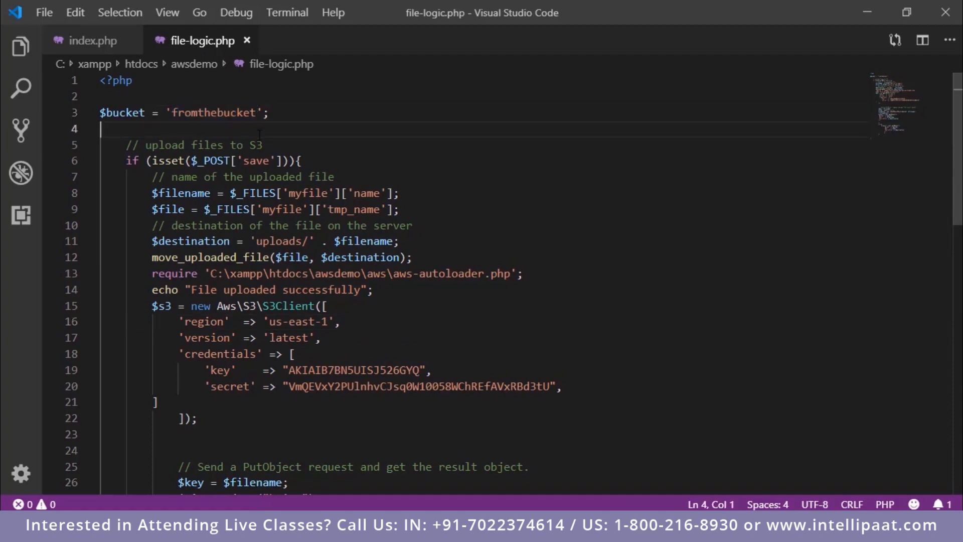
{"action": "scroll", "coordinate": [236, 176], "scroll_direction": "down", "scroll_amount": 4}
{"action": "scroll", "coordinate": [208, 222], "scroll_direction": "up", "scroll_amount": 1}
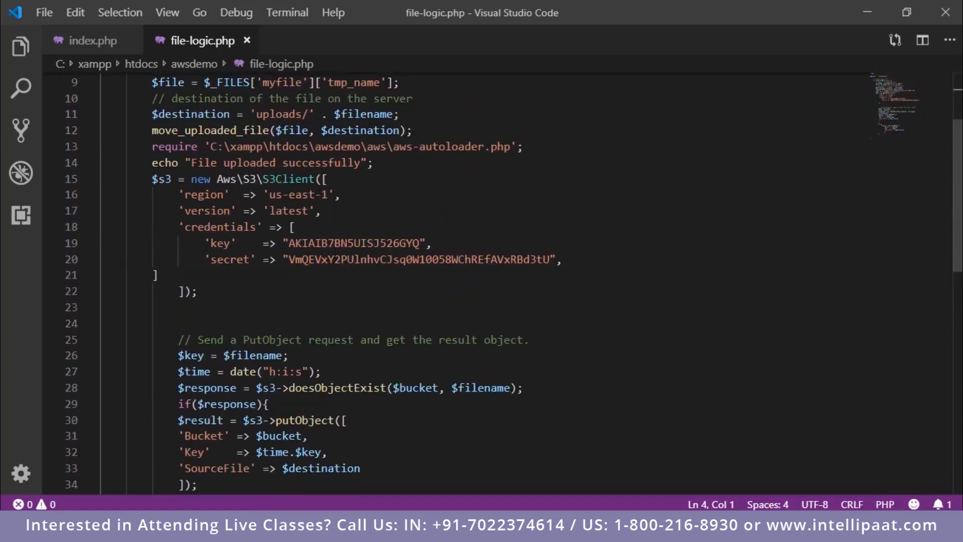
{"action": "left_click_drag", "start_coordinate": [268, 194], "coordinate": [335, 195]}
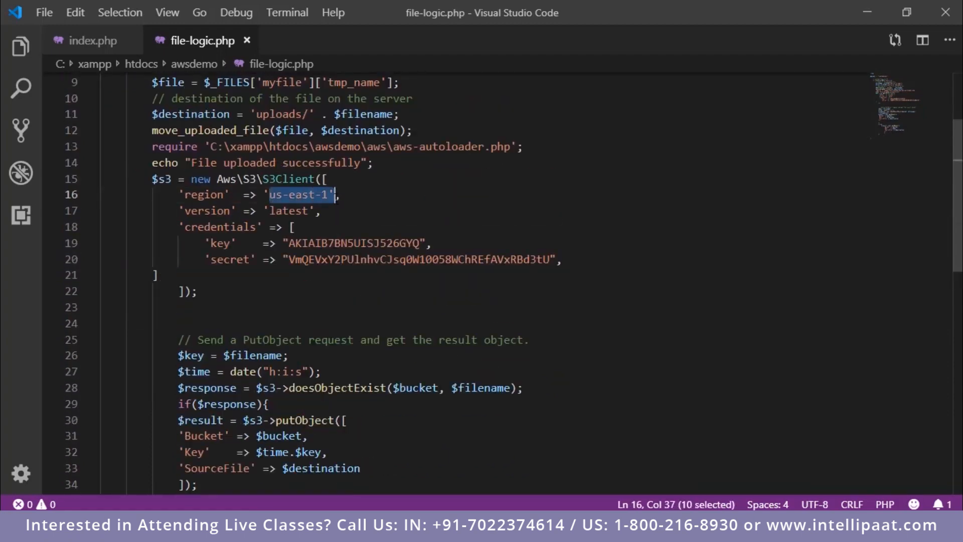
{"action": "left_click", "coordinate": [294, 227]}
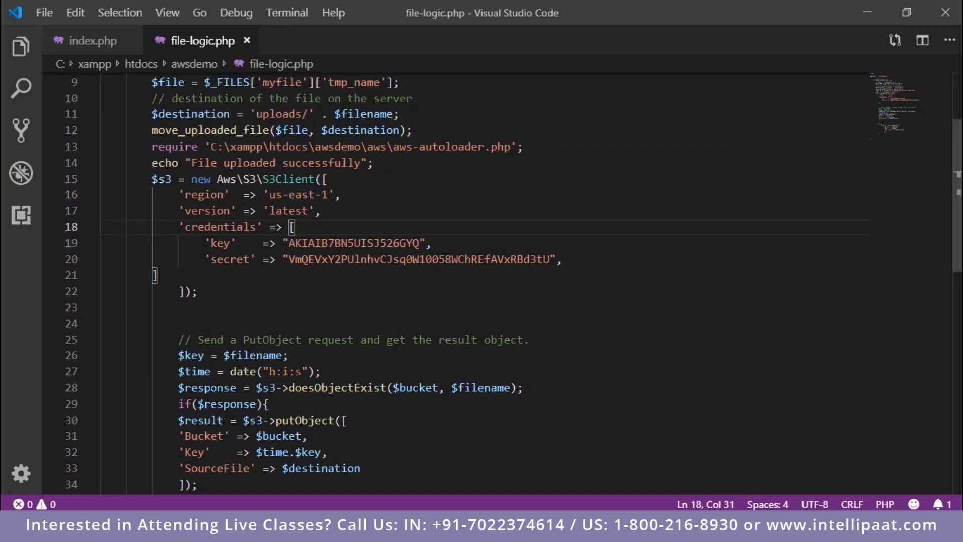
{"action": "left_click_drag", "start_coordinate": [204, 243], "coordinate": [564, 260]}
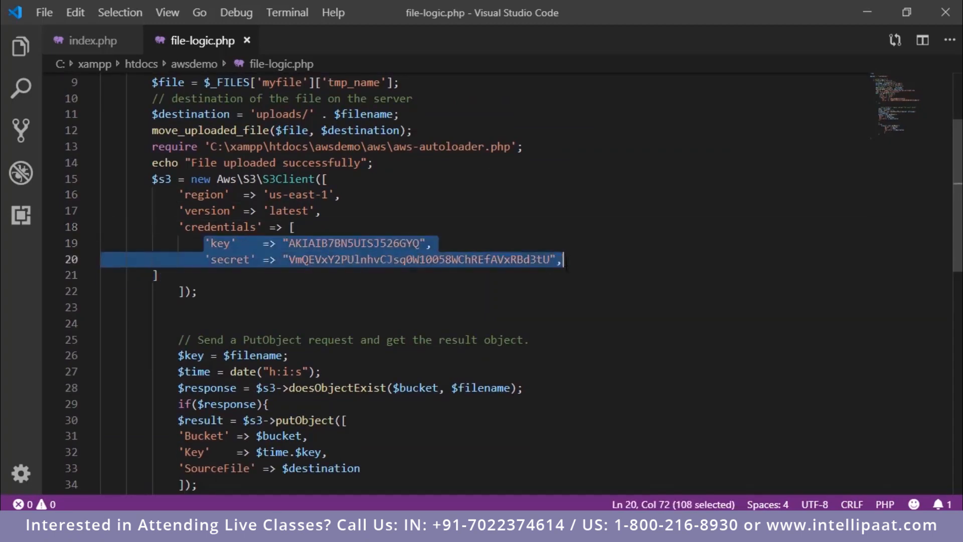
{"action": "left_click", "coordinate": [157, 275]}
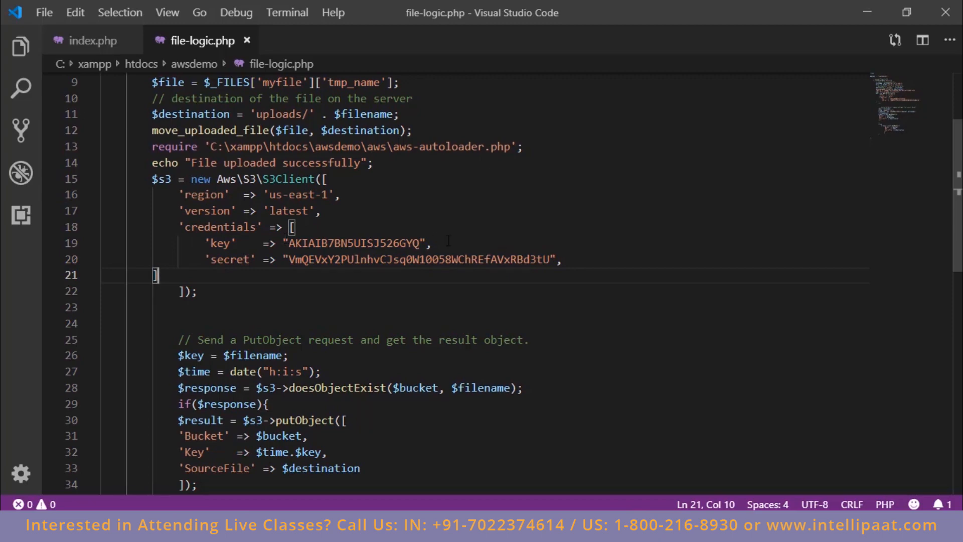
Step: Examine the PutObject logic in file-logic.php, including the object key, the existence check and the time-prefixed key
{"action": "scroll", "coordinate": [449, 241], "scroll_direction": "up", "scroll_amount": 1}
{"action": "scroll", "coordinate": [449, 241], "scroll_direction": "down", "scroll_amount": 6}
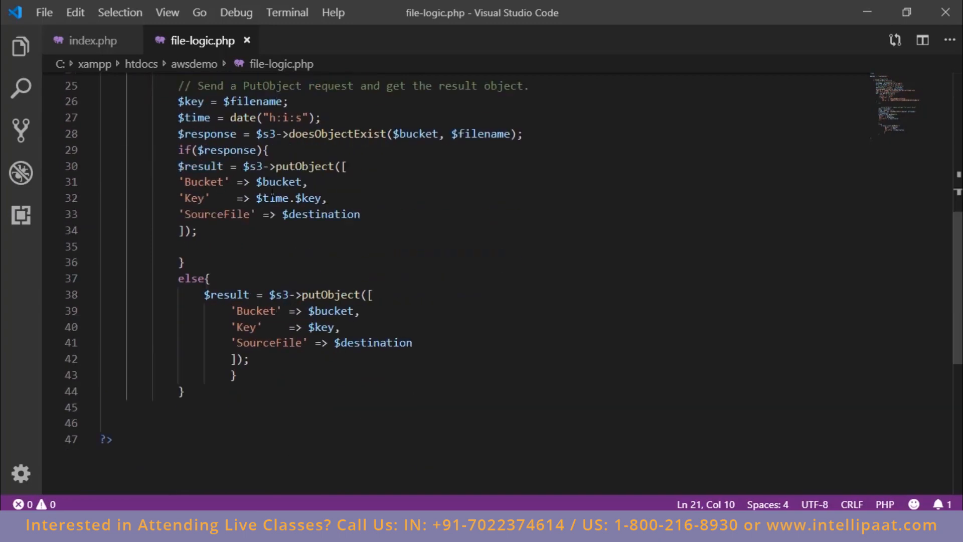
{"action": "scroll", "coordinate": [292, 198], "scroll_direction": "up", "scroll_amount": 2}
{"action": "scroll", "coordinate": [292, 197], "scroll_direction": "down", "scroll_amount": 1}
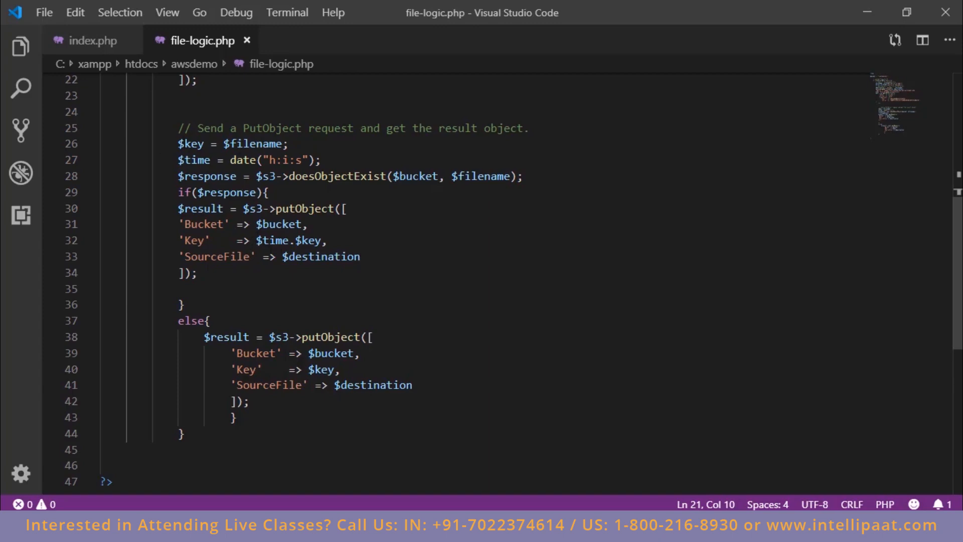
{"action": "left_click", "coordinate": [178, 143]}
{"action": "double_click", "coordinate": [190, 143]}
{"action": "left_click", "coordinate": [205, 192]}
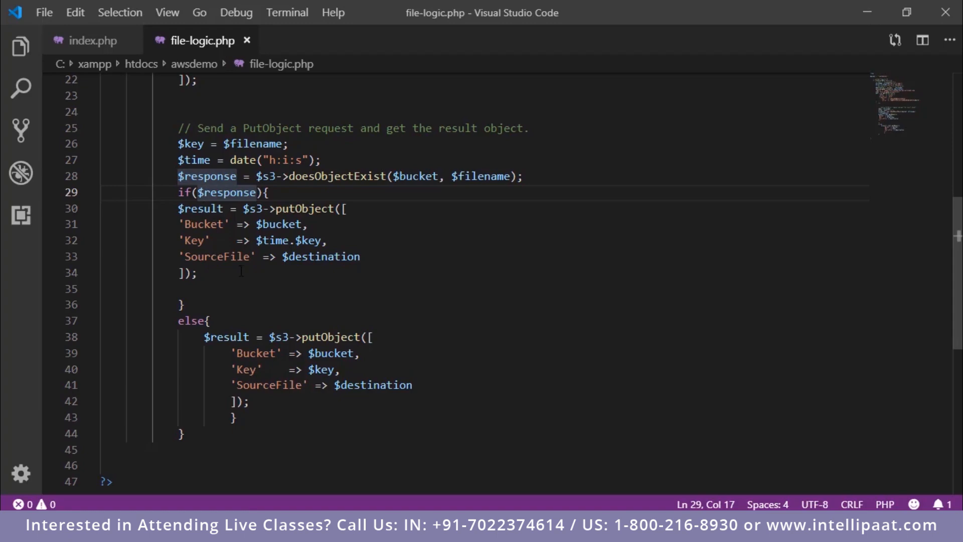
{"action": "left_click_drag", "start_coordinate": [257, 241], "coordinate": [321, 242]}
{"action": "left_click", "coordinate": [325, 285]}
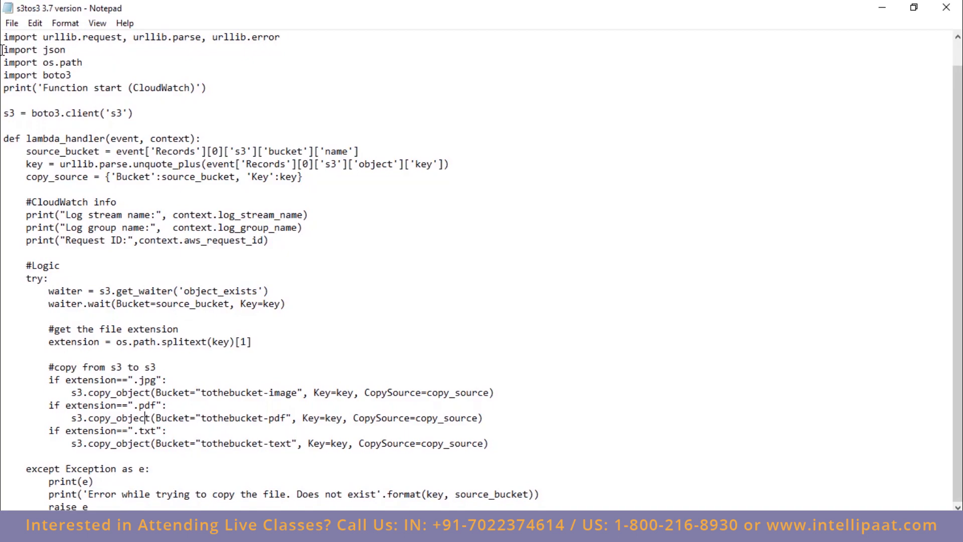
Step: Review the os.path, boto3 and json imports and the copy_source line in the s3tos3 3.7 version Lambda script in Notepad
{"action": "left_click_drag", "start_coordinate": [83, 63], "coordinate": [43, 64]}
{"action": "left_click", "coordinate": [83, 76]}
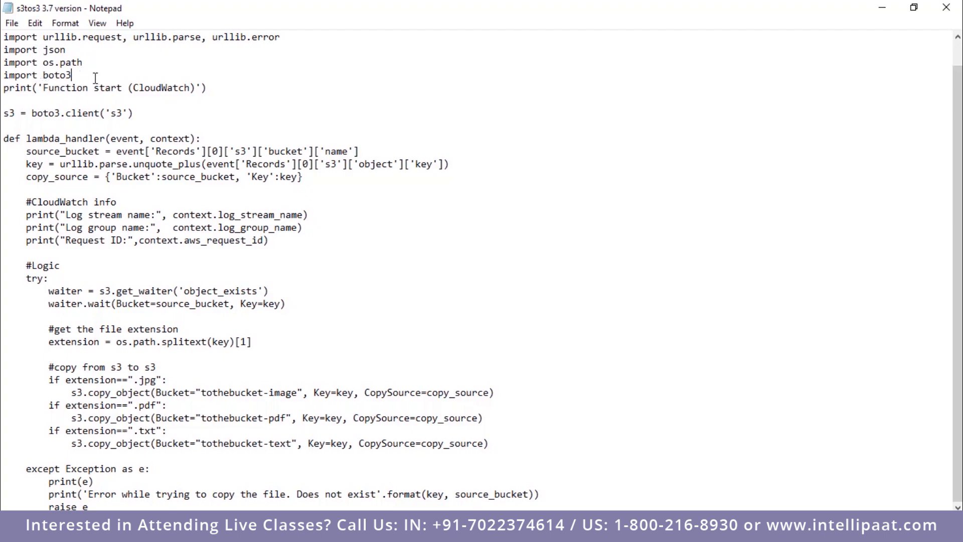
{"action": "double_click", "coordinate": [65, 76]}
{"action": "left_click", "coordinate": [287, 236]}
{"action": "left_click_drag", "start_coordinate": [26, 176], "coordinate": [332, 181]}
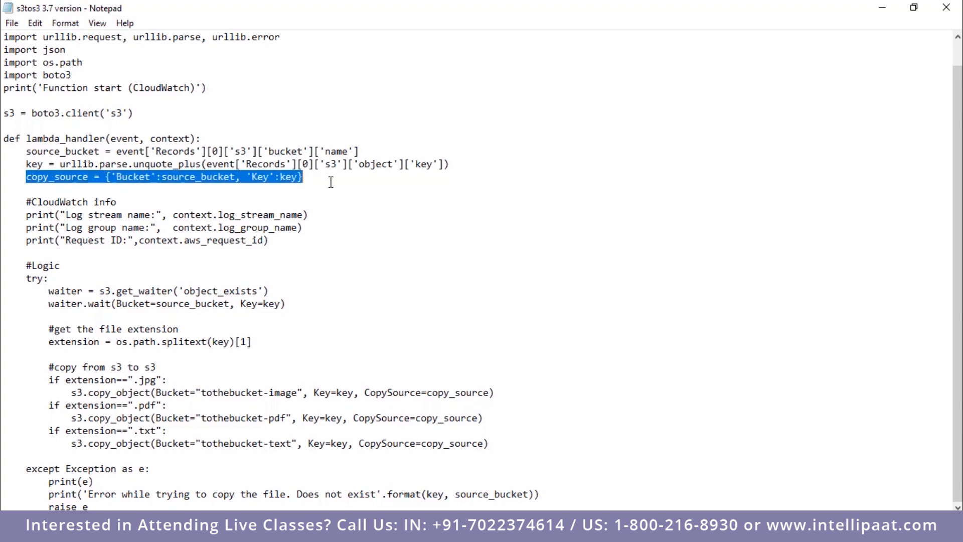
{"action": "double_click", "coordinate": [54, 50]}
{"action": "left_click", "coordinate": [44, 59]}
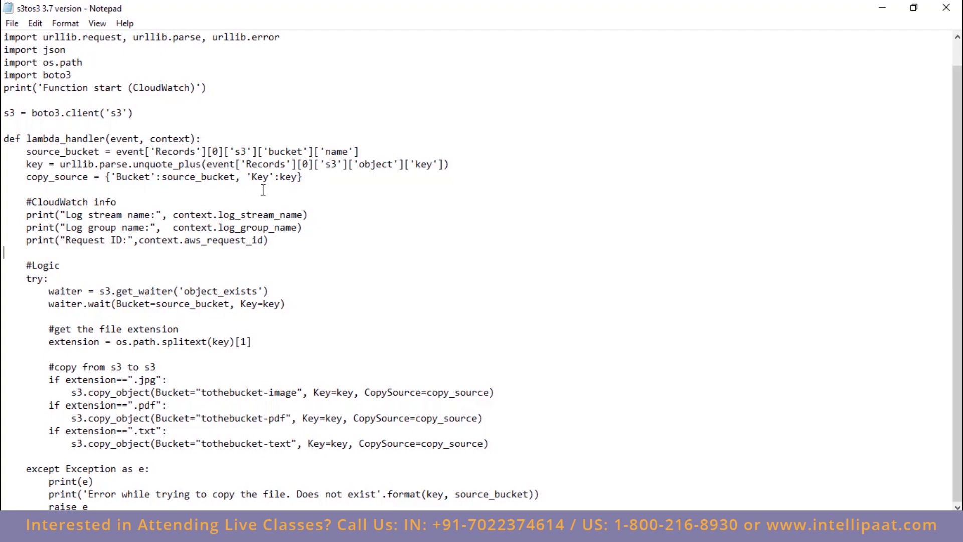
Step: Review the CloudWatch print statements and the file extension extraction line in the Lambda script
{"action": "left_click_drag", "start_coordinate": [5, 201], "coordinate": [288, 241]}
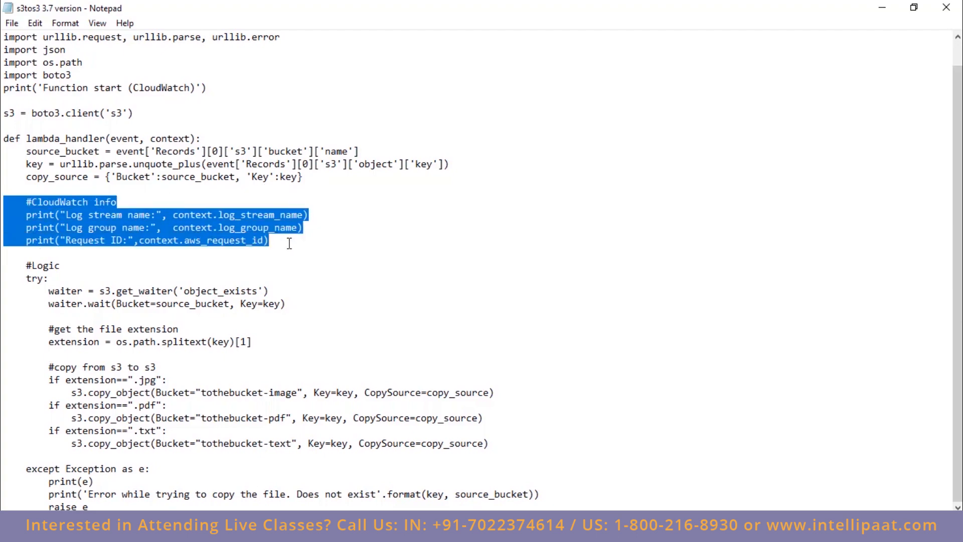
{"action": "left_click", "coordinate": [257, 257]}
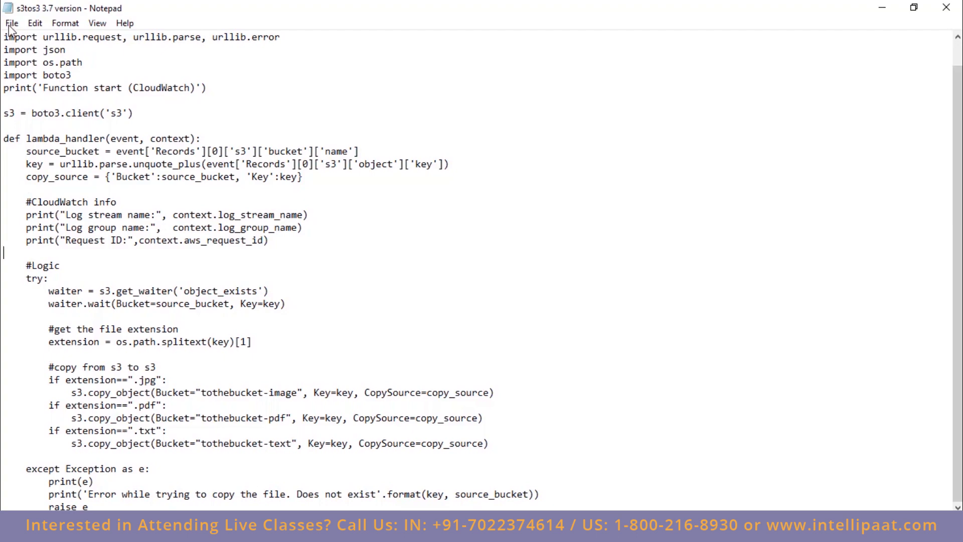
{"action": "left_click_drag", "start_coordinate": [3, 88], "coordinate": [214, 98]}
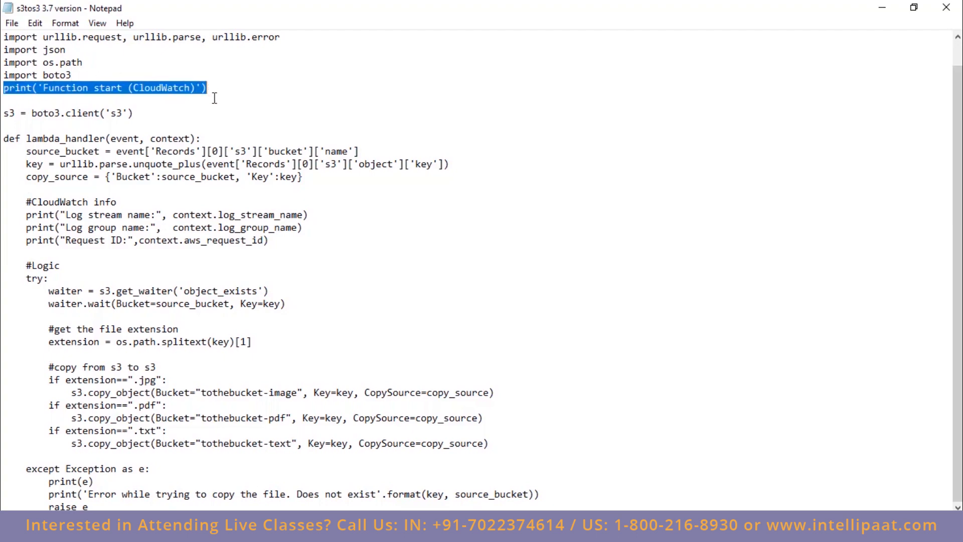
{"action": "left_click", "coordinate": [214, 99]}
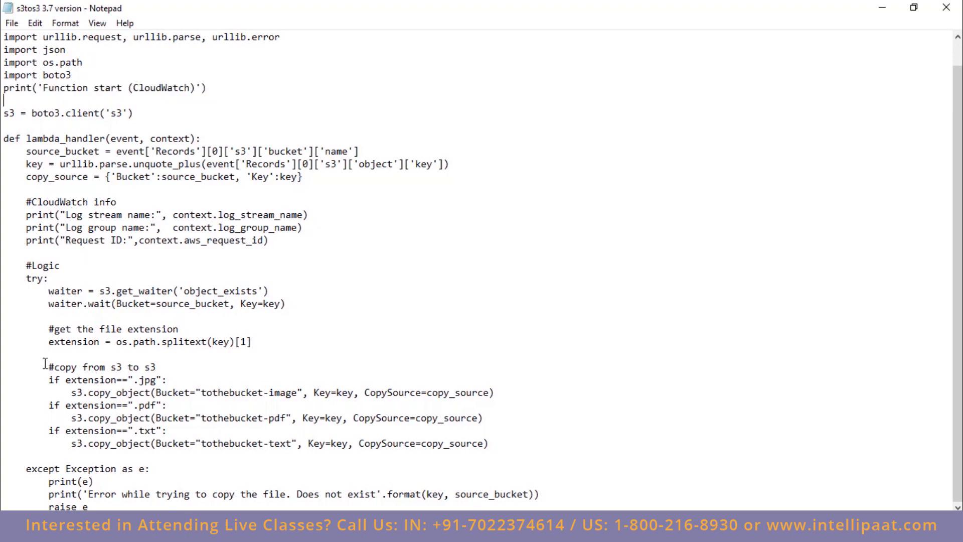
{"action": "left_click", "coordinate": [49, 343]}
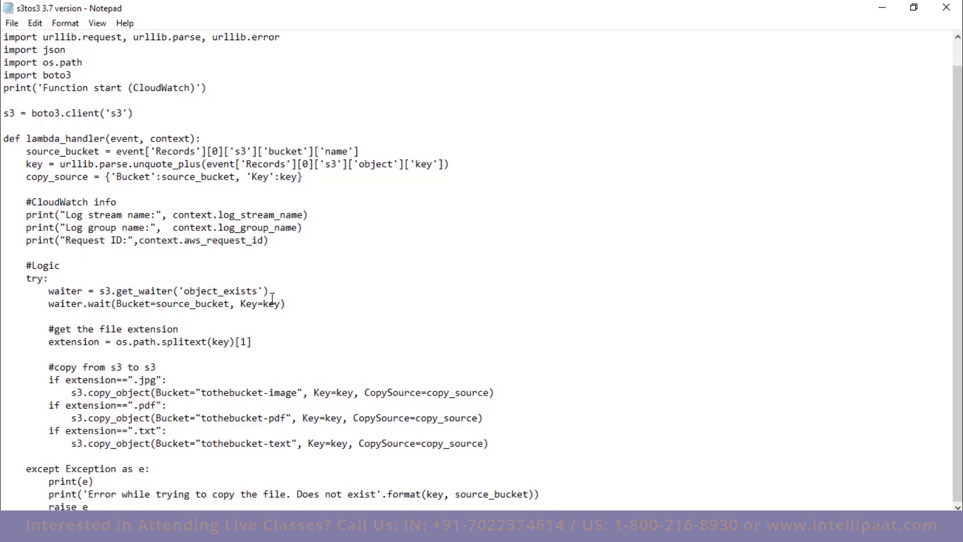
{"action": "left_click_drag", "start_coordinate": [50, 343], "coordinate": [257, 344]}
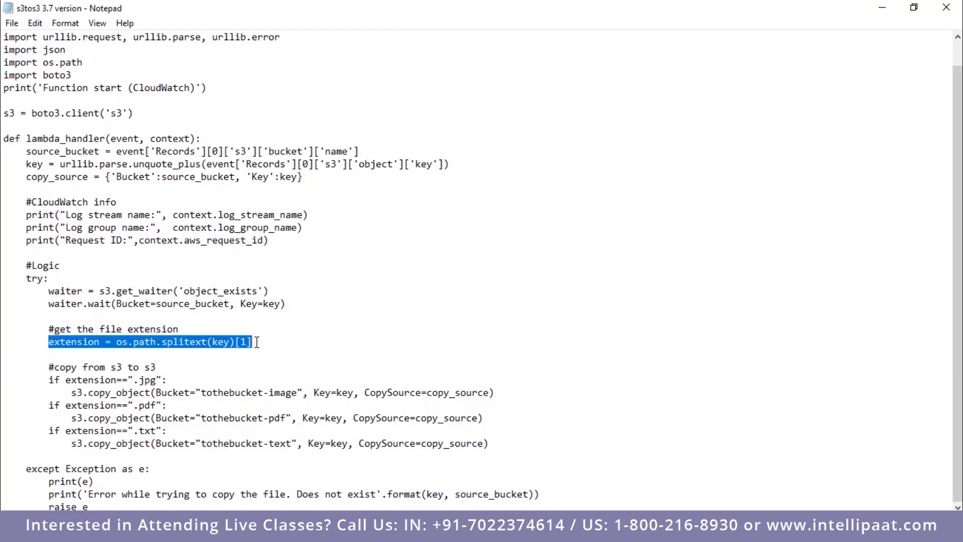
{"action": "left_click", "coordinate": [174, 348]}
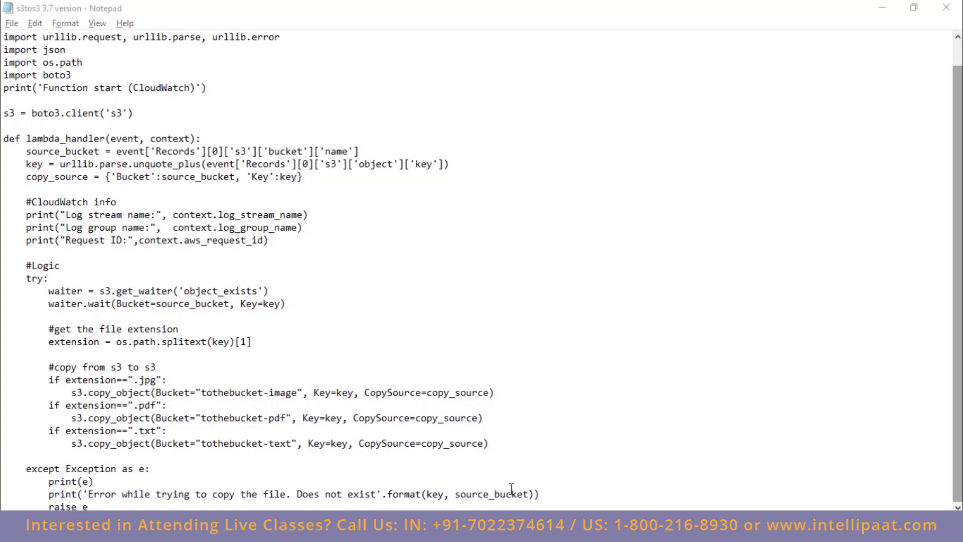
Step: Switch to the AWS IAM console in the browser, open the test role and view its attached s3_move policy
{"action": "left_click", "coordinate": [509, 533]}
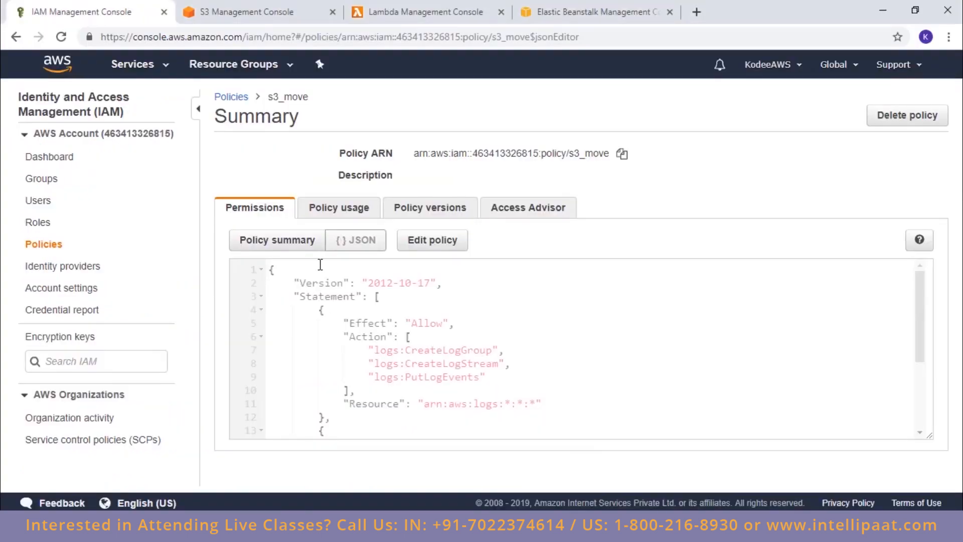
{"action": "left_click", "coordinate": [39, 224]}
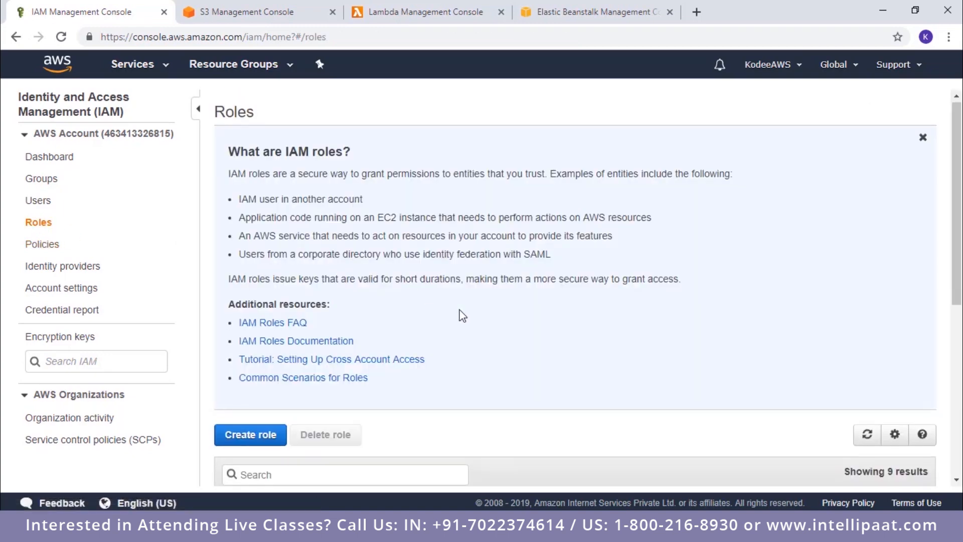
{"action": "scroll", "coordinate": [459, 321], "scroll_direction": "down", "scroll_amount": 6}
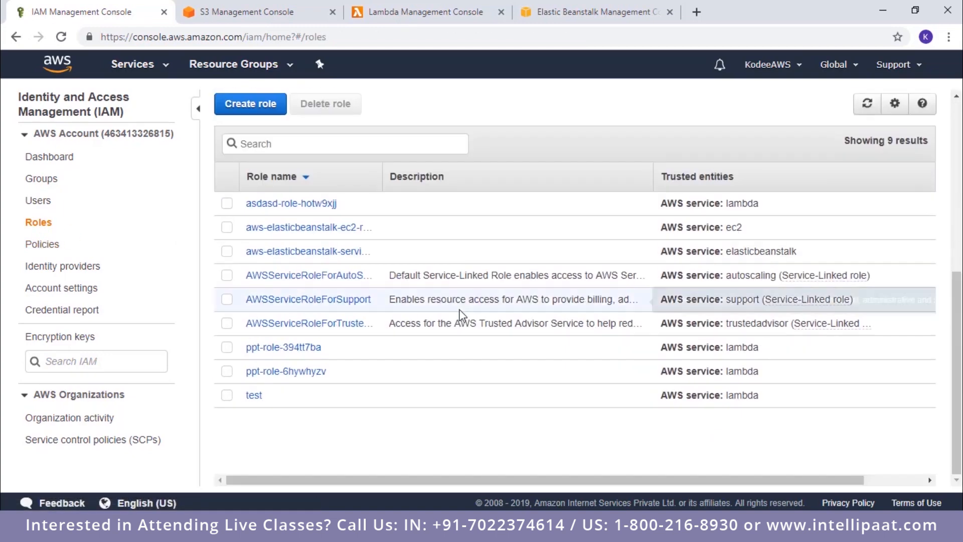
{"action": "left_click", "coordinate": [254, 397]}
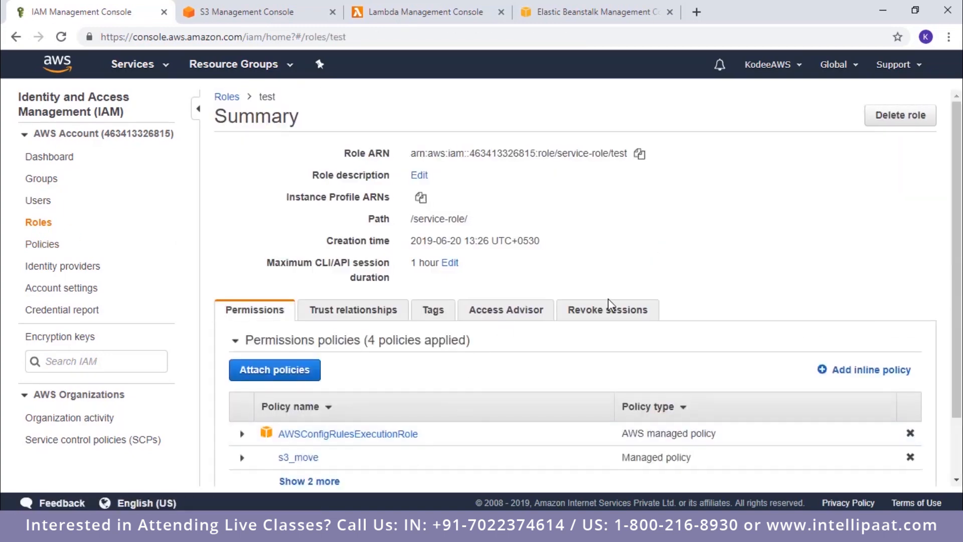
{"action": "scroll", "coordinate": [608, 301], "scroll_direction": "down", "scroll_amount": 3}
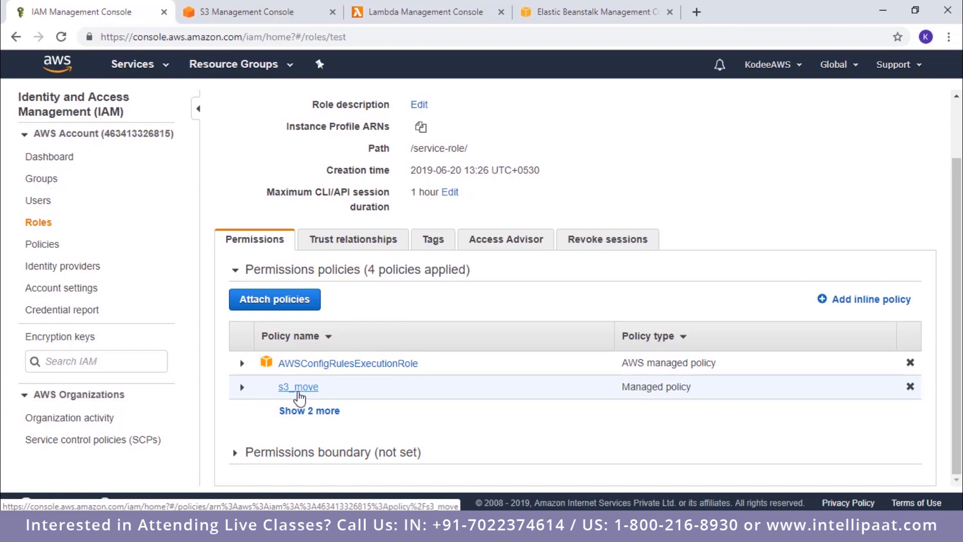
{"action": "left_click", "coordinate": [298, 392]}
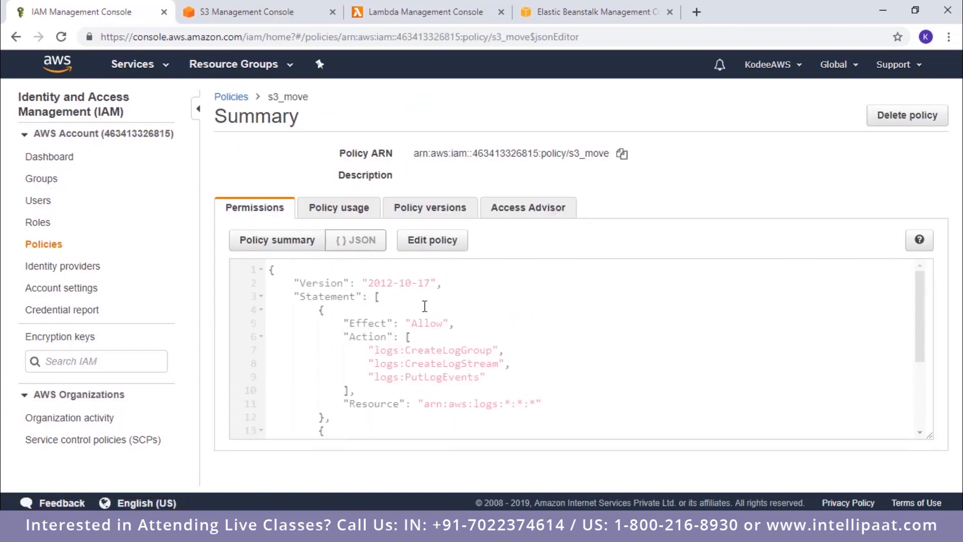
Step: Examine the s3_move policy JSON for its logs and S3 permission statements and their resources
{"action": "left_click_drag", "start_coordinate": [543, 438], "coordinate": [544, 458]}
{"action": "scroll", "coordinate": [495, 395], "scroll_direction": "up", "scroll_amount": 5}
{"action": "left_click_drag", "start_coordinate": [348, 323], "coordinate": [457, 343]}
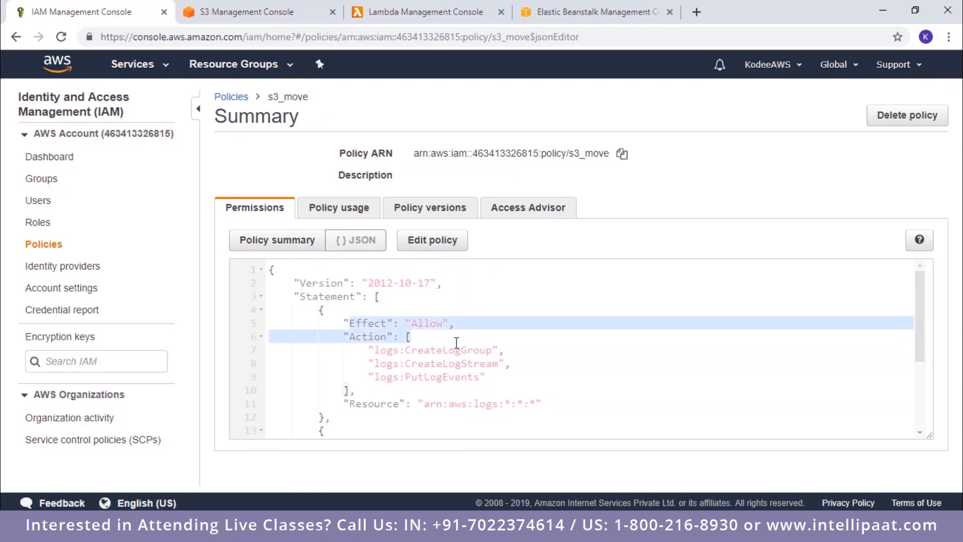
{"action": "left_click", "coordinate": [456, 343]}
{"action": "scroll", "coordinate": [457, 343], "scroll_direction": "down", "scroll_amount": 5}
{"action": "scroll", "coordinate": [480, 331], "scroll_direction": "up", "scroll_amount": 5}
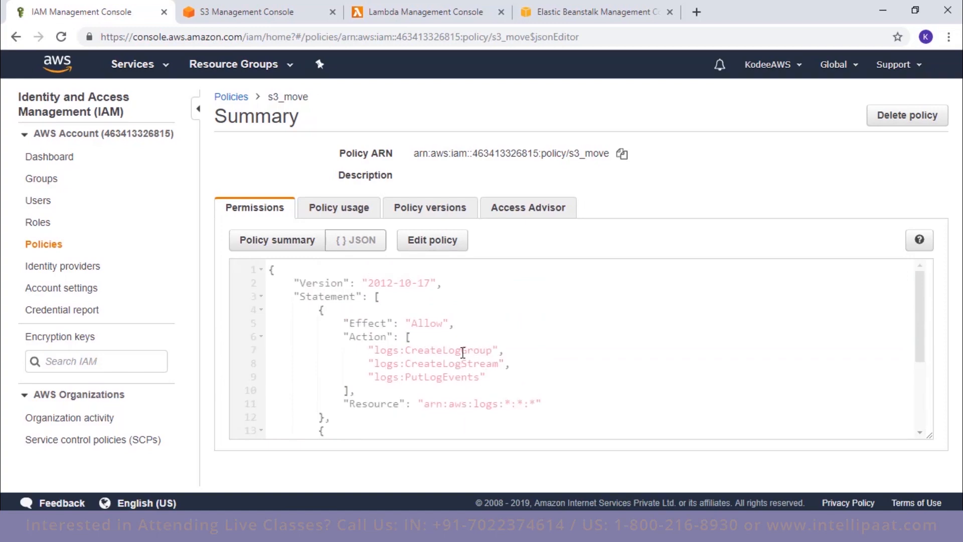
{"action": "scroll", "coordinate": [479, 368], "scroll_direction": "down", "scroll_amount": 2}
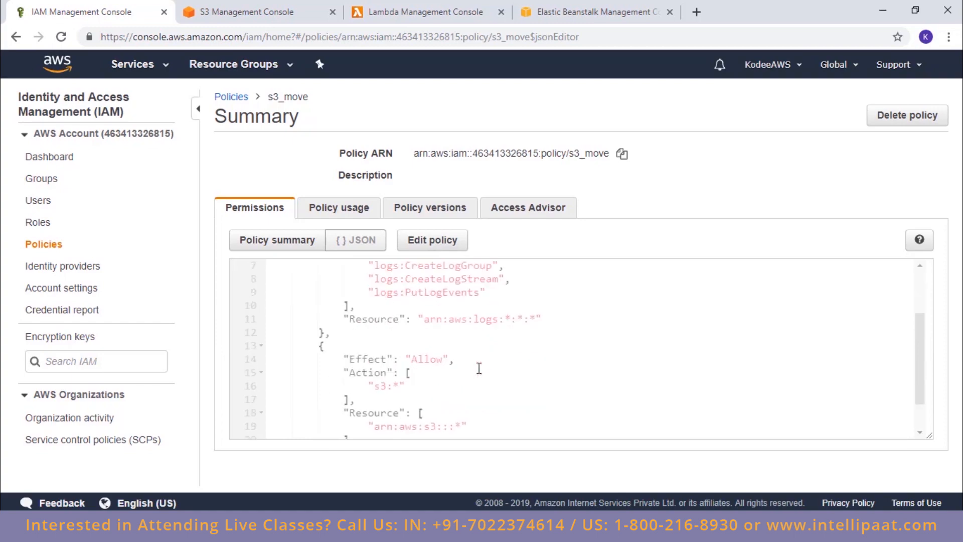
{"action": "scroll", "coordinate": [479, 368], "scroll_direction": "down", "scroll_amount": 1}
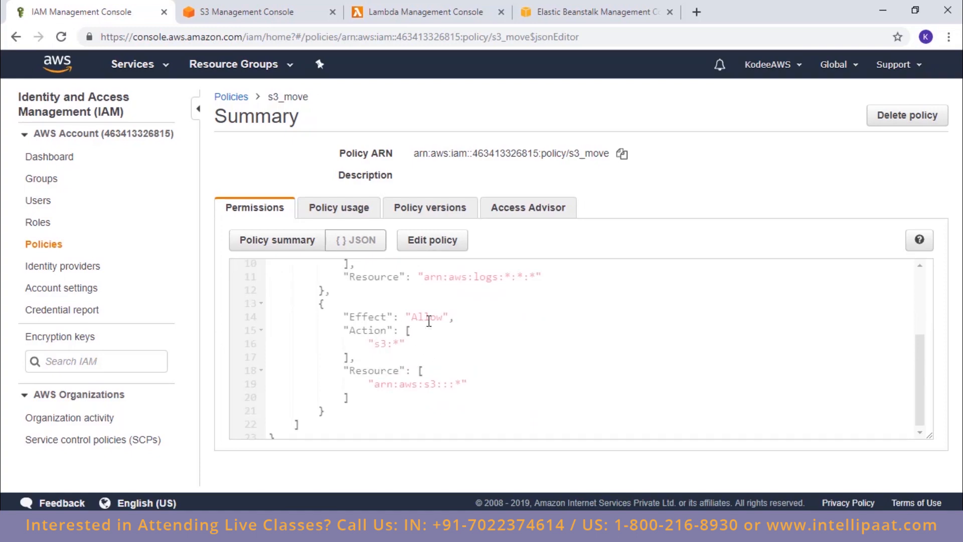
{"action": "scroll", "coordinate": [471, 324], "scroll_direction": "up", "scroll_amount": 1}
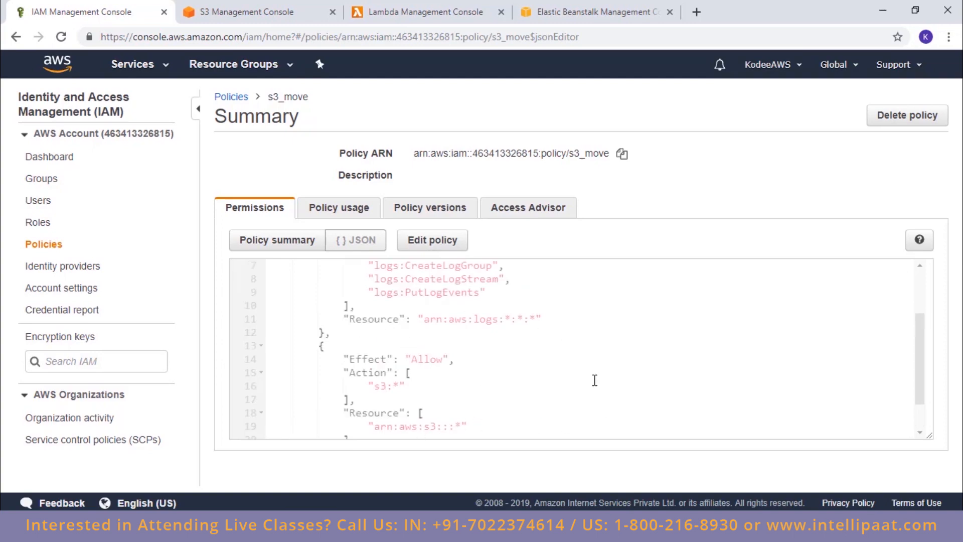
Step: Start creating a new IAM role with AWS service as the trusted entity and Lambda as the use case
{"action": "scroll", "coordinate": [594, 380], "scroll_direction": "up", "scroll_amount": 2}
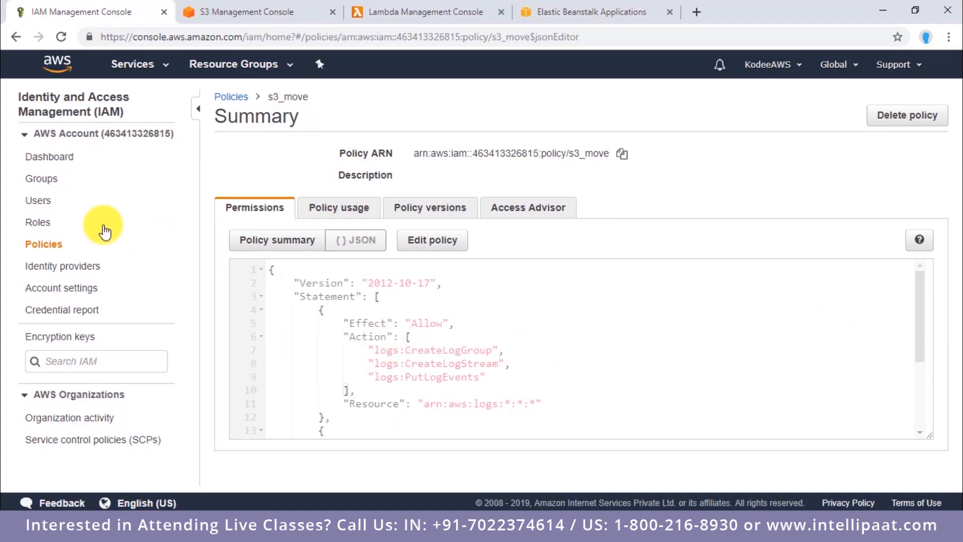
{"action": "left_click", "coordinate": [41, 223]}
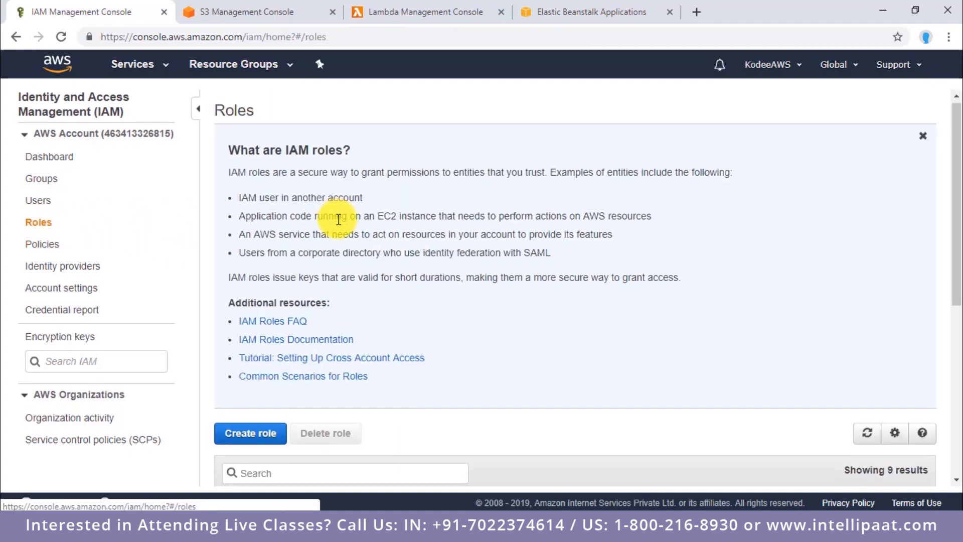
{"action": "scroll", "coordinate": [336, 217], "scroll_direction": "down", "scroll_amount": 6}
{"action": "left_click", "coordinate": [256, 105]}
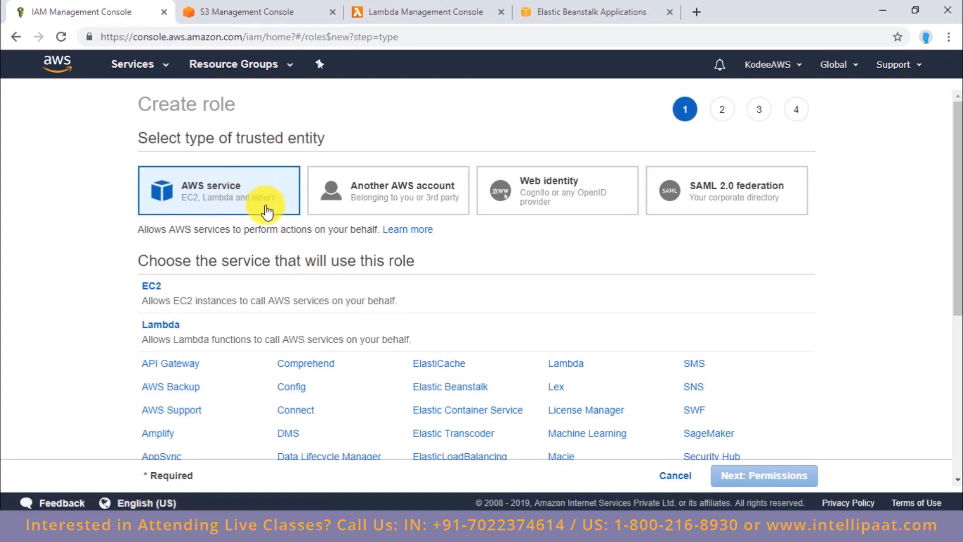
{"action": "left_click", "coordinate": [295, 329]}
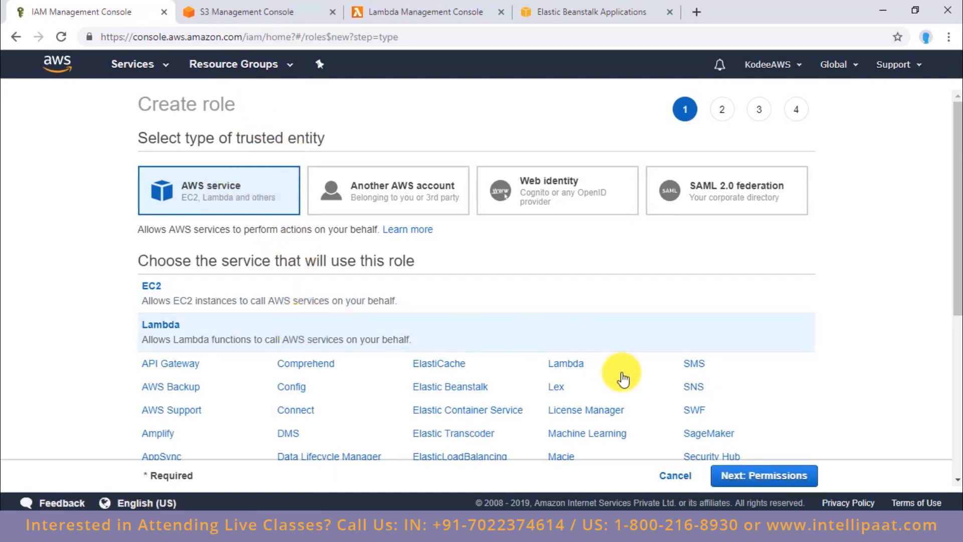
{"action": "left_click", "coordinate": [748, 479]}
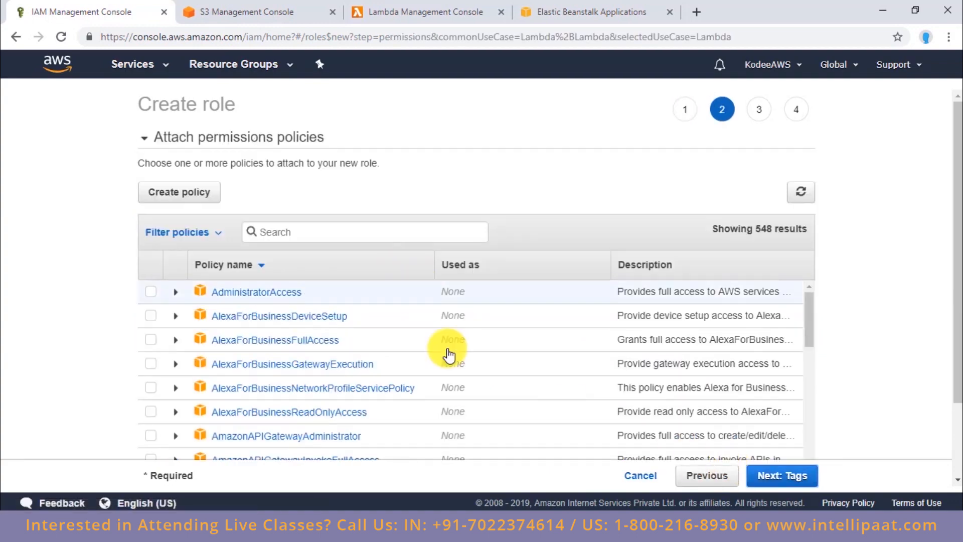
Step: Find the AmazonS3FullAccess policy by filtering for s3full and select it for the new role
{"action": "scroll", "coordinate": [448, 351], "scroll_direction": "down", "scroll_amount": 20}
{"action": "scroll", "coordinate": [450, 364], "scroll_direction": "down", "scroll_amount": 17}
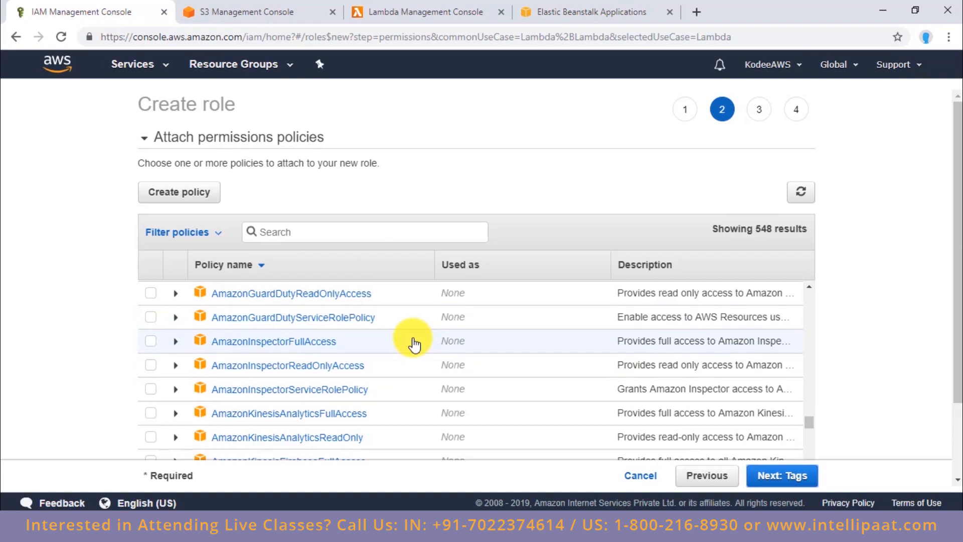
{"action": "scroll", "coordinate": [415, 345], "scroll_direction": "down", "scroll_amount": 20}
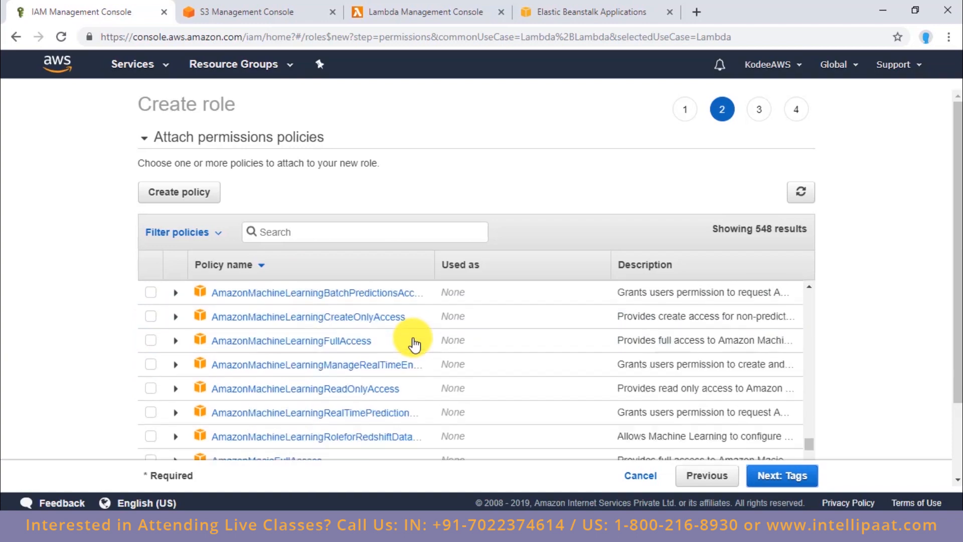
{"action": "scroll", "coordinate": [414, 344], "scroll_direction": "down", "scroll_amount": 5}
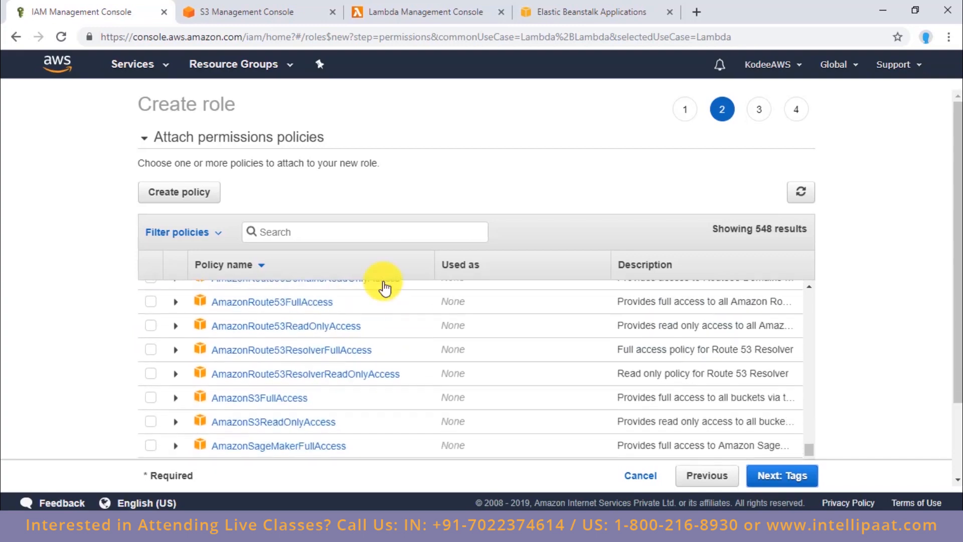
{"action": "left_click", "coordinate": [361, 233]}
{"action": "type", "text": "s"}
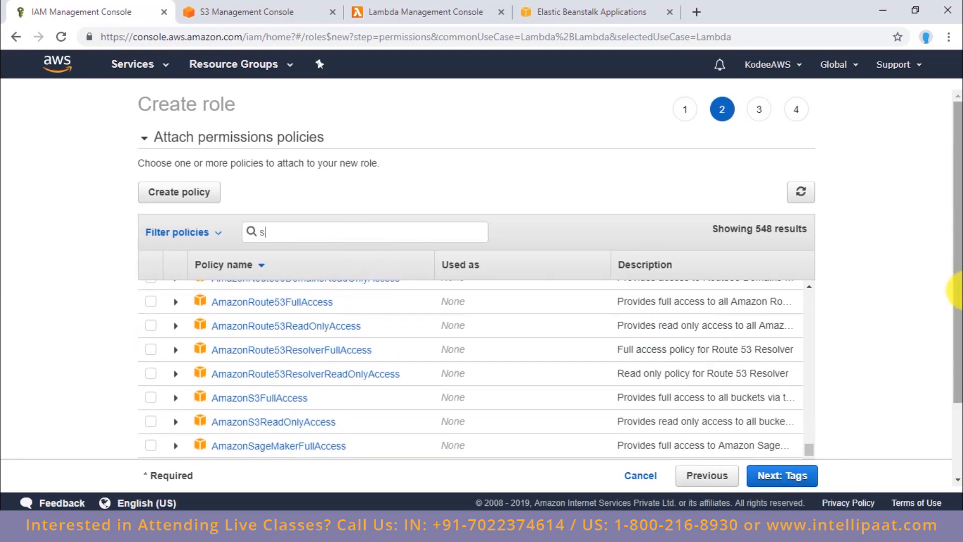
{"action": "type", "text": "3full"}
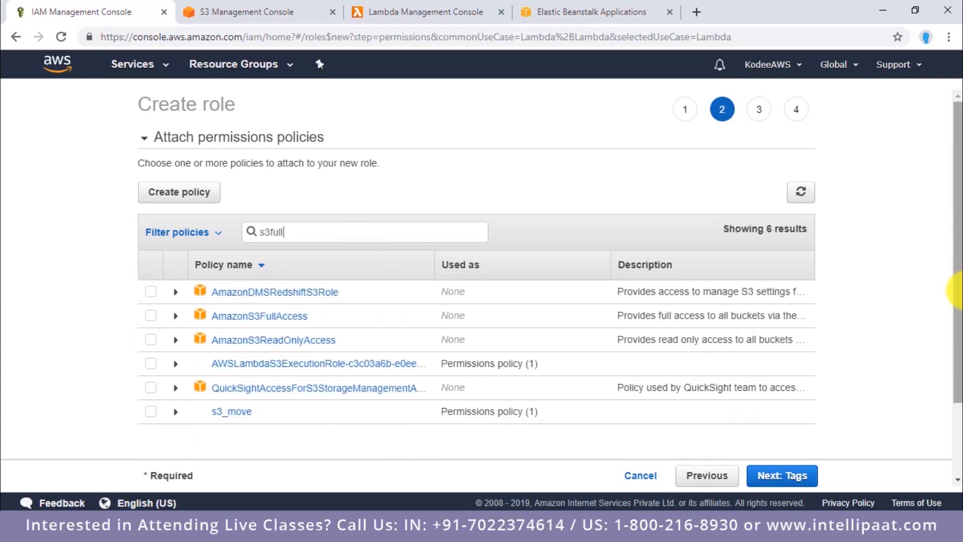
{"action": "left_click", "coordinate": [150, 293]}
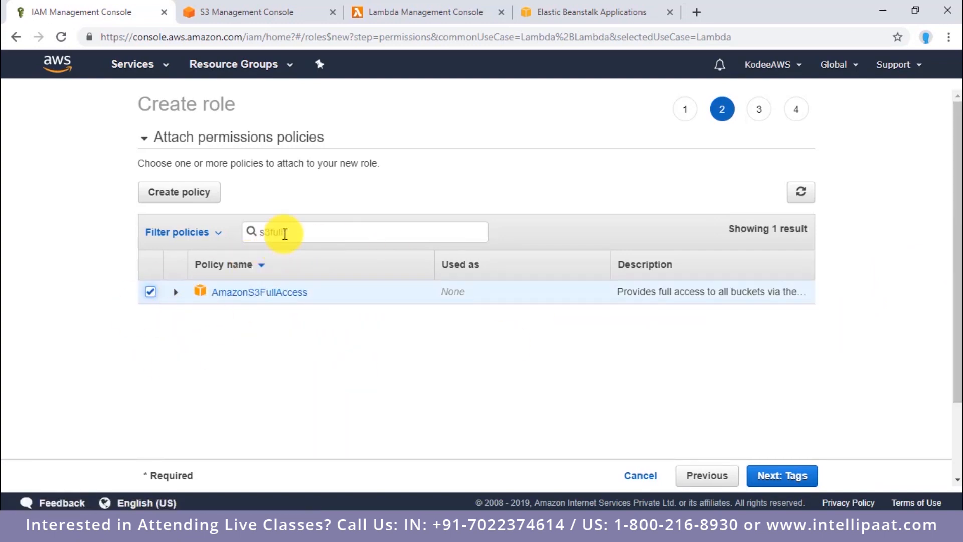
Step: Filter the policies for cloudwatchful and add CloudWatchFullAccess to the role's selected policies
{"action": "double_click", "coordinate": [285, 234]}
{"action": "type", "text": "cloud"}
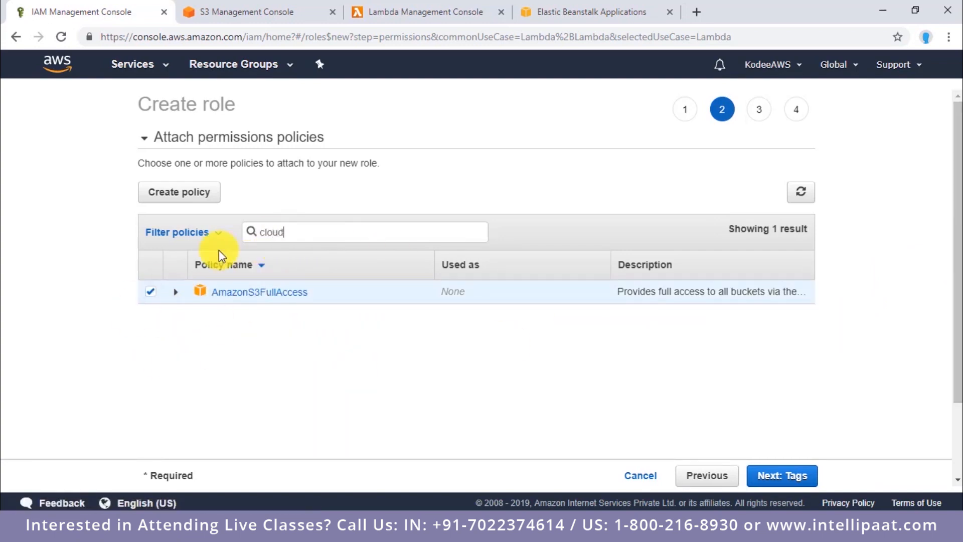
{"action": "type", "text": "wayc"}
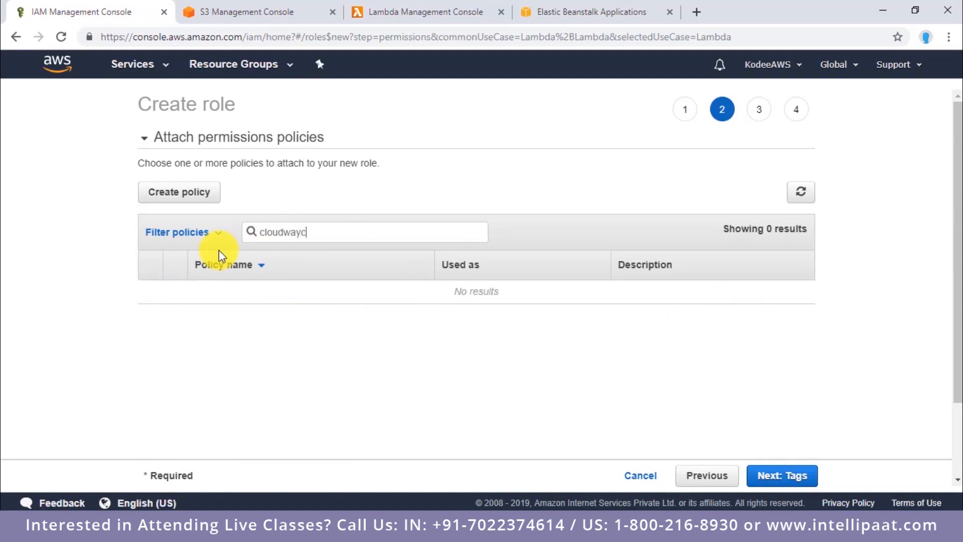
{"action": "key", "text": "BackSpace"}
{"action": "key", "text": "BackSpace"}
{"action": "type", "text": "tch"}
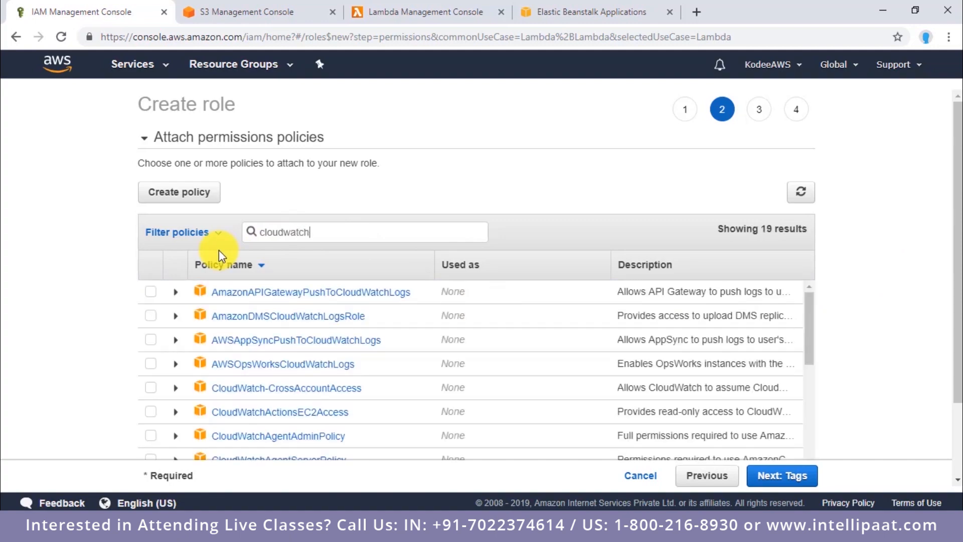
{"action": "type", "text": "ful"}
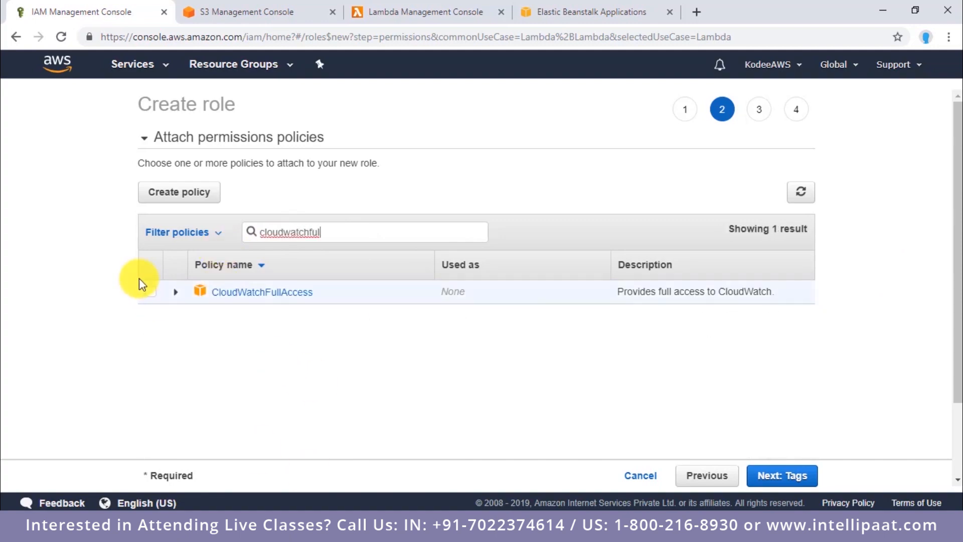
{"action": "left_click", "coordinate": [150, 291]}
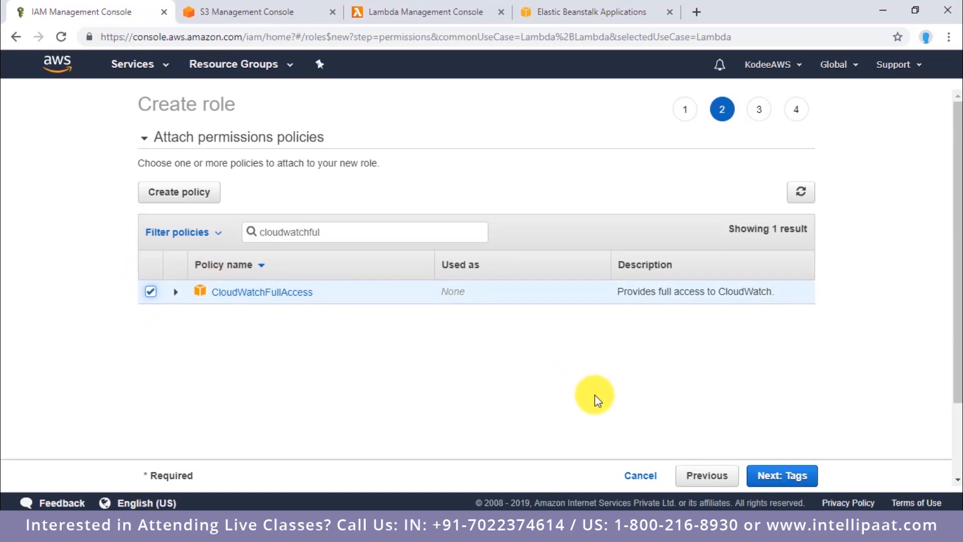
Step: Skip the tags, name the role practice, check its attached policies and create it
{"action": "left_click", "coordinate": [772, 475]}
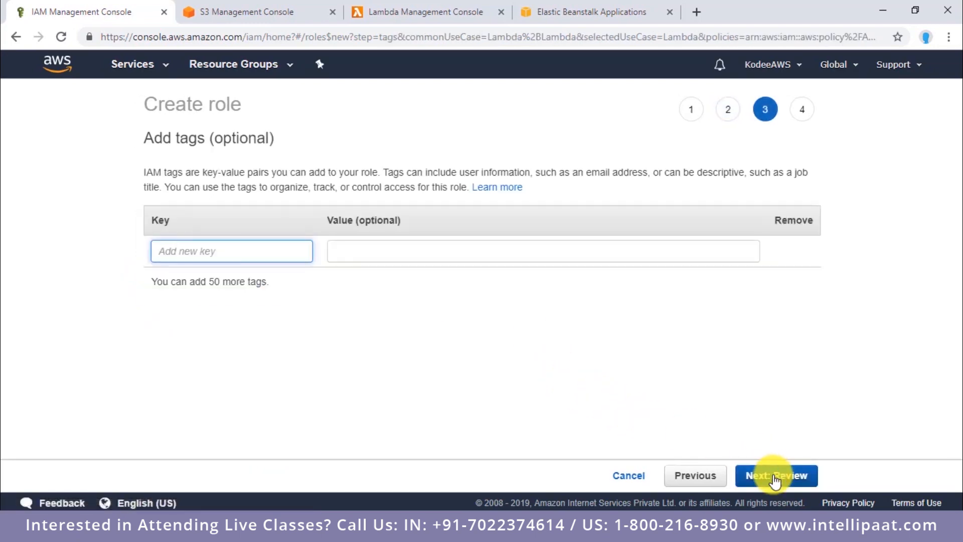
{"action": "left_click", "coordinate": [775, 476]}
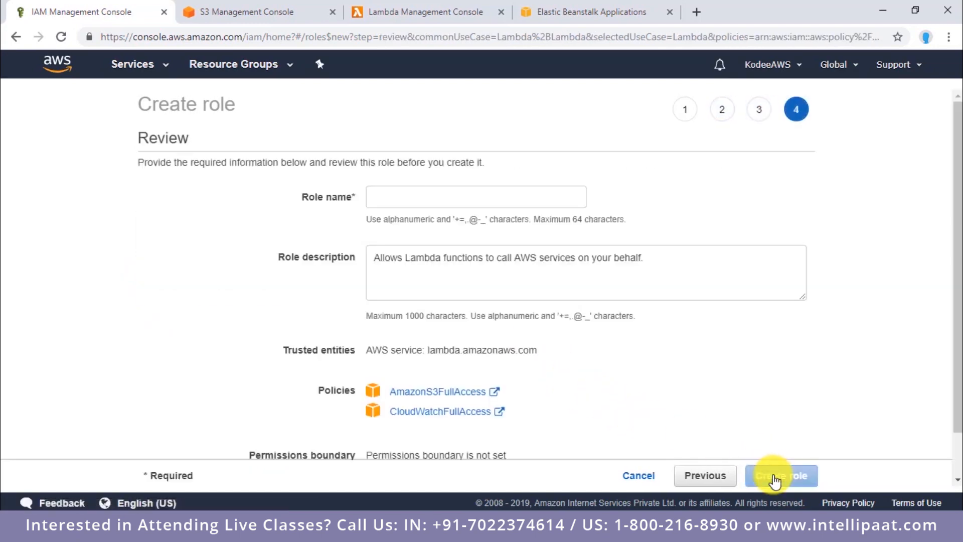
{"action": "left_click", "coordinate": [511, 200]}
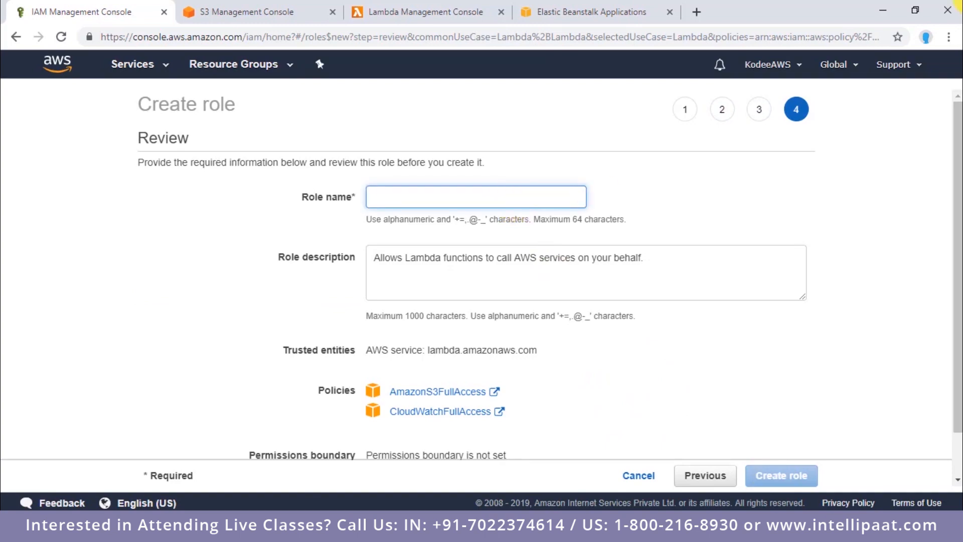
{"action": "type", "text": "practice"}
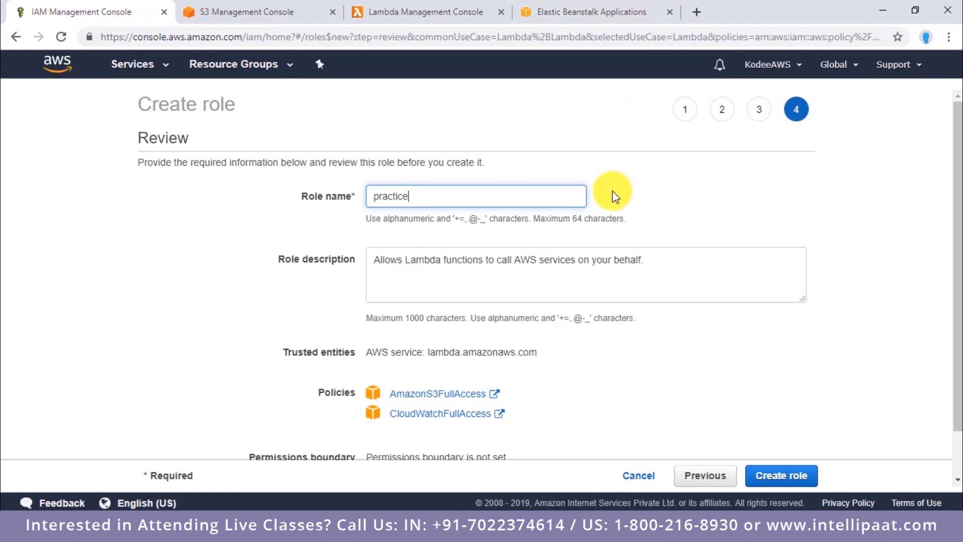
{"action": "scroll", "coordinate": [727, 246], "scroll_direction": "down", "scroll_amount": 1}
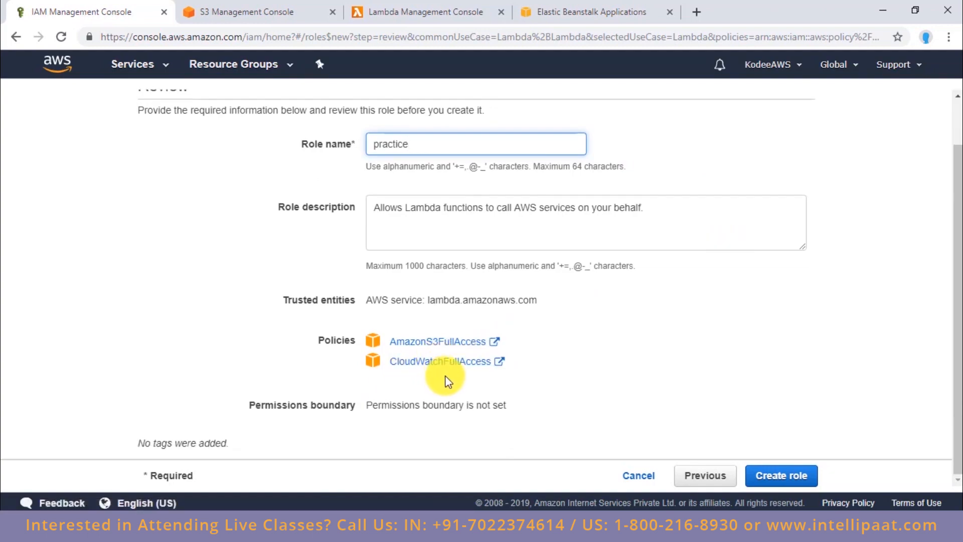
{"action": "left_click", "coordinate": [794, 479]}
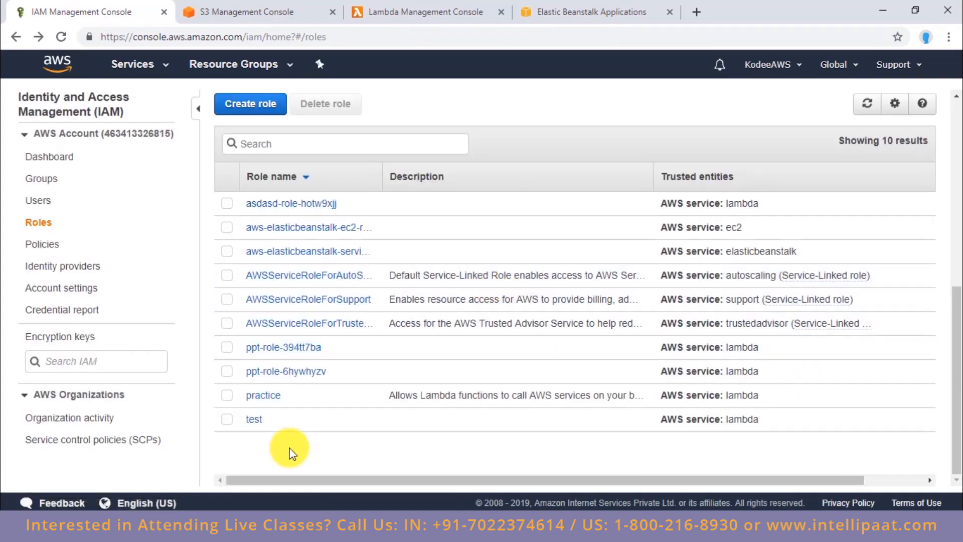
Step: Open the practice role and view the JSON of its AmazonS3FullAccess policy, then return to the role summary
{"action": "left_click", "coordinate": [253, 397]}
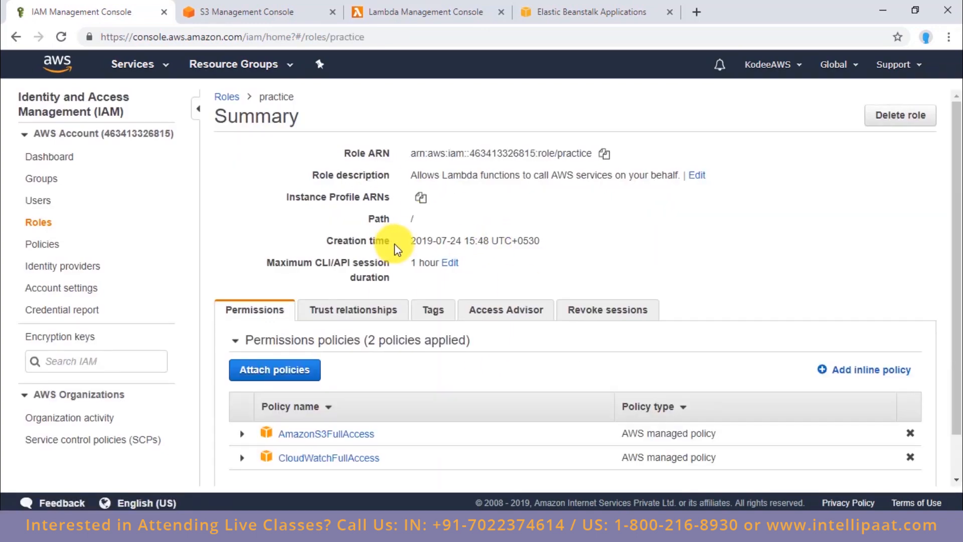
{"action": "scroll", "coordinate": [419, 328], "scroll_direction": "down", "scroll_amount": 1}
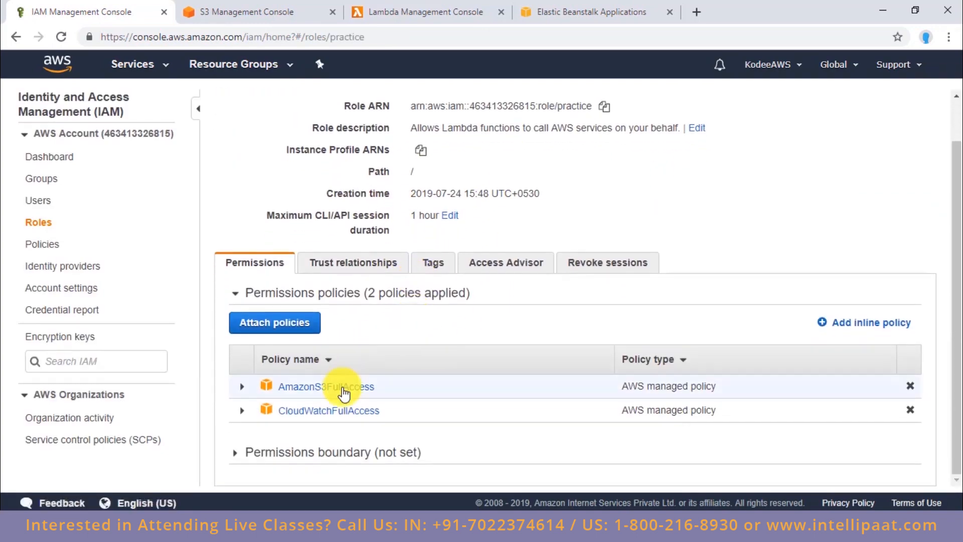
{"action": "left_click", "coordinate": [354, 388]}
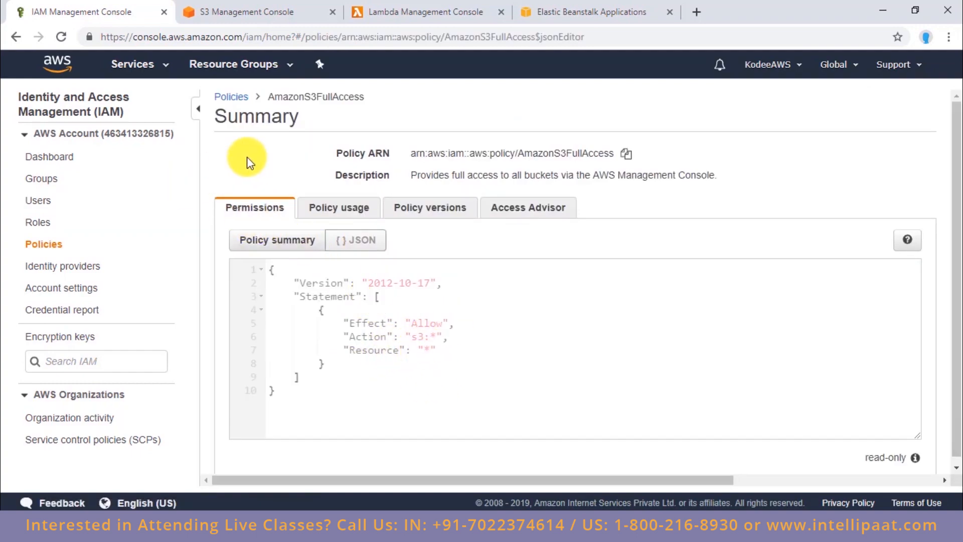
{"action": "left_click", "coordinate": [16, 36]}
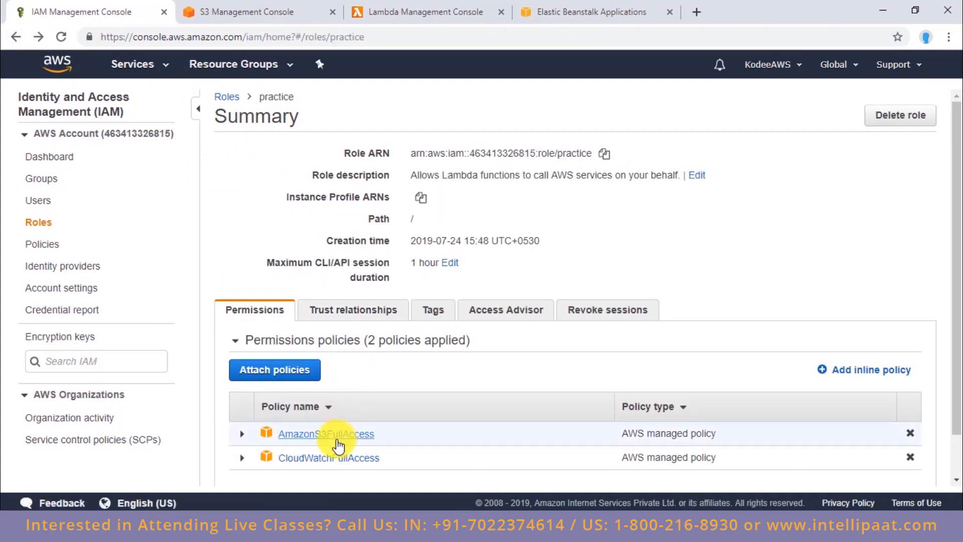
Step: Open the CloudWatchFullAccess policy attached to the practice role and examine the actions in its JSON
{"action": "left_click", "coordinate": [333, 457]}
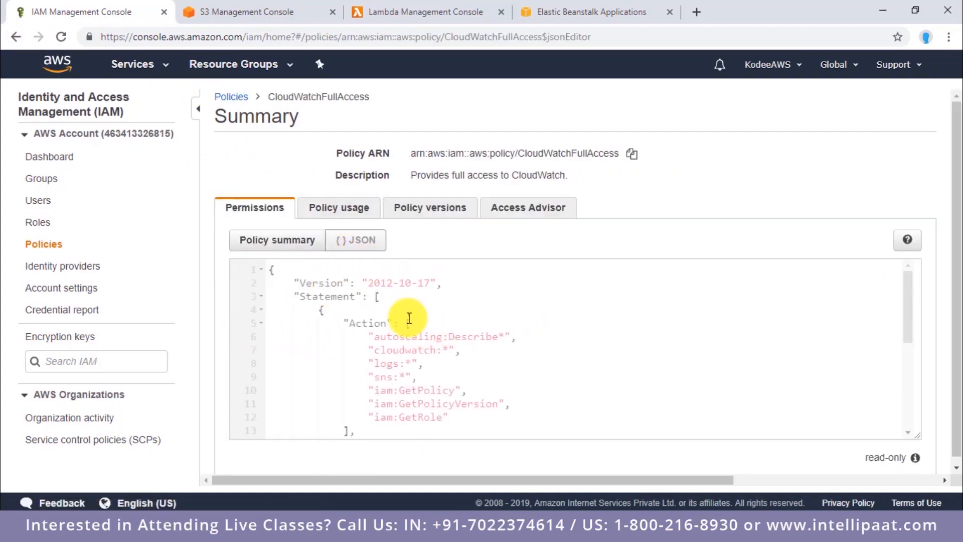
{"action": "scroll", "coordinate": [412, 321], "scroll_direction": "down", "scroll_amount": 5}
{"action": "scroll", "coordinate": [411, 319], "scroll_direction": "up", "scroll_amount": 5}
{"action": "scroll", "coordinate": [416, 315], "scroll_direction": "up", "scroll_amount": 1}
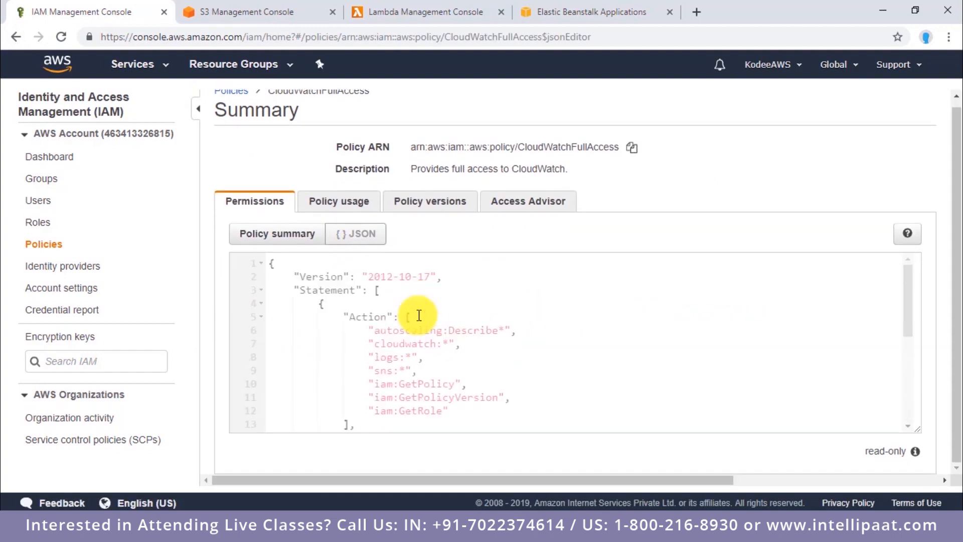
{"action": "scroll", "coordinate": [423, 349], "scroll_direction": "down", "scroll_amount": 2}
{"action": "scroll", "coordinate": [441, 362], "scroll_direction": "up", "scroll_amount": 2}
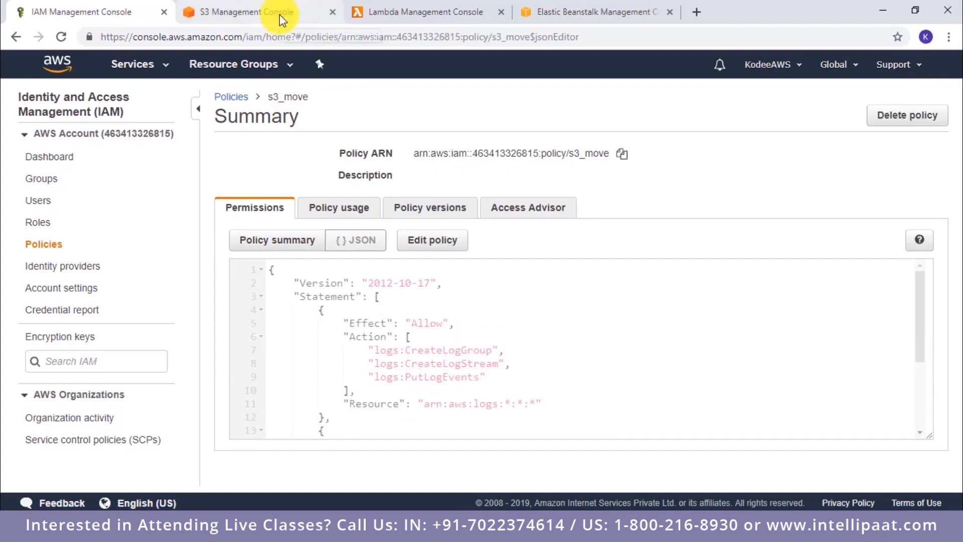
Step: Switch to the S3 console and set up a new bucket named fromthebucket in US East (N. Virginia), leaving its options at the defaults
{"action": "left_click", "coordinate": [279, 14]}
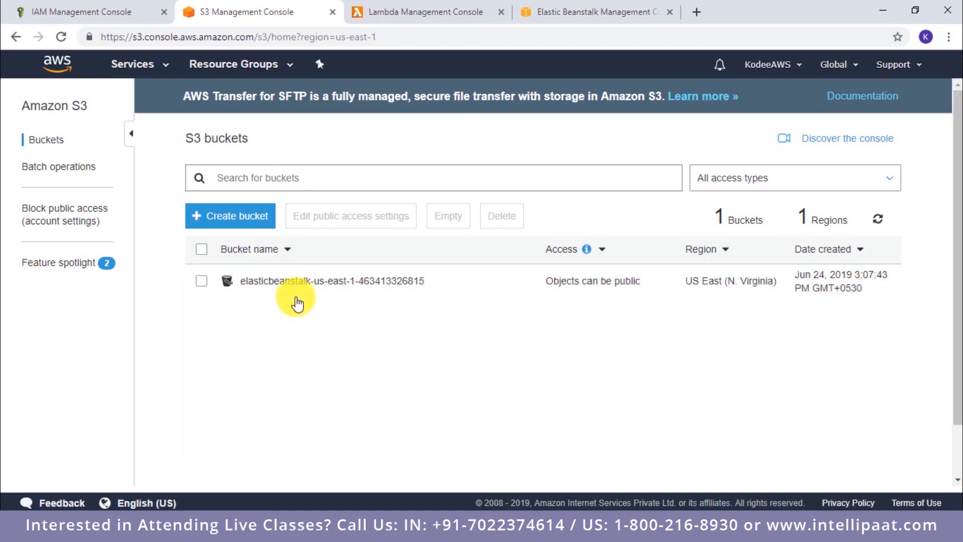
{"action": "left_click", "coordinate": [267, 232]}
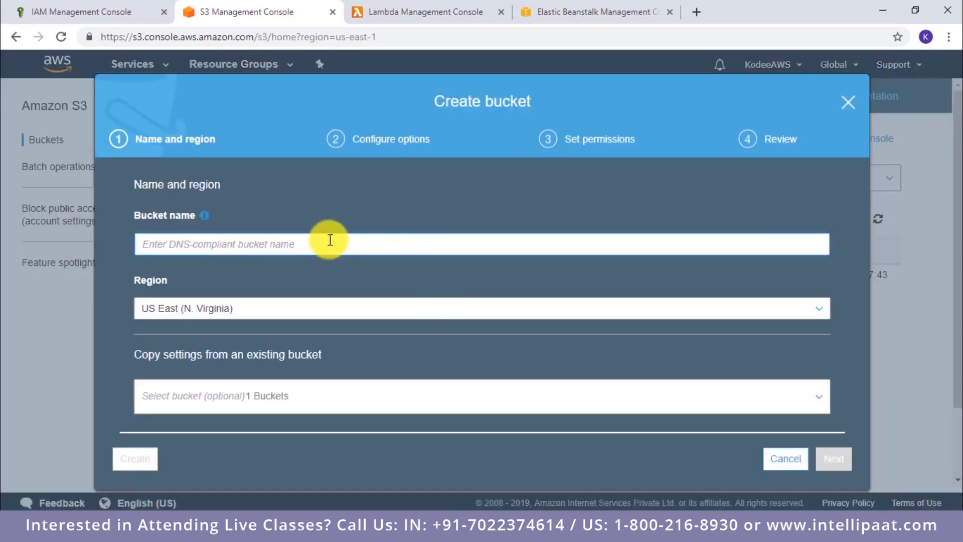
{"action": "type", "text": "t"}
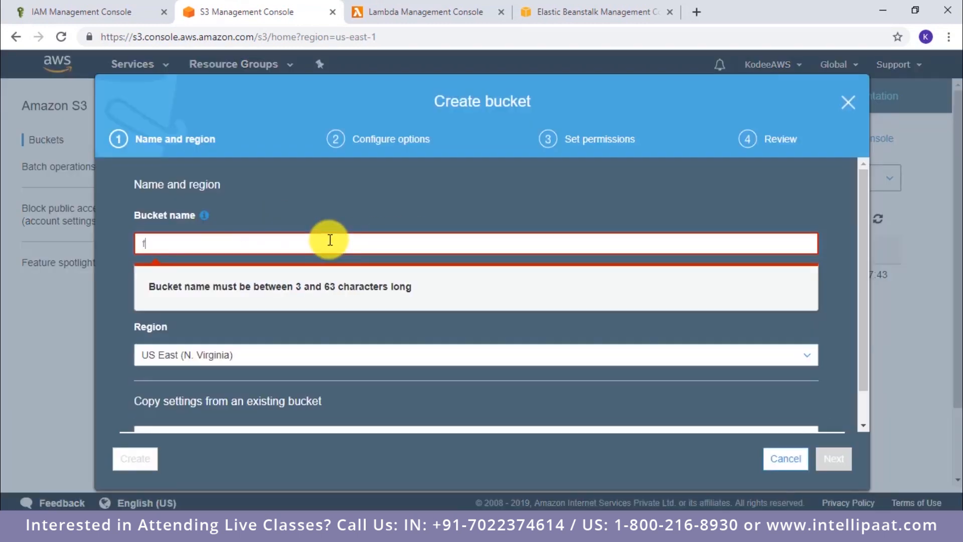
{"action": "type", "text": "romthebucket"}
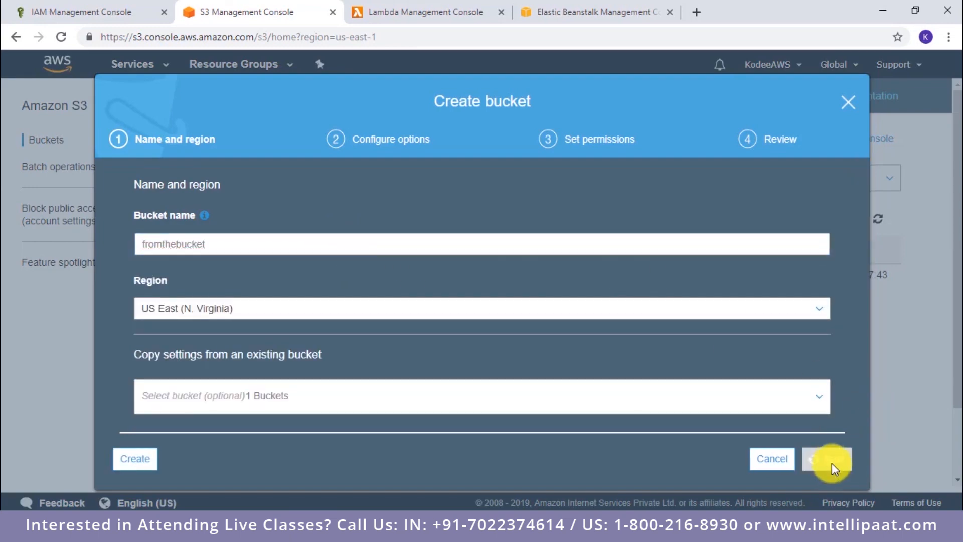
{"action": "scroll", "coordinate": [583, 350], "scroll_direction": "down", "scroll_amount": 3}
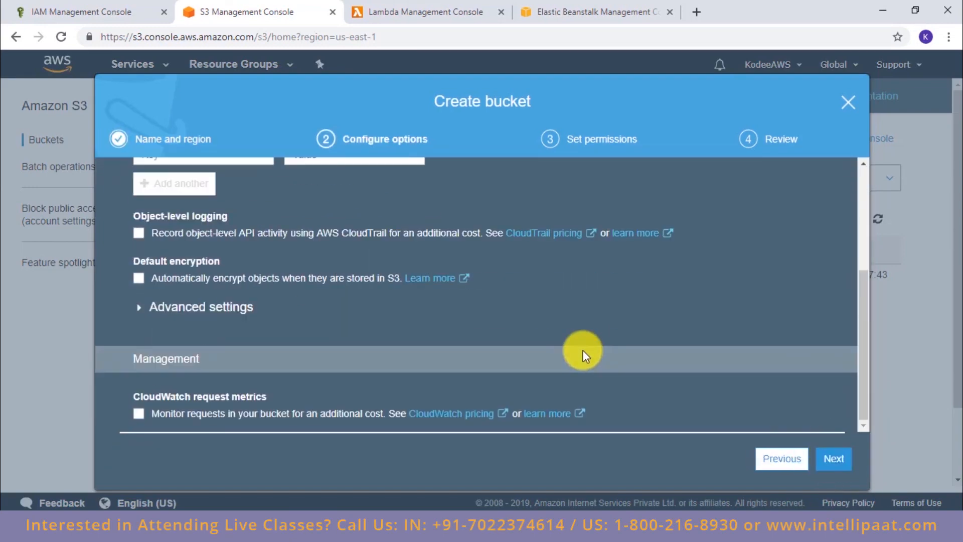
{"action": "scroll", "coordinate": [583, 350], "scroll_direction": "up", "scroll_amount": 3}
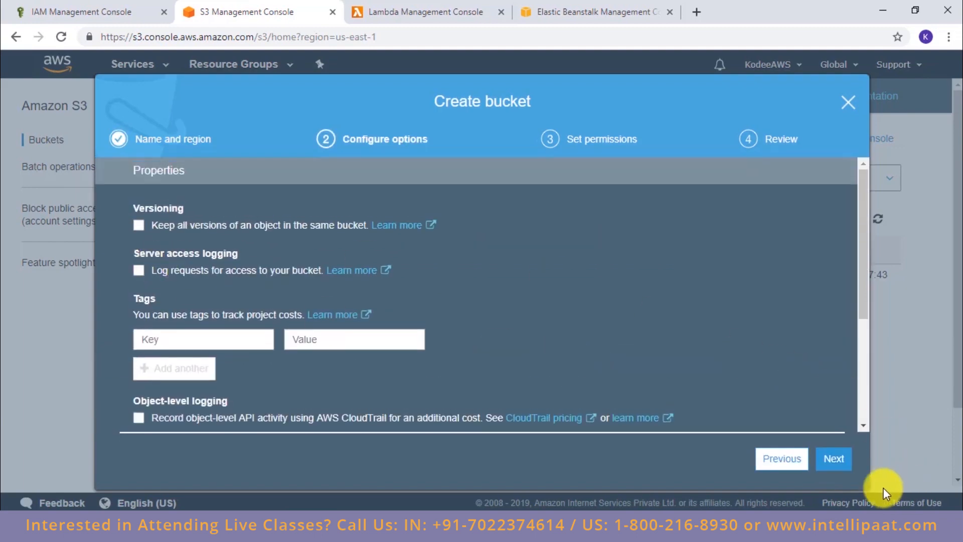
{"action": "left_click", "coordinate": [836, 459]}
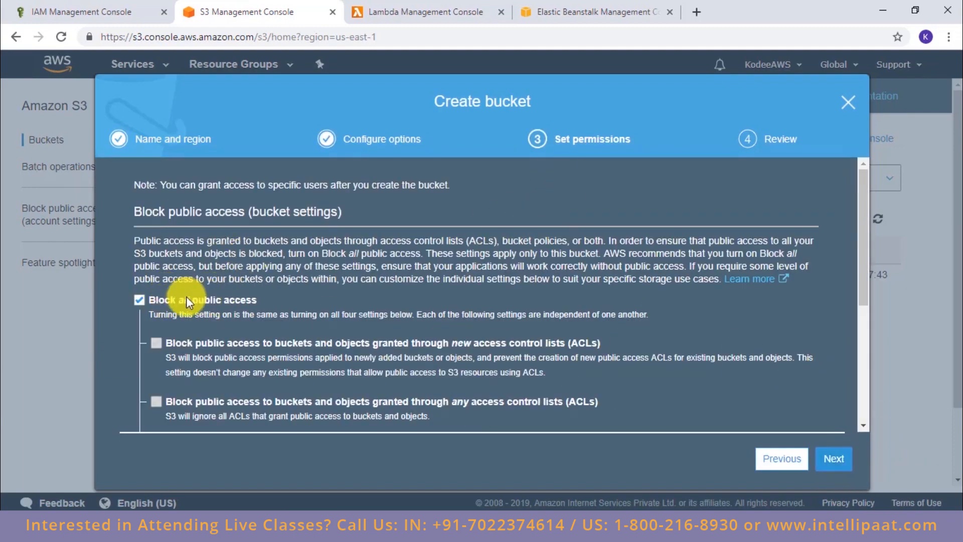
Step: Keep all public access blocked for the fromthebucket bucket, review its settings and create it
{"action": "scroll", "coordinate": [323, 300], "scroll_direction": "down", "scroll_amount": 5}
{"action": "scroll", "coordinate": [323, 300], "scroll_direction": "up", "scroll_amount": 5}
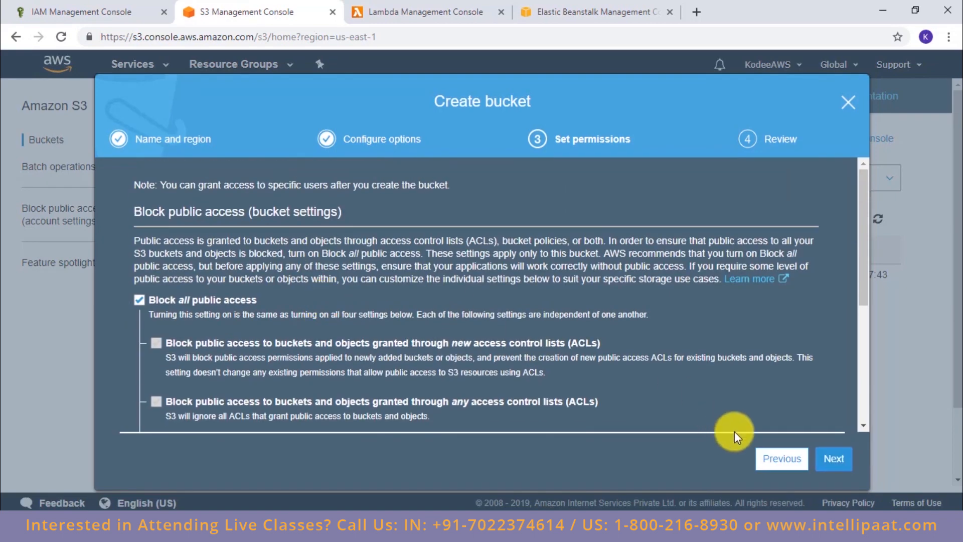
{"action": "left_click", "coordinate": [834, 458]}
{"action": "scroll", "coordinate": [471, 346], "scroll_direction": "down", "scroll_amount": 5}
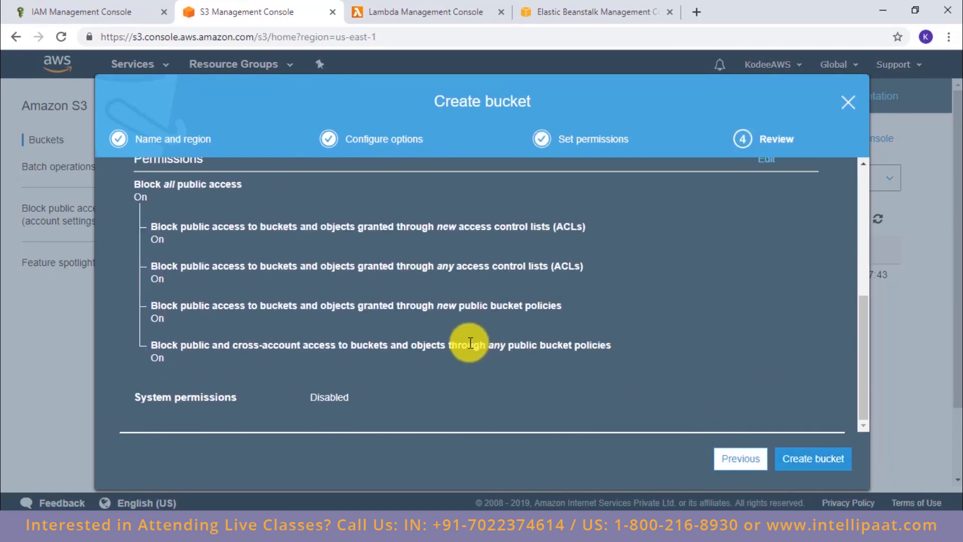
{"action": "scroll", "coordinate": [460, 341], "scroll_direction": "up", "scroll_amount": 5}
{"action": "scroll", "coordinate": [460, 337], "scroll_direction": "down", "scroll_amount": 5}
{"action": "left_click", "coordinate": [825, 457]}
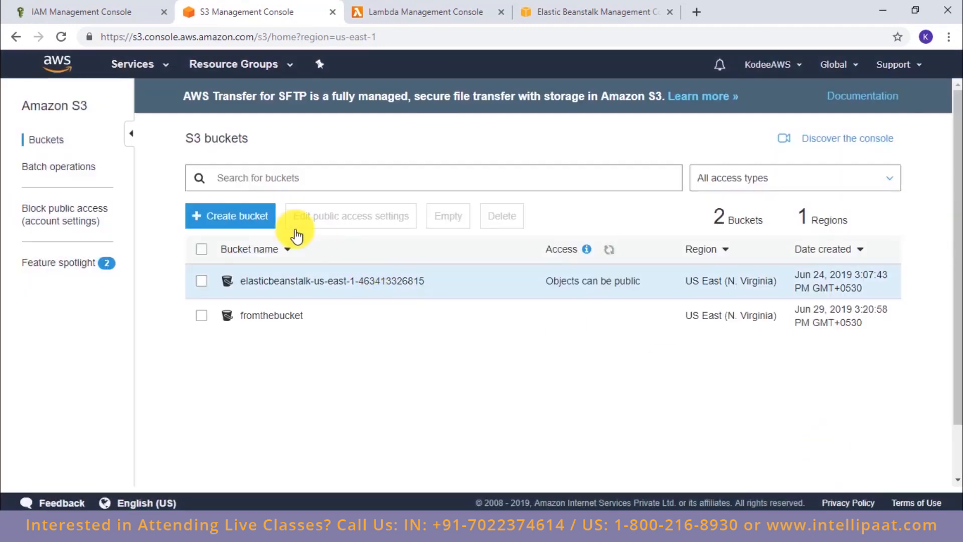
Step: Create a second bucket named tothebucket-image in US East (N. Virginia) with the default options and permissions
{"action": "left_click", "coordinate": [256, 216]}
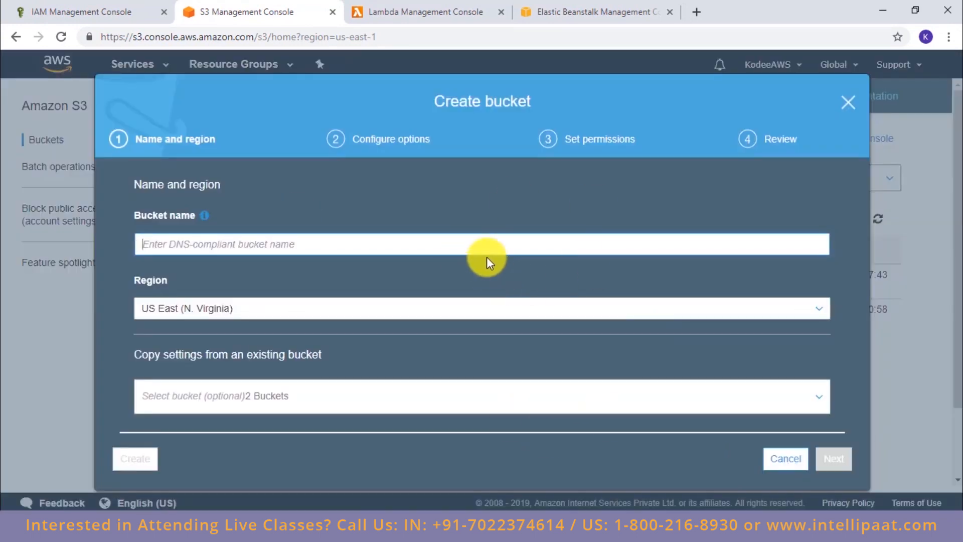
{"action": "type", "text": "tothe"}
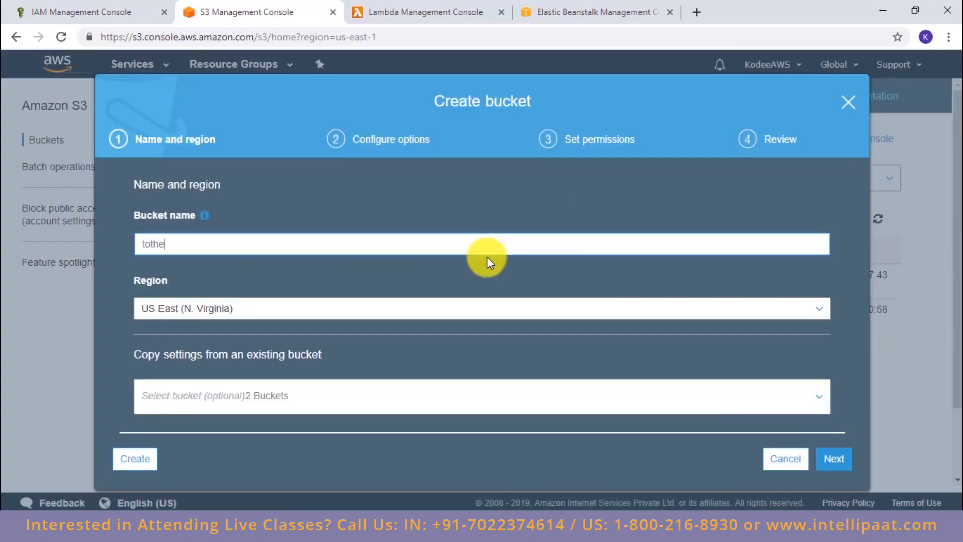
{"action": "type", "text": "bucket-image"}
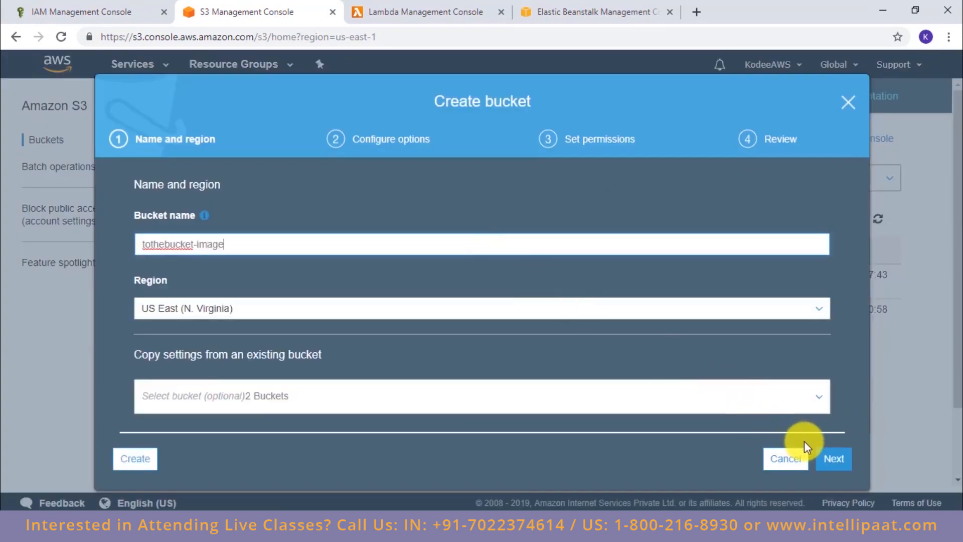
{"action": "left_click", "coordinate": [833, 458]}
{"action": "left_click", "coordinate": [831, 457]}
{"action": "left_click", "coordinate": [831, 457]}
{"action": "left_click", "coordinate": [830, 458]}
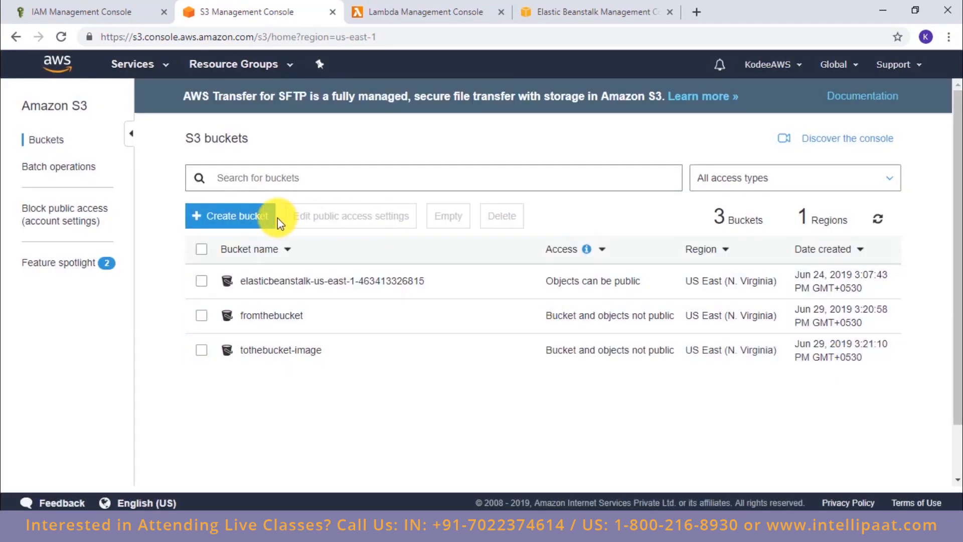
Step: Create a bucket named tothebucket-pdf in US East (N. Virginia) with the default options and permissions
{"action": "left_click", "coordinate": [271, 217]}
{"action": "left_click", "coordinate": [275, 247]}
{"action": "type", "text": "t"}
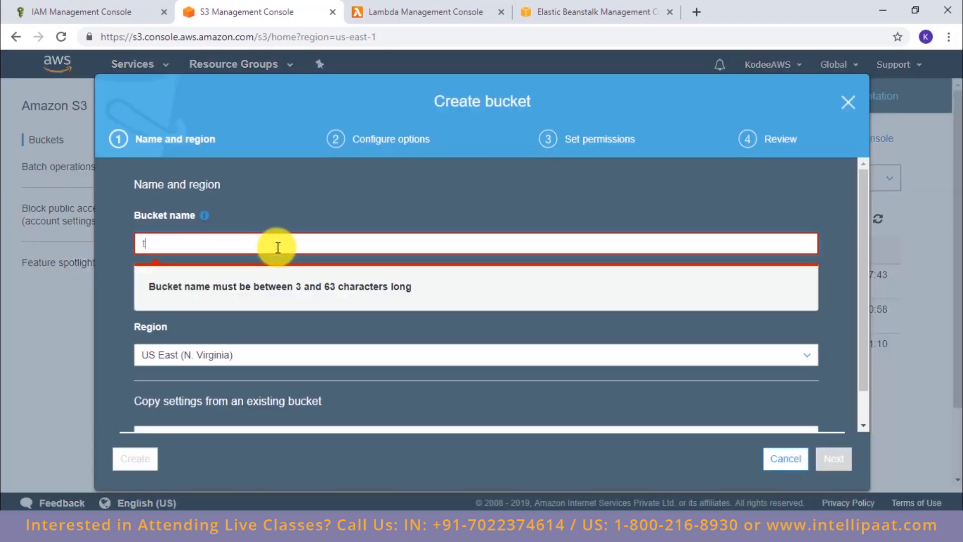
{"action": "type", "text": "othebucke"}
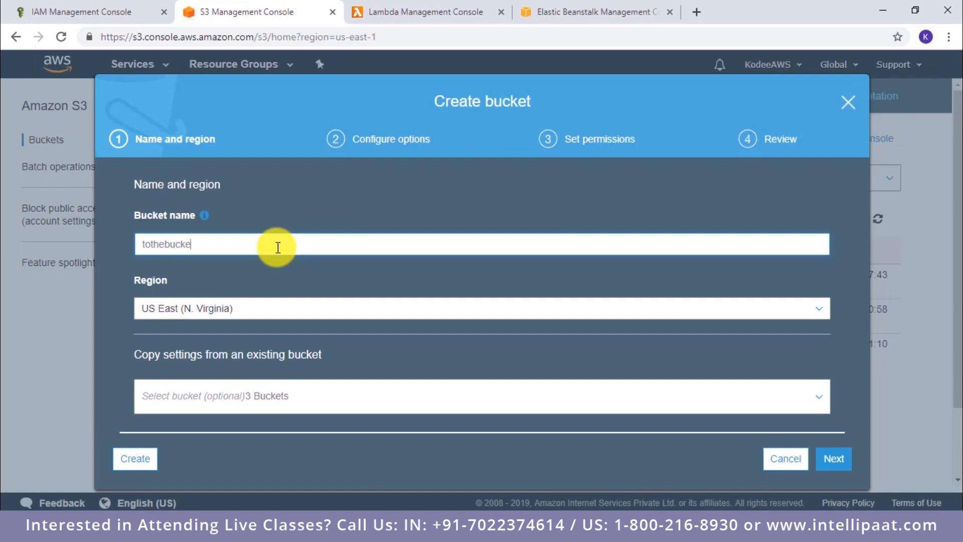
{"action": "type", "text": "t-pdf"}
{"action": "left_click", "coordinate": [834, 458]}
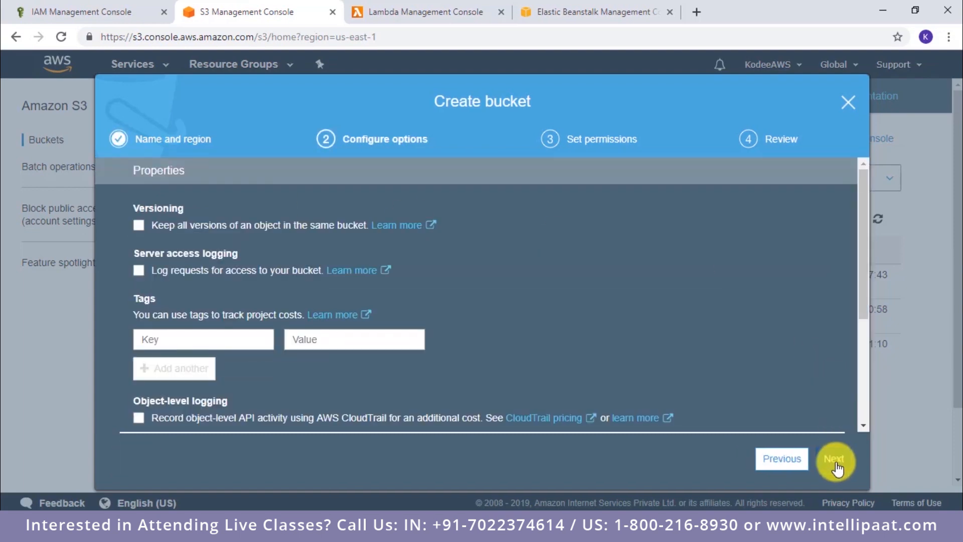
{"action": "left_click", "coordinate": [835, 461]}
{"action": "left_click", "coordinate": [835, 461]}
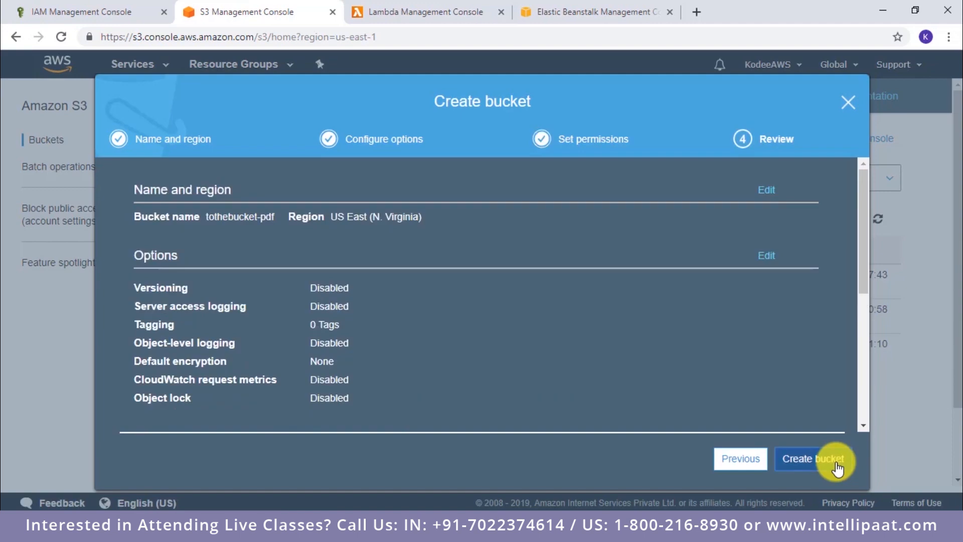
{"action": "left_click", "coordinate": [836, 464]}
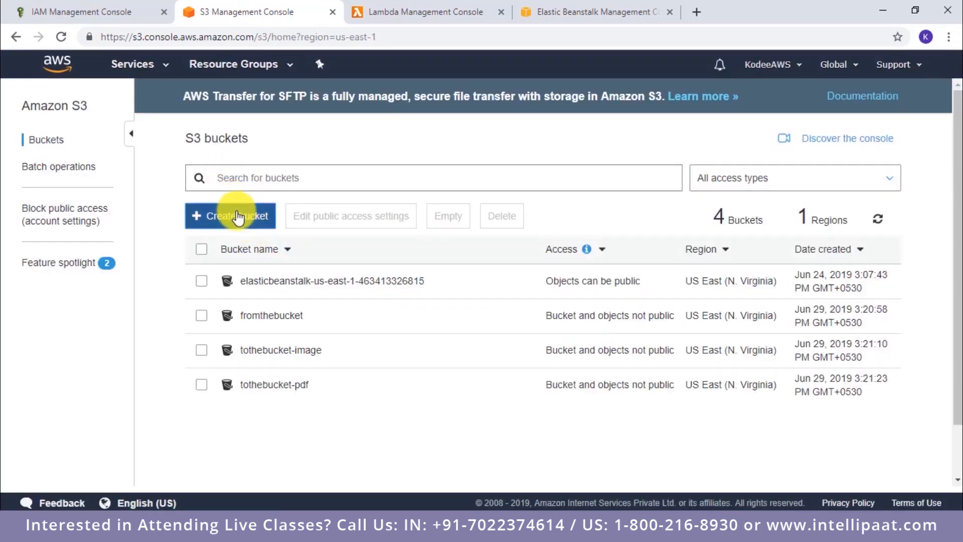
Step: Create a bucket named tothebucket-text in US East (N. Virginia) with the default options and permissions
{"action": "left_click", "coordinate": [238, 217]}
{"action": "left_click", "coordinate": [272, 244]}
{"action": "type", "text": "toth"}
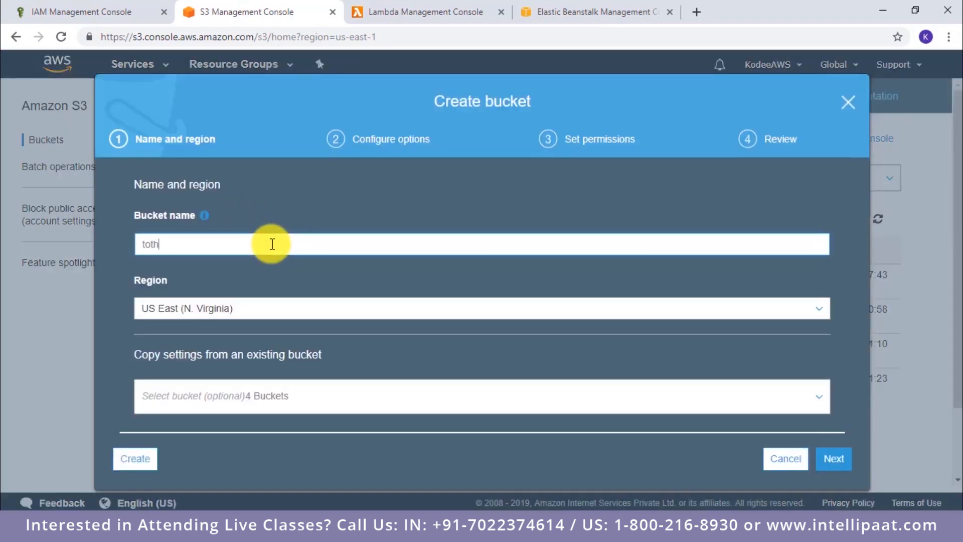
{"action": "type", "text": "ebucket-text"}
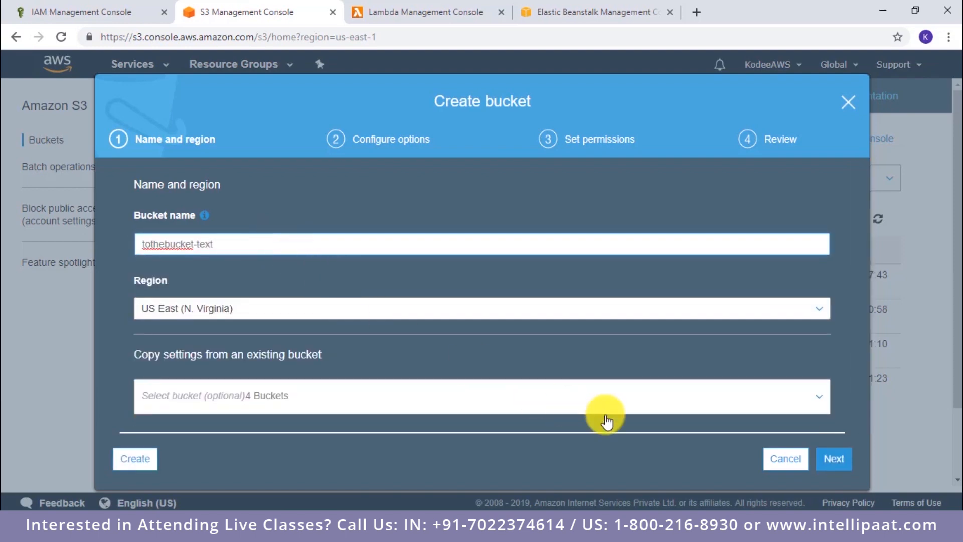
{"action": "left_click", "coordinate": [834, 458]}
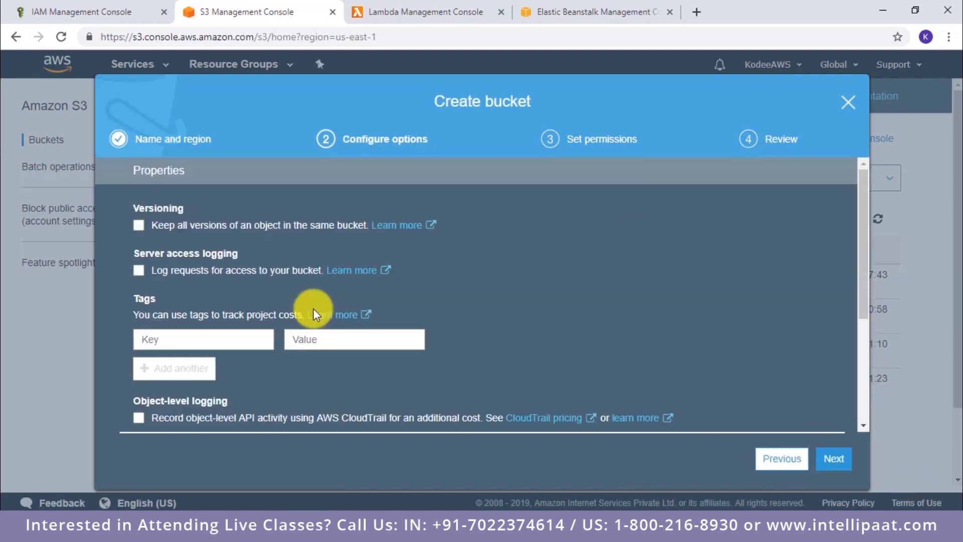
{"action": "left_click", "coordinate": [843, 459]}
{"action": "left_click", "coordinate": [843, 459]}
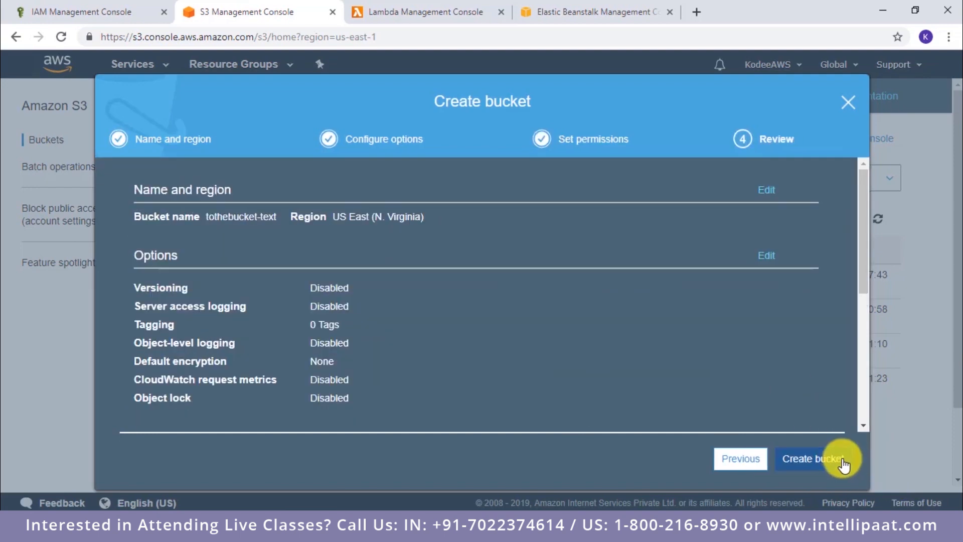
{"action": "left_click", "coordinate": [843, 459]}
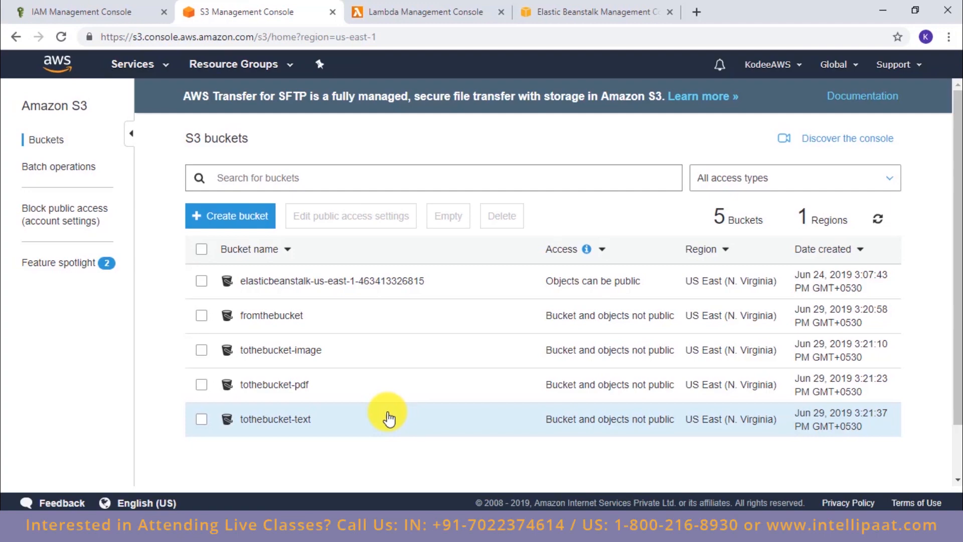
Step: Switch to the Lambda console and start creating a new function
{"action": "left_click", "coordinate": [423, 8]}
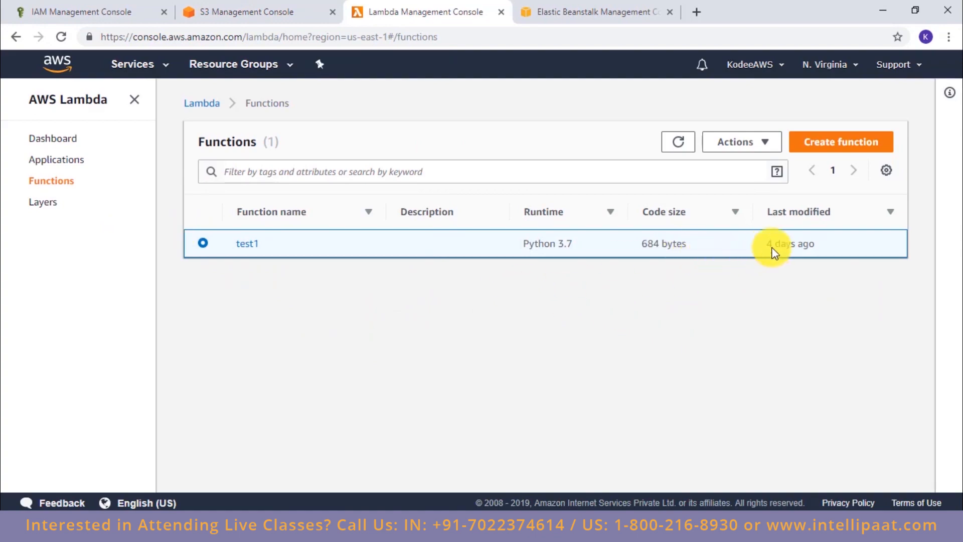
{"action": "left_click", "coordinate": [810, 144]}
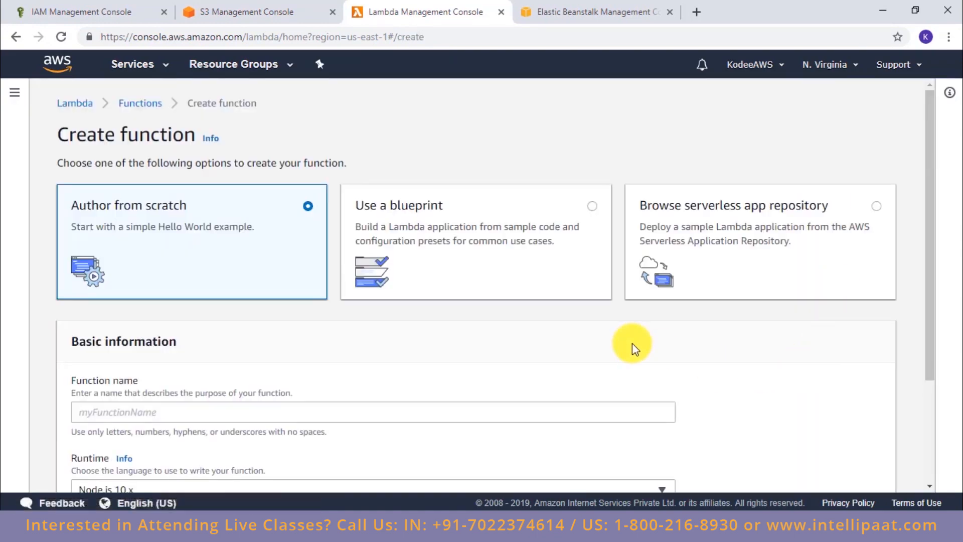
Step: Look through the serverless app repository and the available blueprints as ways to create the function
{"action": "left_click", "coordinate": [491, 216]}
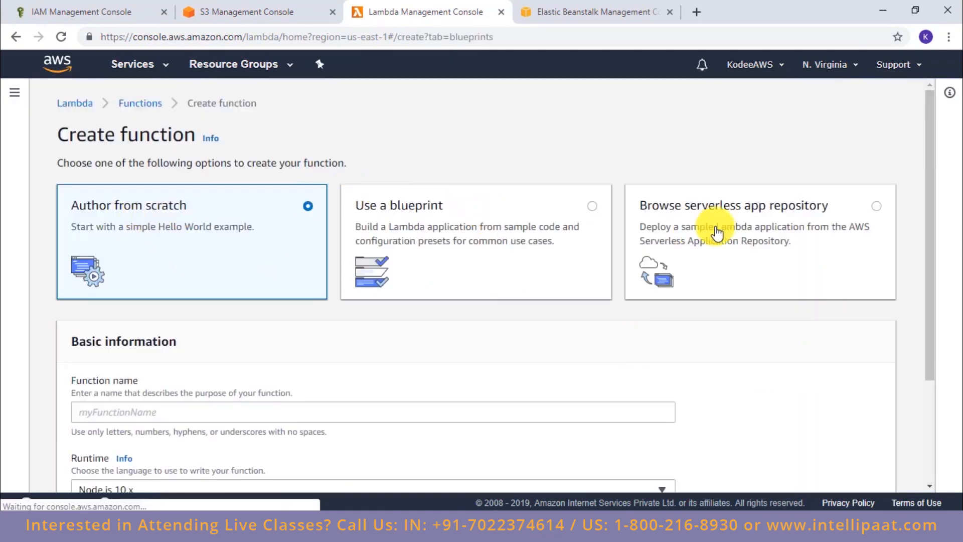
{"action": "left_click", "coordinate": [726, 231]}
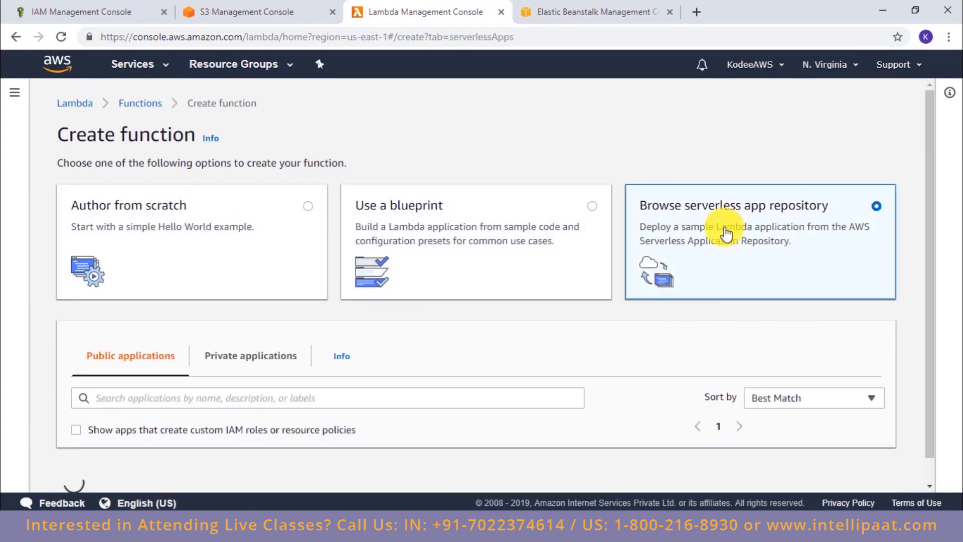
{"action": "left_click", "coordinate": [525, 246]}
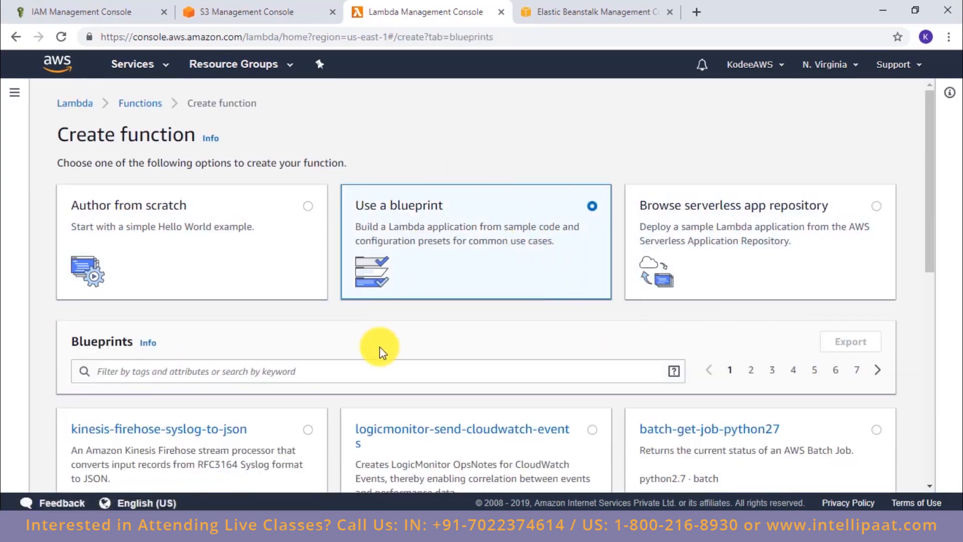
{"action": "scroll", "coordinate": [512, 366], "scroll_direction": "down", "scroll_amount": 1}
{"action": "scroll", "coordinate": [512, 366], "scroll_direction": "down", "scroll_amount": 6}
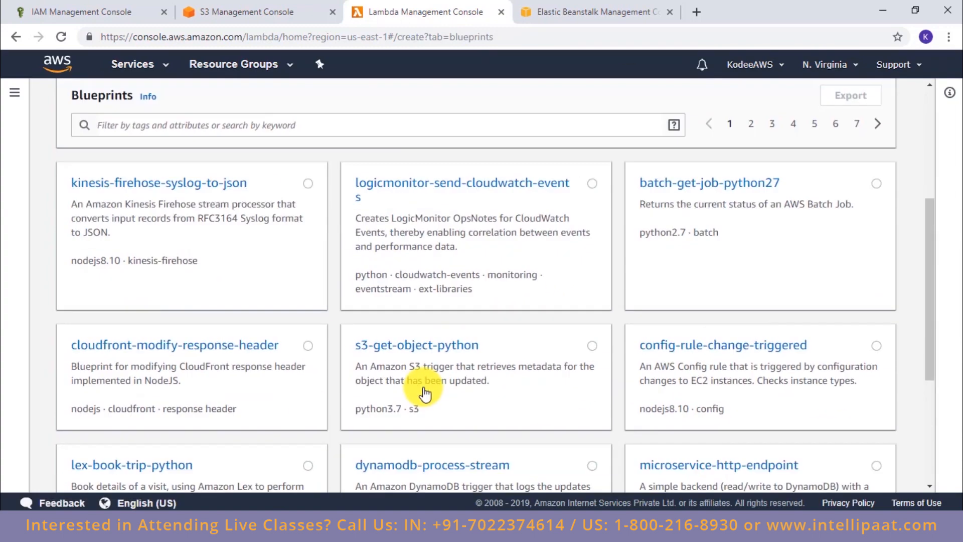
{"action": "scroll", "coordinate": [402, 326], "scroll_direction": "up", "scroll_amount": 7}
Step: Choose to author the function from scratch, name it awslambdademo and set its runtime to Python 3.7
{"action": "left_click", "coordinate": [172, 226]}
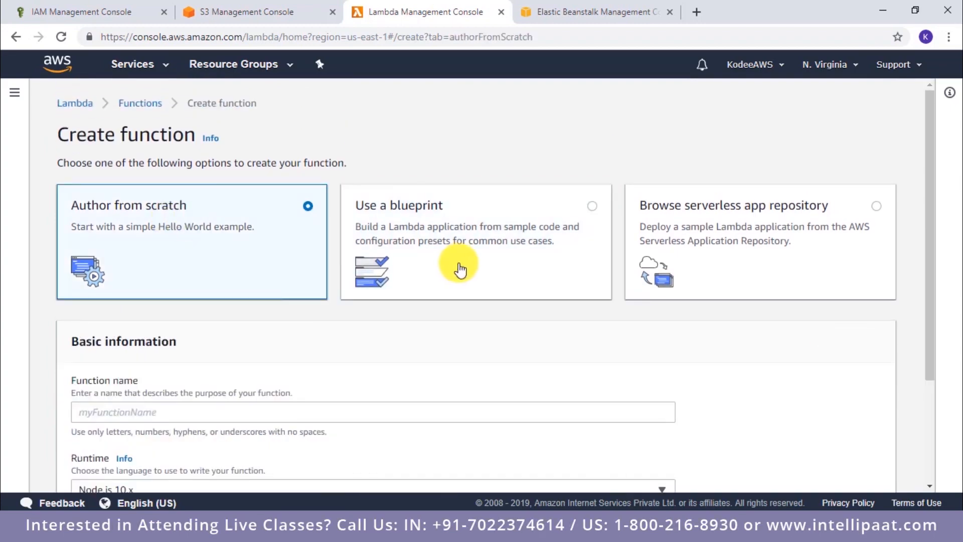
{"action": "scroll", "coordinate": [460, 269], "scroll_direction": "down", "scroll_amount": 3}
{"action": "left_click", "coordinate": [207, 269]}
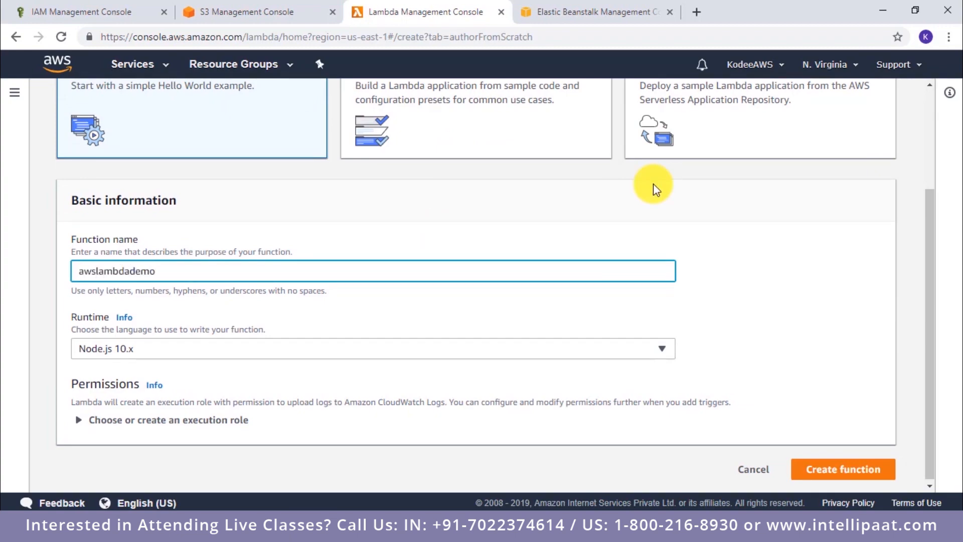
{"action": "left_click", "coordinate": [477, 351]}
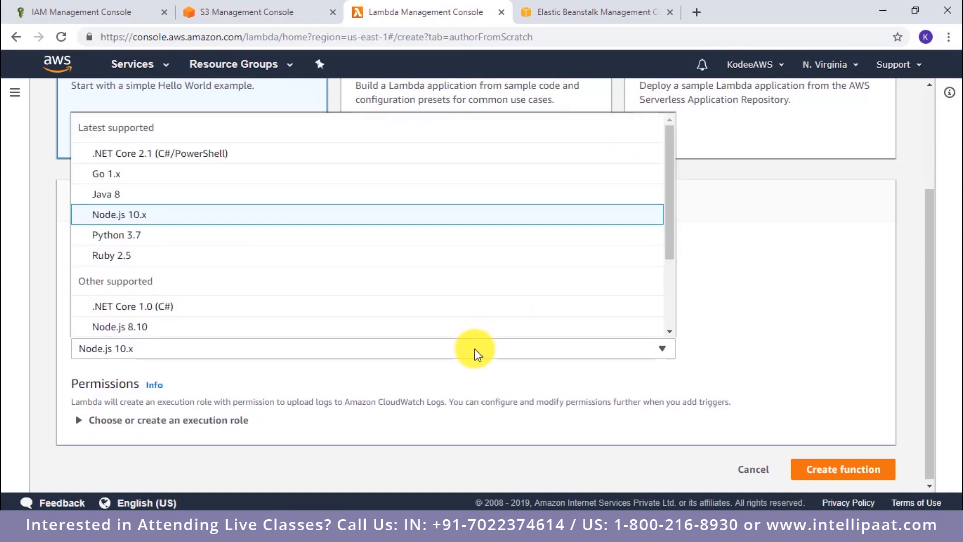
{"action": "left_click", "coordinate": [150, 236]}
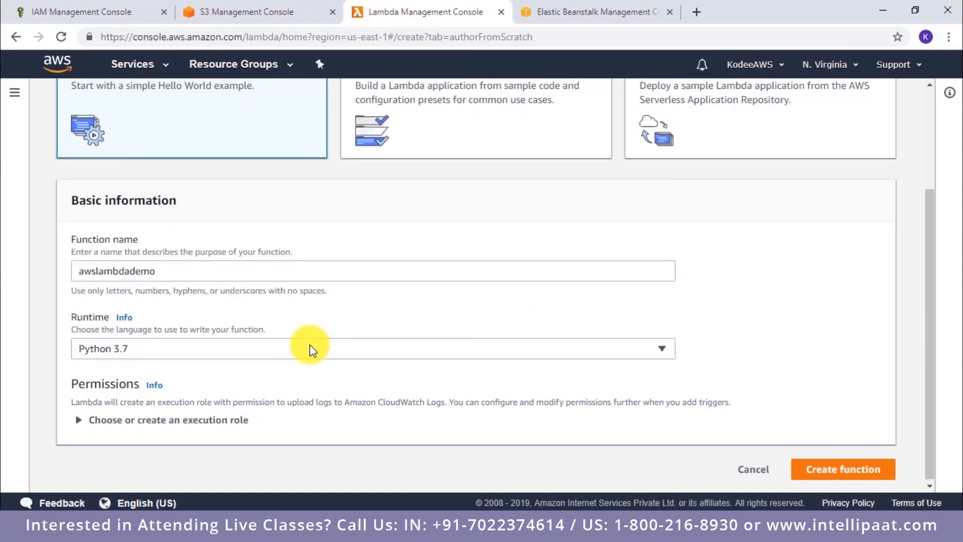
Step: Assign the existing execution role service-role/test to the function and create the function
{"action": "left_click", "coordinate": [151, 420]}
{"action": "scroll", "coordinate": [337, 351], "scroll_direction": "down", "scroll_amount": 3}
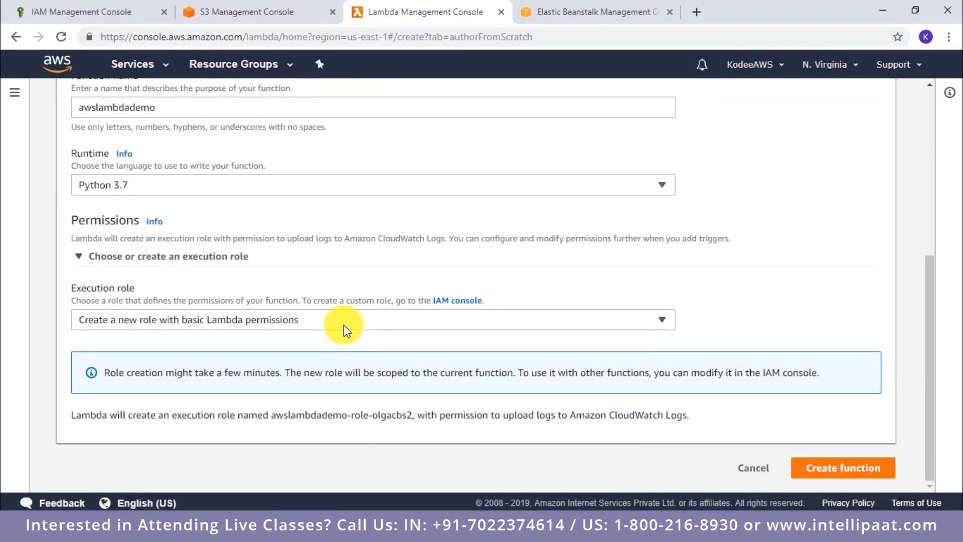
{"action": "left_click", "coordinate": [344, 325]}
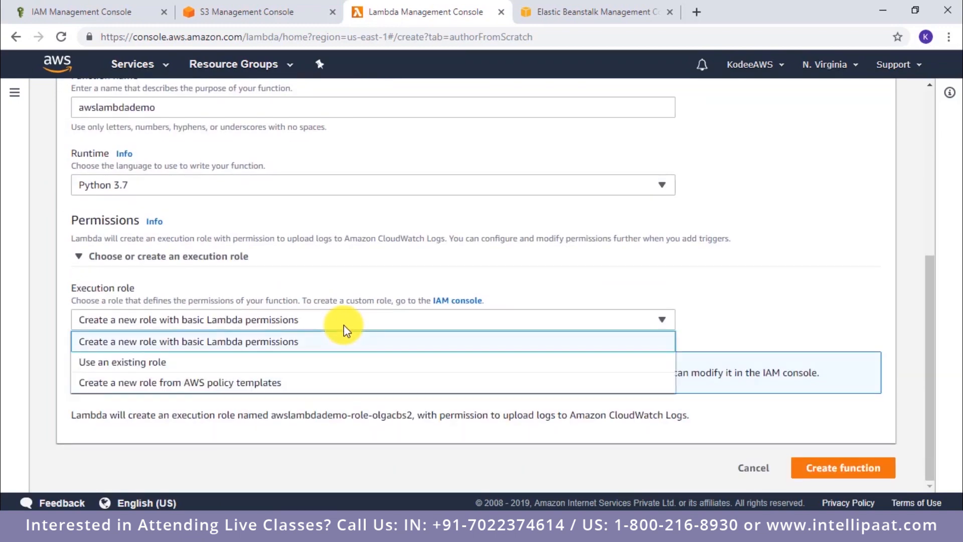
{"action": "left_click", "coordinate": [267, 370]}
{"action": "left_click", "coordinate": [268, 408]}
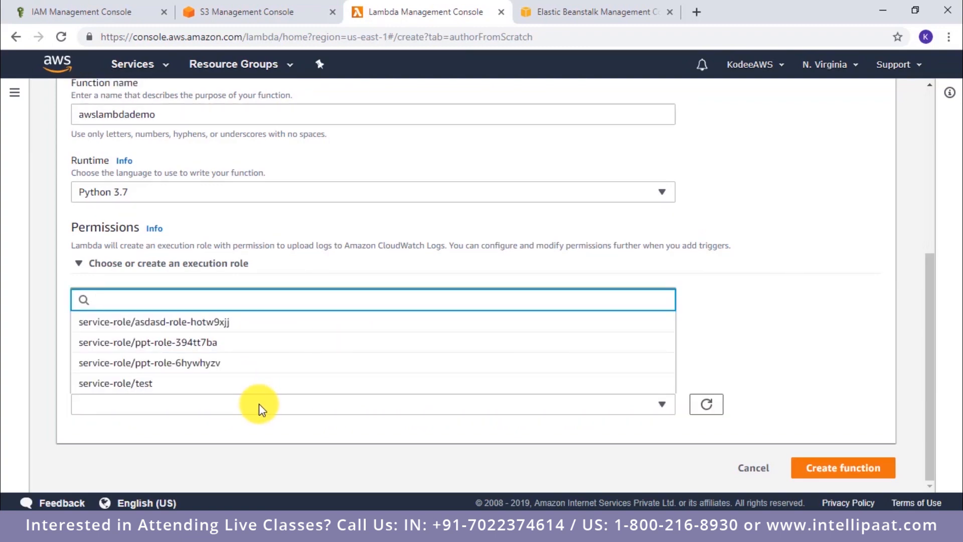
{"action": "left_click", "coordinate": [245, 384]}
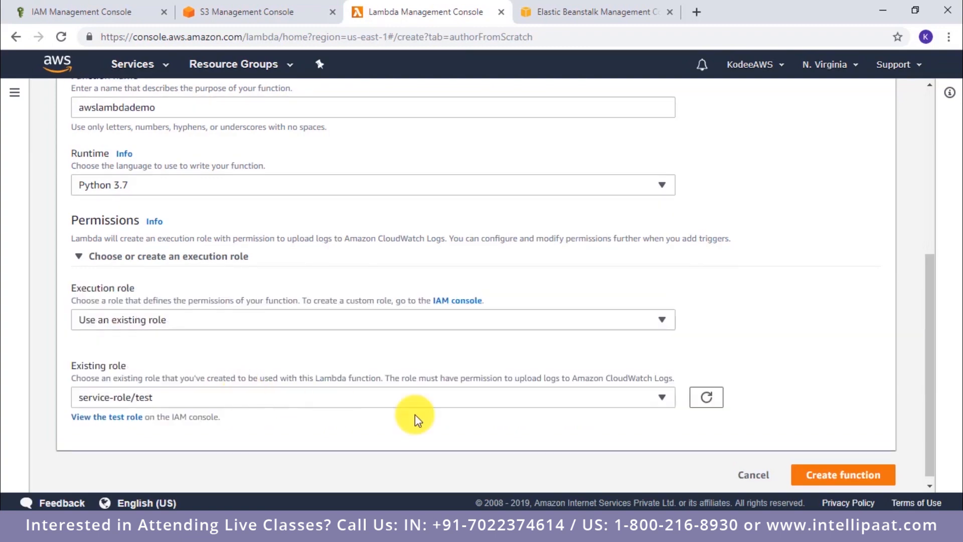
{"action": "left_click", "coordinate": [838, 469]}
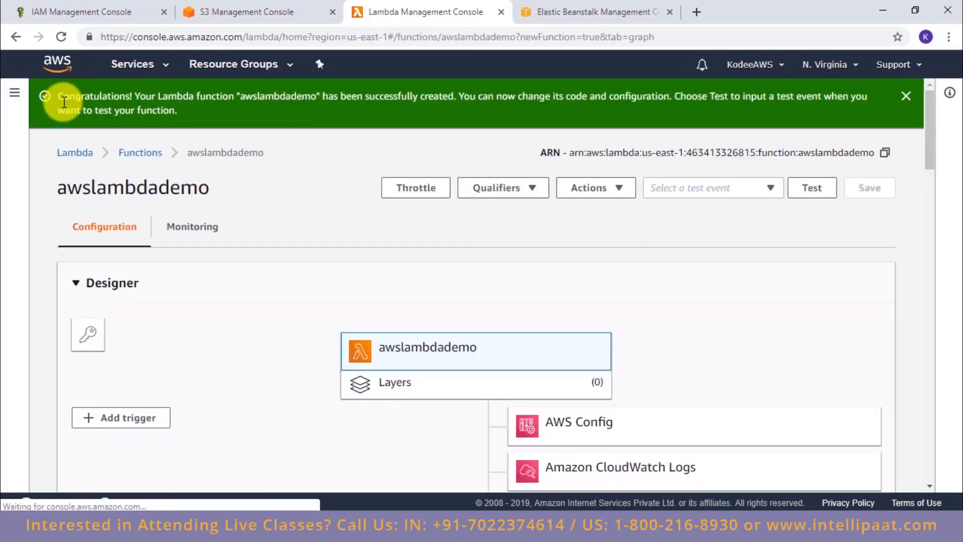
Step: Look over the new function's designer and its CloudWatch monitoring metrics and log insights
{"action": "left_click", "coordinate": [409, 272]}
{"action": "left_click", "coordinate": [389, 275]}
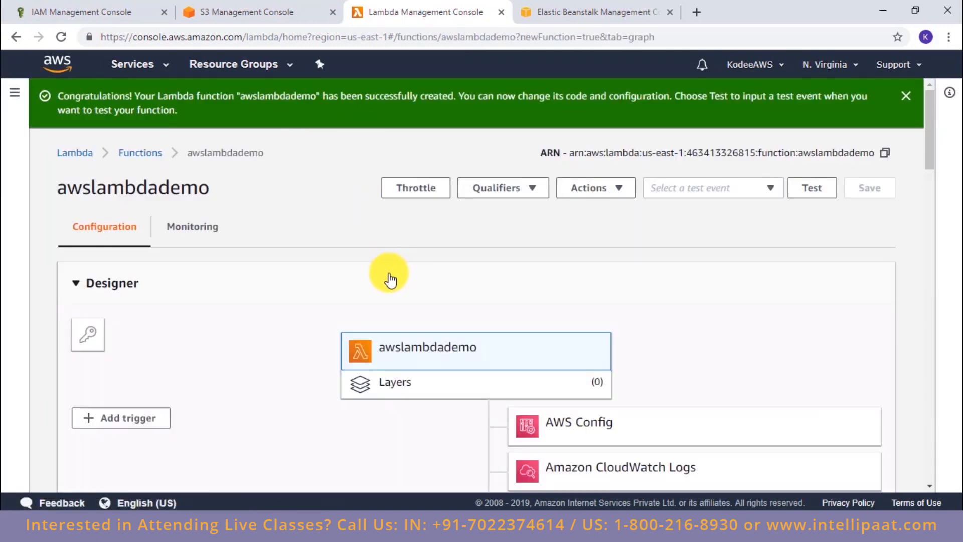
{"action": "scroll", "coordinate": [469, 257], "scroll_direction": "down", "scroll_amount": 3}
{"action": "scroll", "coordinate": [406, 318], "scroll_direction": "up", "scroll_amount": 3}
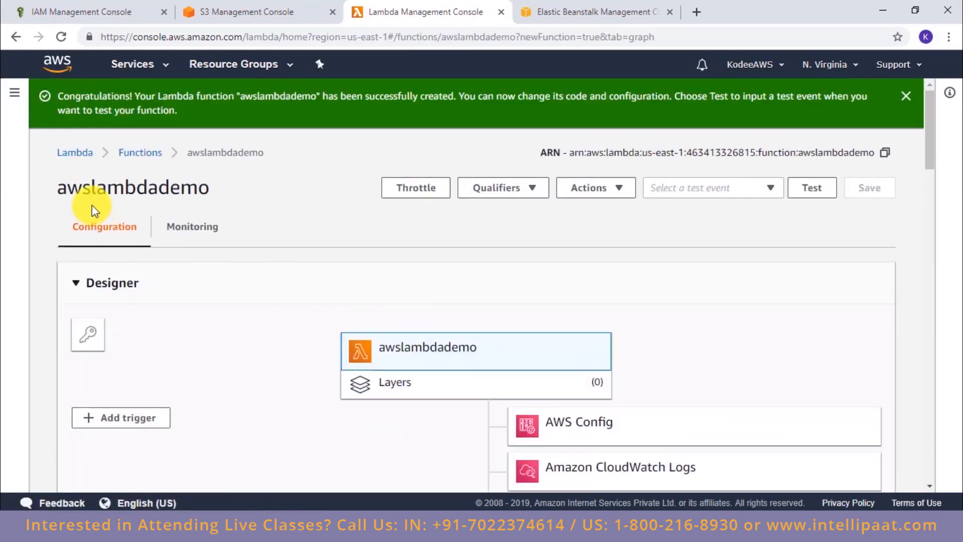
{"action": "left_click", "coordinate": [181, 230]}
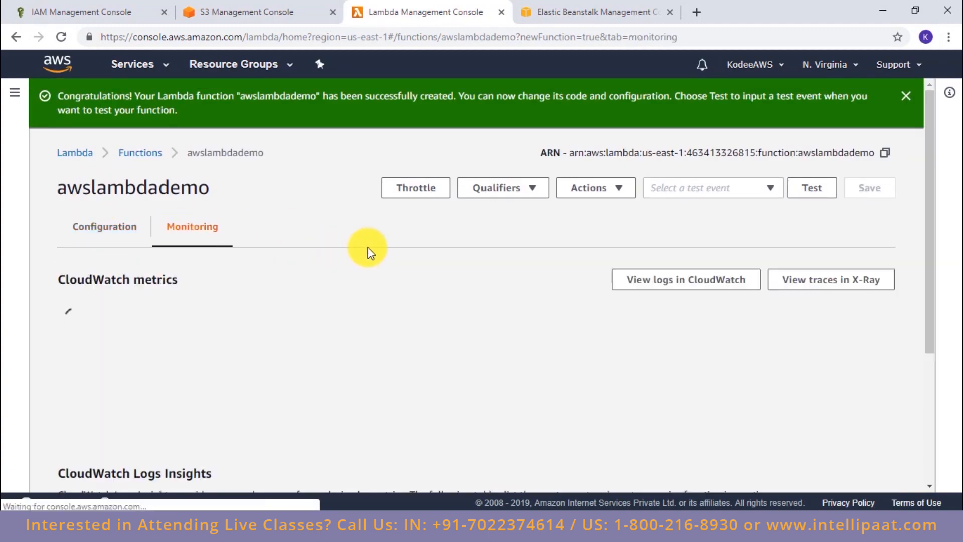
{"action": "scroll", "coordinate": [369, 248], "scroll_direction": "down", "scroll_amount": 2}
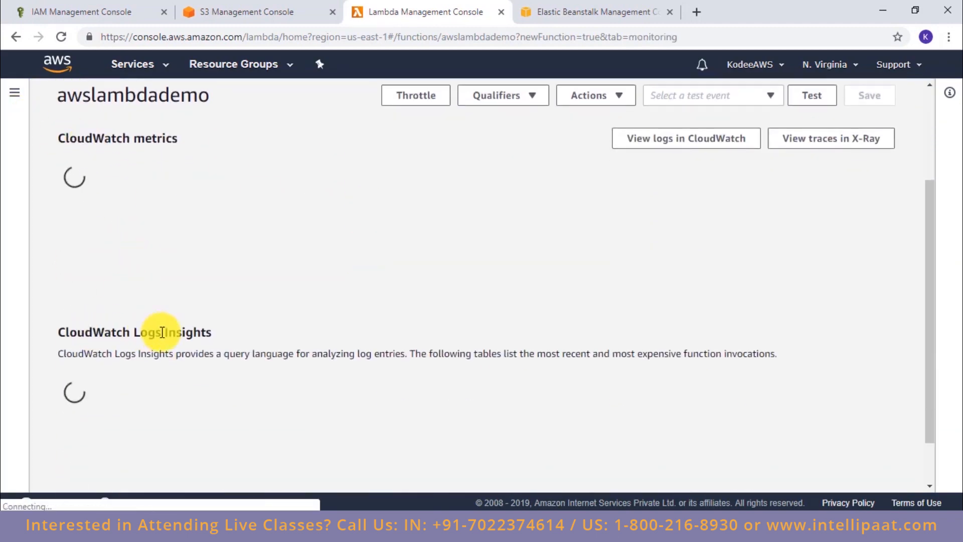
{"action": "scroll", "coordinate": [301, 321], "scroll_direction": "down", "scroll_amount": 1}
{"action": "scroll", "coordinate": [574, 281], "scroll_direction": "up", "scroll_amount": 3}
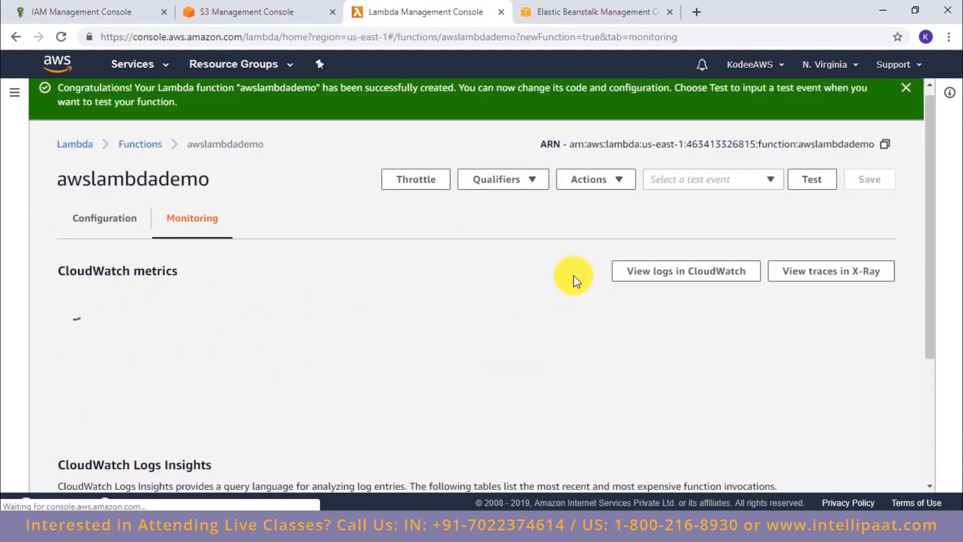
{"action": "scroll", "coordinate": [653, 271], "scroll_direction": "down", "scroll_amount": 3}
{"action": "scroll", "coordinate": [452, 241], "scroll_direction": "down", "scroll_amount": 5}
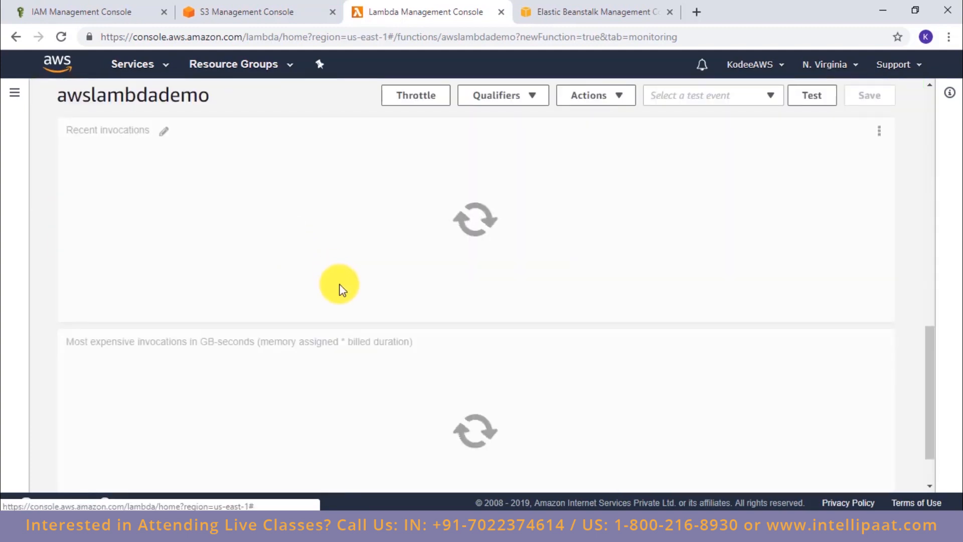
{"action": "scroll", "coordinate": [465, 196], "scroll_direction": "up", "scroll_amount": 15}
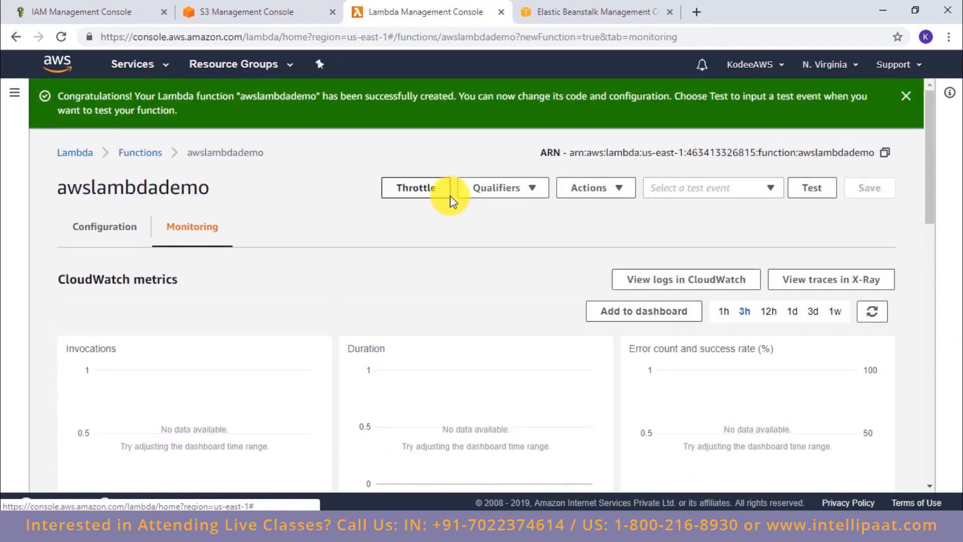
{"action": "scroll", "coordinate": [353, 286], "scroll_direction": "down", "scroll_amount": 1}
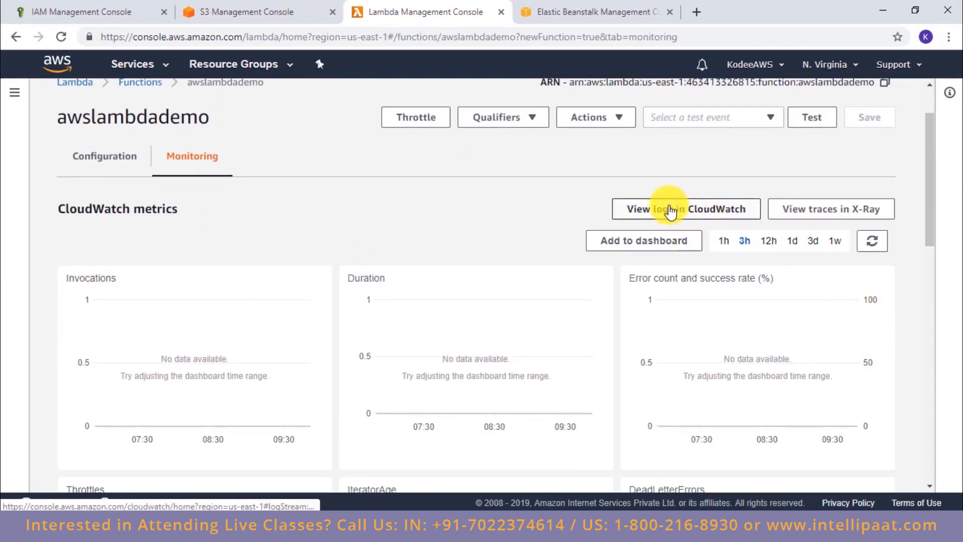
Step: Return to the function's configuration and start adding an S3 trigger with fromthebucket as the source bucket
{"action": "left_click", "coordinate": [121, 158]}
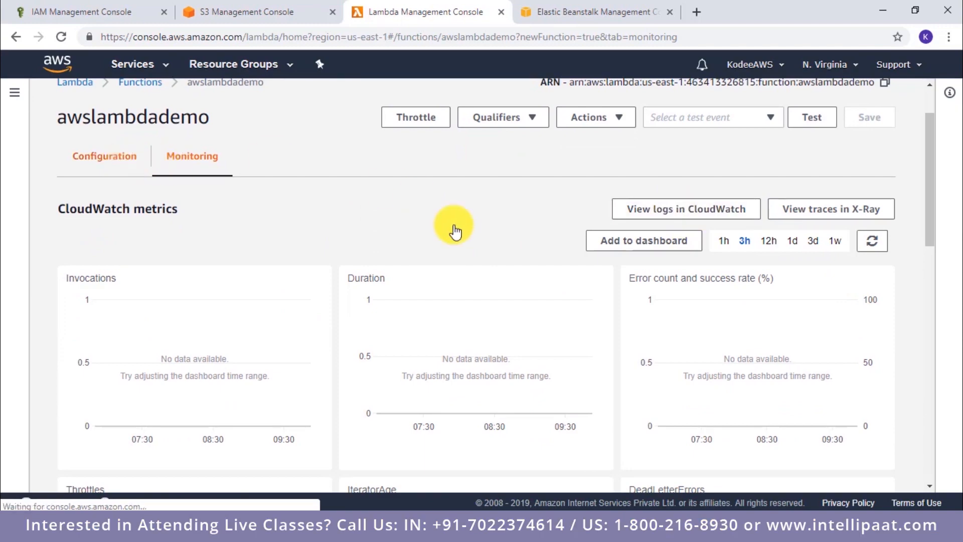
{"action": "scroll", "coordinate": [586, 230], "scroll_direction": "down", "scroll_amount": 5}
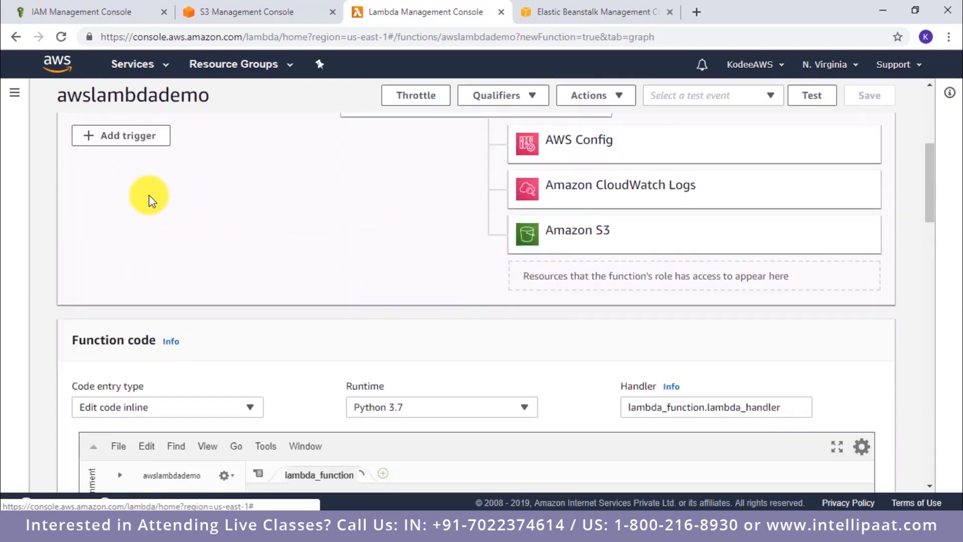
{"action": "left_click", "coordinate": [129, 134]}
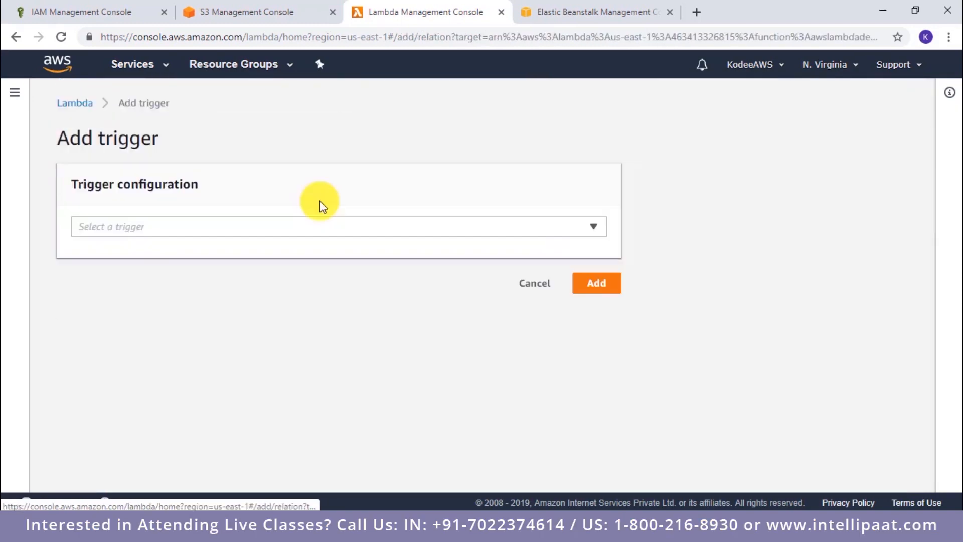
{"action": "left_click", "coordinate": [518, 231]}
{"action": "scroll", "coordinate": [209, 344], "scroll_direction": "down", "scroll_amount": 6}
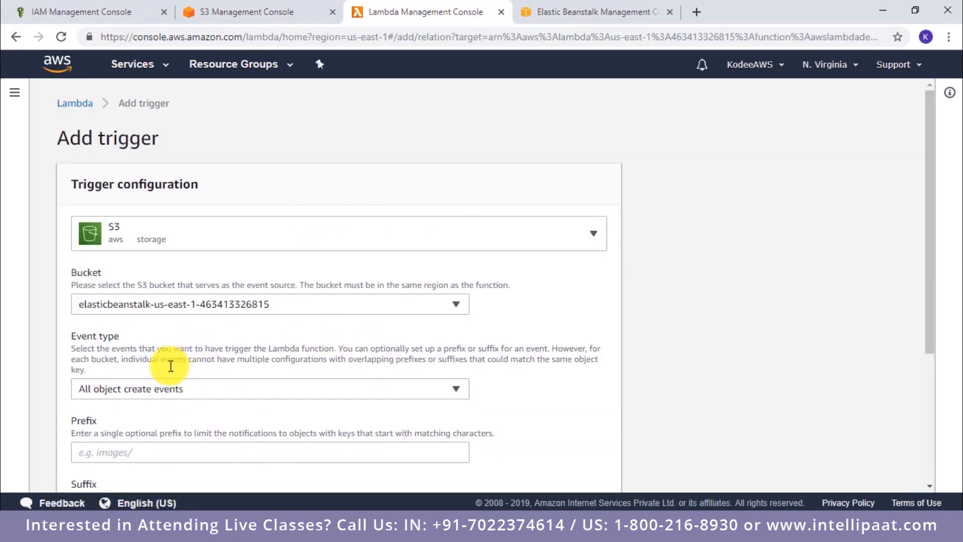
{"action": "scroll", "coordinate": [258, 258], "scroll_direction": "down", "scroll_amount": 2}
{"action": "left_click", "coordinate": [257, 236]}
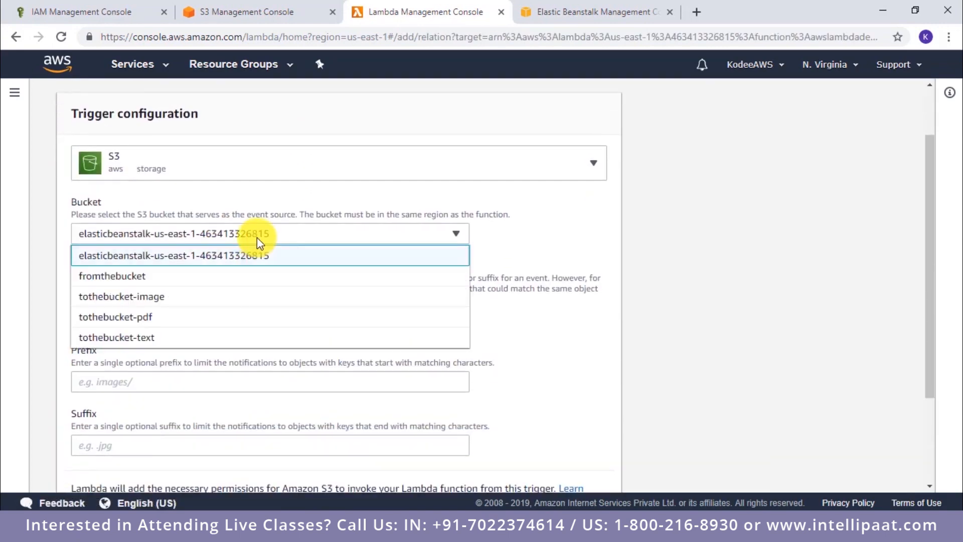
{"action": "left_click", "coordinate": [211, 279]}
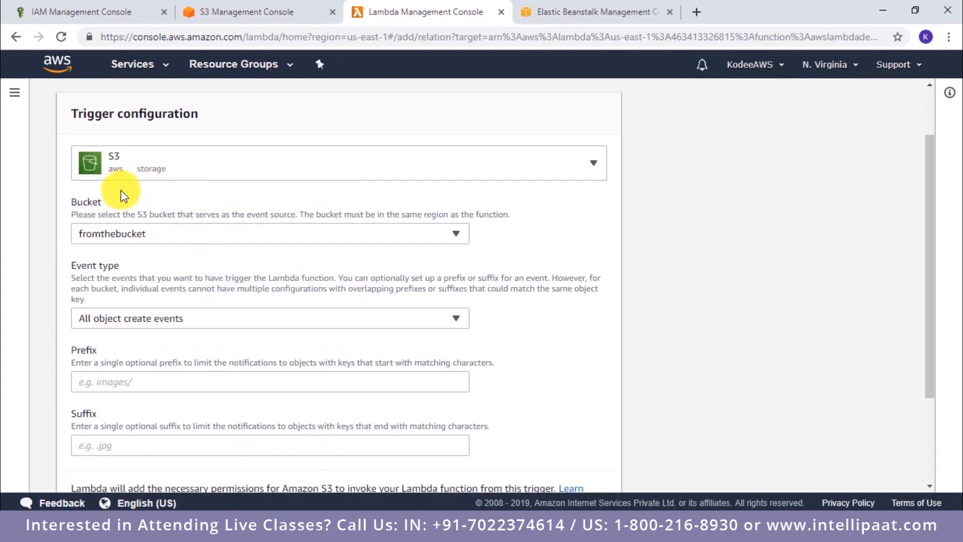
Step: Add the trigger for all object create events, enabled and without prefix or suffix, and dismiss the notice
{"action": "scroll", "coordinate": [137, 275], "scroll_direction": "down", "scroll_amount": 3}
{"action": "left_click", "coordinate": [146, 192]}
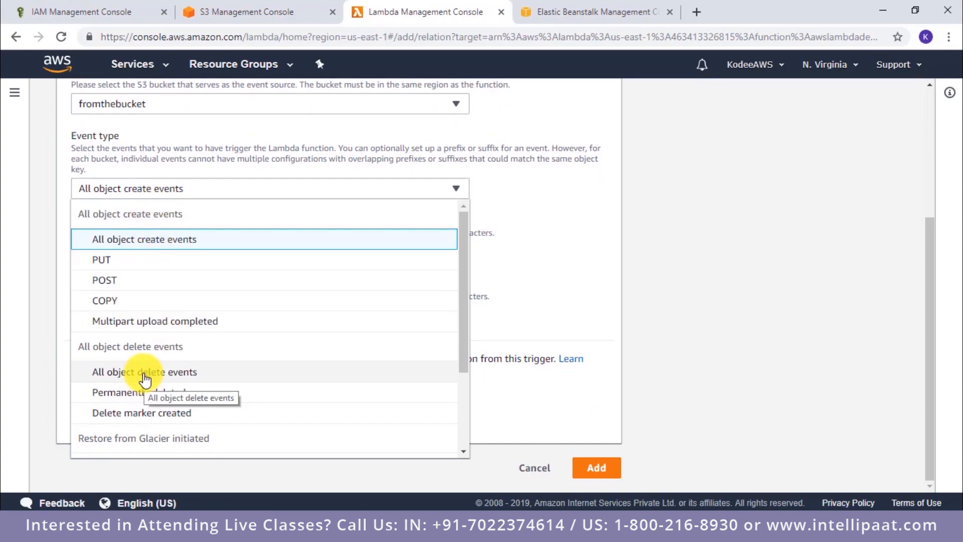
{"action": "left_click", "coordinate": [149, 248]}
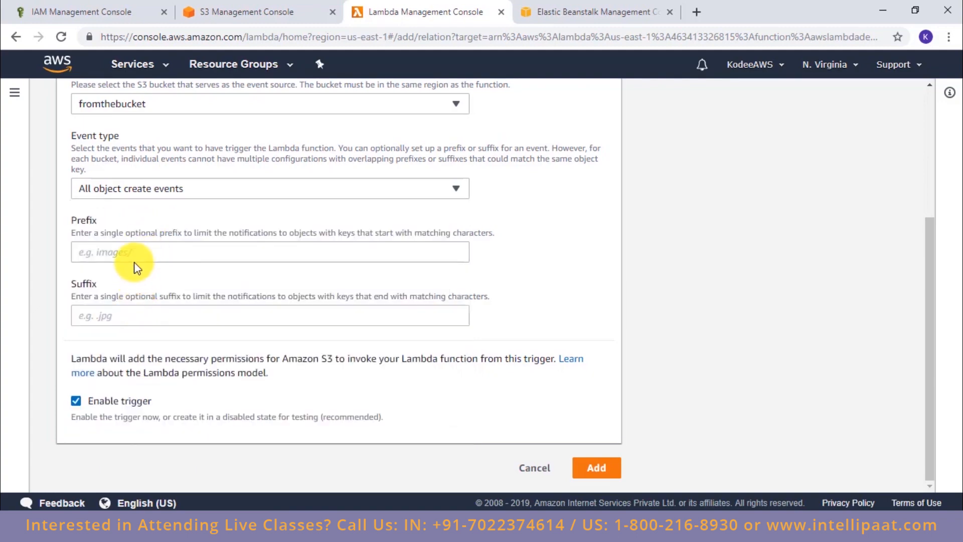
{"action": "left_click", "coordinate": [143, 312]}
{"action": "left_click", "coordinate": [169, 354]}
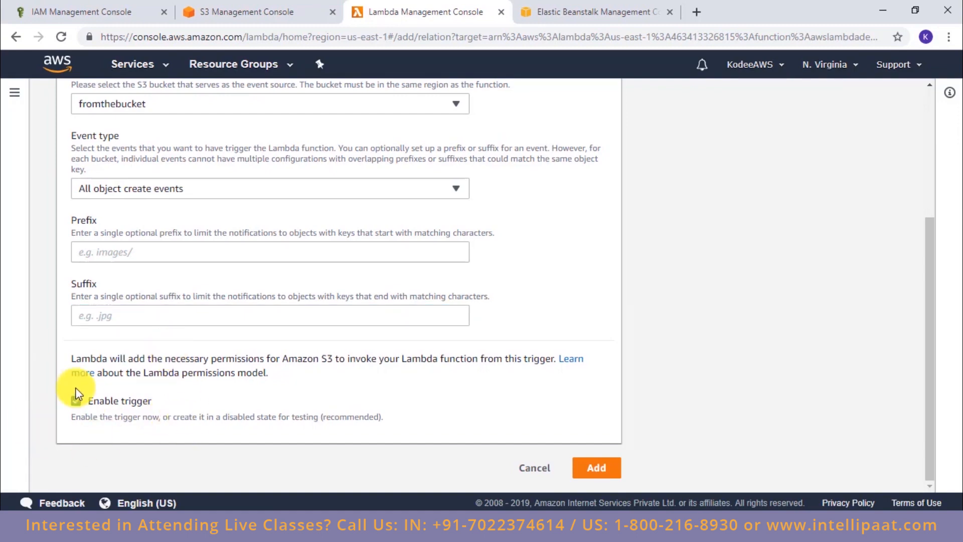
{"action": "left_click", "coordinate": [589, 467]}
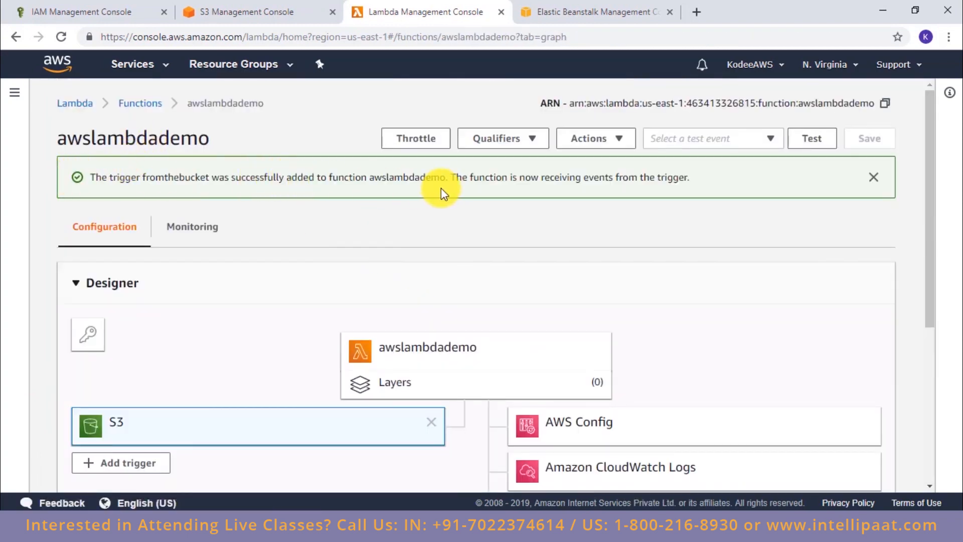
{"action": "left_click", "coordinate": [874, 179]}
Step: Select the awslambdademo function in the designer and bring up its inline function code
{"action": "scroll", "coordinate": [570, 219], "scroll_direction": "down", "scroll_amount": 3}
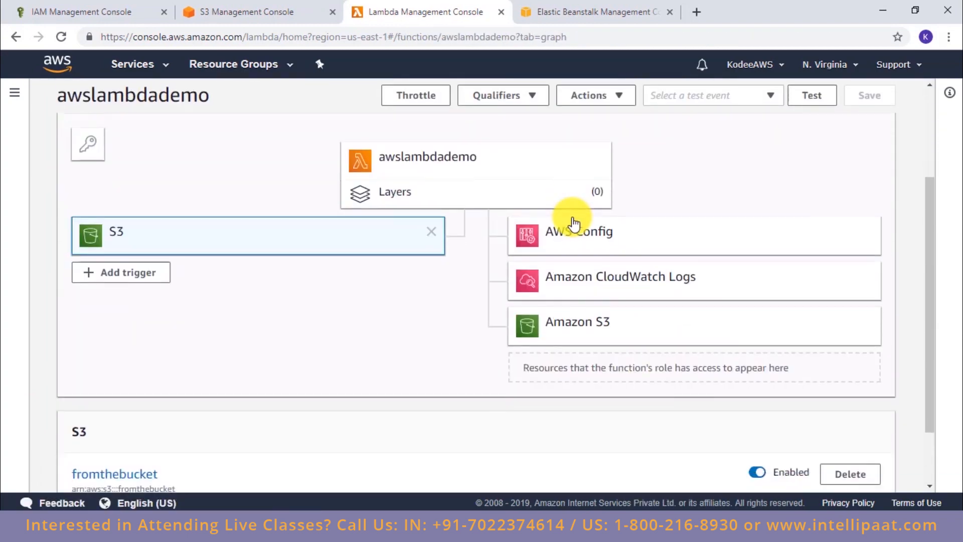
{"action": "scroll", "coordinate": [393, 226], "scroll_direction": "down", "scroll_amount": 2}
{"action": "scroll", "coordinate": [452, 241], "scroll_direction": "up", "scroll_amount": 5}
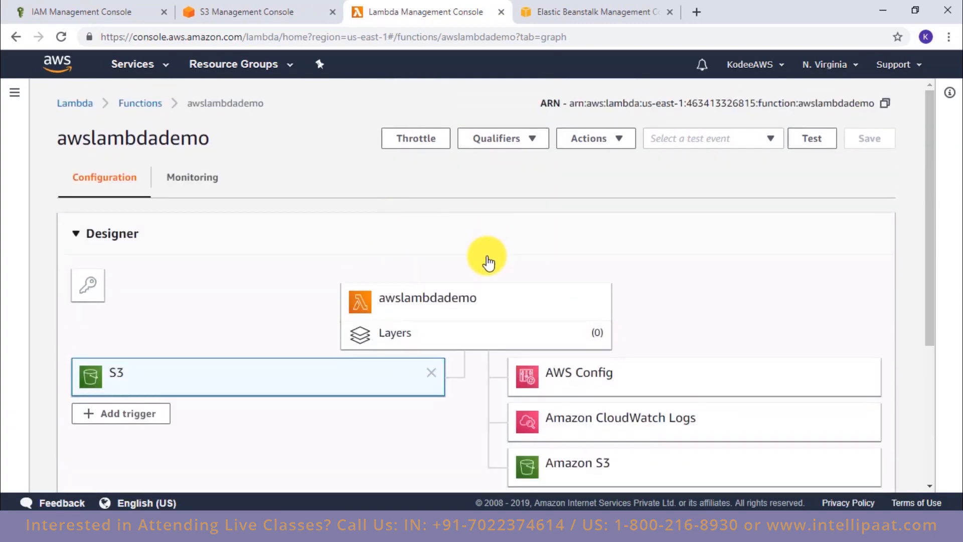
{"action": "left_click", "coordinate": [459, 301]}
{"action": "scroll", "coordinate": [466, 307], "scroll_direction": "down", "scroll_amount": 10}
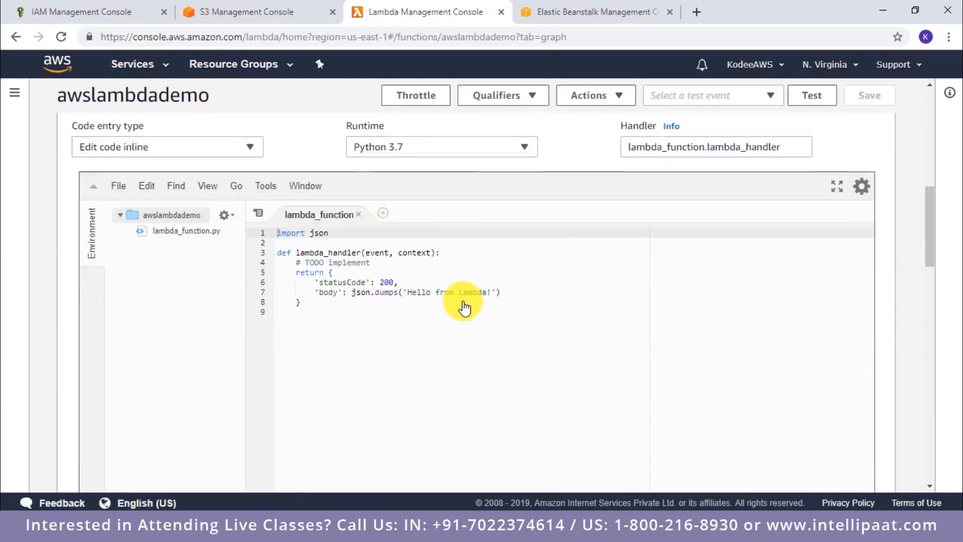
{"action": "scroll", "coordinate": [425, 277], "scroll_direction": "up", "scroll_amount": 2}
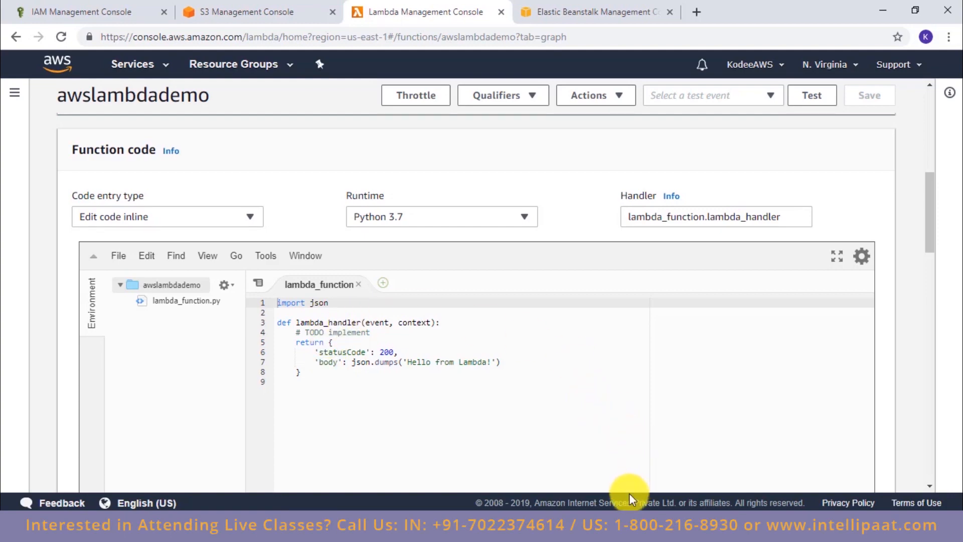
Step: Replace the default lambda_function code with the whole script copied from the Notepad file s3tos3 3.7 version
{"action": "left_click", "coordinate": [671, 526]}
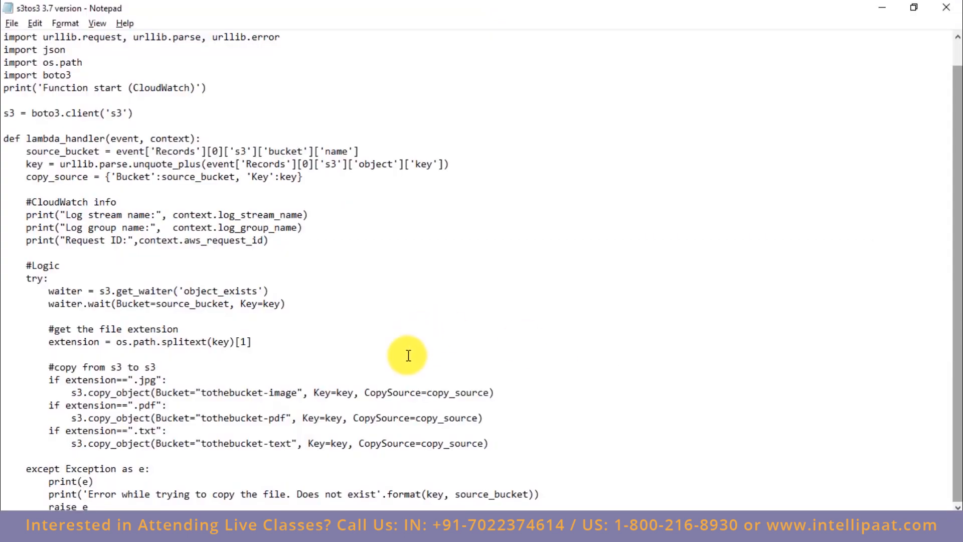
{"action": "key", "text": "ctrl+a"}
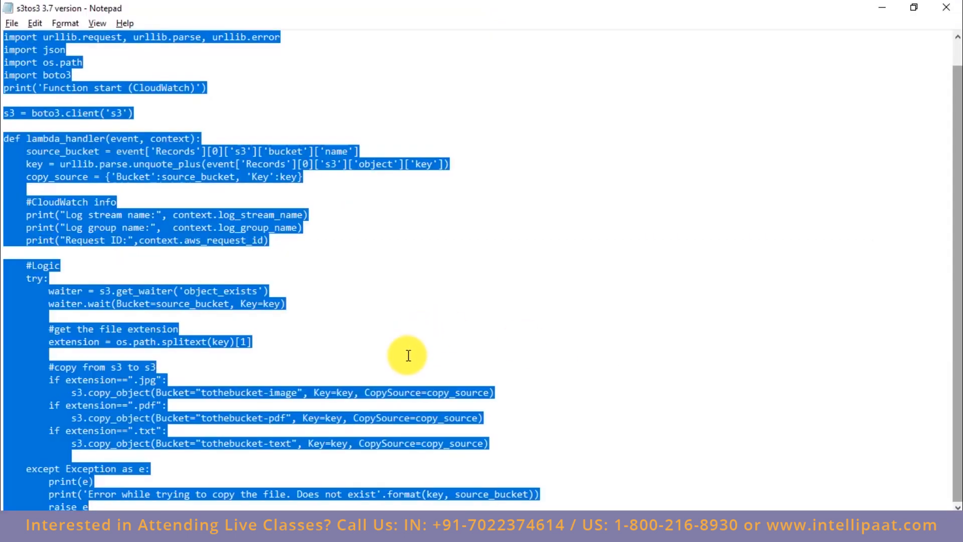
{"action": "key", "text": "alt+Tab"}
{"action": "left_click_drag", "start_coordinate": [279, 303], "coordinate": [368, 400]}
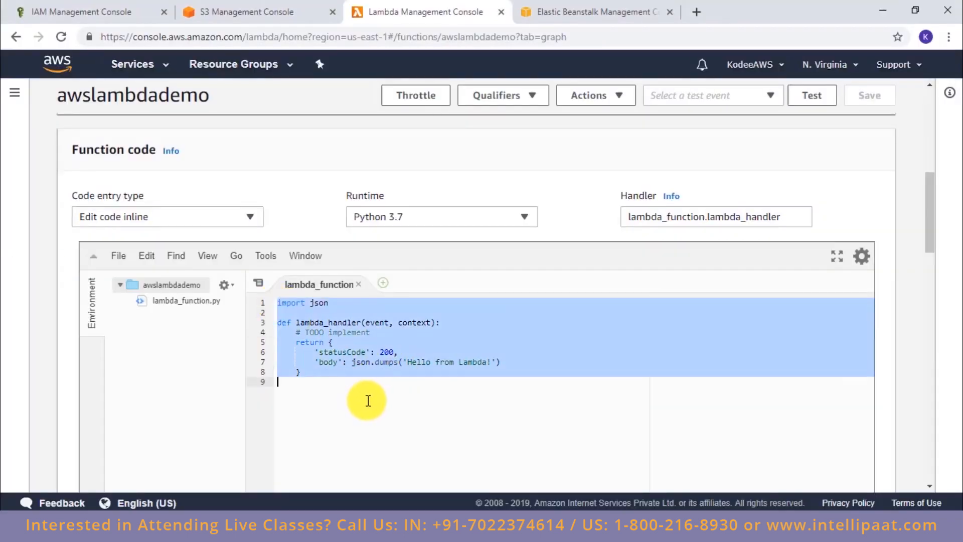
{"action": "key", "text": "ctrl+v"}
Step: Check the pasted code with its source and destination bucket logic, and save the function
{"action": "scroll", "coordinate": [369, 401], "scroll_direction": "up", "scroll_amount": 5}
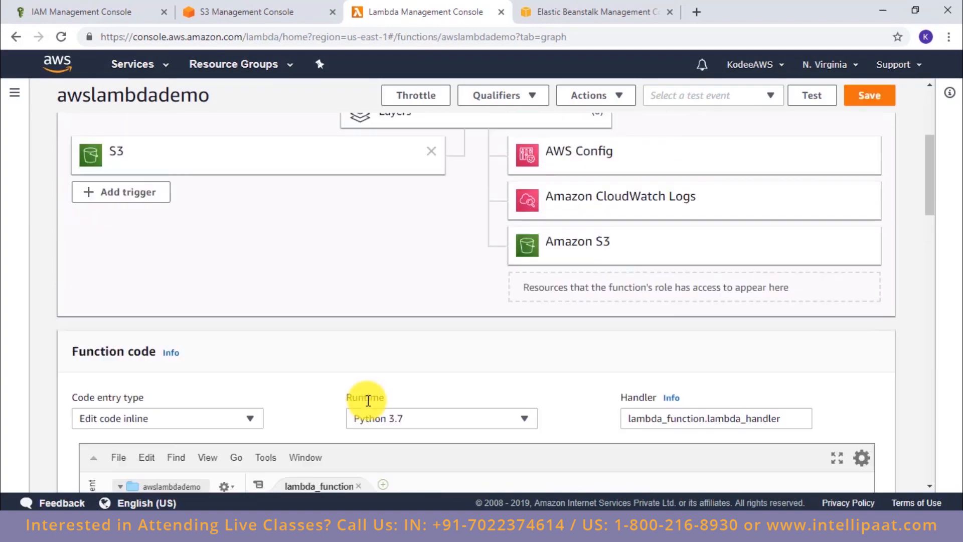
{"action": "scroll", "coordinate": [469, 248], "scroll_direction": "down", "scroll_amount": 10}
{"action": "scroll", "coordinate": [469, 243], "scroll_direction": "up", "scroll_amount": 4}
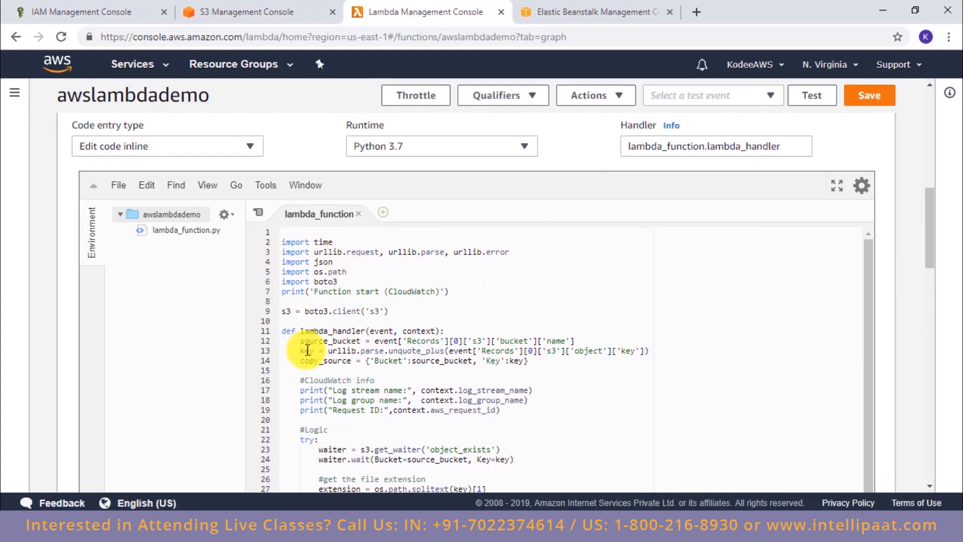
{"action": "scroll", "coordinate": [273, 354], "scroll_direction": "down", "scroll_amount": 3}
{"action": "scroll", "coordinate": [506, 336], "scroll_direction": "down", "scroll_amount": 3}
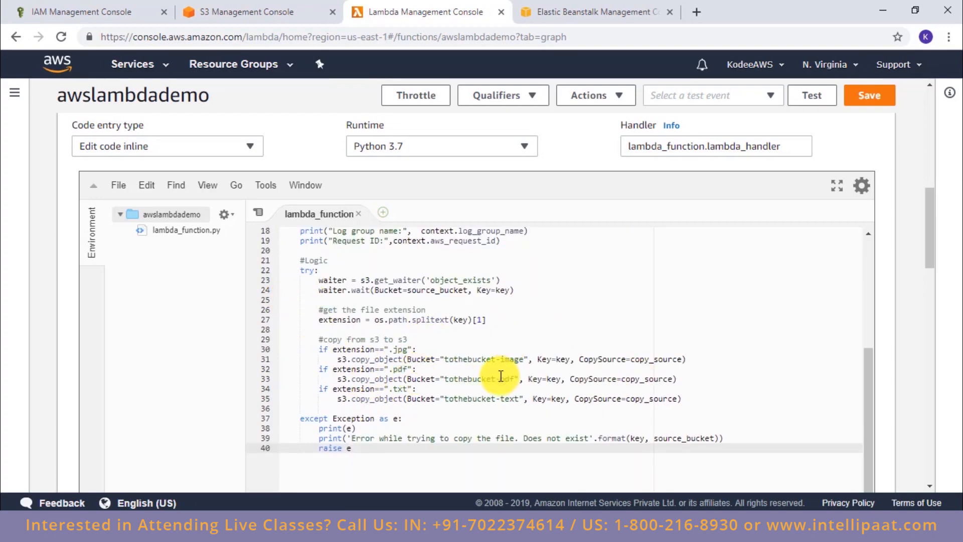
{"action": "scroll", "coordinate": [502, 376], "scroll_direction": "down", "scroll_amount": 4}
{"action": "left_click", "coordinate": [876, 106]}
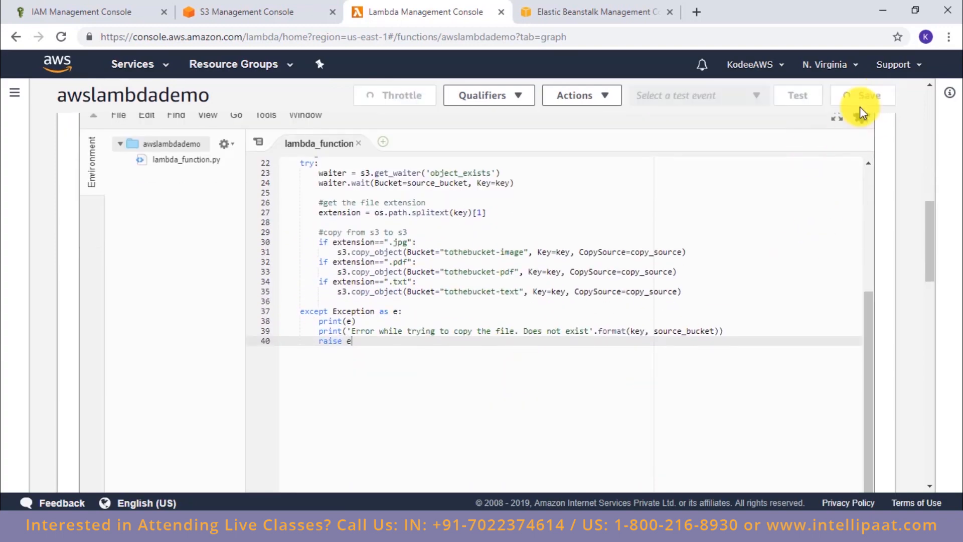
{"action": "scroll", "coordinate": [566, 404], "scroll_direction": "up", "scroll_amount": 4}
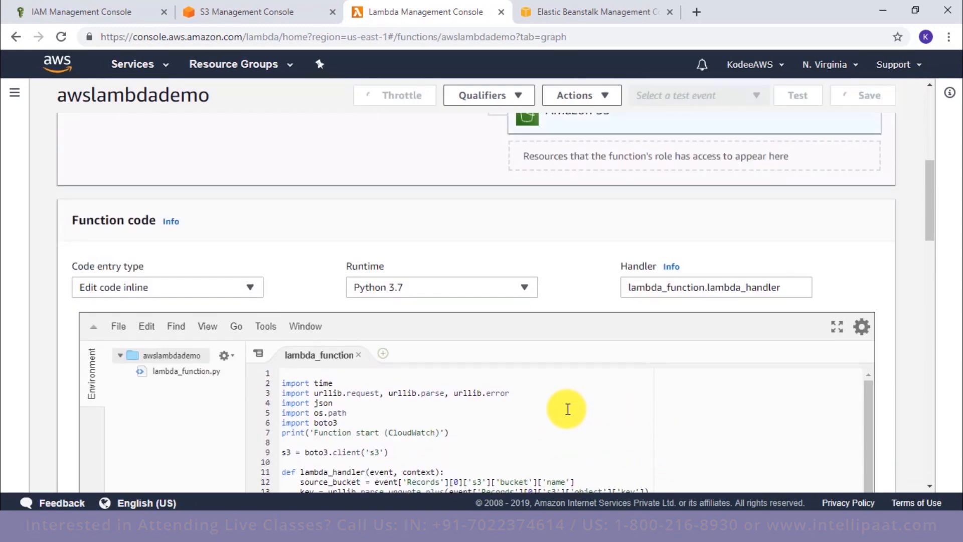
Step: Check the contents of the fromthebucket and tothebucket-image buckets in S3
{"action": "scroll", "coordinate": [567, 409], "scroll_direction": "up", "scroll_amount": 5}
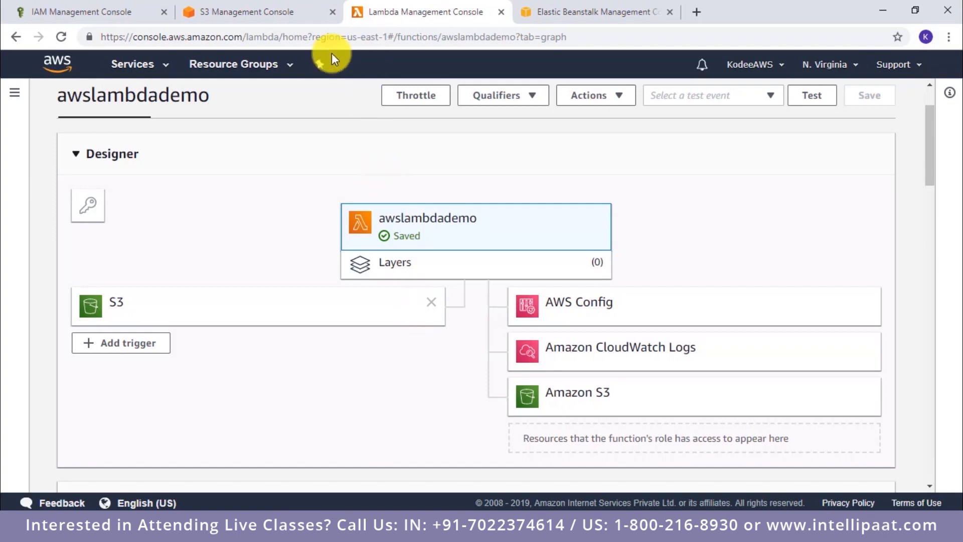
{"action": "left_click", "coordinate": [258, 13]}
{"action": "left_click", "coordinate": [261, 324]}
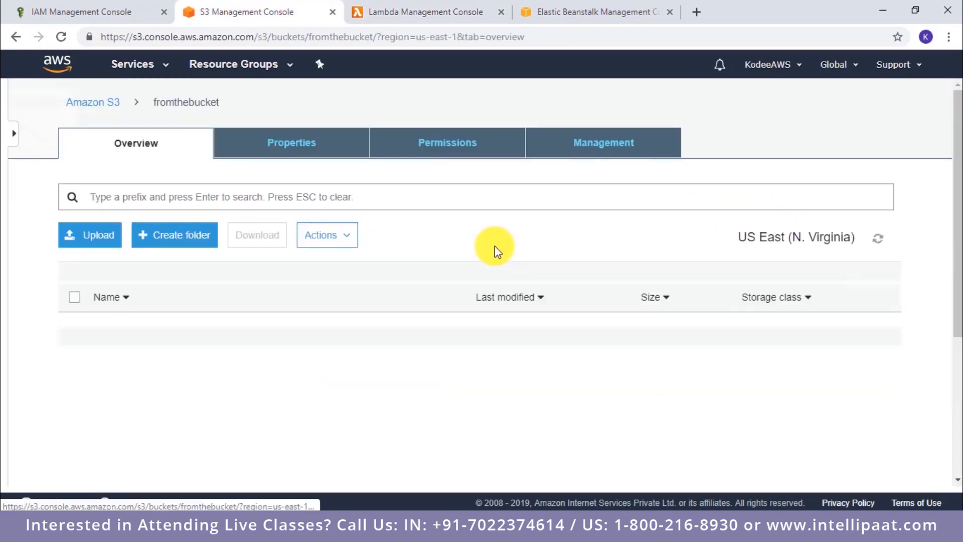
{"action": "left_click", "coordinate": [19, 39]}
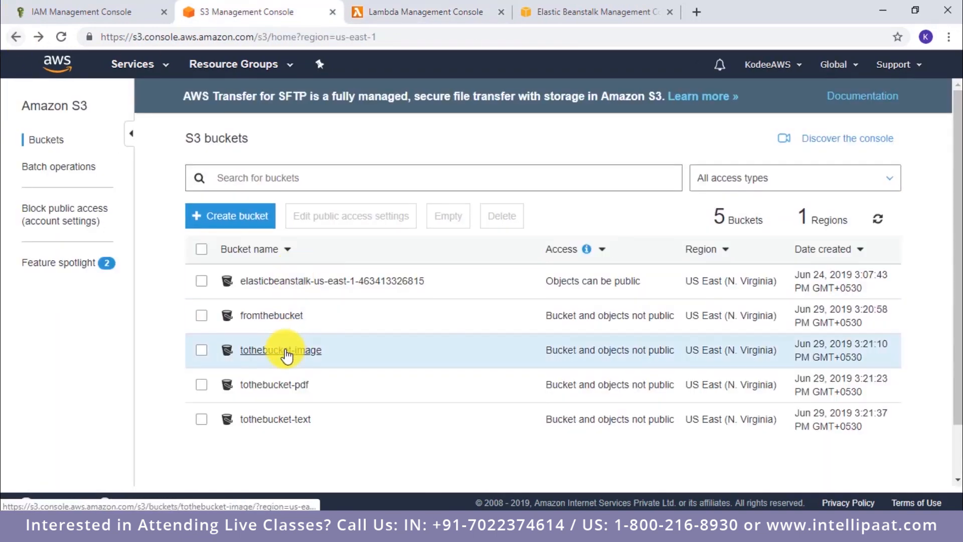
{"action": "left_click", "coordinate": [280, 354]}
{"action": "left_click", "coordinate": [13, 44]}
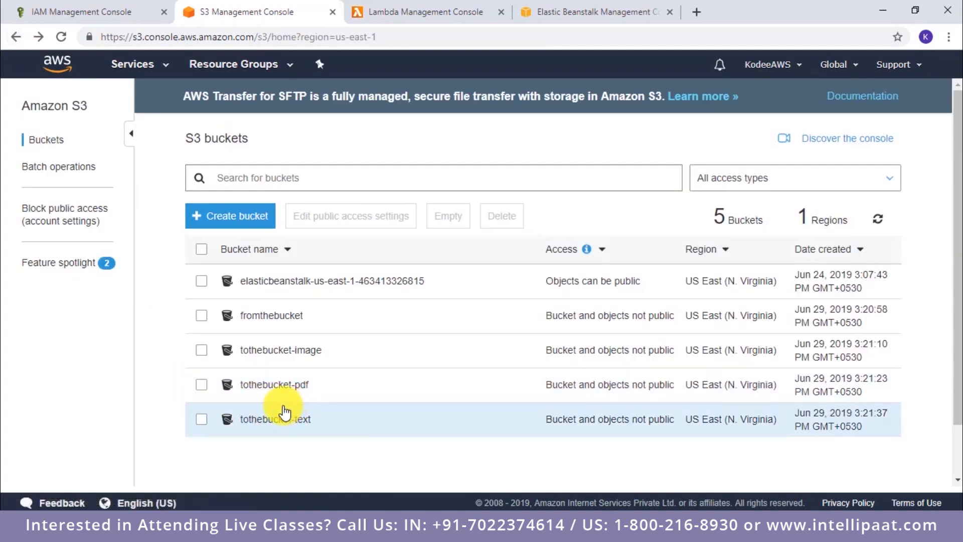
Step: Upload panda.jpg to fromthebucket with the default permissions and the Standard storage class, and check the object list
{"action": "left_click", "coordinate": [271, 316]}
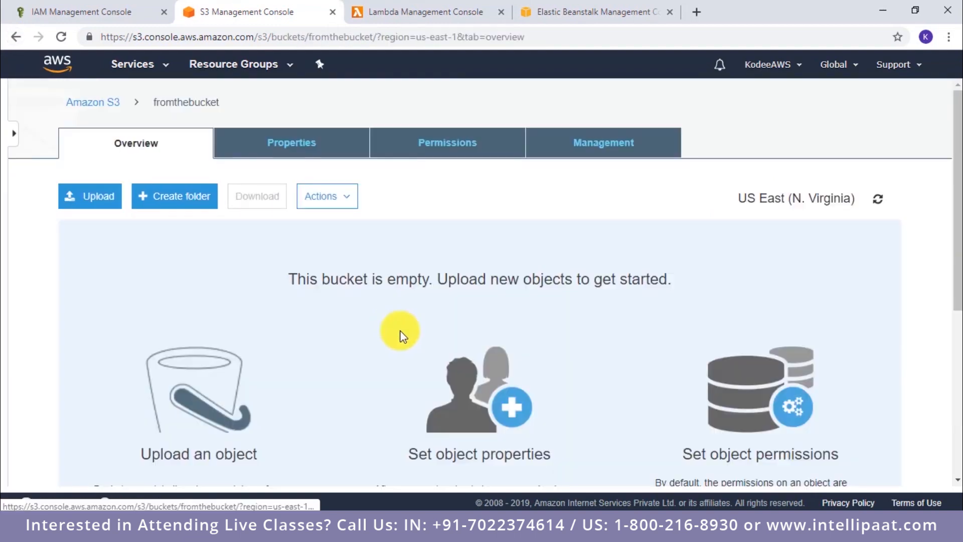
{"action": "left_click", "coordinate": [77, 198]}
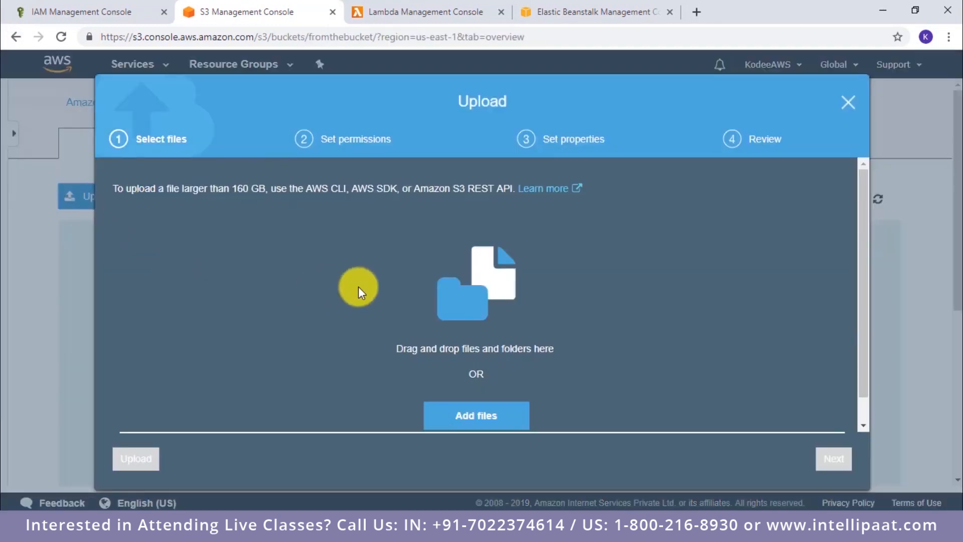
{"action": "left_click", "coordinate": [473, 416]}
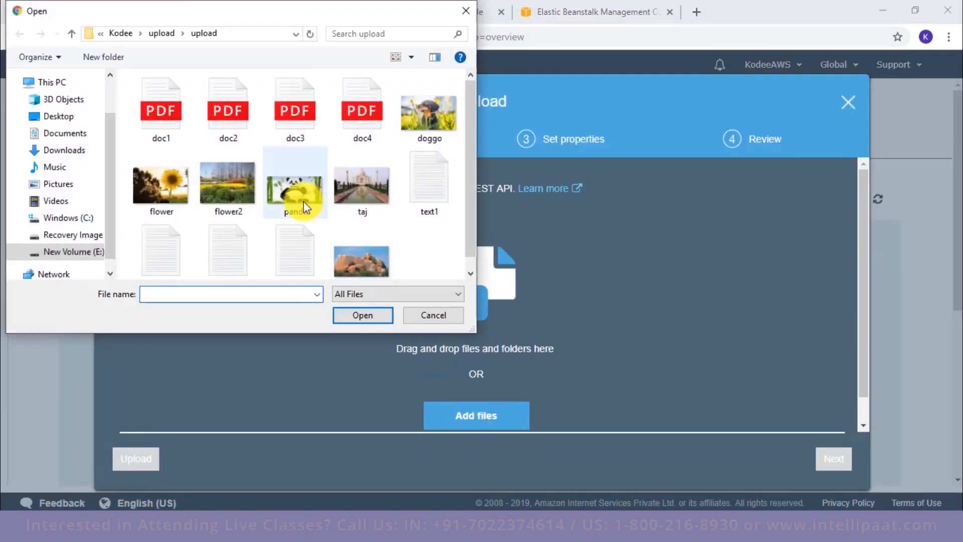
{"action": "double_click", "coordinate": [301, 201]}
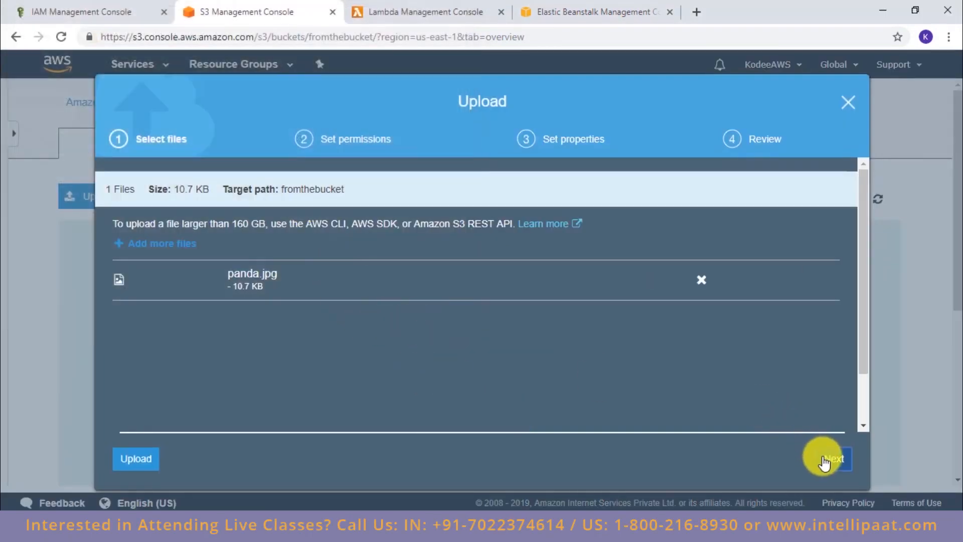
{"action": "left_click", "coordinate": [824, 462]}
{"action": "left_click", "coordinate": [825, 463]}
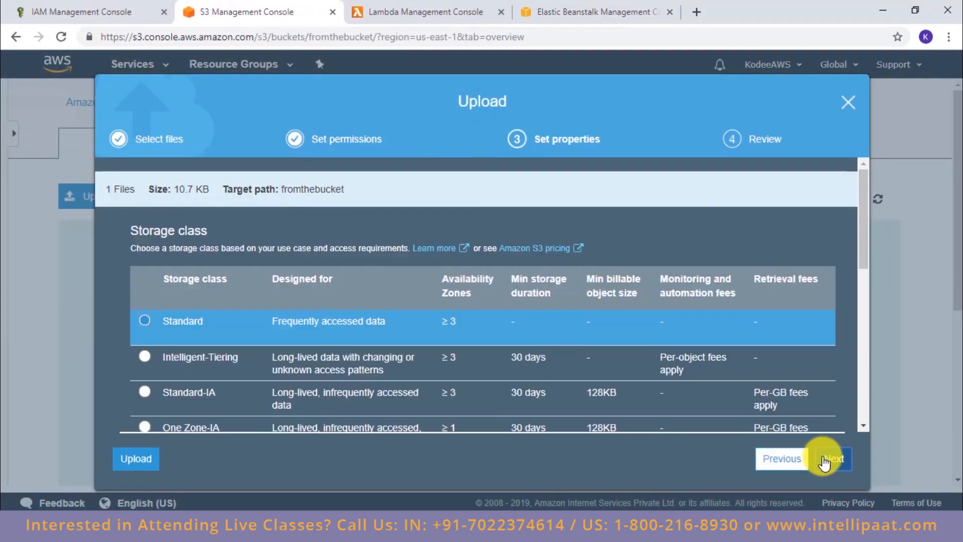
{"action": "left_click", "coordinate": [824, 462]}
{"action": "left_click", "coordinate": [824, 457]}
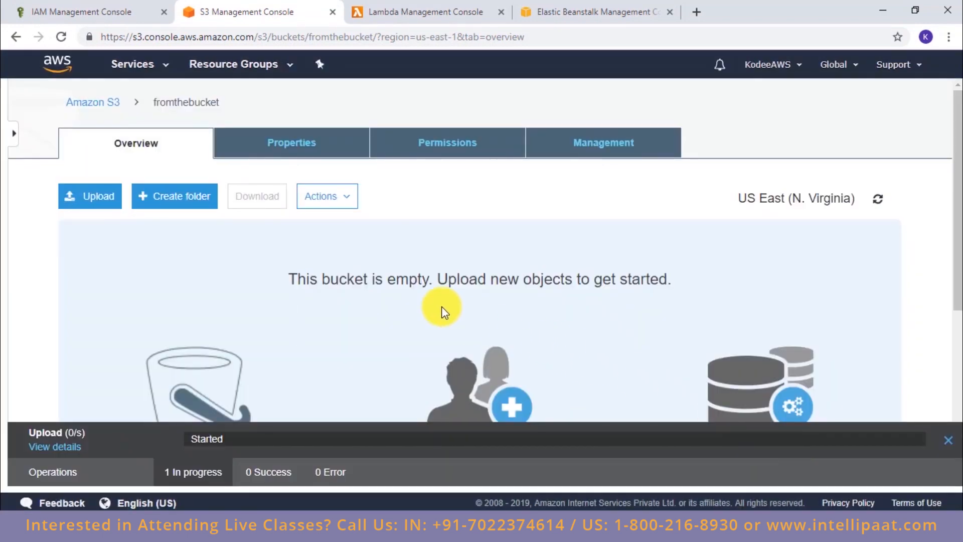
{"action": "scroll", "coordinate": [264, 261], "scroll_direction": "down", "scroll_amount": 2}
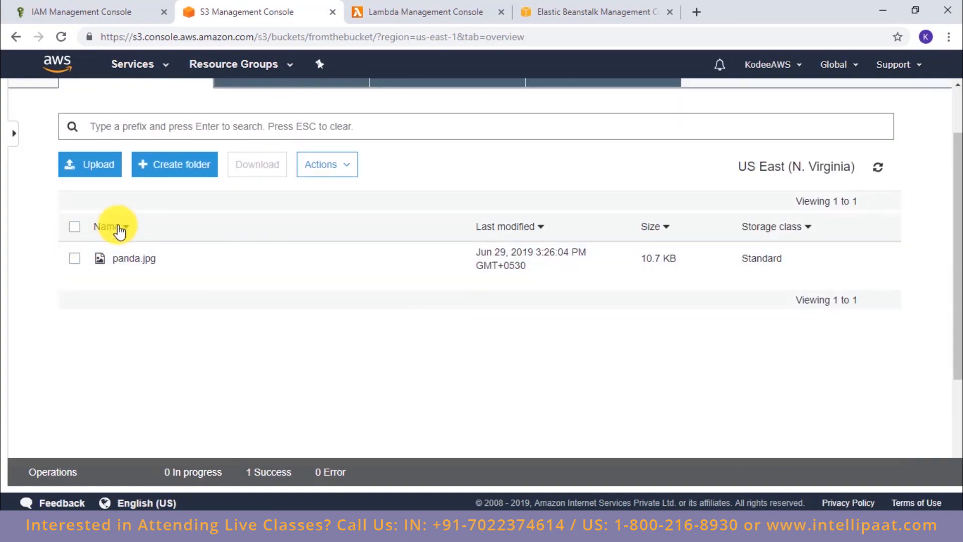
{"action": "scroll", "coordinate": [153, 132], "scroll_direction": "up", "scroll_amount": 2}
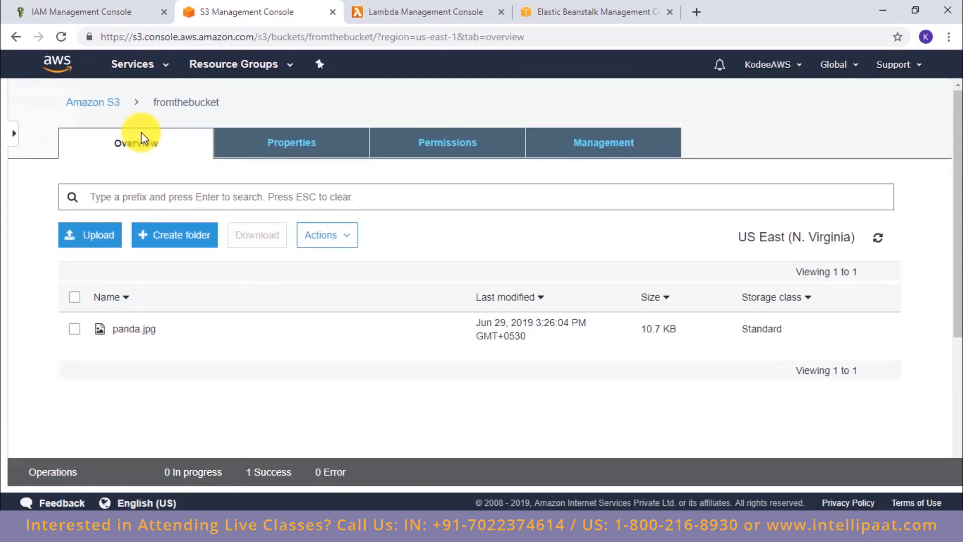
Step: Open the tothebucket-image bucket and refresh its object list to check whether the uploaded image was copied there
{"action": "left_click", "coordinate": [19, 41]}
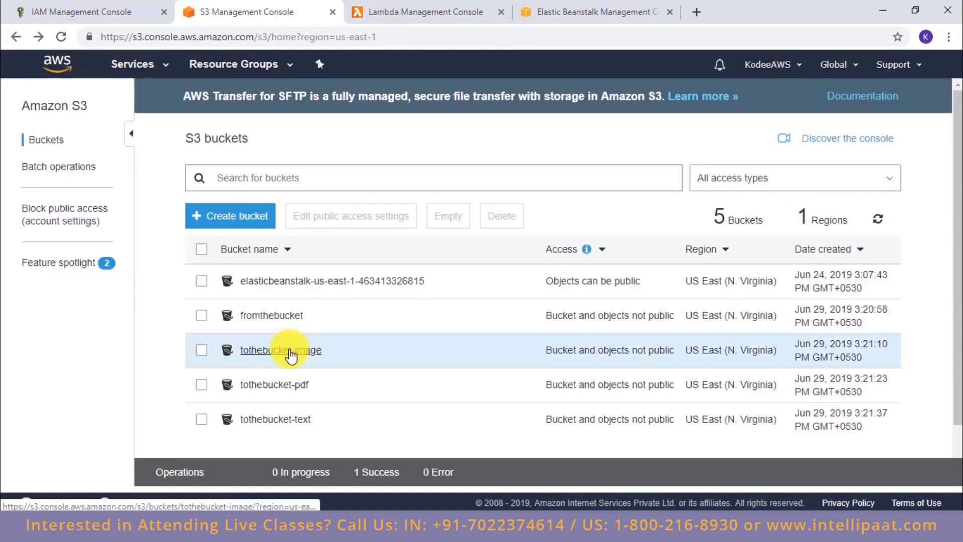
{"action": "left_click", "coordinate": [429, 11]}
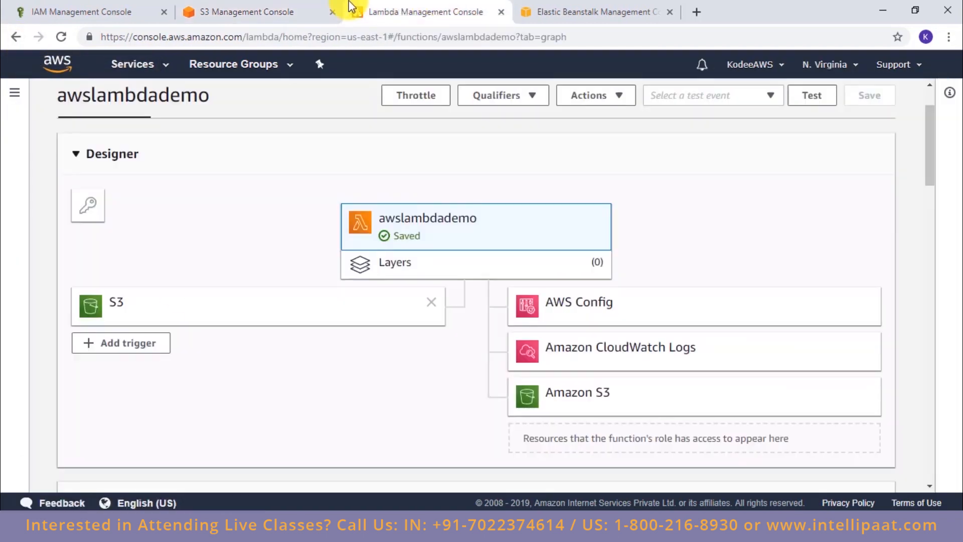
{"action": "left_click", "coordinate": [301, 11]}
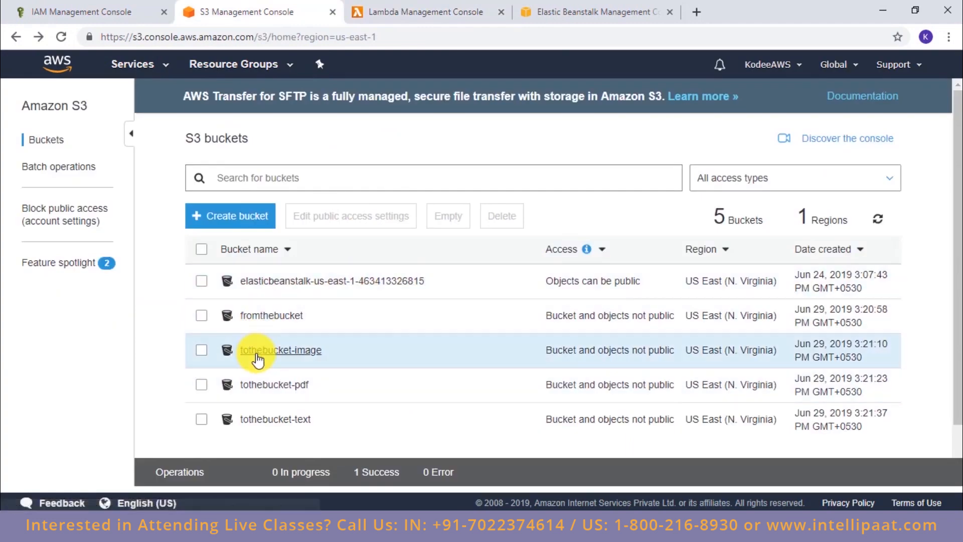
{"action": "left_click", "coordinate": [256, 353]}
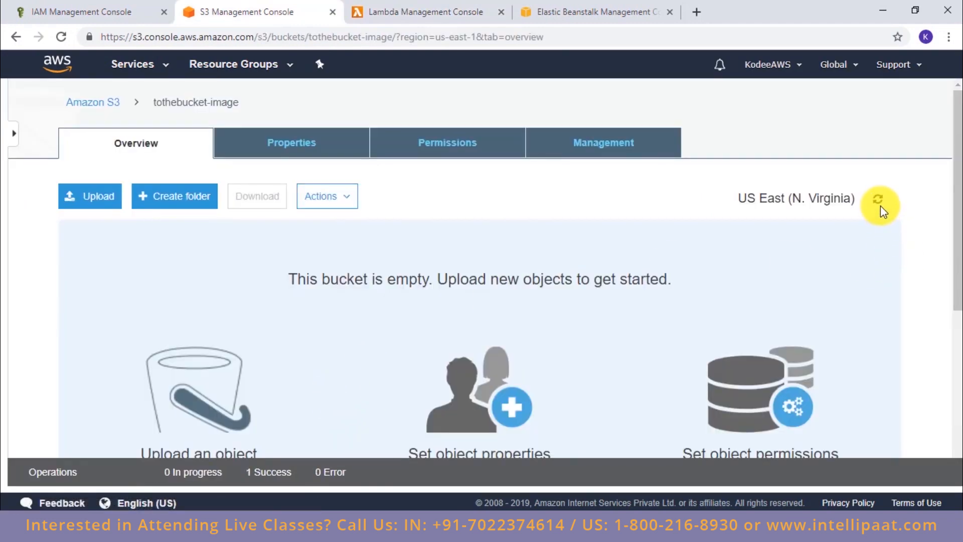
{"action": "left_click", "coordinate": [879, 203]}
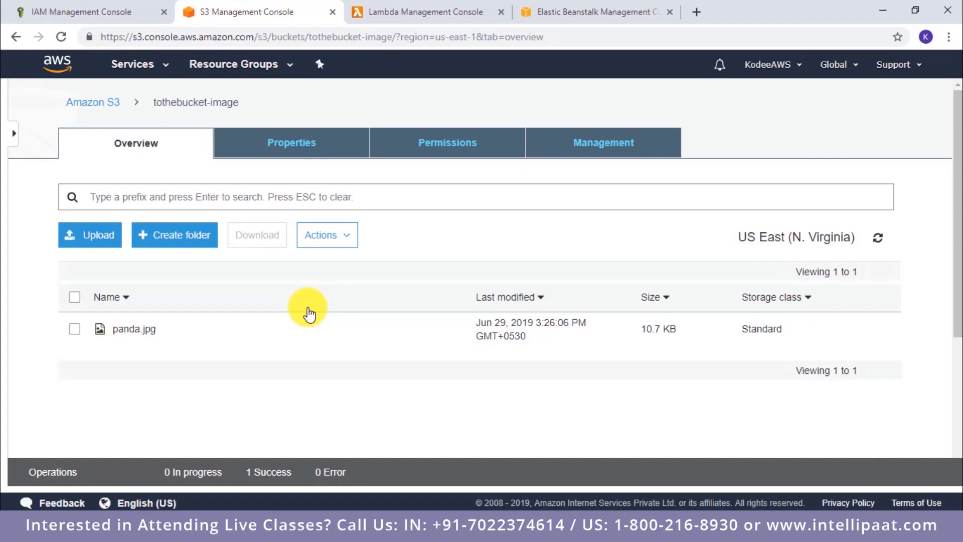
Step: Examine the CloudWatch metrics of the awslambdademo function for invocations, duration, and error count and success rate
{"action": "left_click", "coordinate": [422, 11]}
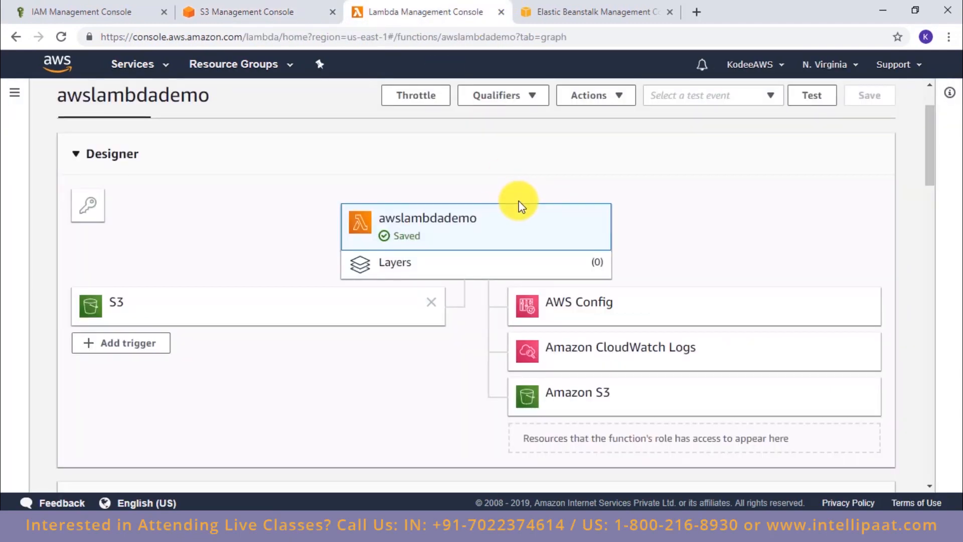
{"action": "scroll", "coordinate": [521, 206], "scroll_direction": "up", "scroll_amount": 2}
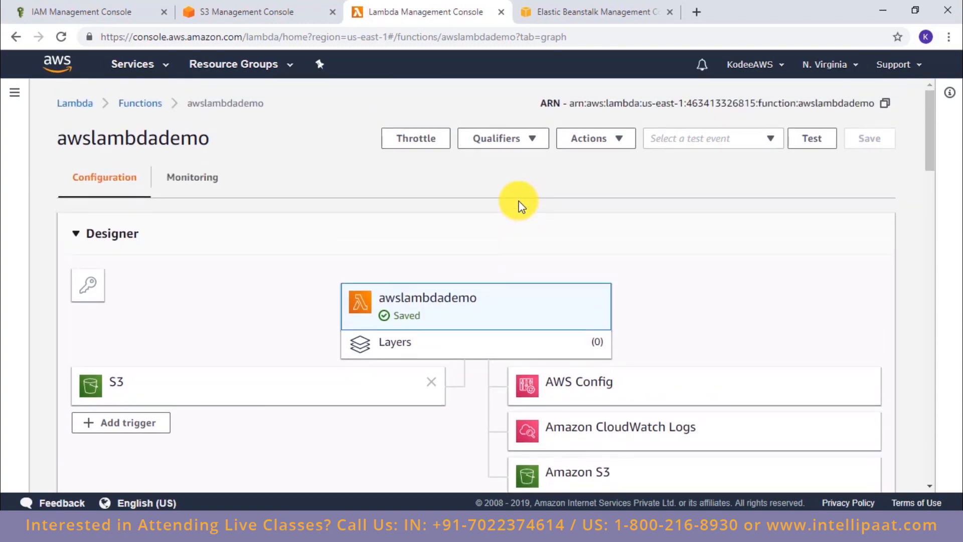
{"action": "left_click", "coordinate": [176, 179]}
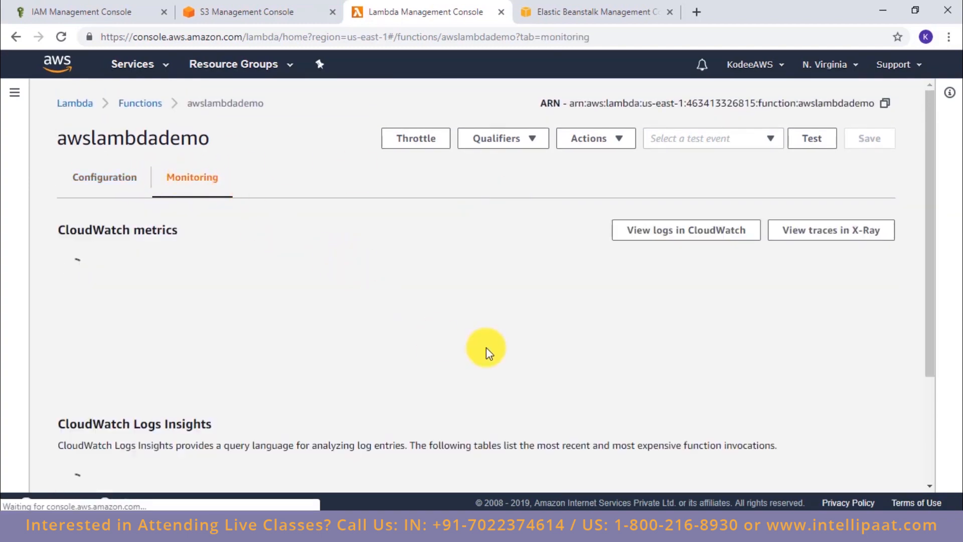
{"action": "scroll", "coordinate": [490, 353], "scroll_direction": "down", "scroll_amount": 3}
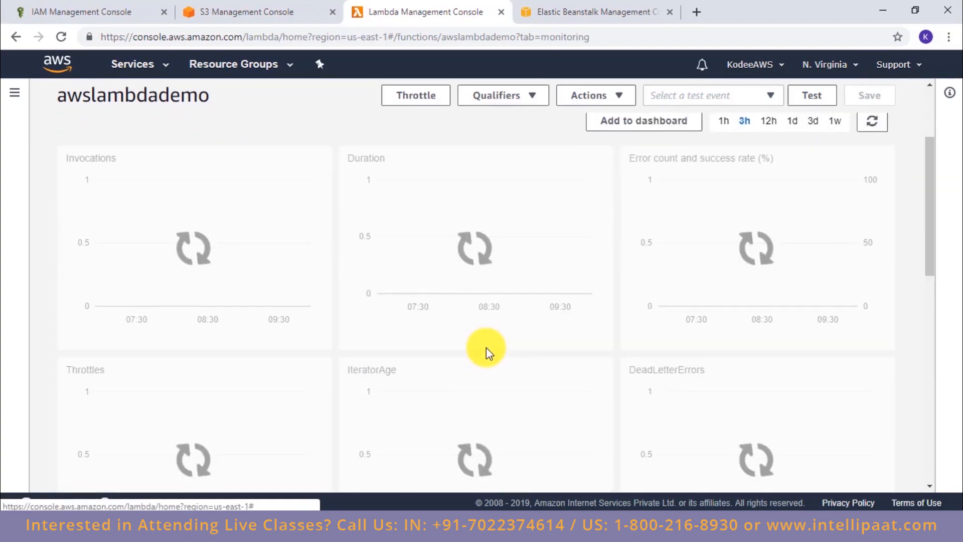
{"action": "scroll", "coordinate": [489, 353], "scroll_direction": "up", "scroll_amount": 1}
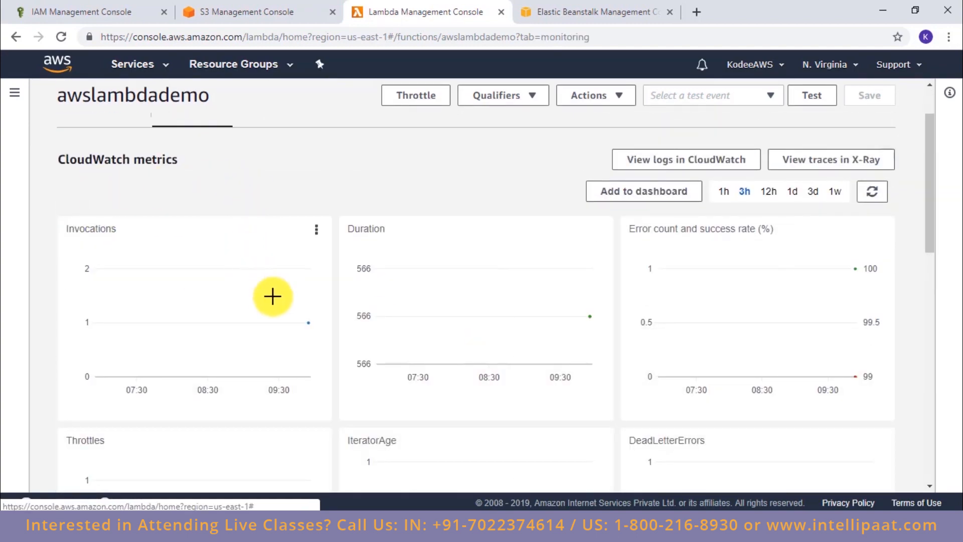
{"action": "mouse_move", "coordinate": [307, 322]}
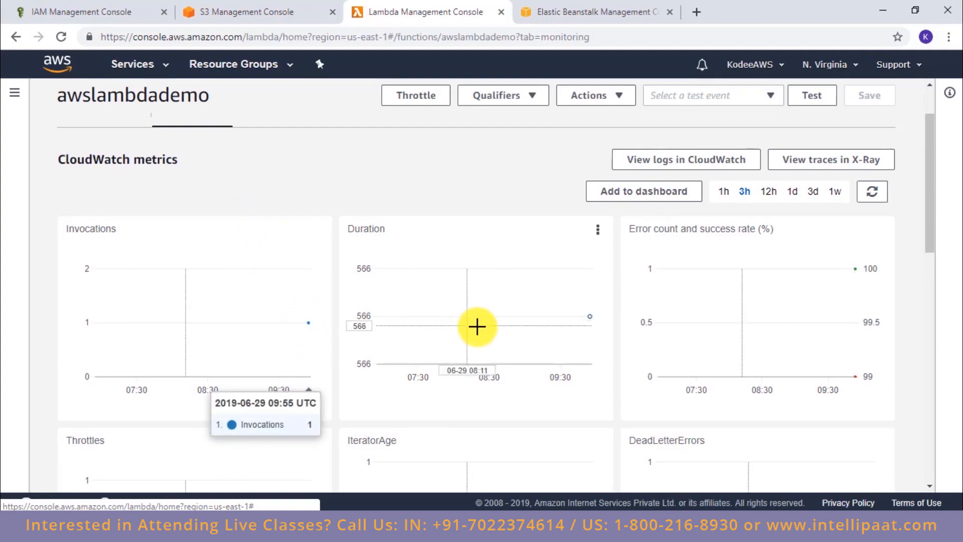
{"action": "mouse_move", "coordinate": [590, 319]}
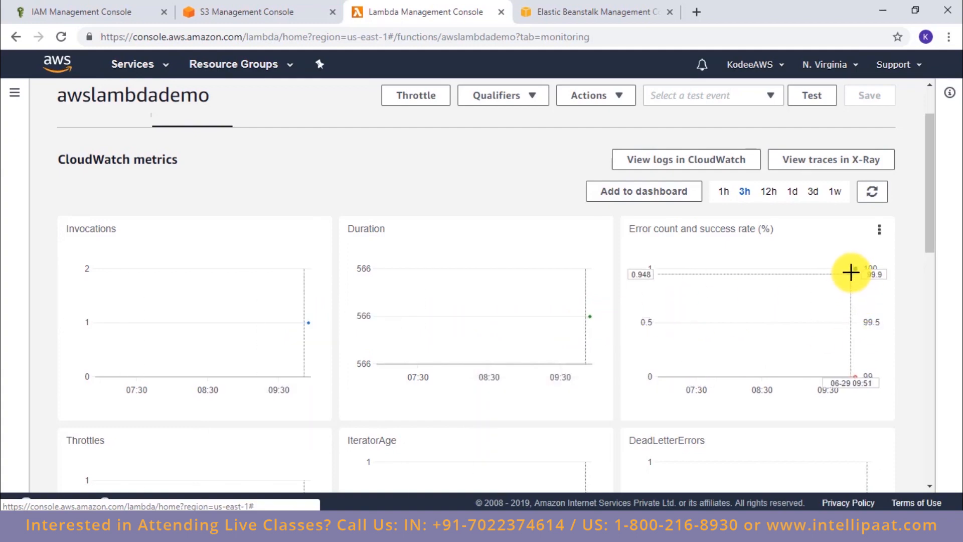
{"action": "mouse_move", "coordinate": [856, 270]}
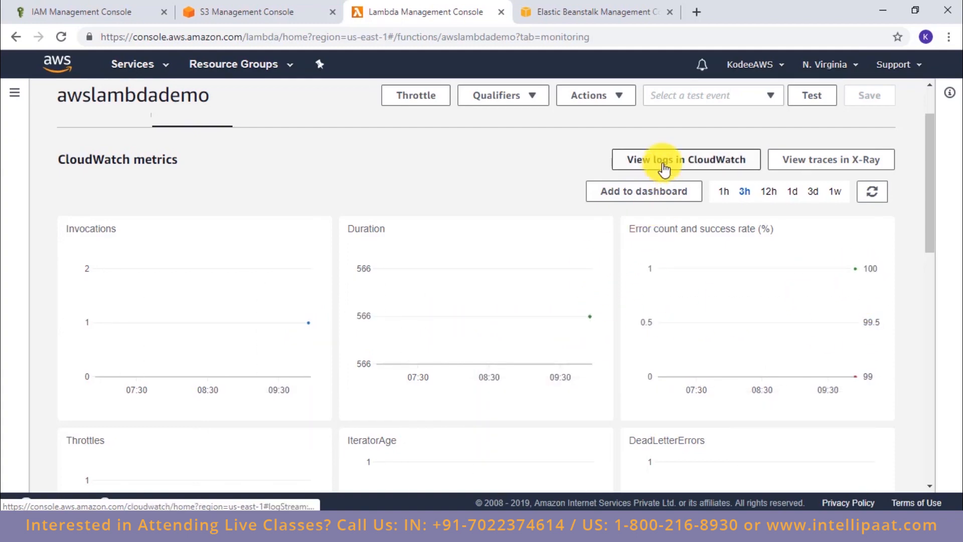
Step: Open the awslambdademo log stream in CloudWatch and compare its entries with the print statements in the function code
{"action": "left_click", "coordinate": [653, 160]}
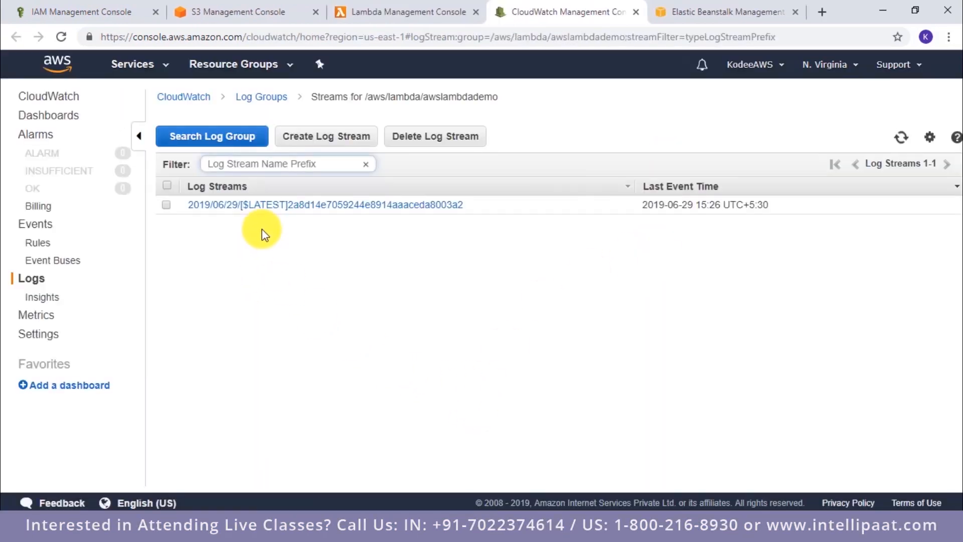
{"action": "left_click", "coordinate": [272, 206]}
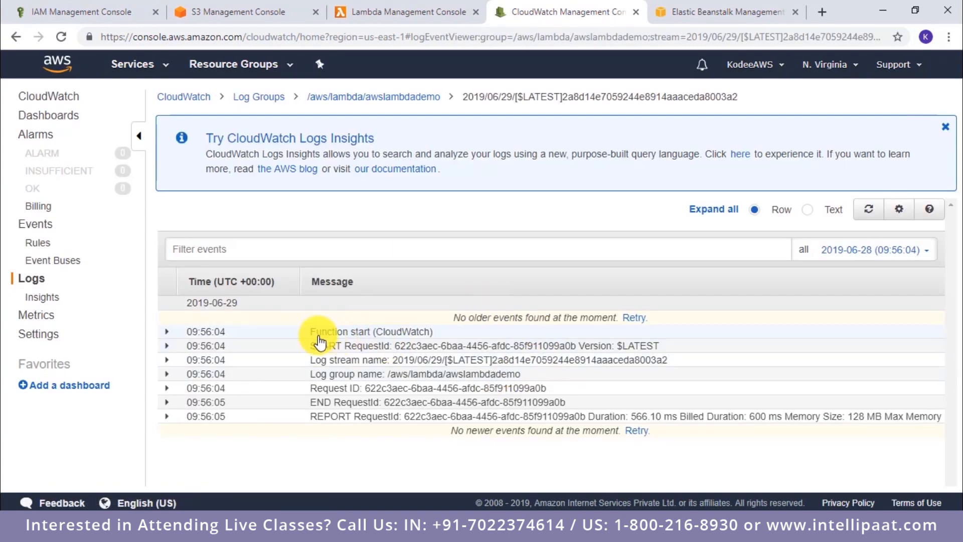
{"action": "left_click", "coordinate": [402, 17]}
{"action": "scroll", "coordinate": [467, 338], "scroll_direction": "down", "scroll_amount": 3}
{"action": "scroll", "coordinate": [452, 332], "scroll_direction": "up", "scroll_amount": 5}
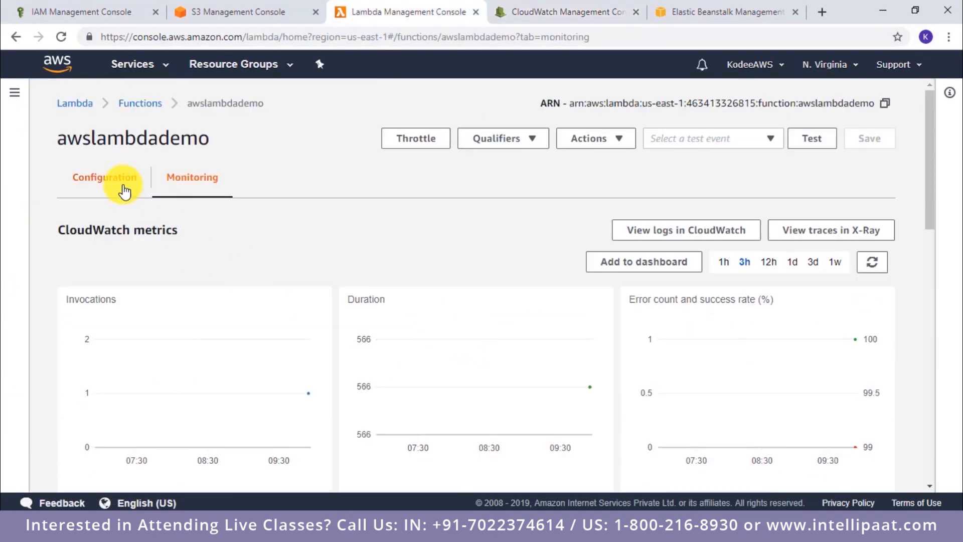
{"action": "left_click", "coordinate": [125, 190]}
{"action": "scroll", "coordinate": [528, 386], "scroll_direction": "down", "scroll_amount": 10}
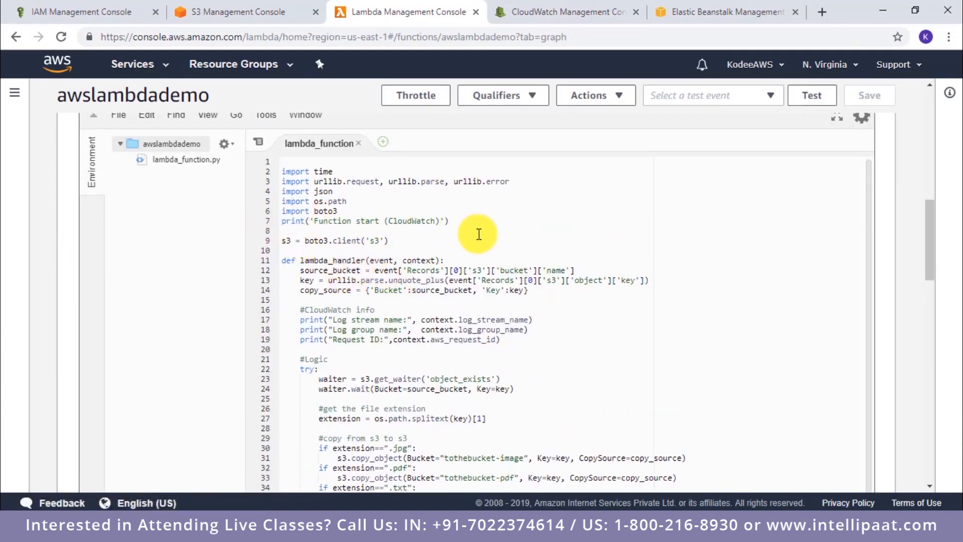
{"action": "left_click", "coordinate": [557, 12]}
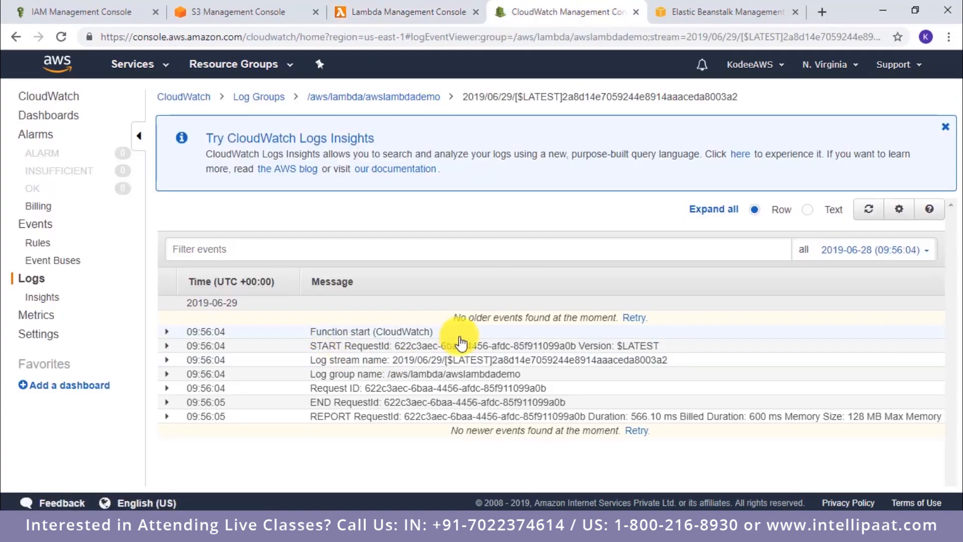
{"action": "left_click", "coordinate": [406, 8]}
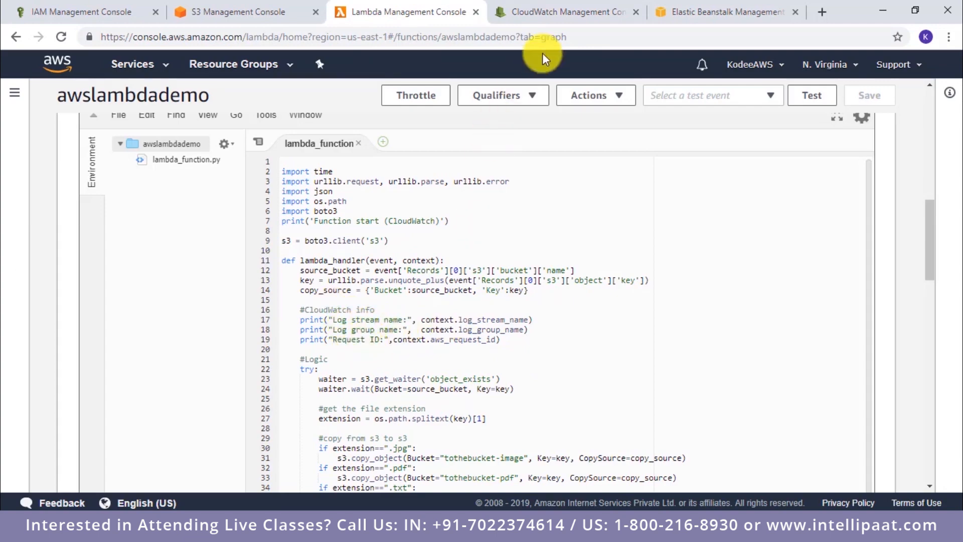
{"action": "left_click", "coordinate": [562, 12]}
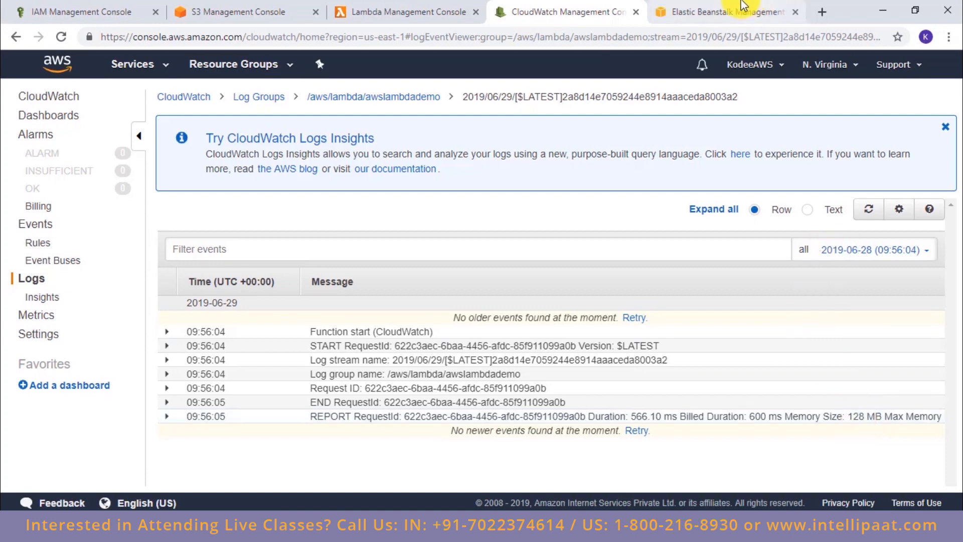
Step: Switch to Elastic Beanstalk and open the form for creating a web app
{"action": "left_click", "coordinate": [737, 10]}
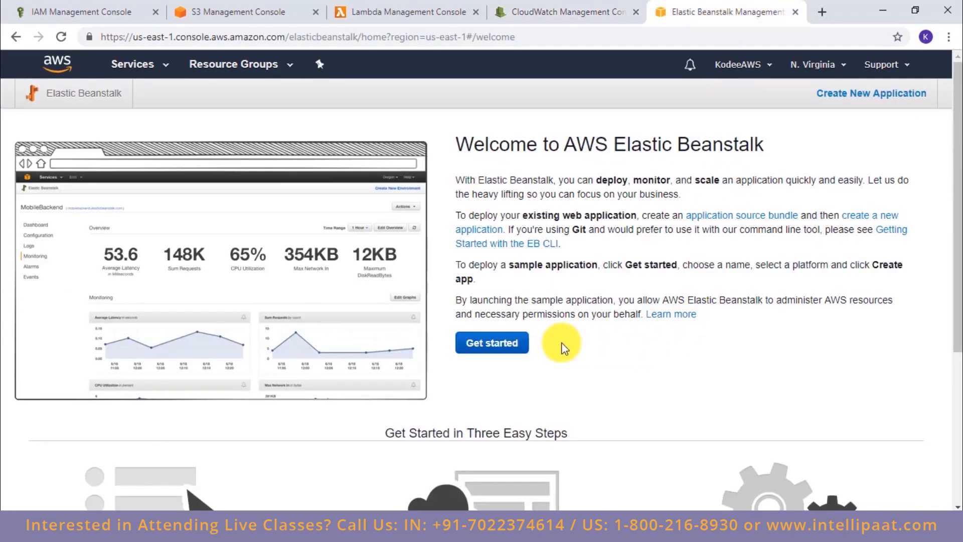
{"action": "left_click", "coordinate": [520, 345]}
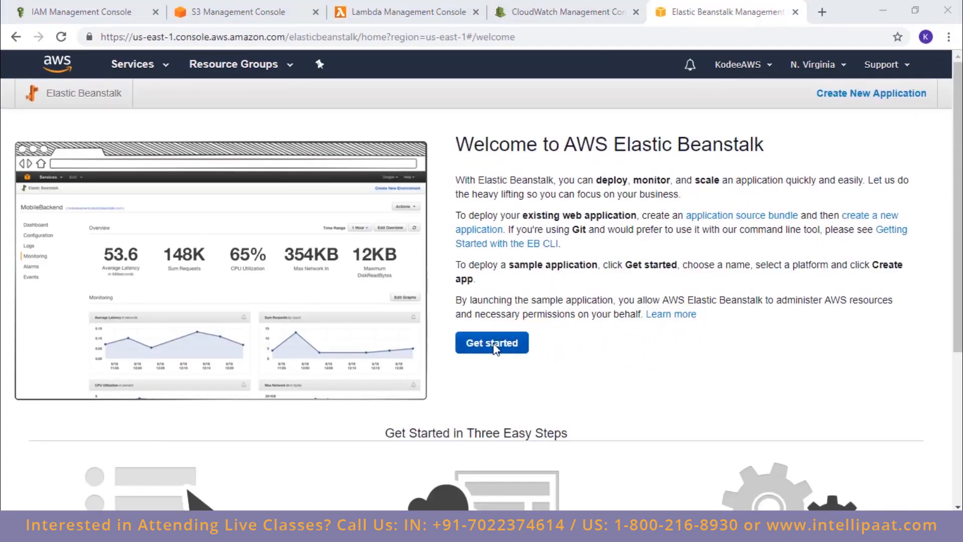
{"action": "left_click", "coordinate": [494, 349]}
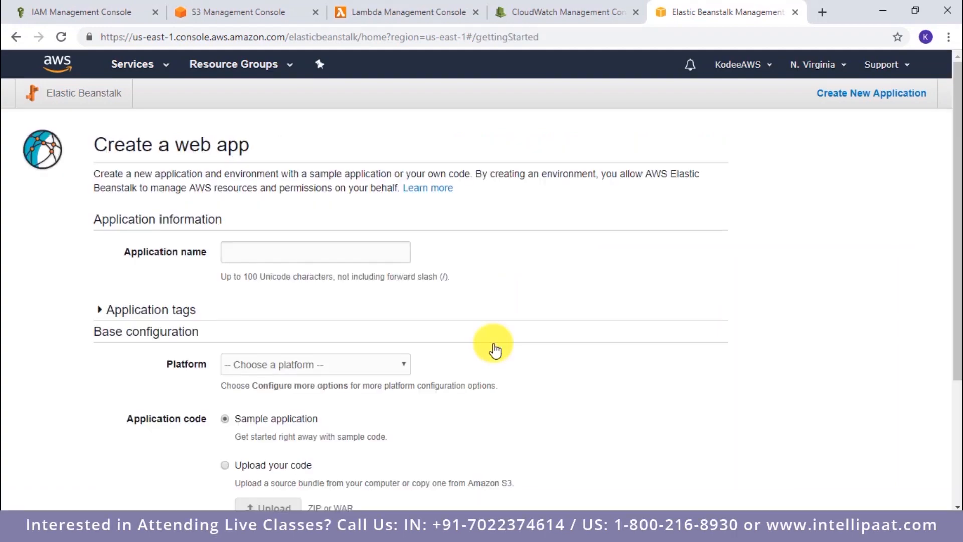
Step: Create the Elastic Beanstalk application awslambdademo on the PHP platform with the sample application code
{"action": "left_click", "coordinate": [278, 252]}
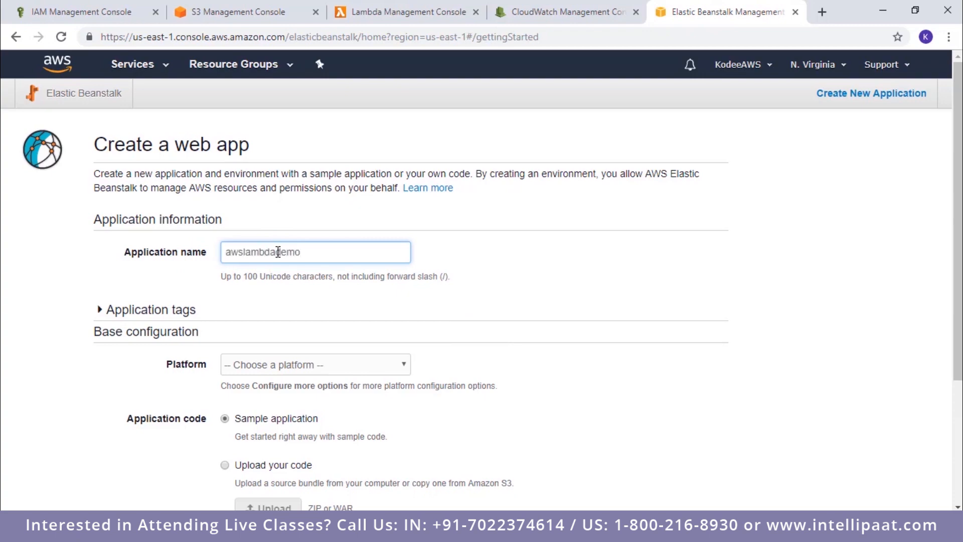
{"action": "type", "text": "awslambdademo"}
{"action": "scroll", "coordinate": [290, 327], "scroll_direction": "down", "scroll_amount": 3}
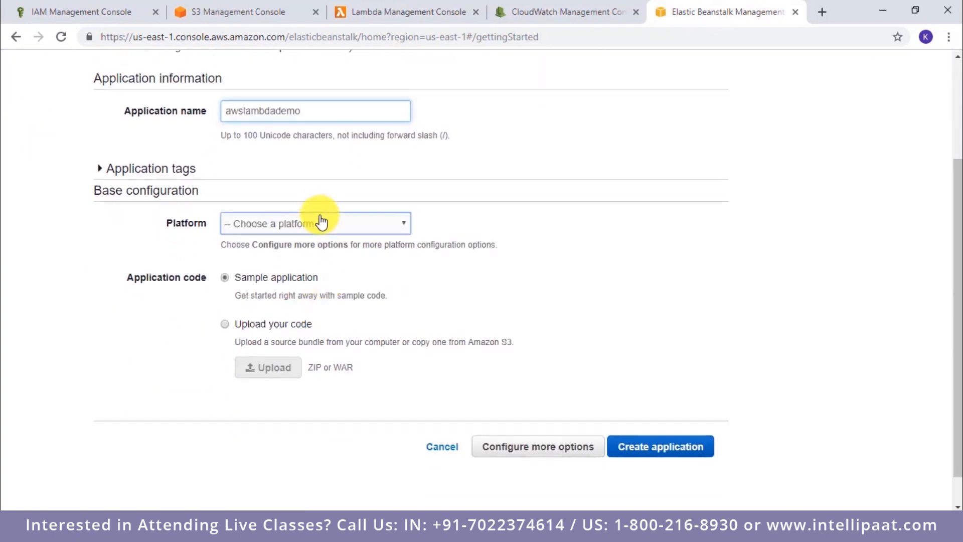
{"action": "left_click", "coordinate": [328, 225]}
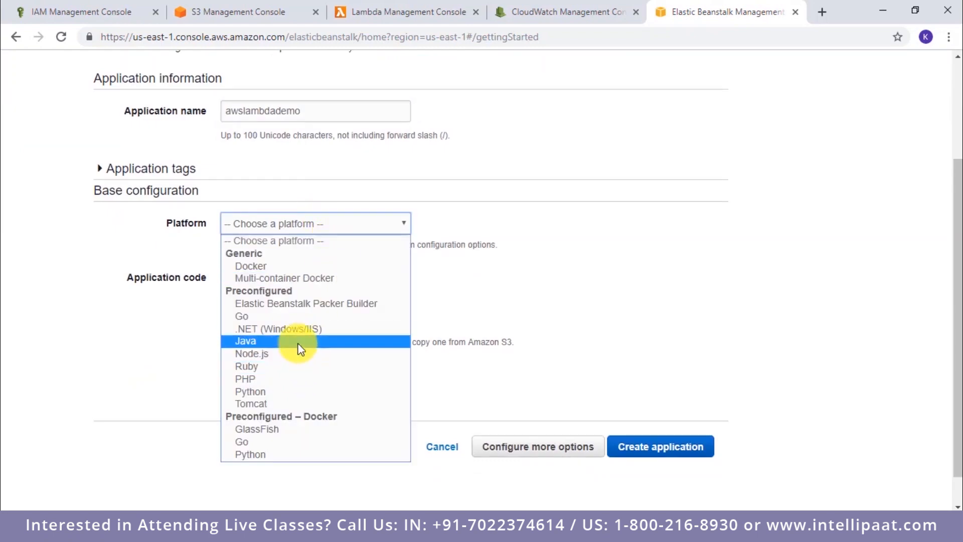
{"action": "left_click", "coordinate": [299, 380]}
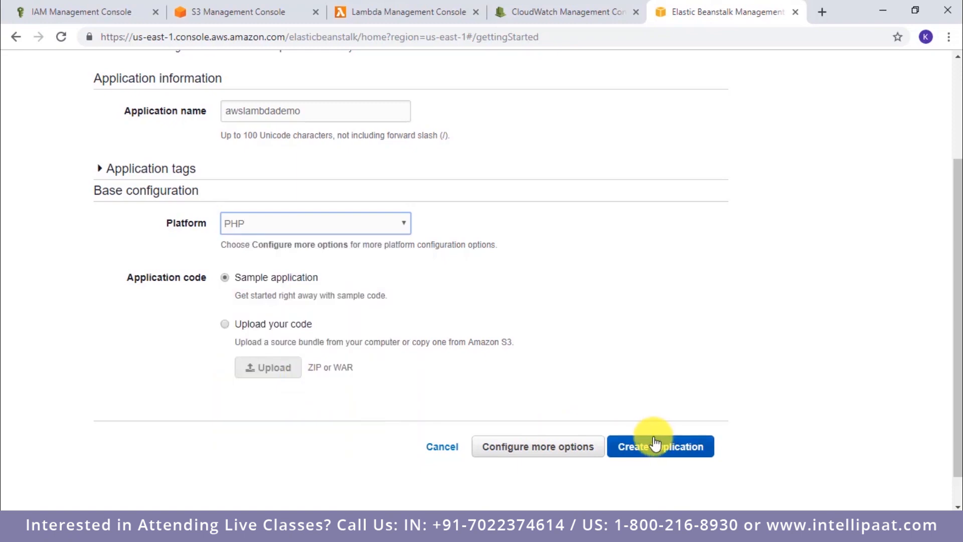
{"action": "left_click", "coordinate": [694, 447]}
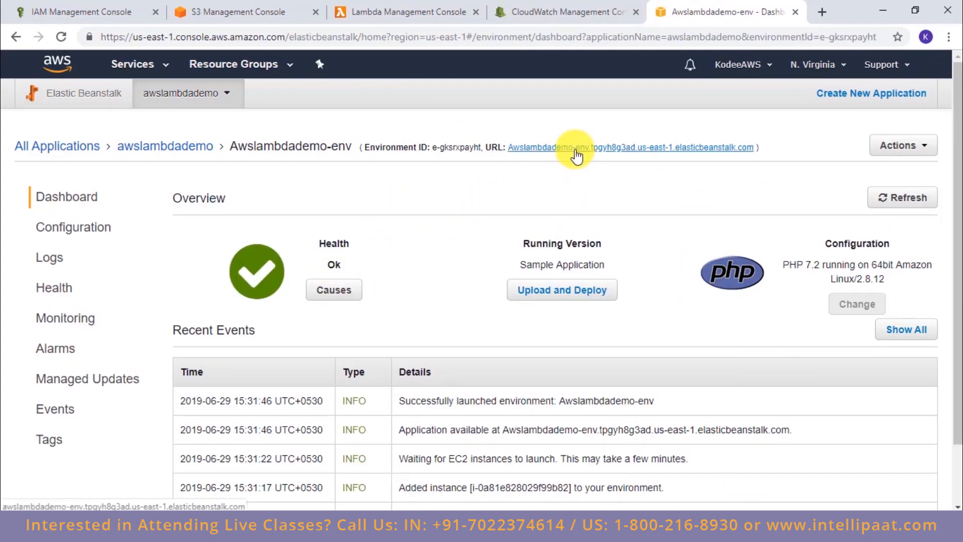
Step: Open the Awslambdademo-env environment's URL to check the sample PHP page, and close that page
{"action": "left_click", "coordinate": [576, 151]}
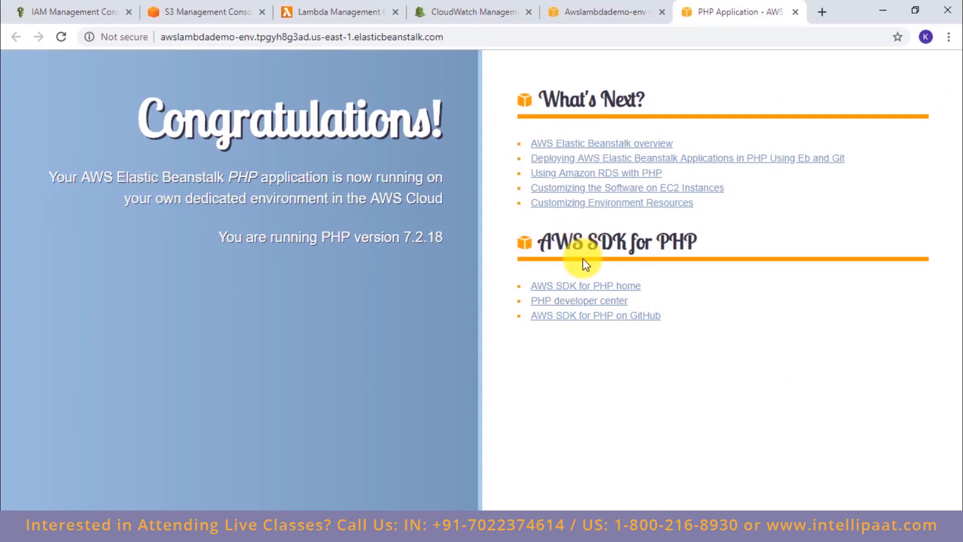
{"action": "left_click", "coordinate": [623, 11]}
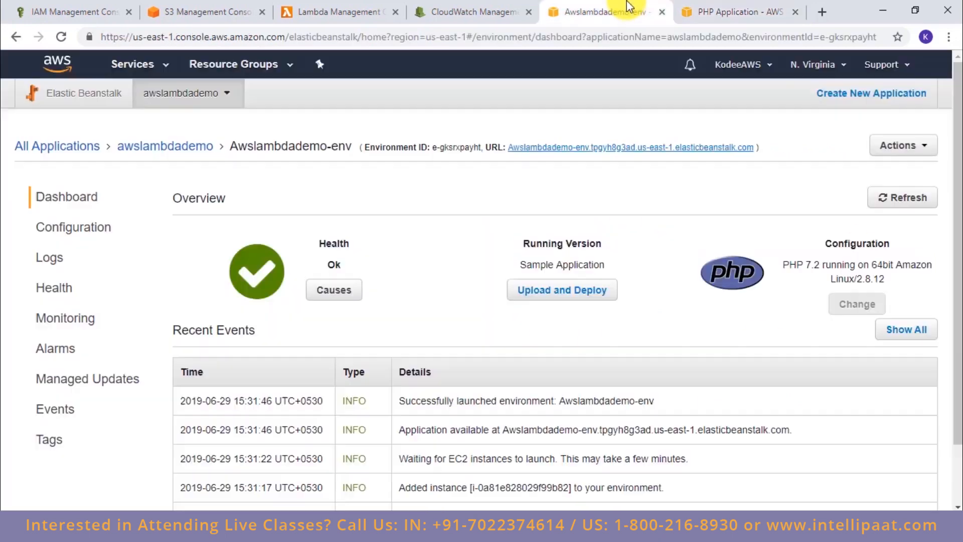
{"action": "left_click", "coordinate": [796, 12]}
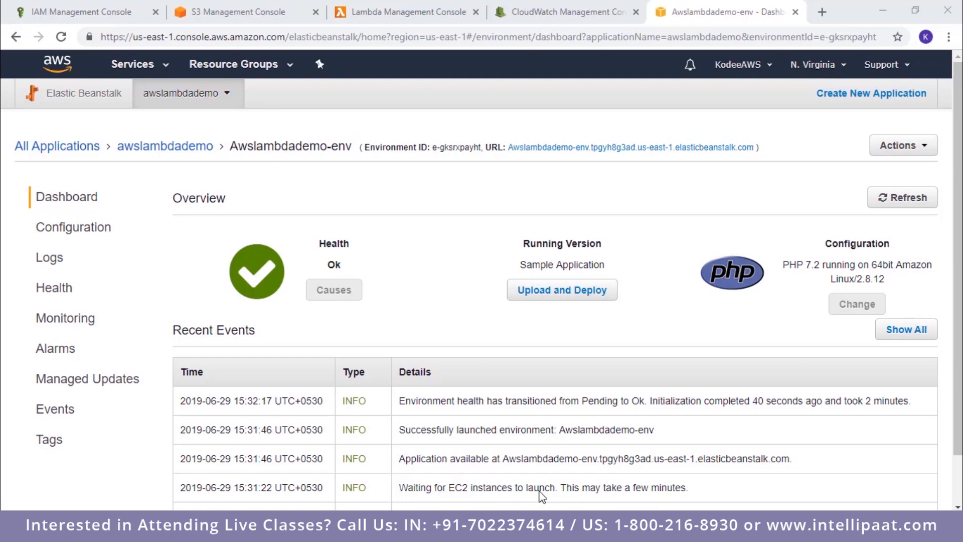
Step: Switch to File Explorer, open index.php from the awsdemo folder in Visual Studio Code, and look through its page code
{"action": "left_click", "coordinate": [321, 527]}
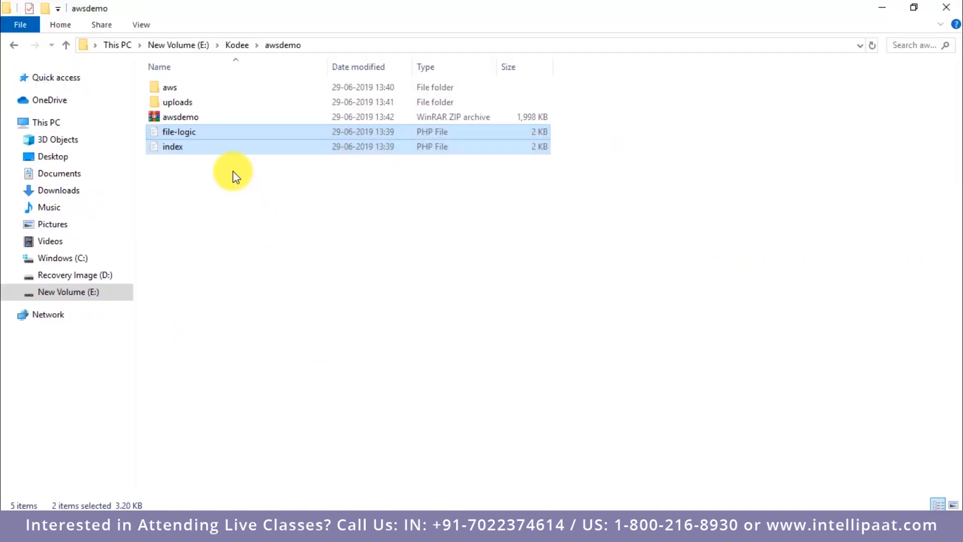
{"action": "double_click", "coordinate": [204, 149]}
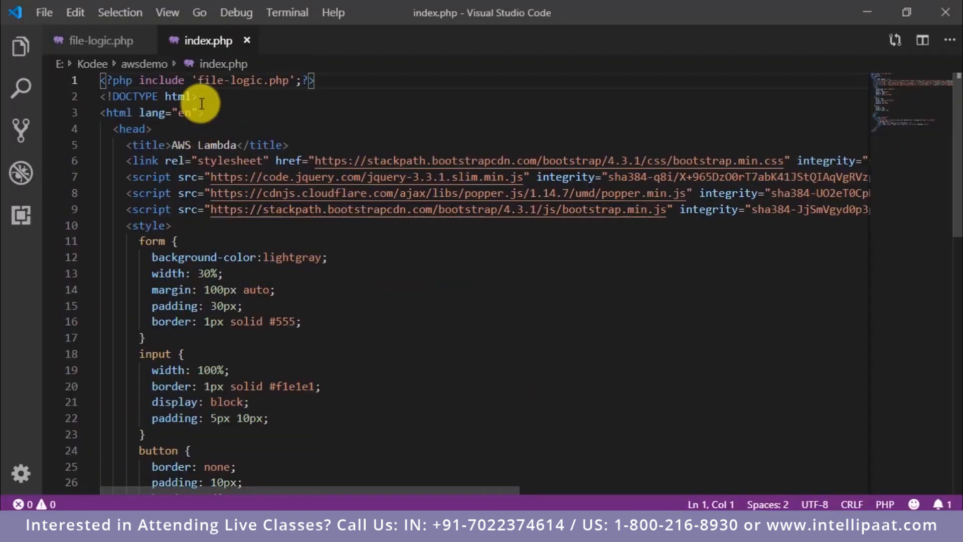
{"action": "scroll", "coordinate": [260, 228], "scroll_direction": "down", "scroll_amount": 3}
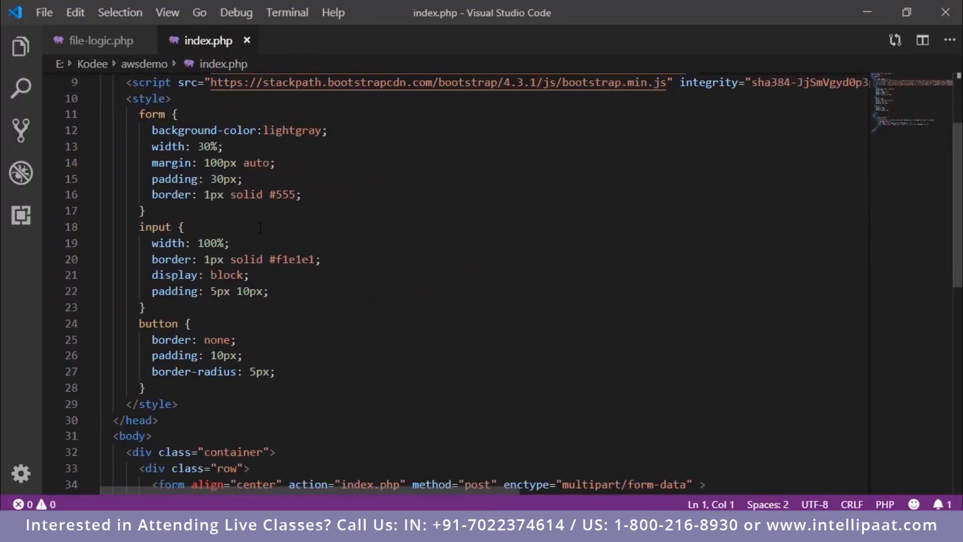
{"action": "scroll", "coordinate": [260, 228], "scroll_direction": "down", "scroll_amount": 5}
{"action": "scroll", "coordinate": [260, 227], "scroll_direction": "up", "scroll_amount": 8}
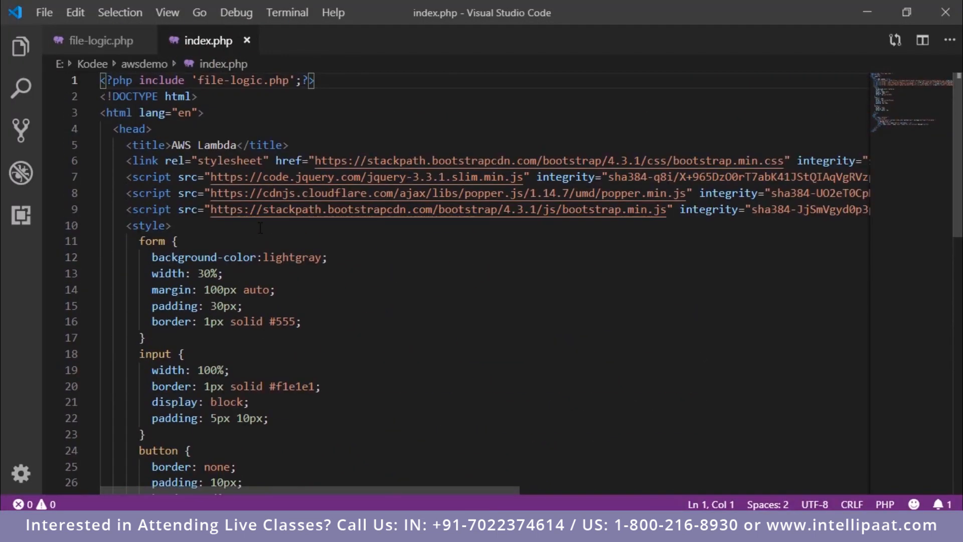
Step: Examine the upload destination path in file-logic.php, and return to the awsdemo folder
{"action": "left_click", "coordinate": [98, 41]}
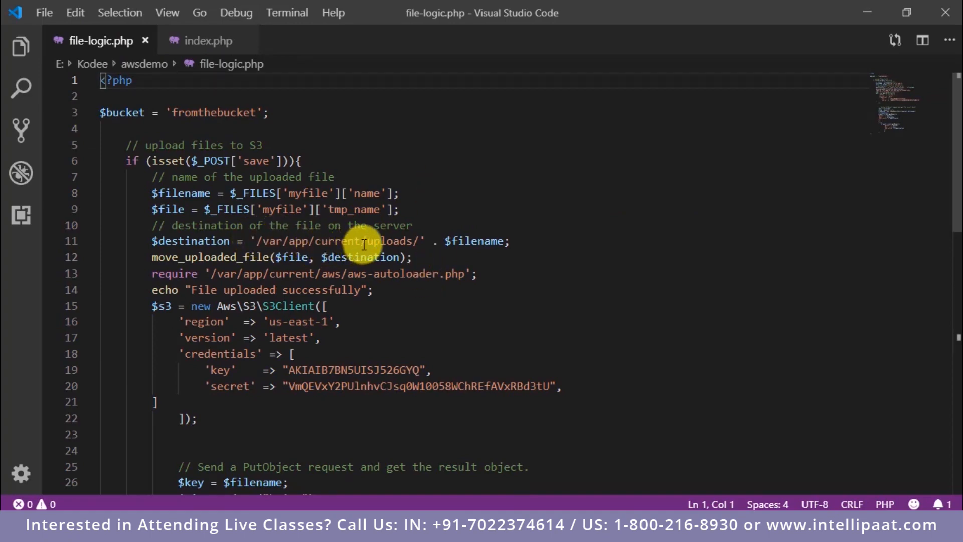
{"action": "left_click_drag", "start_coordinate": [367, 241], "coordinate": [427, 241]}
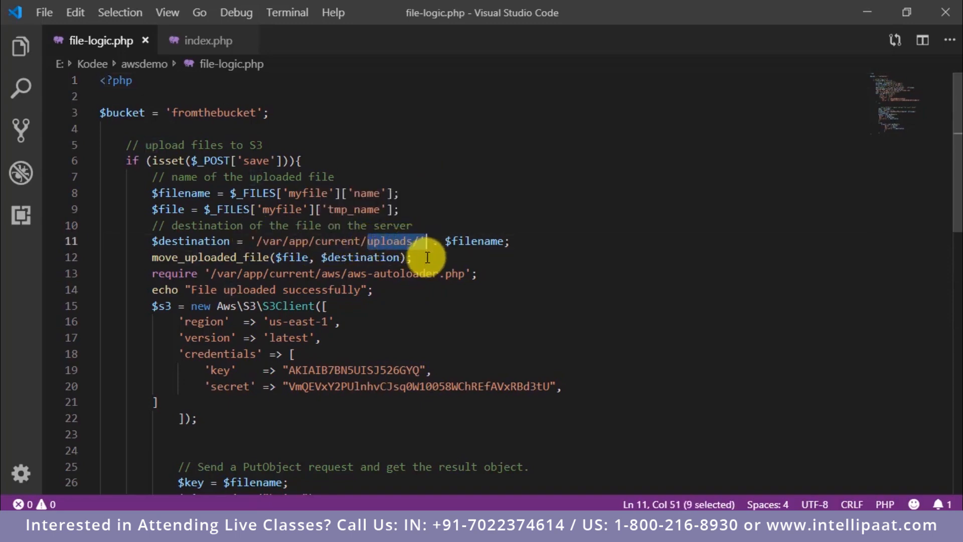
{"action": "left_click", "coordinate": [387, 258]}
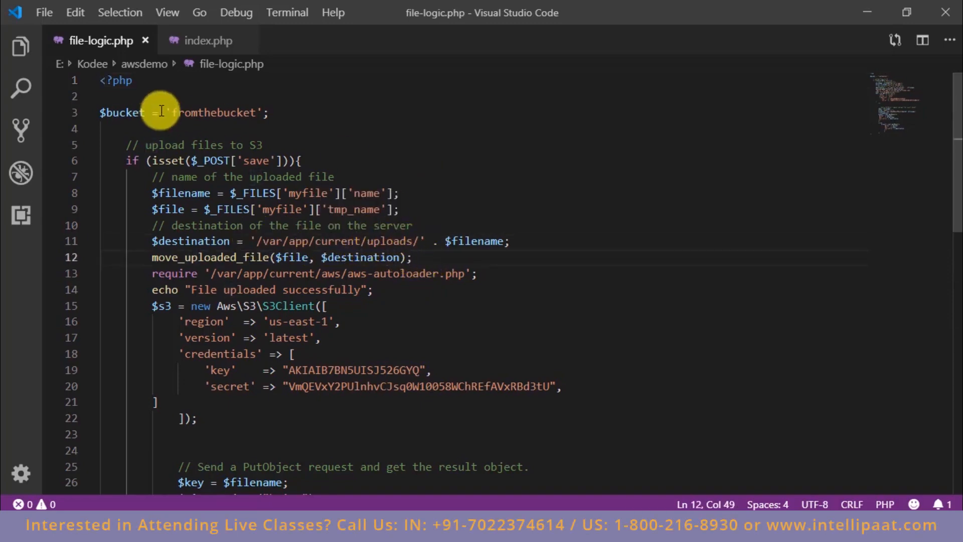
{"action": "left_click_drag", "start_coordinate": [368, 242], "coordinate": [320, 237]}
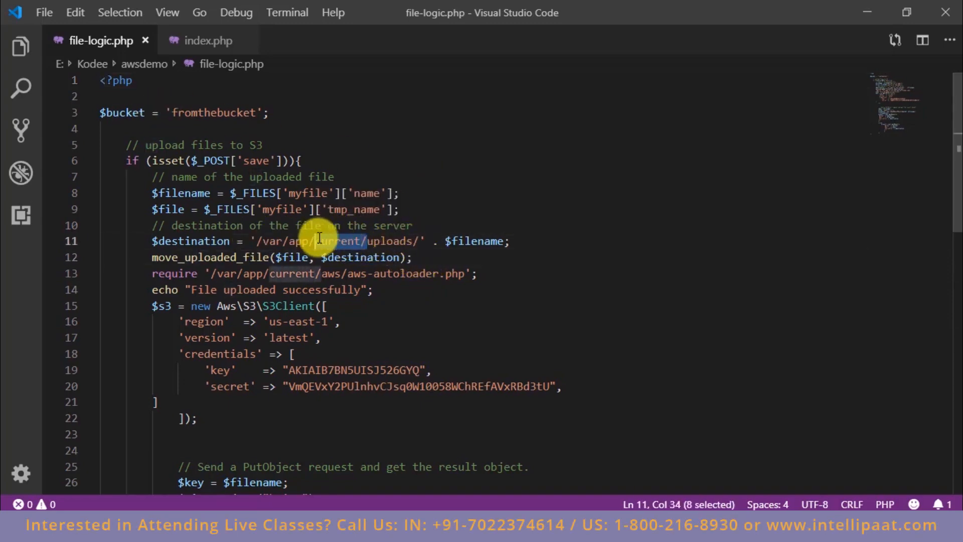
{"action": "left_click", "coordinate": [348, 257]}
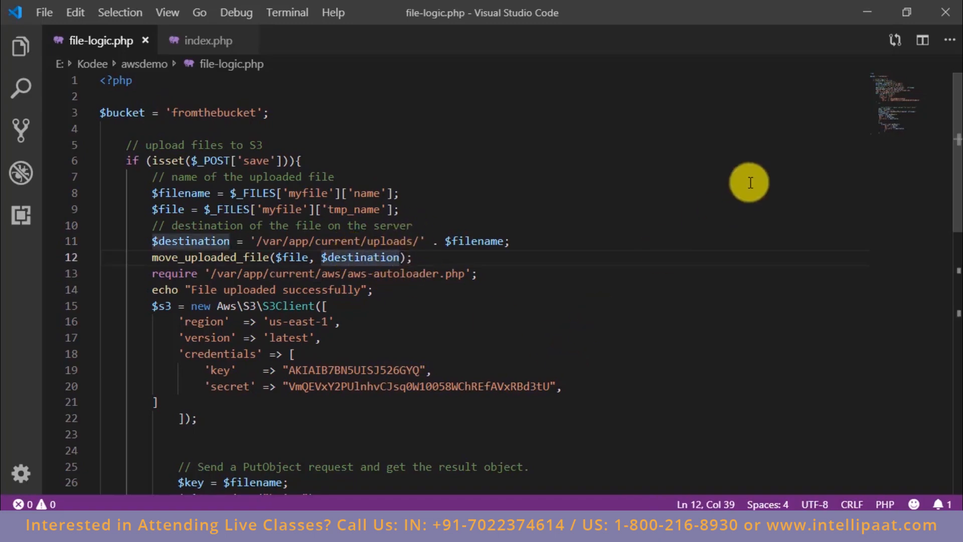
{"action": "left_click", "coordinate": [867, 12]}
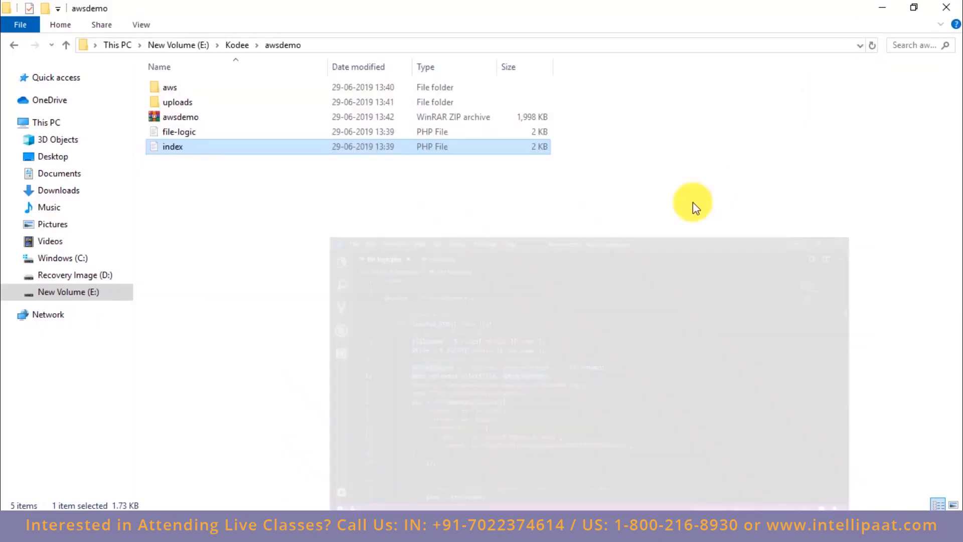
{"action": "left_click", "coordinate": [173, 131], "text": "ctrl"}
{"action": "left_click", "coordinate": [173, 104], "text": "ctrl"}
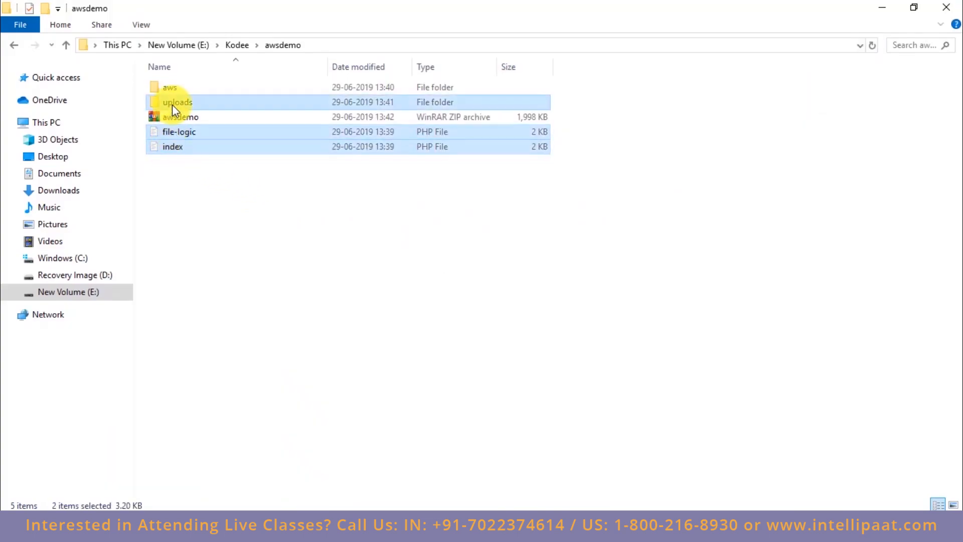
{"action": "left_click", "coordinate": [174, 92], "text": "ctrl"}
{"action": "right_click", "coordinate": [201, 148]}
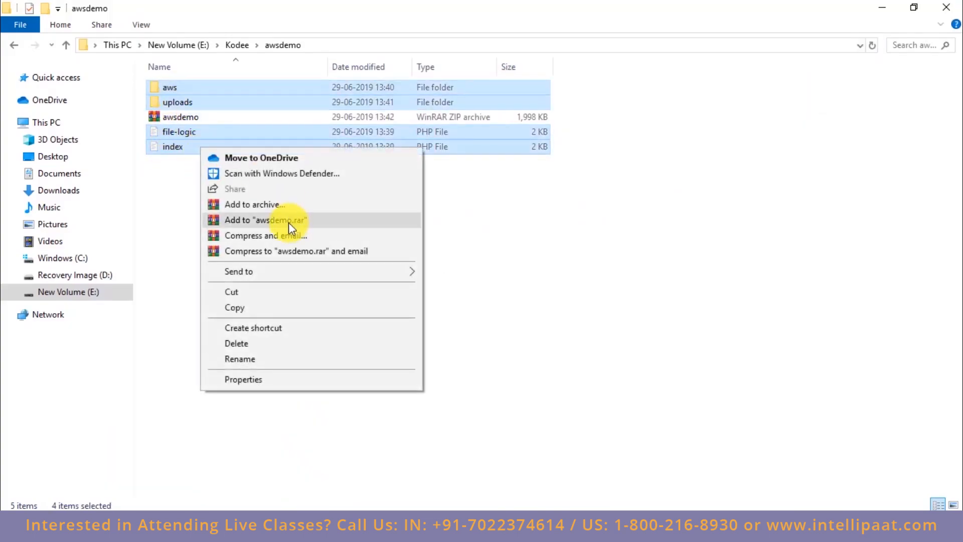
{"action": "left_click", "coordinate": [517, 216]}
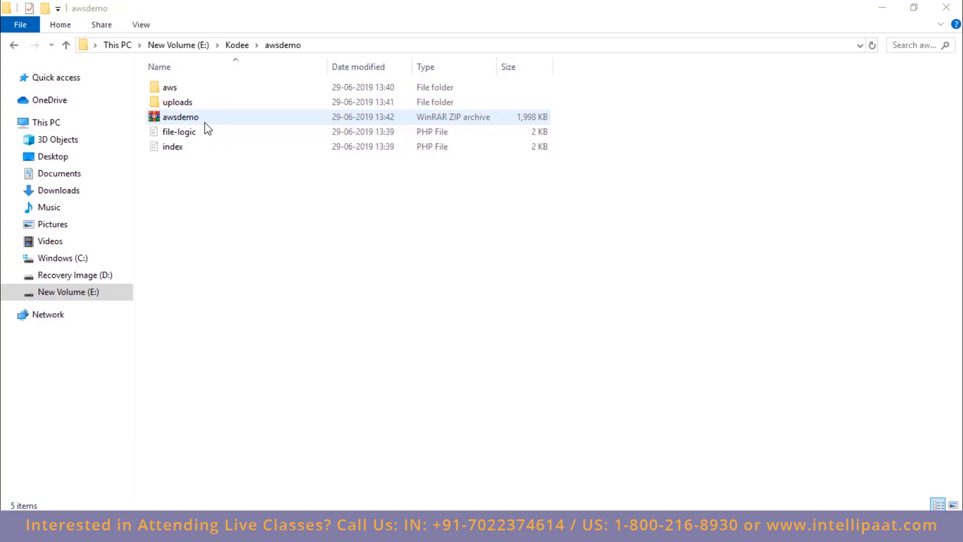
Step: Try to compress the aws and uploads folders with the file-logic and index files into one zipped folder
{"action": "left_click", "coordinate": [195, 147]}
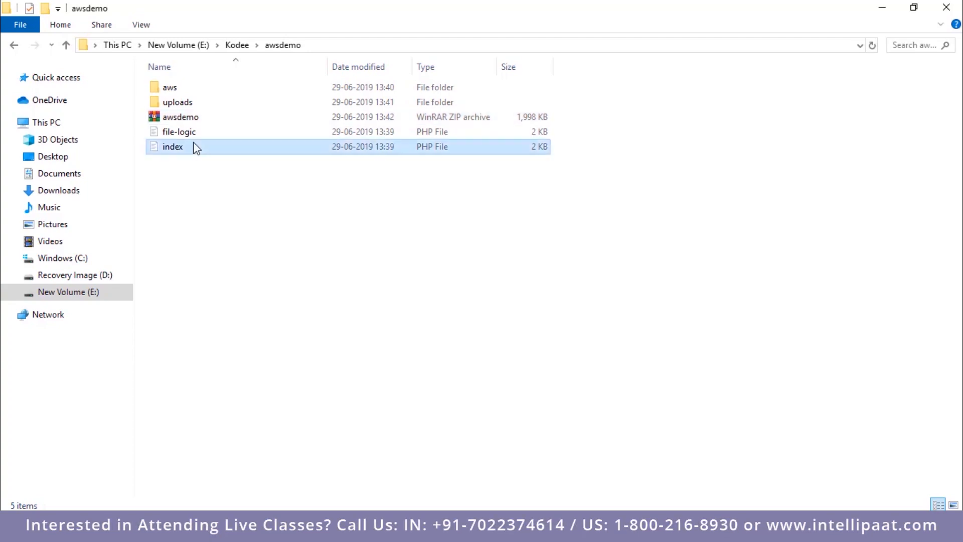
{"action": "left_click", "coordinate": [200, 131], "text": "ctrl"}
{"action": "left_click", "coordinate": [195, 102], "text": "ctrl"}
{"action": "left_click", "coordinate": [190, 88], "text": "ctrl"}
{"action": "right_click", "coordinate": [190, 87]}
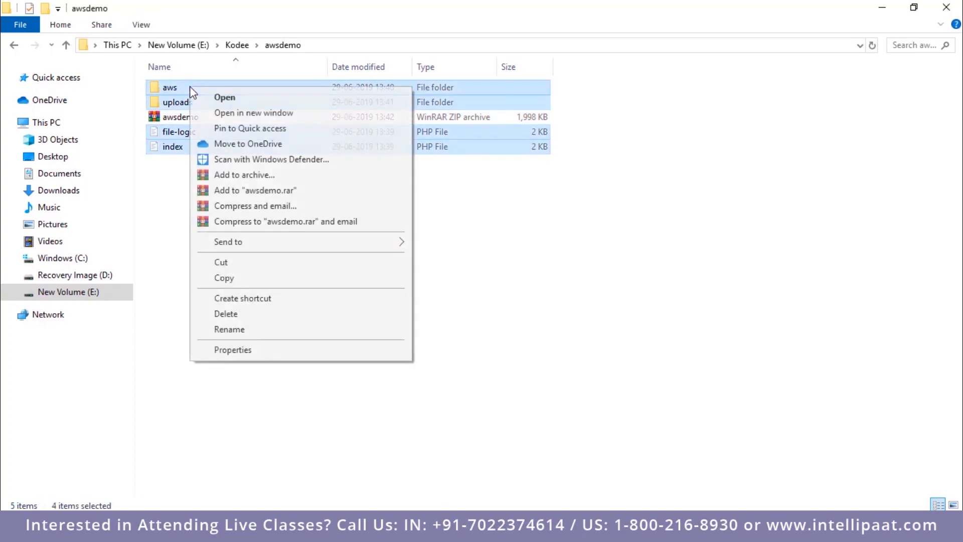
{"action": "mouse_move", "coordinate": [346, 243]}
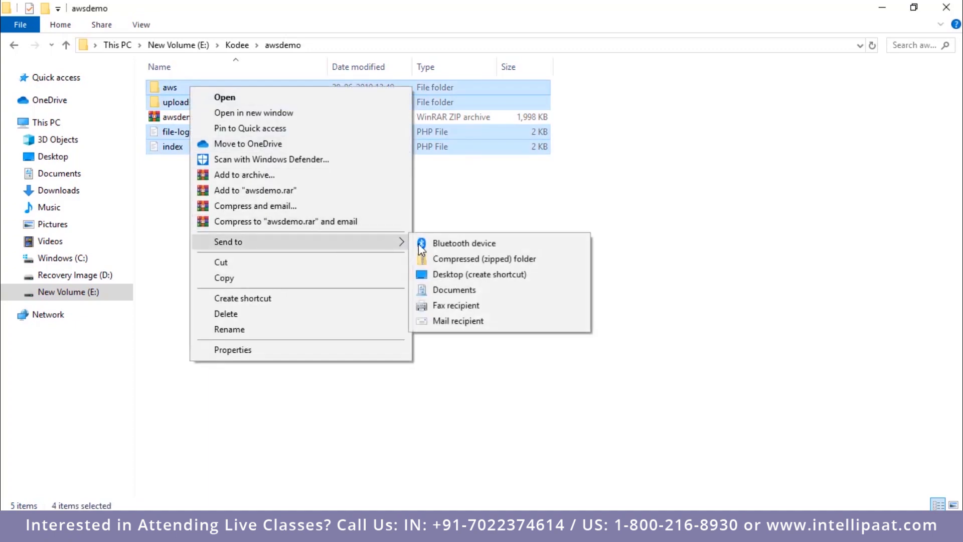
{"action": "left_click", "coordinate": [458, 260]}
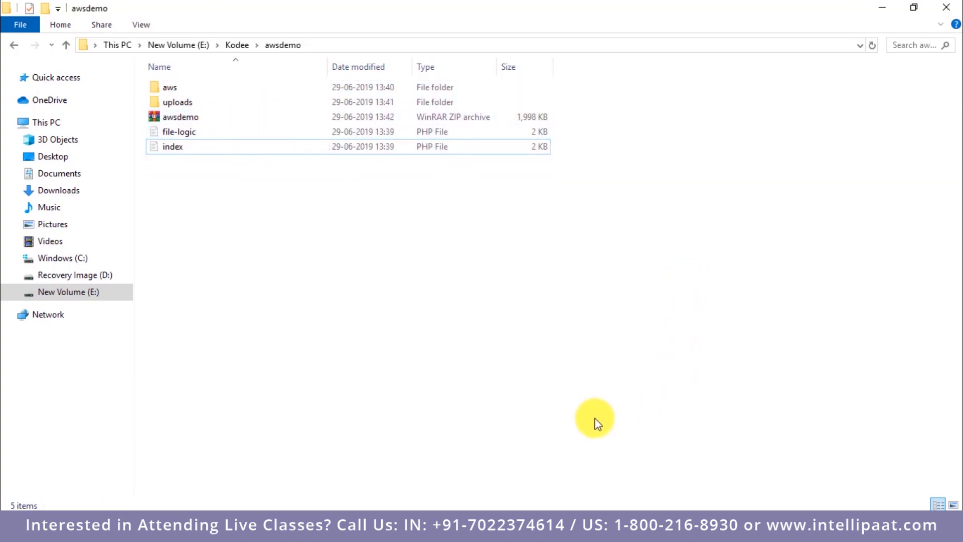
Step: Switch back to Elastic Beanstalk and choose awsdemo.zip from the Kodee\awsdemo folder as the application upload for Awslambdademo-env
{"action": "left_click", "coordinate": [534, 527]}
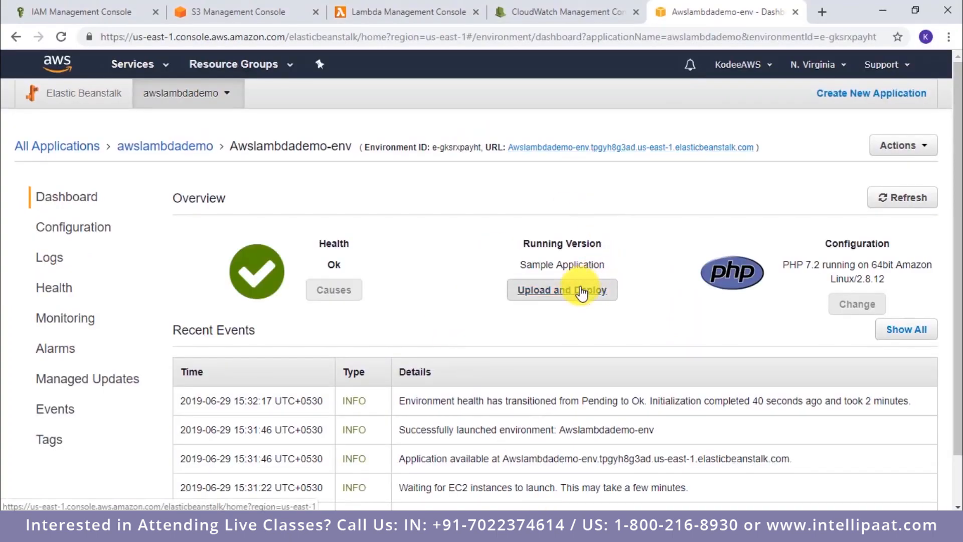
{"action": "left_click", "coordinate": [576, 289]}
{"action": "left_click", "coordinate": [459, 200]}
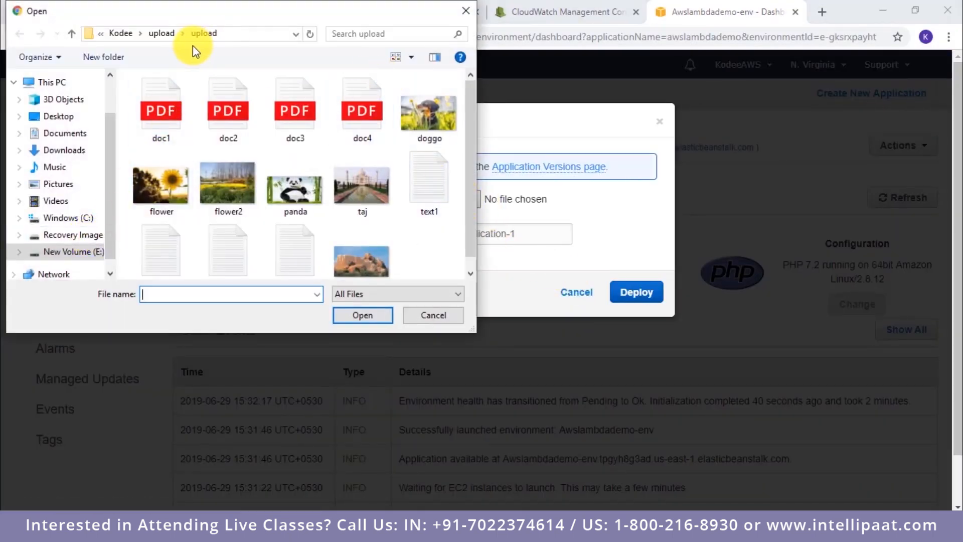
{"action": "left_click", "coordinate": [167, 35]}
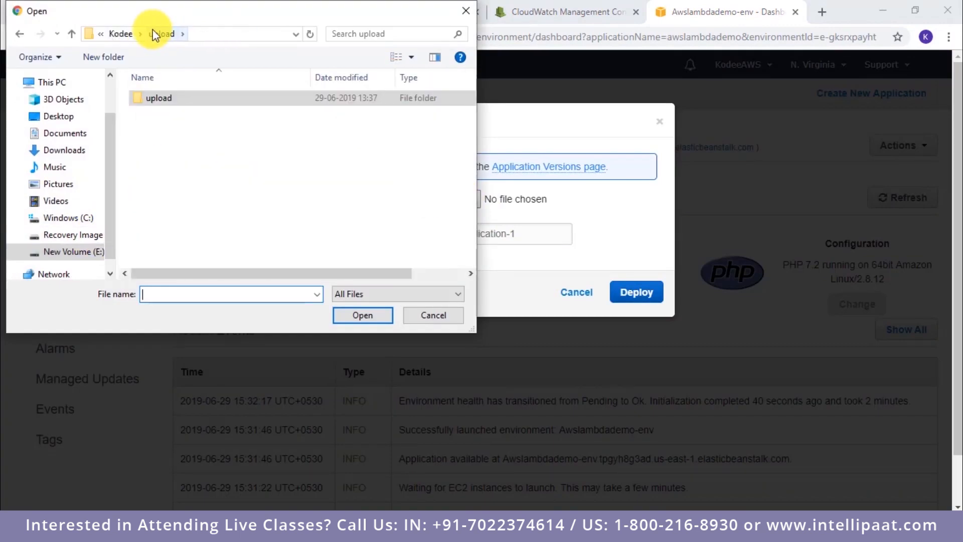
{"action": "left_click", "coordinate": [123, 34]}
{"action": "double_click", "coordinate": [173, 147]}
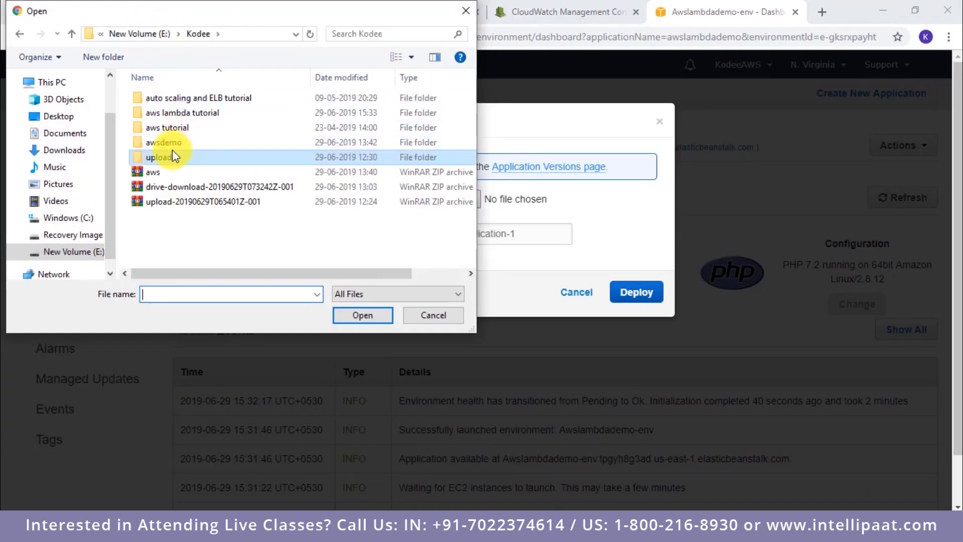
{"action": "left_click", "coordinate": [172, 127]}
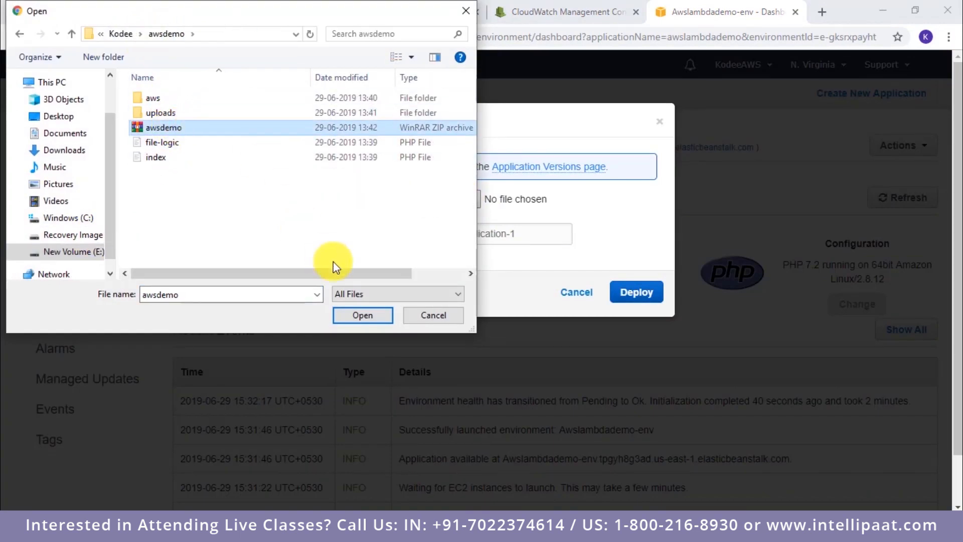
{"action": "left_click", "coordinate": [376, 317]}
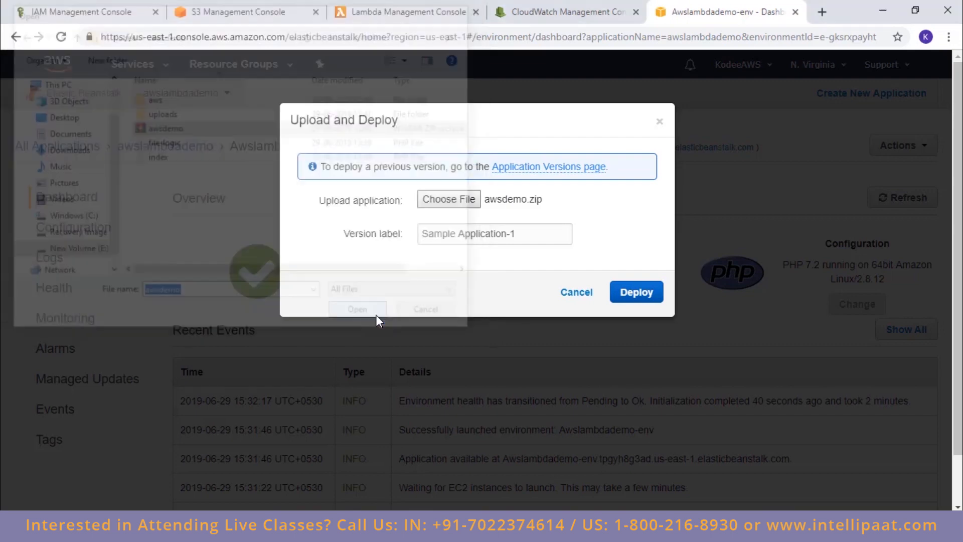
Step: Set the version label to awslambdademo and deploy the uploaded application
{"action": "left_click", "coordinate": [515, 237]}
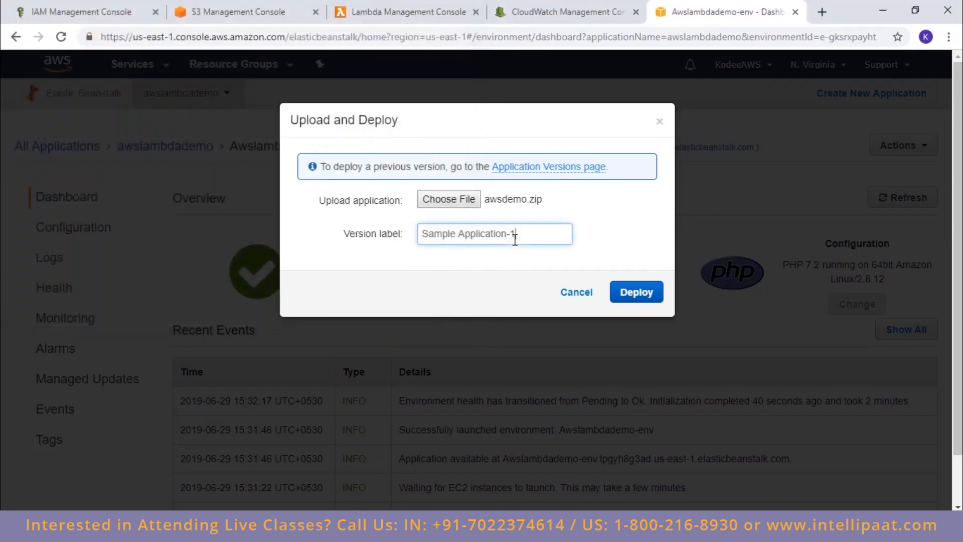
{"action": "key", "text": "BackSpace"}
{"action": "key", "text": "BackSpace"}
{"action": "key", "text": "BackSpace"}
{"action": "key", "text": "BackSpace"}
{"action": "key", "text": "BackSpace"}
{"action": "key", "text": "BackSpace"}
{"action": "key", "text": "BackSpace"}
{"action": "key", "text": "BackSpace"}
{"action": "key", "text": "BackSpace"}
{"action": "key", "text": "BackSpace"}
{"action": "key", "text": "BackSpace"}
{"action": "key", "text": "BackSpace"}
{"action": "key", "text": "BackSpace"}
{"action": "key", "text": "BackSpace"}
{"action": "key", "text": "BackSpace"}
{"action": "key", "text": "BackSpace"}
{"action": "key", "text": "BackSpace"}
{"action": "key", "text": "BackSpace"}
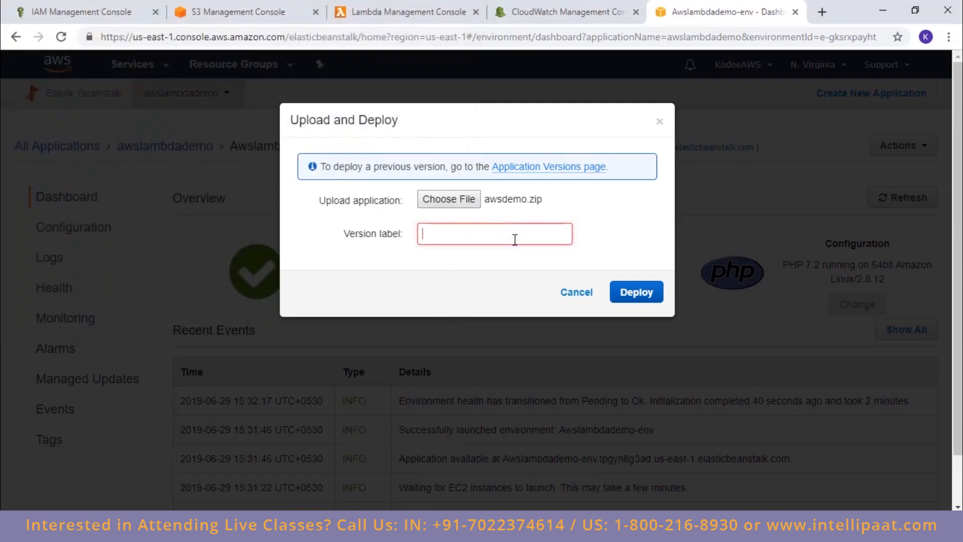
{"action": "type", "text": "awslambdademo"}
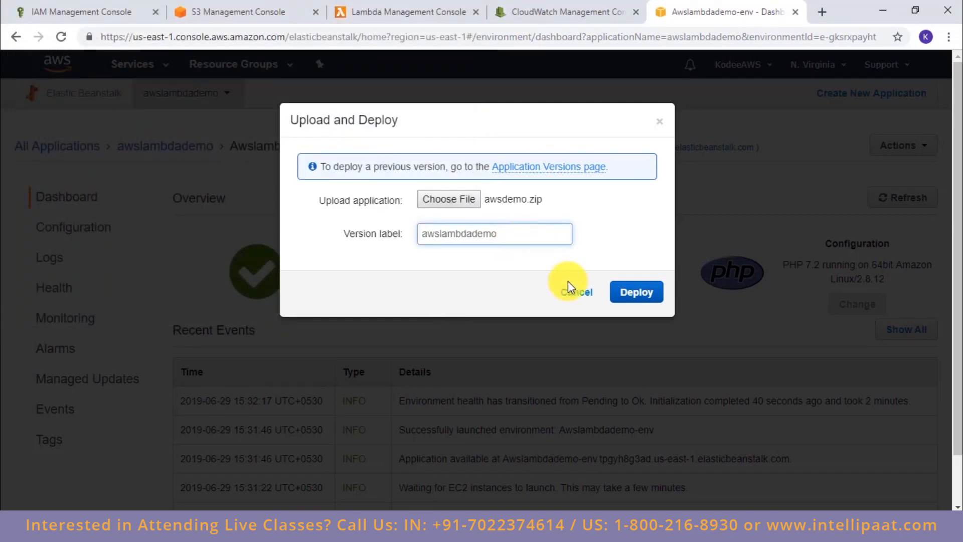
{"action": "left_click", "coordinate": [632, 292]}
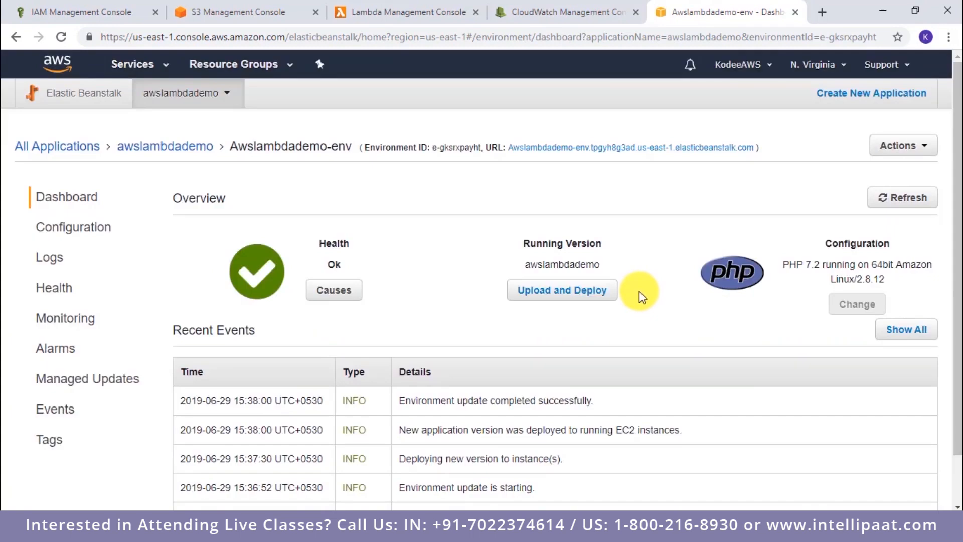
Step: Check the running version of Awslambdademo-env and open the deployed website from its environment URL
{"action": "left_click_drag", "start_coordinate": [525, 265], "coordinate": [613, 269]}
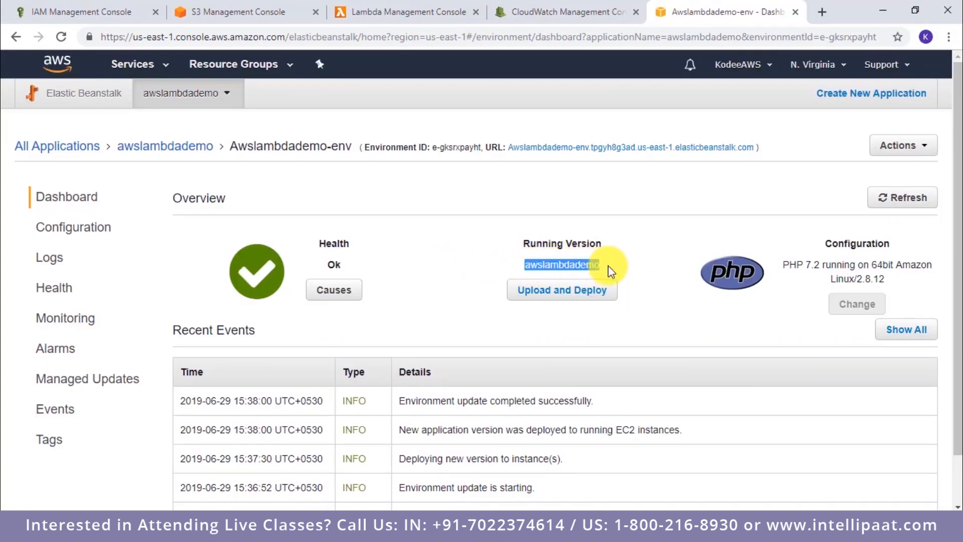
{"action": "left_click", "coordinate": [675, 275]}
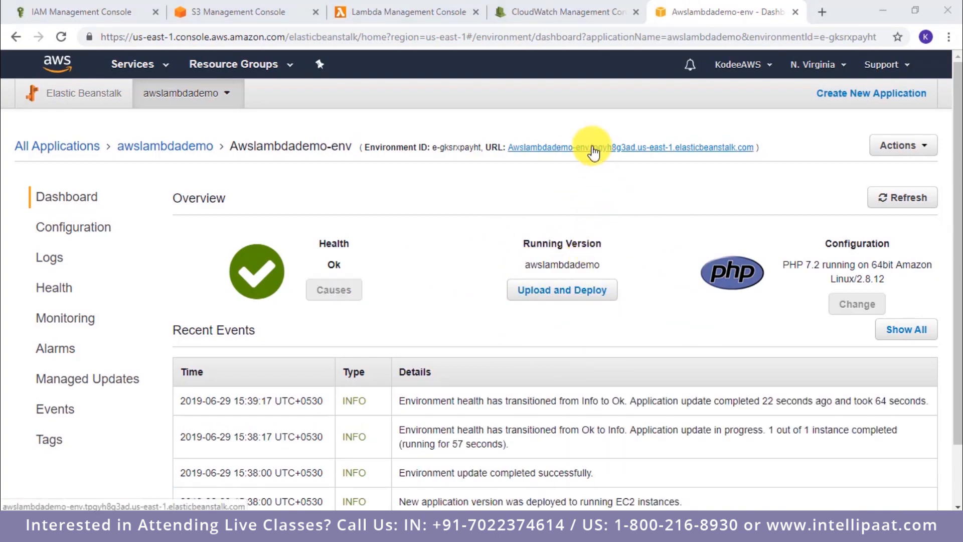
{"action": "left_click", "coordinate": [593, 148]}
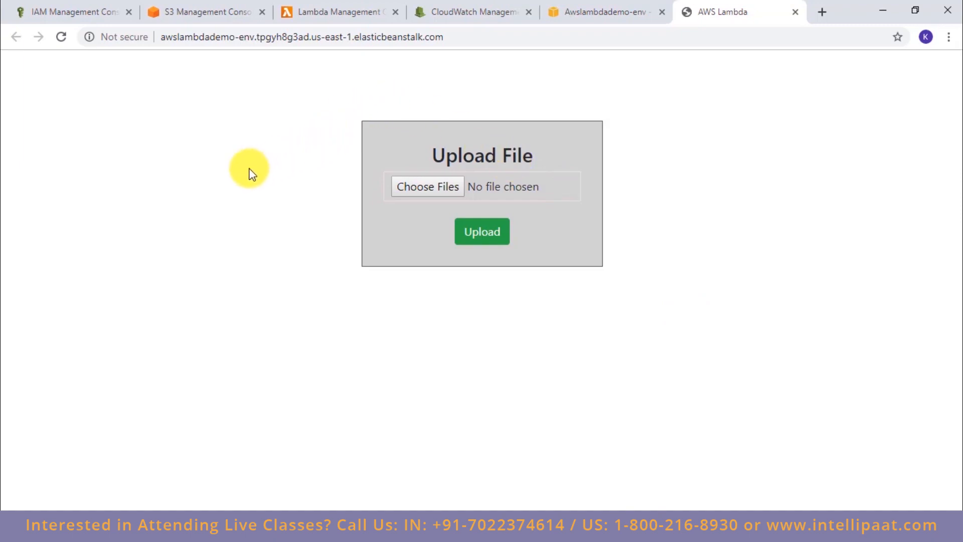
Step: In S3, inspect the contents of fromthebucket, tothebucket-image, tothebucket-pdf and tothebucket-text before uploading any files
{"action": "left_click", "coordinate": [215, 10]}
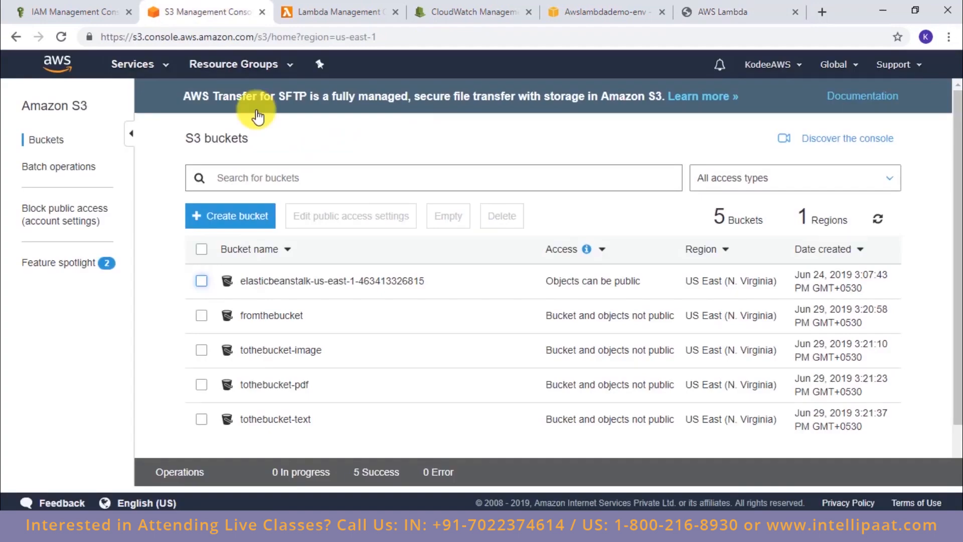
{"action": "left_click", "coordinate": [279, 315]}
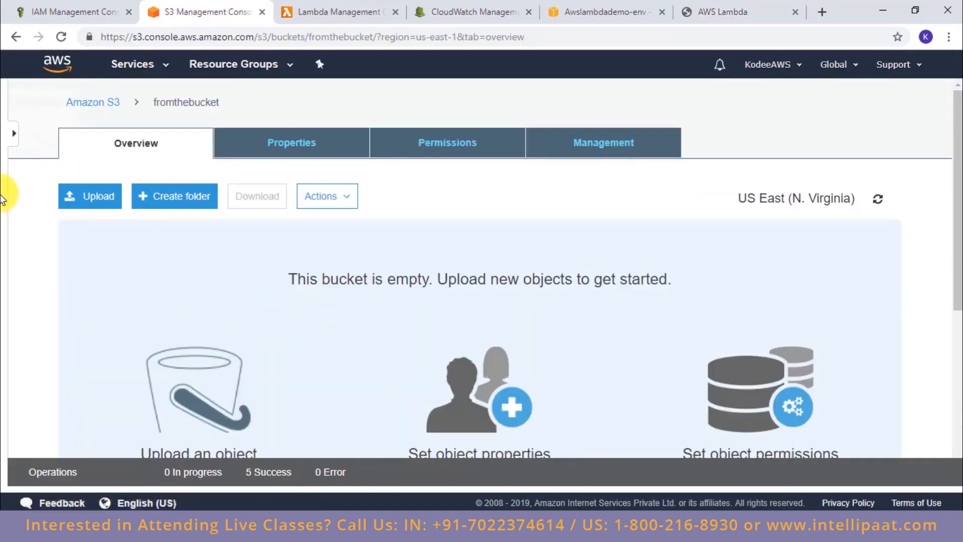
{"action": "left_click", "coordinate": [16, 36]}
{"action": "left_click", "coordinate": [255, 350]}
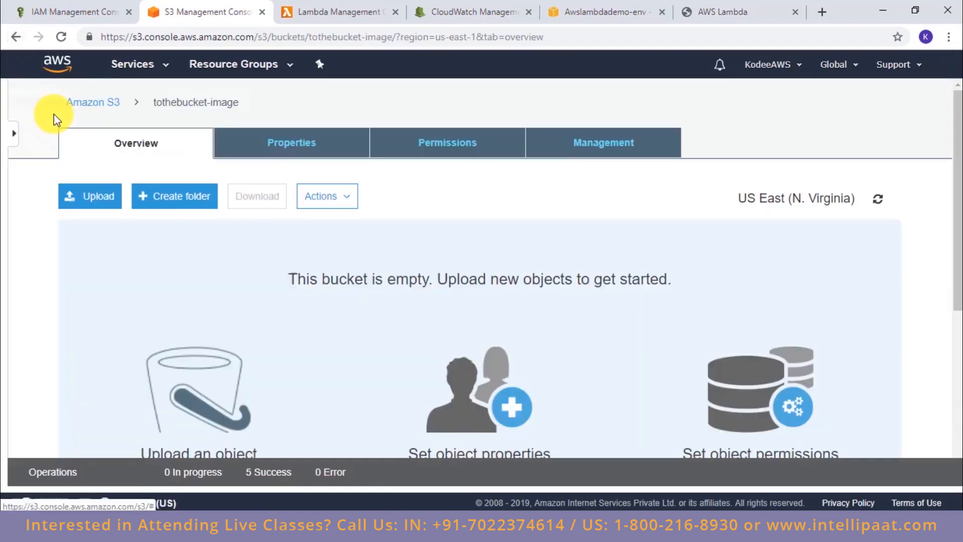
{"action": "left_click", "coordinate": [20, 40]}
{"action": "left_click", "coordinate": [266, 388]}
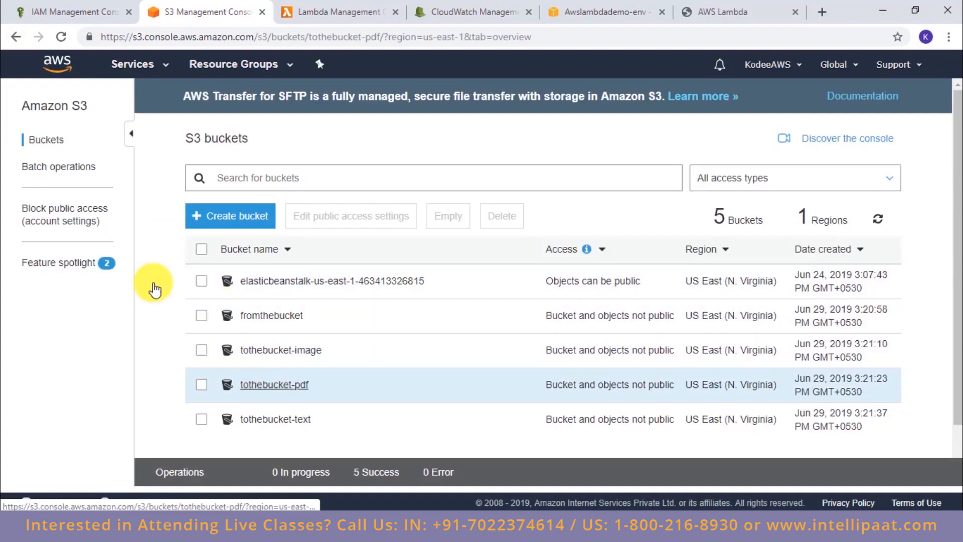
{"action": "left_click", "coordinate": [24, 43]}
{"action": "left_click", "coordinate": [255, 421]}
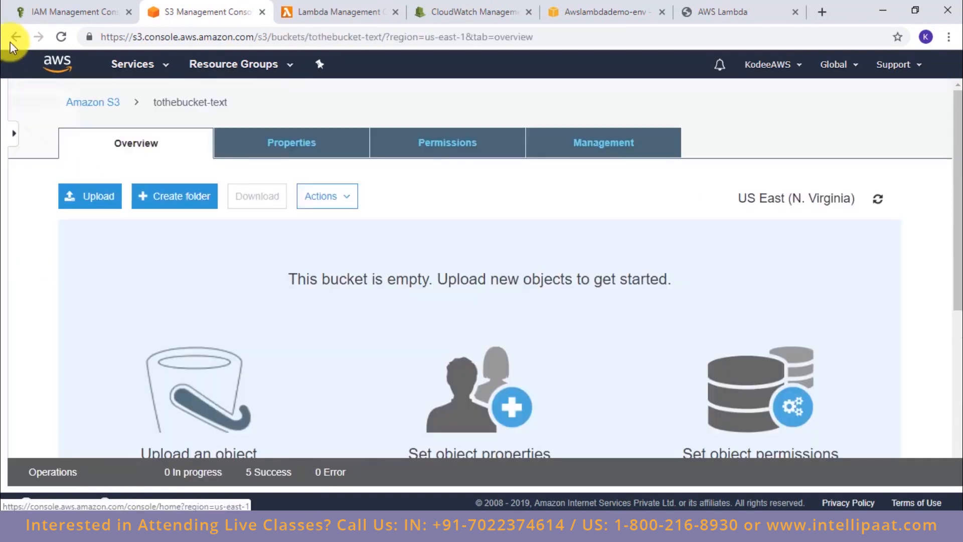
{"action": "left_click", "coordinate": [12, 43]}
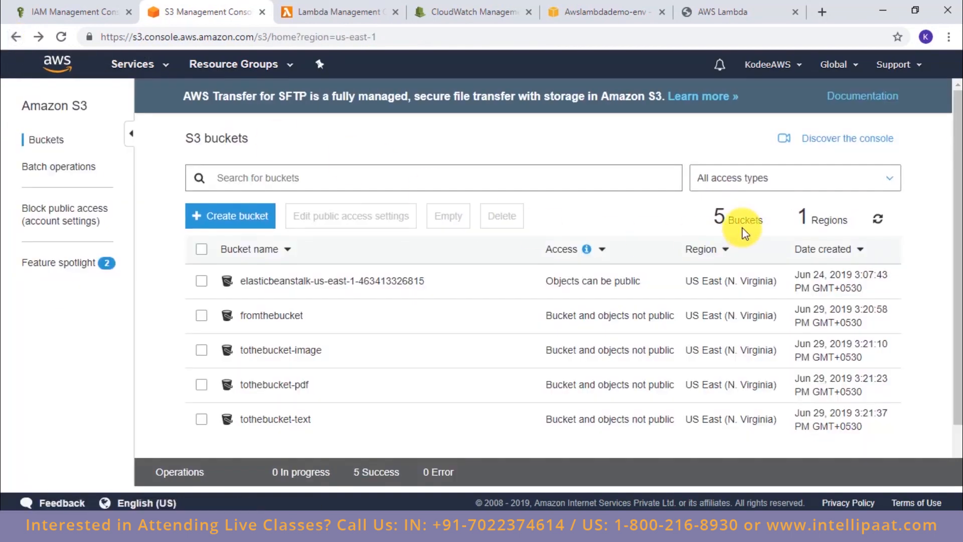
Step: Return to the deployed upload site and upload doc1.pdf
{"action": "left_click", "coordinate": [741, 10]}
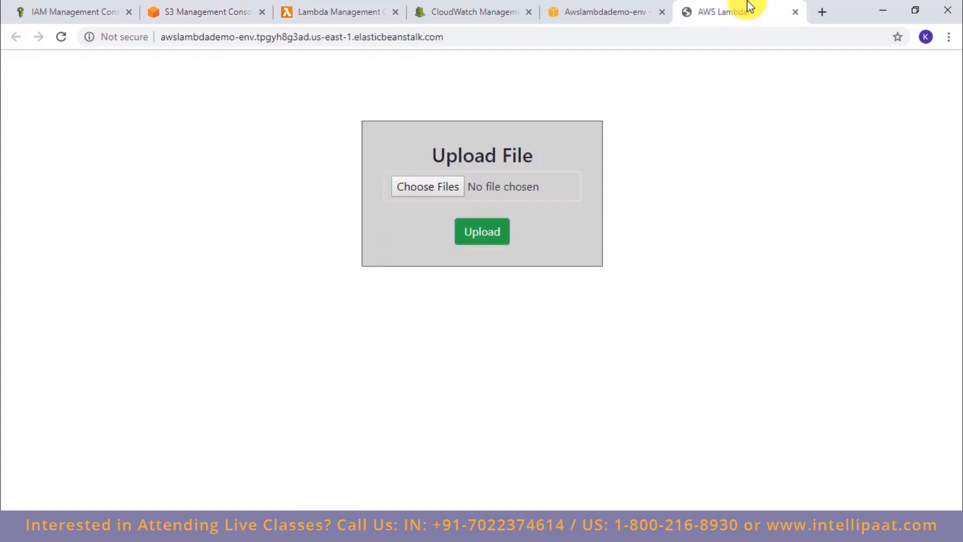
{"action": "left_click", "coordinate": [460, 196]}
{"action": "left_click", "coordinate": [180, 113]}
{"action": "double_click", "coordinate": [180, 113]}
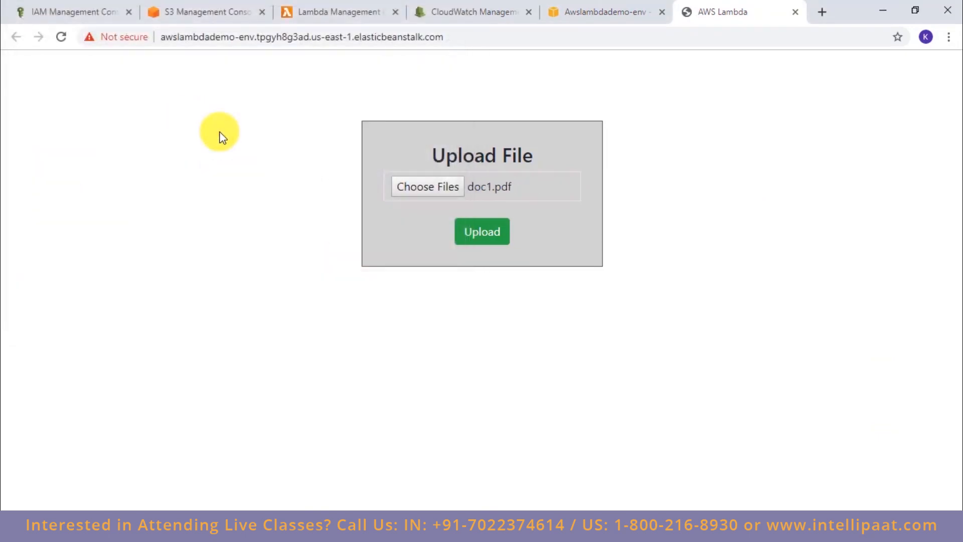
{"action": "left_click", "coordinate": [469, 226]}
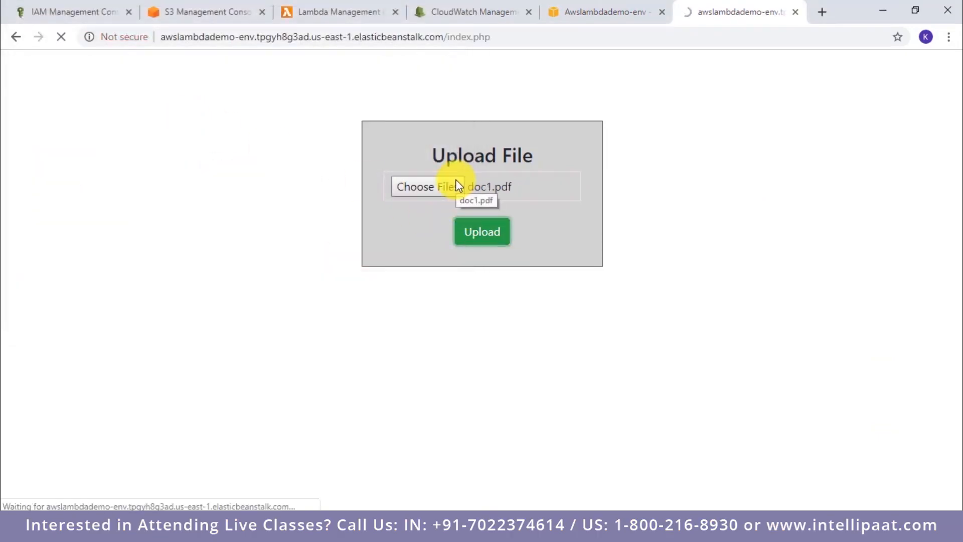
Step: Upload the image doggo.jpg through the website's file form
{"action": "left_click", "coordinate": [457, 207]}
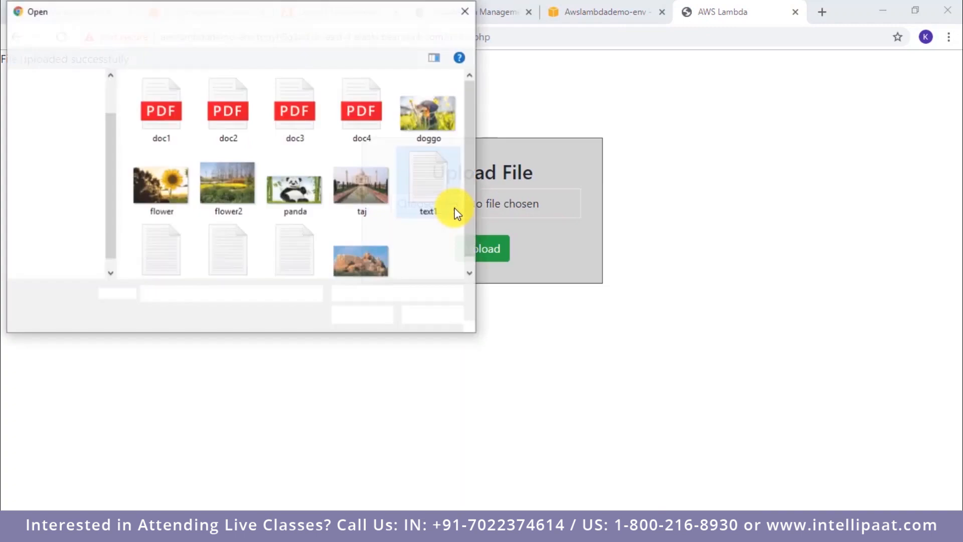
{"action": "left_click", "coordinate": [435, 122]}
{"action": "double_click", "coordinate": [435, 121]}
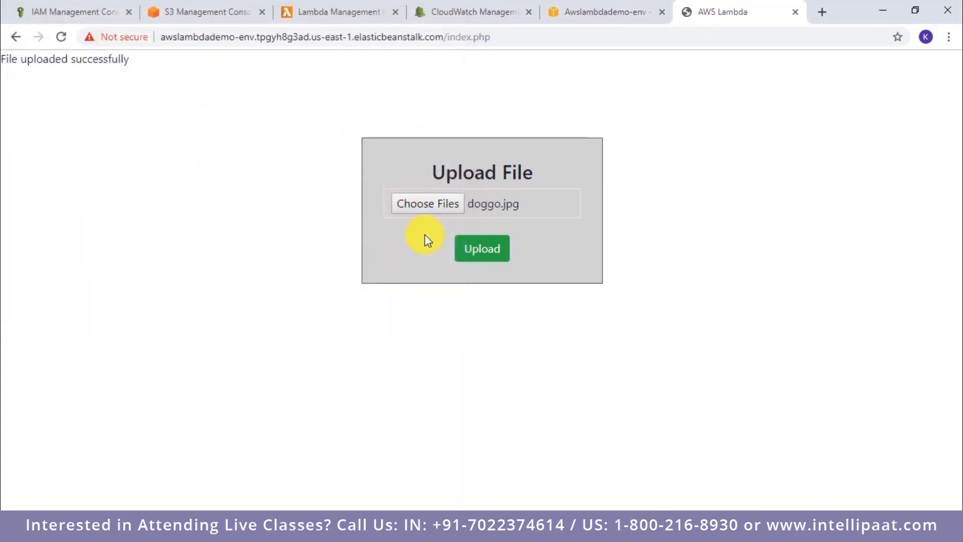
{"action": "left_click", "coordinate": [495, 249]}
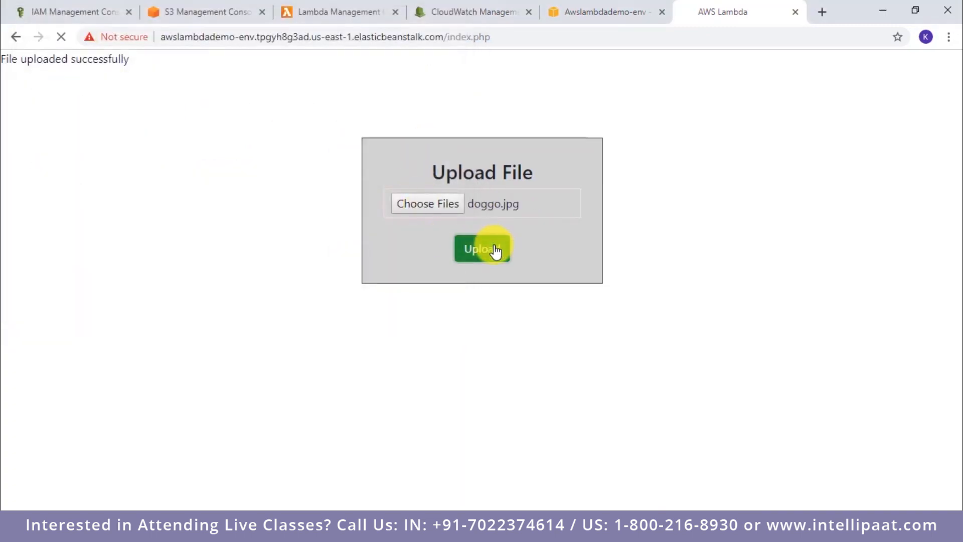
Step: Upload the text file text1.txt through the website's file form
{"action": "left_click", "coordinate": [454, 203]}
{"action": "double_click", "coordinate": [440, 165]}
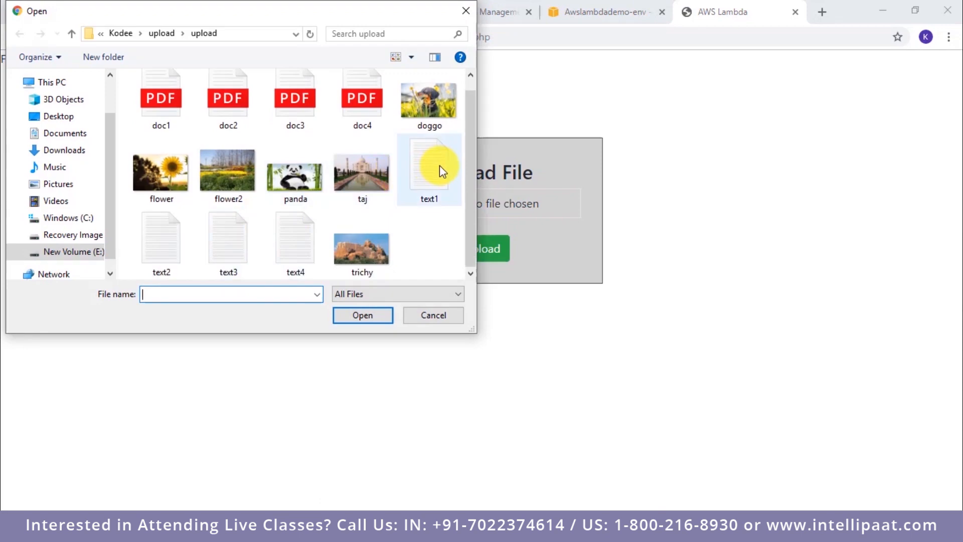
{"action": "left_click", "coordinate": [501, 247]}
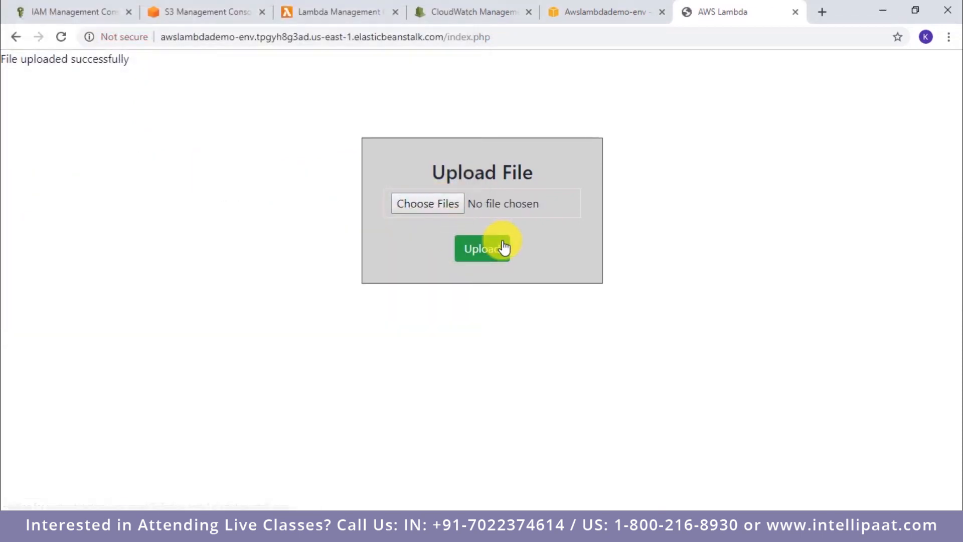
Step: Refresh fromthebucket in S3, examine its uploaded files, and return to the bucket list
{"action": "left_click", "coordinate": [223, 11]}
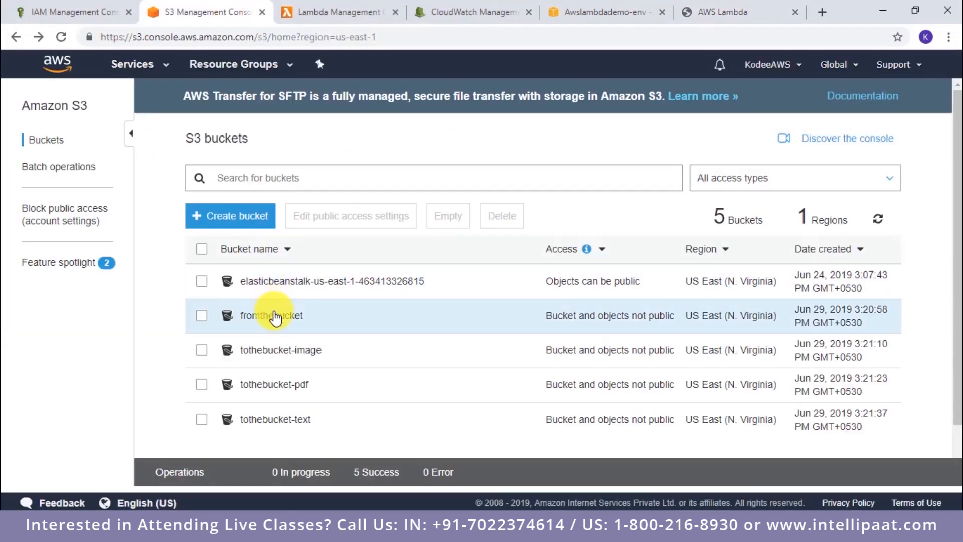
{"action": "left_click", "coordinate": [275, 316]}
{"action": "left_click", "coordinate": [881, 201]}
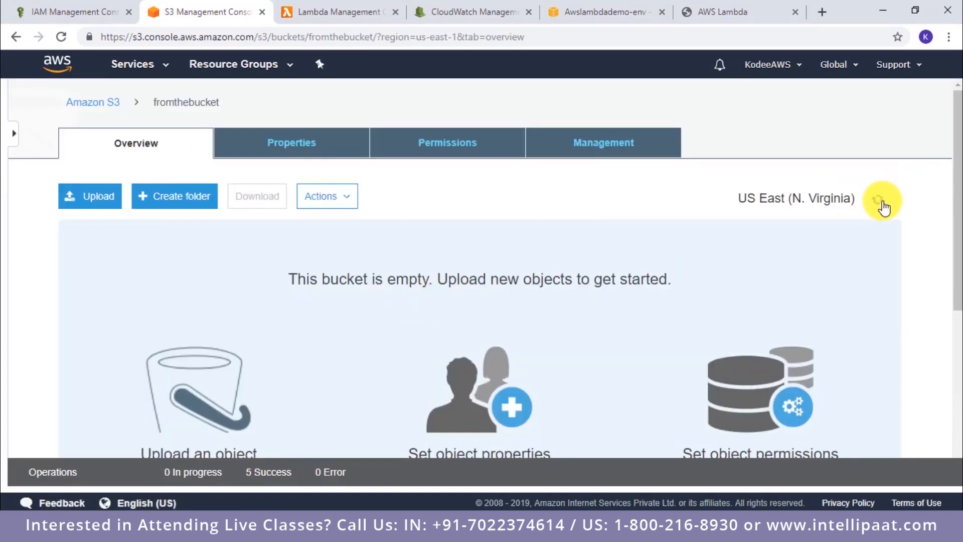
{"action": "scroll", "coordinate": [381, 209], "scroll_direction": "down", "scroll_amount": 2}
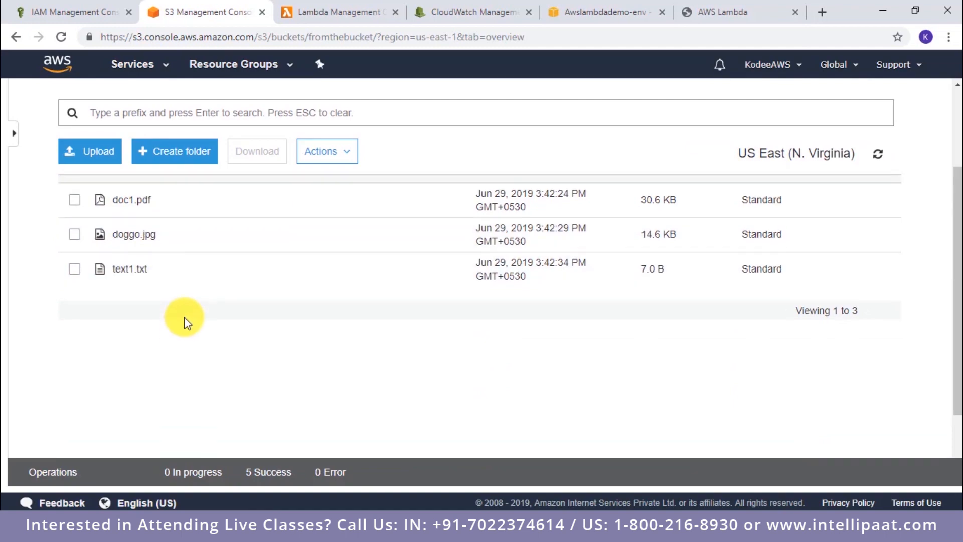
{"action": "scroll", "coordinate": [185, 322], "scroll_direction": "up", "scroll_amount": 3}
{"action": "left_click", "coordinate": [111, 105]}
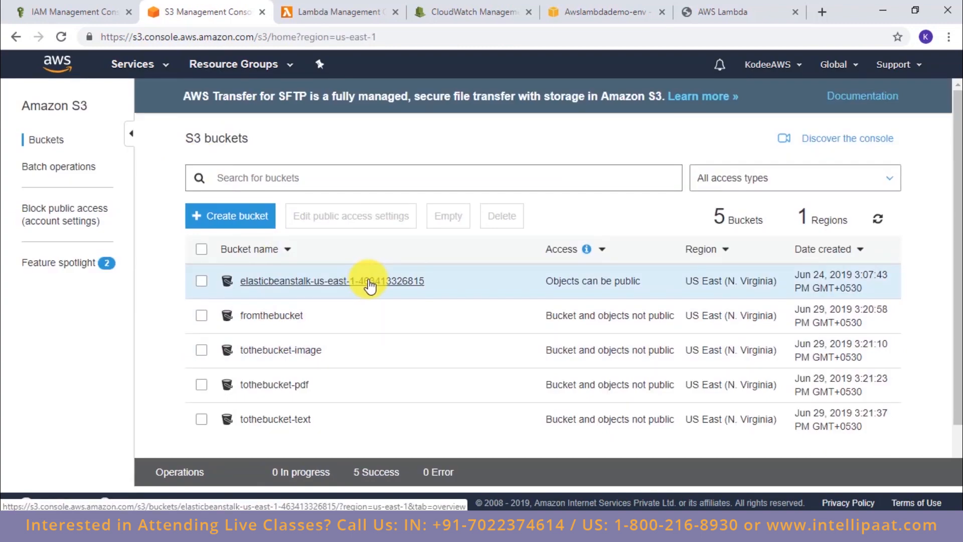
Step: Refresh and check the tothebucket-image, tothebucket-pdf and tothebucket-text buckets for the sorted files, and return to the bucket list
{"action": "left_click", "coordinate": [307, 350]}
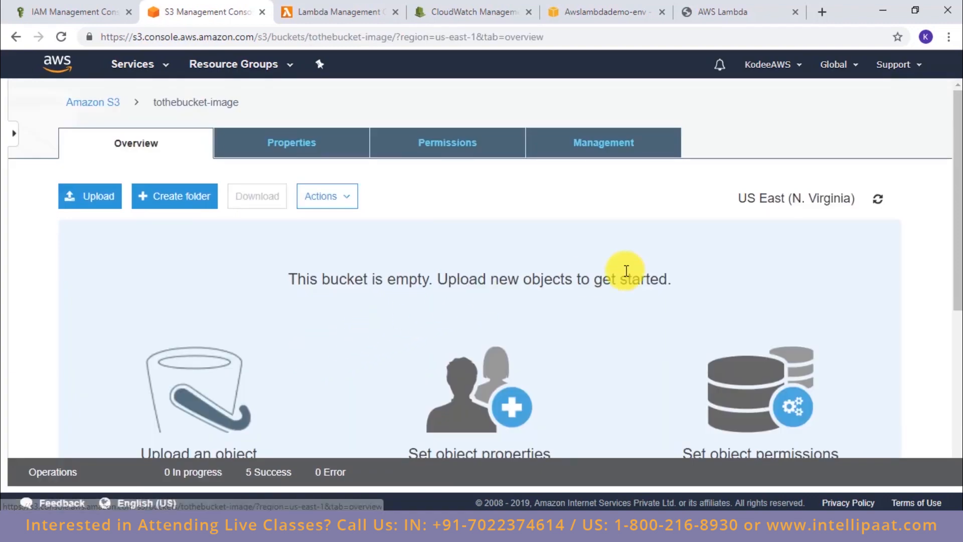
{"action": "left_click", "coordinate": [876, 203]}
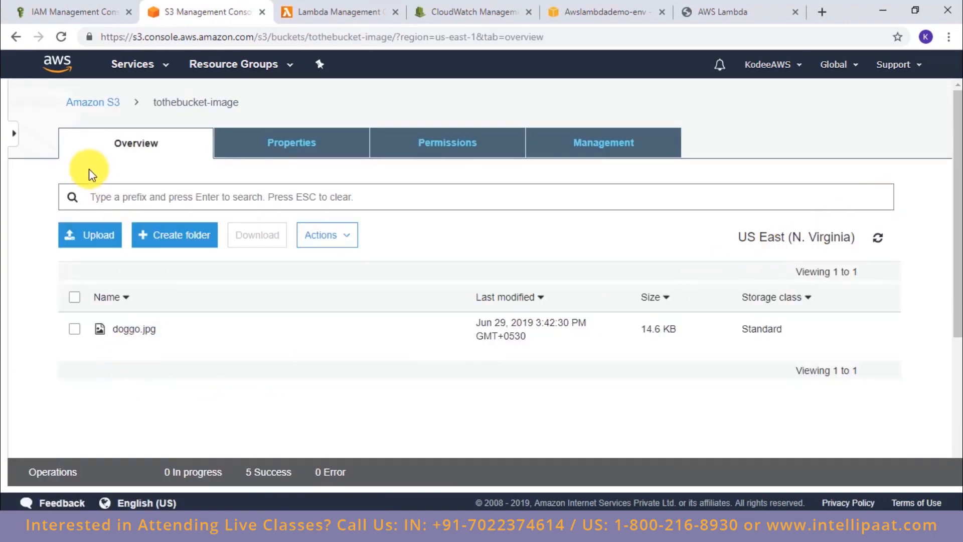
{"action": "left_click", "coordinate": [92, 105]}
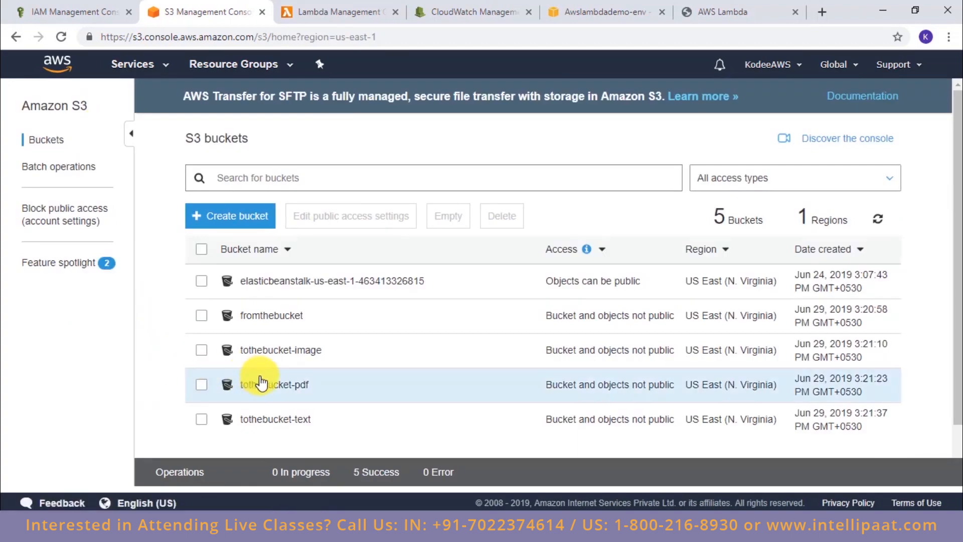
{"action": "left_click", "coordinate": [262, 386]}
{"action": "left_click", "coordinate": [877, 200]}
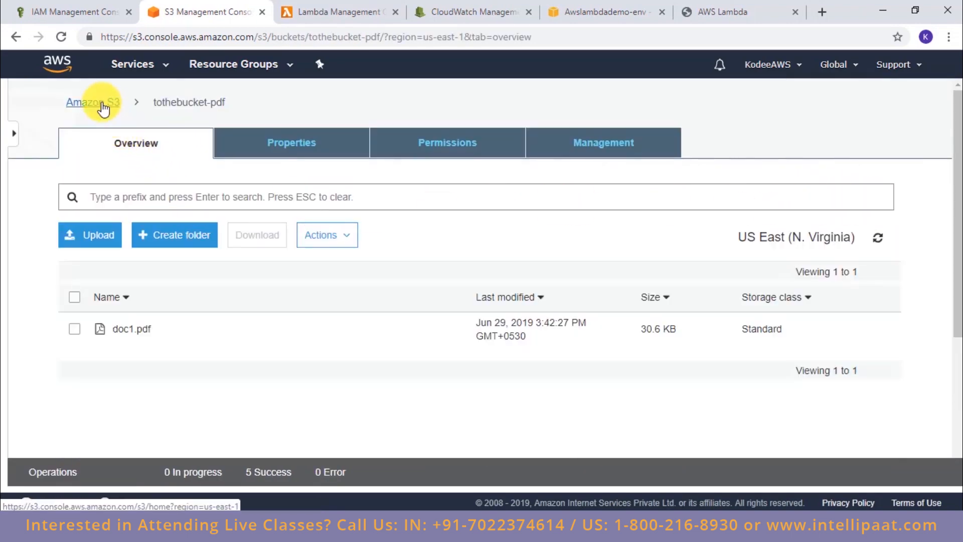
{"action": "left_click", "coordinate": [95, 102]}
{"action": "left_click", "coordinate": [253, 414]}
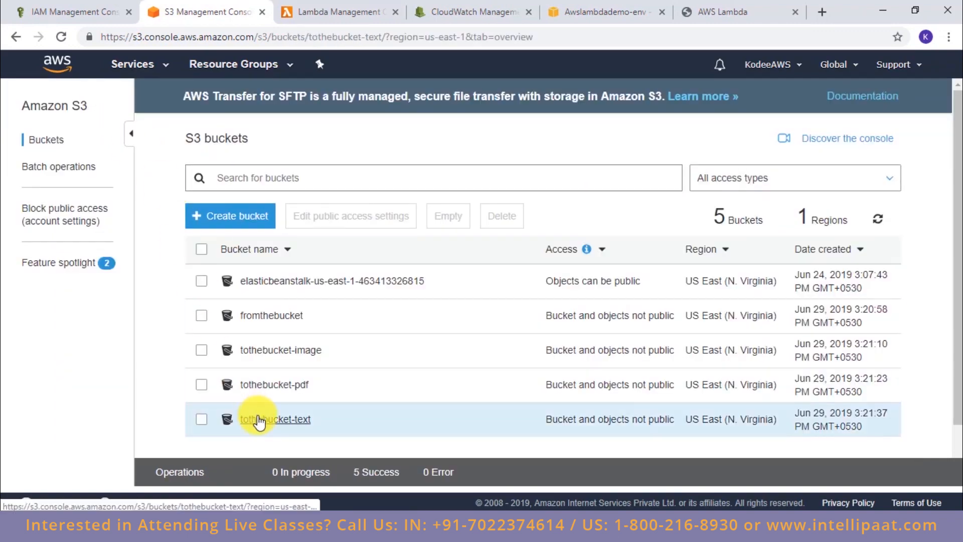
{"action": "left_click", "coordinate": [879, 199]}
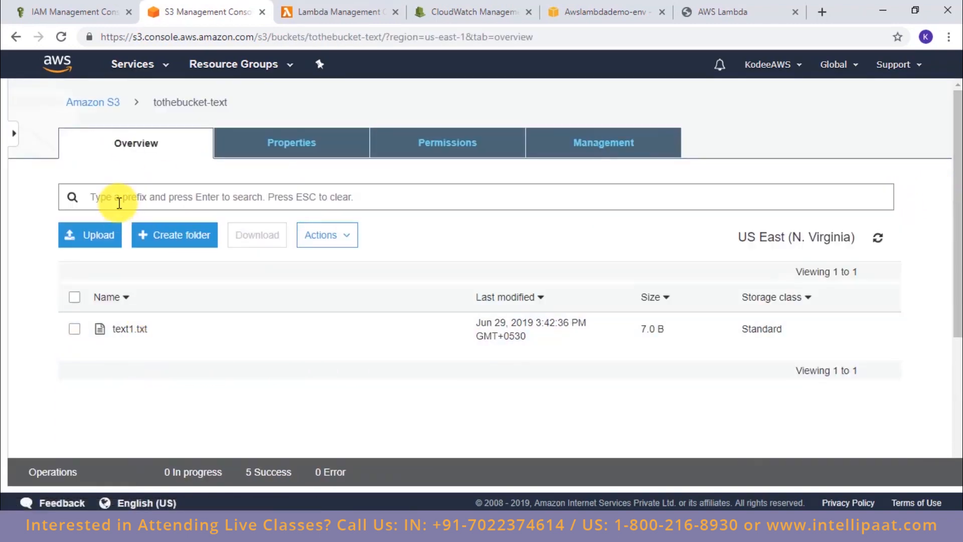
{"action": "left_click", "coordinate": [107, 100]}
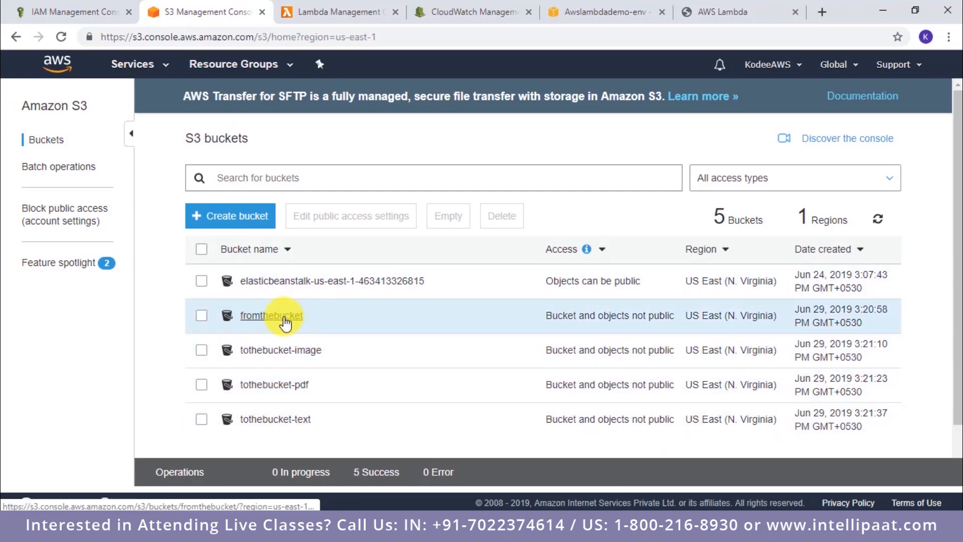
Step: Review the awslambdademo function's copy logic alongside the s3_move policy JSON in IAM and the S3 bucket list
{"action": "left_click", "coordinate": [334, 11]}
{"action": "scroll", "coordinate": [535, 352], "scroll_direction": "down", "scroll_amount": 3}
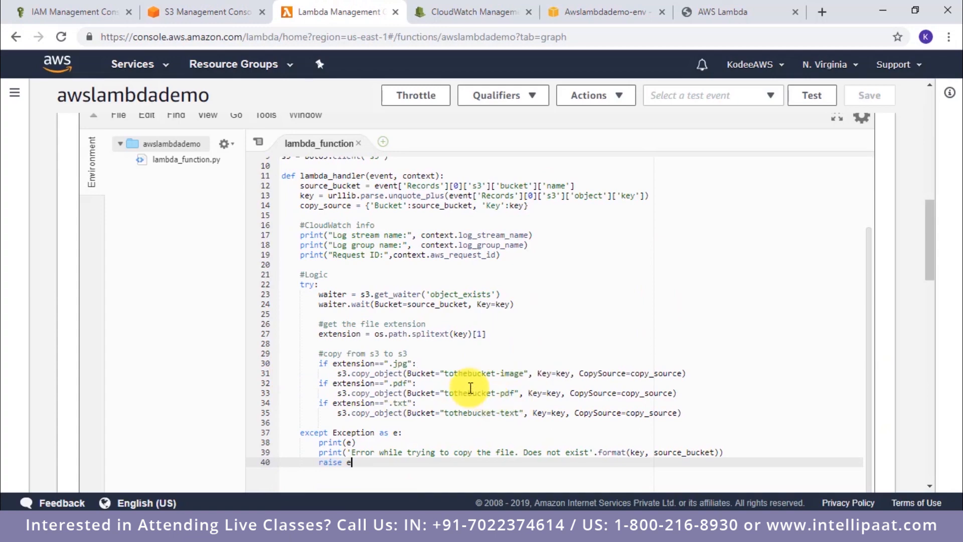
{"action": "left_click", "coordinate": [144, 7]}
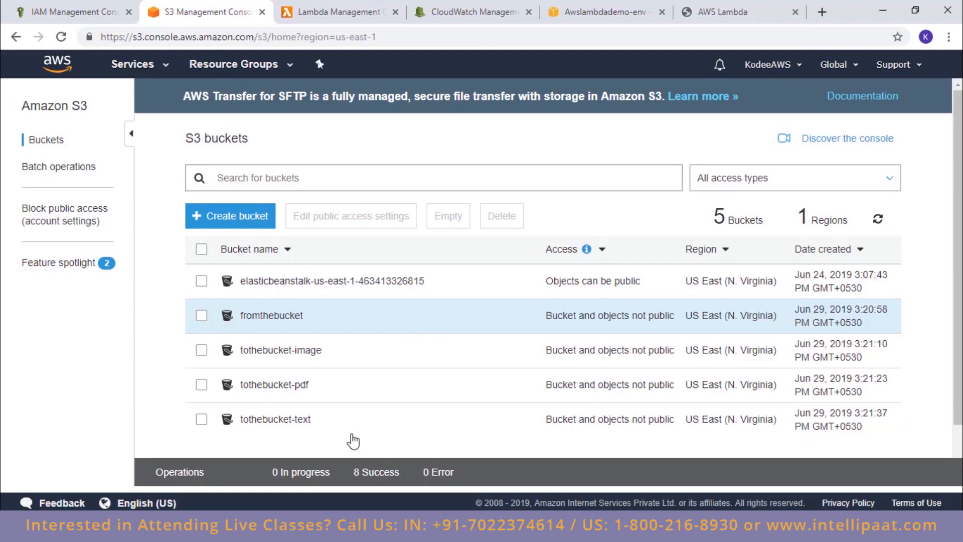
{"action": "left_click", "coordinate": [75, 11]}
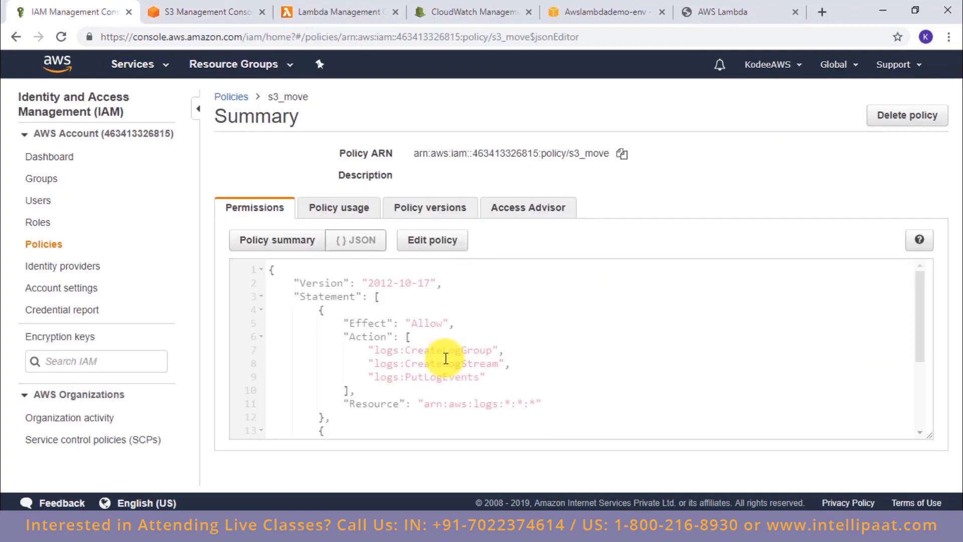
{"action": "scroll", "coordinate": [445, 359], "scroll_direction": "down", "scroll_amount": 1}
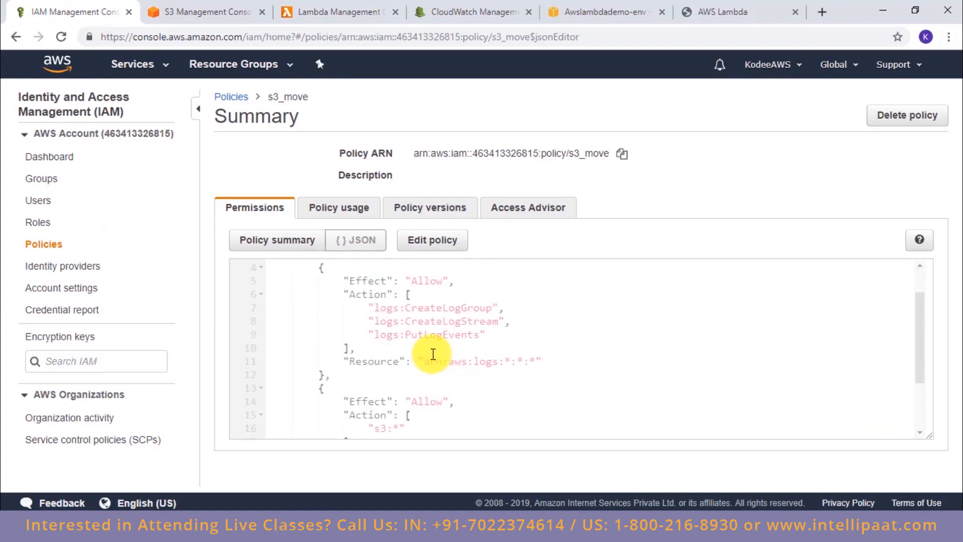
{"action": "left_click", "coordinate": [215, 12]}
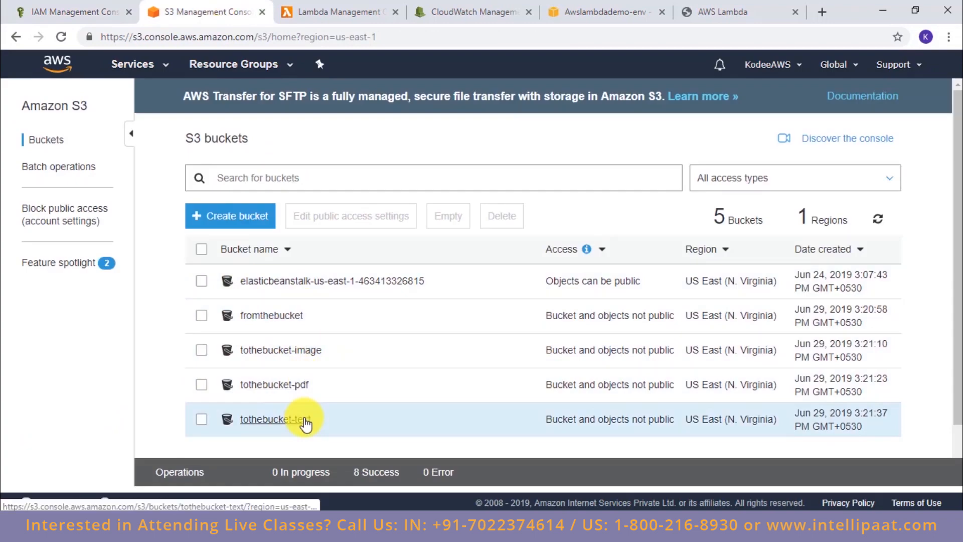
{"action": "left_click", "coordinate": [366, 9]}
{"action": "scroll", "coordinate": [480, 309], "scroll_direction": "up", "scroll_amount": 3}
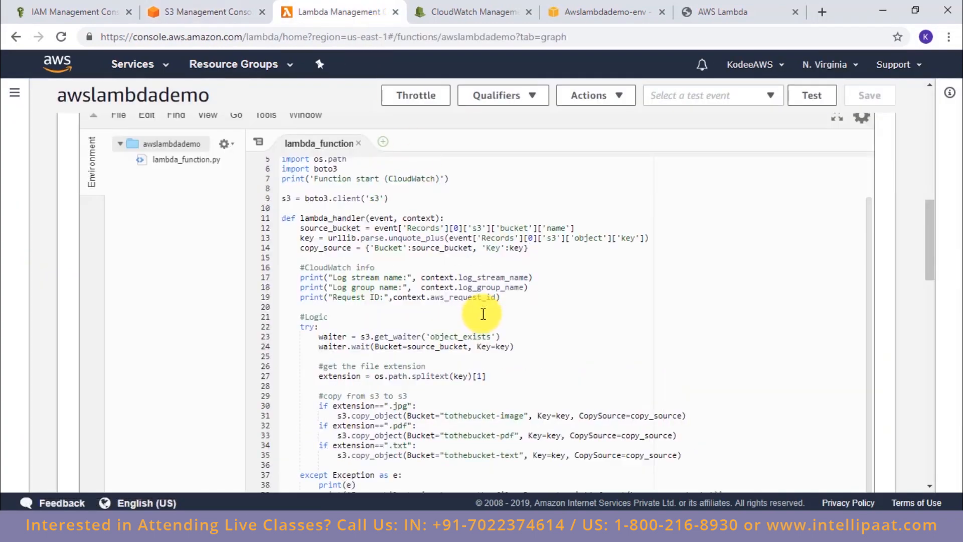
{"action": "scroll", "coordinate": [484, 314], "scroll_direction": "down", "scroll_amount": 5}
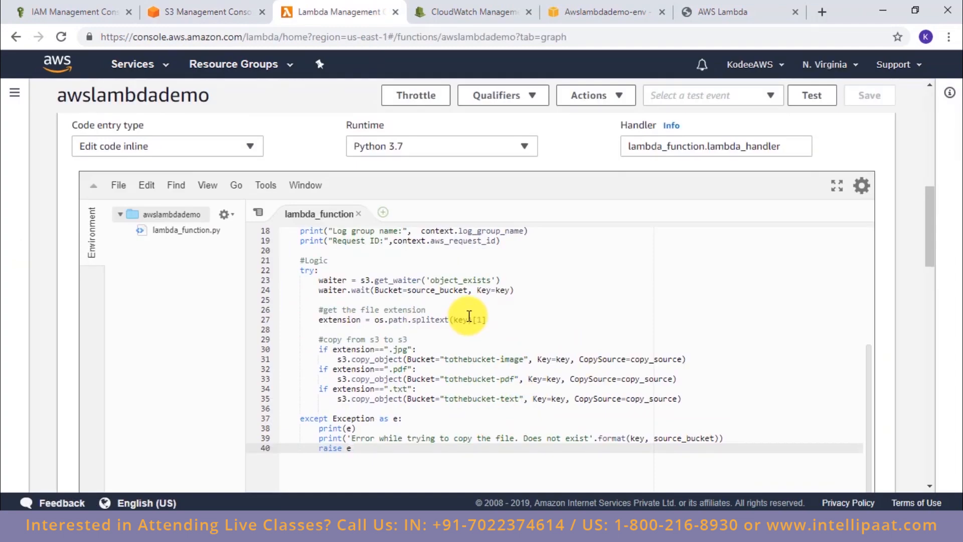
Step: Examine the awslambdademo function's S3 trigger, including its fromthebucket source and ObjectCreated event type
{"action": "scroll", "coordinate": [441, 308], "scroll_direction": "up", "scroll_amount": 8}
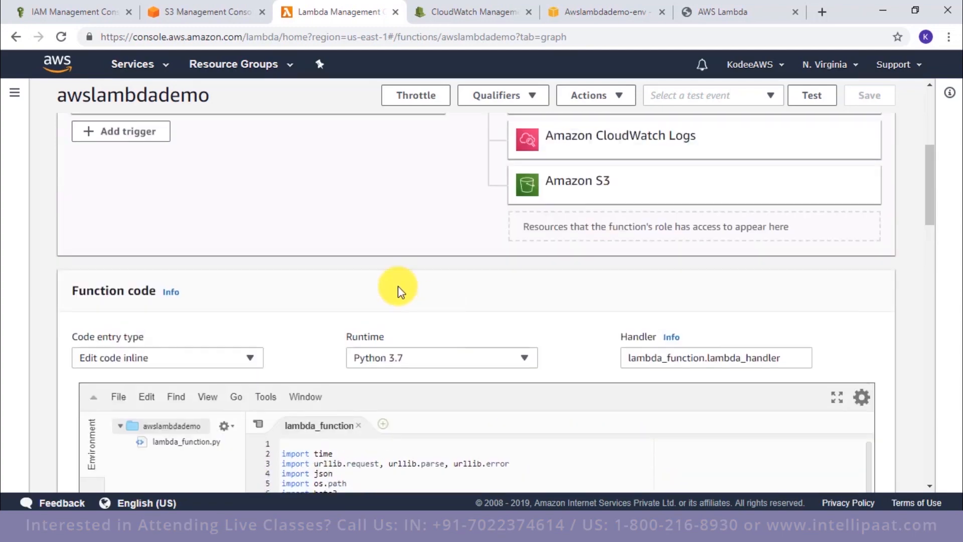
{"action": "left_click", "coordinate": [157, 164]}
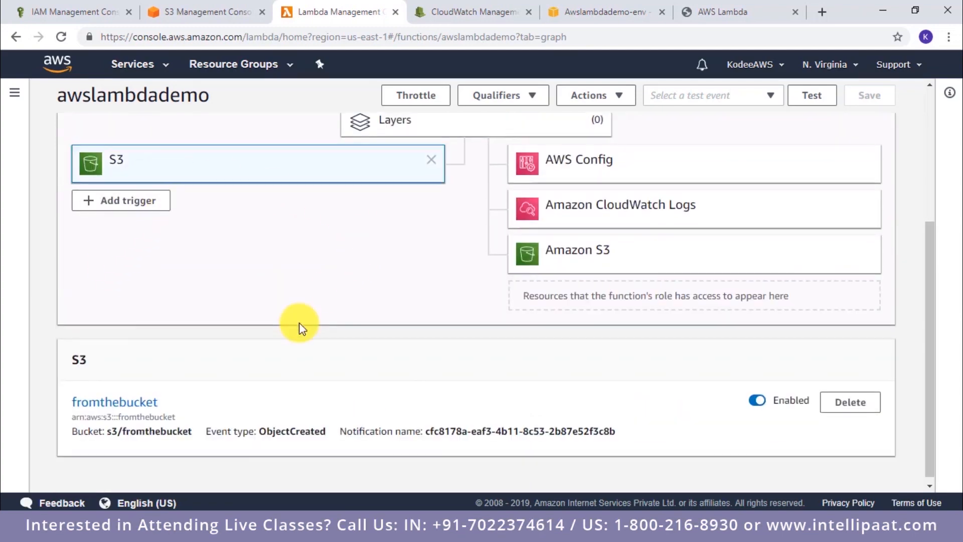
{"action": "scroll", "coordinate": [301, 323], "scroll_direction": "down", "scroll_amount": 1}
{"action": "left_click_drag", "start_coordinate": [259, 426], "coordinate": [327, 429]}
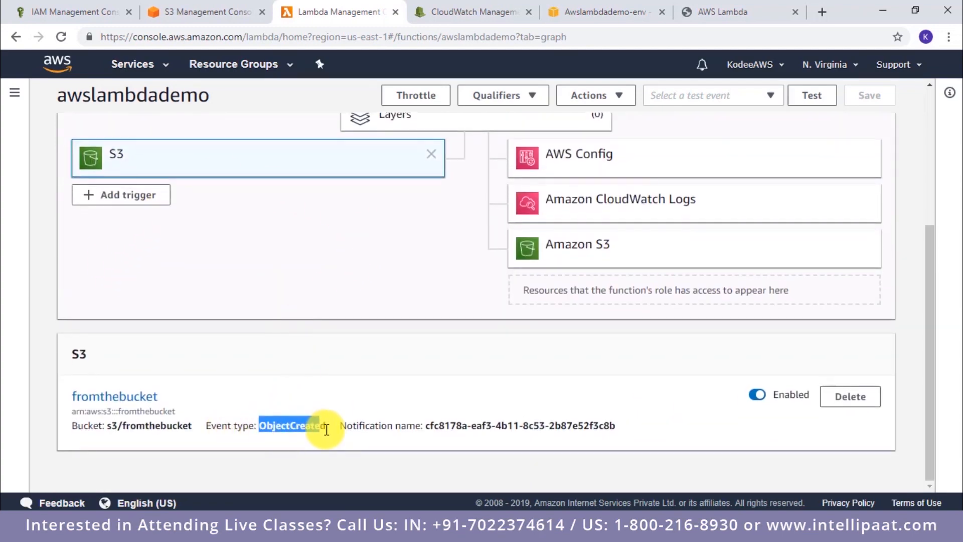
{"action": "left_click", "coordinate": [335, 444]}
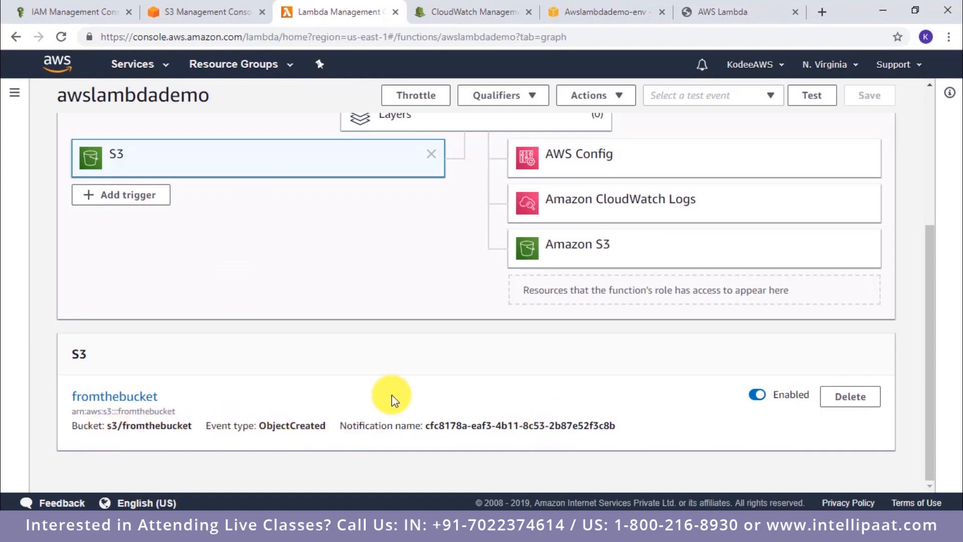
{"action": "scroll", "coordinate": [394, 400], "scroll_direction": "up", "scroll_amount": 5}
{"action": "scroll", "coordinate": [393, 400], "scroll_direction": "down", "scroll_amount": 5}
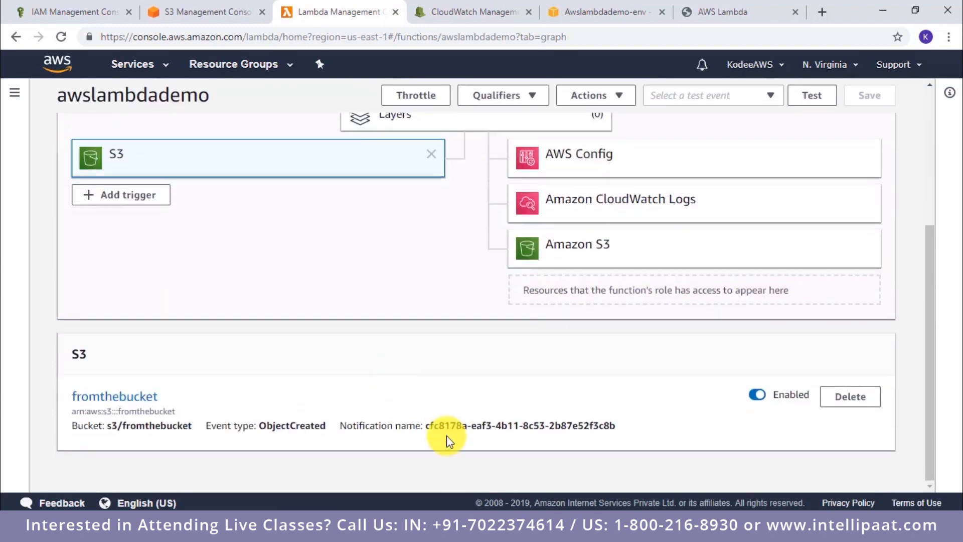
{"action": "scroll", "coordinate": [448, 180], "scroll_direction": "up", "scroll_amount": 3}
{"action": "scroll", "coordinate": [448, 181], "scroll_direction": "up", "scroll_amount": 1}
Step: Revisit the Lambda function code, the Awslambdademo-env dashboard in Elastic Beanstalk, and the deployed file upload page
{"action": "scroll", "coordinate": [451, 289], "scroll_direction": "down", "scroll_amount": 7}
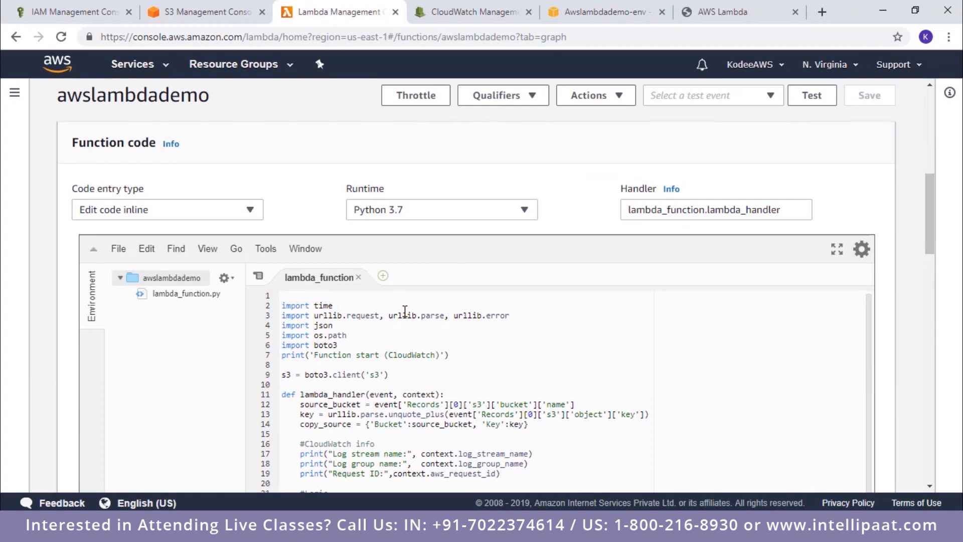
{"action": "left_click", "coordinate": [405, 311]}
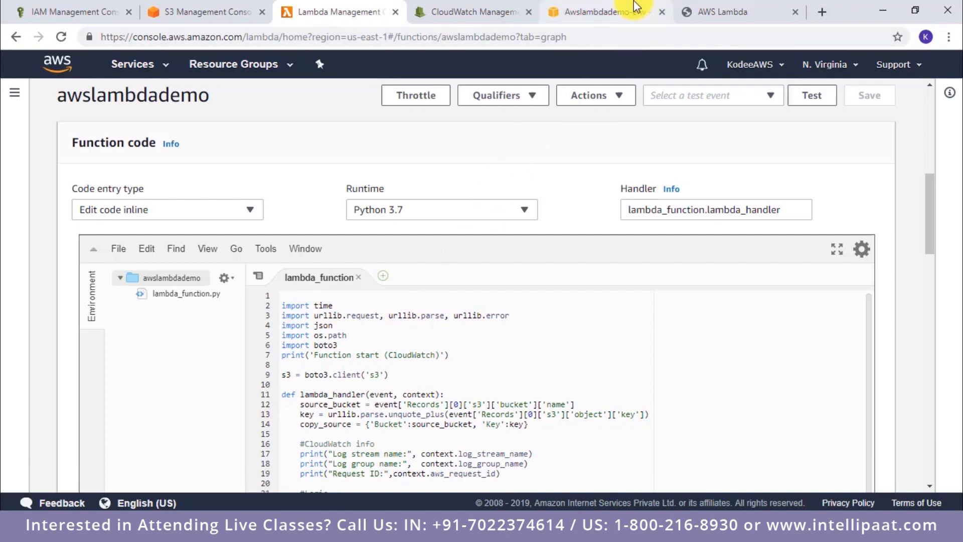
{"action": "left_click", "coordinate": [622, 11]}
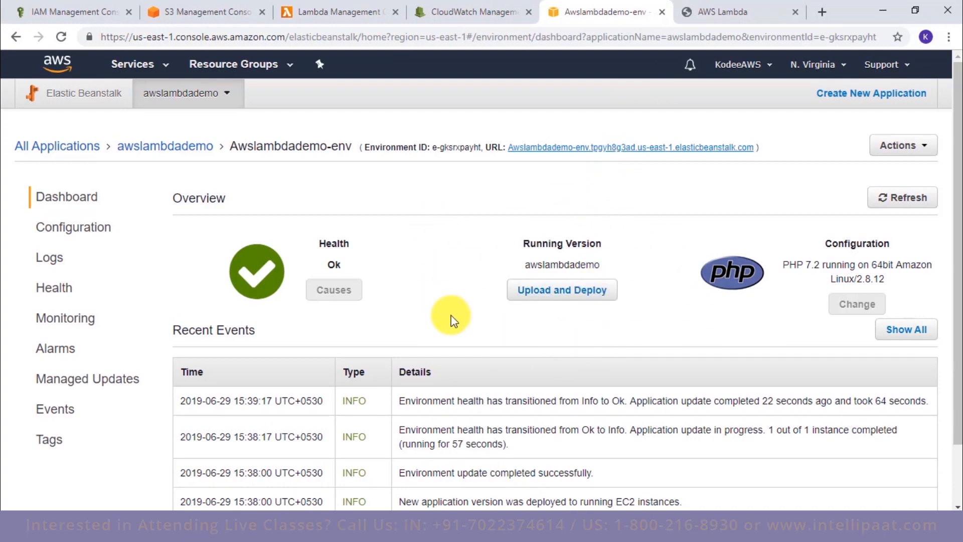
{"action": "left_click", "coordinate": [564, 146]}
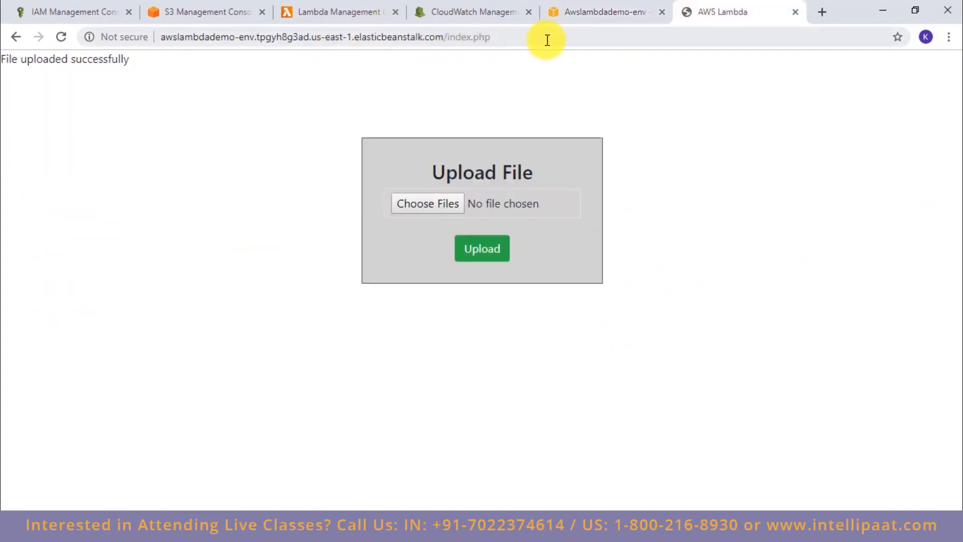
Step: Refresh the awslambdademo log stream in CloudWatch and examine the logged events for each function invocation
{"action": "left_click", "coordinate": [458, 7]}
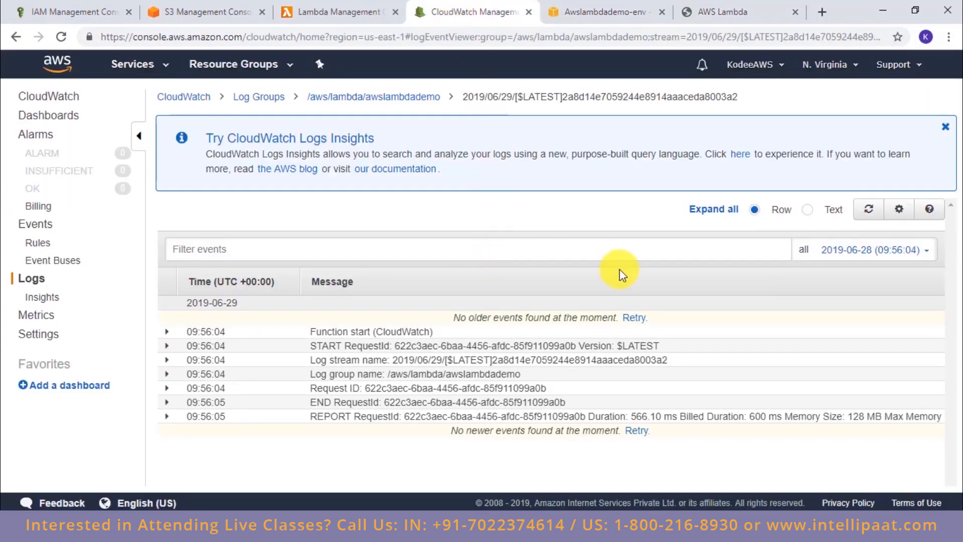
{"action": "left_click", "coordinate": [869, 208]}
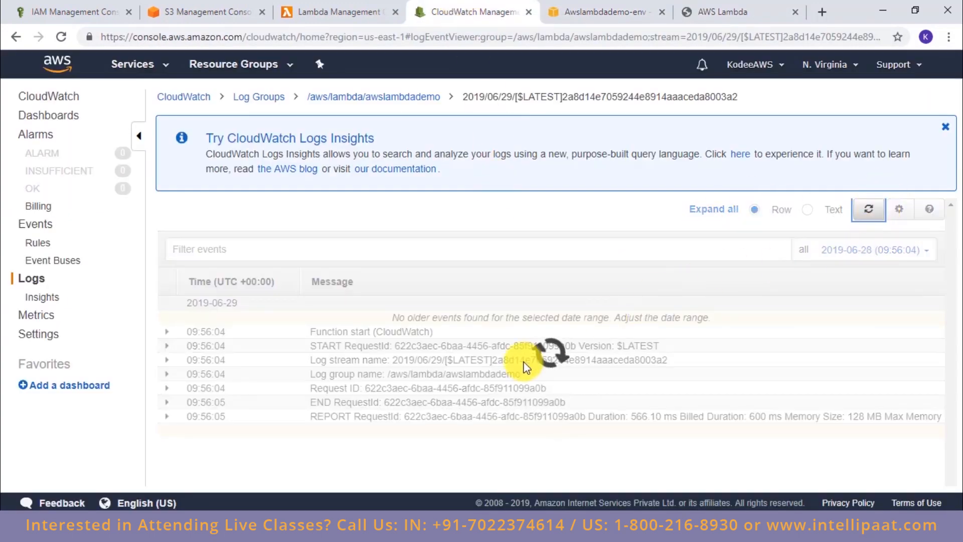
{"action": "scroll", "coordinate": [523, 361], "scroll_direction": "down", "scroll_amount": 10}
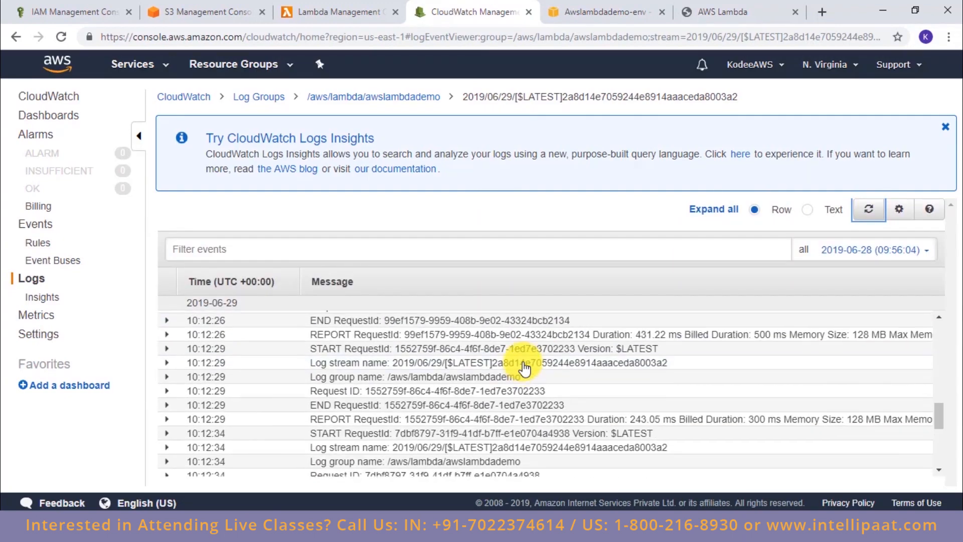
{"action": "scroll", "coordinate": [524, 369], "scroll_direction": "up", "scroll_amount": 5}
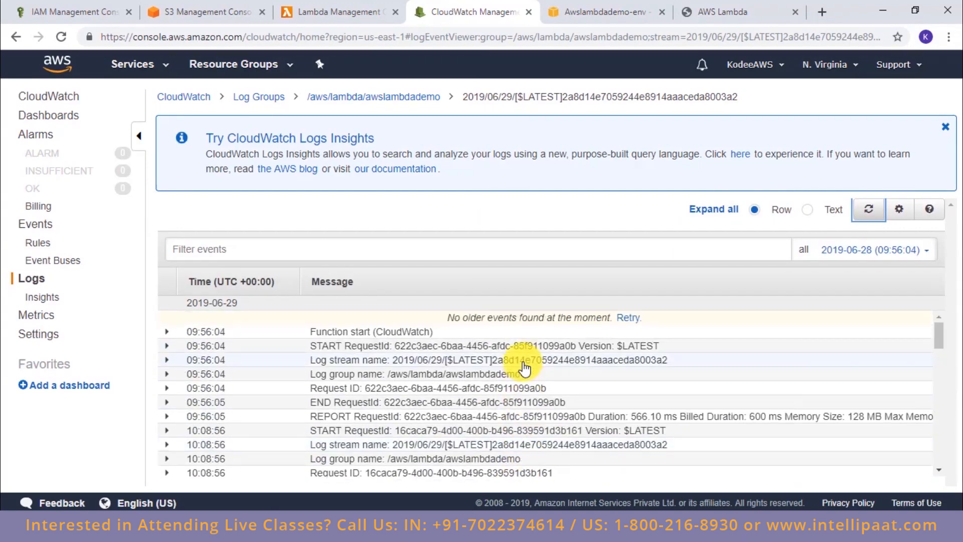
{"action": "scroll", "coordinate": [524, 368], "scroll_direction": "down", "scroll_amount": 10}
{"action": "scroll", "coordinate": [525, 369], "scroll_direction": "up", "scroll_amount": 10}
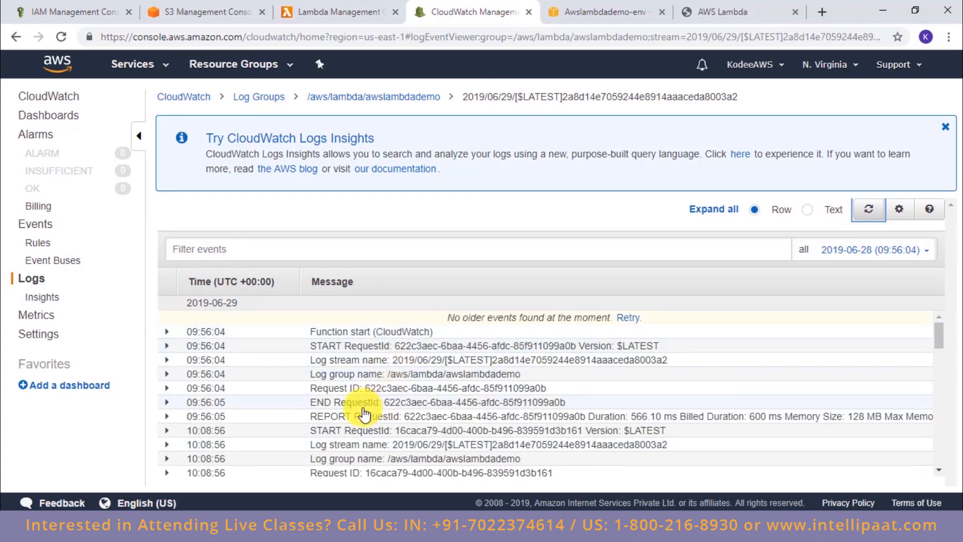
{"action": "scroll", "coordinate": [364, 426], "scroll_direction": "down", "scroll_amount": 2}
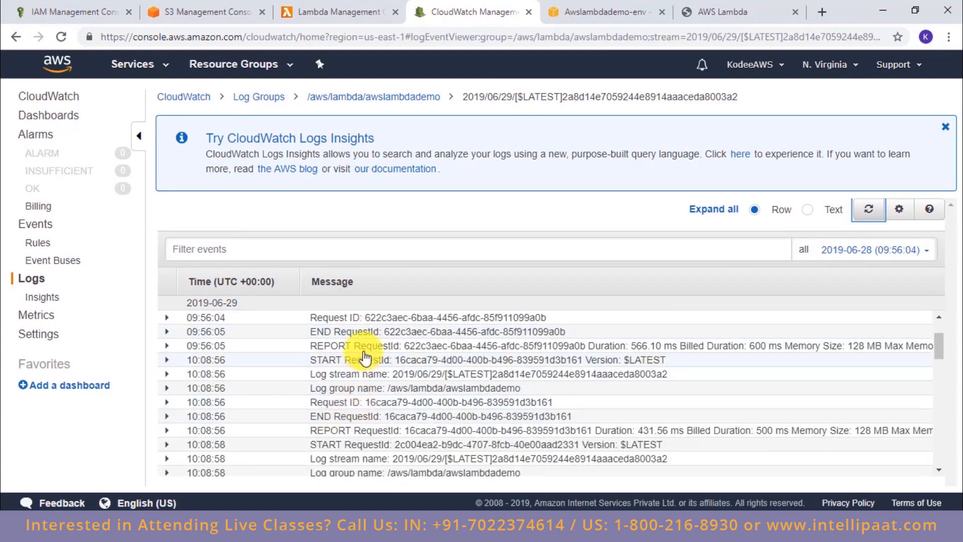
{"action": "scroll", "coordinate": [402, 394], "scroll_direction": "down", "scroll_amount": 2}
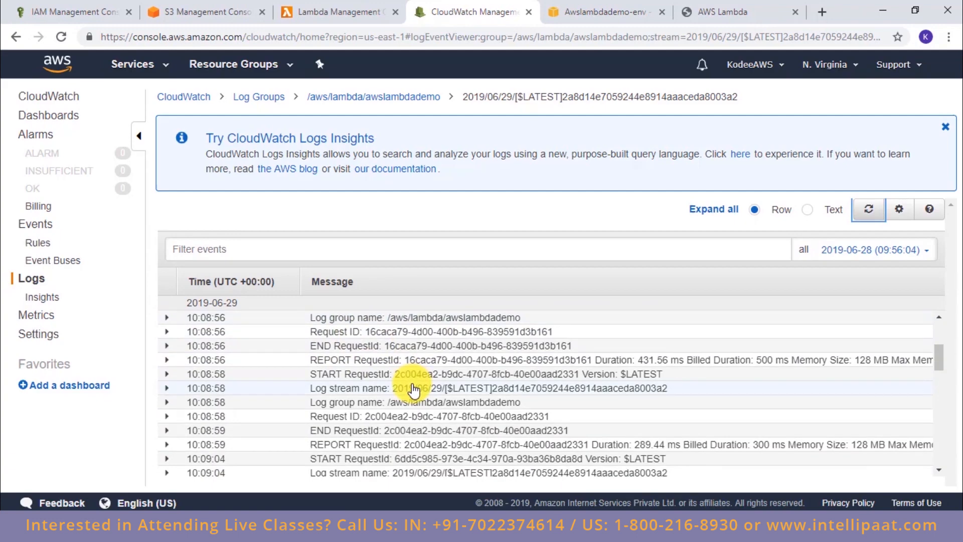
{"action": "scroll", "coordinate": [412, 389], "scroll_direction": "down", "scroll_amount": 10}
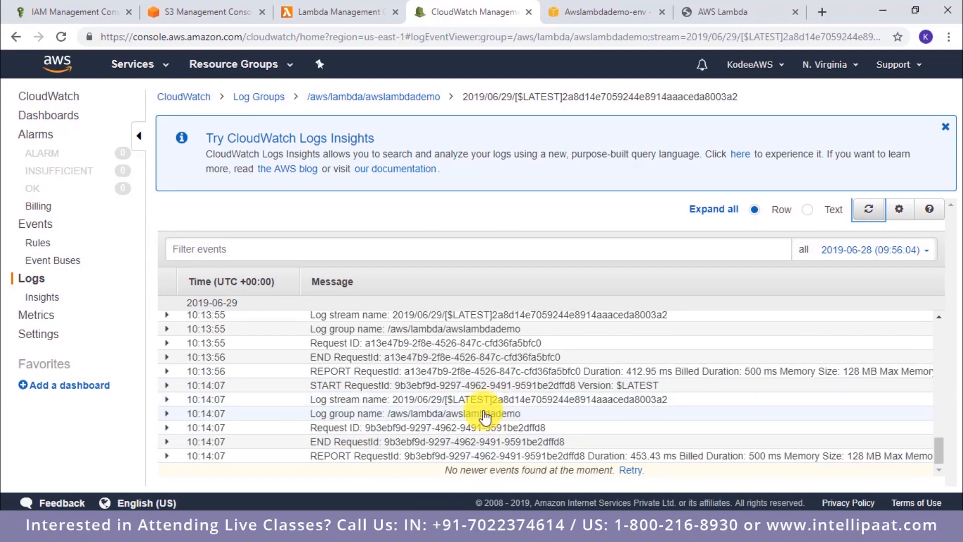
{"action": "scroll", "coordinate": [422, 402], "scroll_direction": "up", "scroll_amount": 3}
{"action": "scroll", "coordinate": [382, 425], "scroll_direction": "down", "scroll_amount": 2}
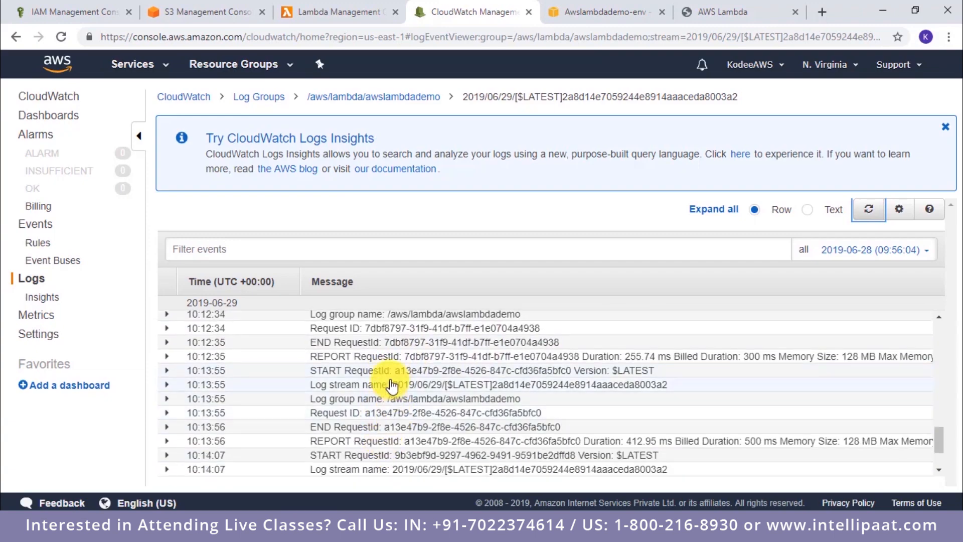
{"action": "scroll", "coordinate": [384, 394], "scroll_direction": "up", "scroll_amount": 2}
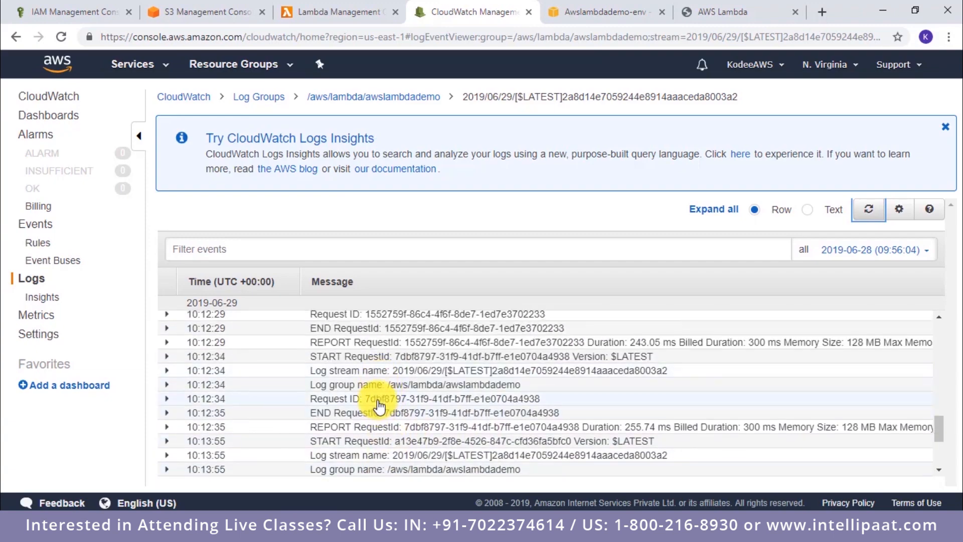
{"action": "scroll", "coordinate": [381, 394], "scroll_direction": "up", "scroll_amount": 5}
{"action": "scroll", "coordinate": [374, 427], "scroll_direction": "up", "scroll_amount": 7}
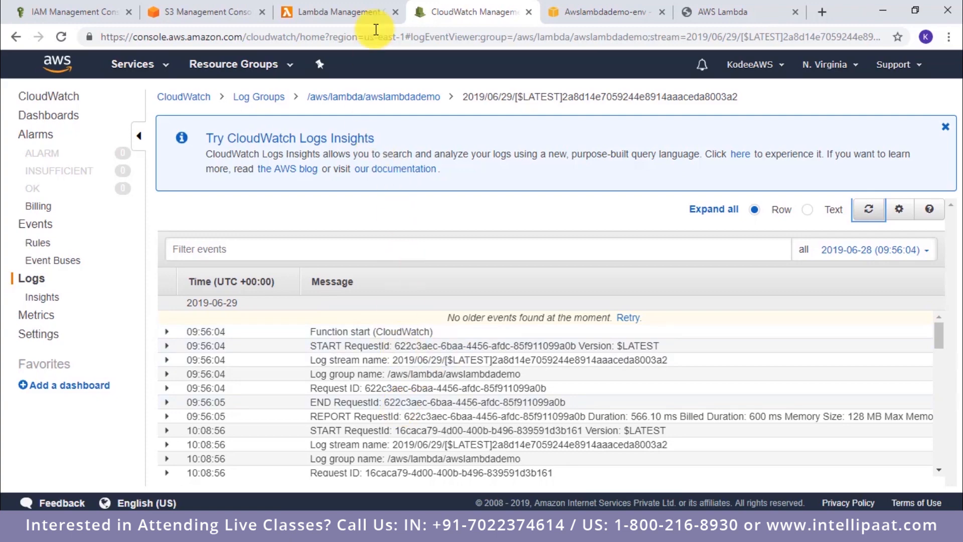
Step: Examine the awslambdademo function's invocation and error/success rate metrics in Lambda monitoring, and return to its configuration
{"action": "left_click", "coordinate": [366, 11]}
{"action": "scroll", "coordinate": [303, 193], "scroll_direction": "up", "scroll_amount": 10}
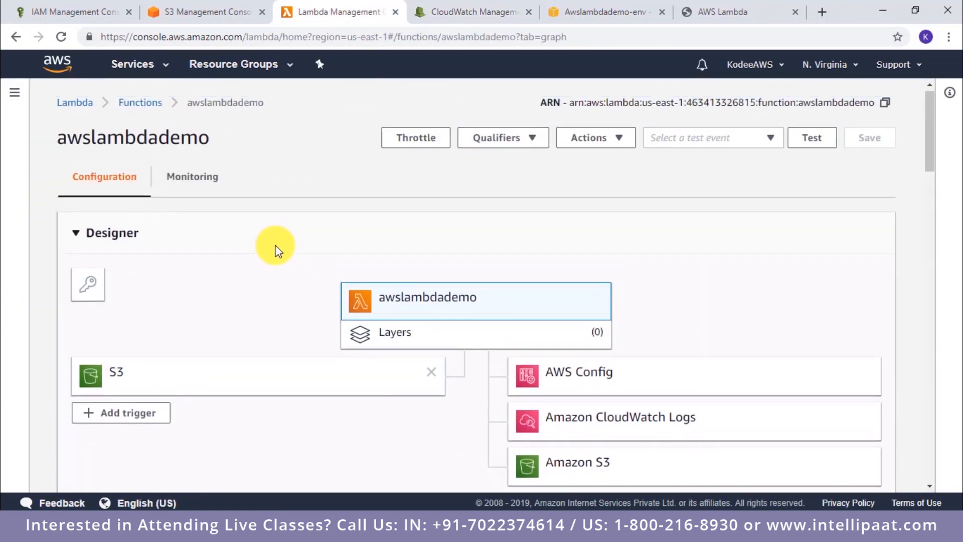
{"action": "left_click", "coordinate": [190, 182]}
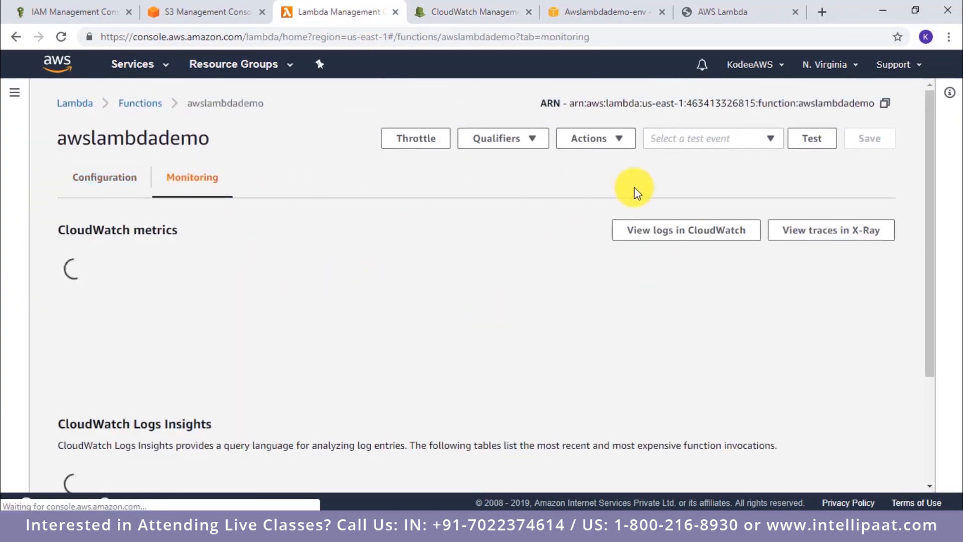
{"action": "scroll", "coordinate": [340, 273], "scroll_direction": "down", "scroll_amount": 1}
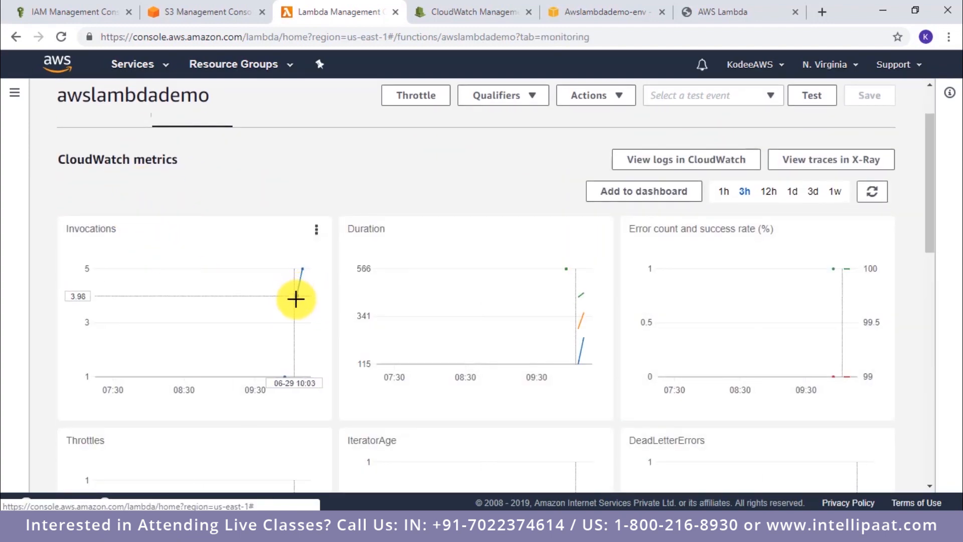
{"action": "mouse_move", "coordinate": [295, 288]}
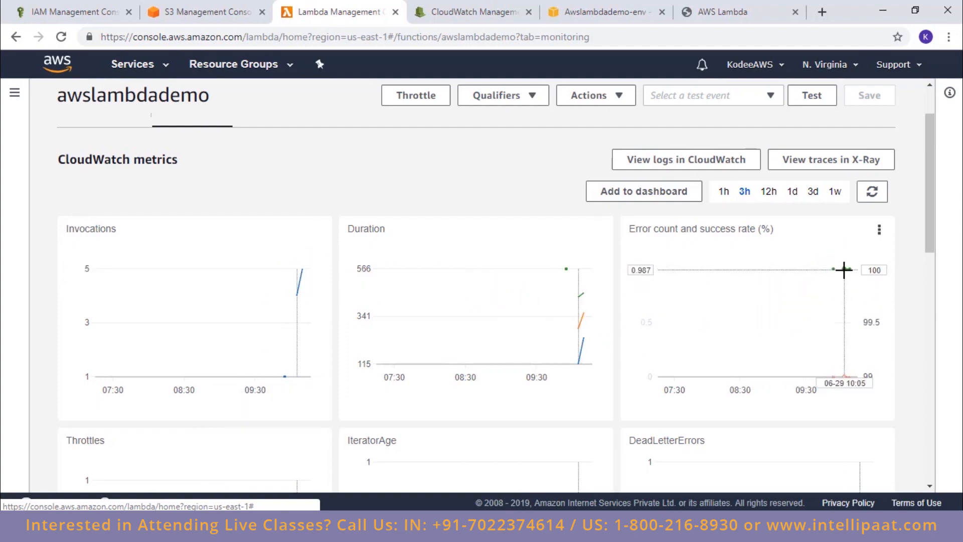
{"action": "mouse_move", "coordinate": [850, 271]}
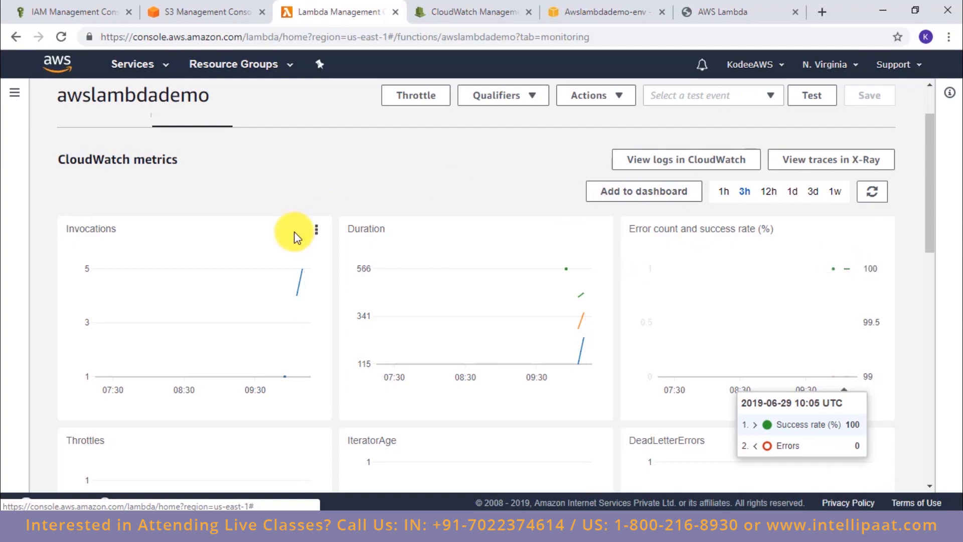
{"action": "scroll", "coordinate": [295, 230], "scroll_direction": "up", "scroll_amount": 2}
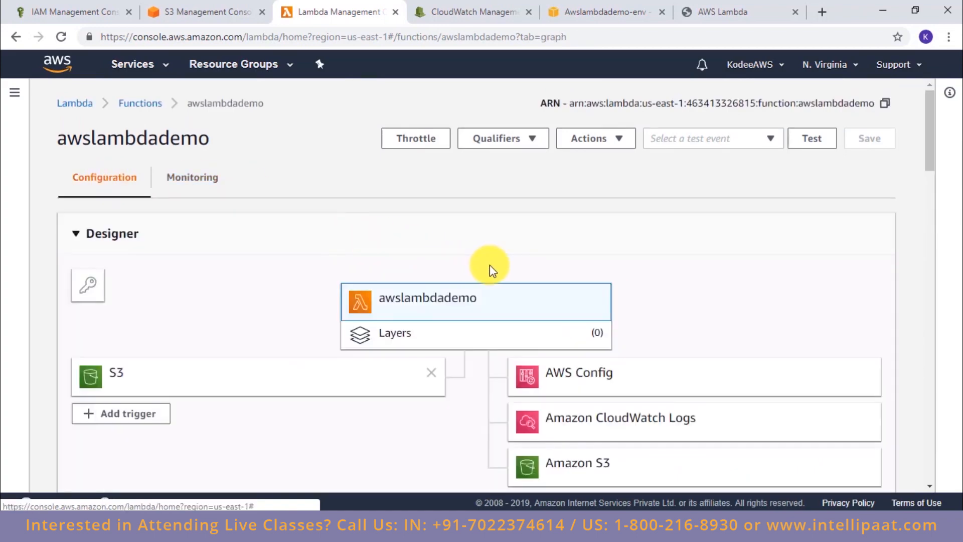
Step: Review the function code, the s3_move policy in IAM, the S3 bucket list, the CloudWatch log stream and the Elastic Beanstalk environment
{"action": "scroll", "coordinate": [489, 265], "scroll_direction": "down", "scroll_amount": 10}
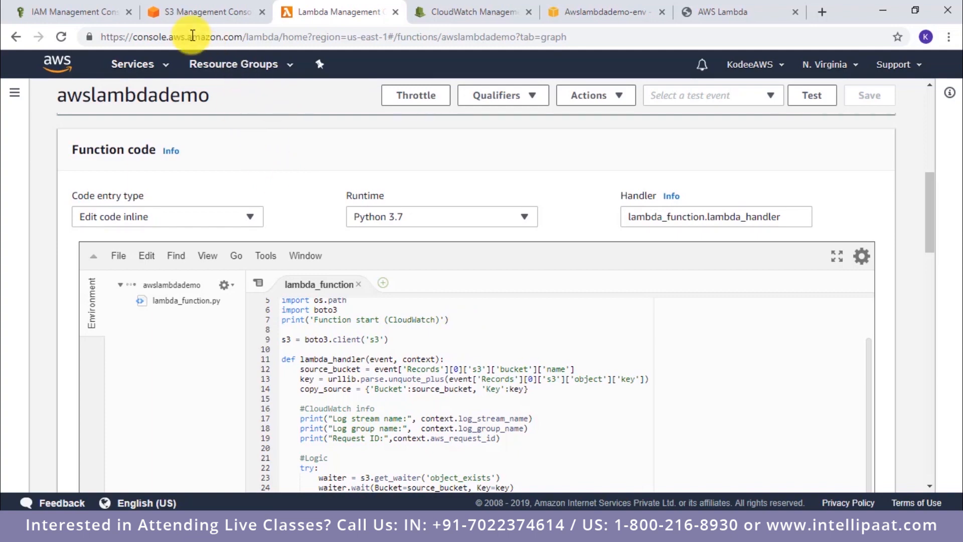
{"action": "left_click", "coordinate": [92, 17]}
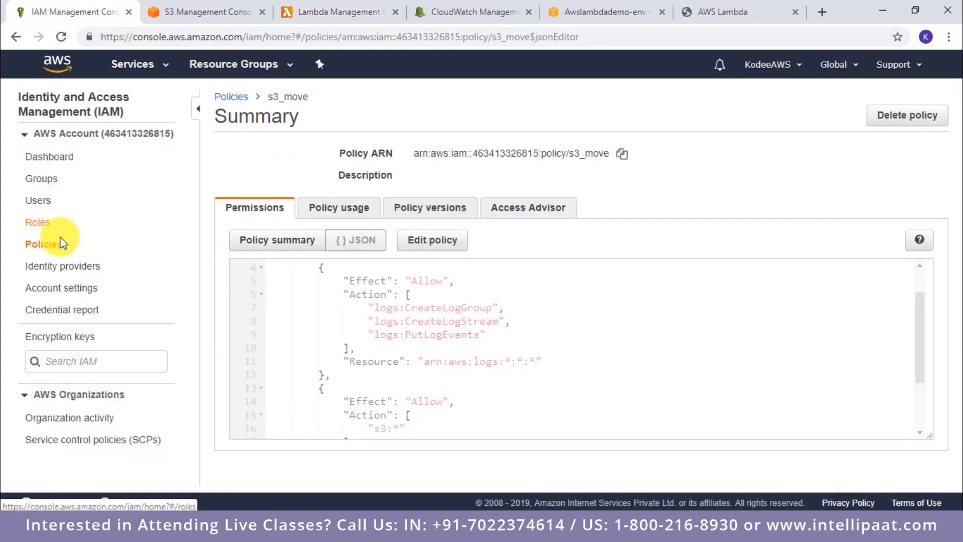
{"action": "left_click", "coordinate": [159, 12]}
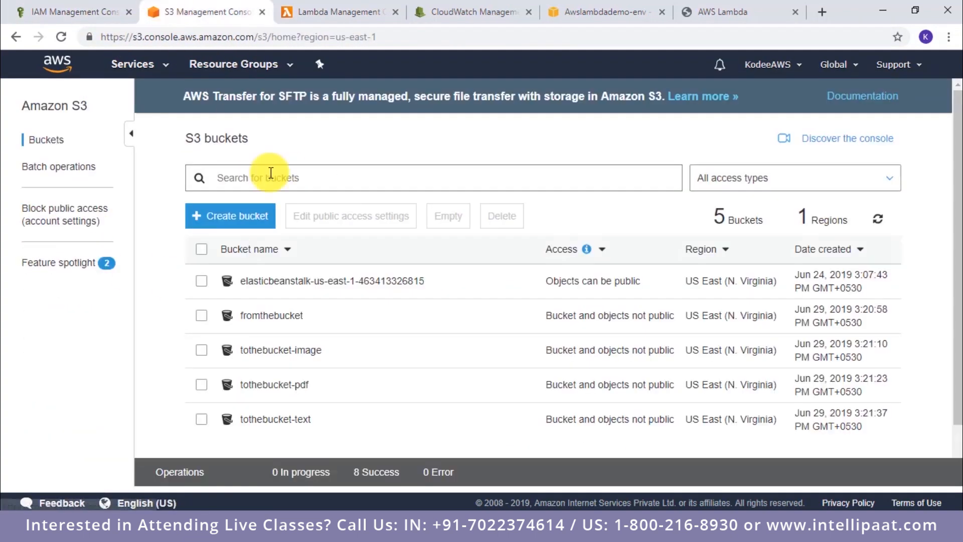
{"action": "left_click", "coordinate": [316, 11]}
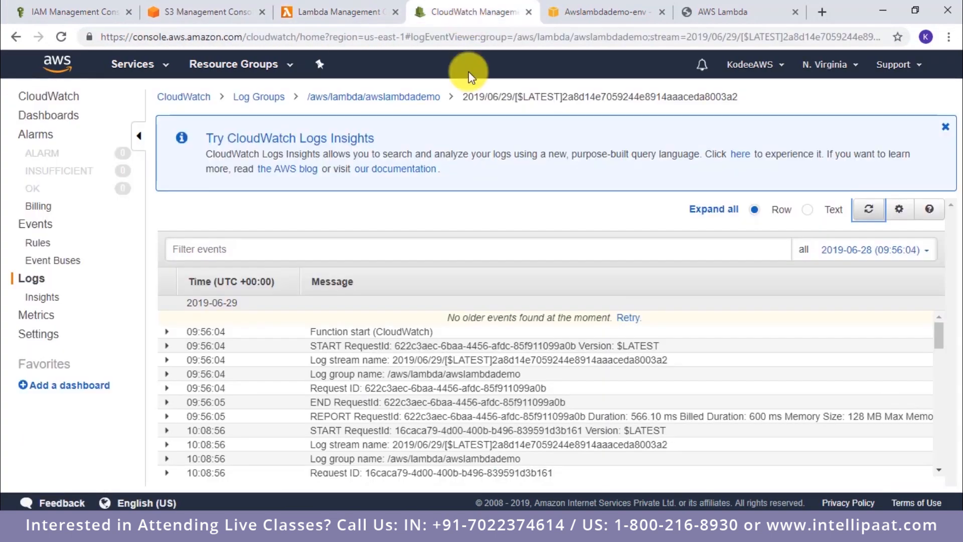
{"action": "left_click", "coordinate": [469, 15]}
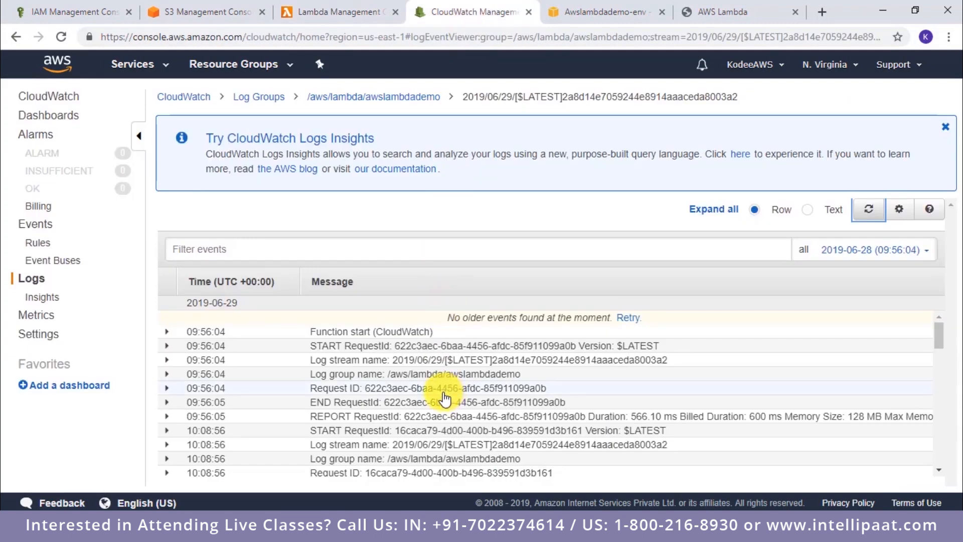
{"action": "left_click", "coordinate": [577, 11]}
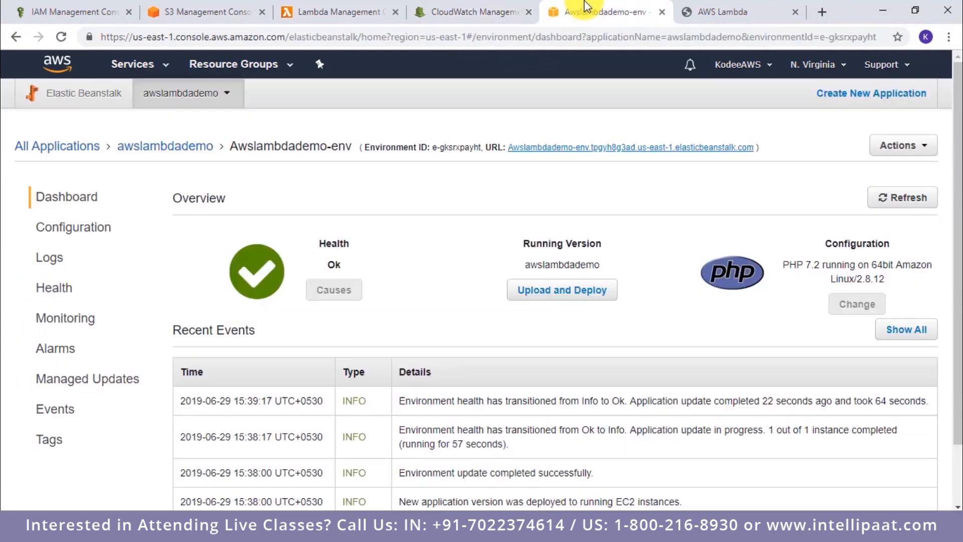